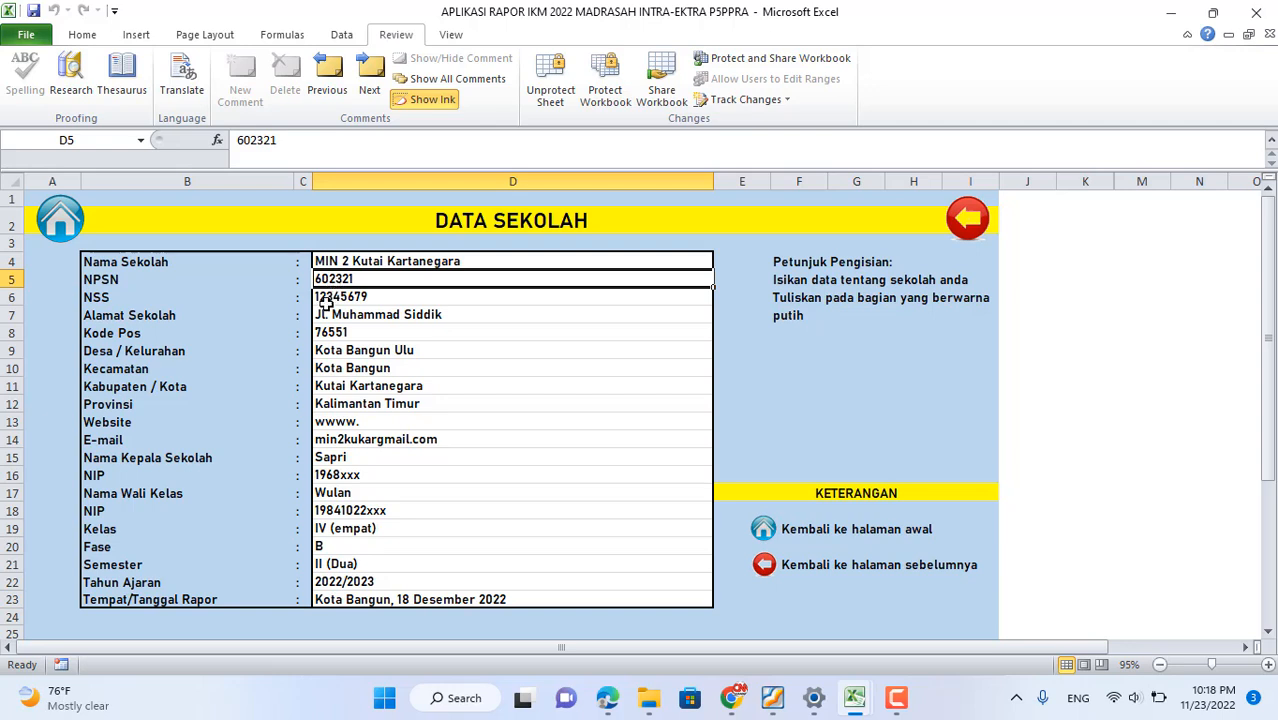
- Go through the school data entries one by one, from NPSN down to Website
click(104, 280)
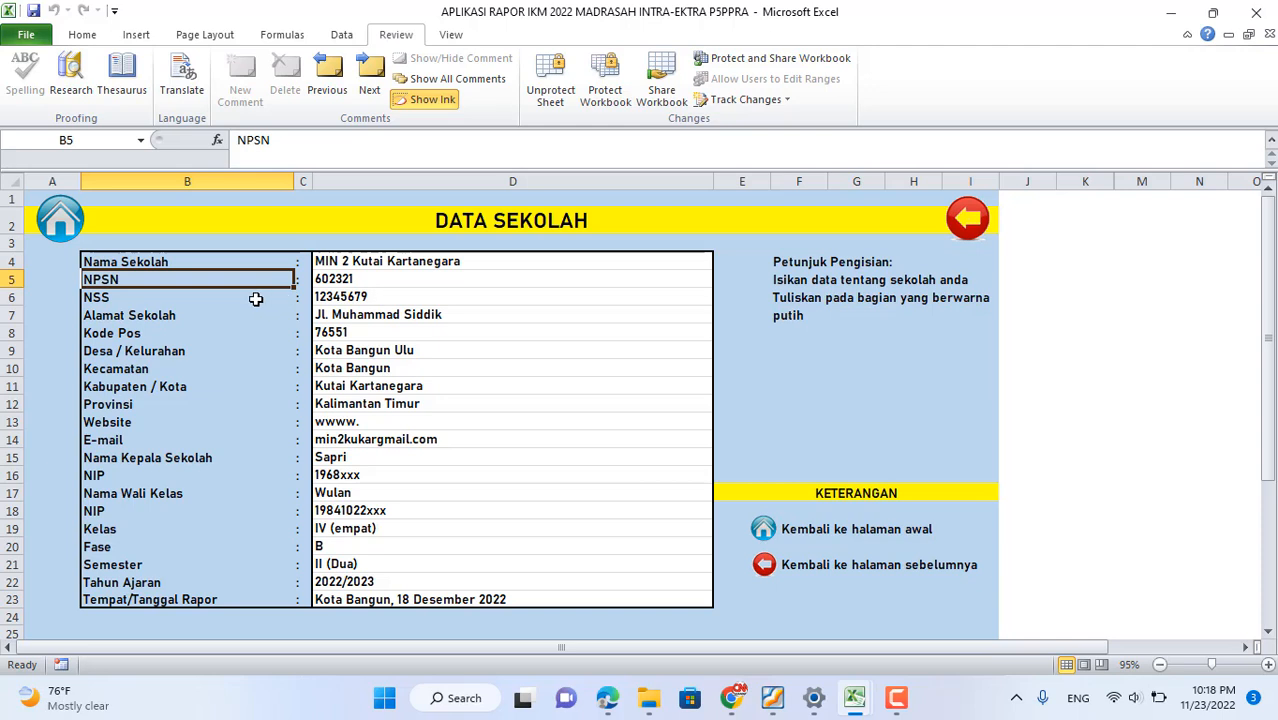
key(Right)
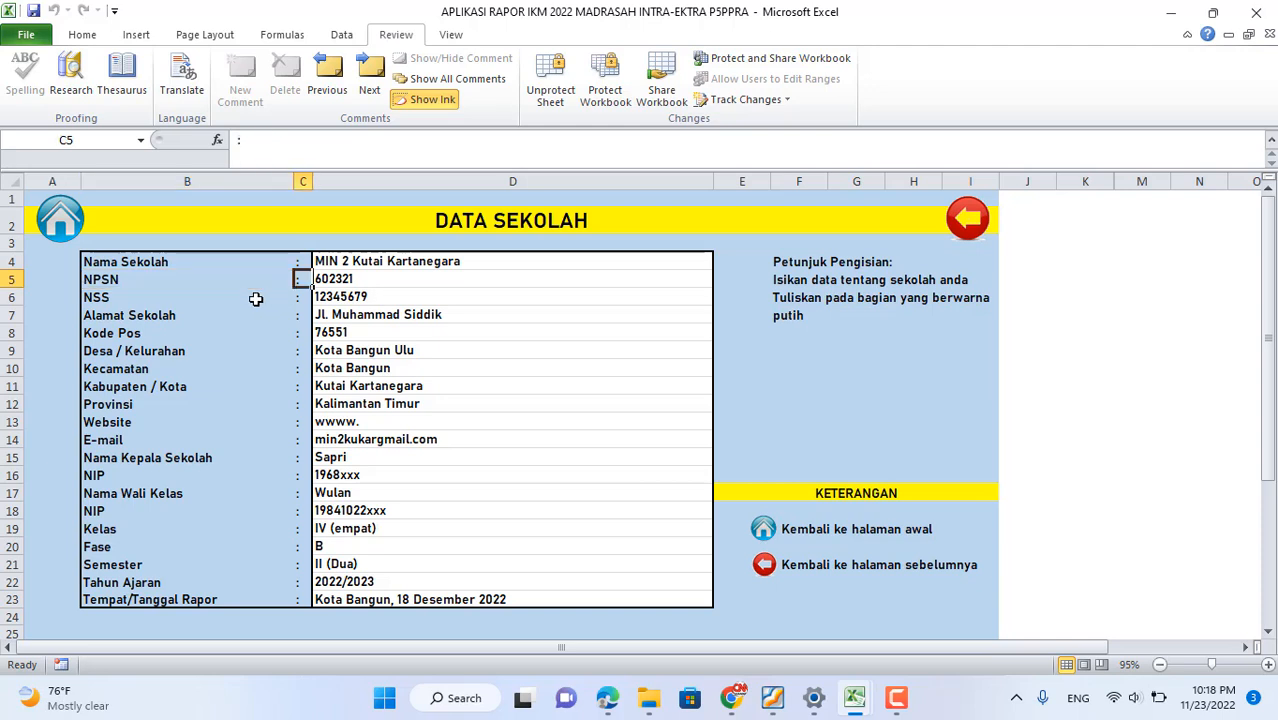
key(Right)
key(Down)
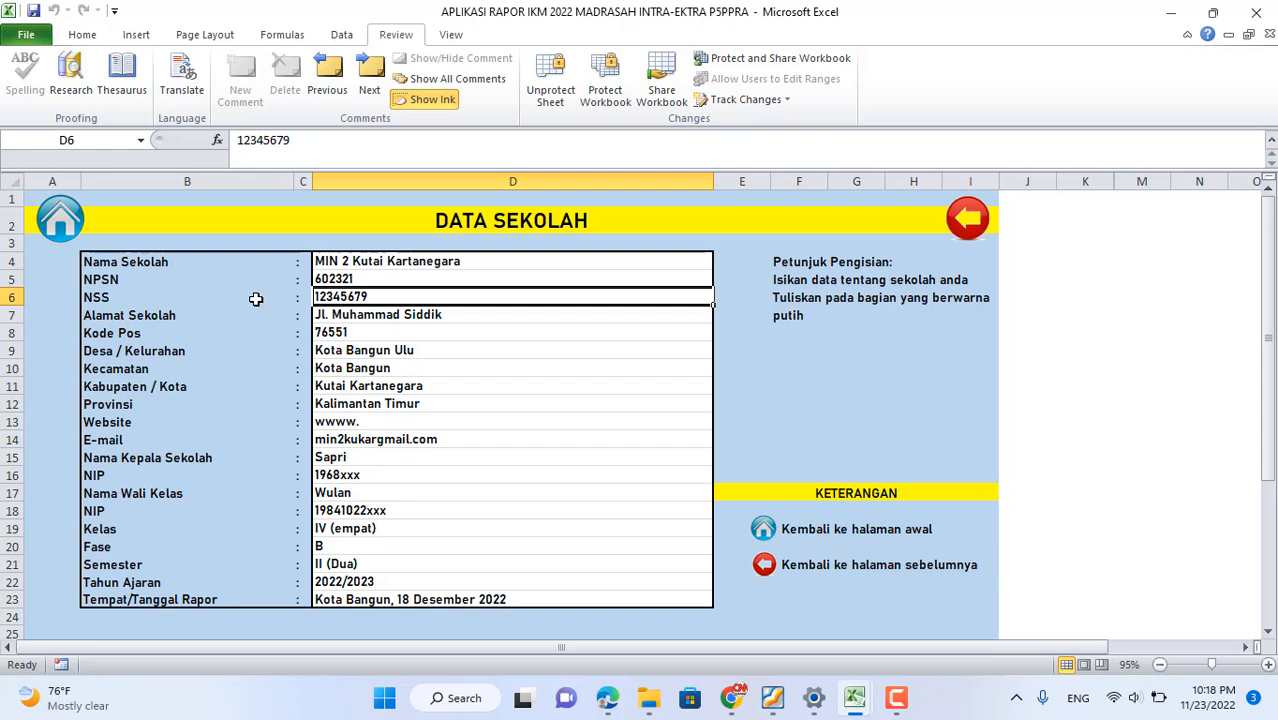
key(Up)
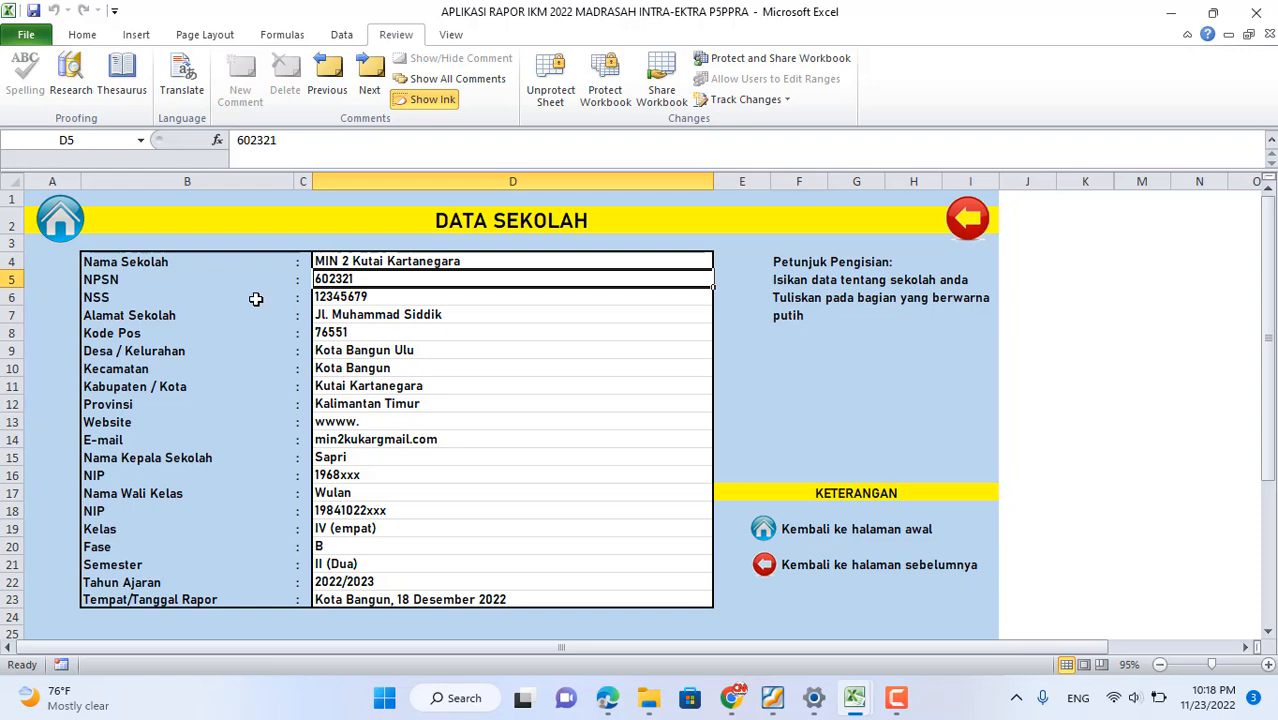
key(Down)
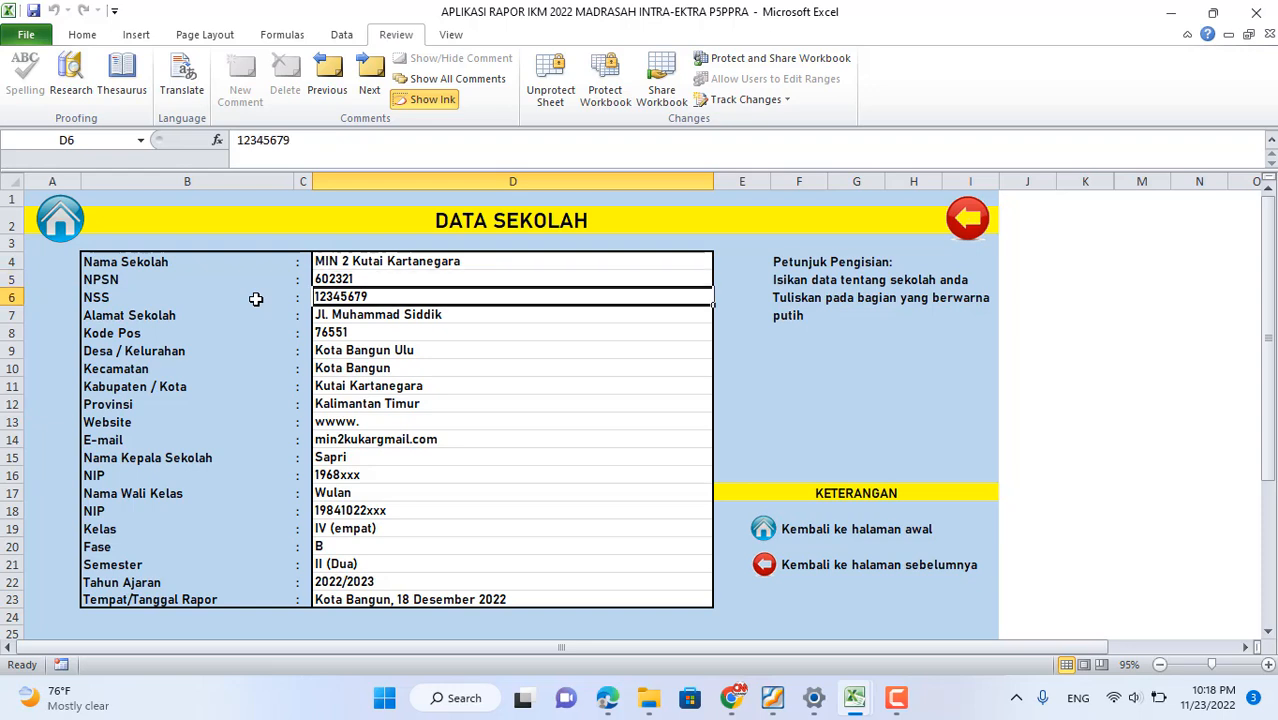
key(Down)
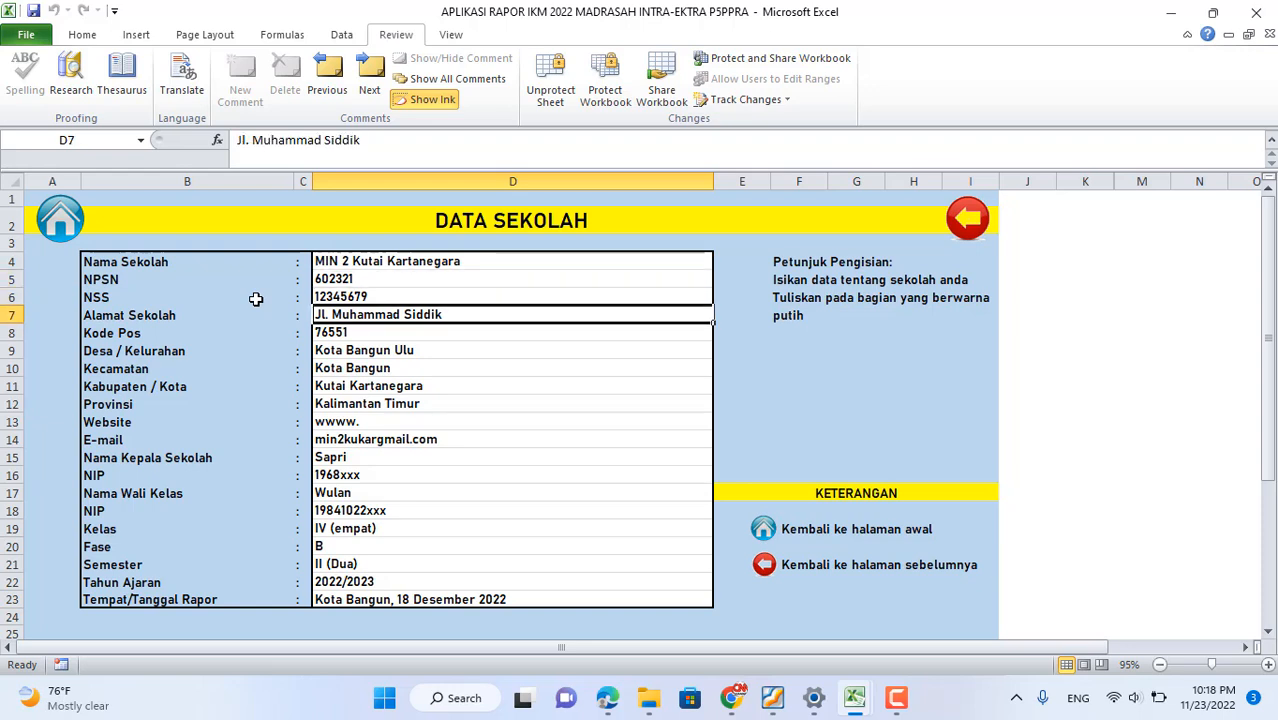
key(Down)
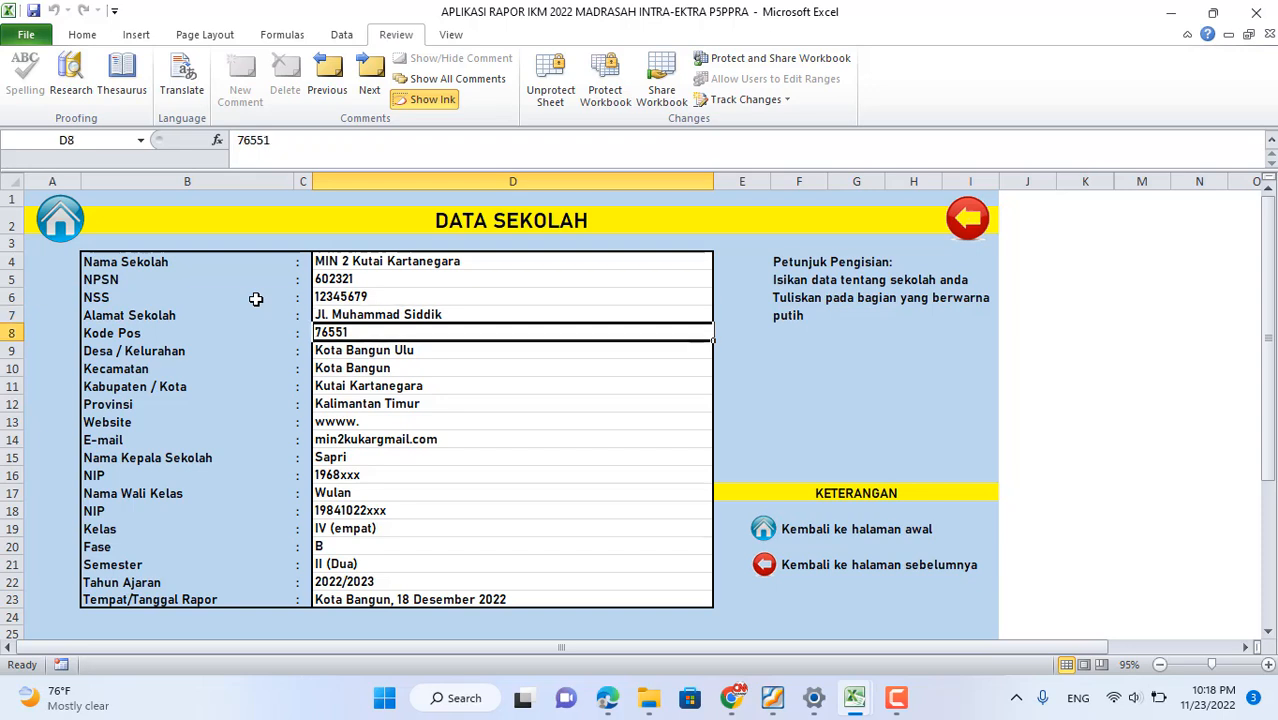
key(Down)
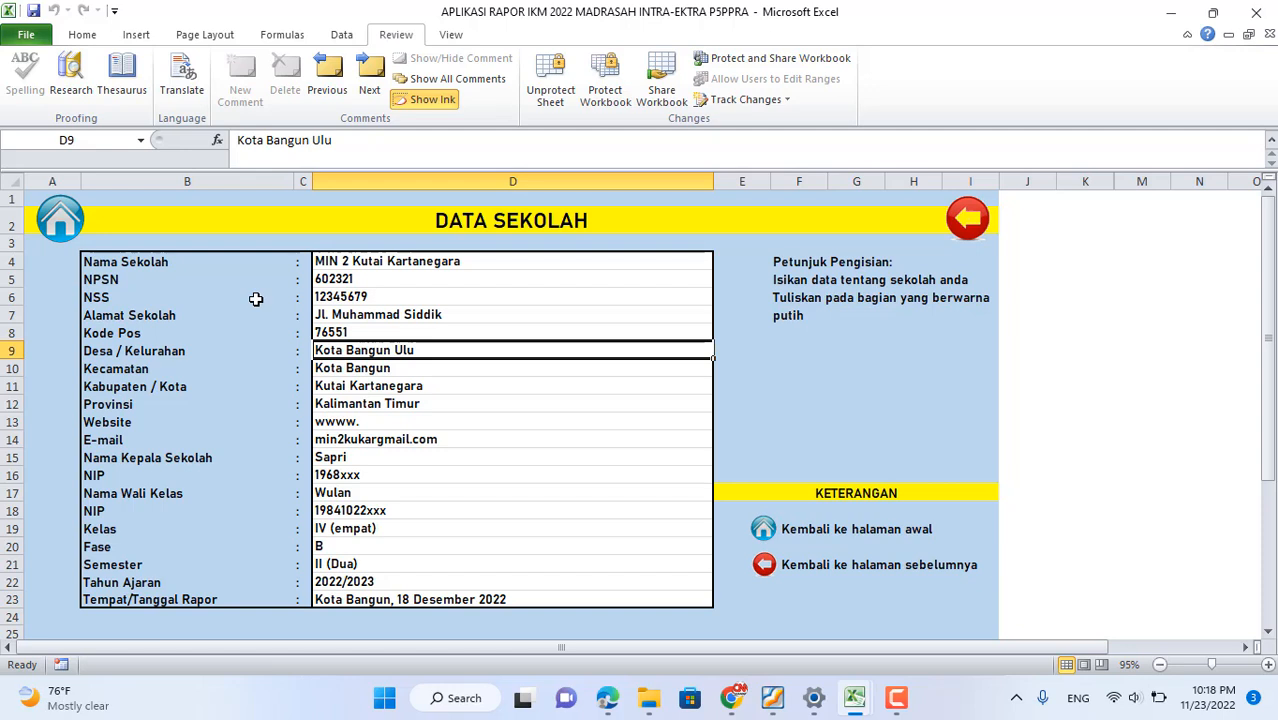
key(Down)
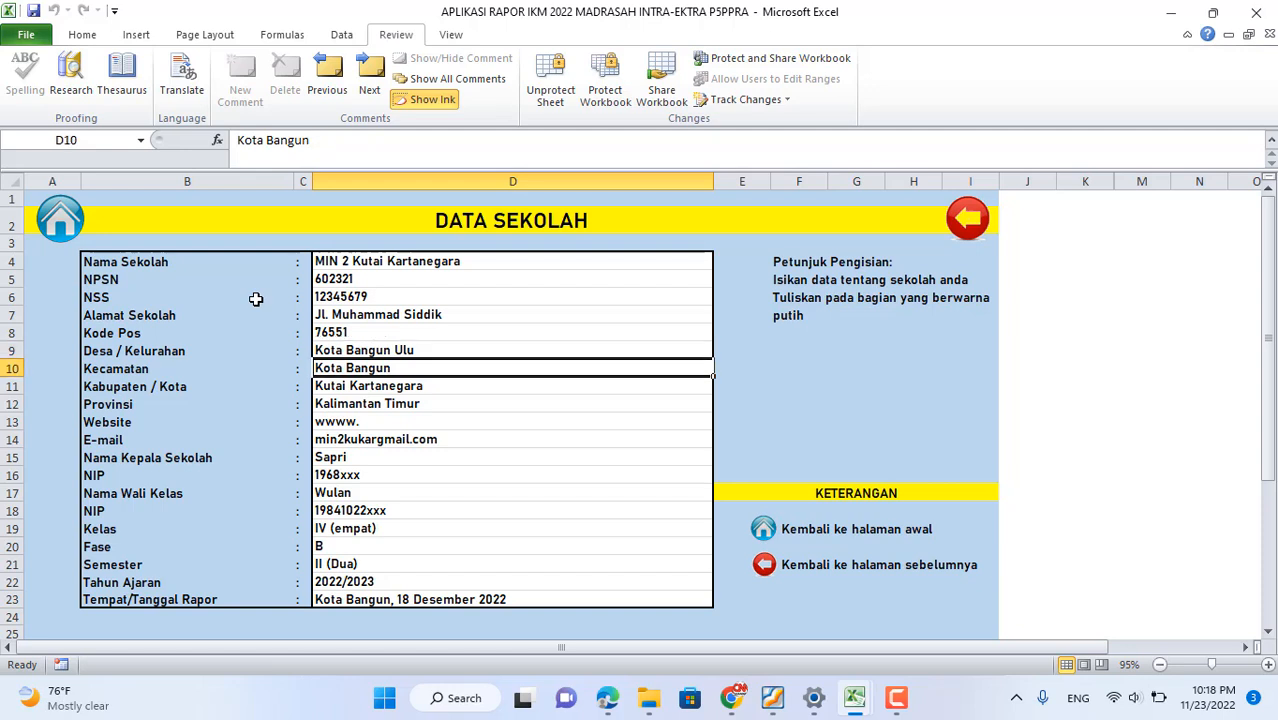
key(Down)
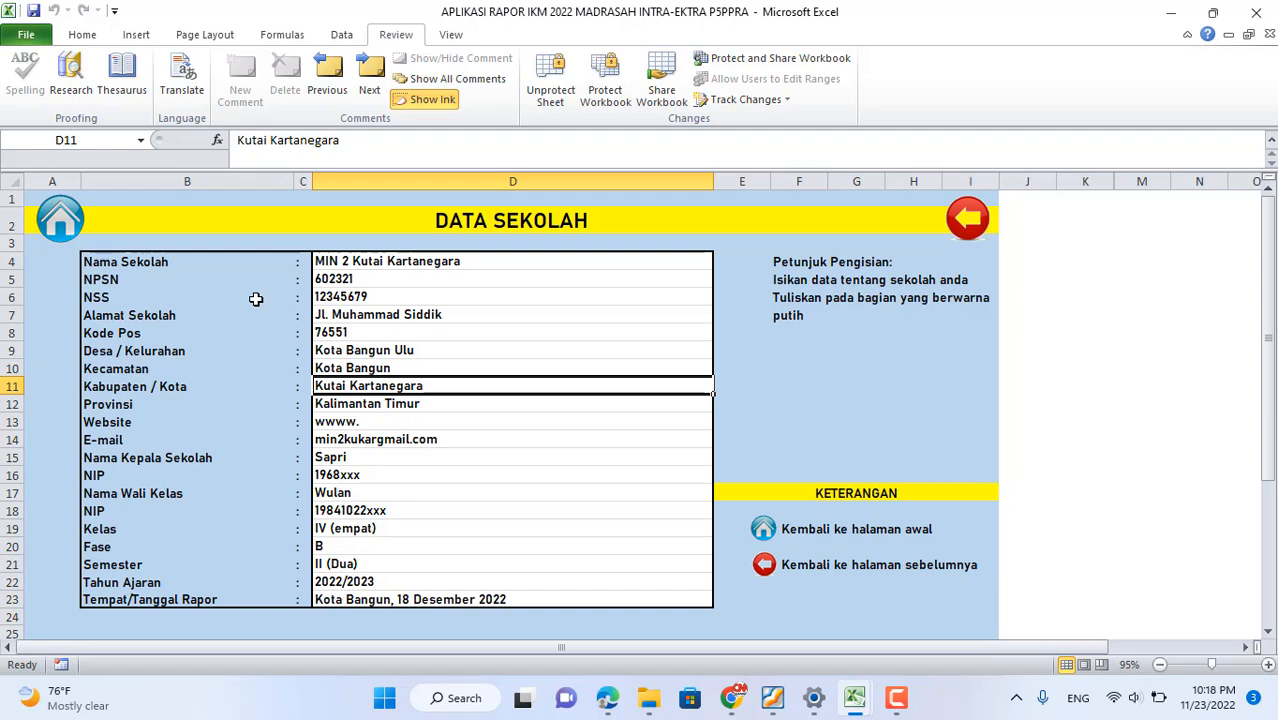
key(Down)
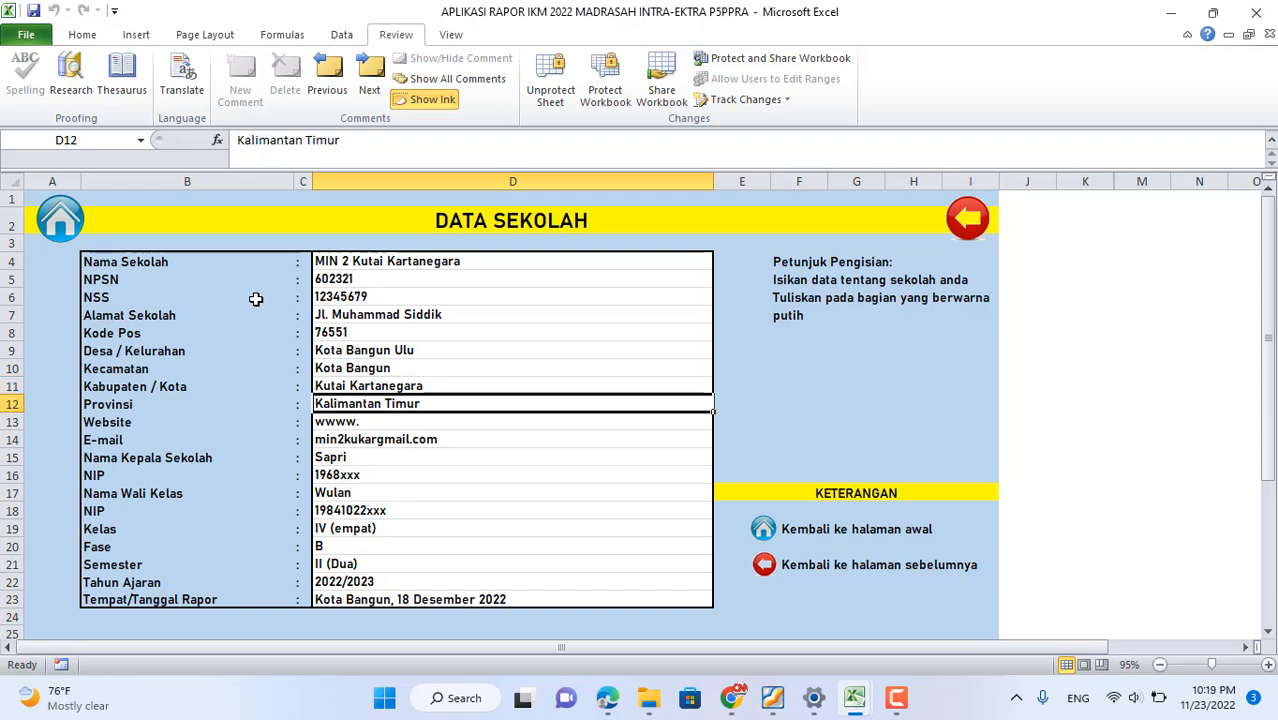
key(Down)
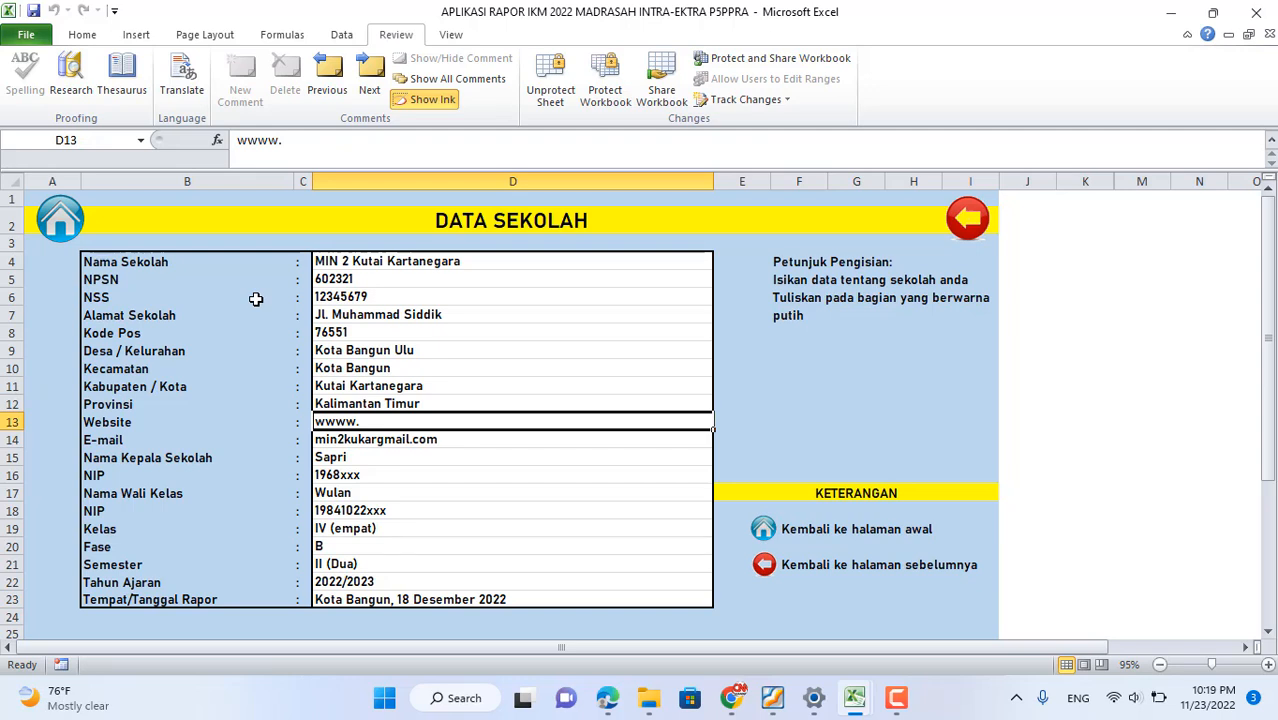
double_click(256, 299)
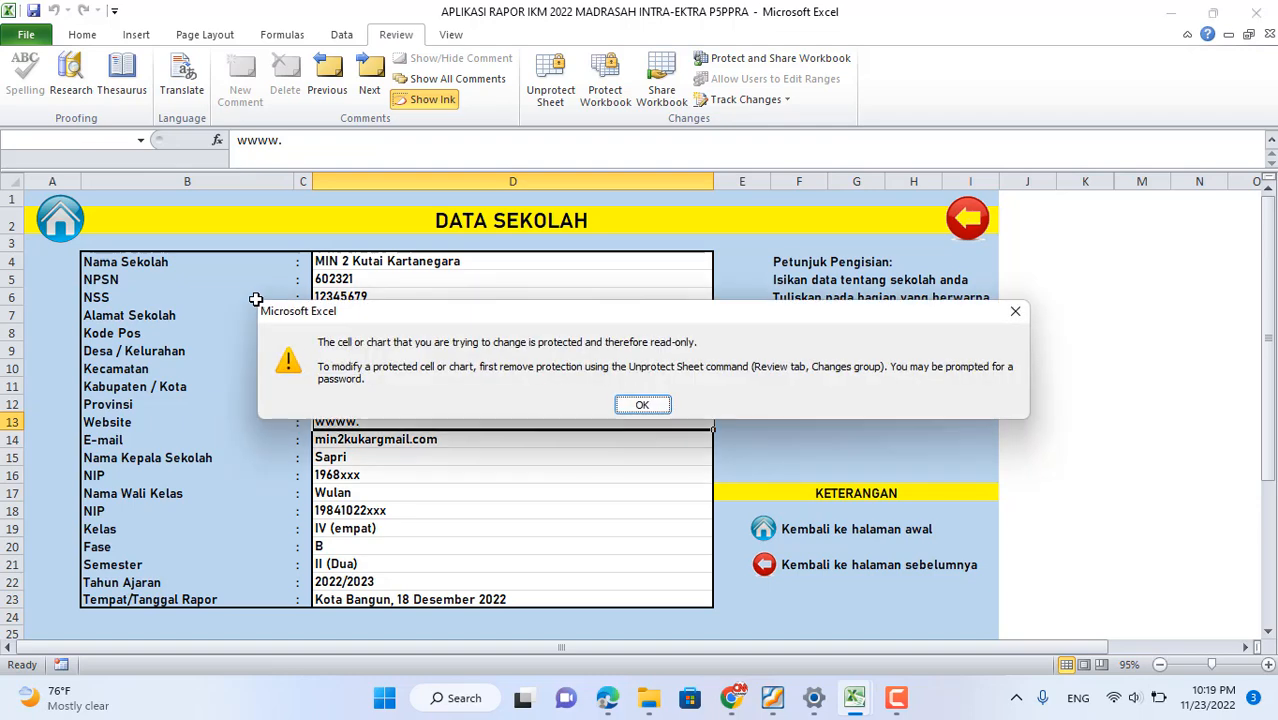
click(643, 405)
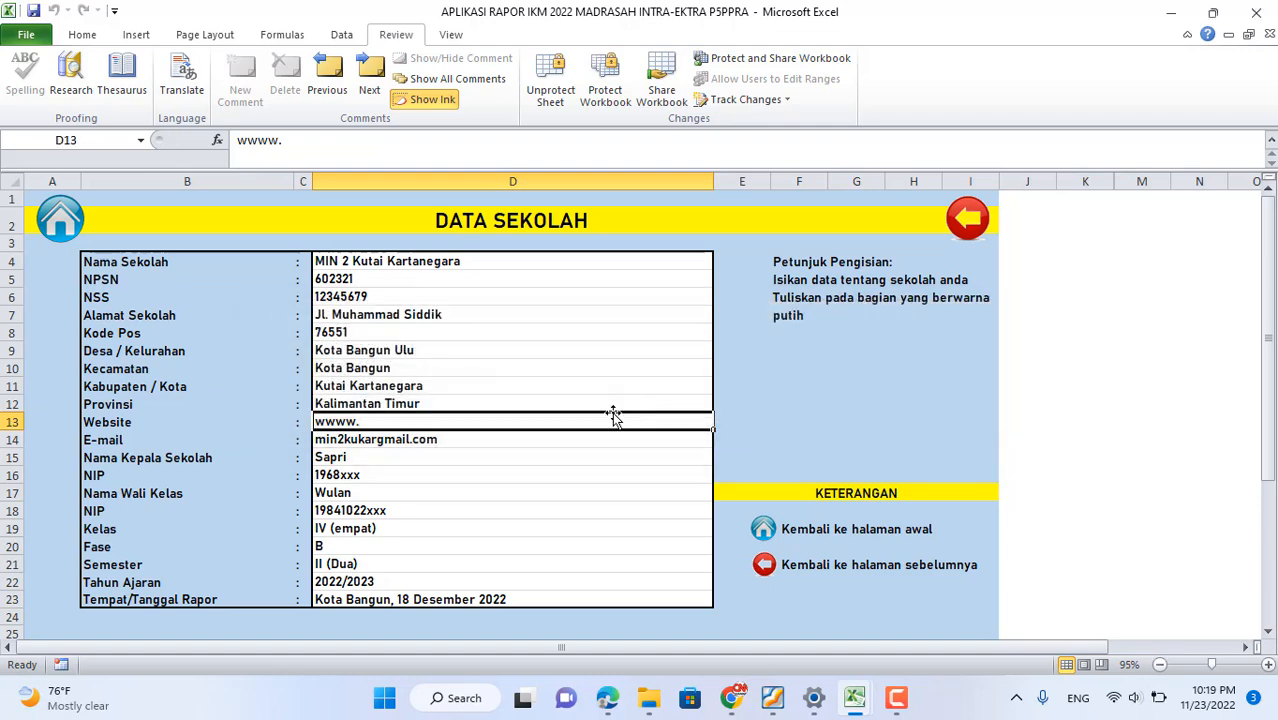
- Go through the website, e-mail, school head and homeroom teacher entries, including both NIP fields
double_click(403, 426)
key(Return)
click(364, 447)
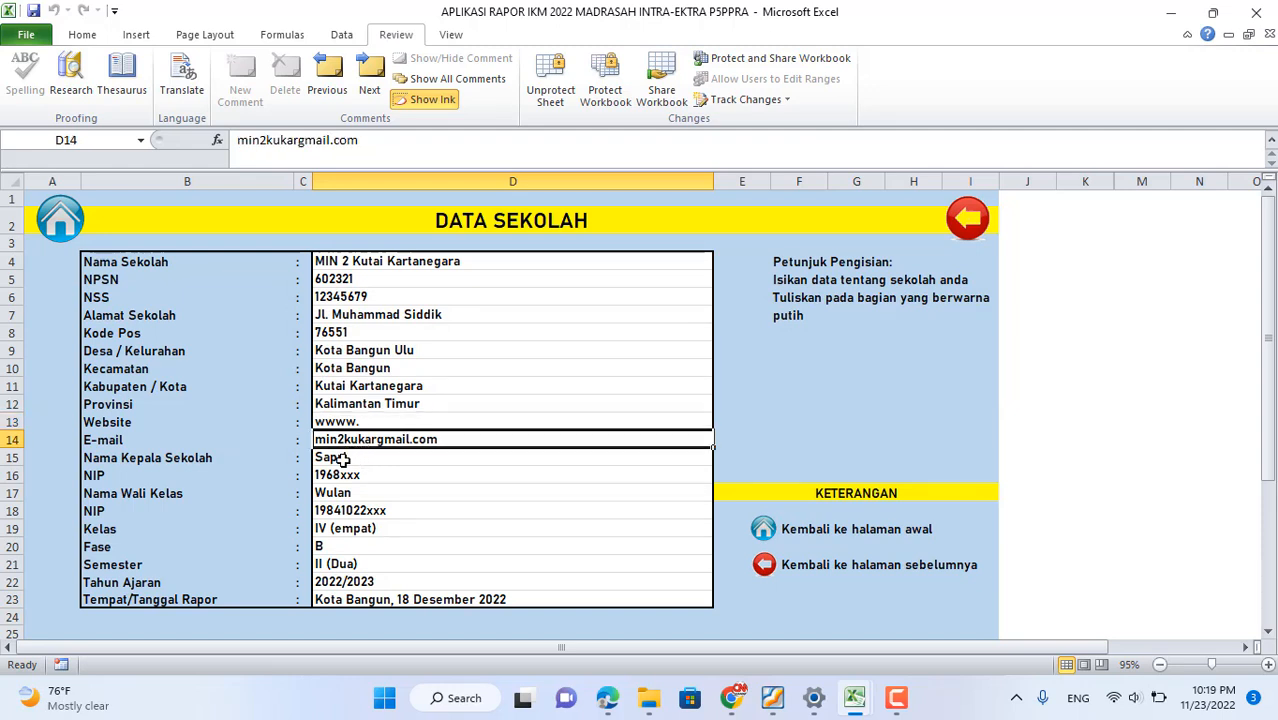
click(342, 459)
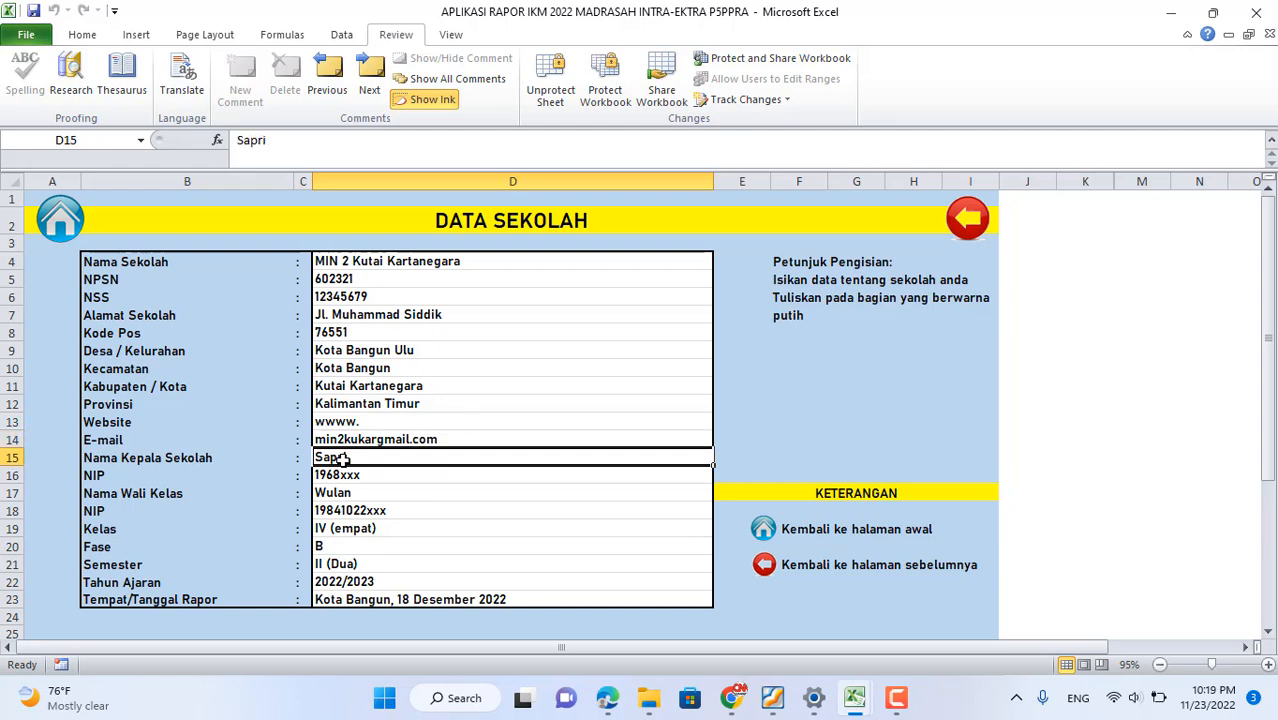
click(346, 476)
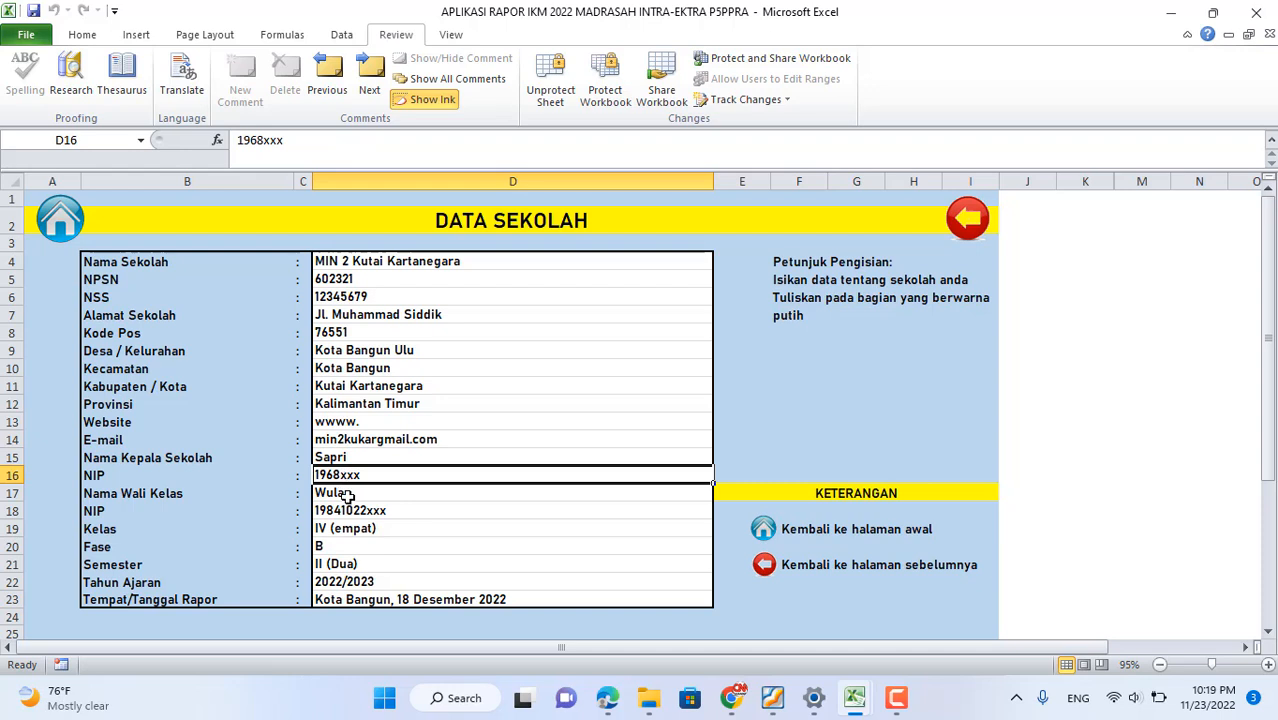
click(347, 494)
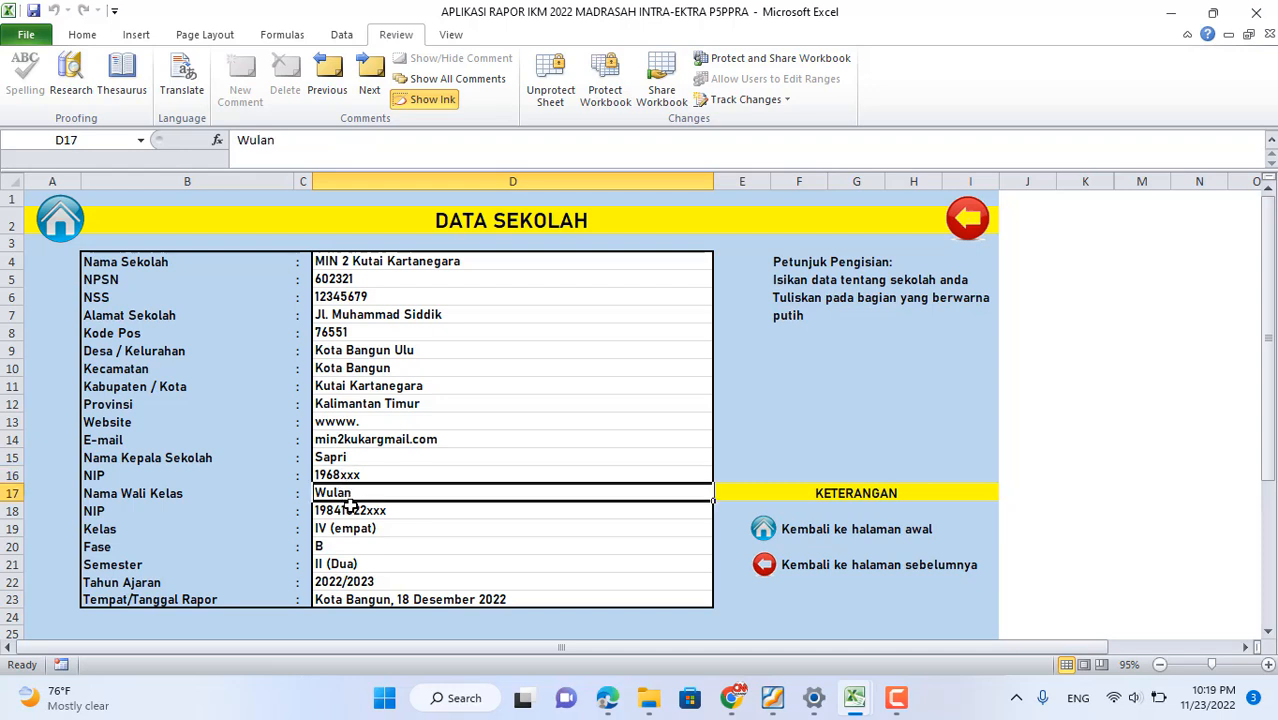
click(352, 511)
- Set the Kelas entry of the school data to I (satu)
click(357, 530)
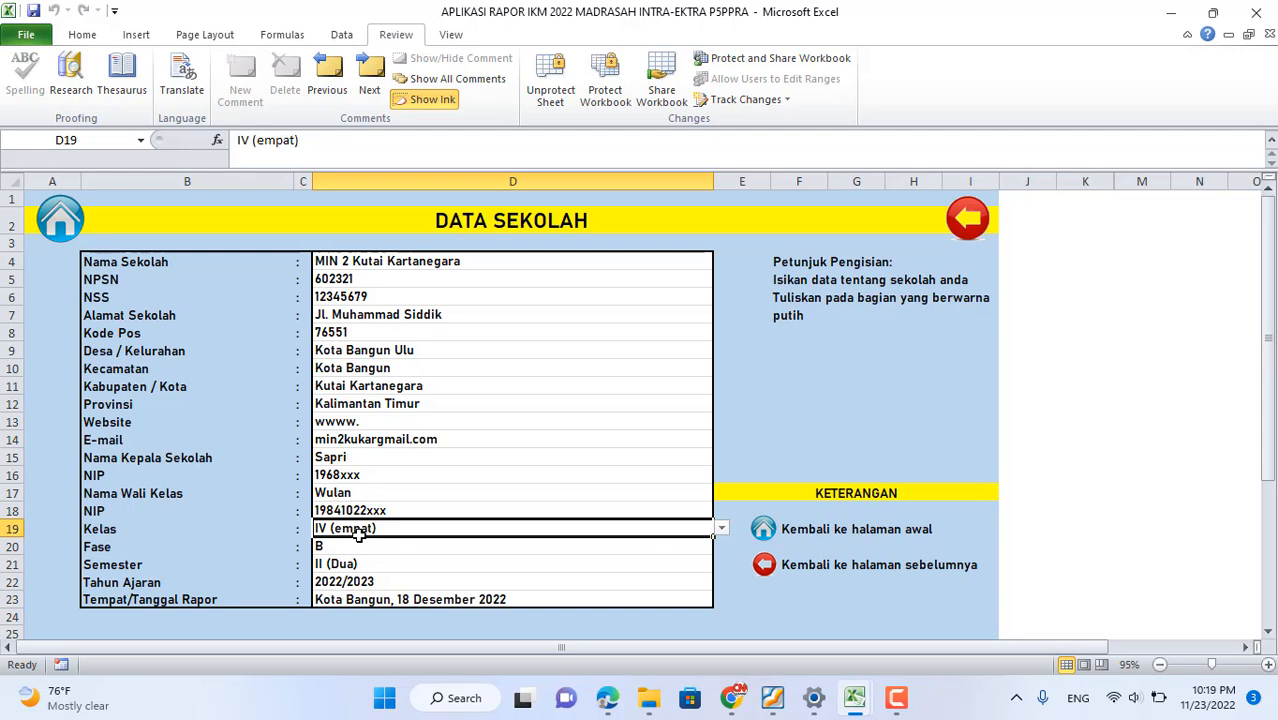
click(721, 529)
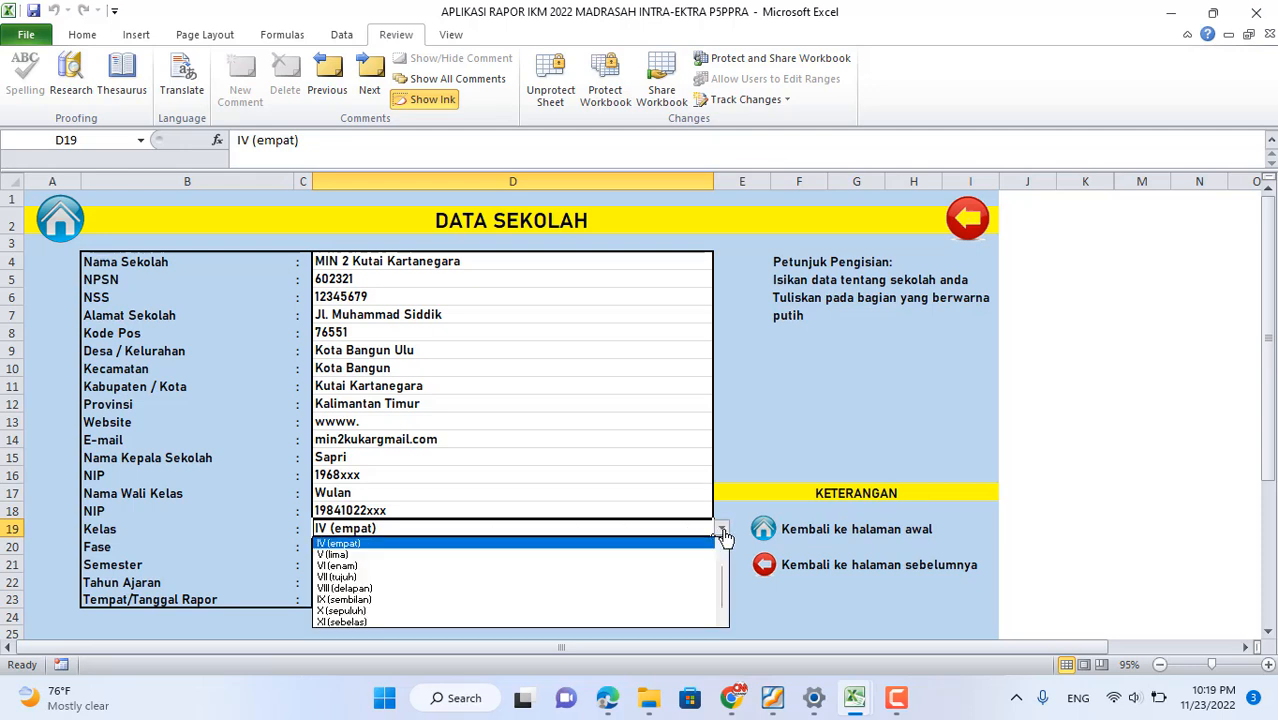
drag(722, 588, 724, 565)
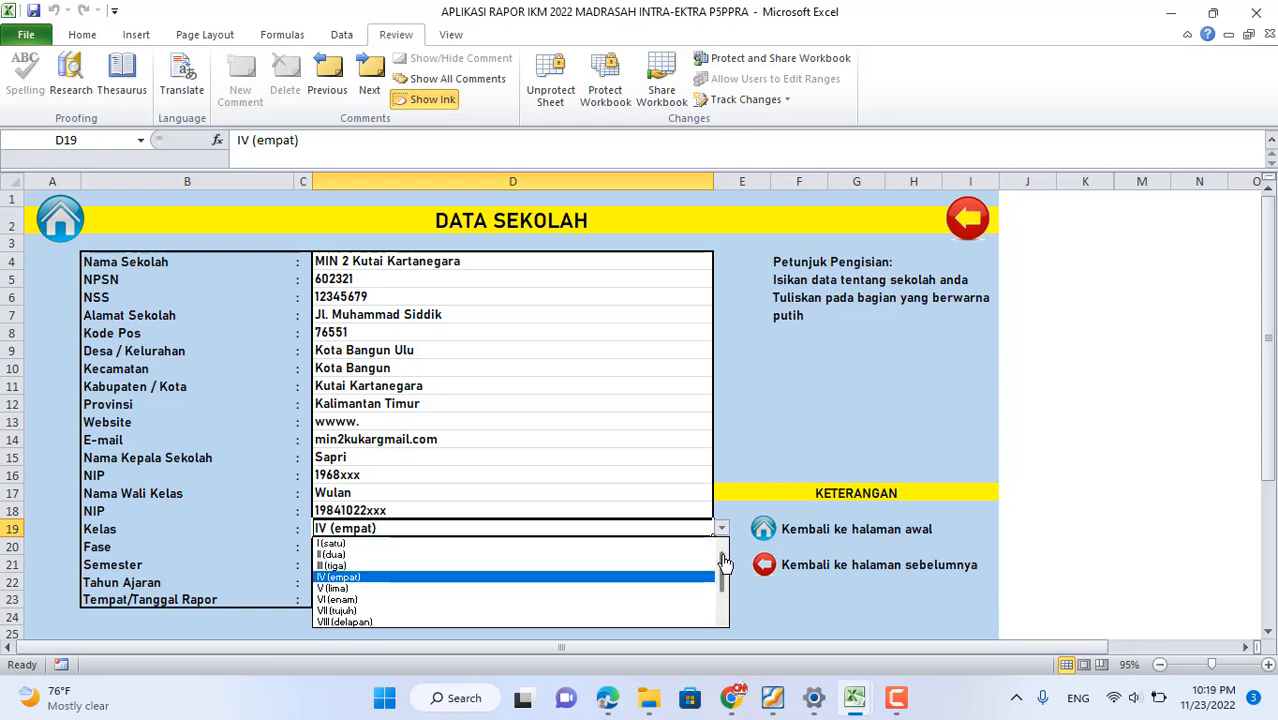
click(665, 530)
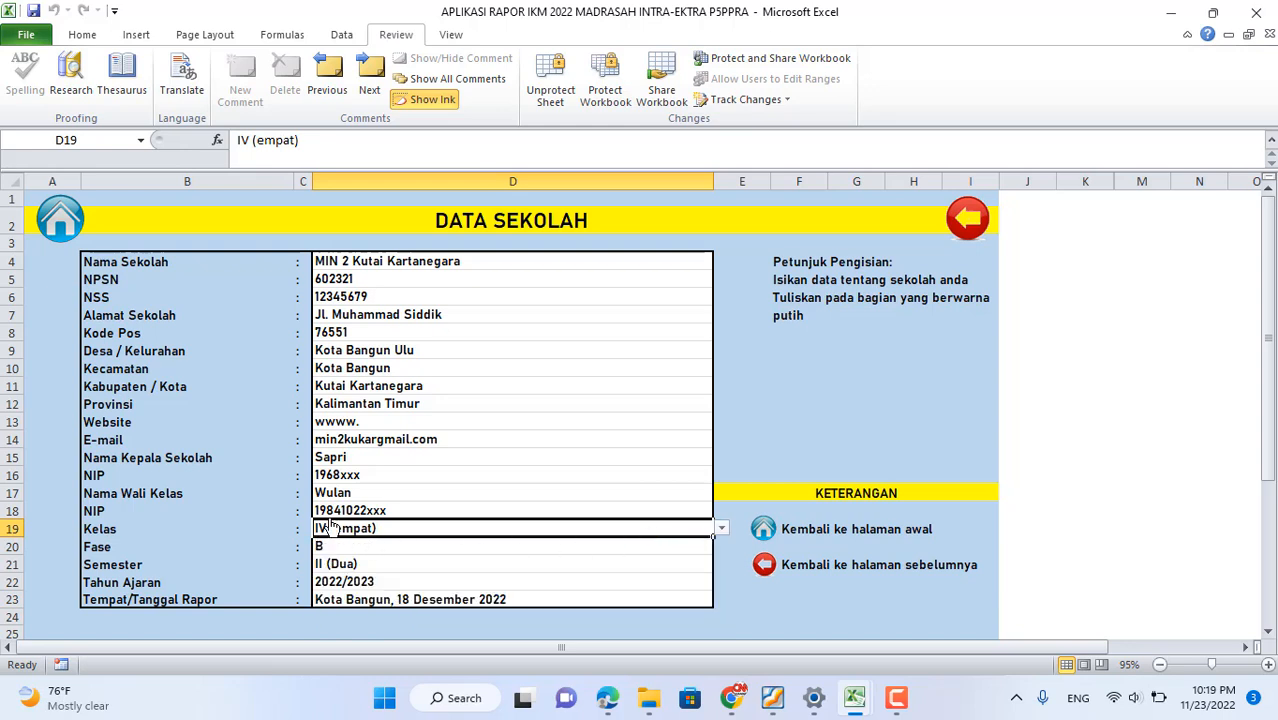
click(721, 528)
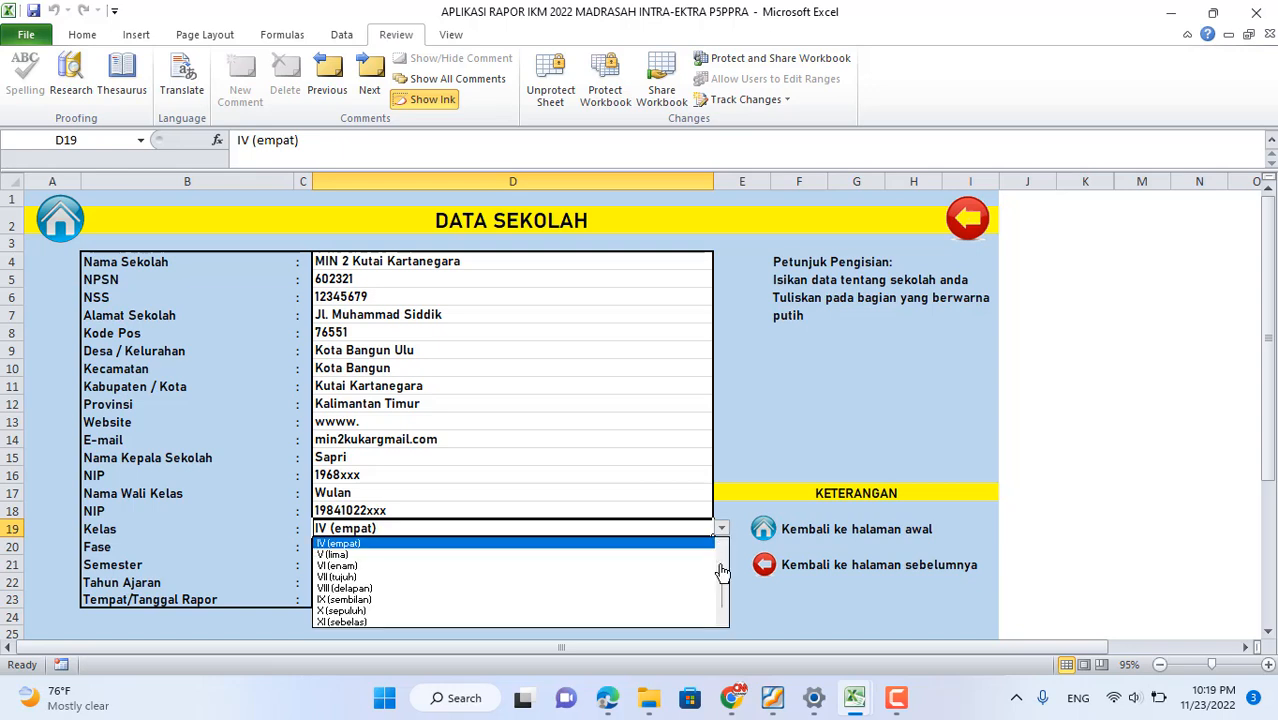
scroll(722, 567, up, 3)
click(578, 544)
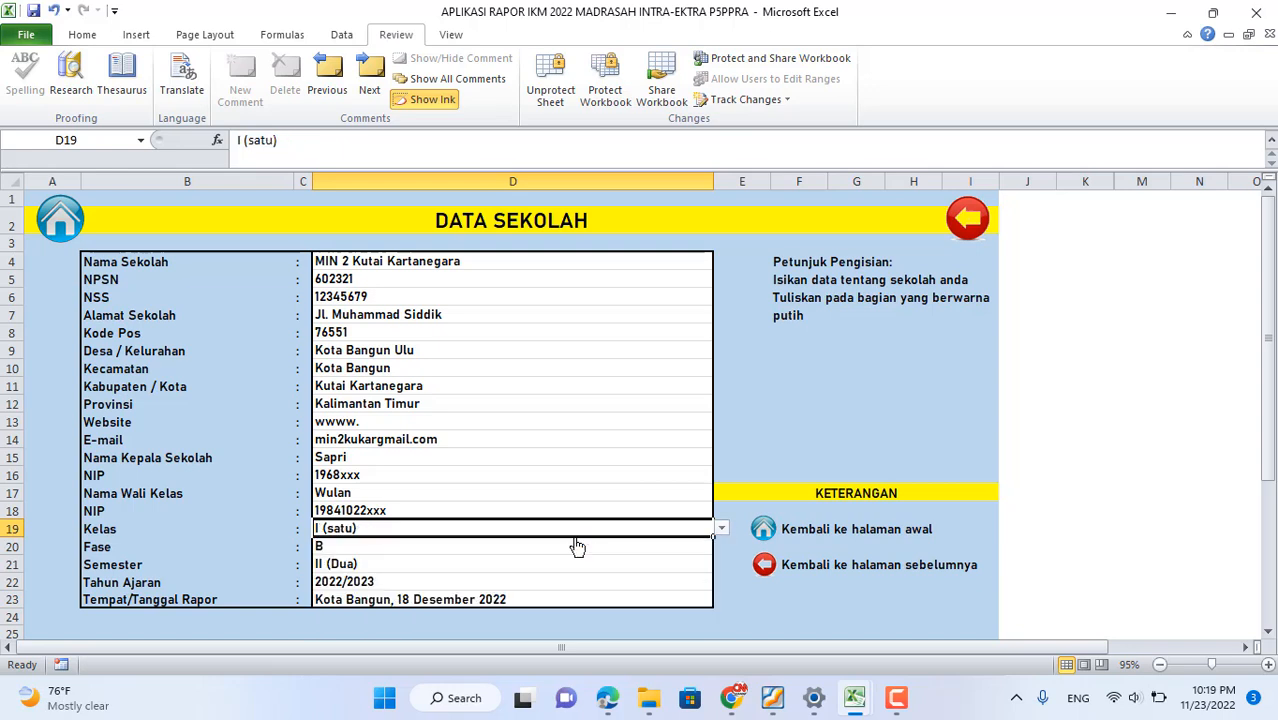
- Set the Fase to A and the Semester to I (Satu) in the school data
click(325, 548)
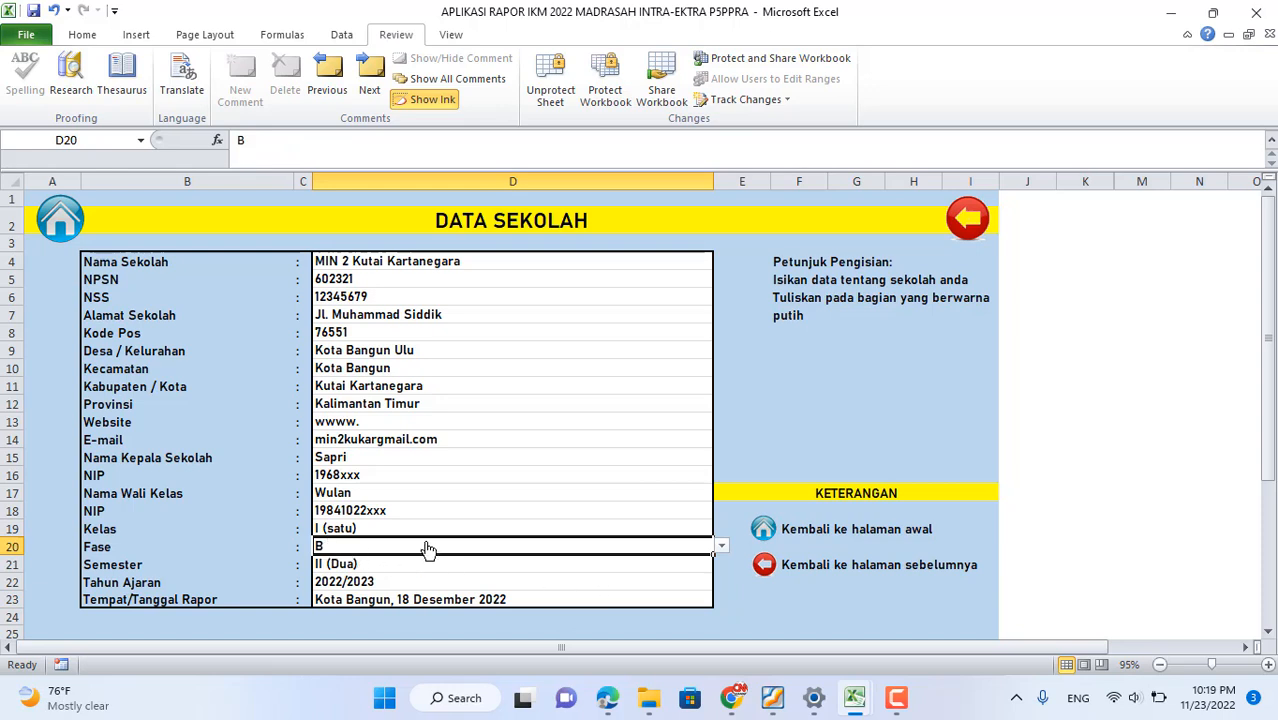
click(721, 548)
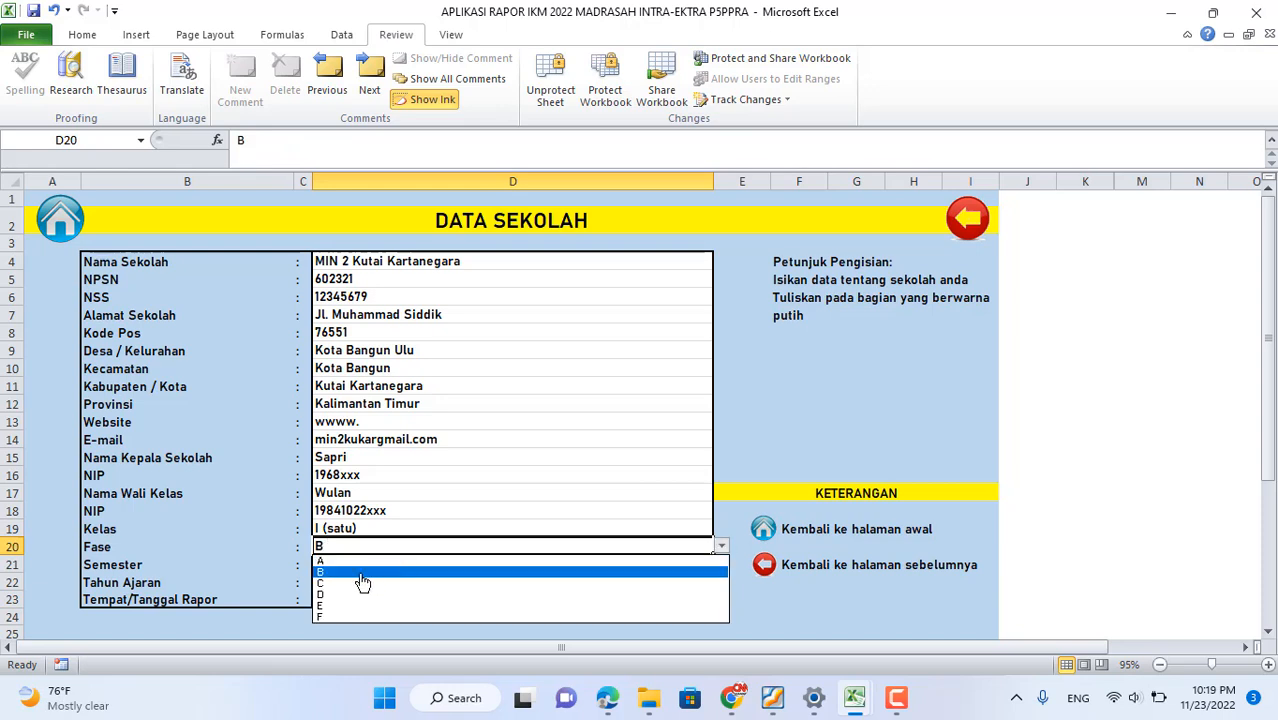
click(323, 562)
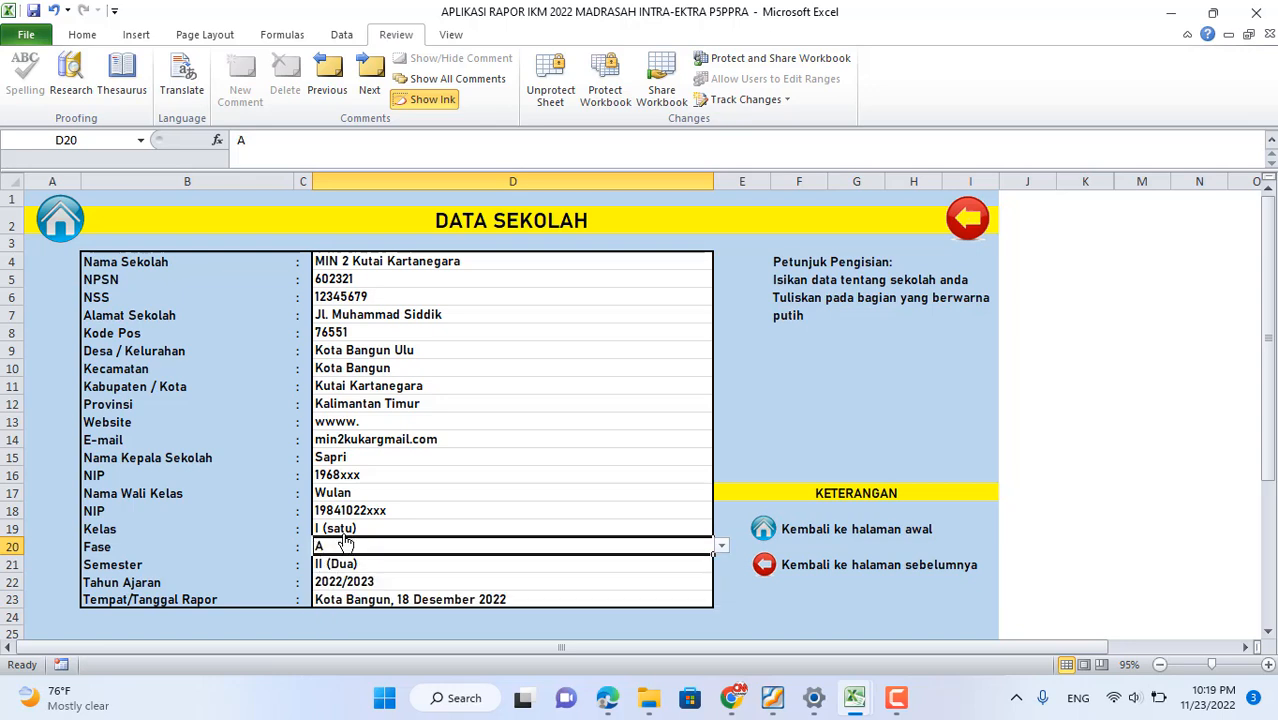
click(630, 572)
click(721, 564)
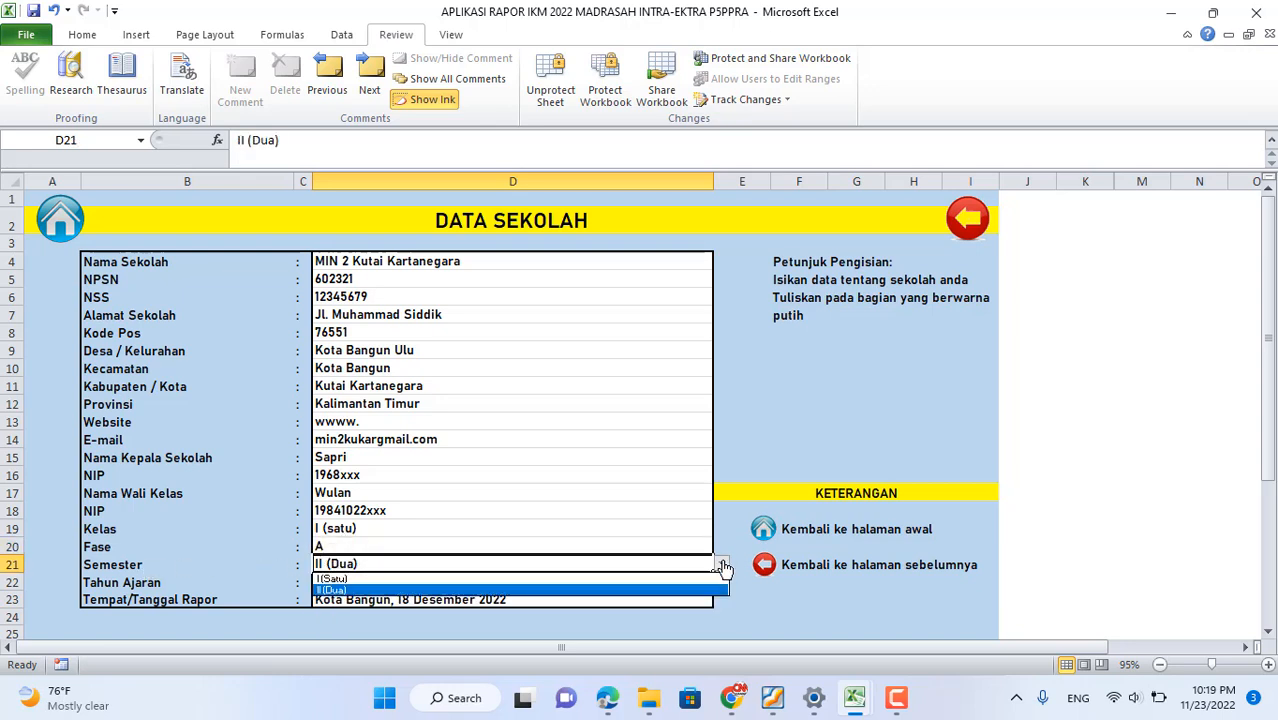
click(646, 582)
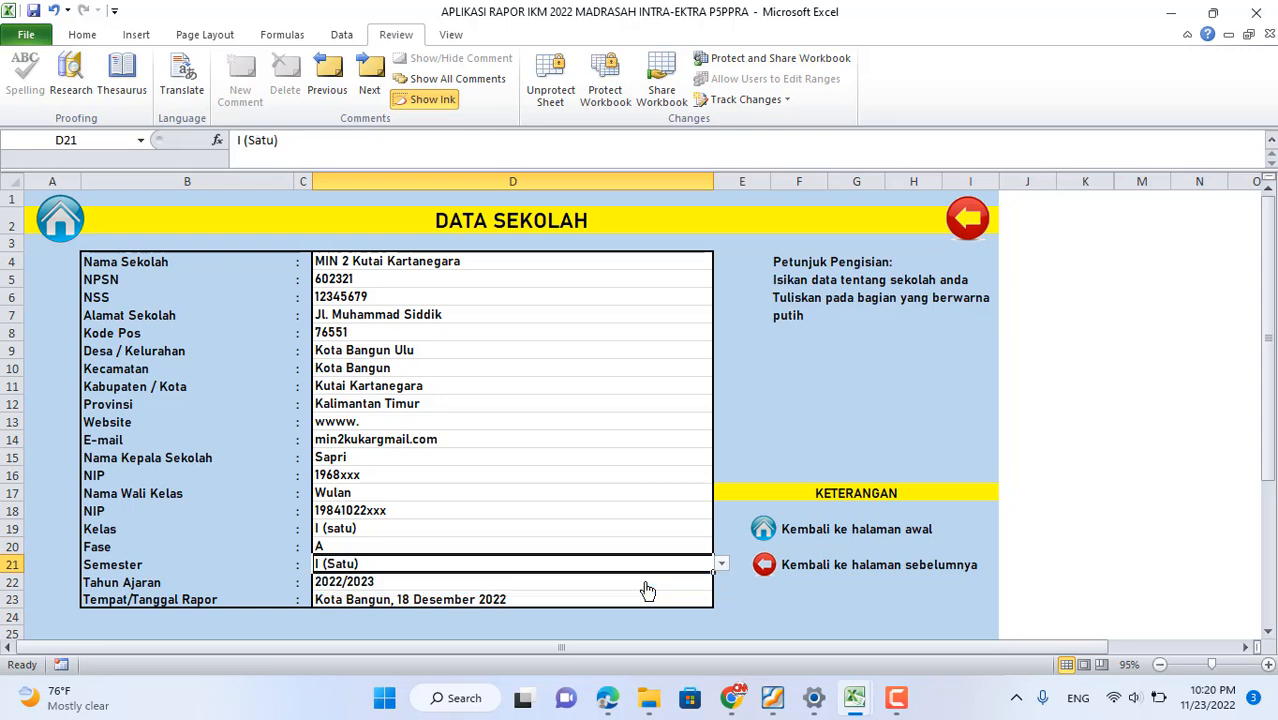
- Leave the school data page for the main menu and open the Data Siswa sheet
click(481, 578)
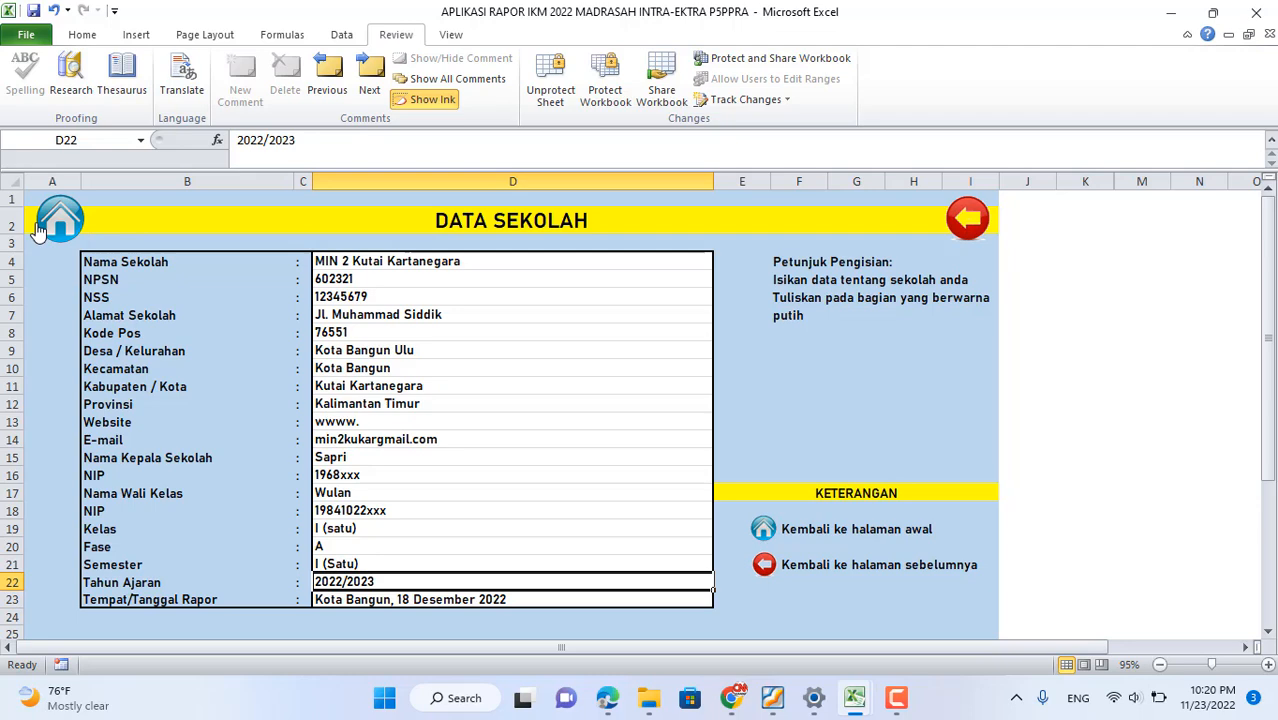
click(967, 221)
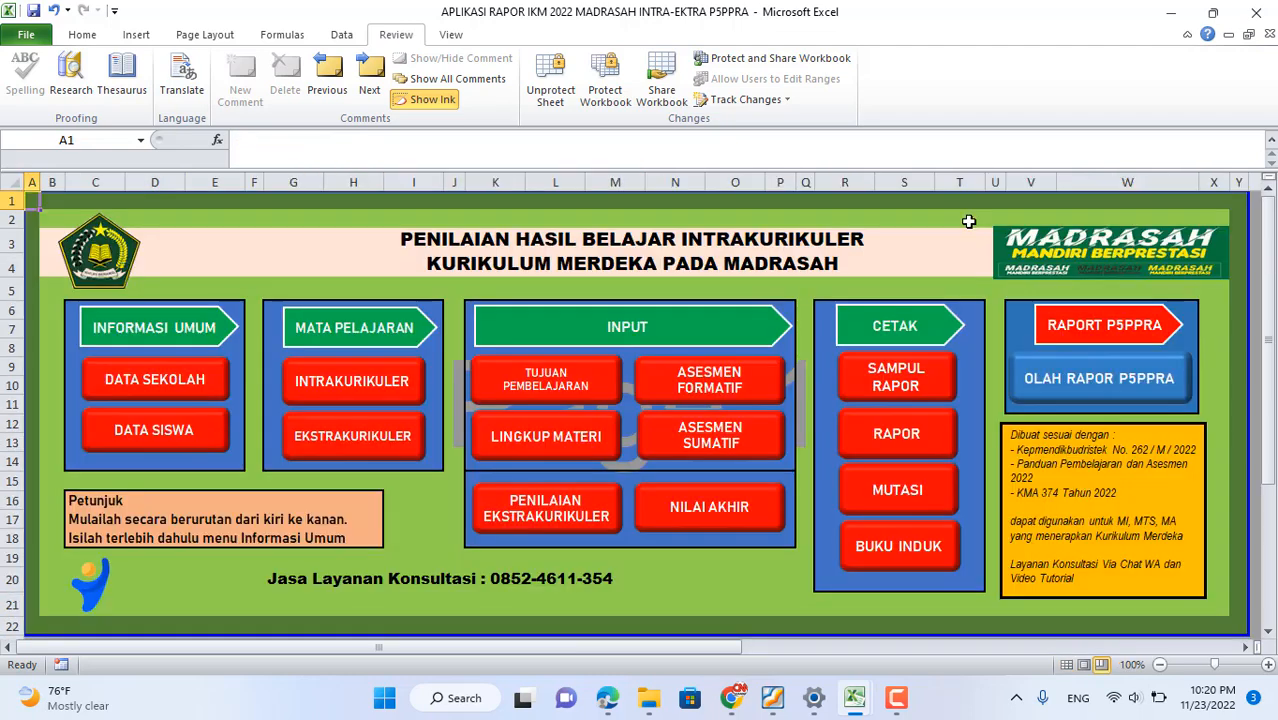
click(155, 433)
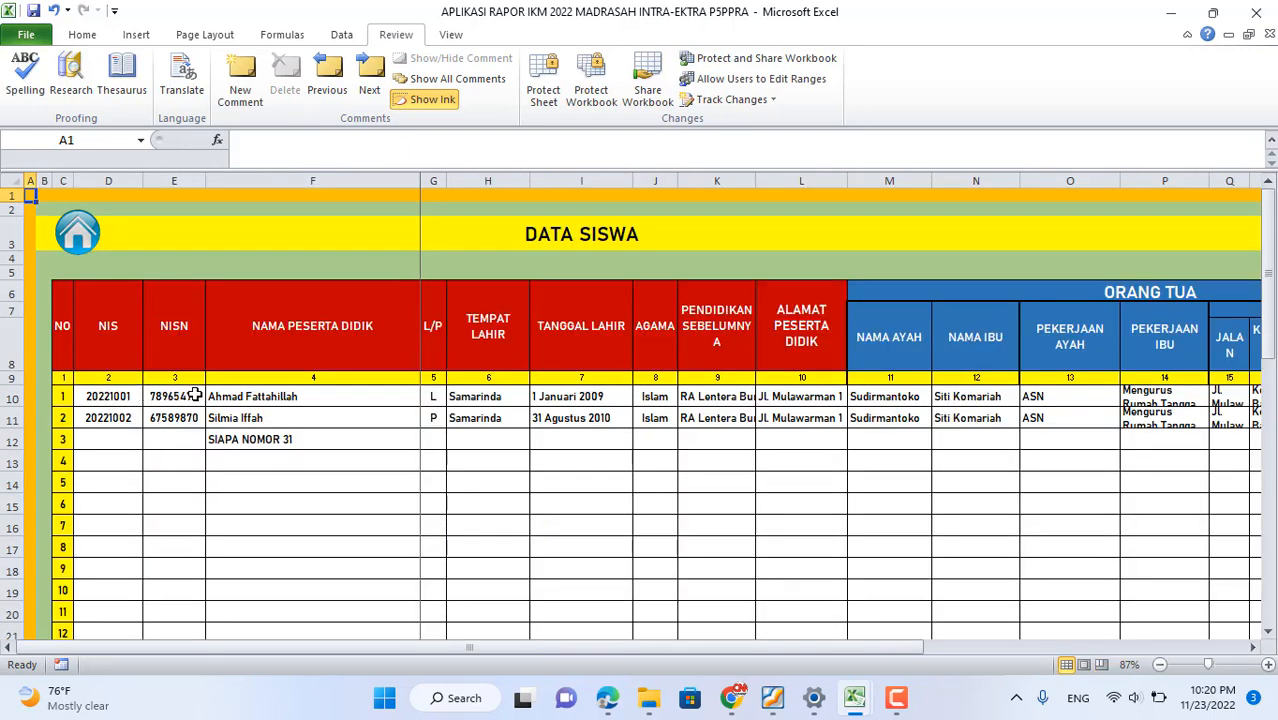
- Go through the first student's entries for NIS, NISN, name, L/P, Tempat Lahir and Tanggal Lahir
click(100, 393)
click(178, 400)
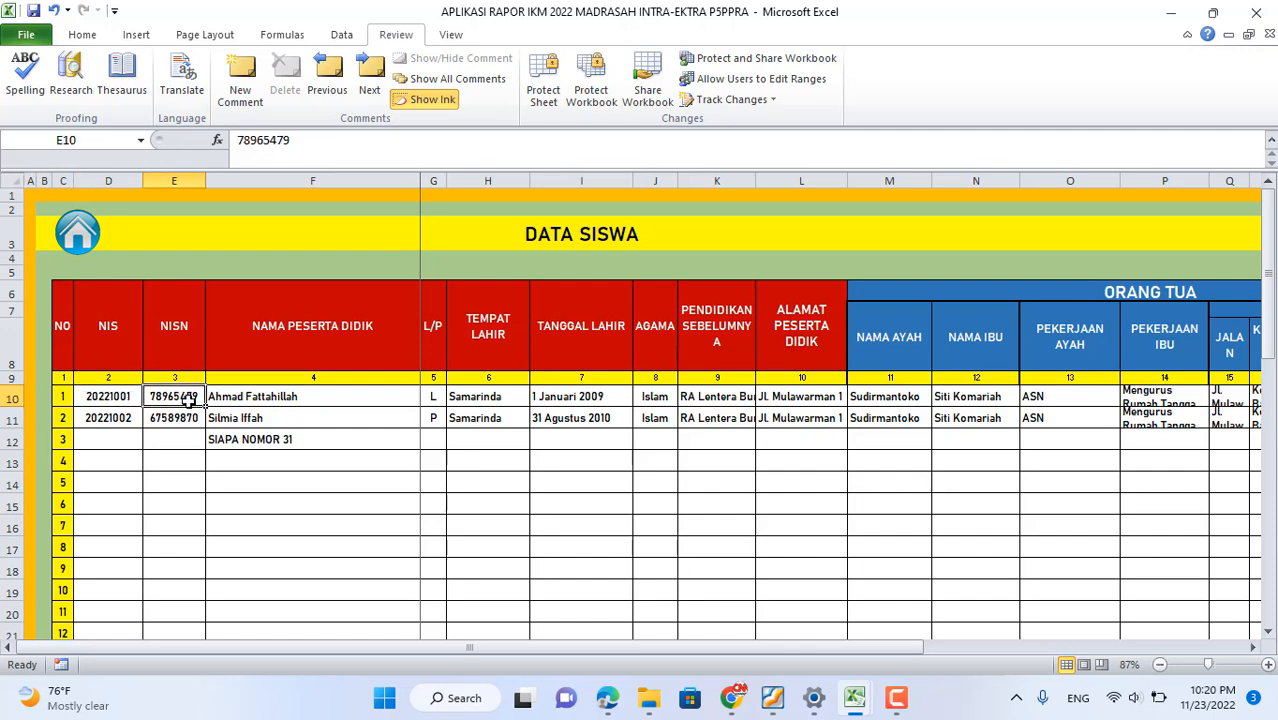
scroll(113, 397, down, 1)
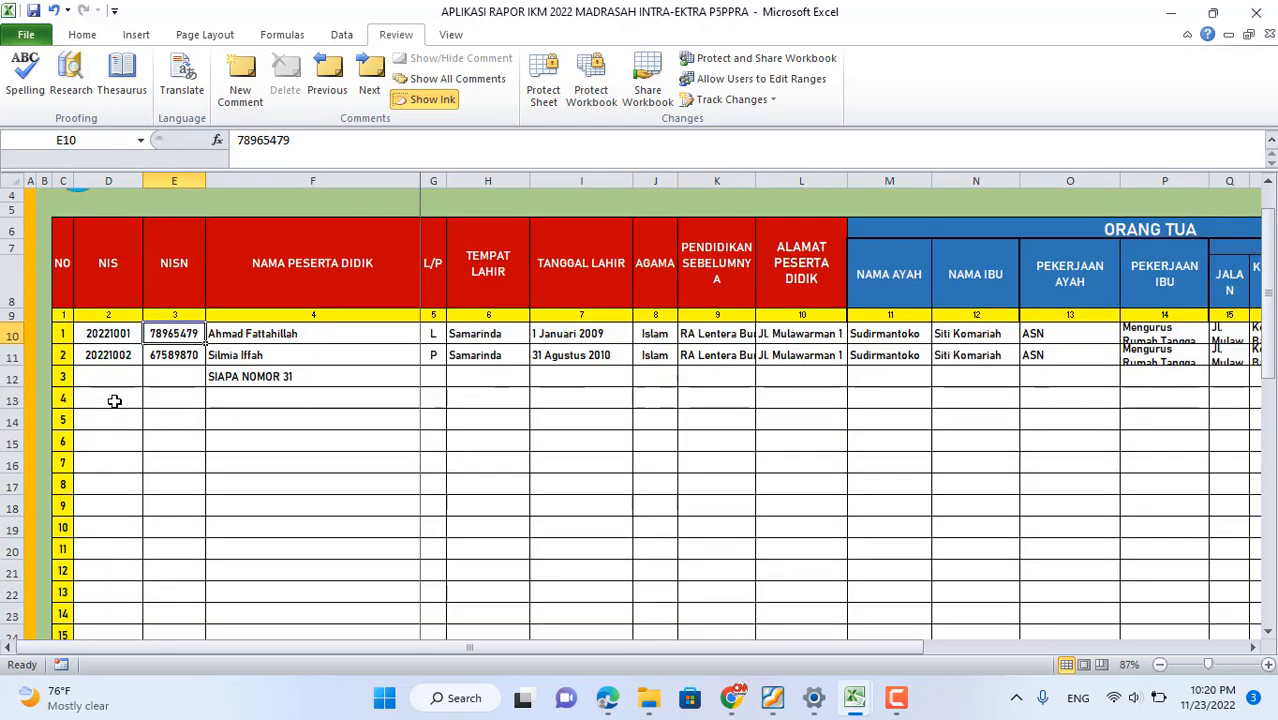
click(299, 339)
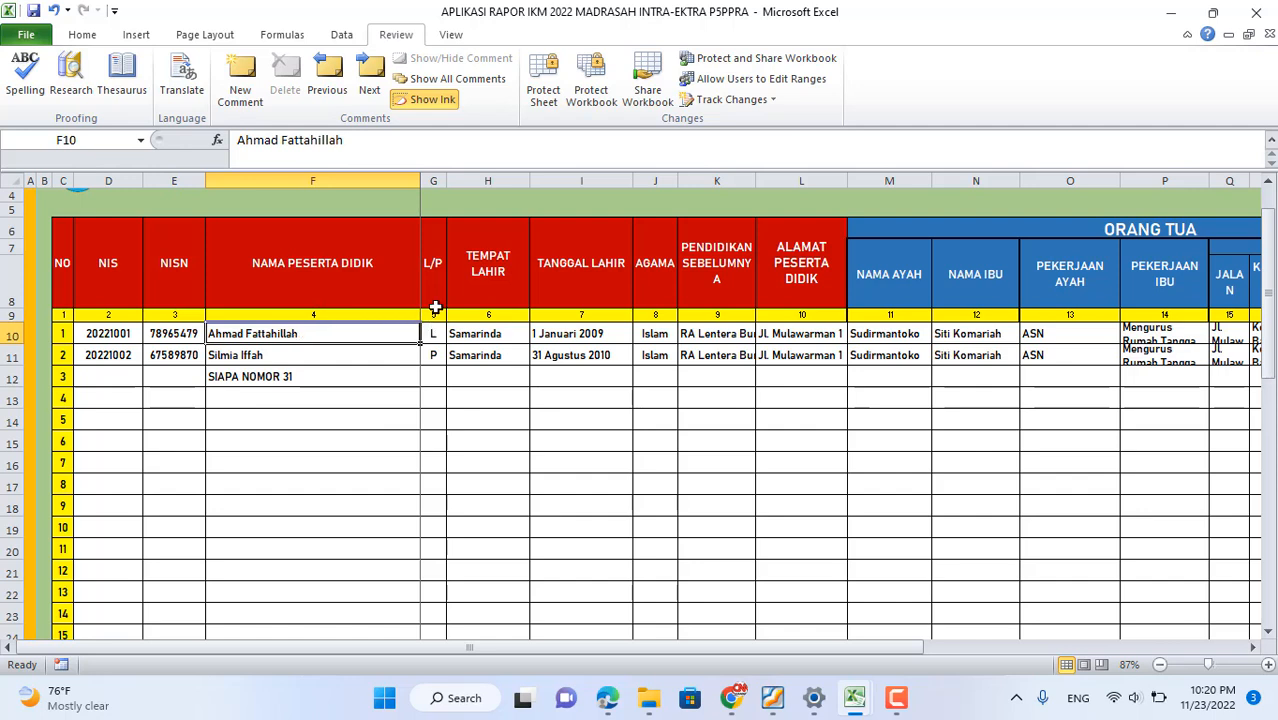
click(438, 299)
click(431, 333)
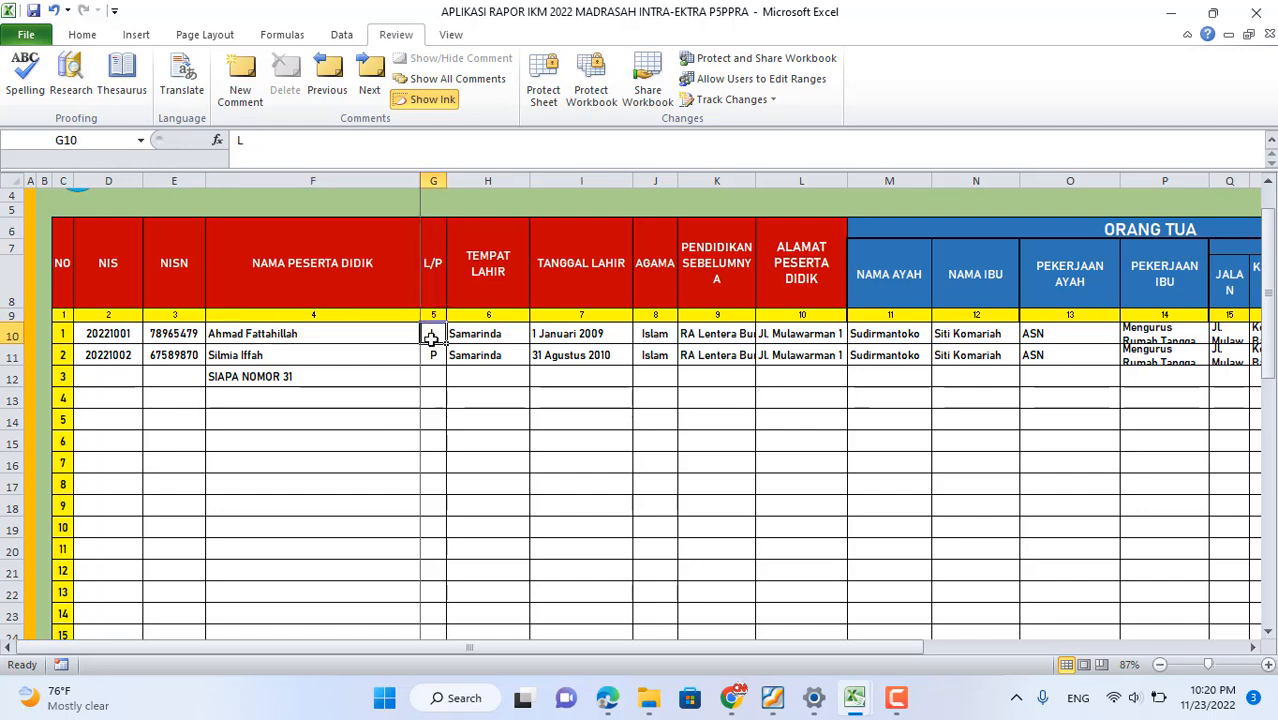
click(497, 287)
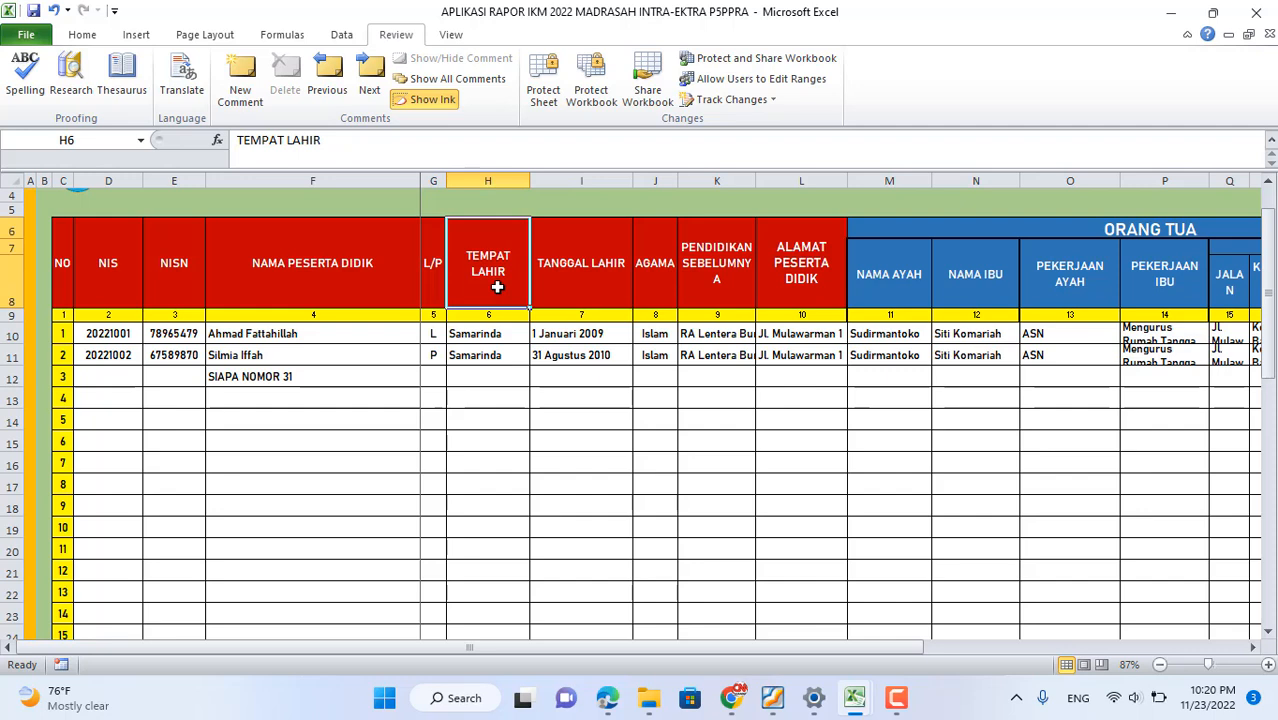
click(587, 259)
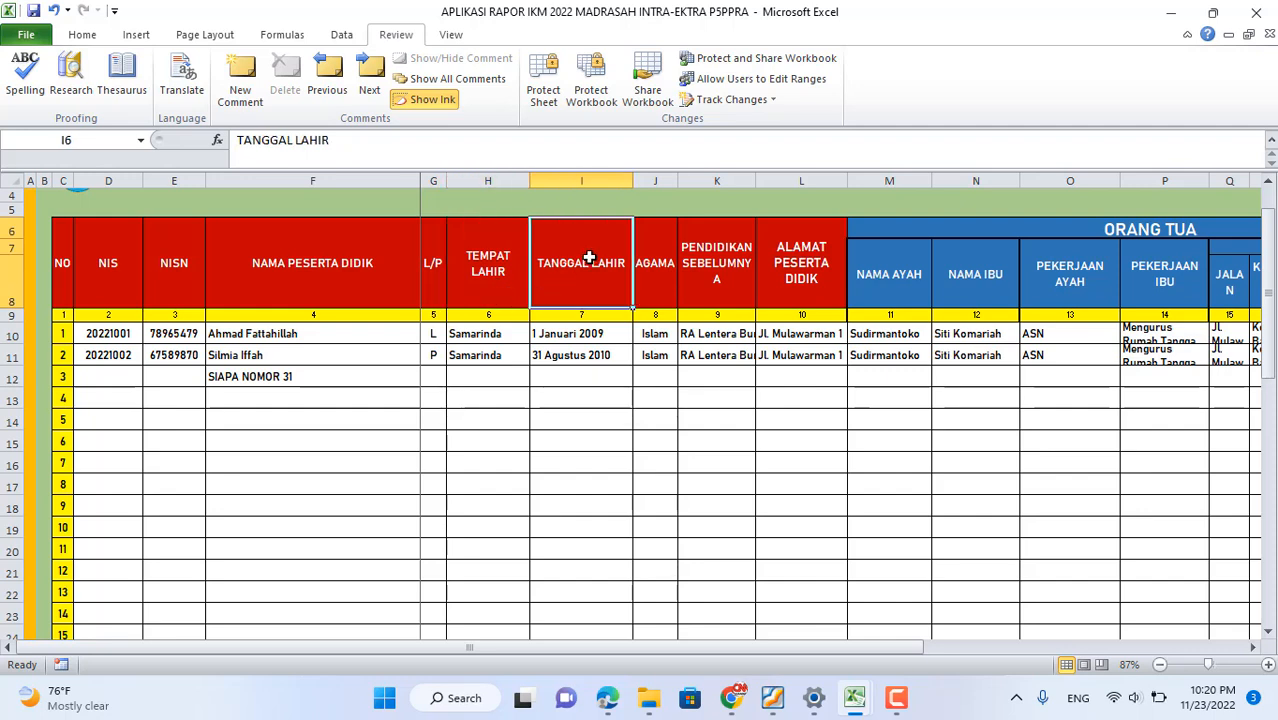
click(581, 334)
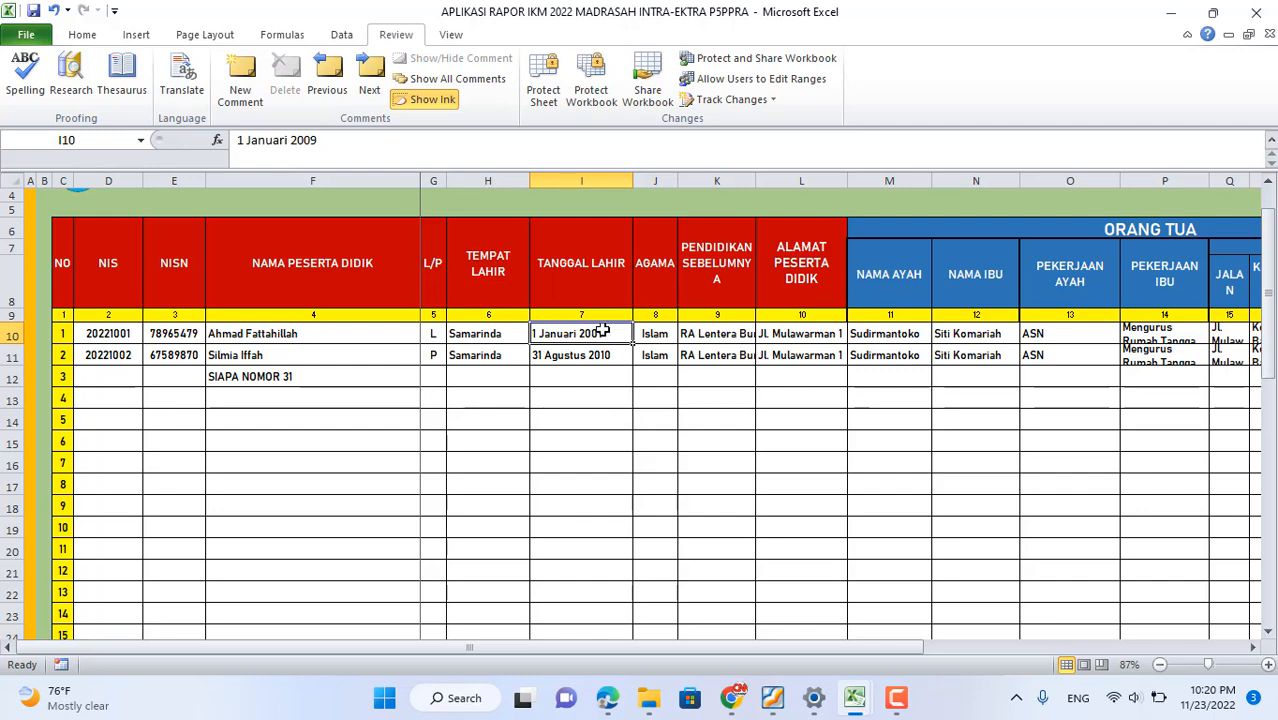
- Check the first student's Agama, Pendidikan Sebelumnya and Alamat Peserta Didik entries
click(661, 264)
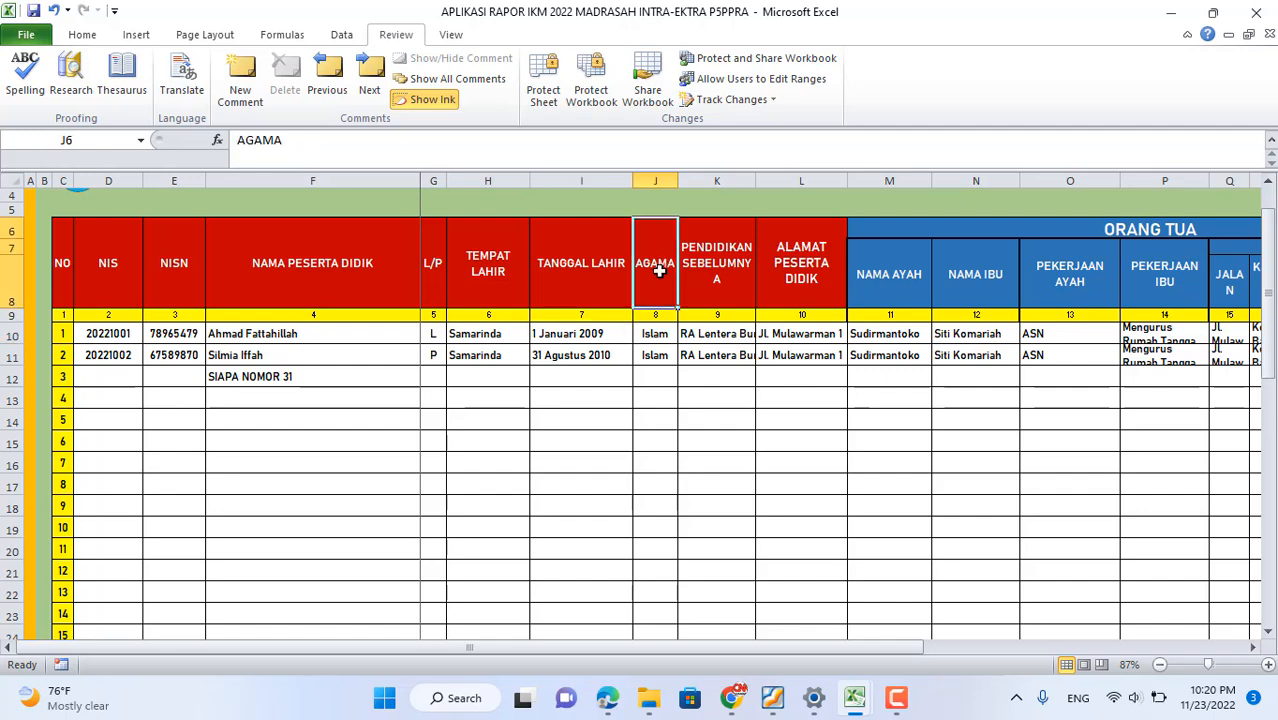
click(645, 336)
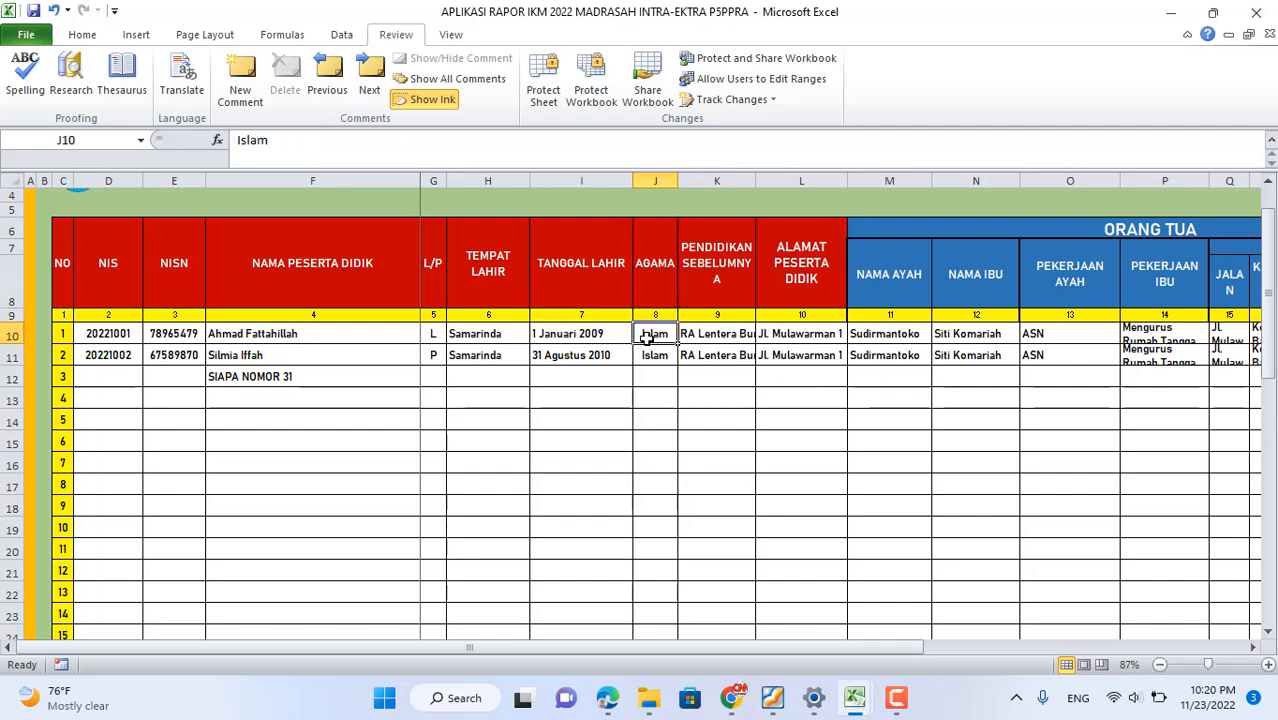
click(729, 275)
click(737, 333)
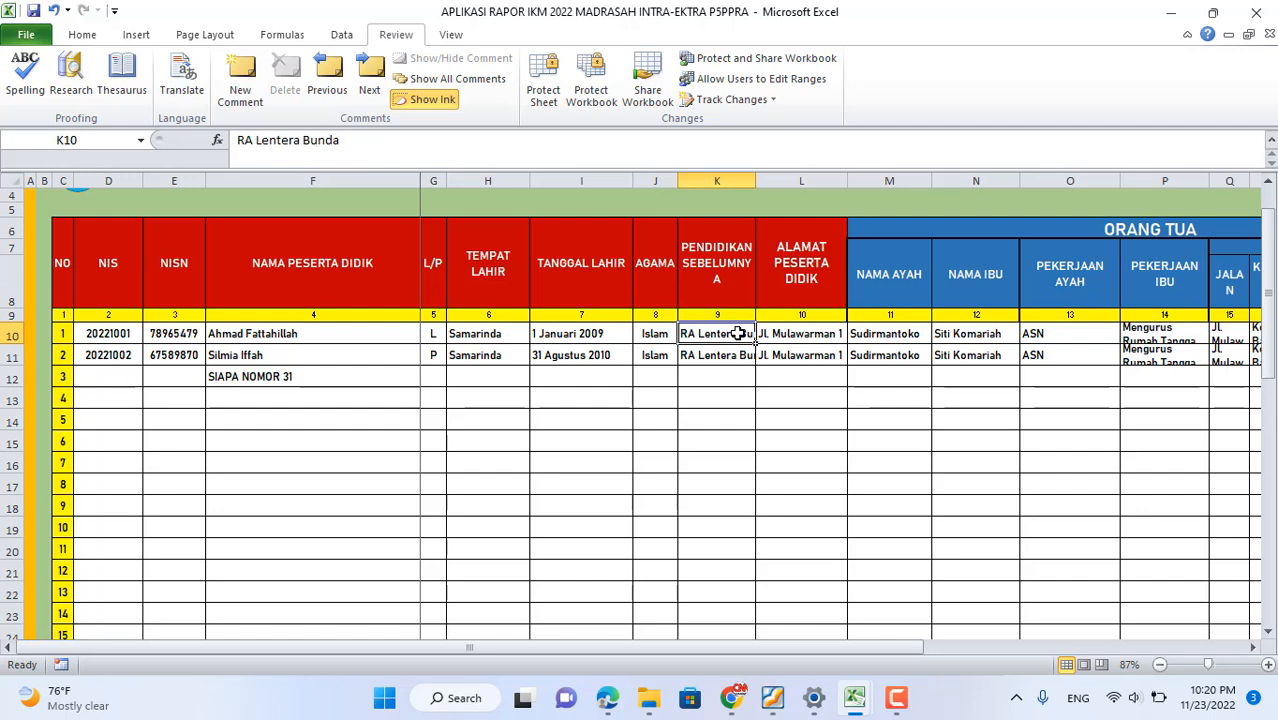
click(812, 266)
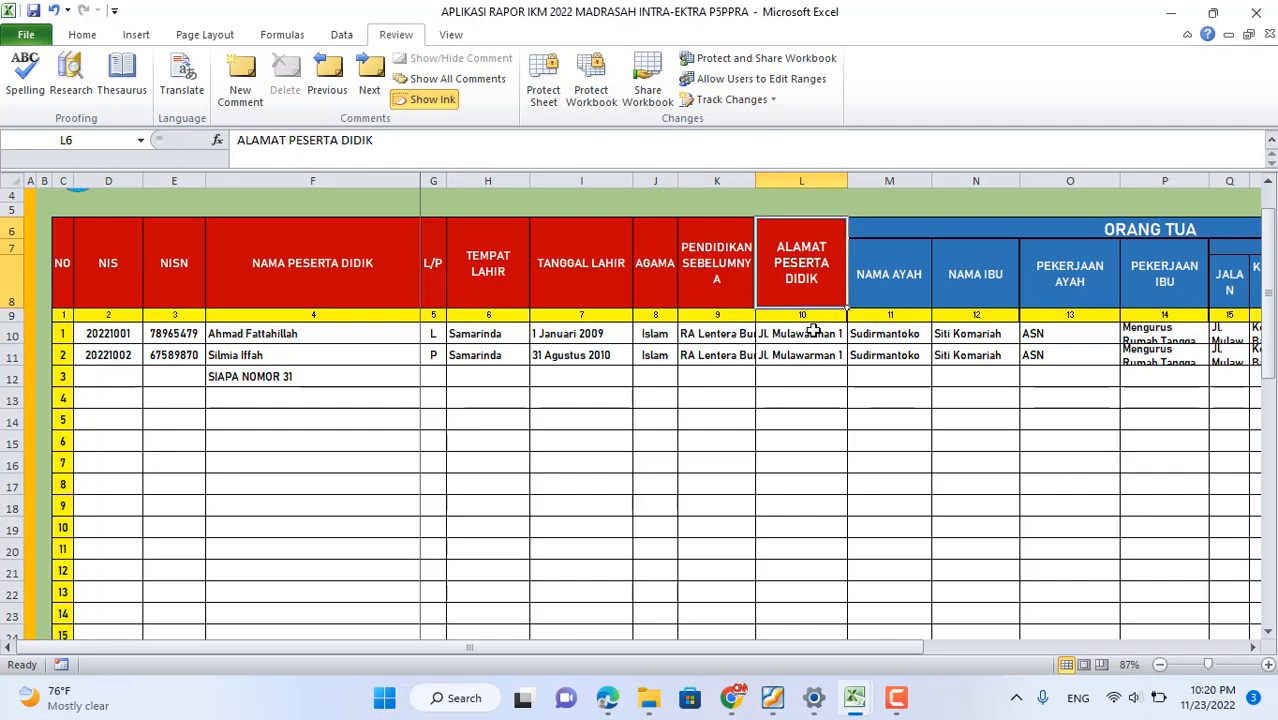
click(815, 335)
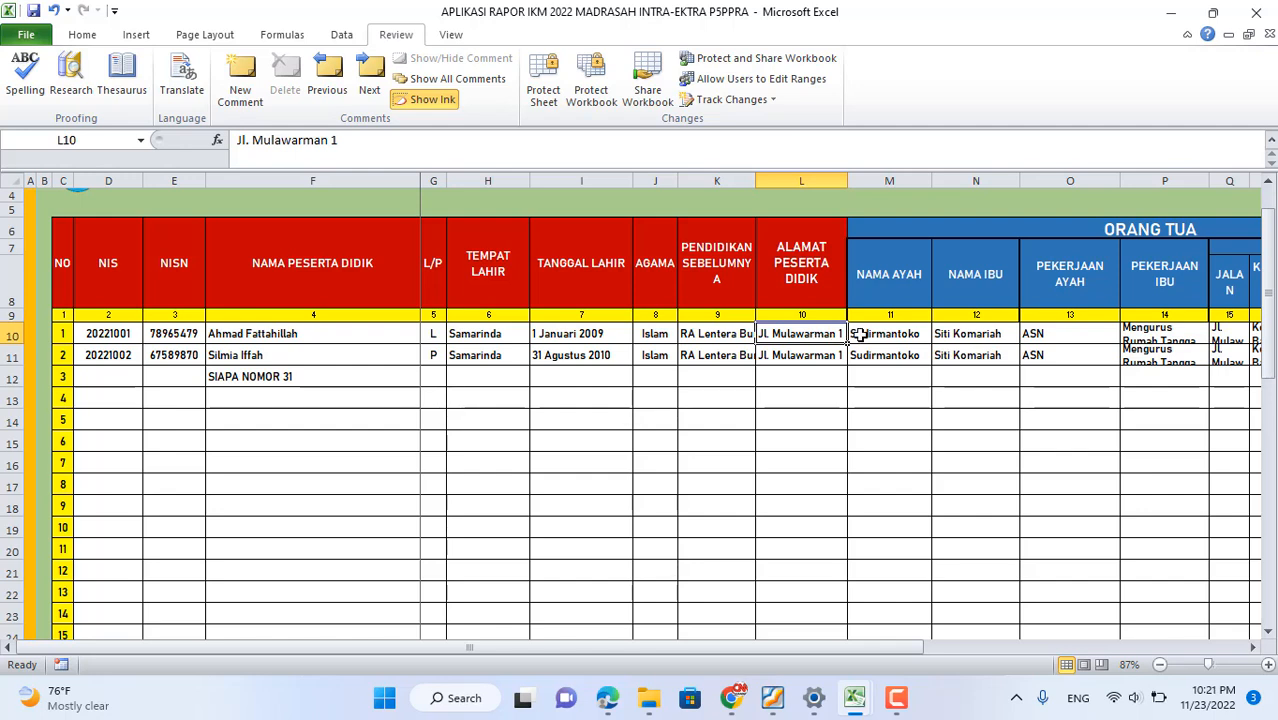
- Go through the Orang Tua entries in the first student's row, covering the parents' names, occupations and address fields
click(898, 337)
click(960, 337)
click(1057, 338)
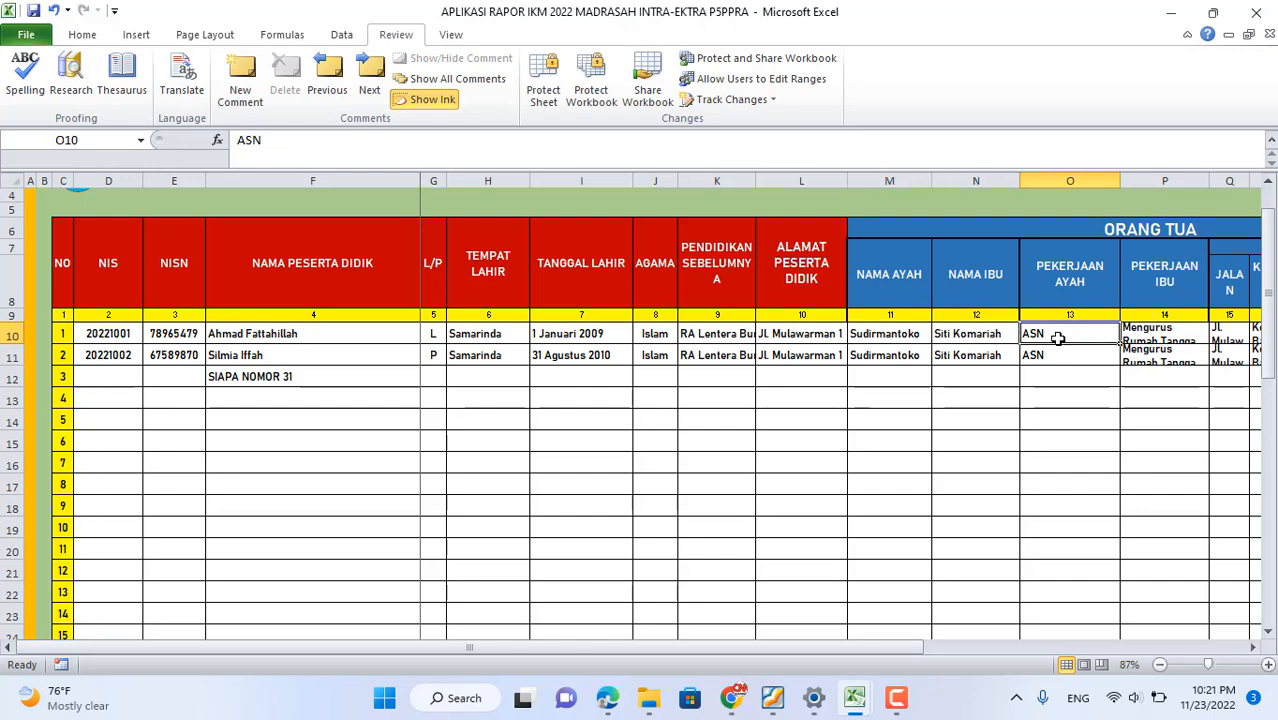
key(Right)
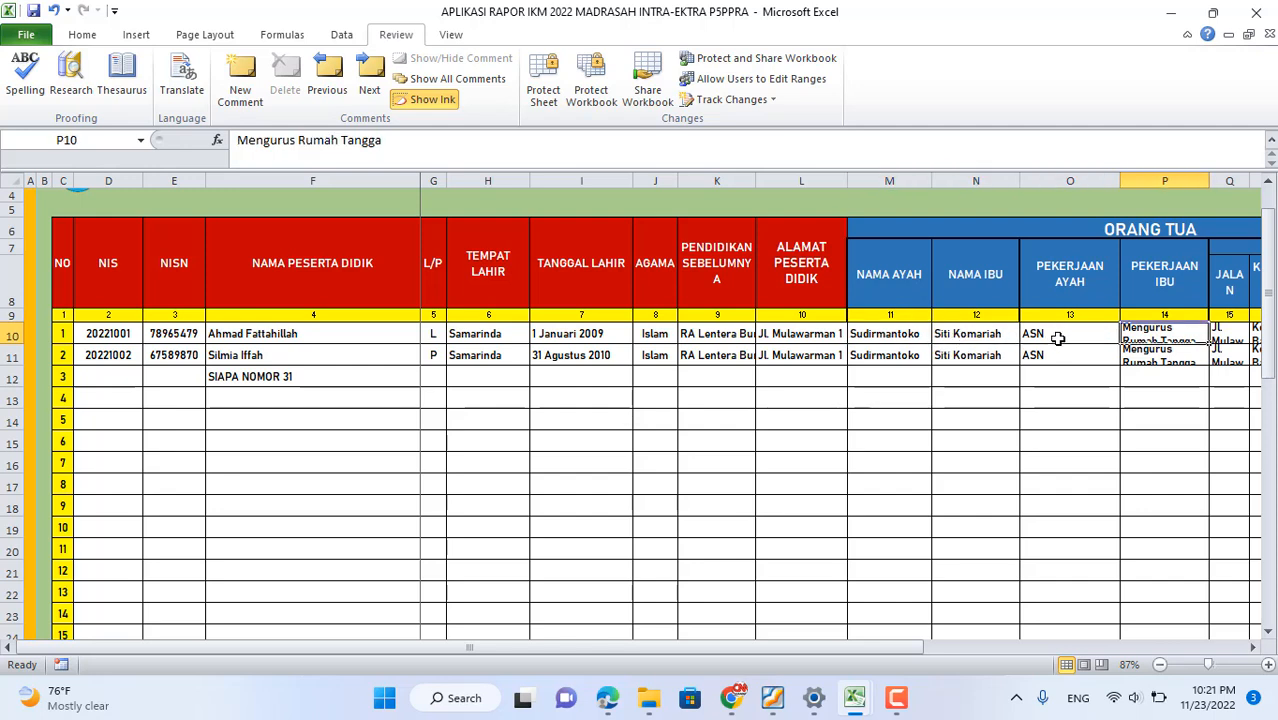
key(Right)
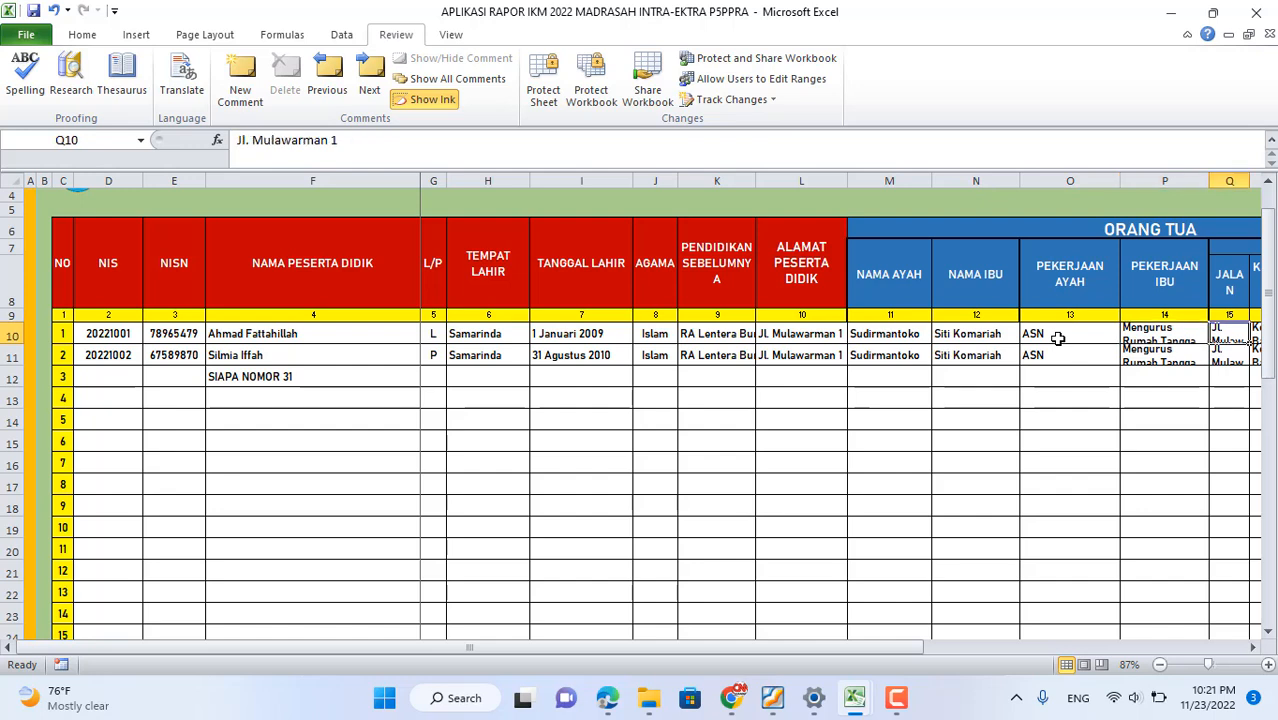
key(Right)
key(Right)
key(Right)
key(Right)
key(Left)
key(Left)
key(Left)
key(Left)
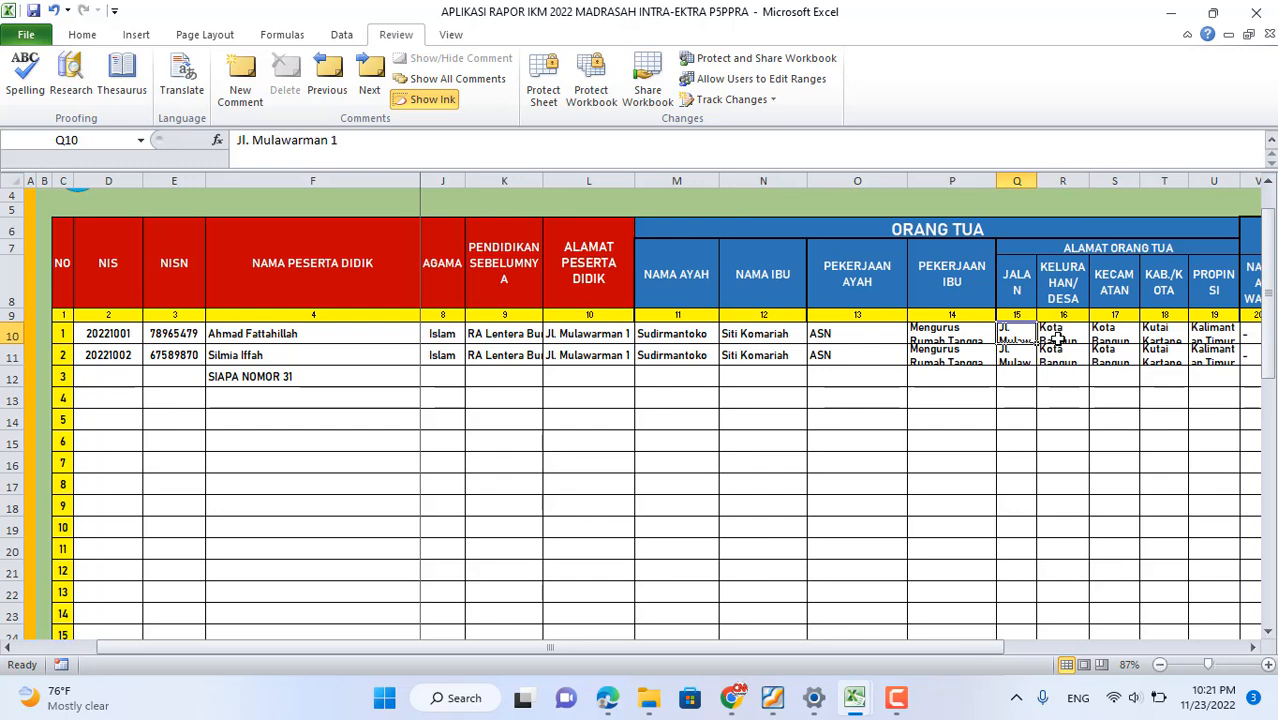
- Widen the parents' address columns from Jalan to Propinsi so their text fits, and check the first student's address entries
drag(1037, 181, 1086, 195)
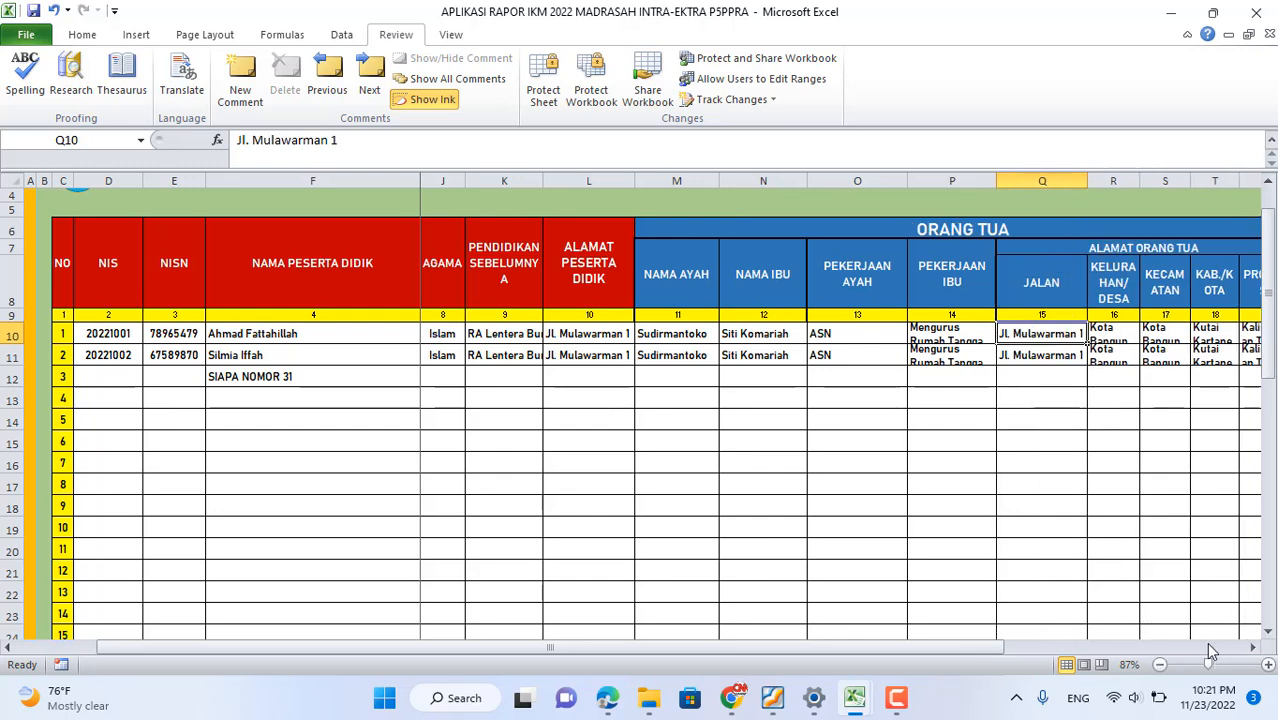
click(1253, 648)
click(1253, 648)
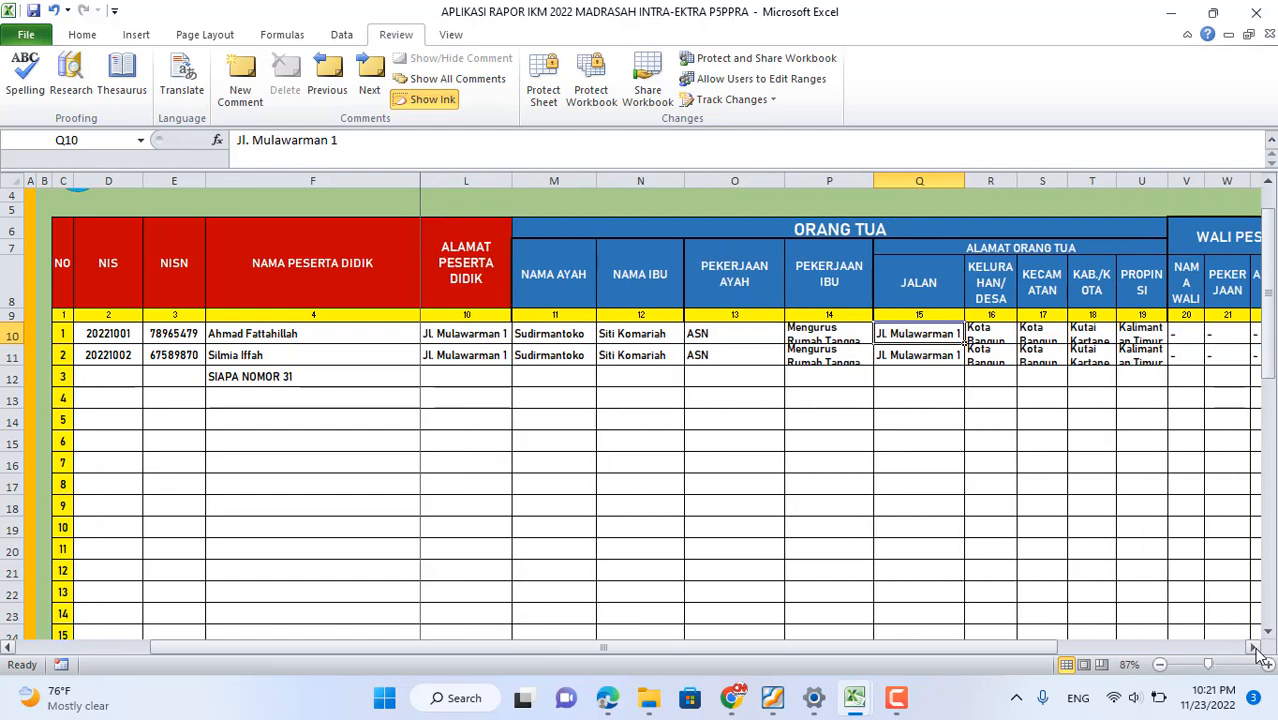
click(1253, 648)
click(1253, 648)
drag(816, 182, 1043, 183)
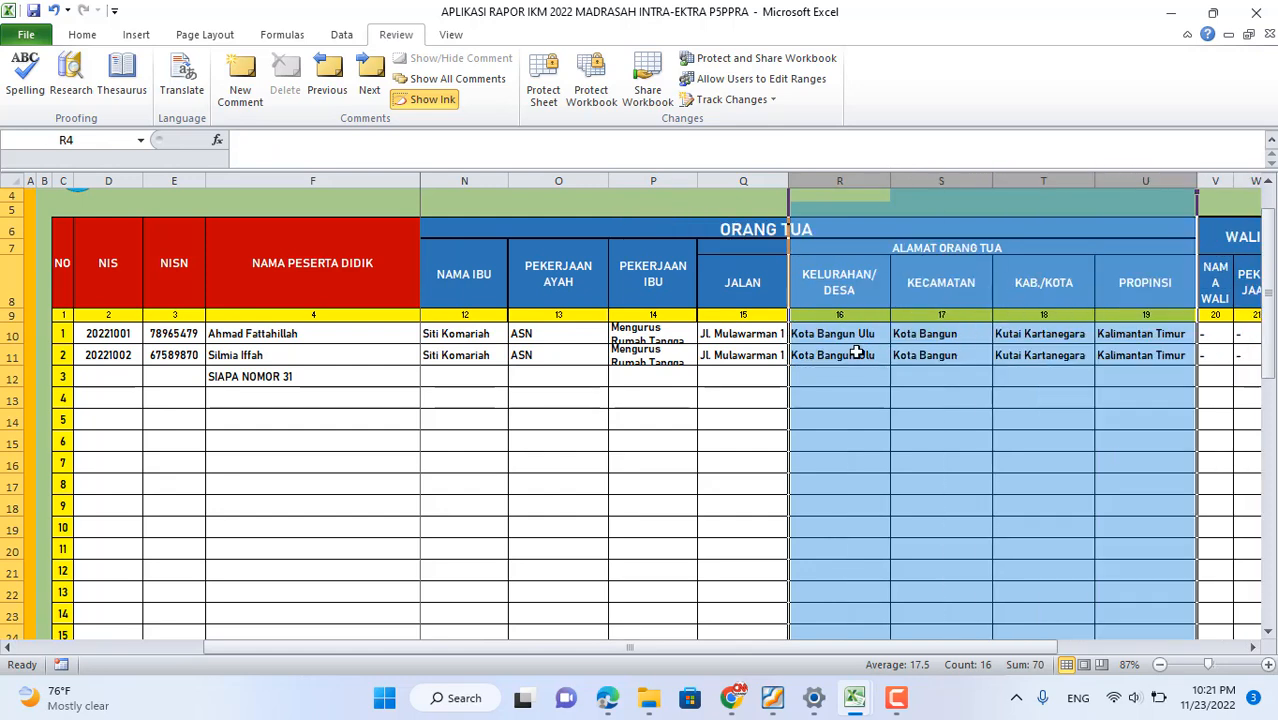
click(828, 339)
click(967, 331)
click(1104, 333)
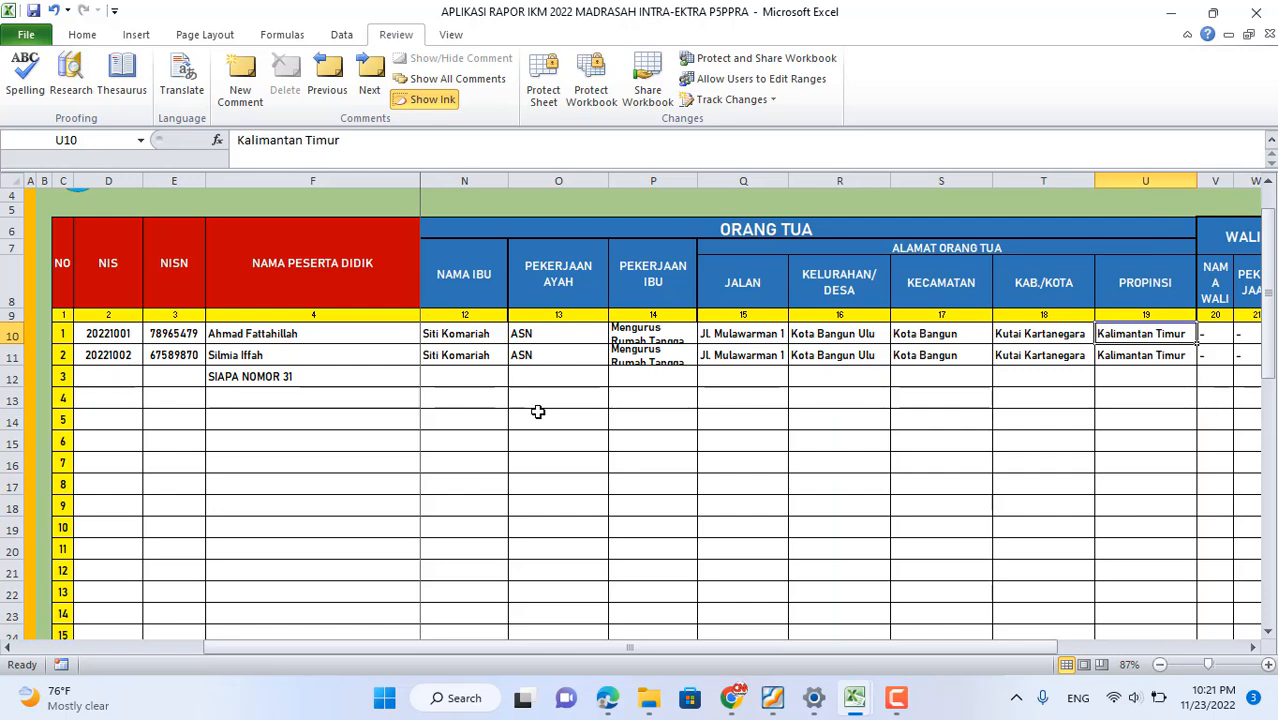
- Widen the Pekerjaan Ibu column and the guardian's Nomor Telephon column so their entries fit on one line
drag(696, 183, 743, 190)
drag(923, 644, 1024, 633)
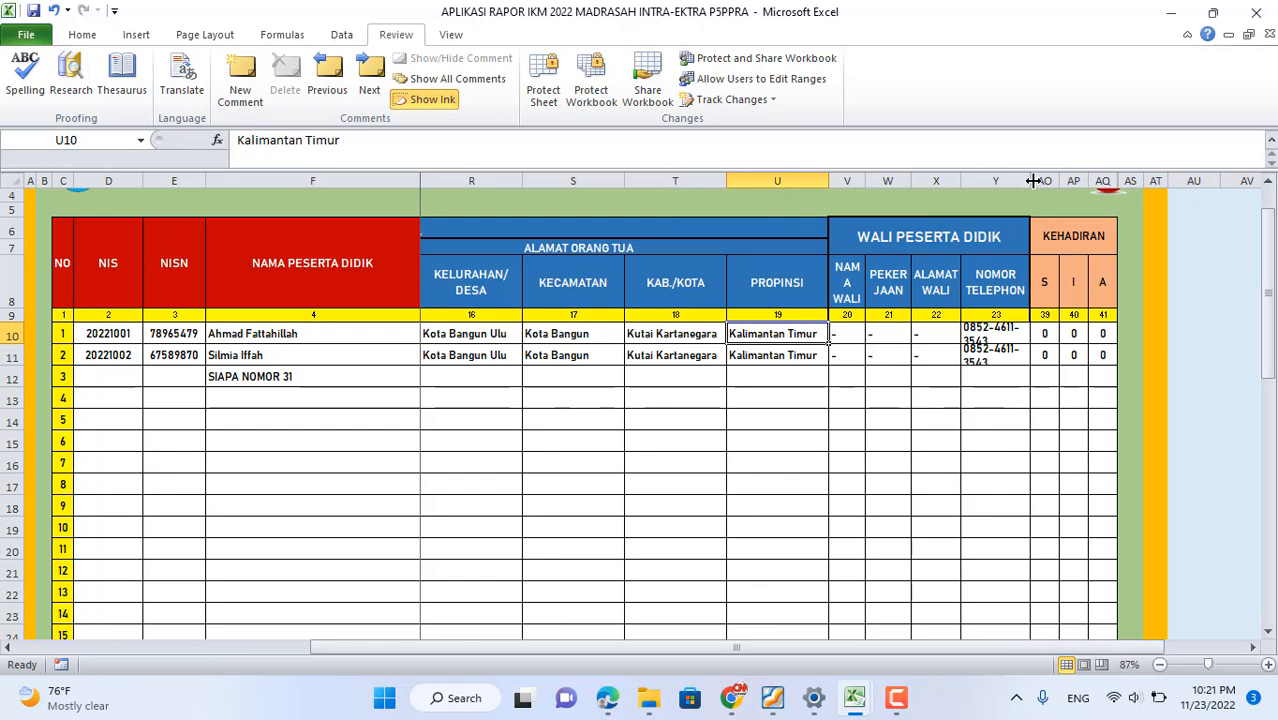
drag(1081, 186, 1086, 190)
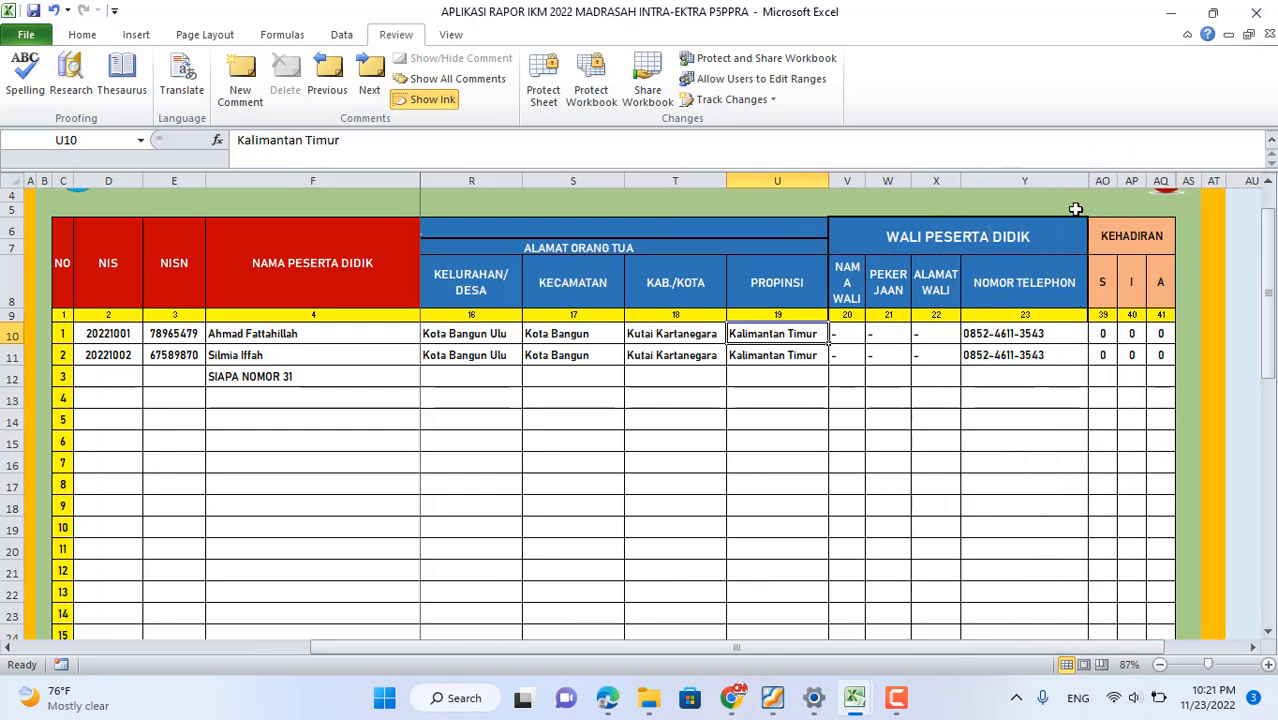
- Go through both students' Kehadiran entries and the S, I and A column headings
click(1106, 334)
click(1133, 334)
click(1163, 334)
click(1101, 355)
click(1134, 355)
click(1160, 357)
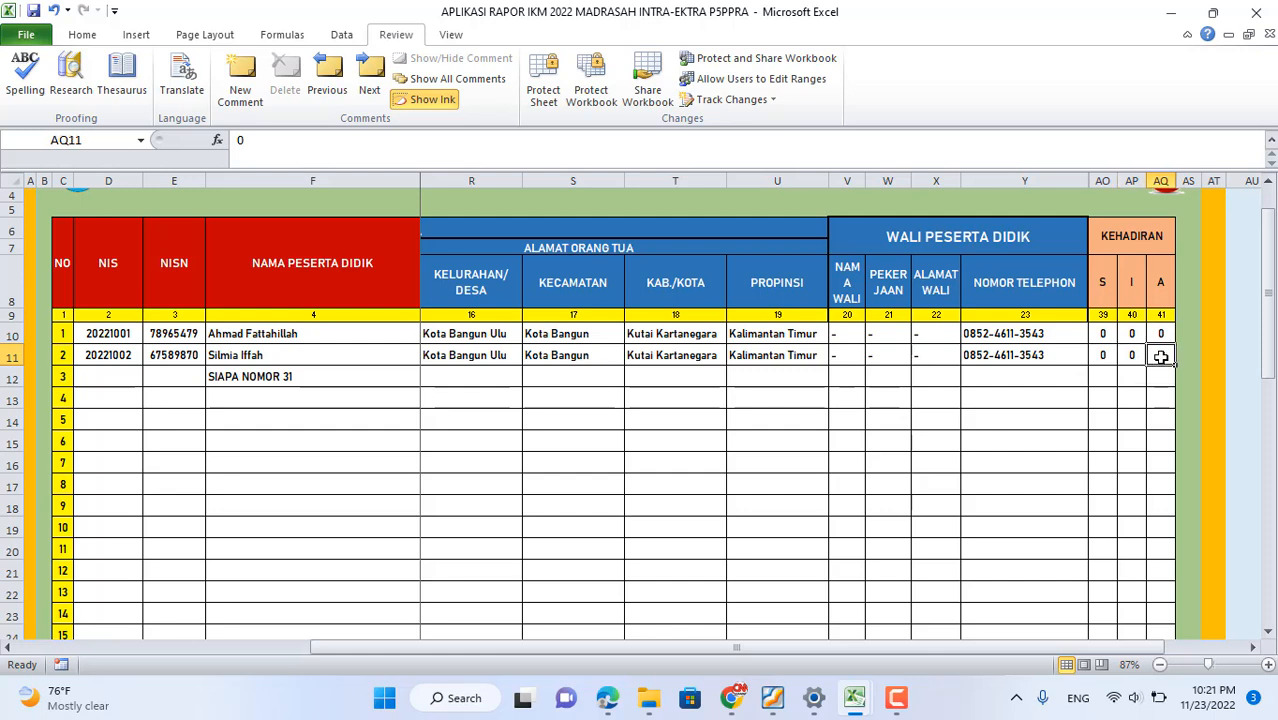
click(1157, 281)
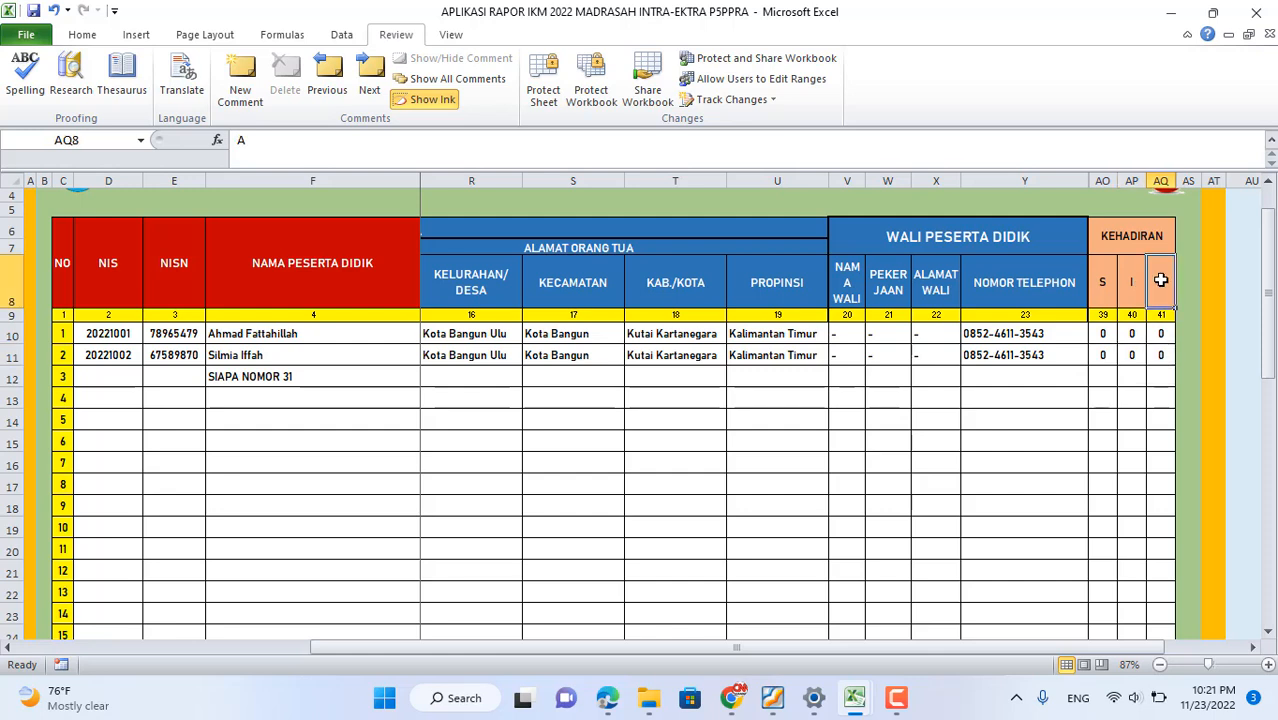
click(1131, 283)
click(1102, 290)
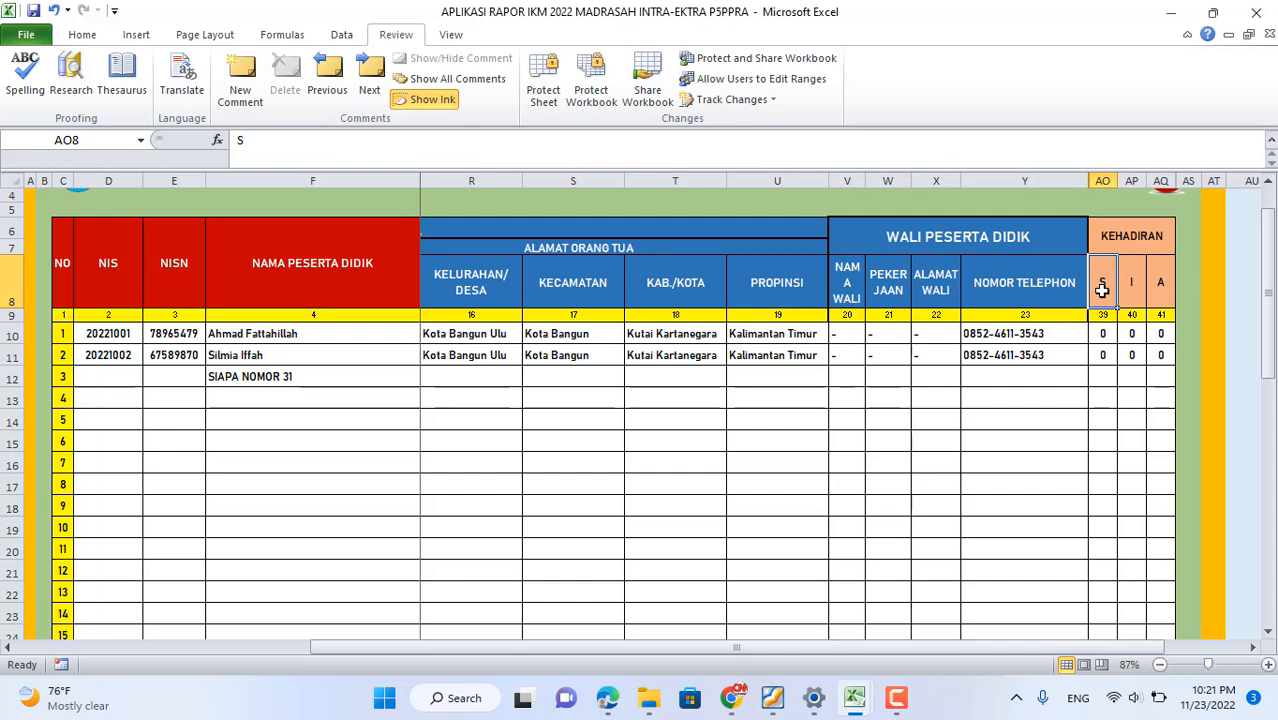
- Clear the placeholder text SIAPA NOMOR 31 from the student name cell in row number 3
scroll(1084, 388, up, 1)
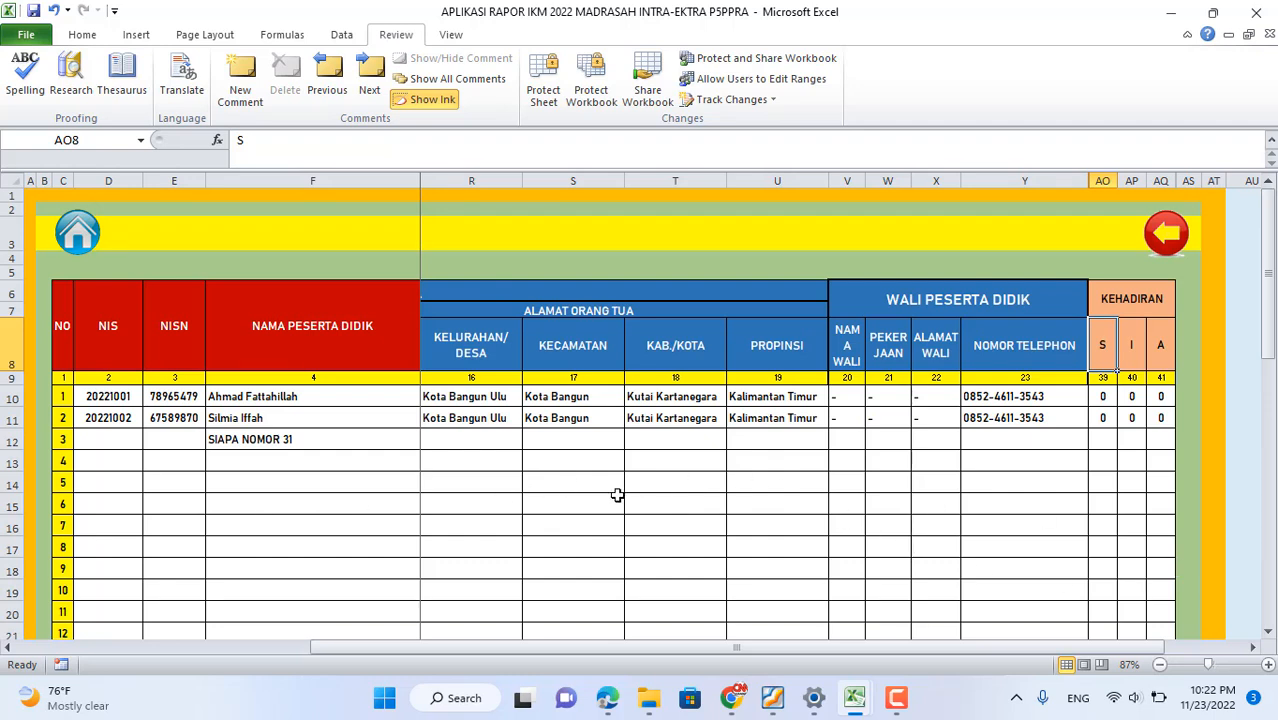
click(306, 438)
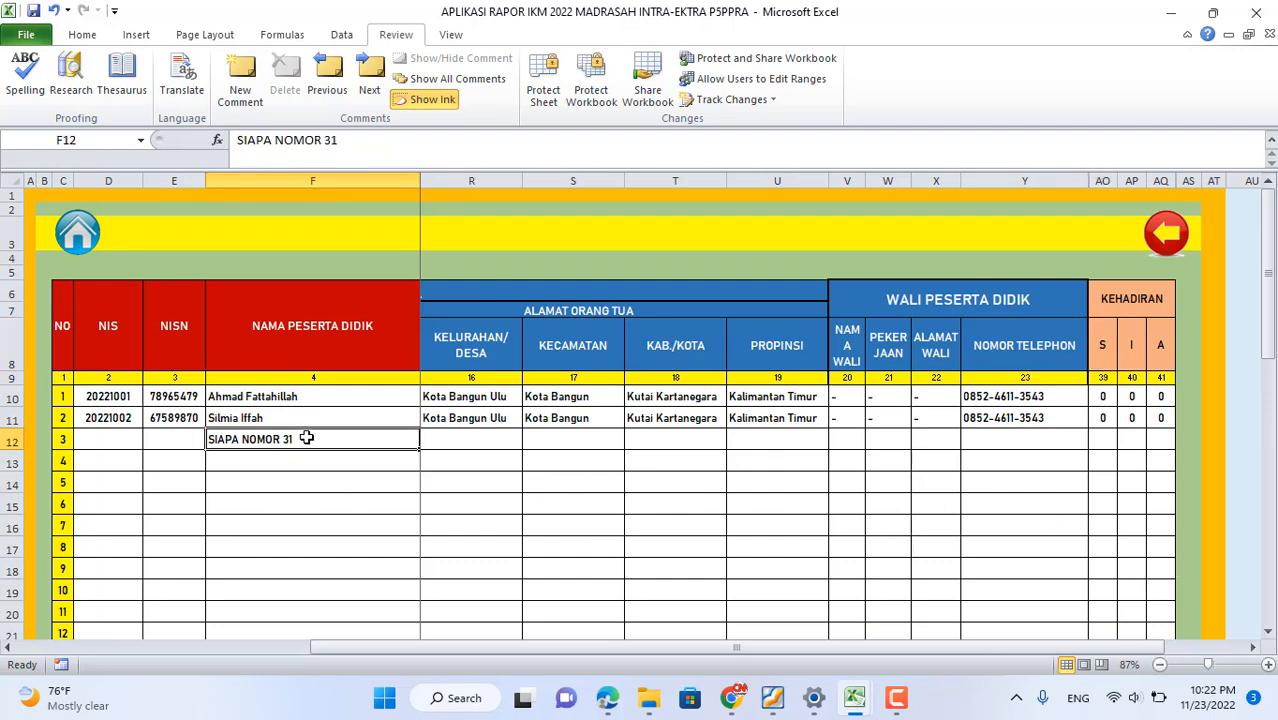
key(Delete)
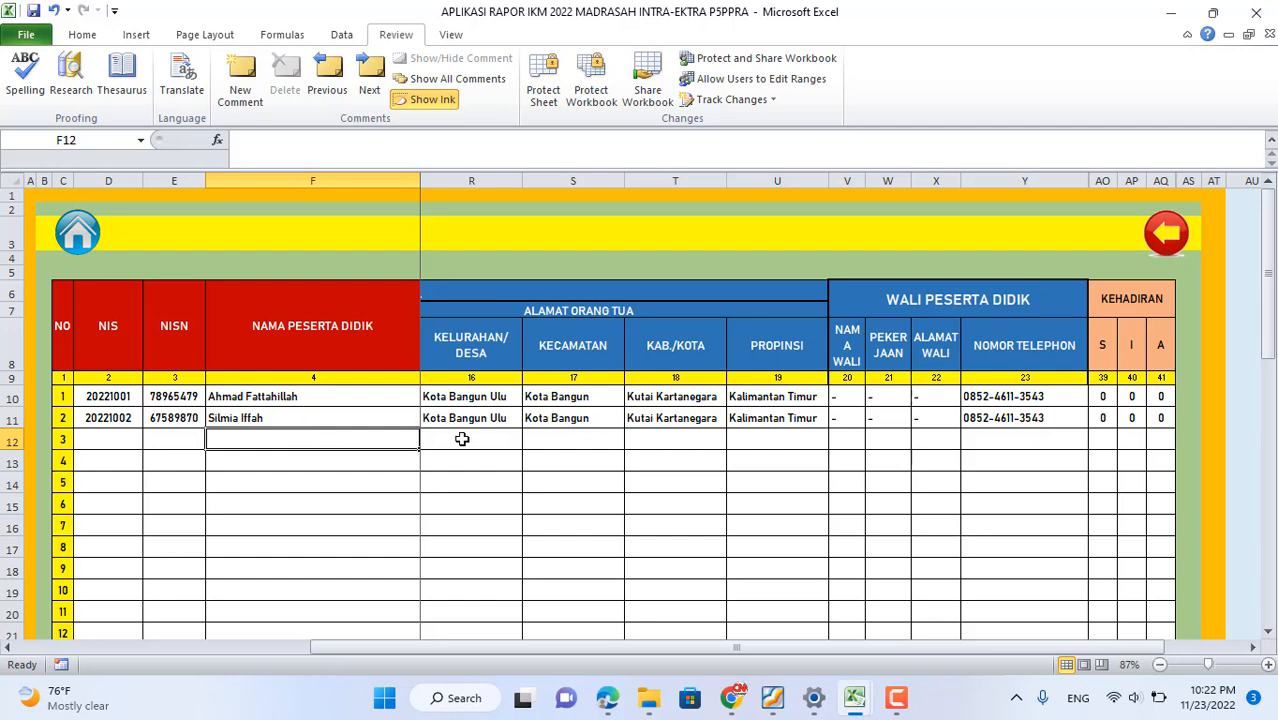
- Return from the student data to the main menu and open the Intrakurikuler subject sheet
click(1168, 240)
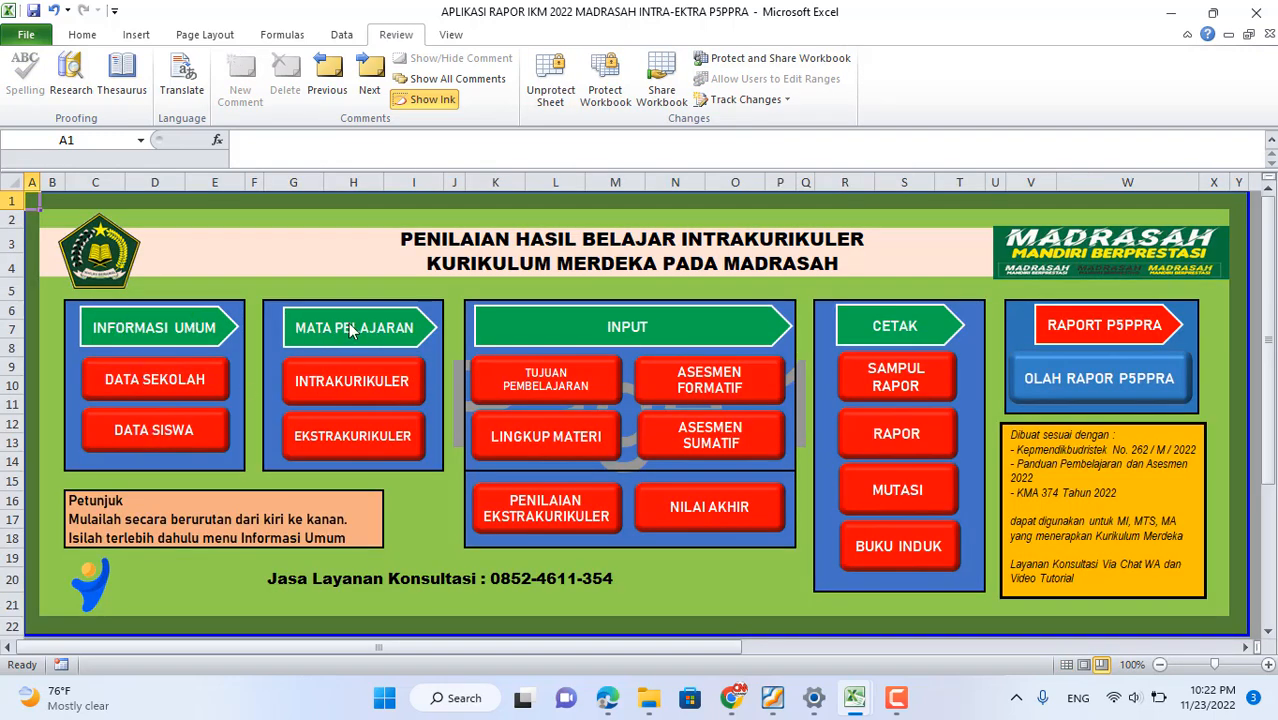
click(351, 393)
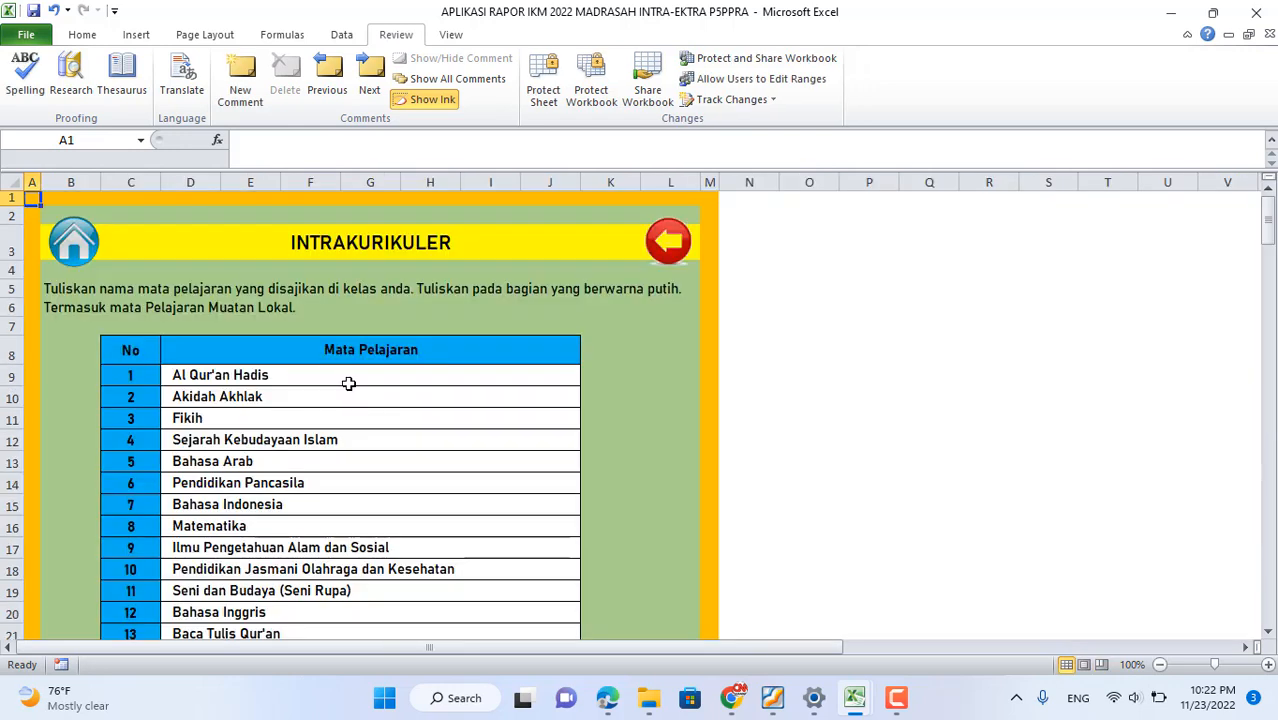
- Clear the subject Sejarah Kebudayaan Islam from number 4 of the Mata Pelajaran list
click(244, 379)
click(244, 398)
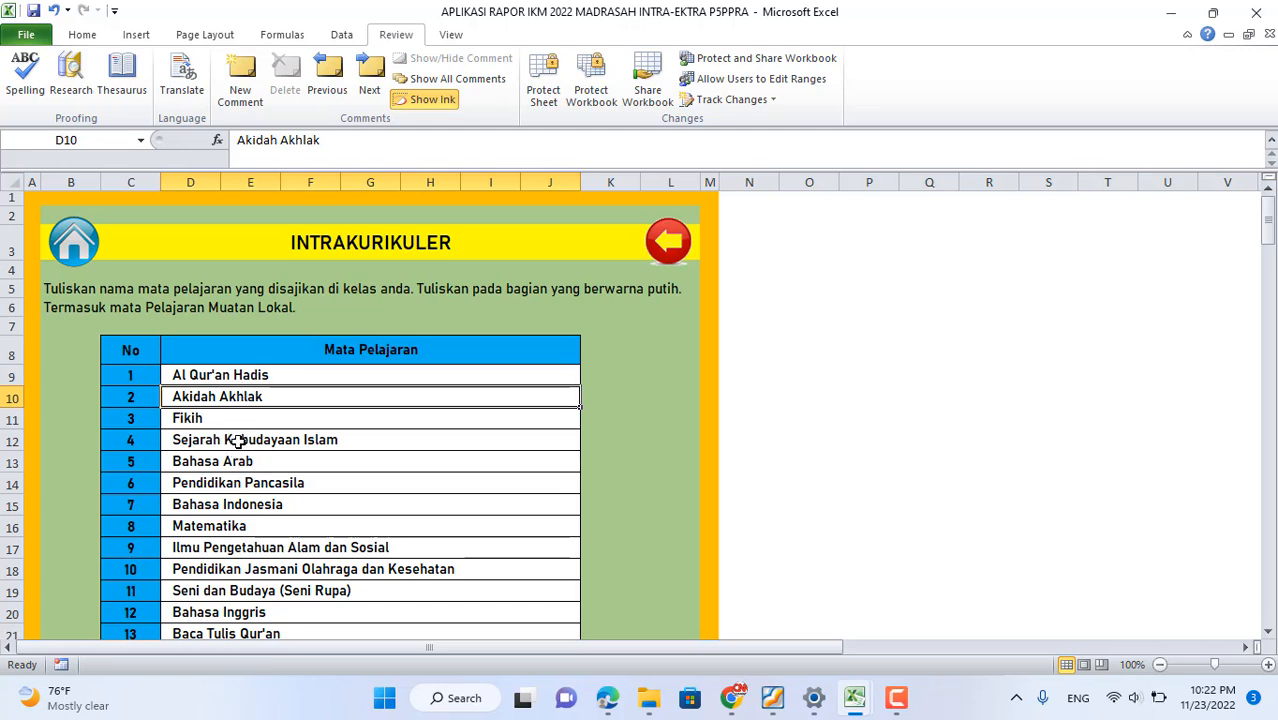
click(237, 442)
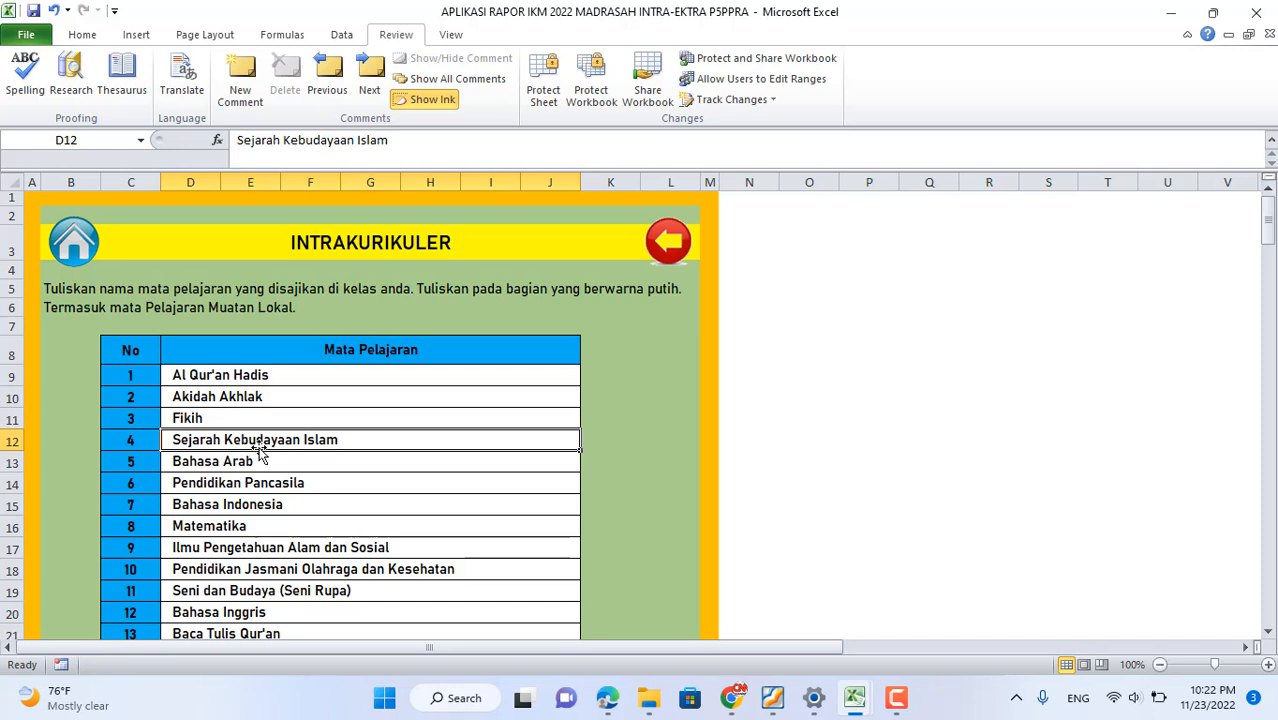
key(Delete)
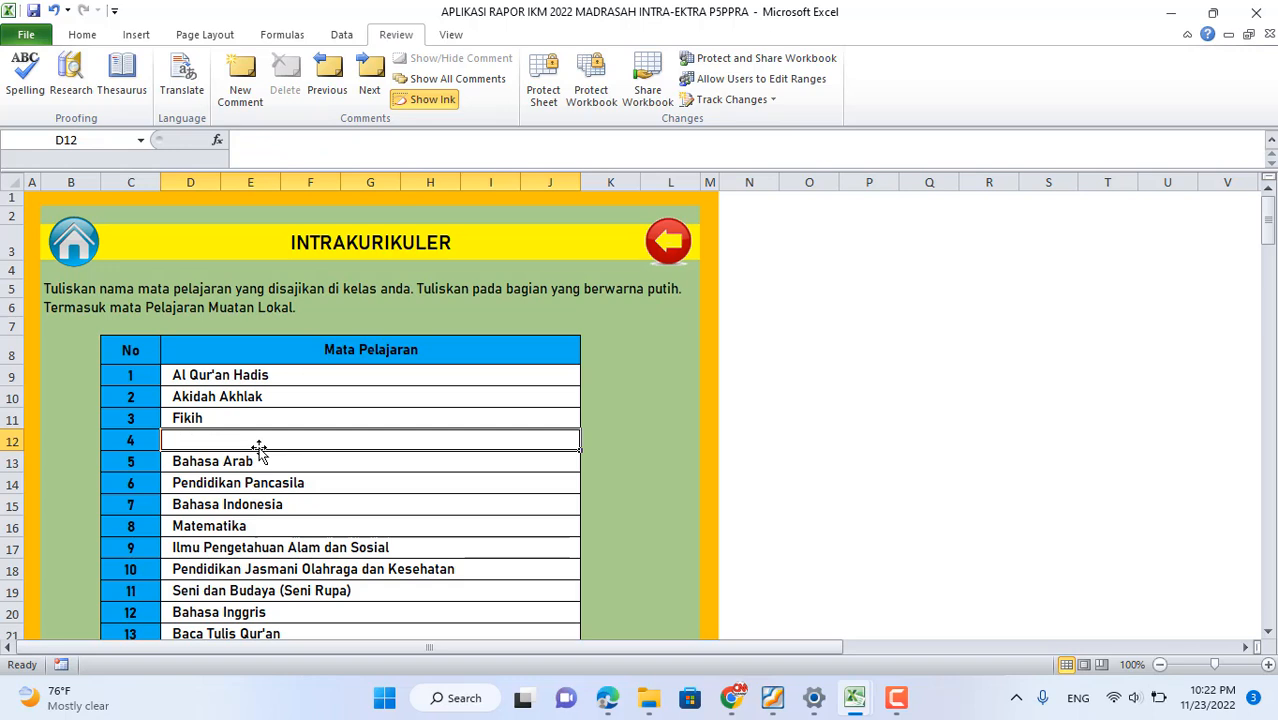
- Try to copy the subjects Bahasa Arab through Matematika up one row, starting at number 4
mouse_move(232, 461)
mouse_down()
mouse_move(222, 643)
mouse_move(217, 531)
mouse_move(235, 457)
mouse_up()
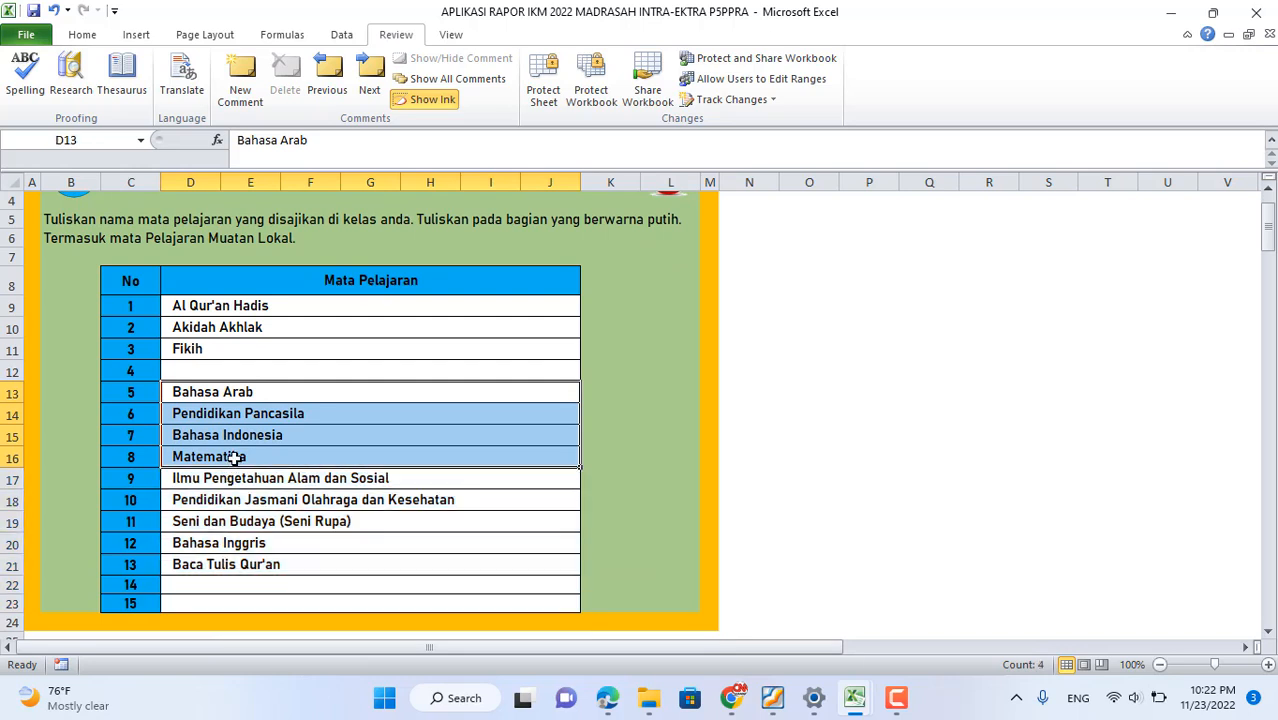
key(ctrl+c)
click(245, 371)
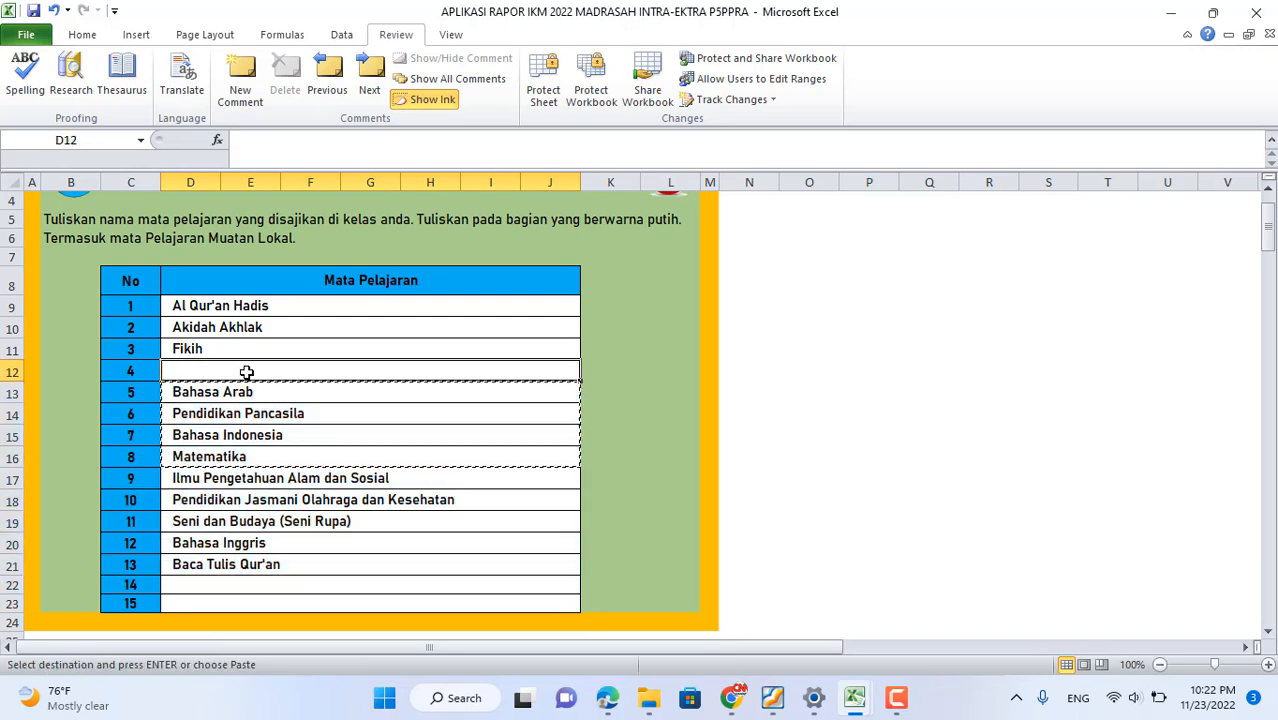
key(ctrl+v)
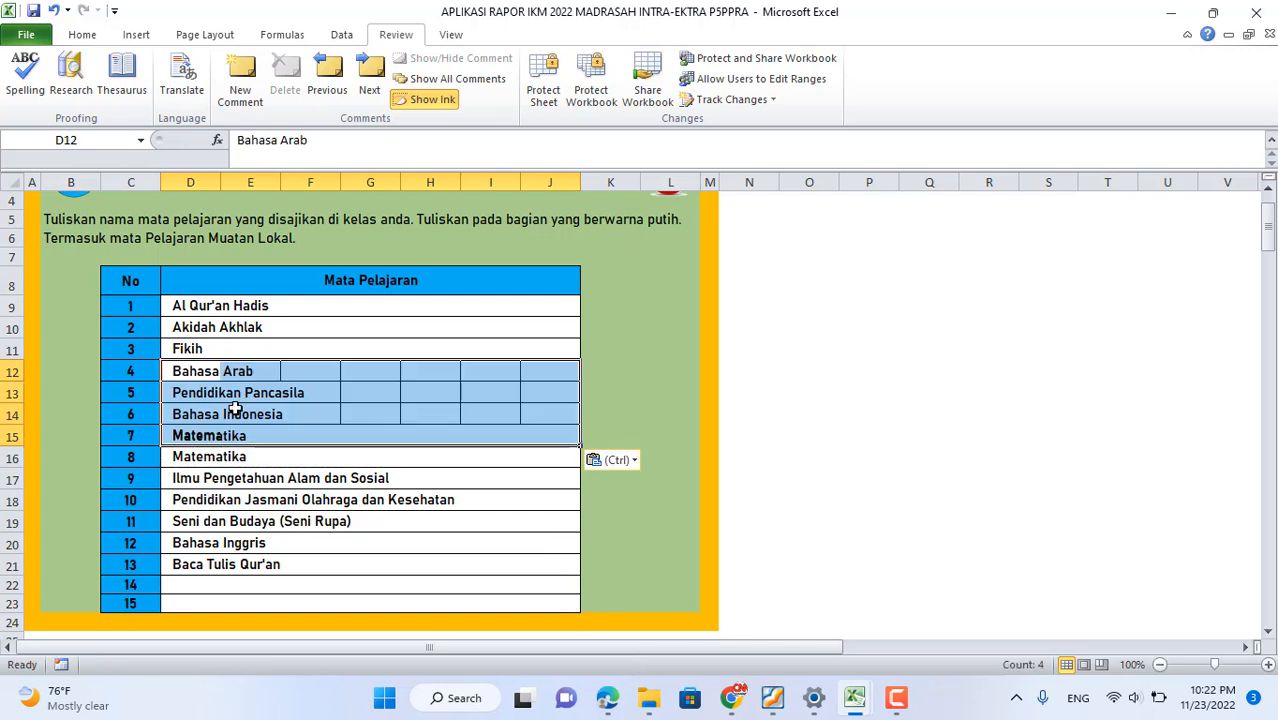
key(ctrl+z)
click(222, 392)
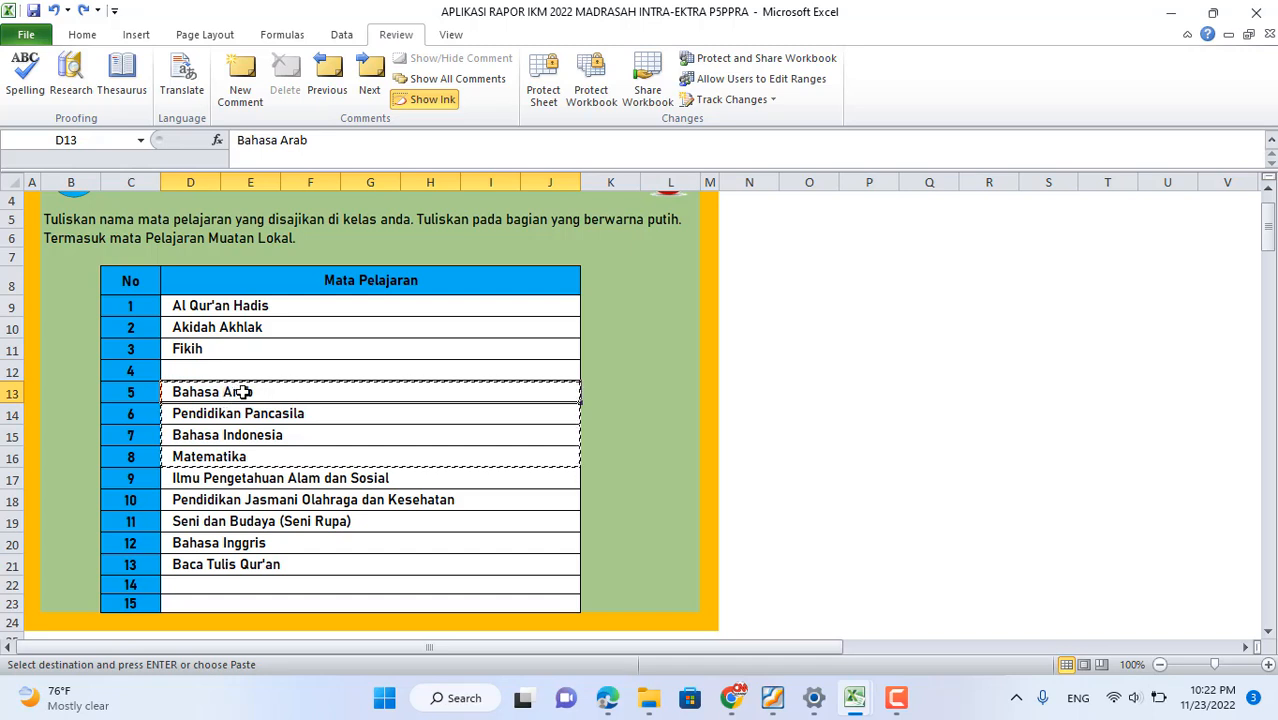
key(Escape)
- Move the subject Bahasa Arab from number 5 to the empty number 4 of the Mata Pelajaran list
double_click(263, 392)
drag(263, 392, 166, 395)
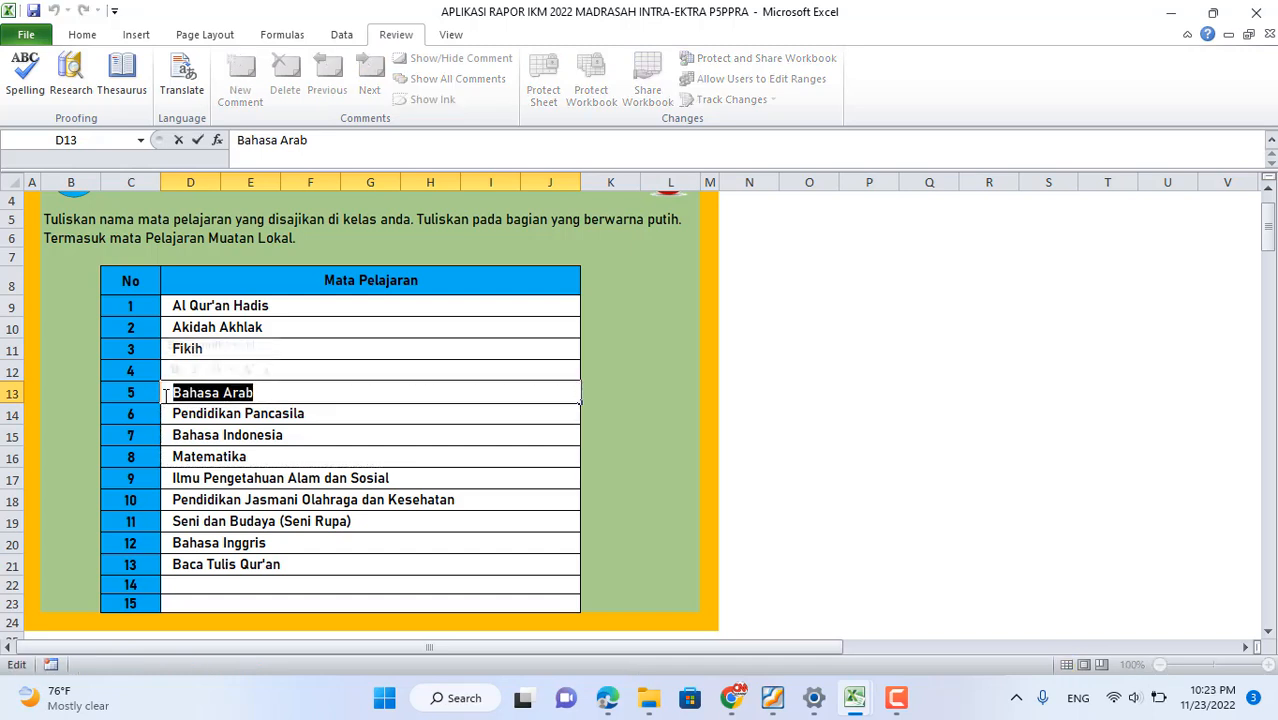
key(ctrl+x)
double_click(181, 372)
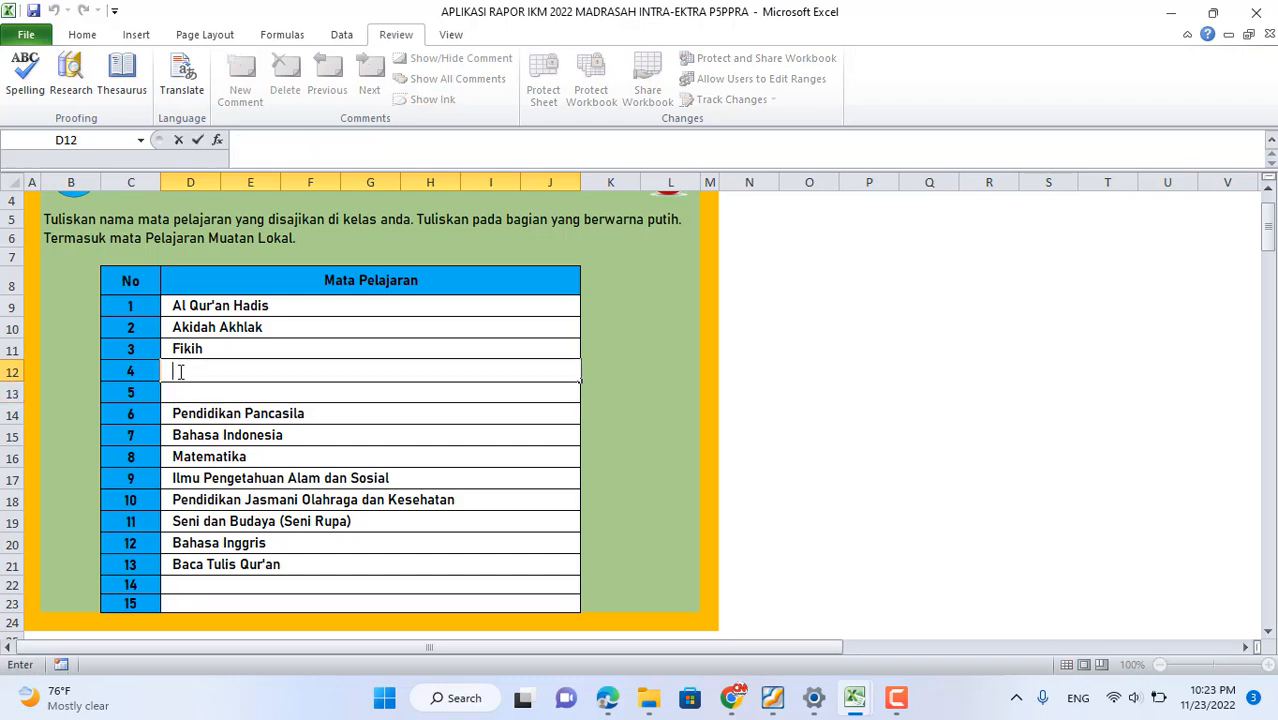
key(ctrl+v)
- Move the subject Pendidikan Pancasila from number 6 to number 5 of the Mata Pelajaran list
click(328, 414)
double_click(328, 414)
drag(328, 414, 172, 414)
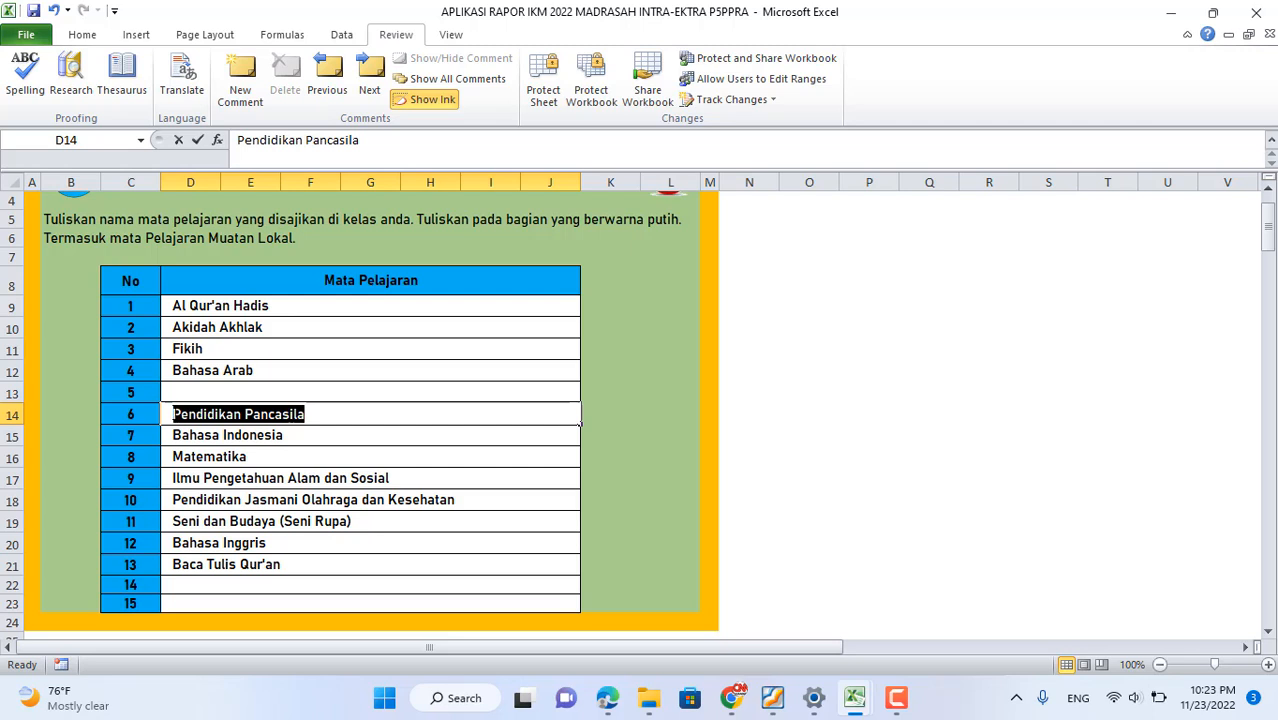
key(ctrl+x)
click(174, 393)
double_click(175, 395)
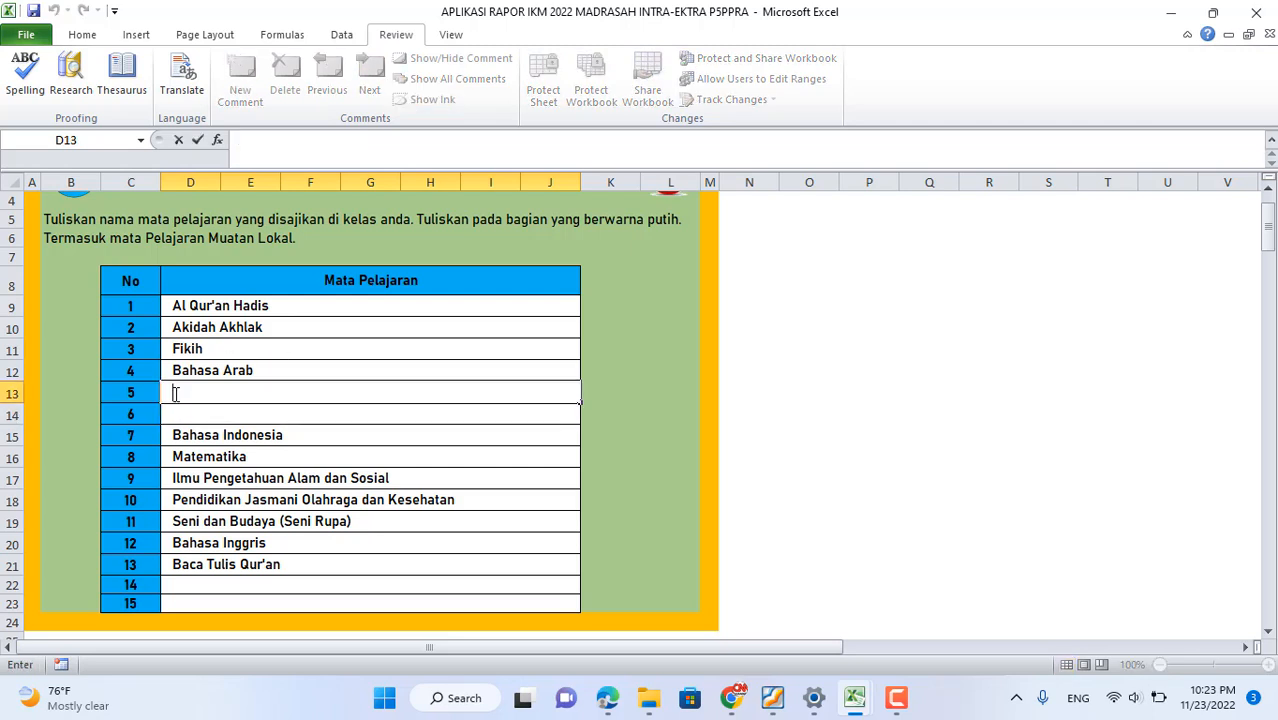
key(ctrl+v)
click(195, 414)
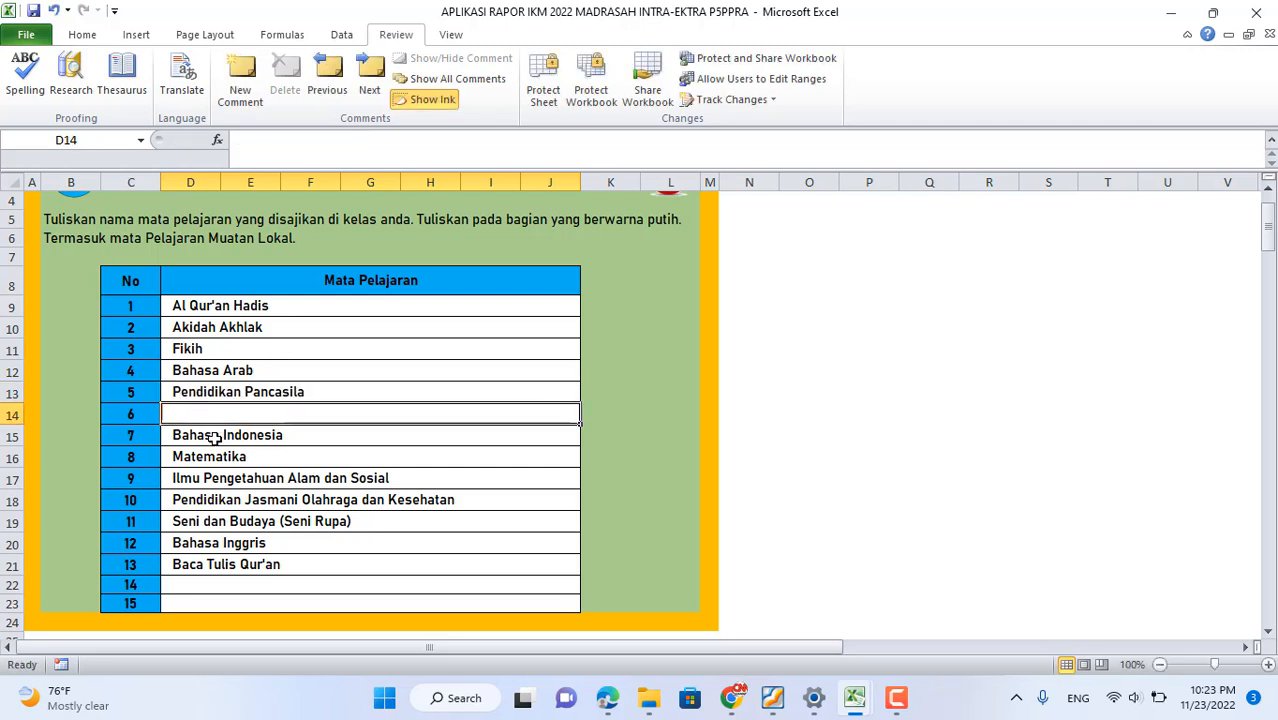
- Copy the subject Bahasa Indonesia from number 7 into the empty number 6
double_click(288, 434)
drag(288, 434, 172, 431)
click(177, 411)
double_click(177, 411)
key(ctrl+v)
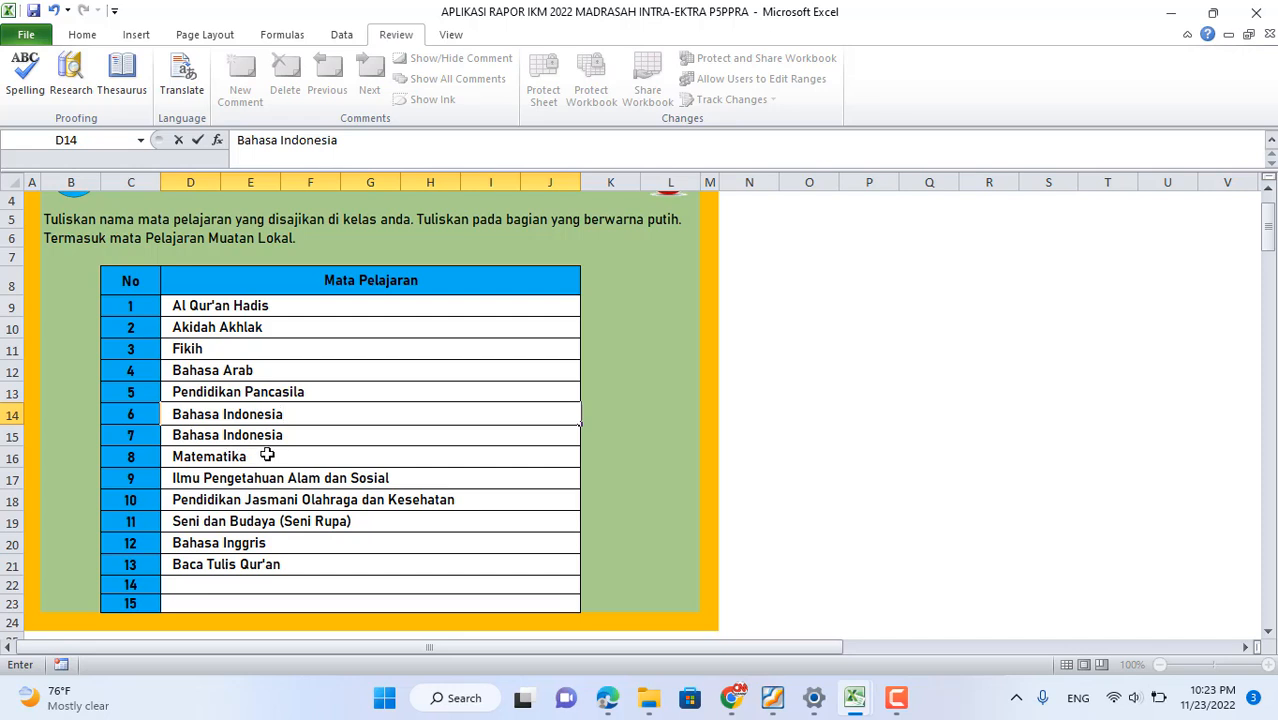
- Move the subject Matematika from number 8 to number 7, replacing the duplicate Bahasa Indonesia
double_click(251, 456)
drag(251, 456, 186, 441)
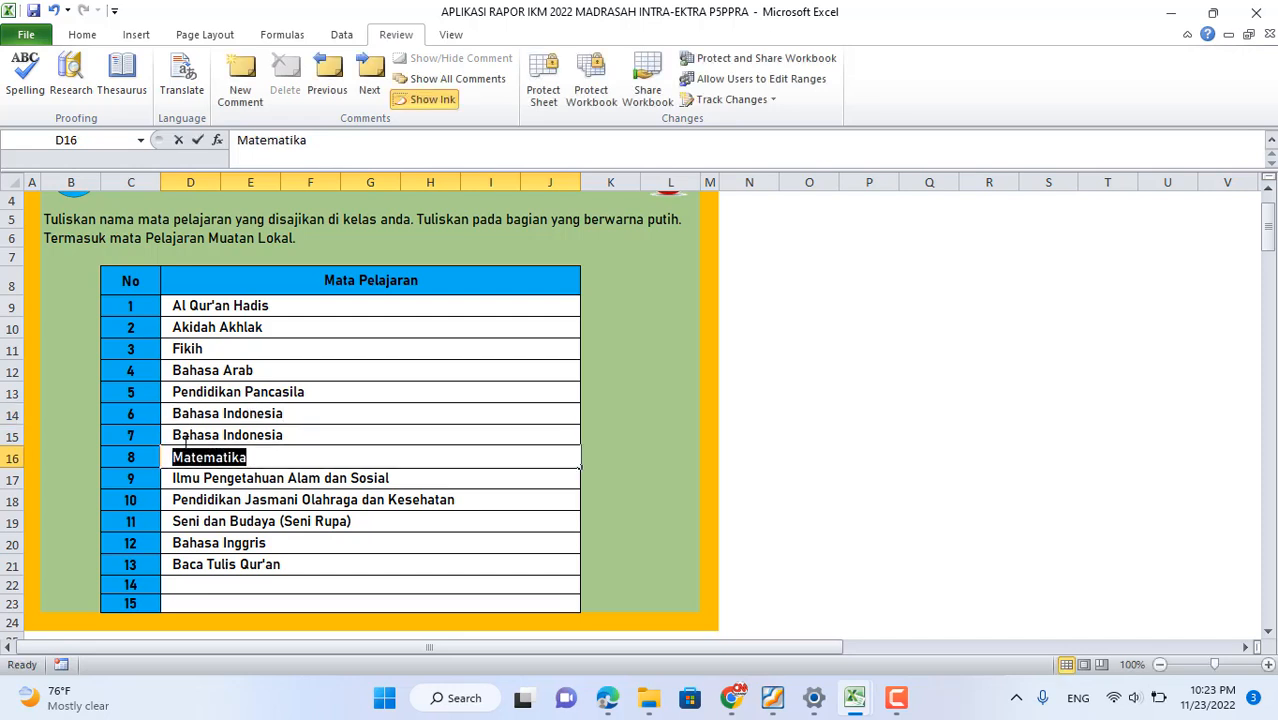
key(ctrl+x)
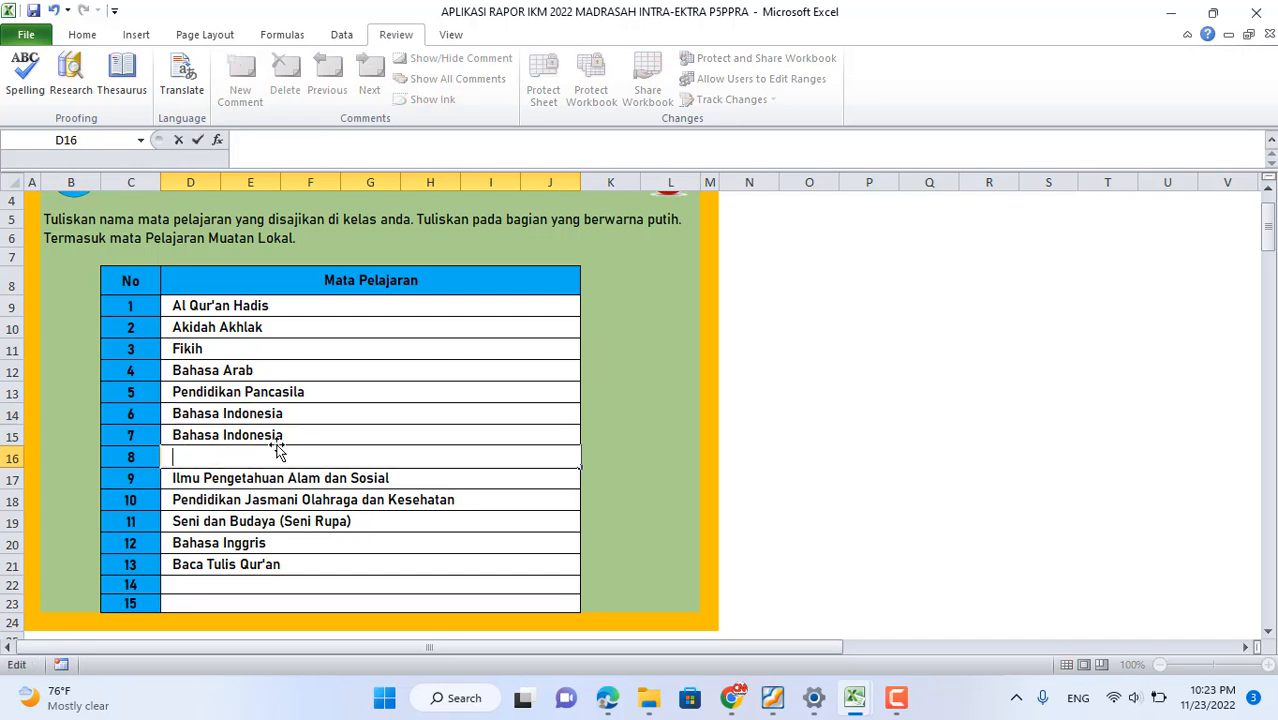
double_click(286, 438)
drag(286, 438, 170, 436)
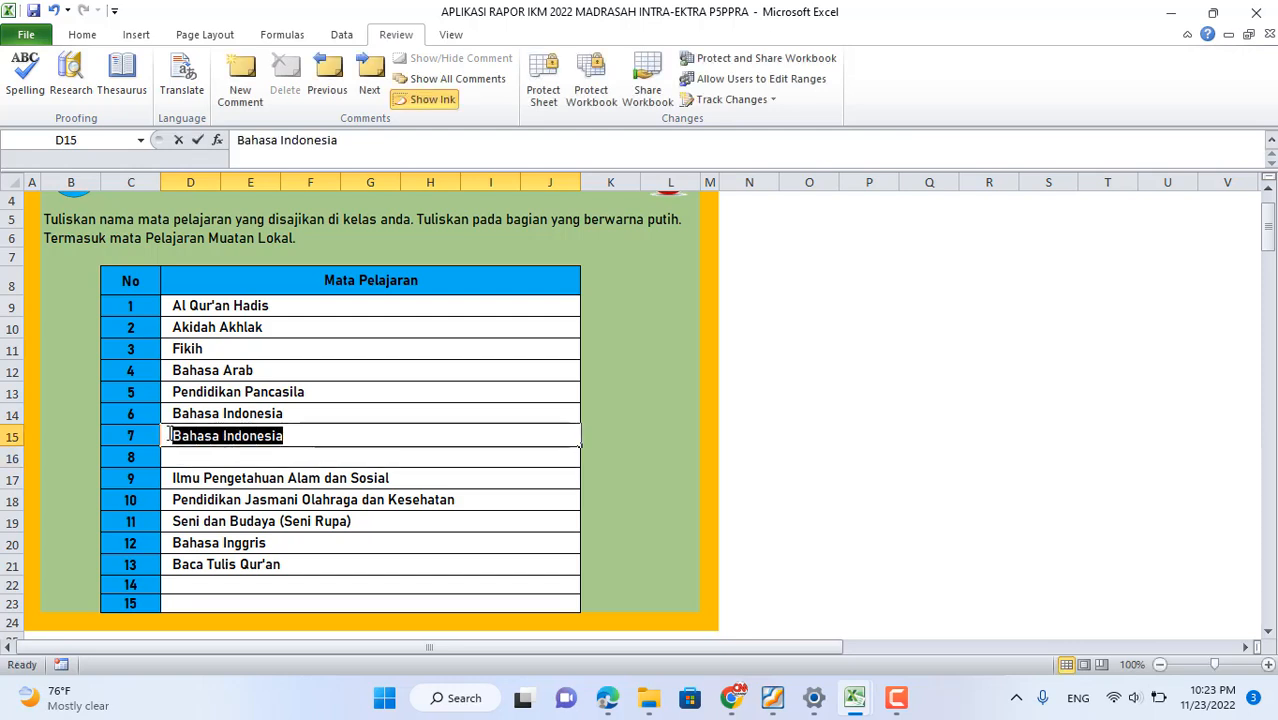
key(ctrl+v)
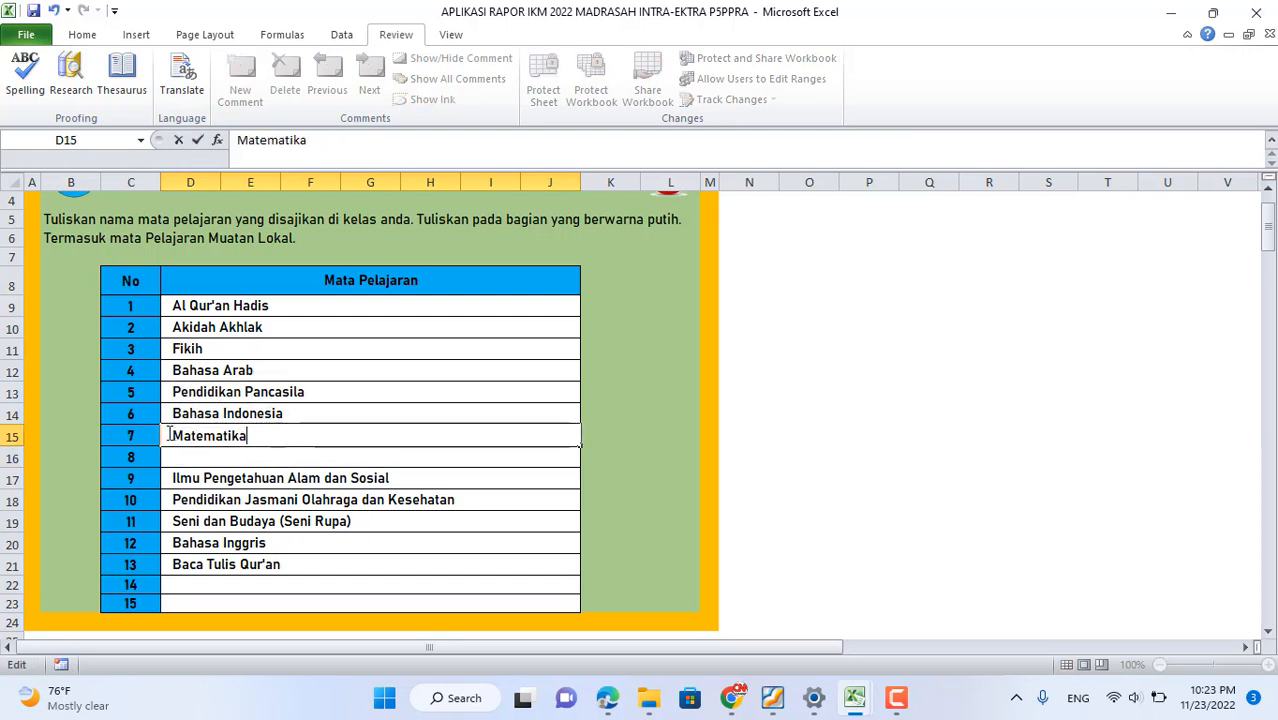
- Clear Ilmu Pengetahuan Alam dan Sosial from number 9 and move Pendidikan Jasmani Olahraga dan Kesehatan from number 10 to number 8
click(199, 478)
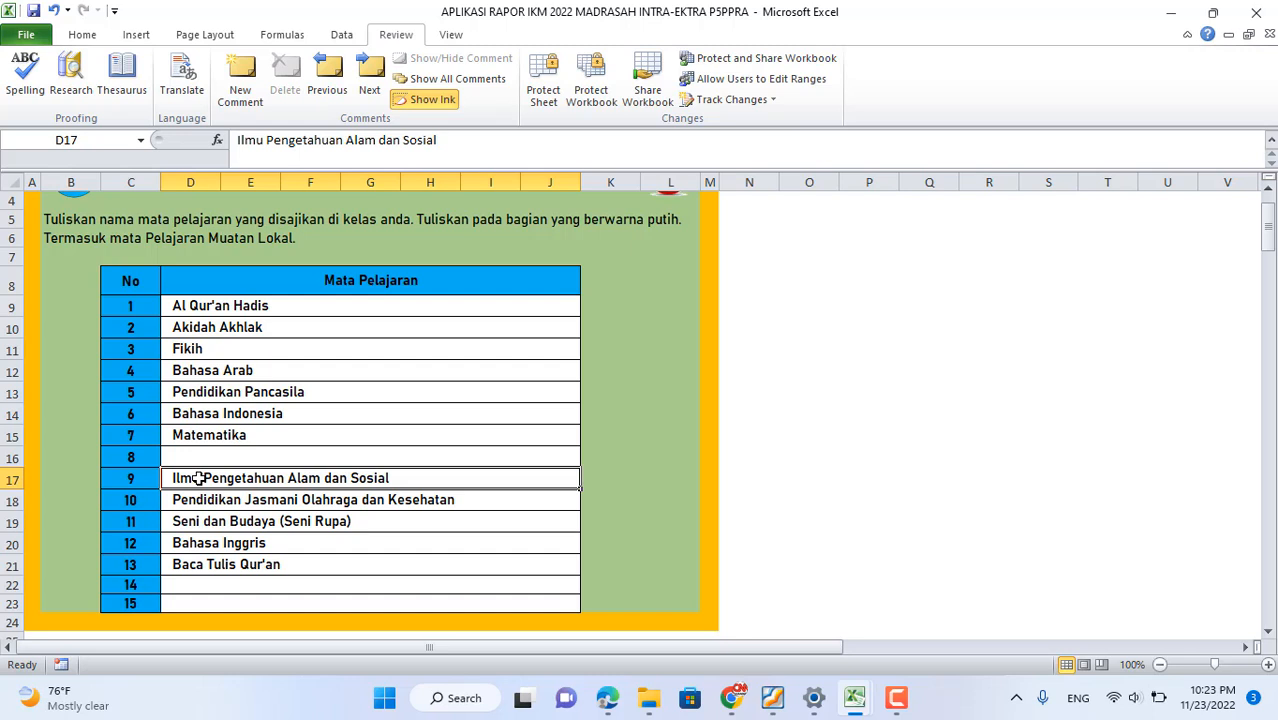
key(Delete)
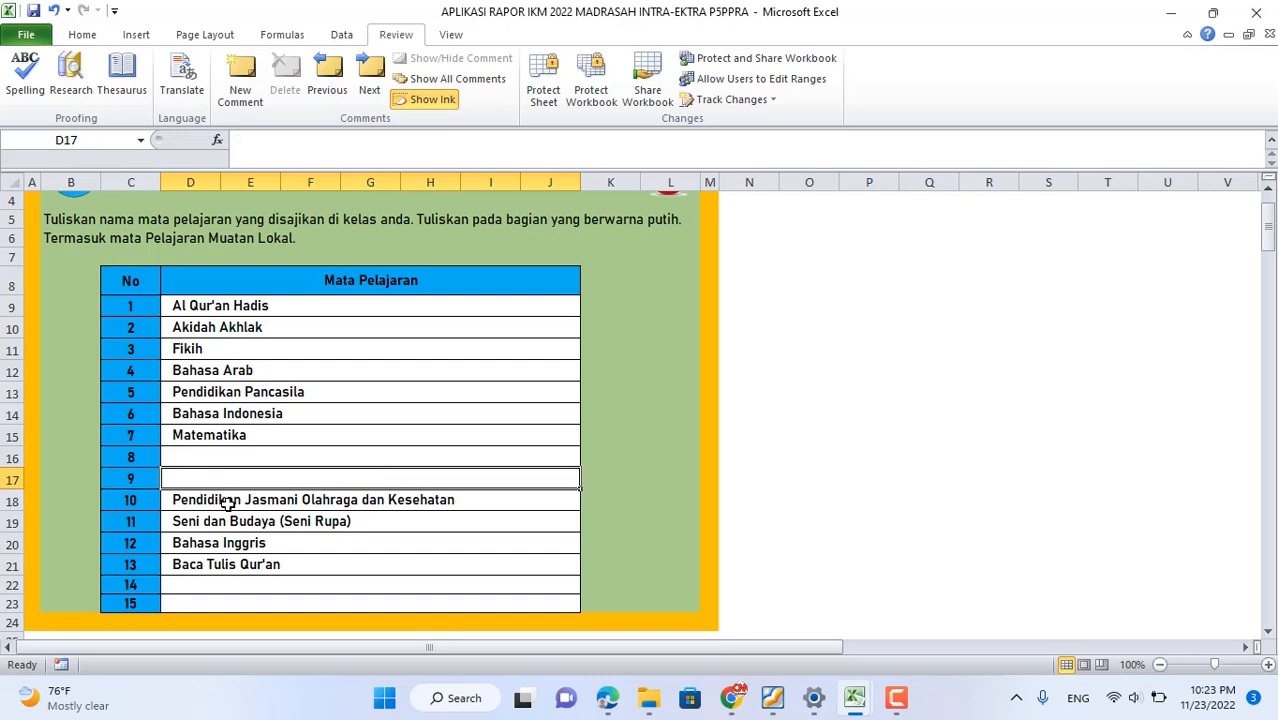
click(228, 503)
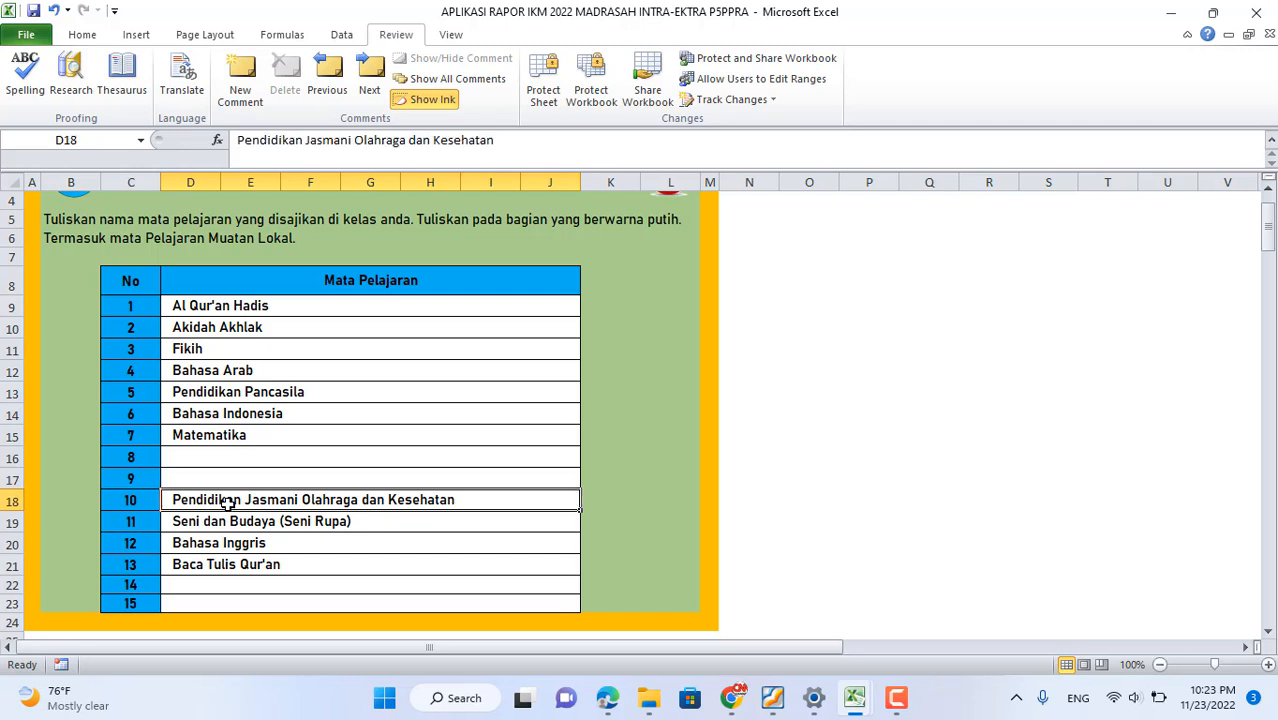
drag(496, 140, 237, 130)
key(BackSpace)
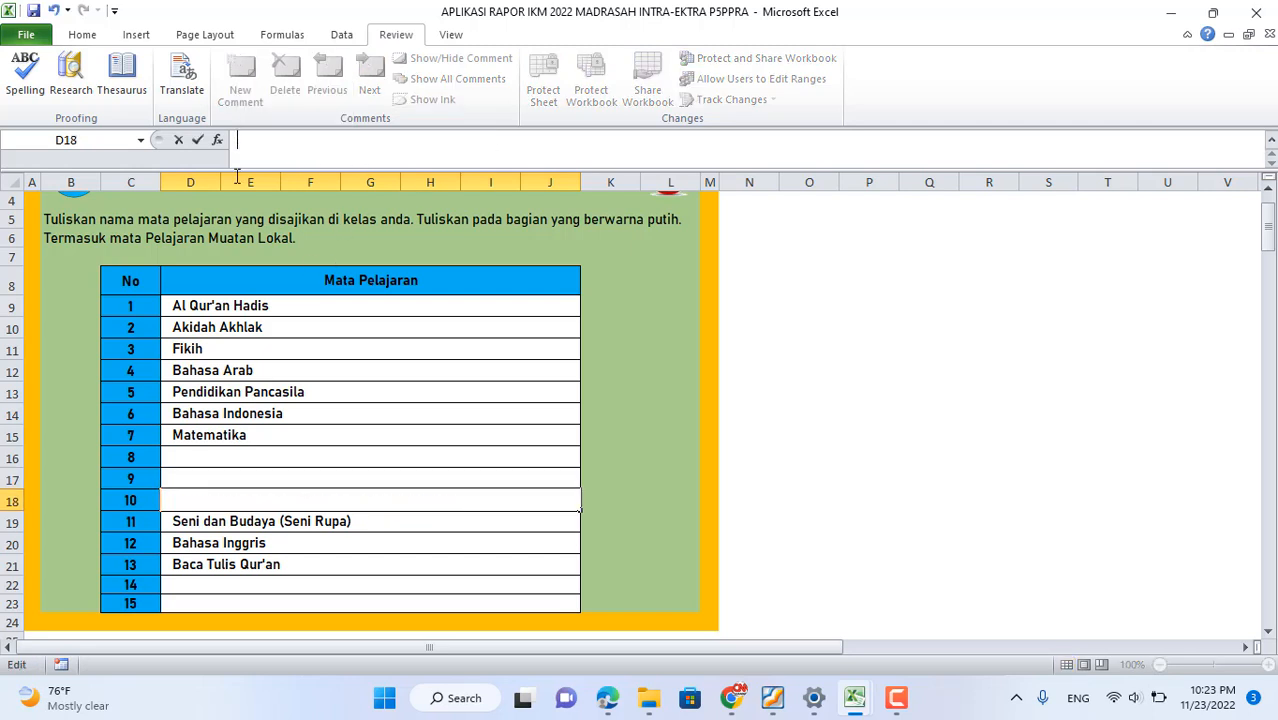
double_click(207, 453)
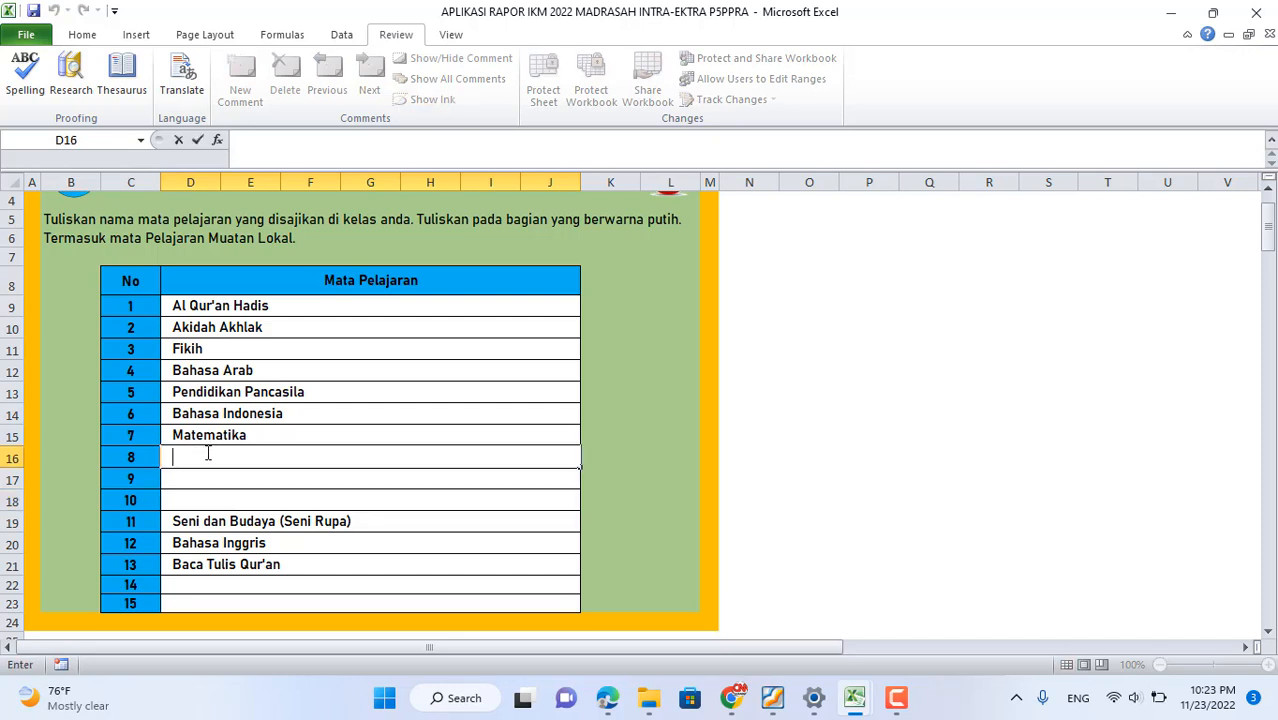
key(ctrl+v)
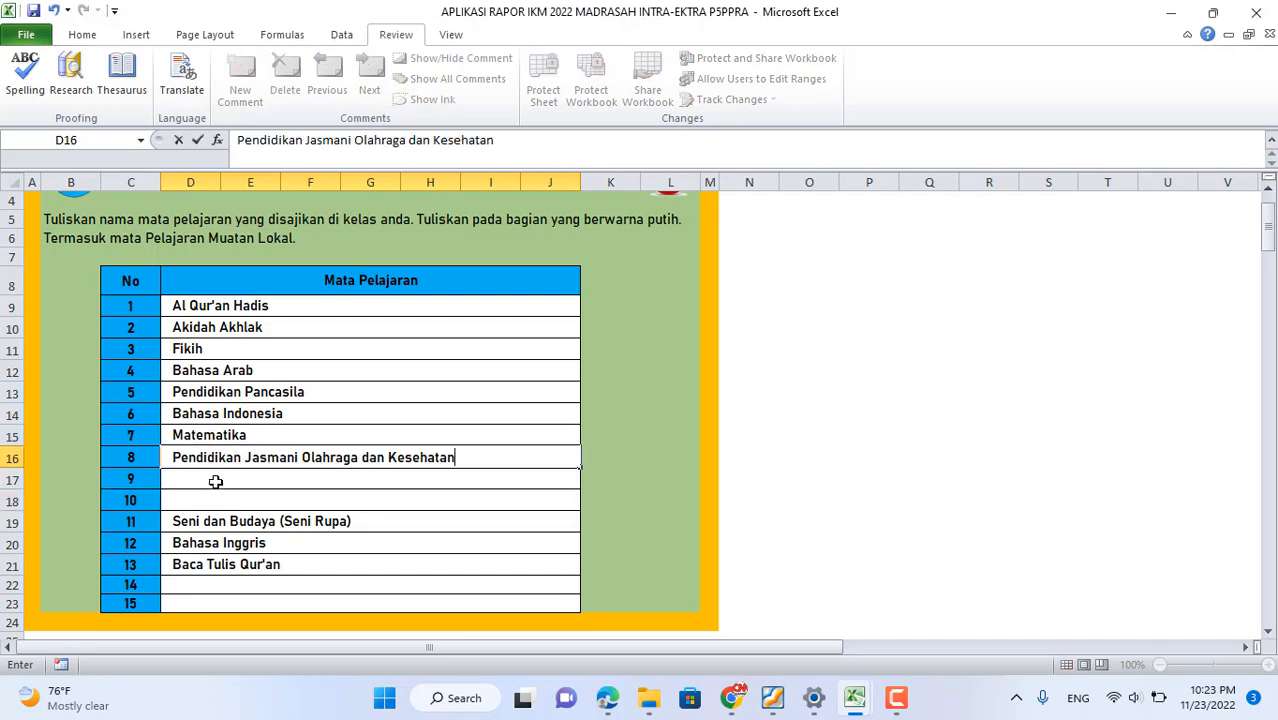
- Enter Seni dan Budaya (Seni Rupa) as subject number 9 of the Mata Pelajaran list
click(215, 480)
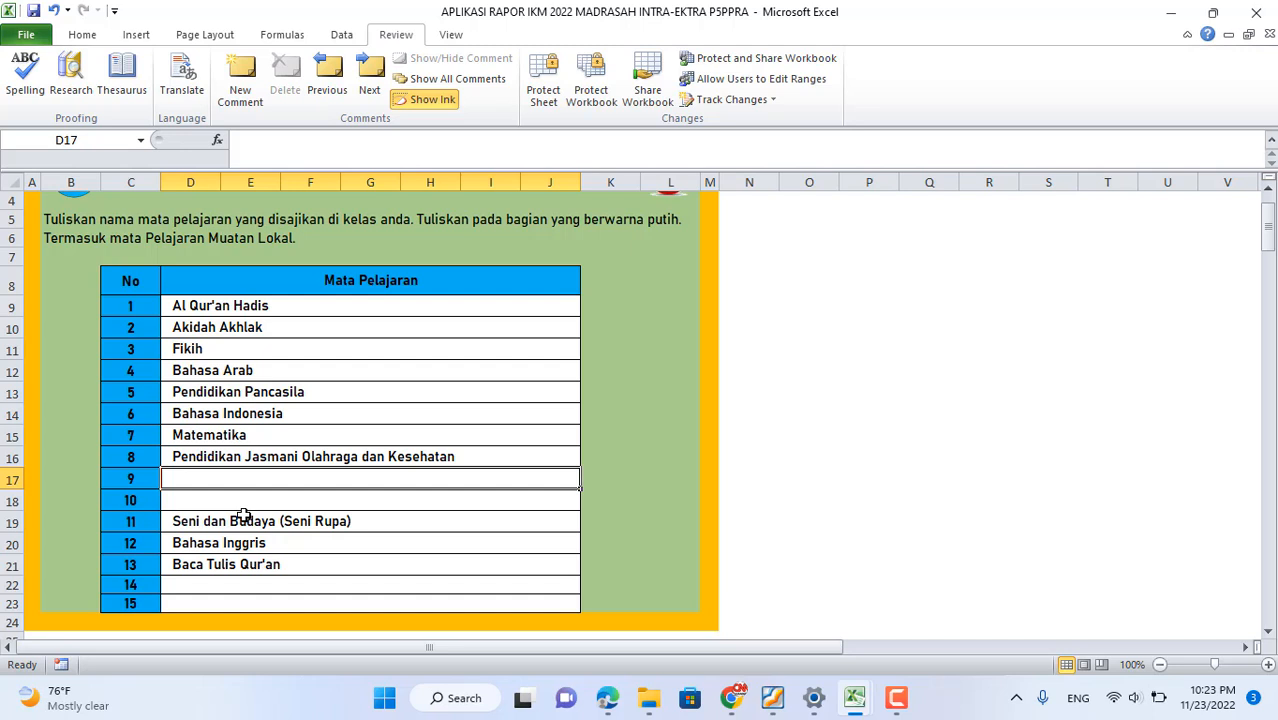
text(S)
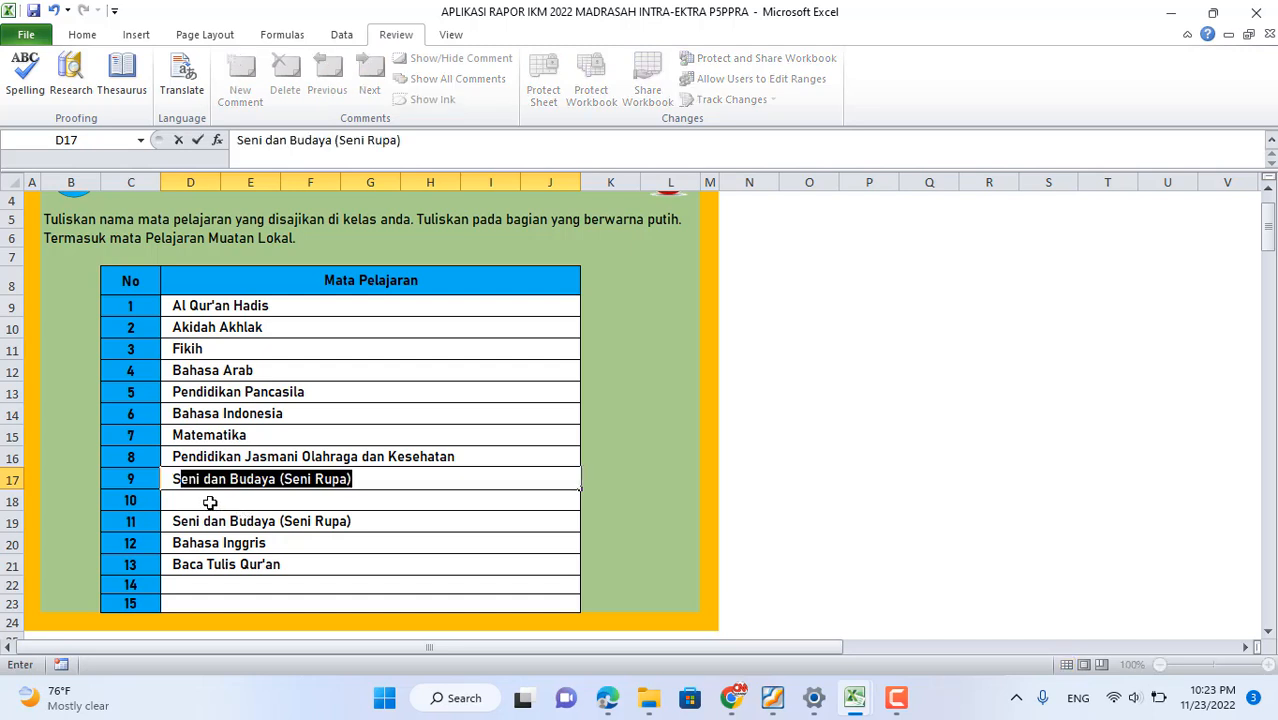
key(Return)
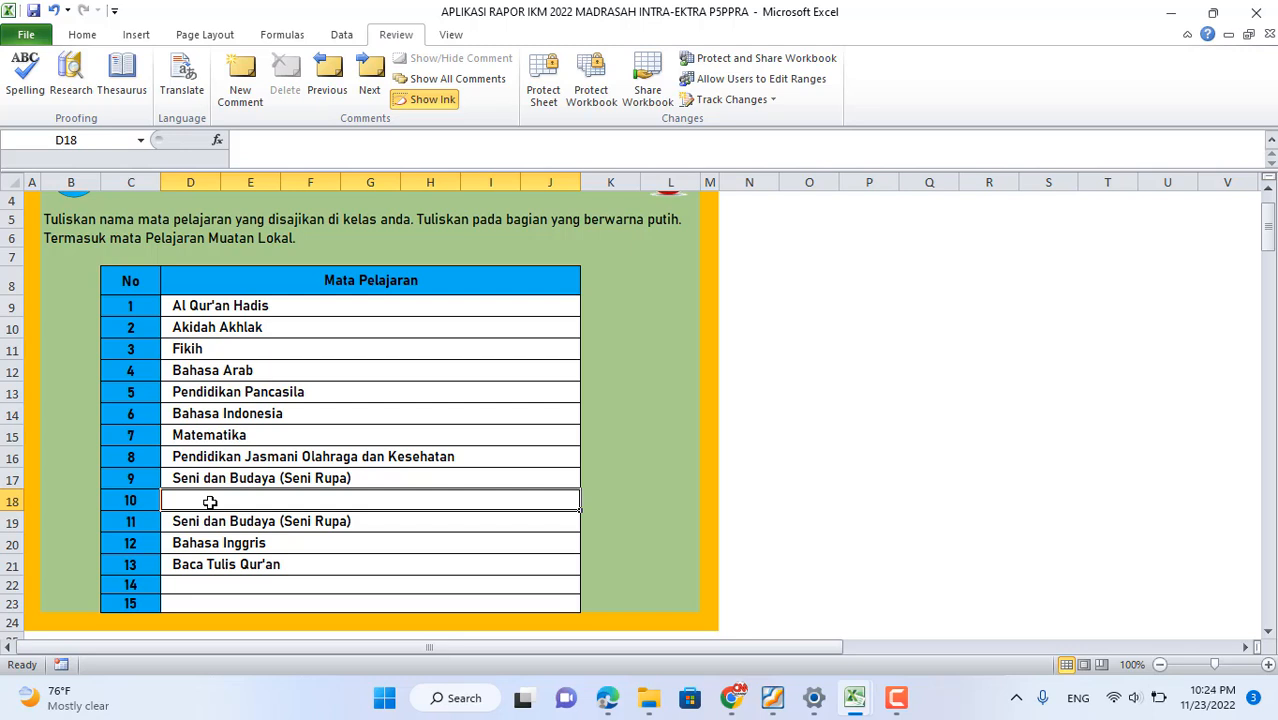
- Move the subject Baca Tulis Qur'an from number 13 to number 10
text(B)
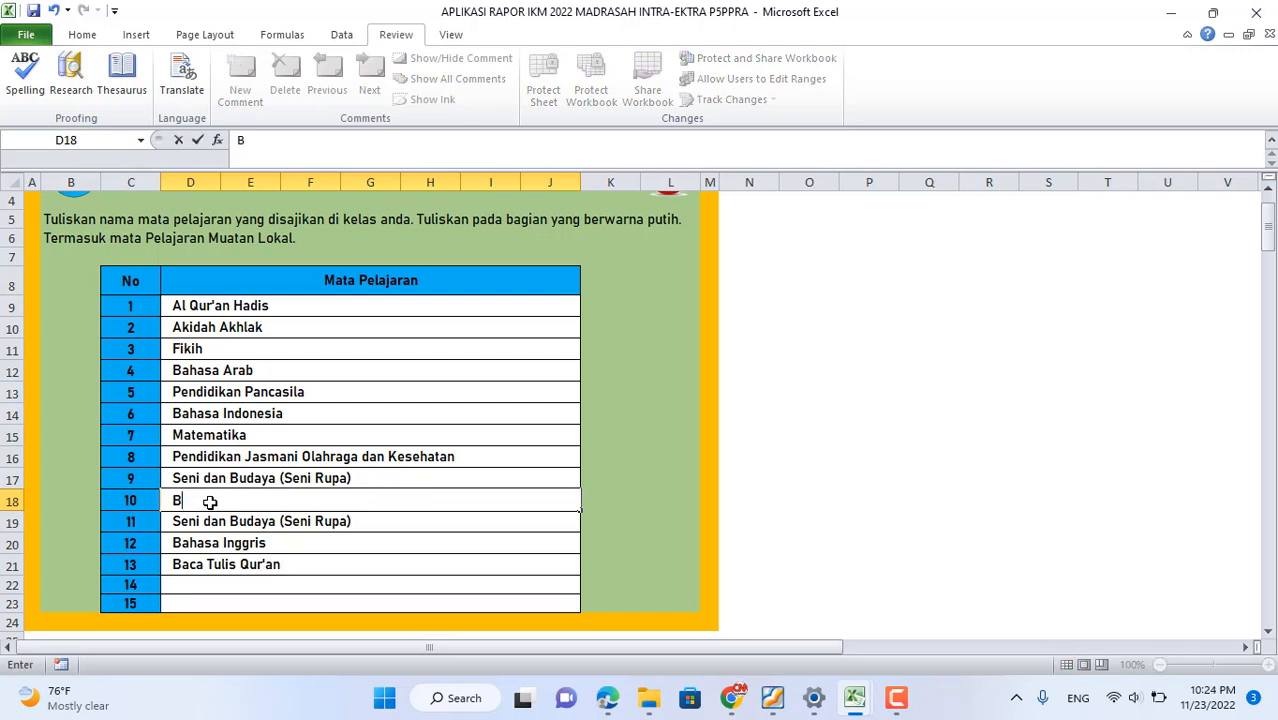
click(251, 560)
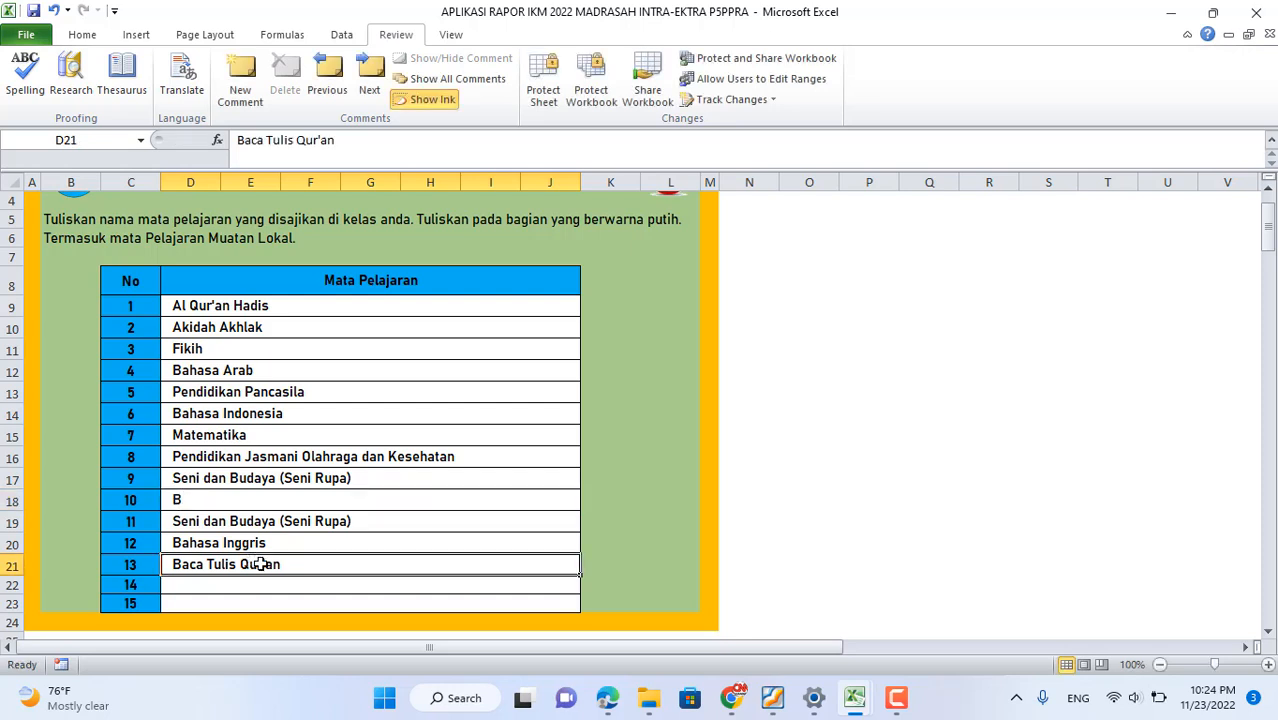
double_click(278, 565)
drag(282, 565, 158, 563)
key(ctrl+c)
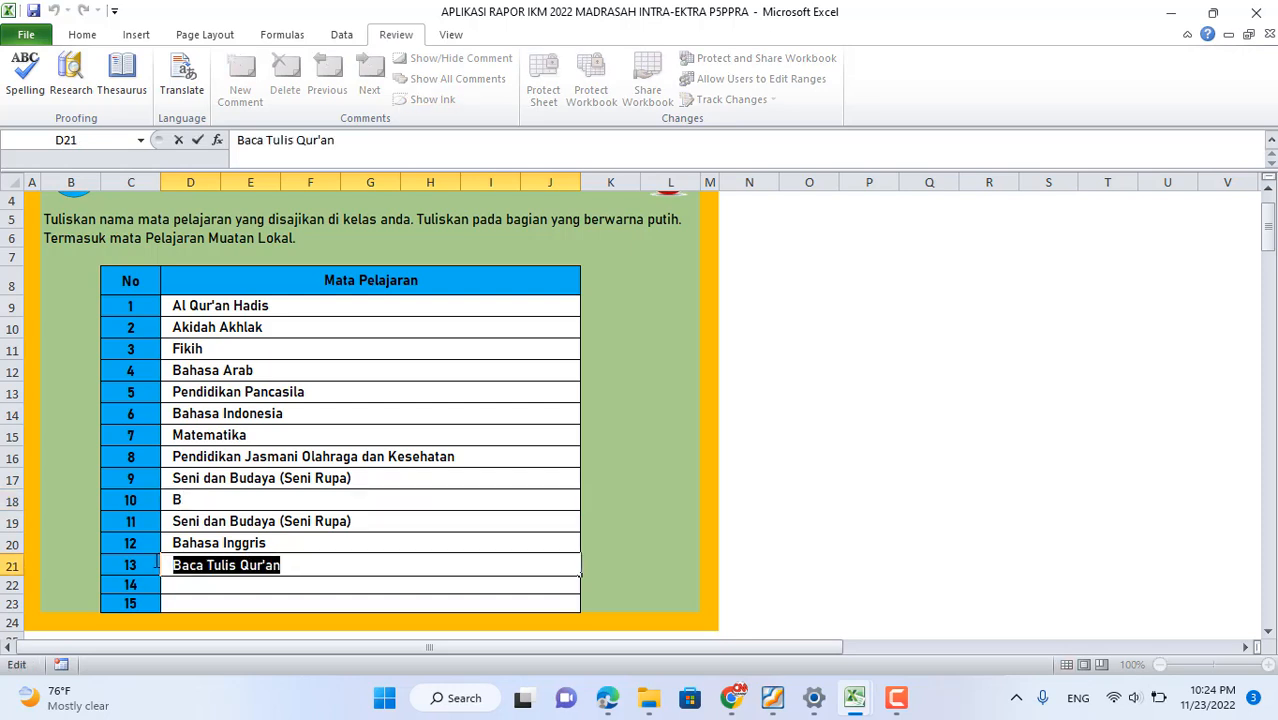
key(BackSpace)
click(177, 499)
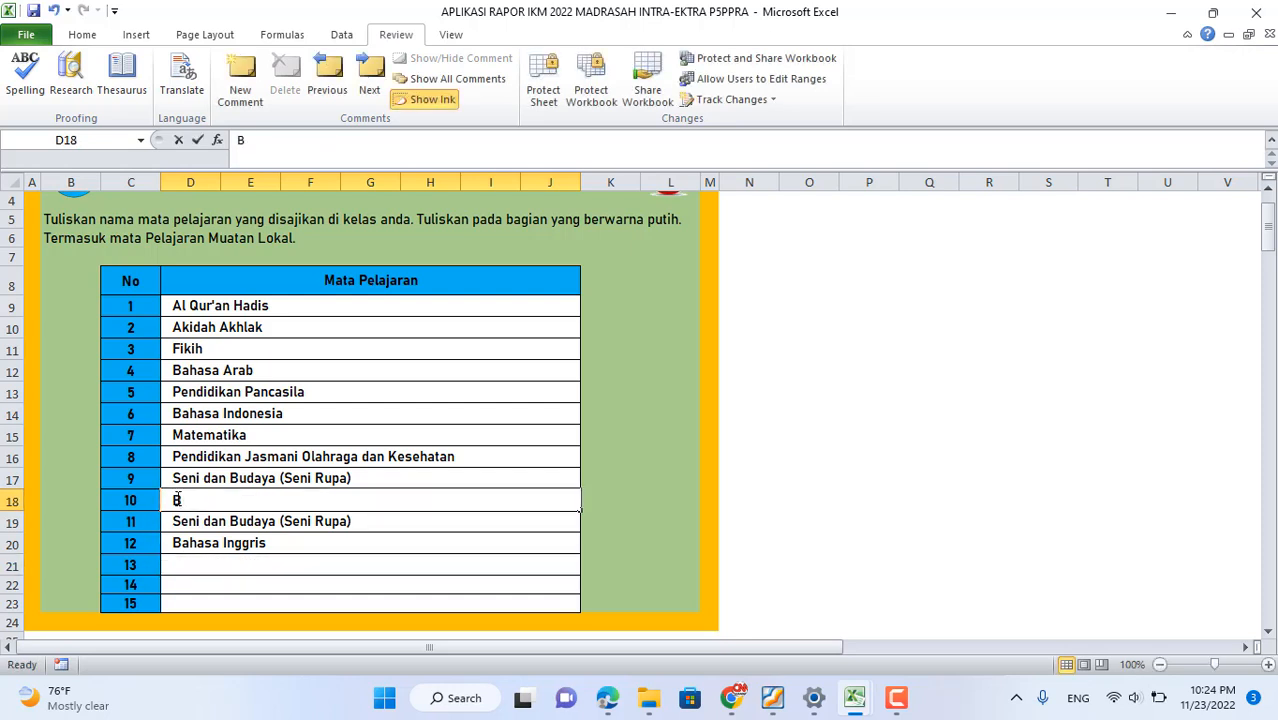
double_click(177, 499)
key(ctrl+v)
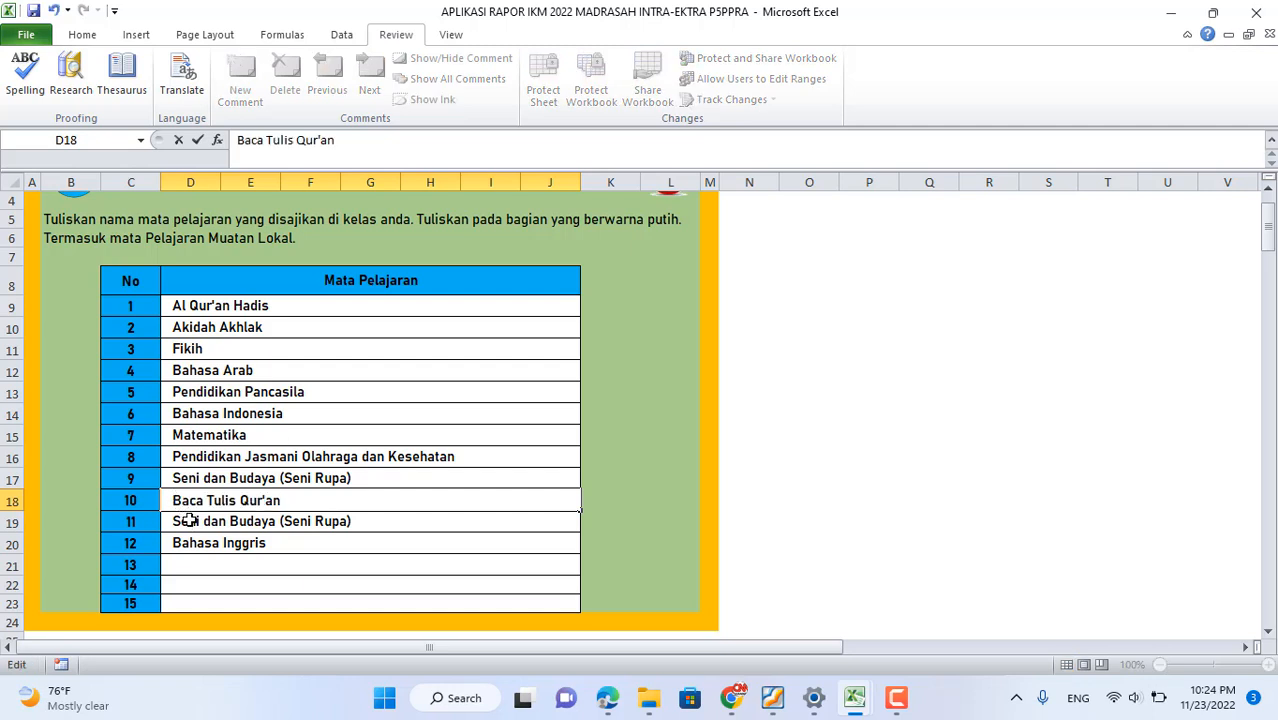
- Clear the remaining subjects Seni dan Budaya (Seni Rupa) and Bahasa Inggris from numbers 11 and 12
click(189, 521)
drag(189, 521, 185, 540)
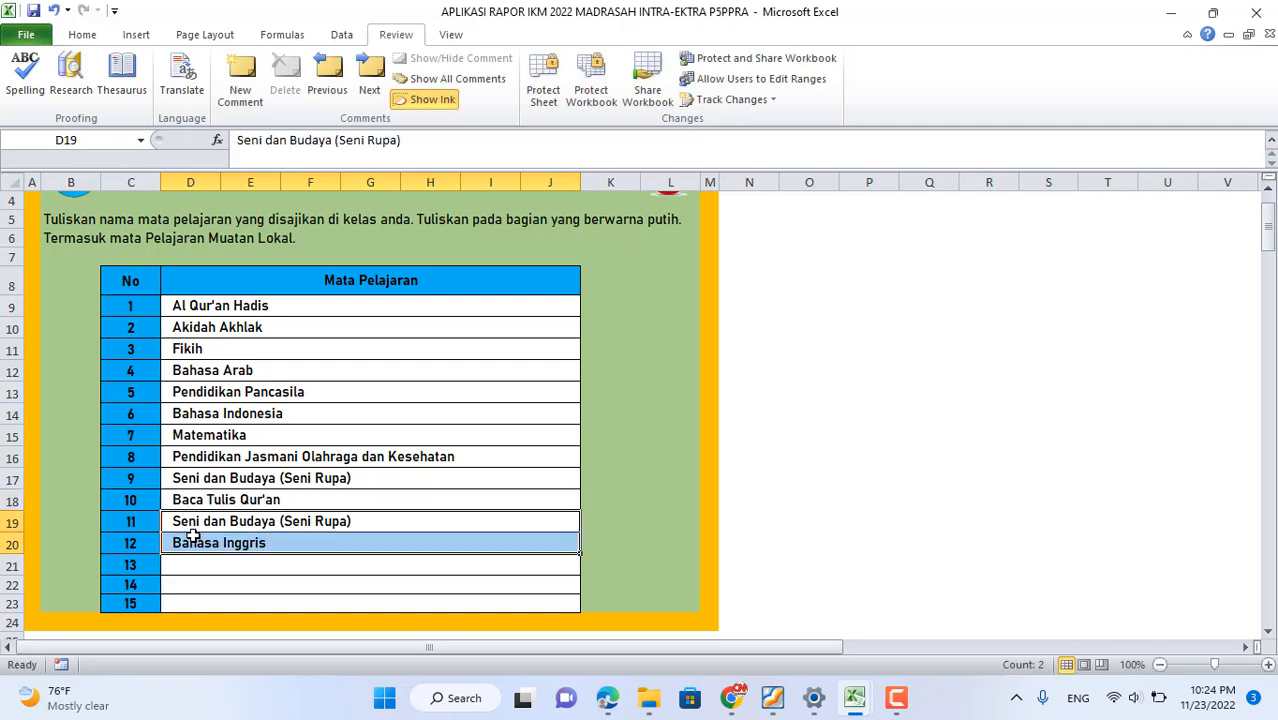
key(Delete)
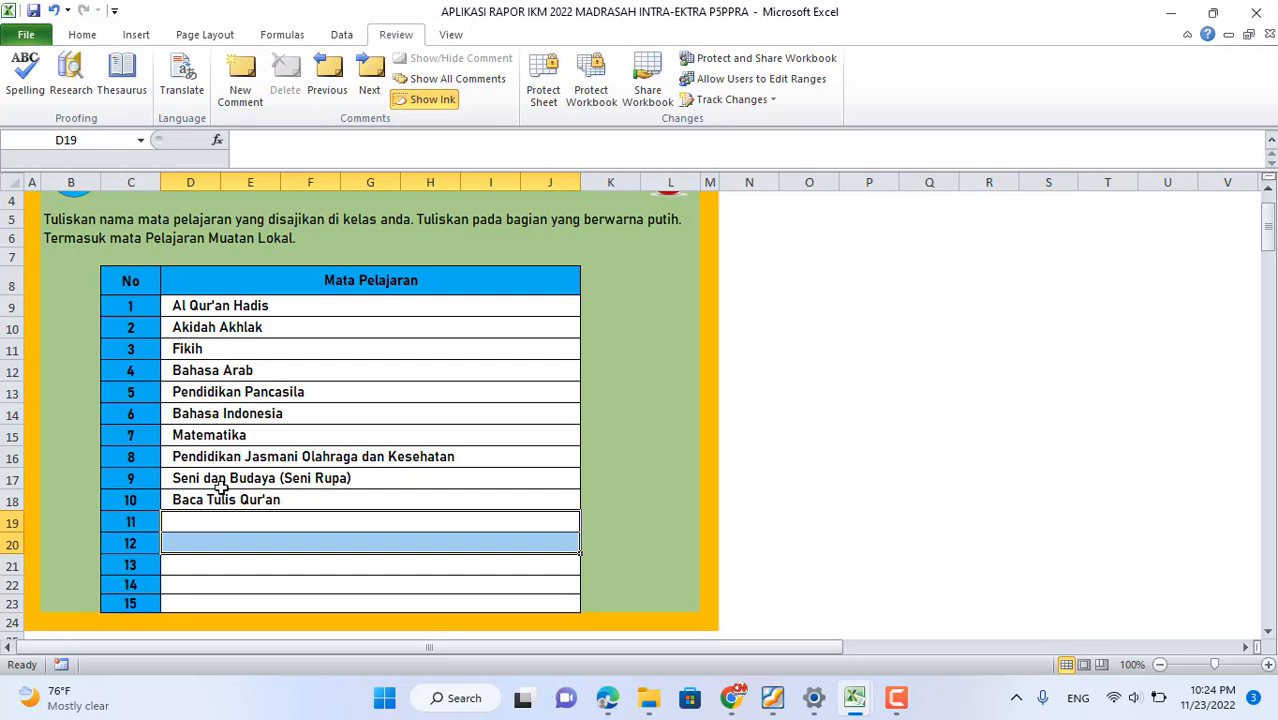
- Go back through the main menu to check the Data Sekolah sheet and reopen the Intrakurikuler subject sheet
scroll(270, 477, up, 1)
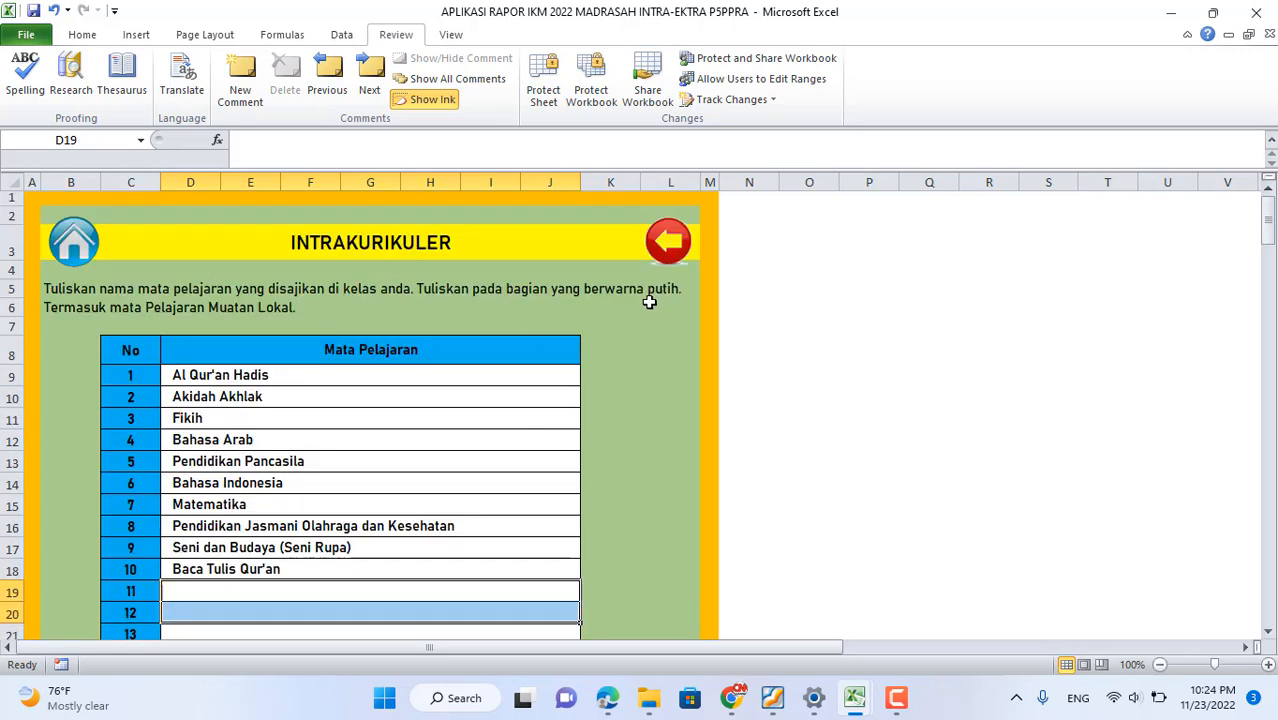
click(668, 242)
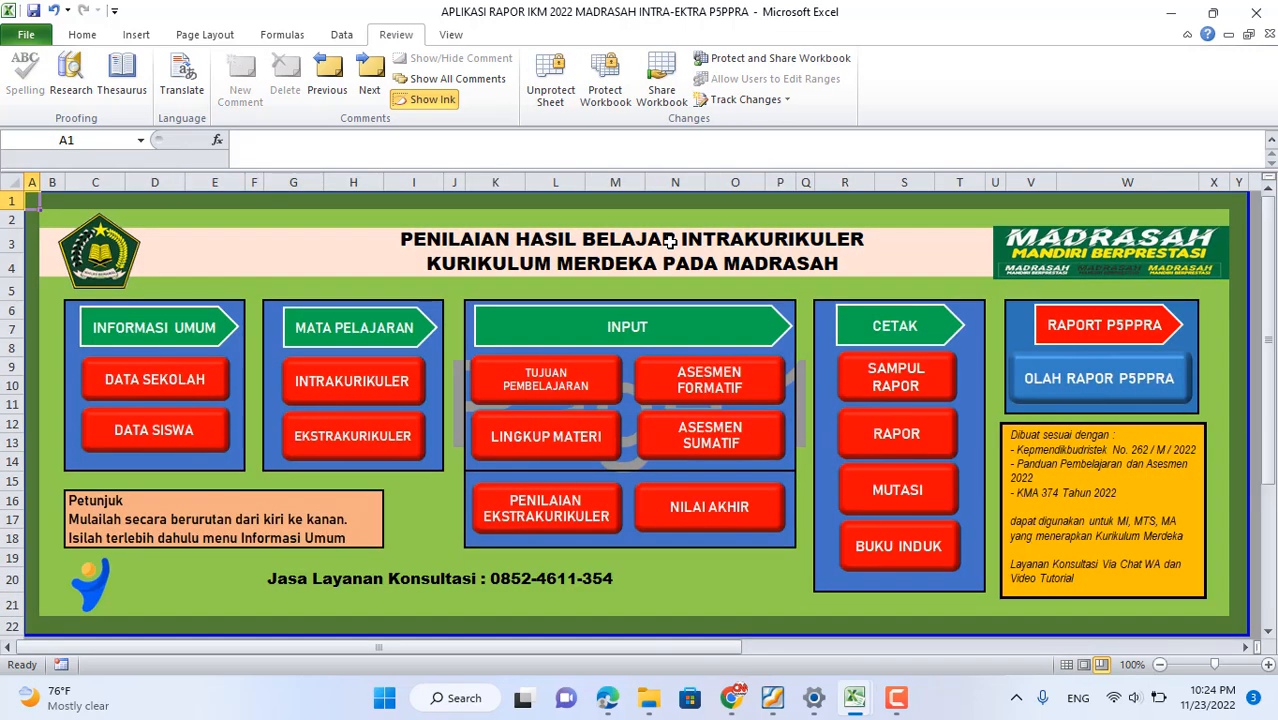
click(120, 385)
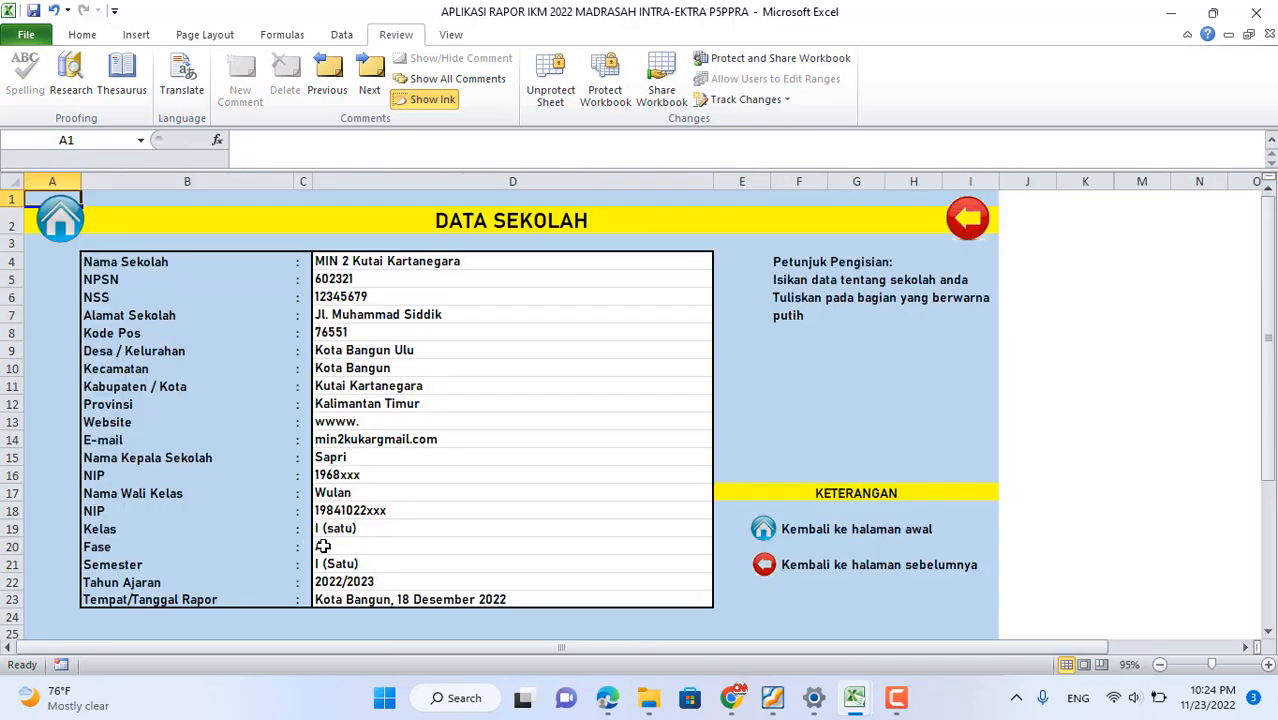
click(968, 222)
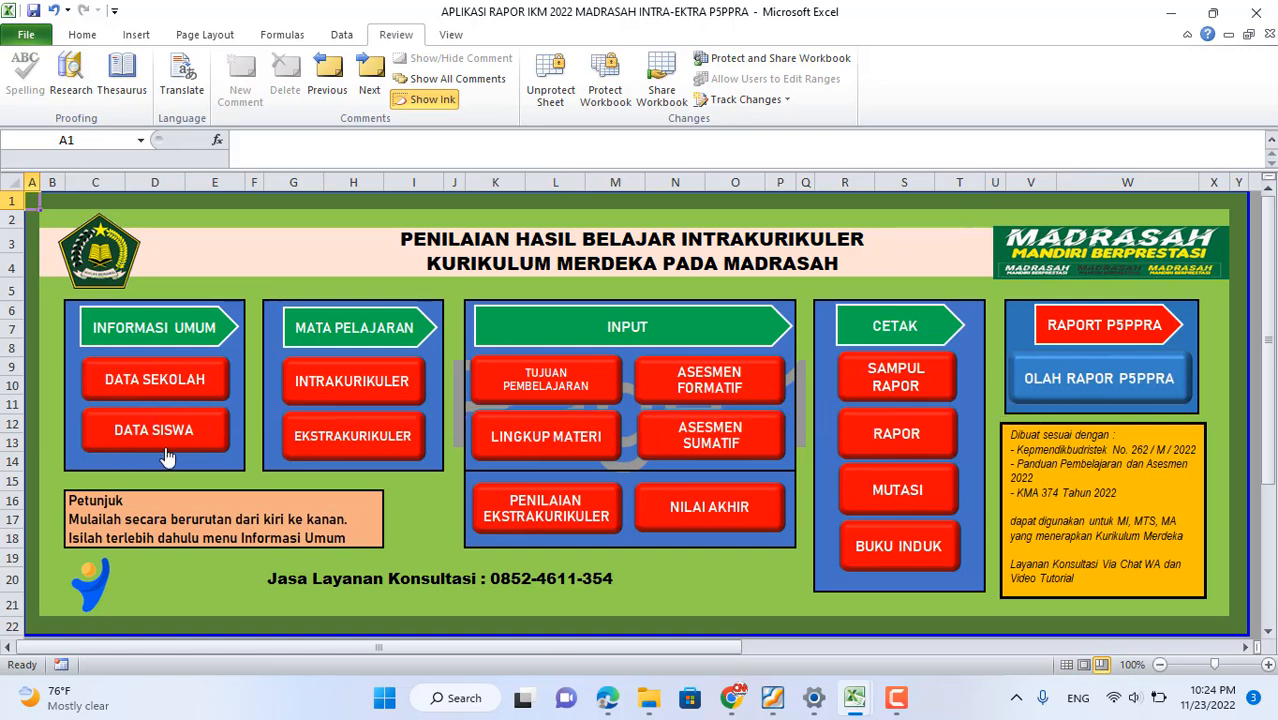
click(358, 383)
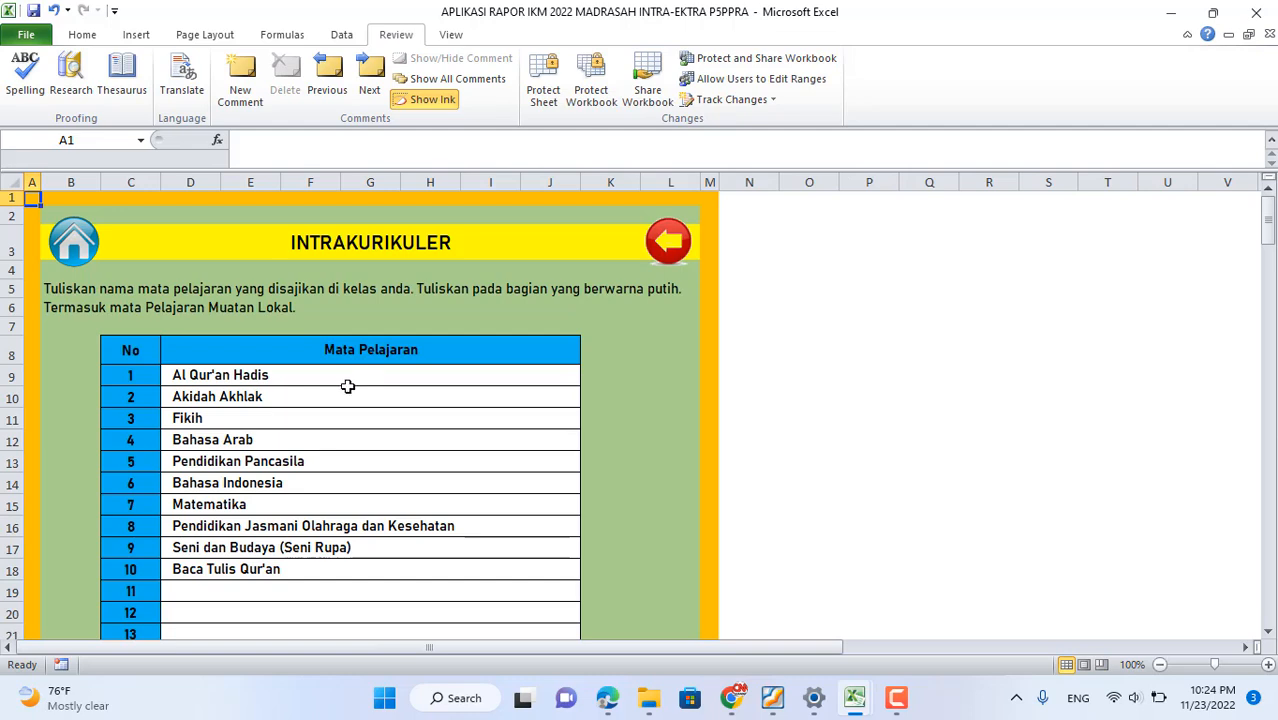
- Open the Ekstrakurikuler sheet from the main menu and enter Menari as program number 1
click(666, 241)
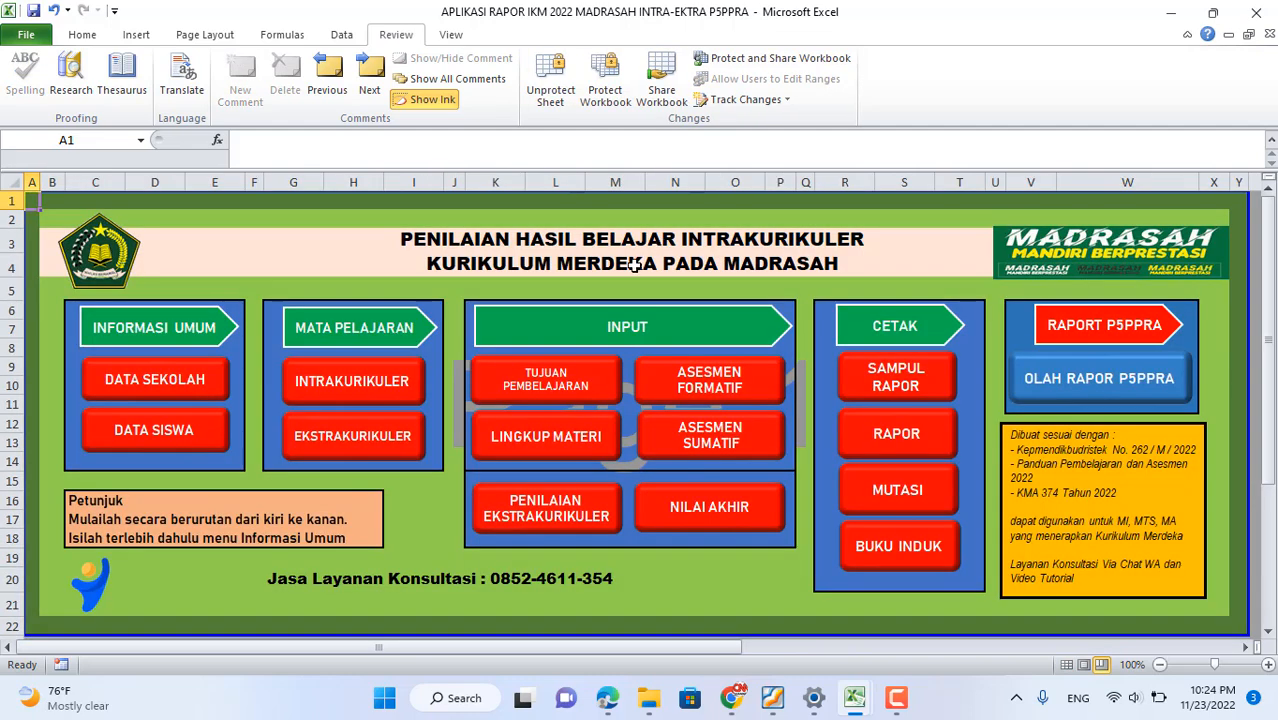
click(331, 440)
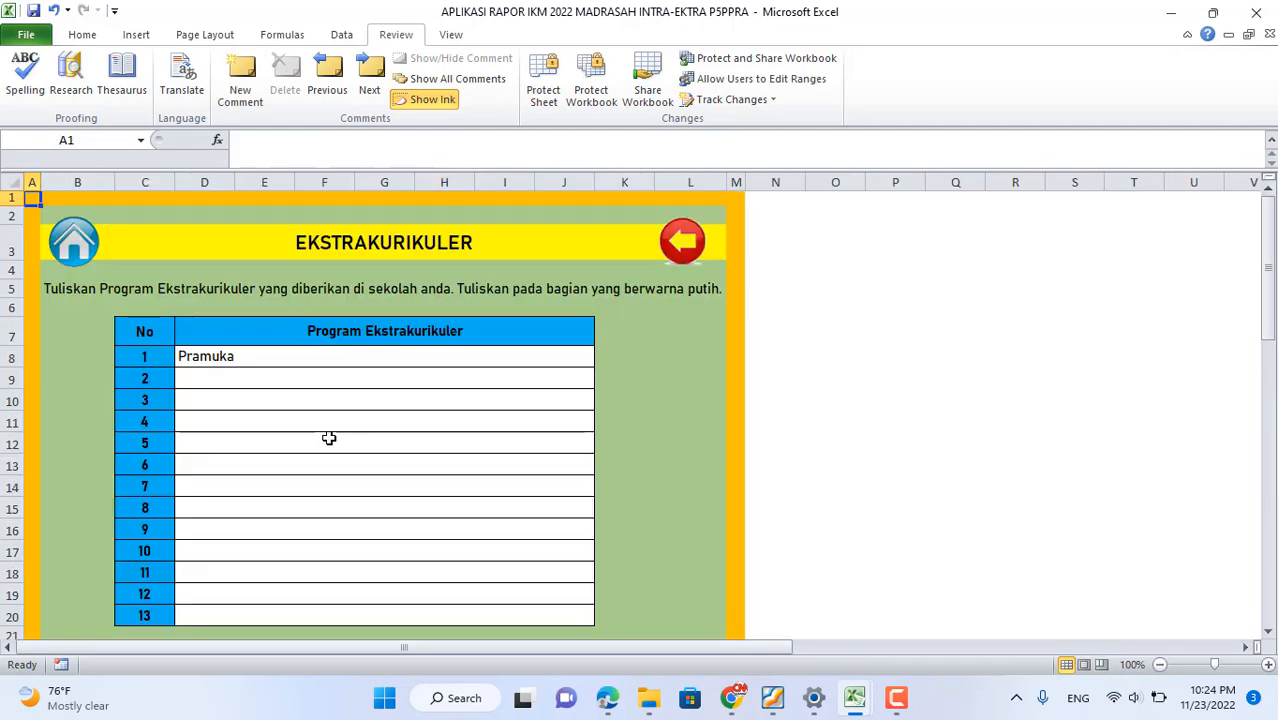
click(201, 359)
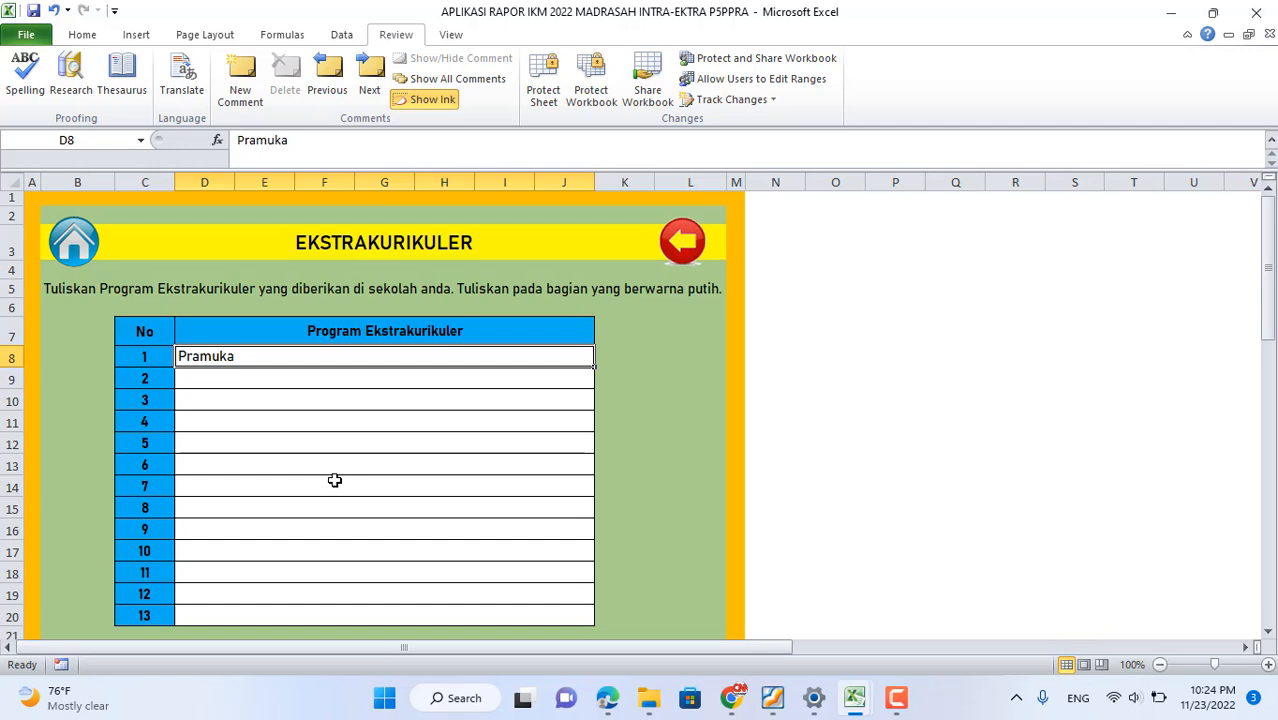
text(Menari)
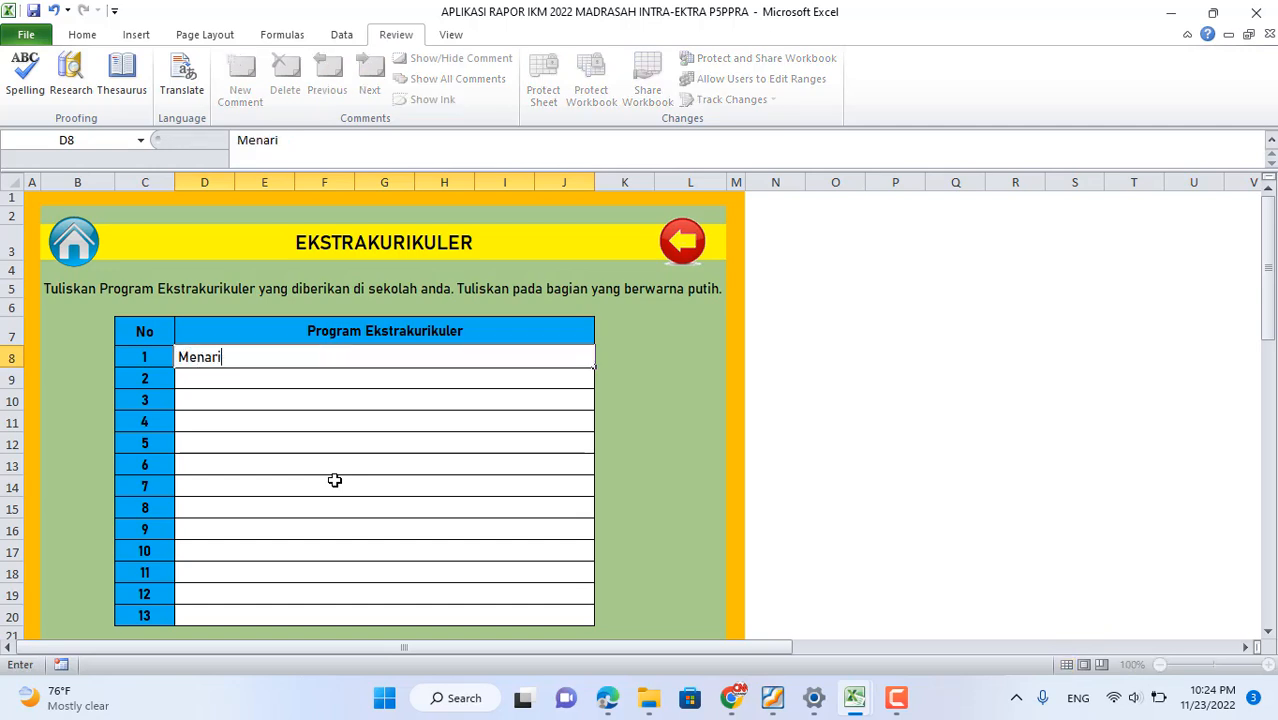
key(Return)
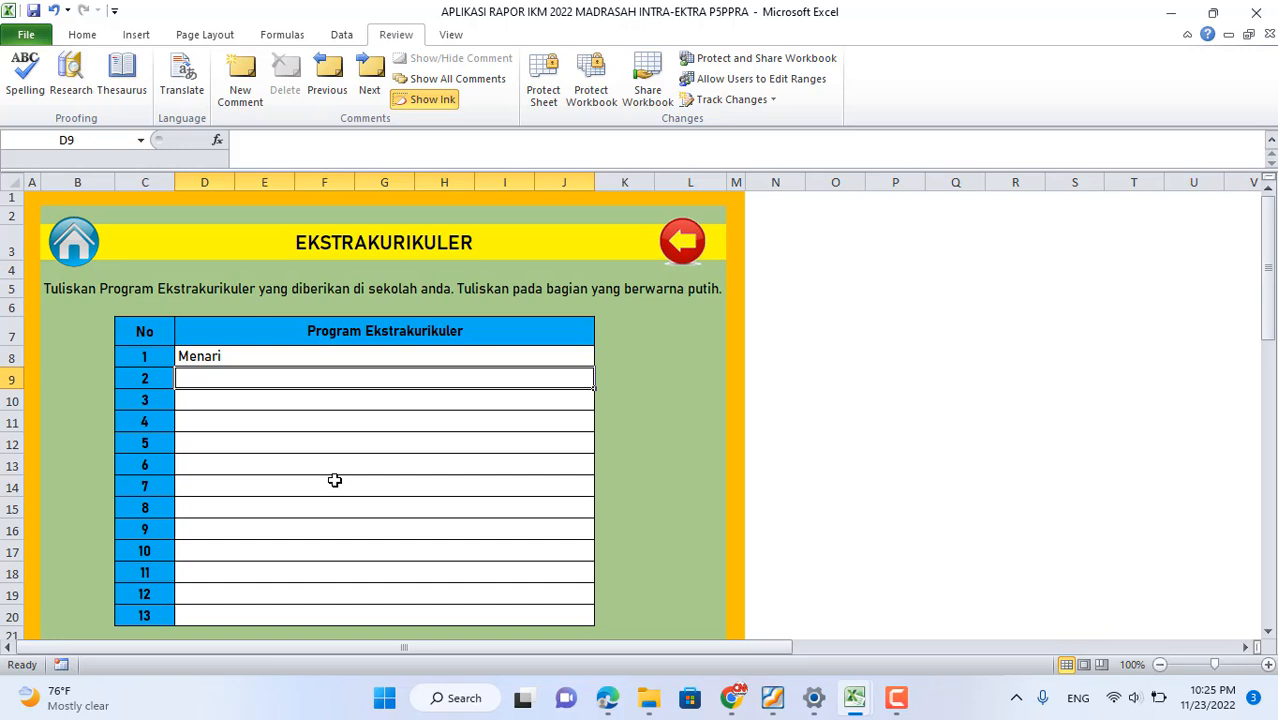
- Enter Pramuka as program number 2 of the Program Ekstrakurikuler list, discarding the entry Karate
text(Karate)
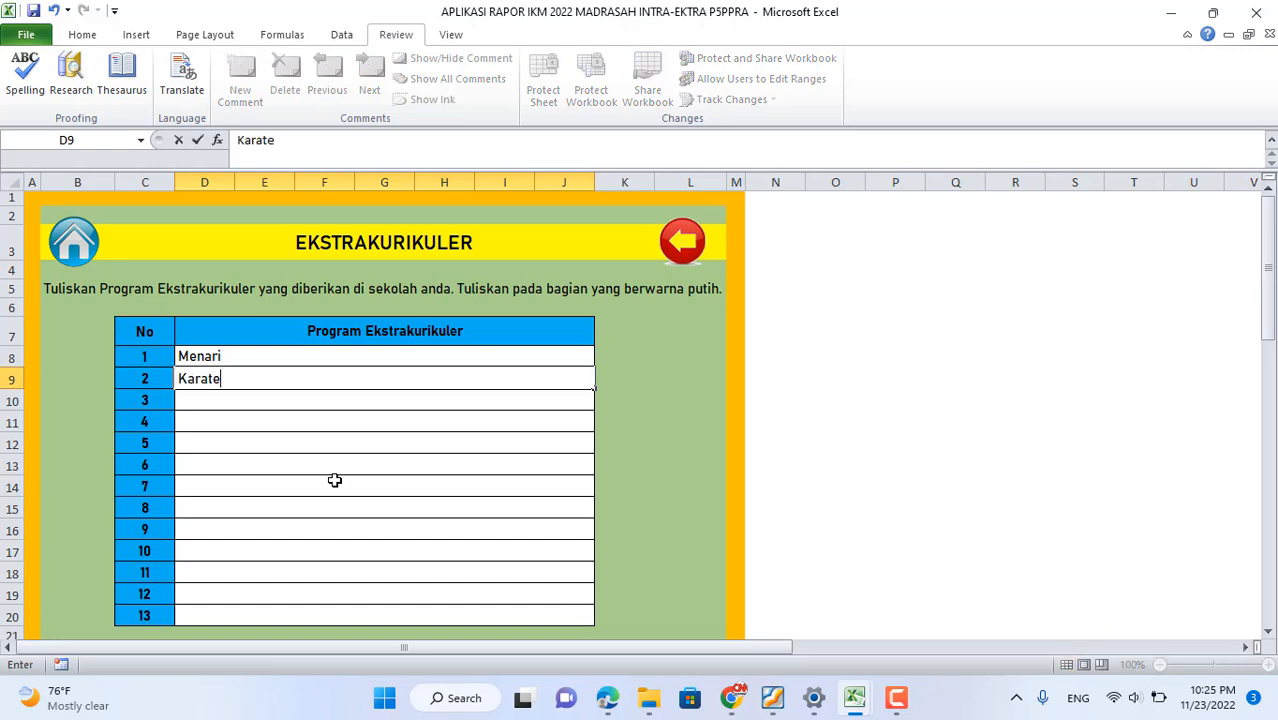
key(BackSpace)
key(BackSpace)
key(BackSpace)
key(BackSpace)
key(BackSpace)
key(BackSpace)
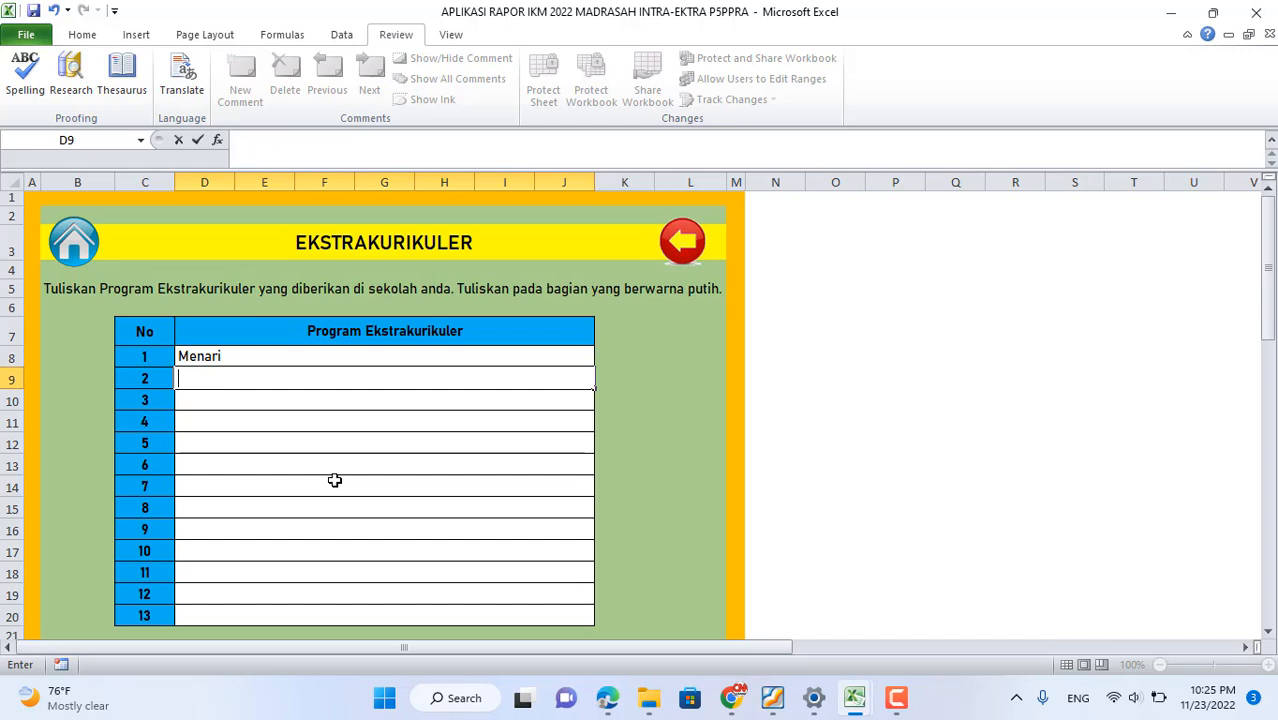
text(Pramuka)
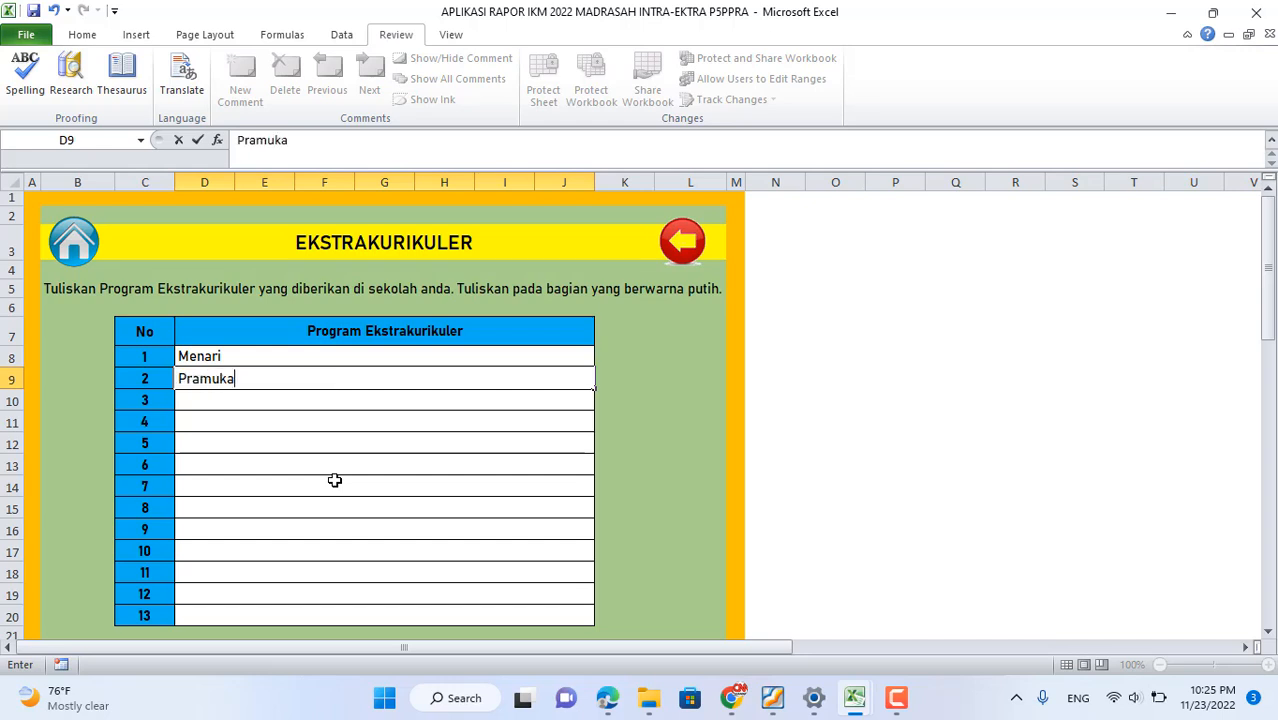
key(Return)
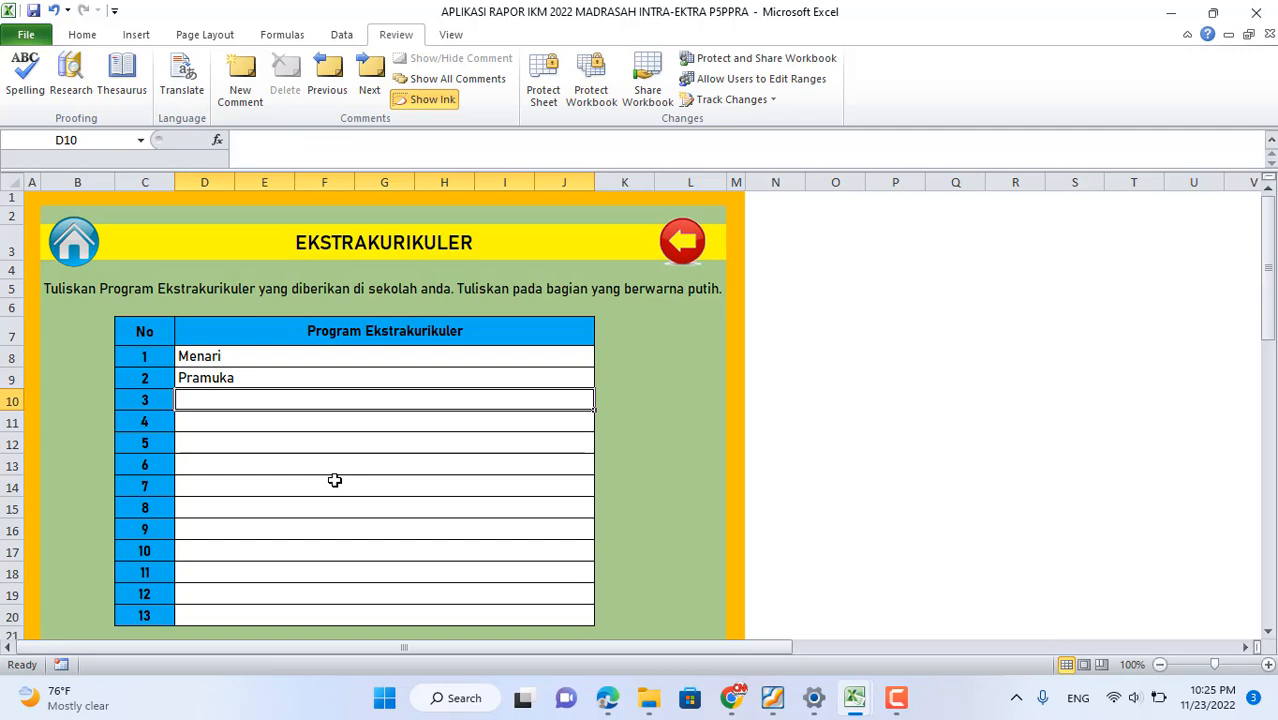
- Reorder the Program Ekstrakurikuler list with Pramuka as number 1 and Menari as number 2
key(Up)
key(Up)
text(Pramuka)
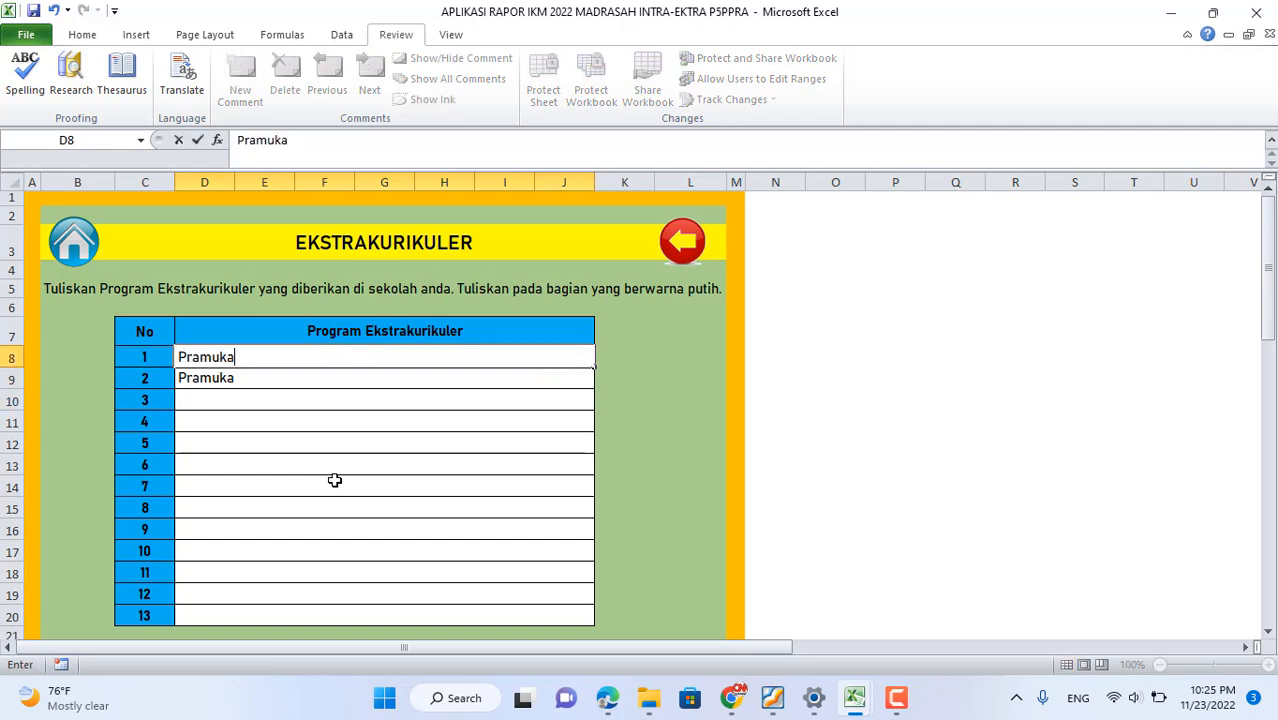
key(Return)
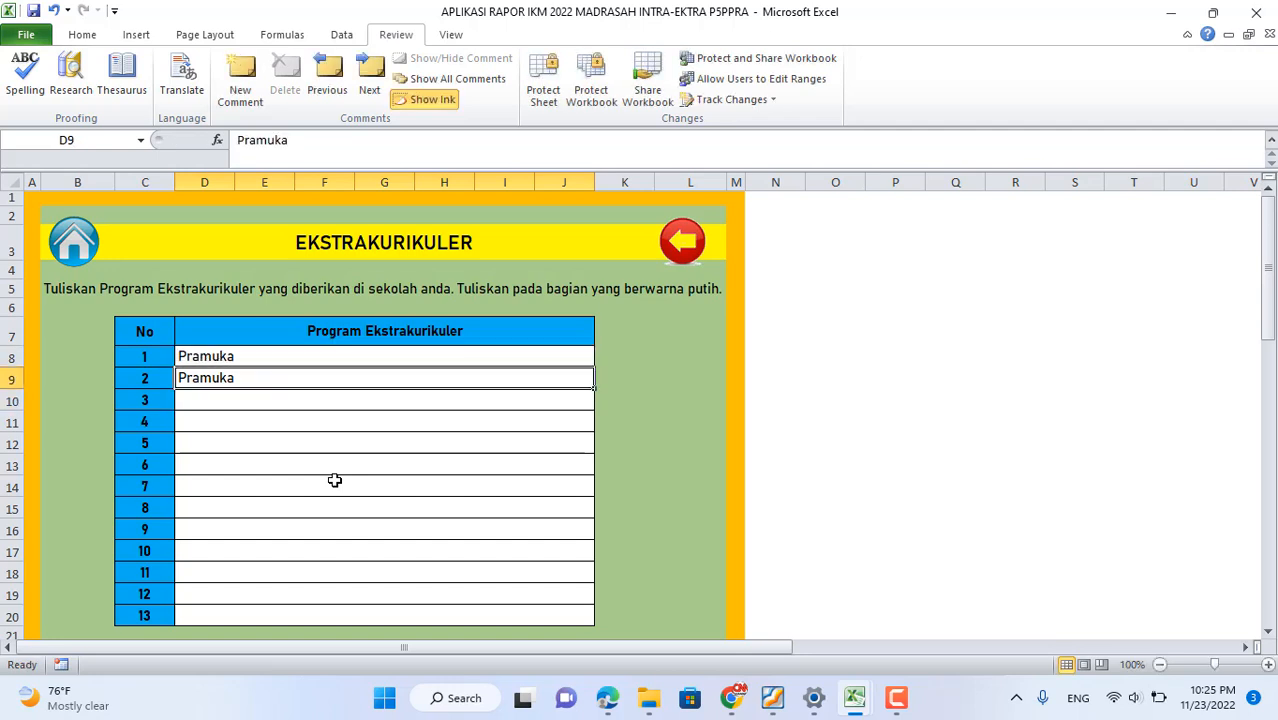
text(Menari)
key(Return)
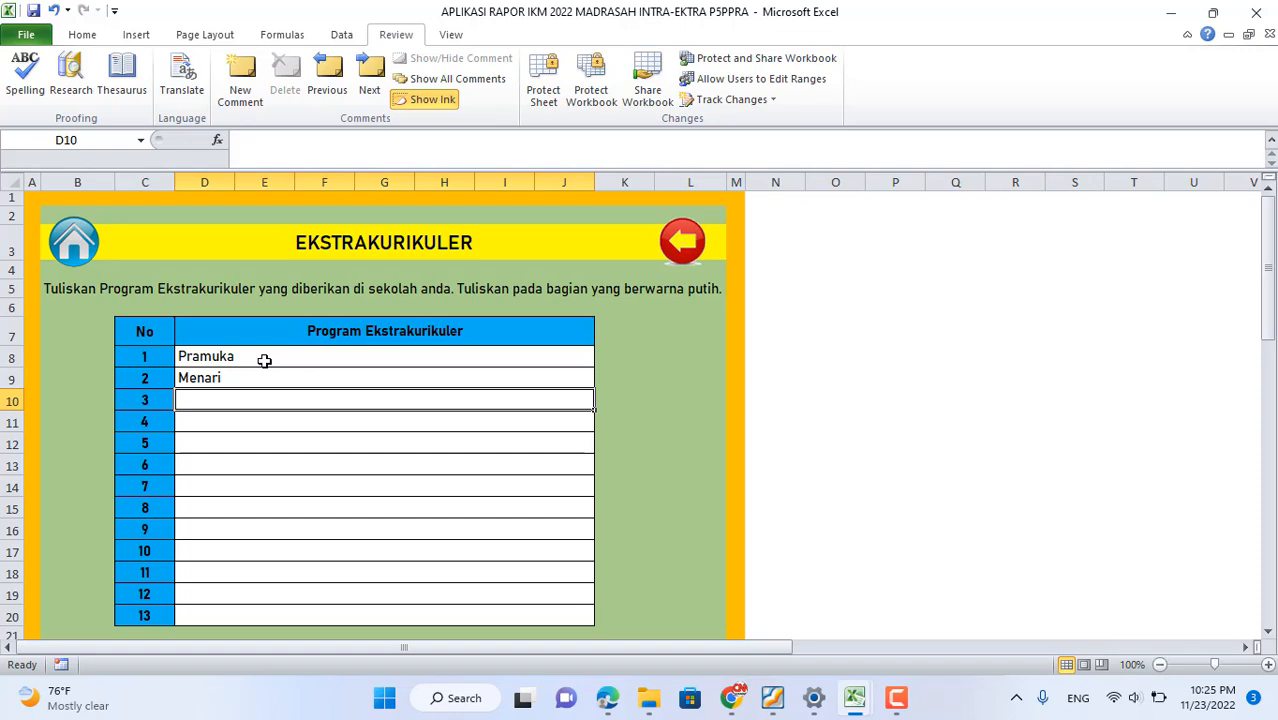
- Open the Tujuan Pembelajaran sheet for Al Qur'an Hadis and set learning objective 1 to "Mengenal Huruf Hijaiyah"
click(692, 250)
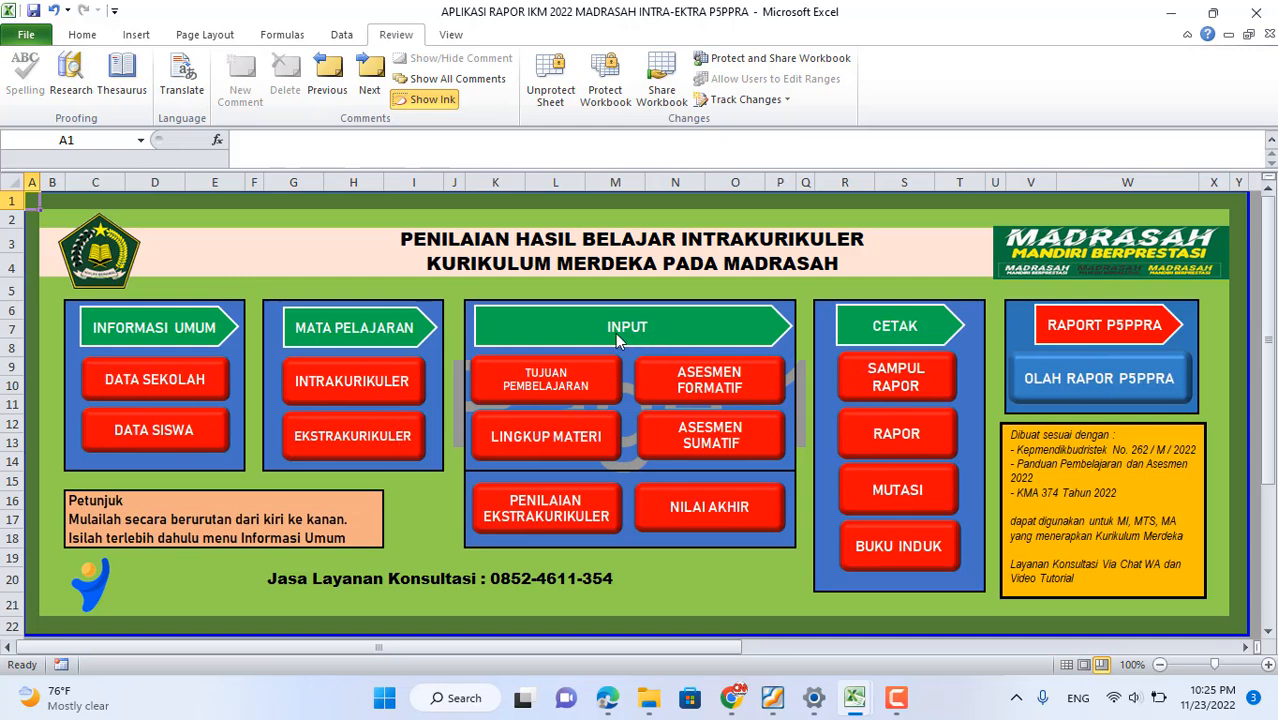
click(563, 382)
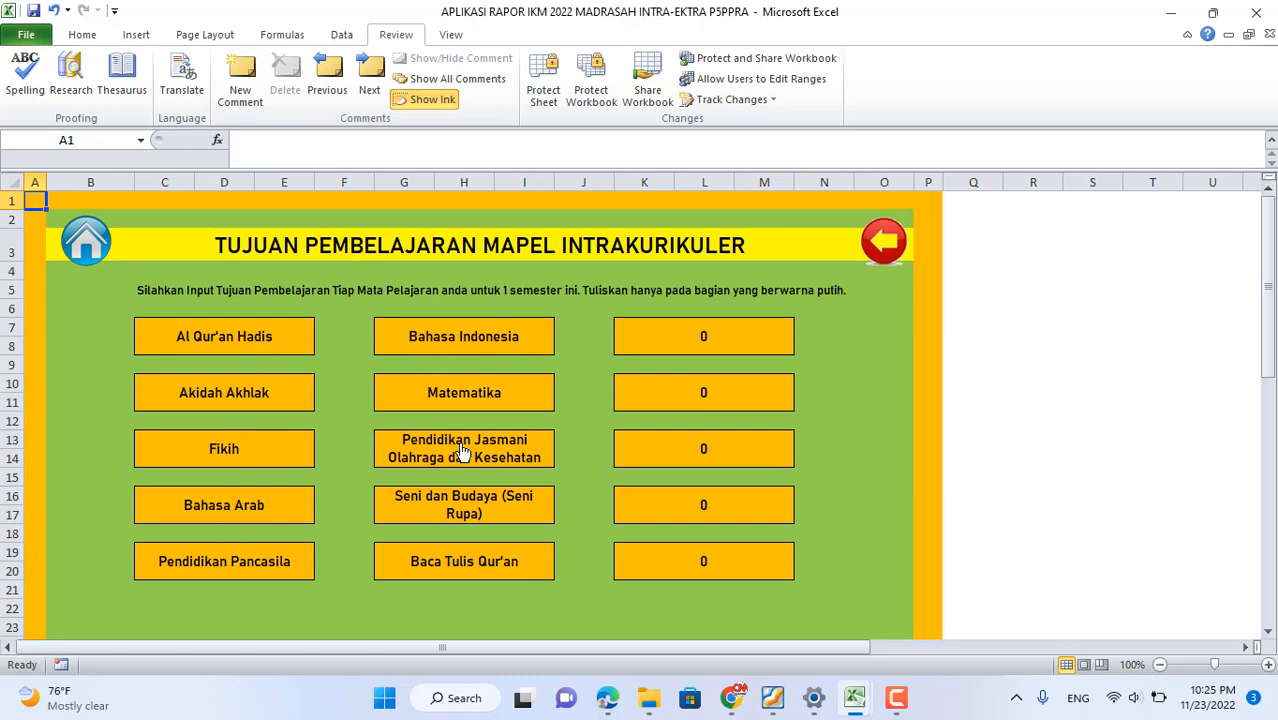
click(233, 351)
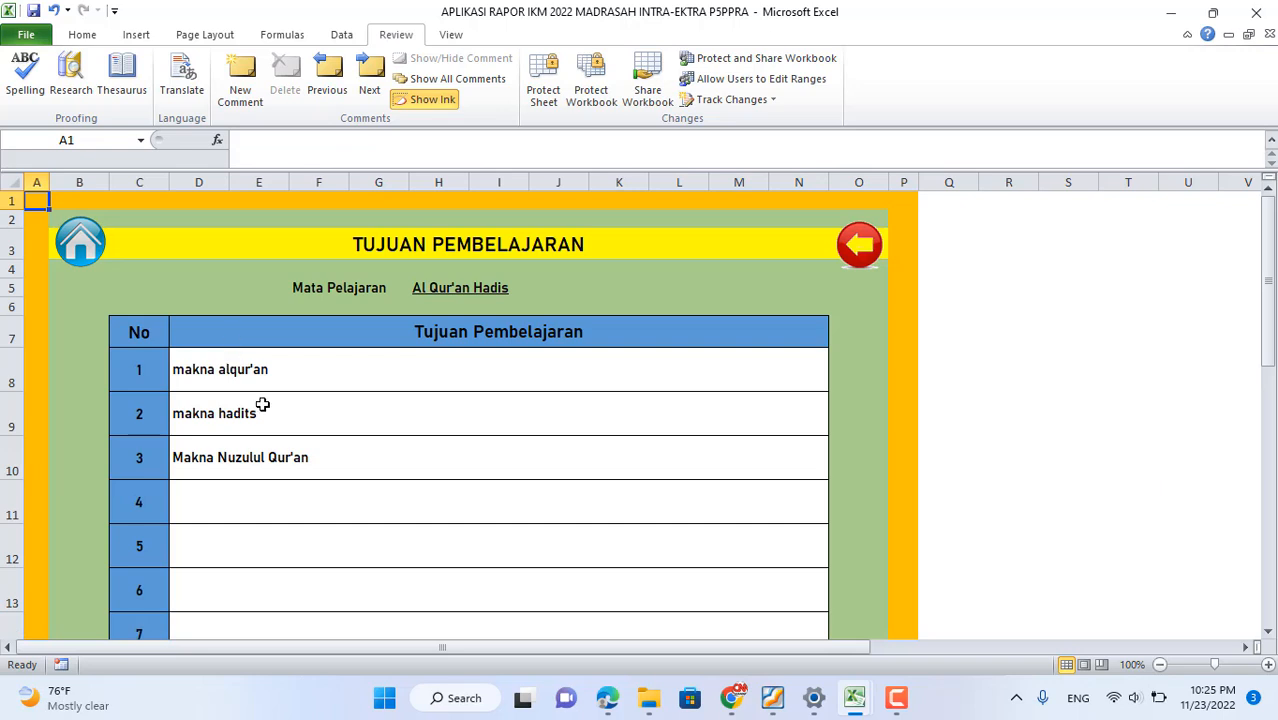
click(235, 381)
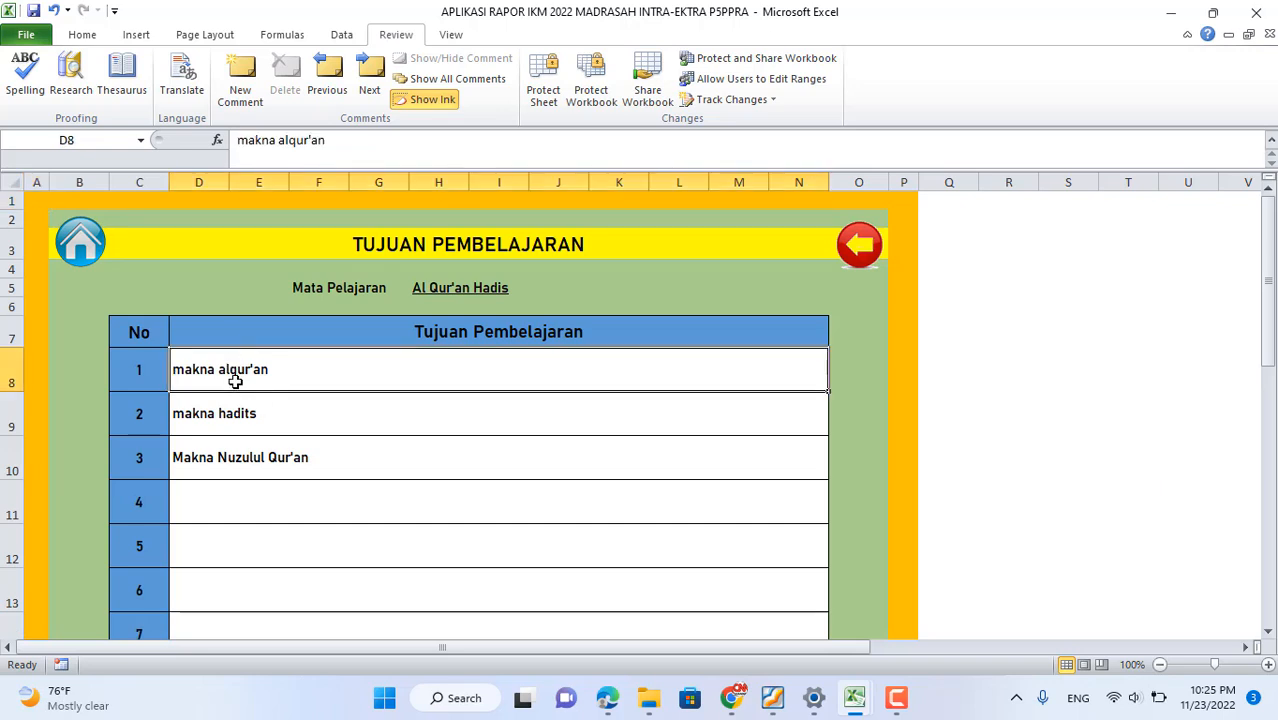
text(Mengenal Huru)
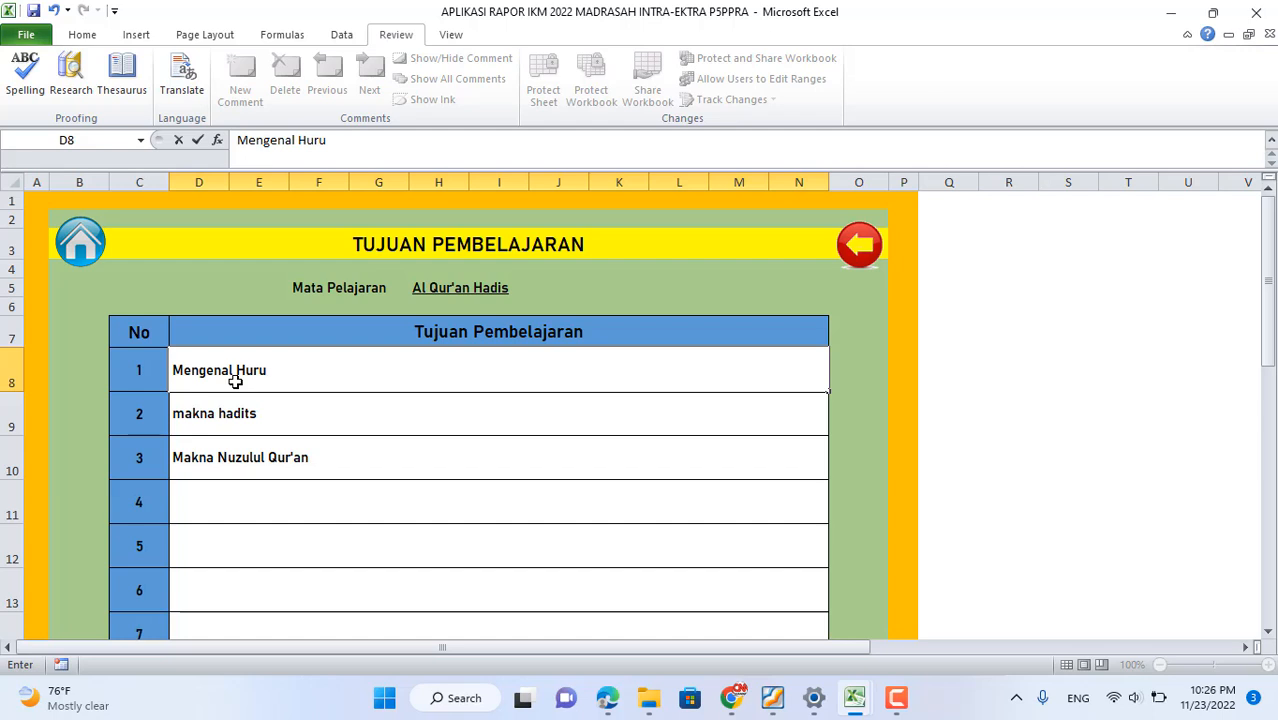
text(f Hijaiyah)
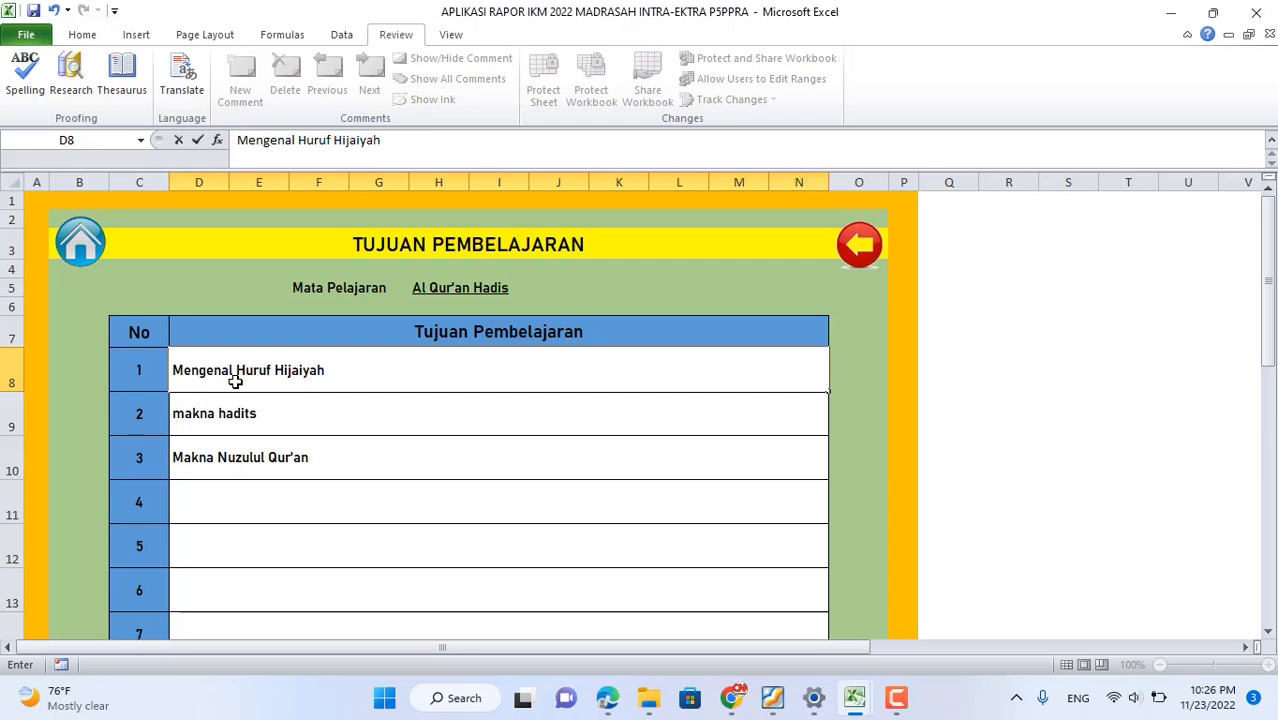
key(Return)
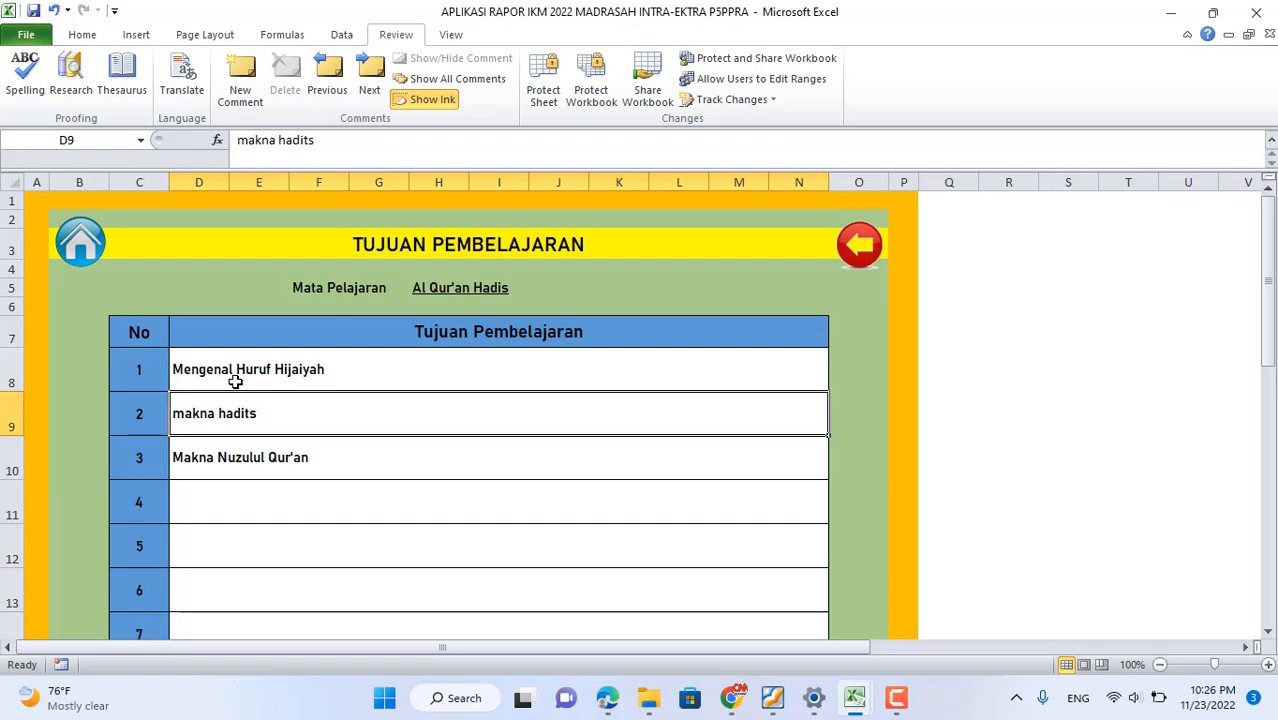
- Set Al Qur'an Hadis learning objective 2 to "Arti surah Al-Fatihah" and objective 3 to "Makna Al-Qur'an"
text(Art)
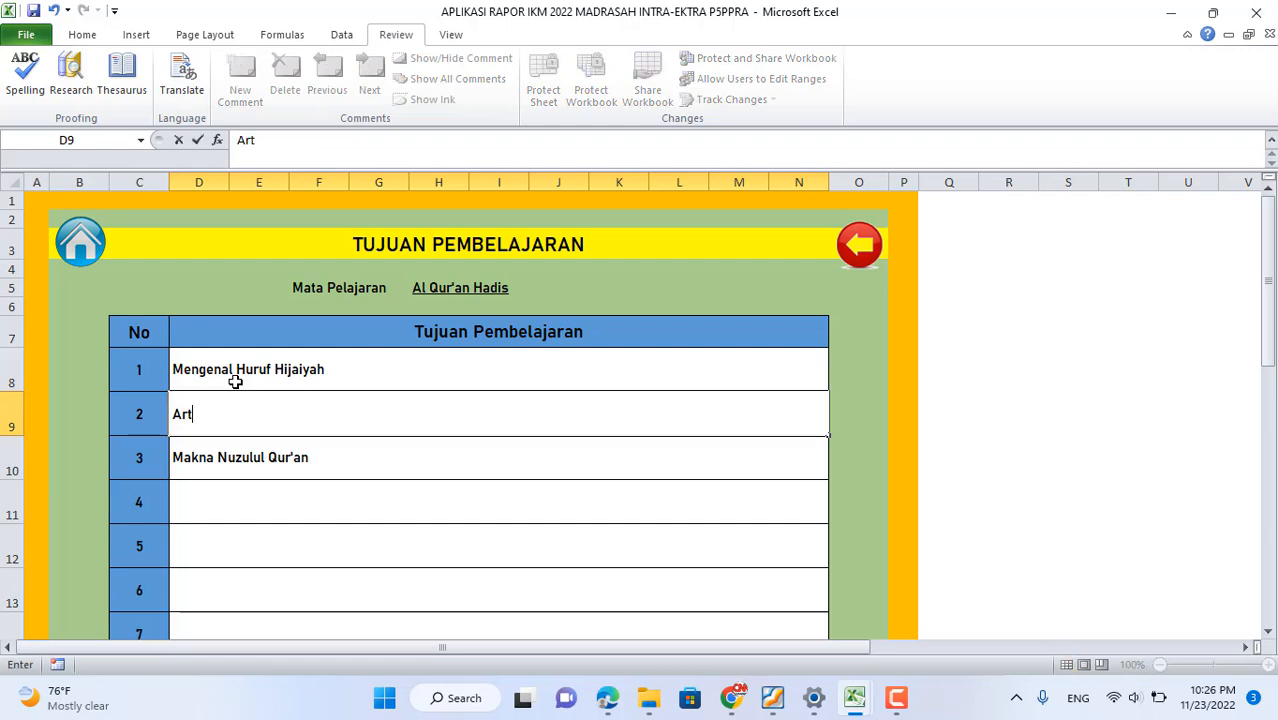
text(i surah Al-Fatihah)
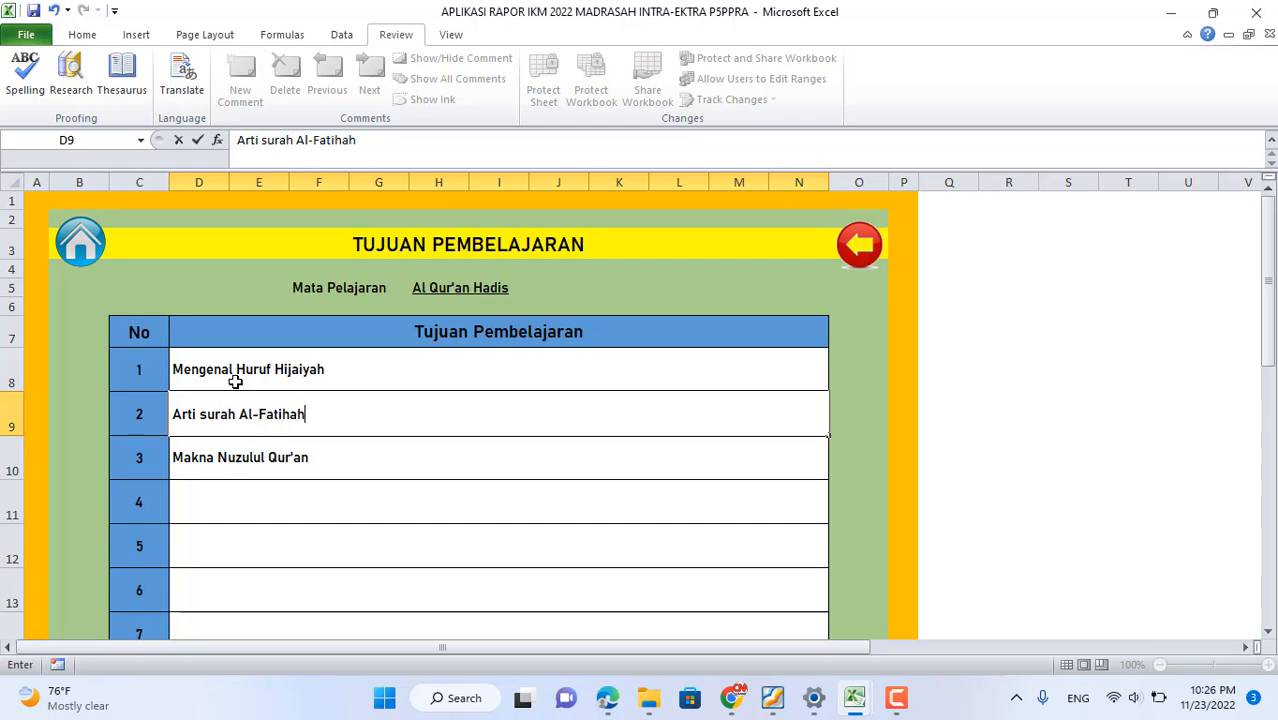
key(Return)
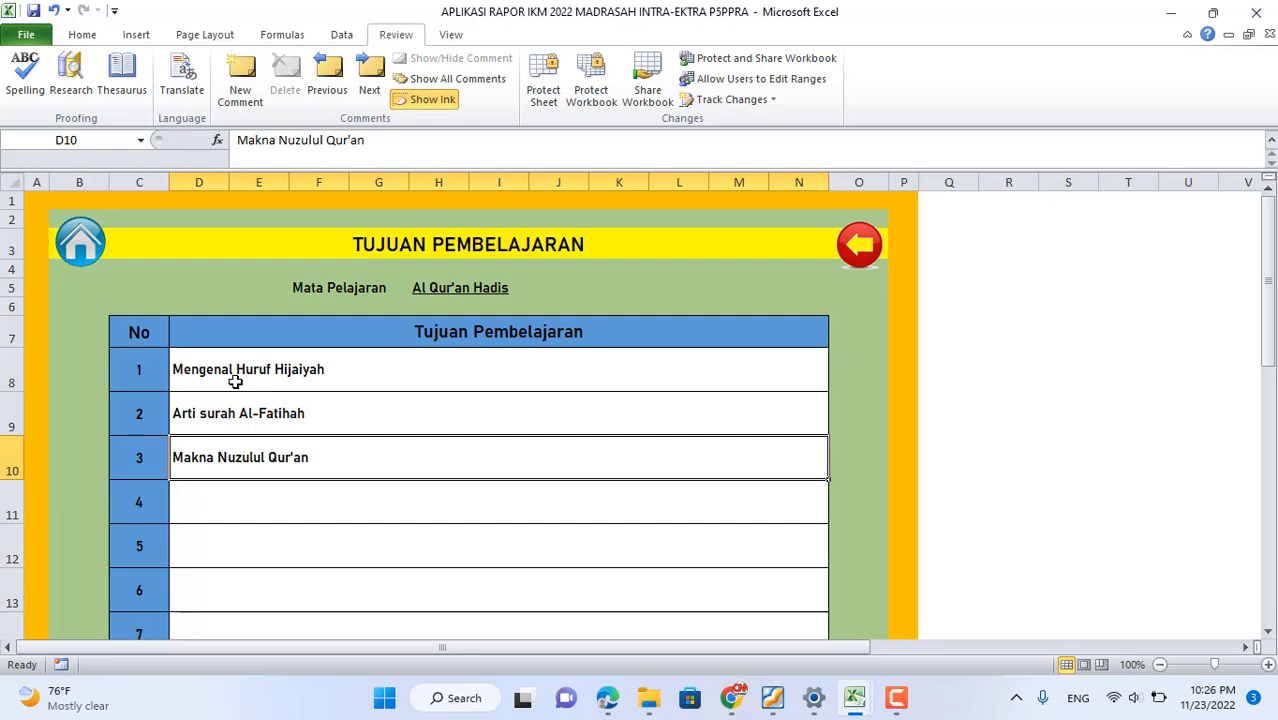
text(Makna)
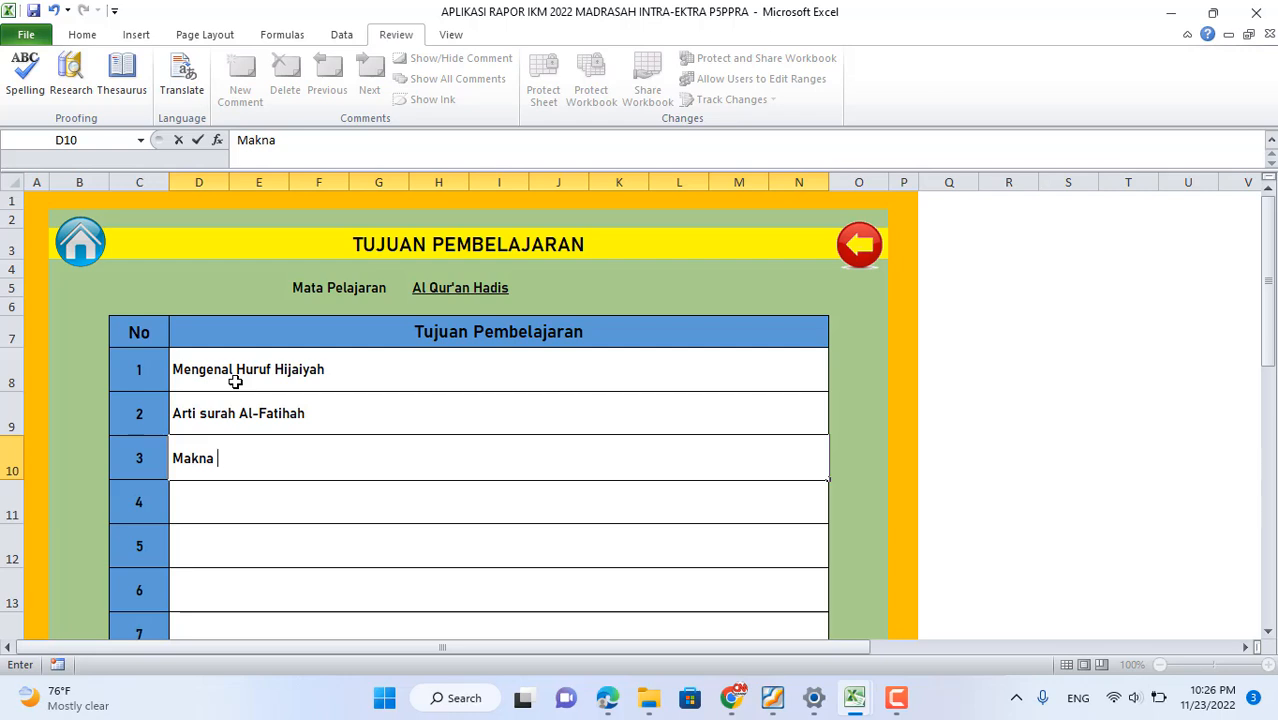
text(Al-Qur'an)
key(Return)
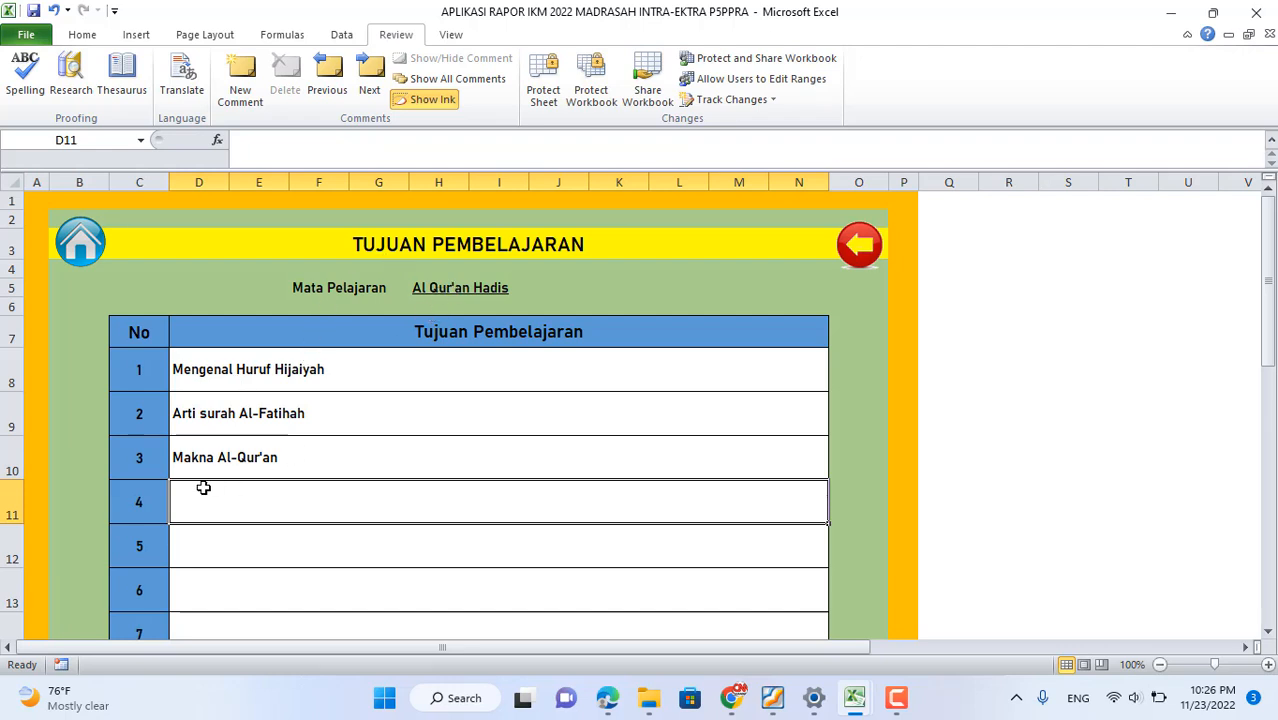
click(208, 547)
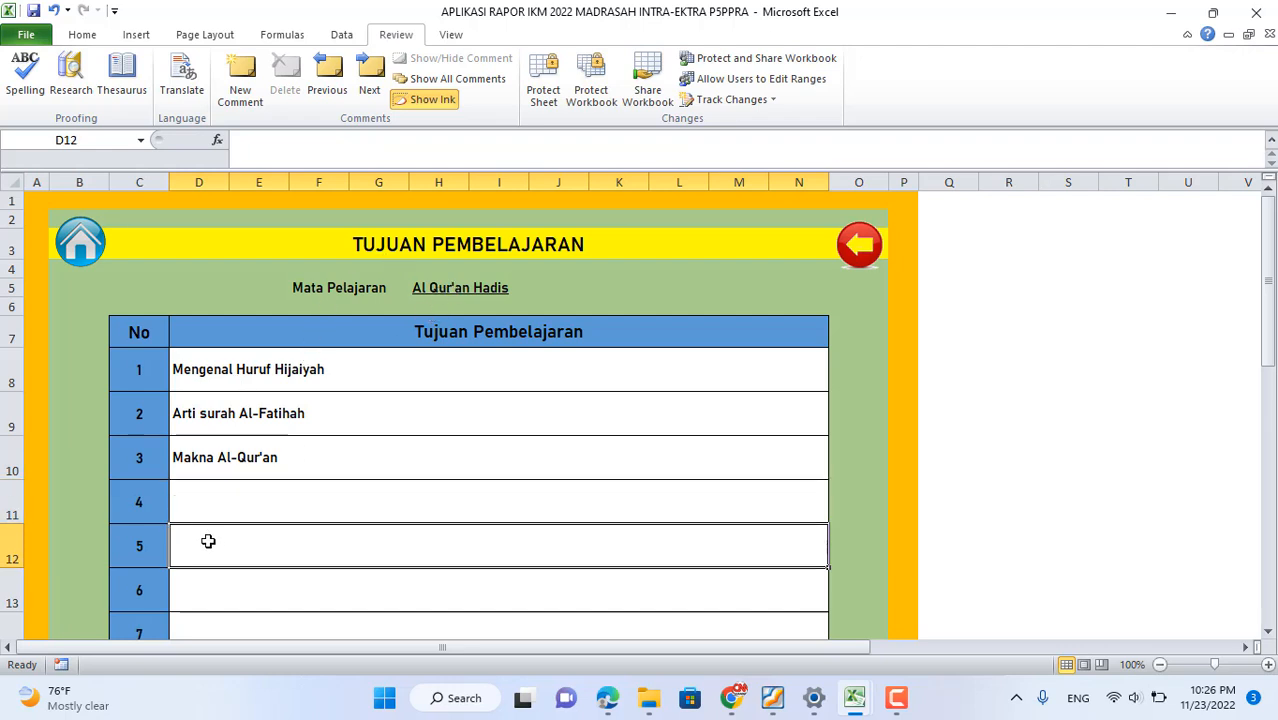
click(195, 377)
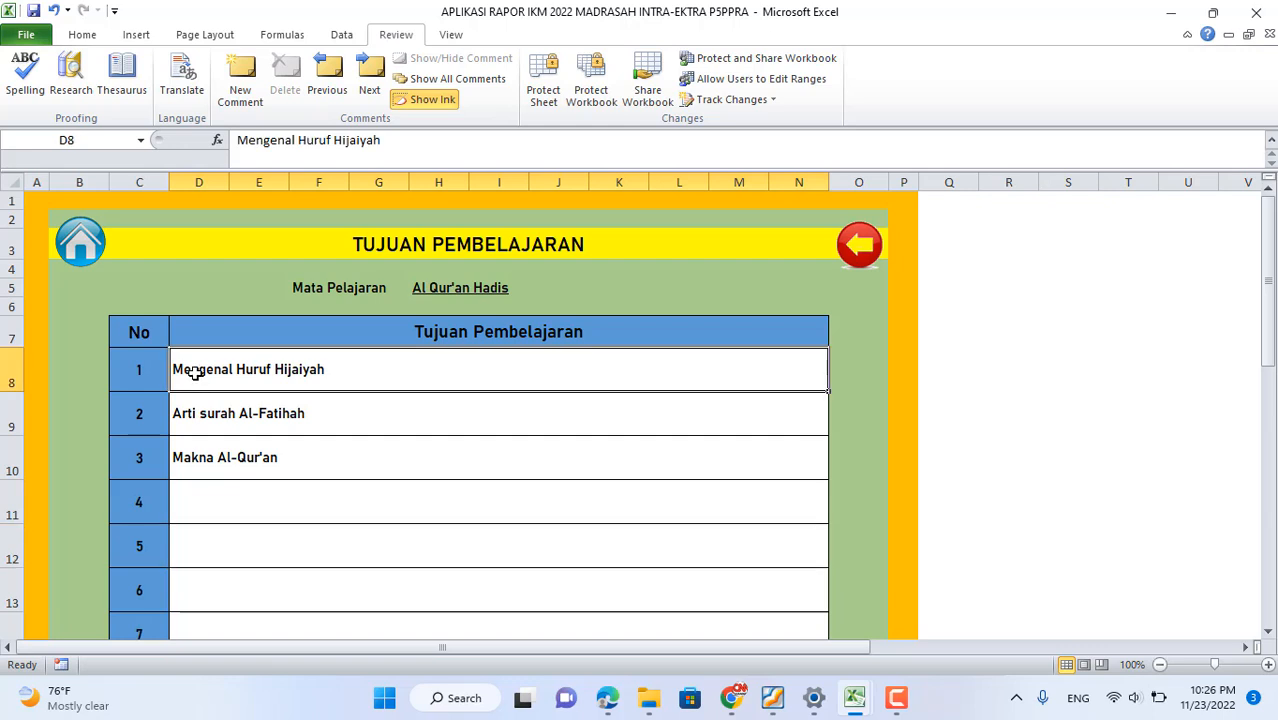
click(247, 411)
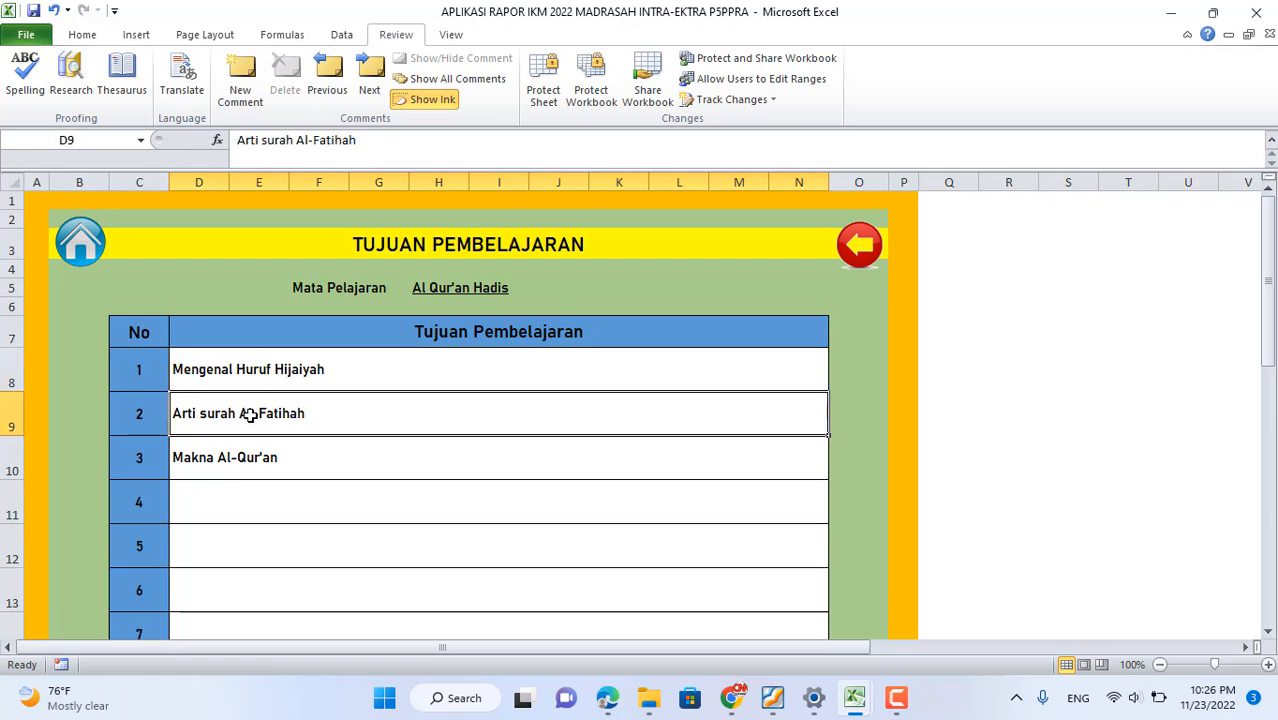
click(246, 460)
click(246, 509)
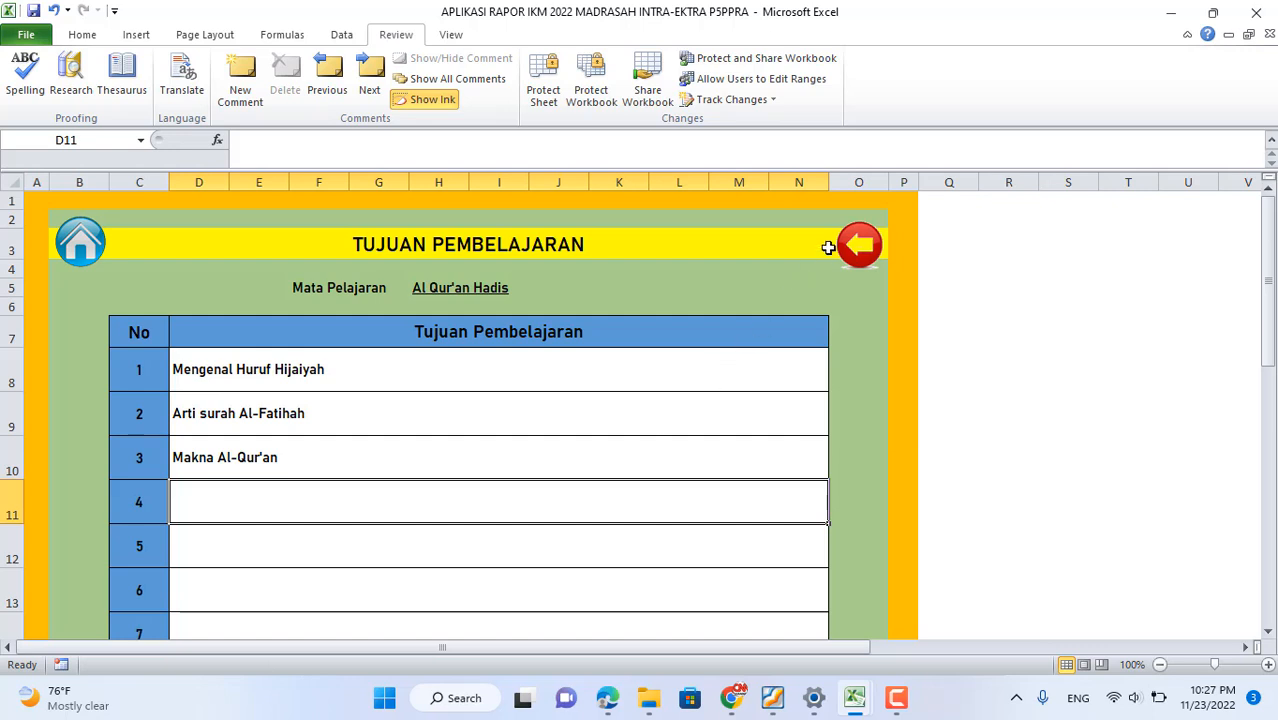
- Look through the learning objective sheets of Akidah Akhlak, Fikih, Bahasa Arab and Pendidikan Pancasila
click(857, 245)
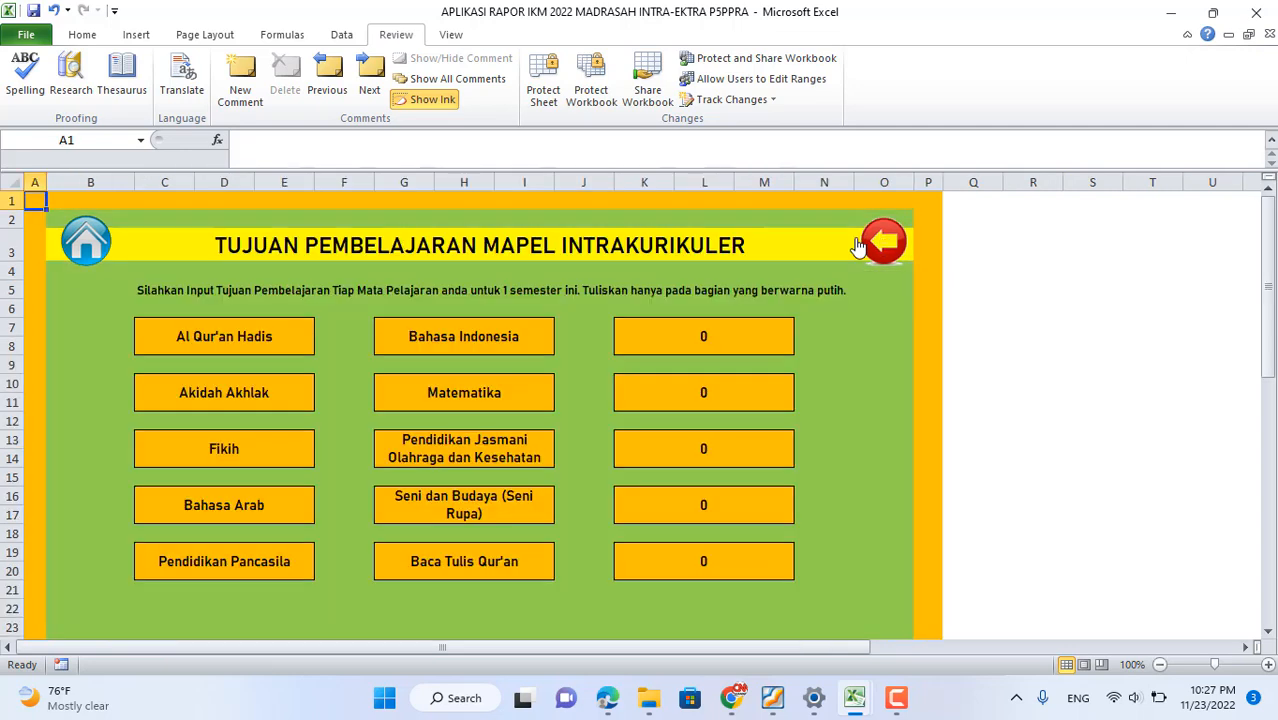
click(211, 400)
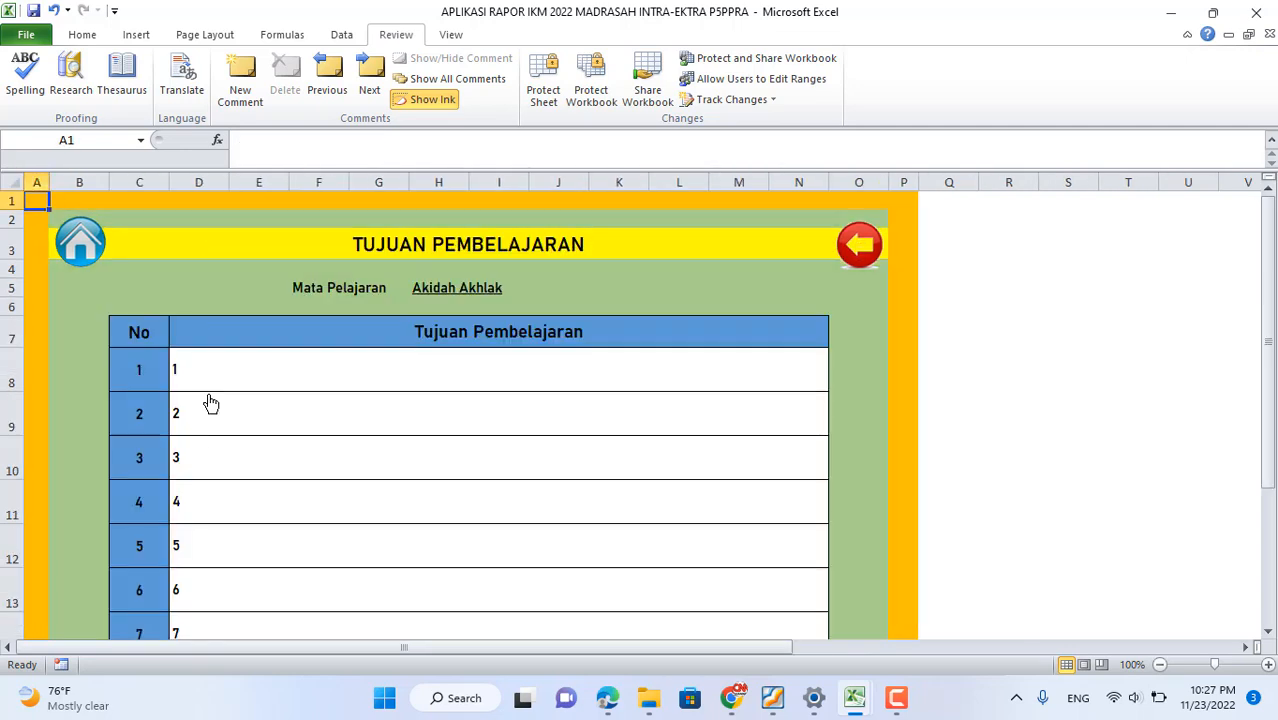
click(853, 248)
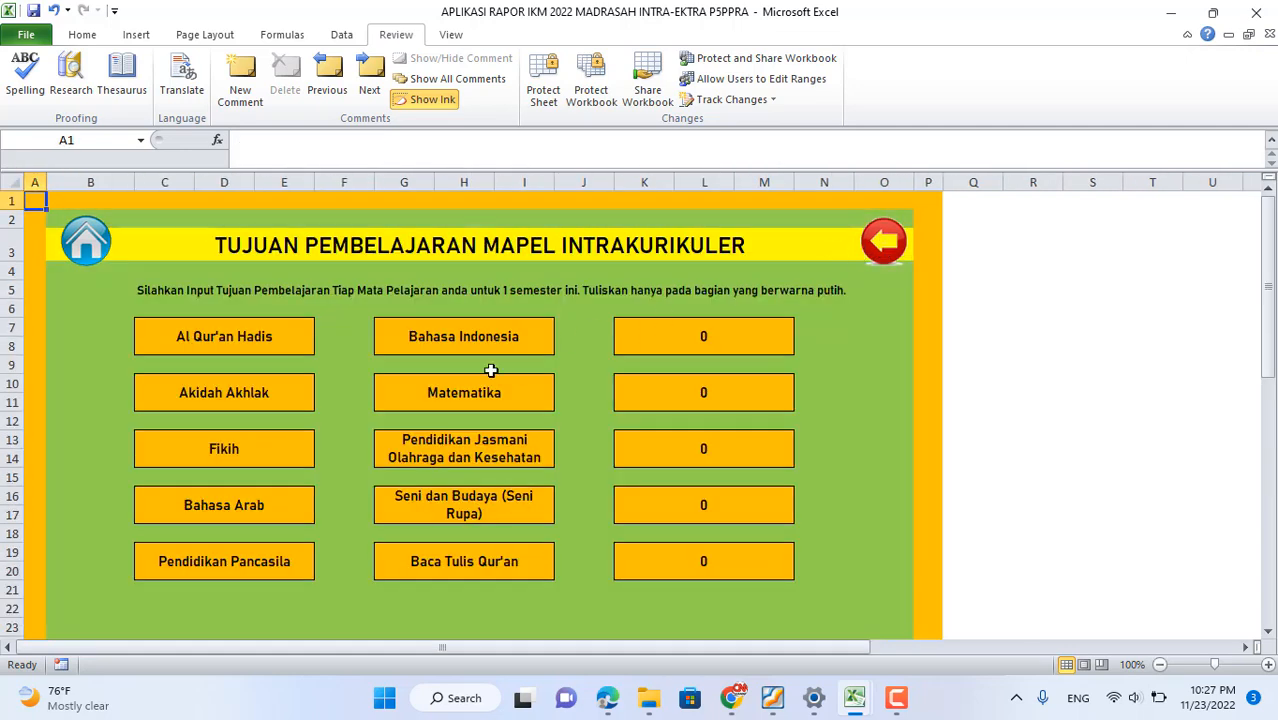
click(236, 457)
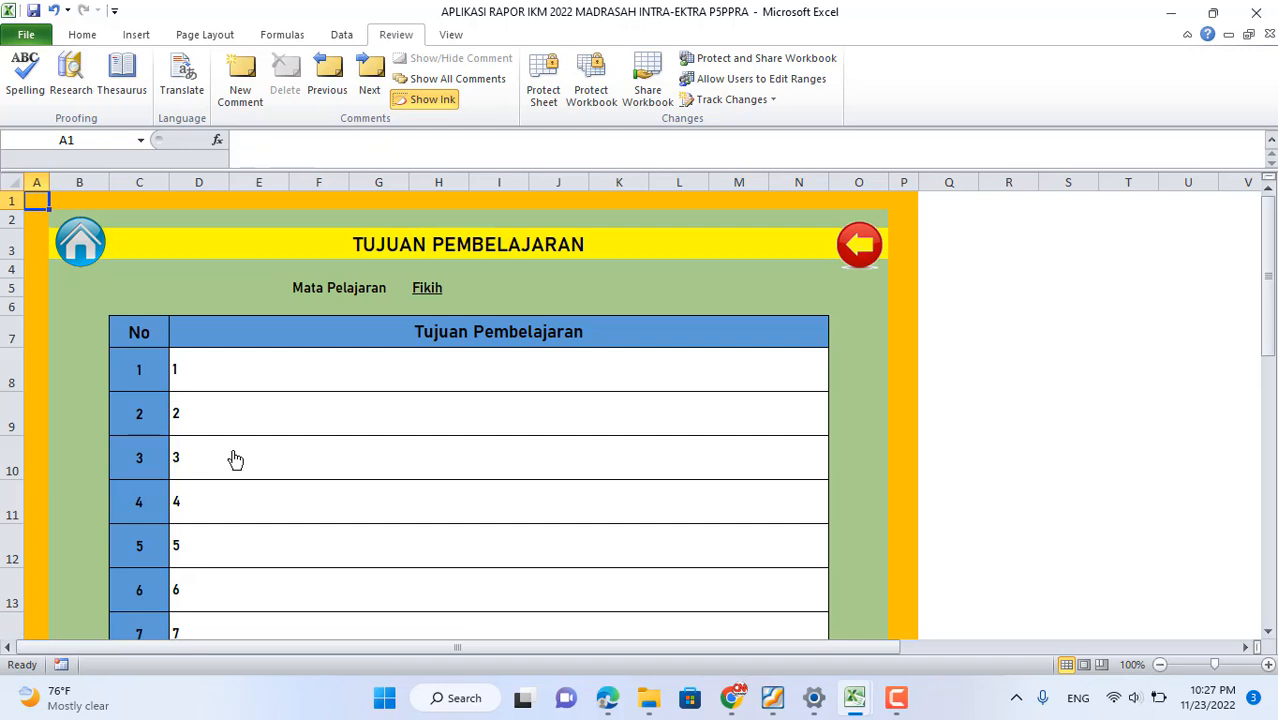
click(850, 246)
click(190, 510)
drag(197, 371, 225, 579)
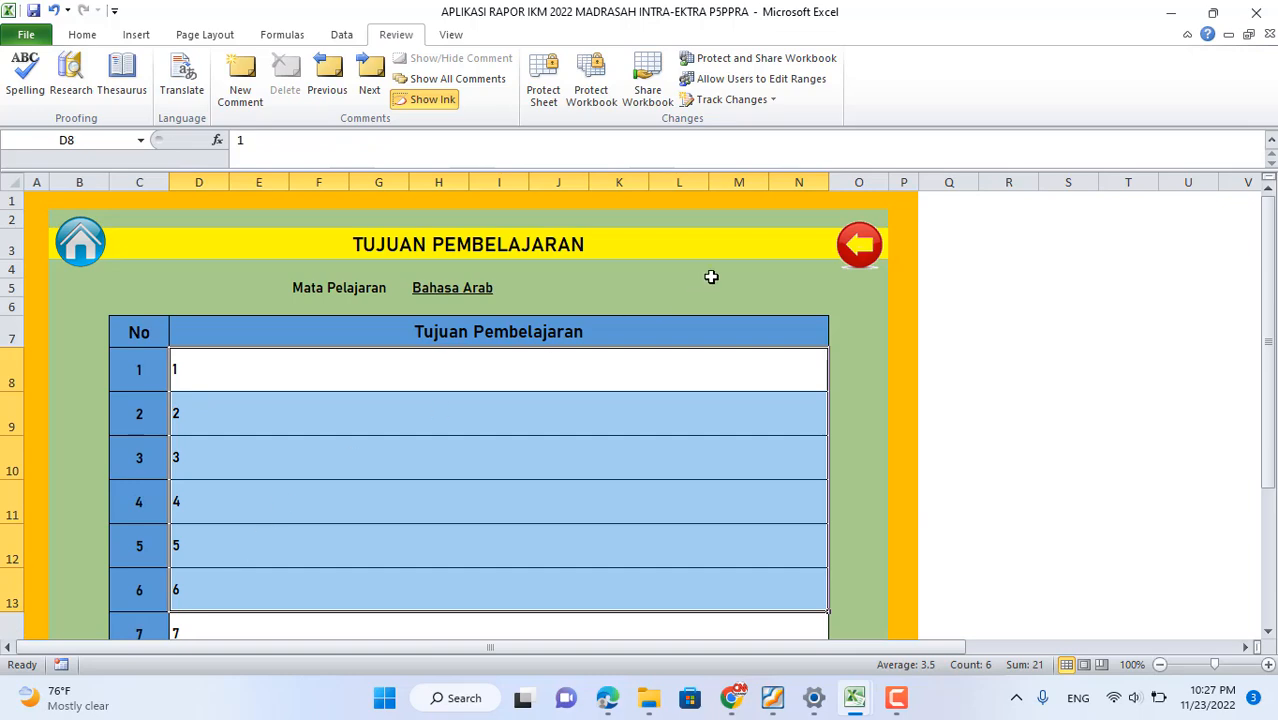
click(858, 255)
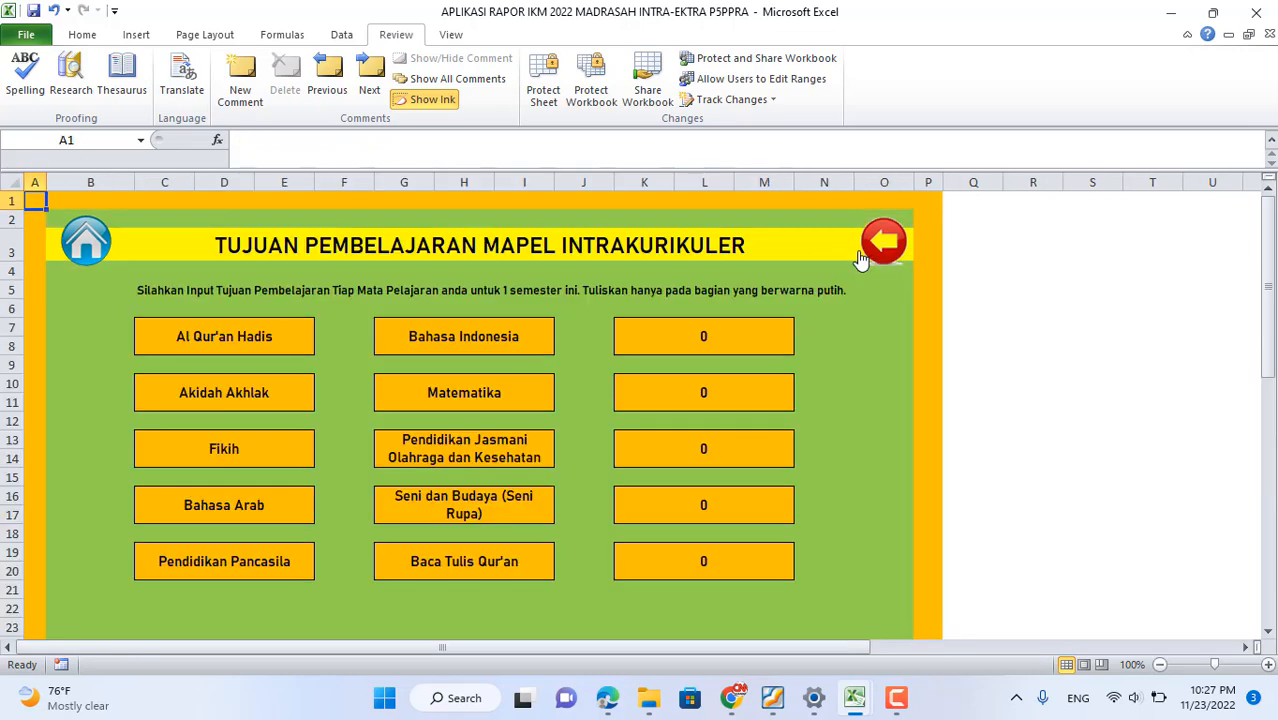
click(258, 566)
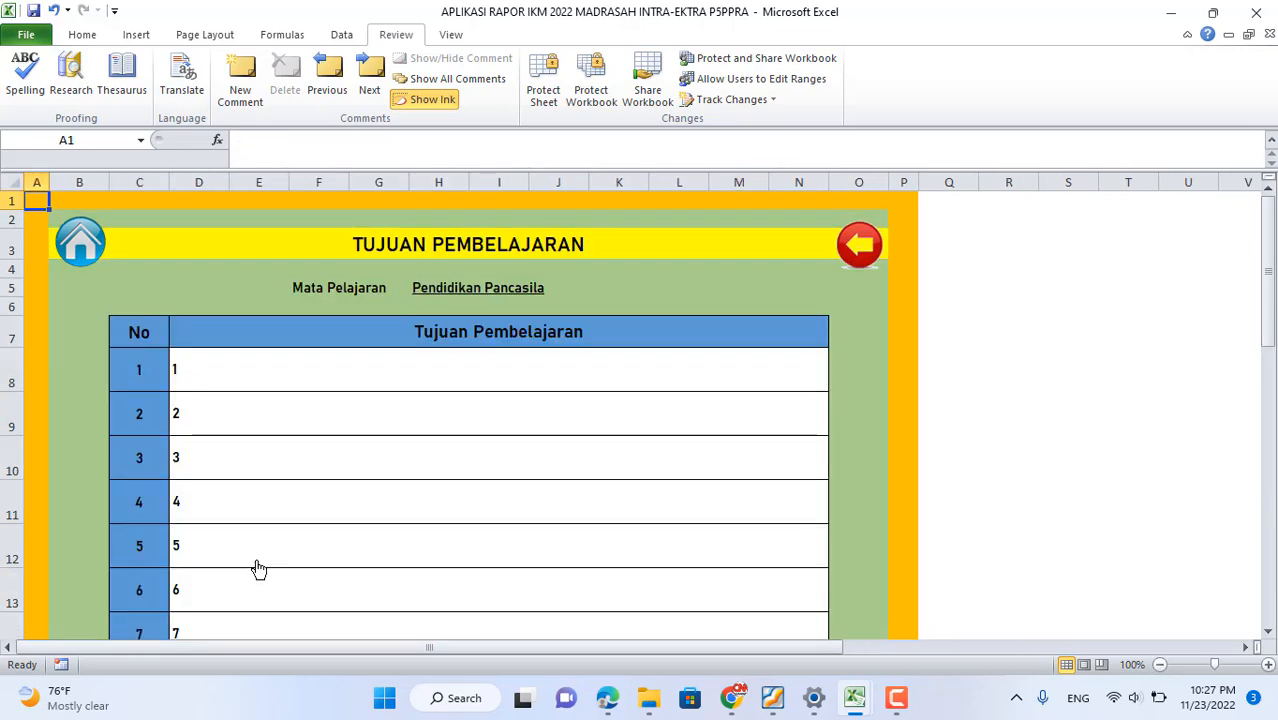
- Look through the learning objective sheets of Bahasa Indonesia, Matematika, Pendidikan Jasmani Olahraga dan Kesehatan, Seni dan Budaya (Seni Rupa) and Baca Tulis Qur'an
click(848, 252)
click(476, 348)
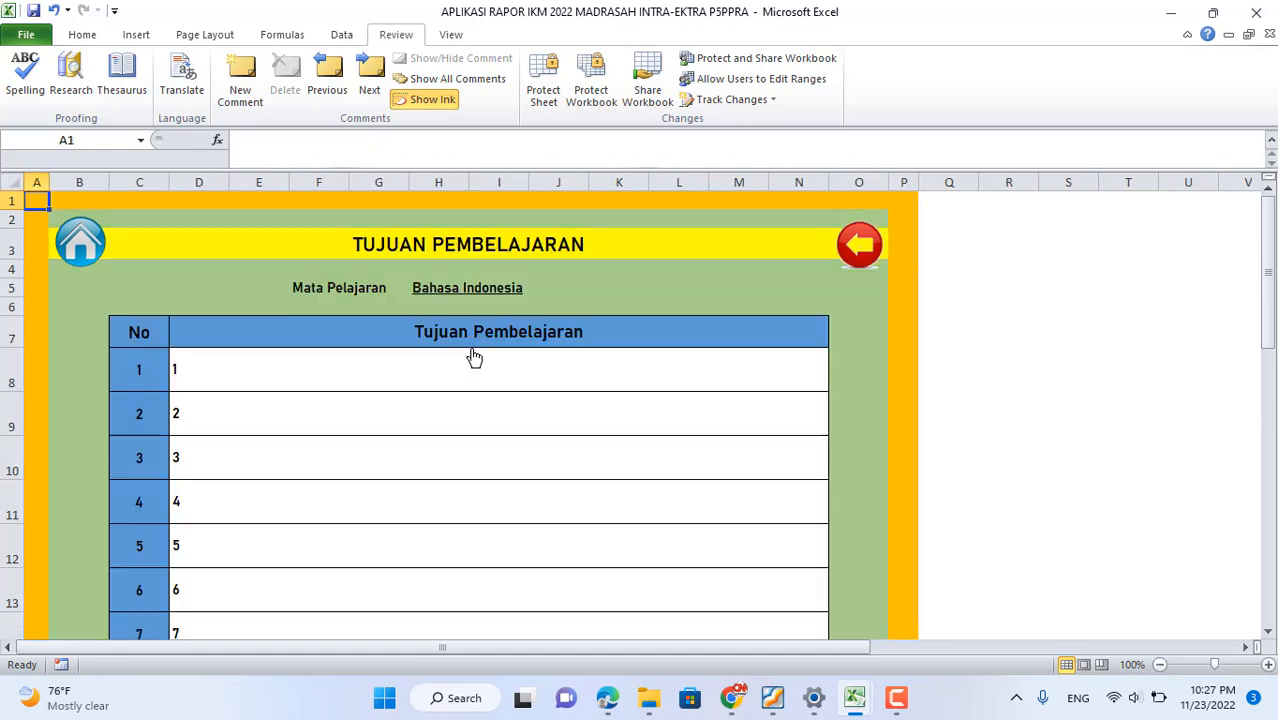
click(868, 258)
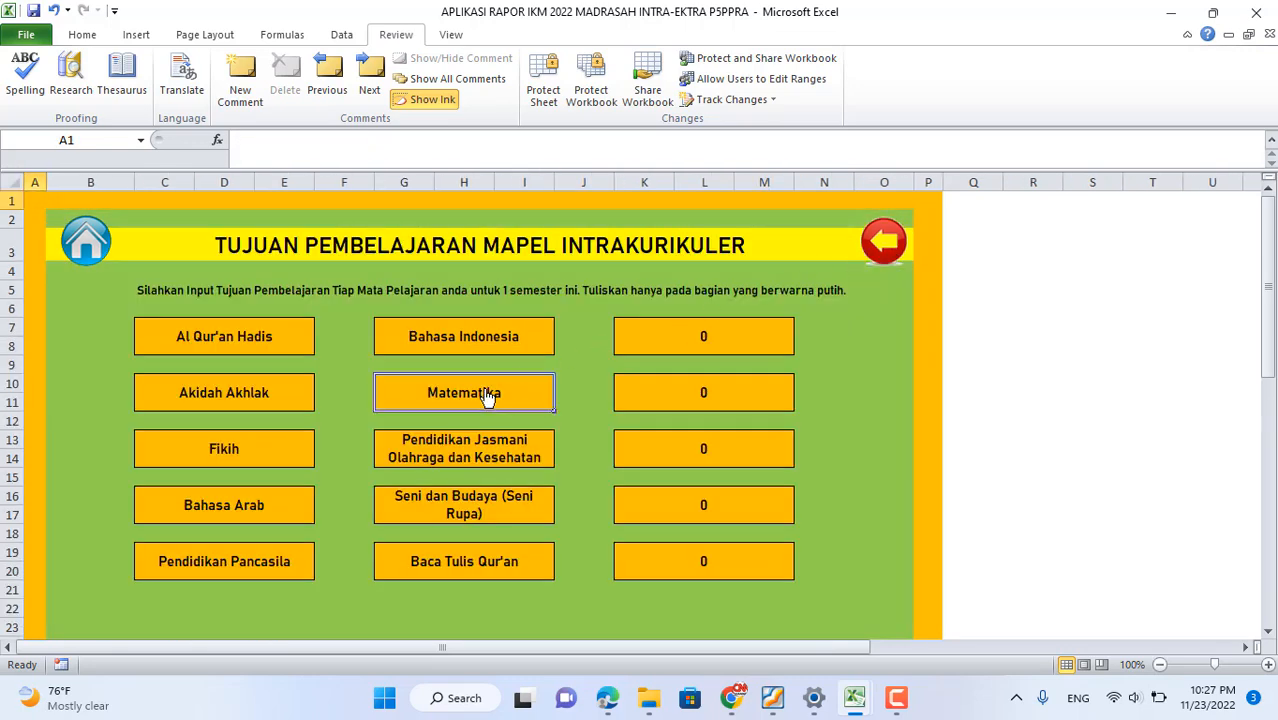
click(486, 392)
click(859, 256)
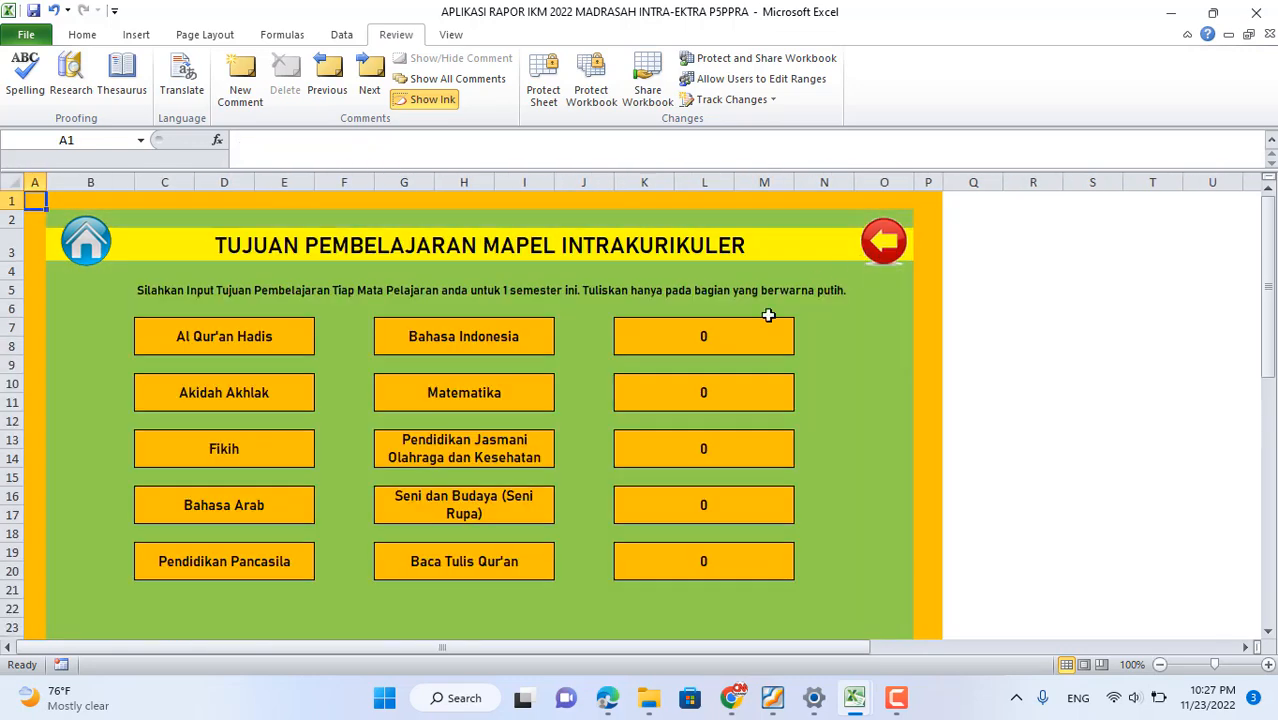
click(469, 457)
click(852, 254)
click(468, 507)
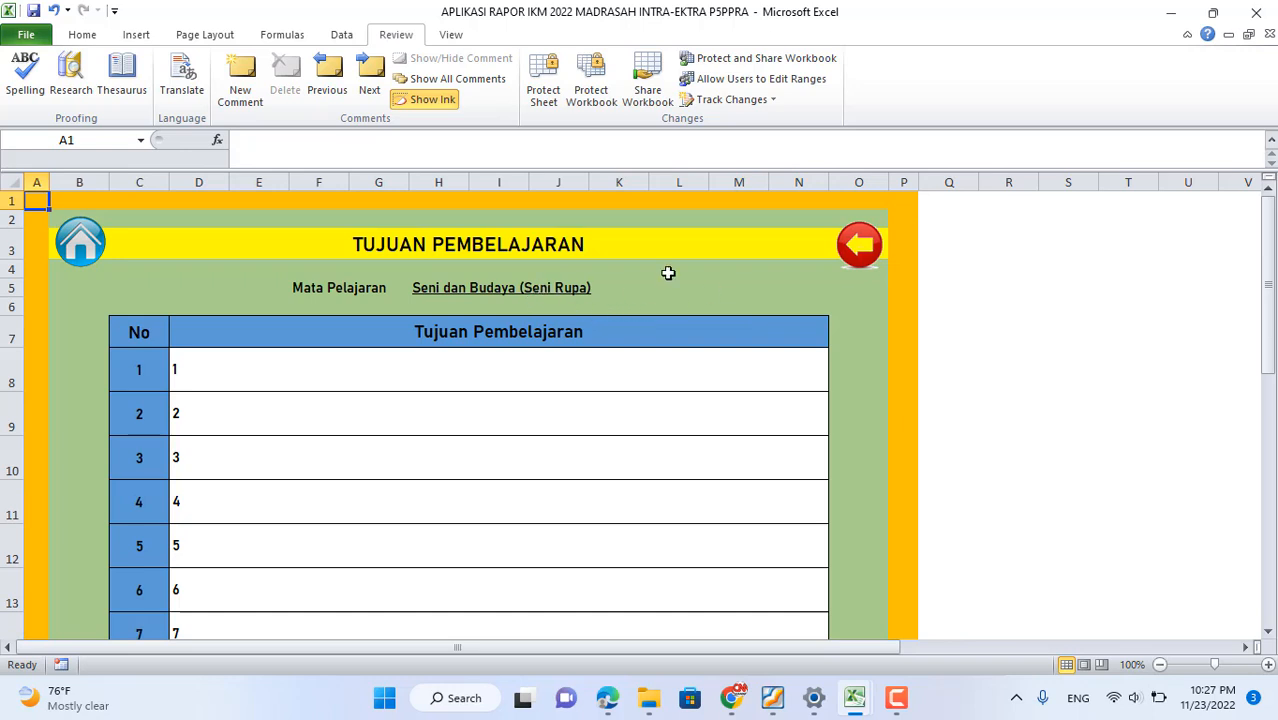
click(853, 243)
click(467, 562)
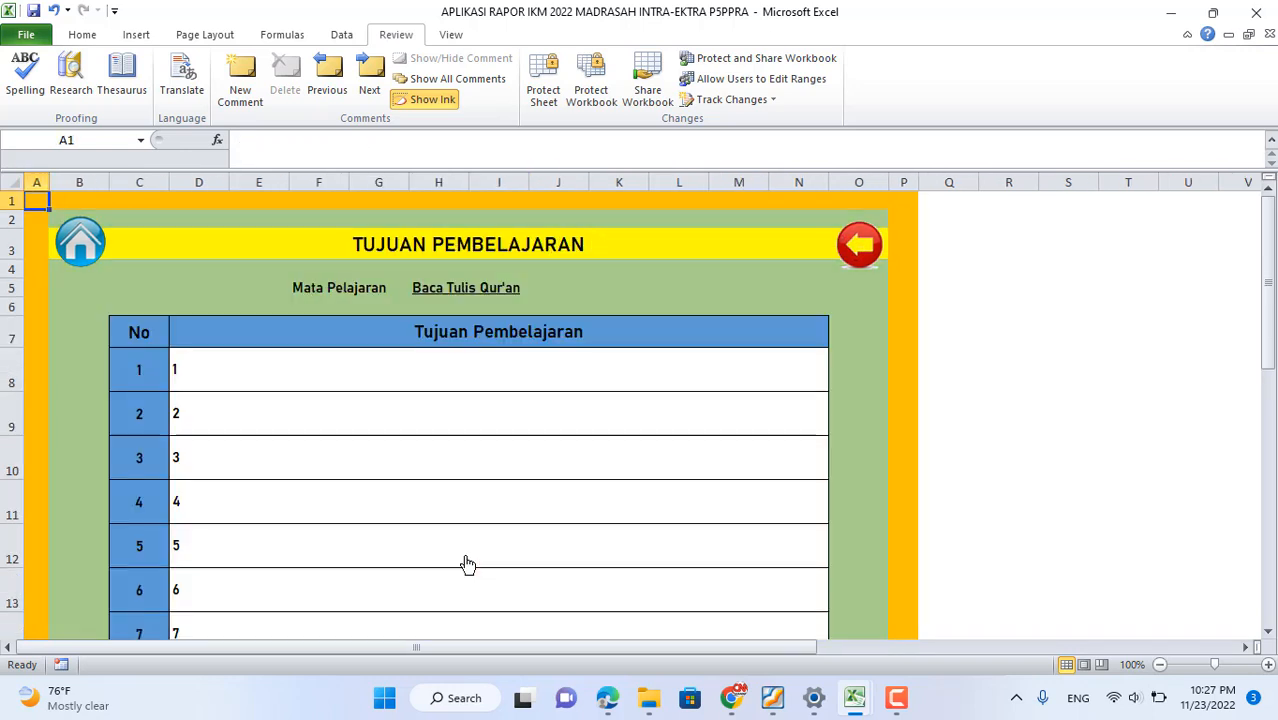
click(860, 248)
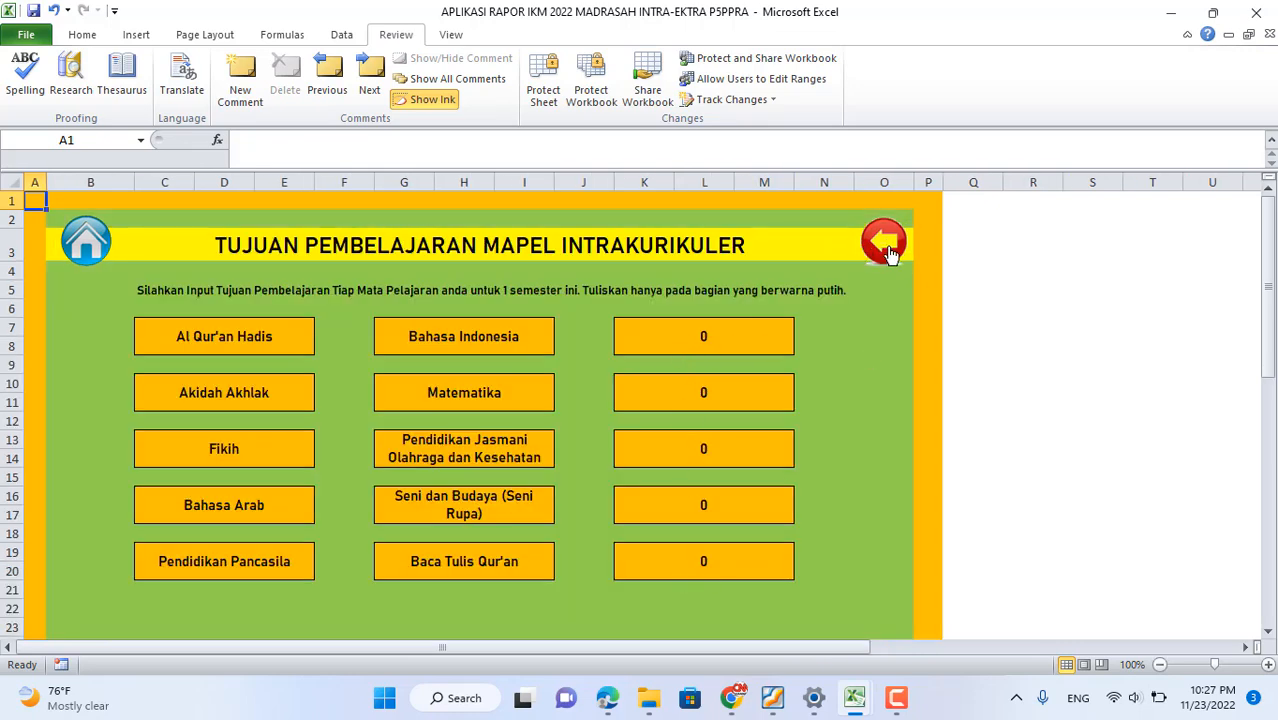
- Open the Lingkup Materi sheet for Al Qur'an Hadis and set item 1 to "Huruf Hijaiyah"
click(883, 250)
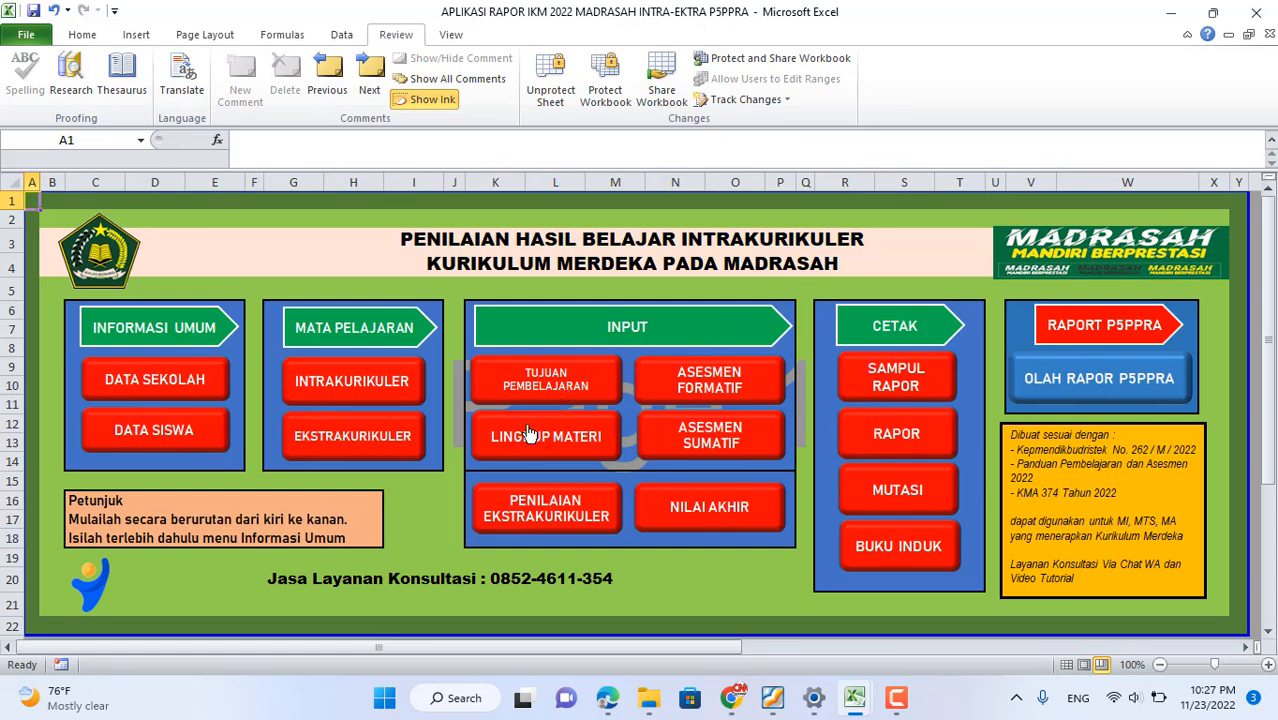
click(562, 438)
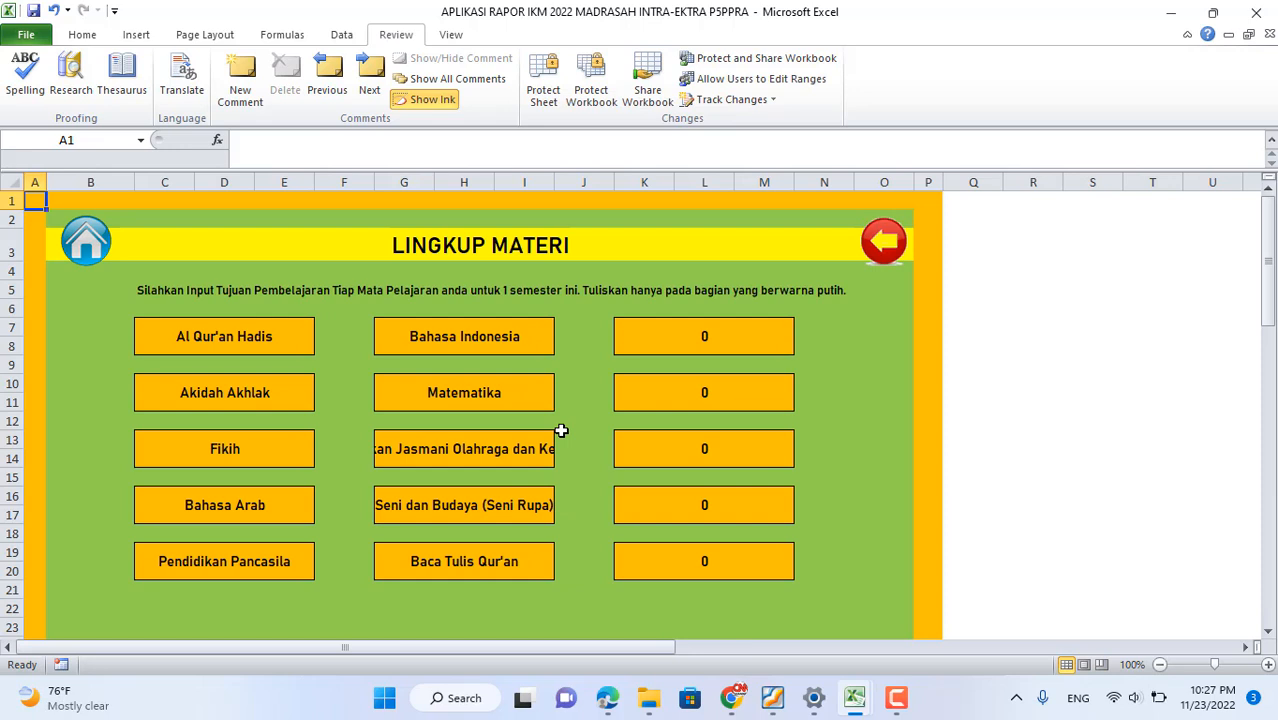
click(187, 341)
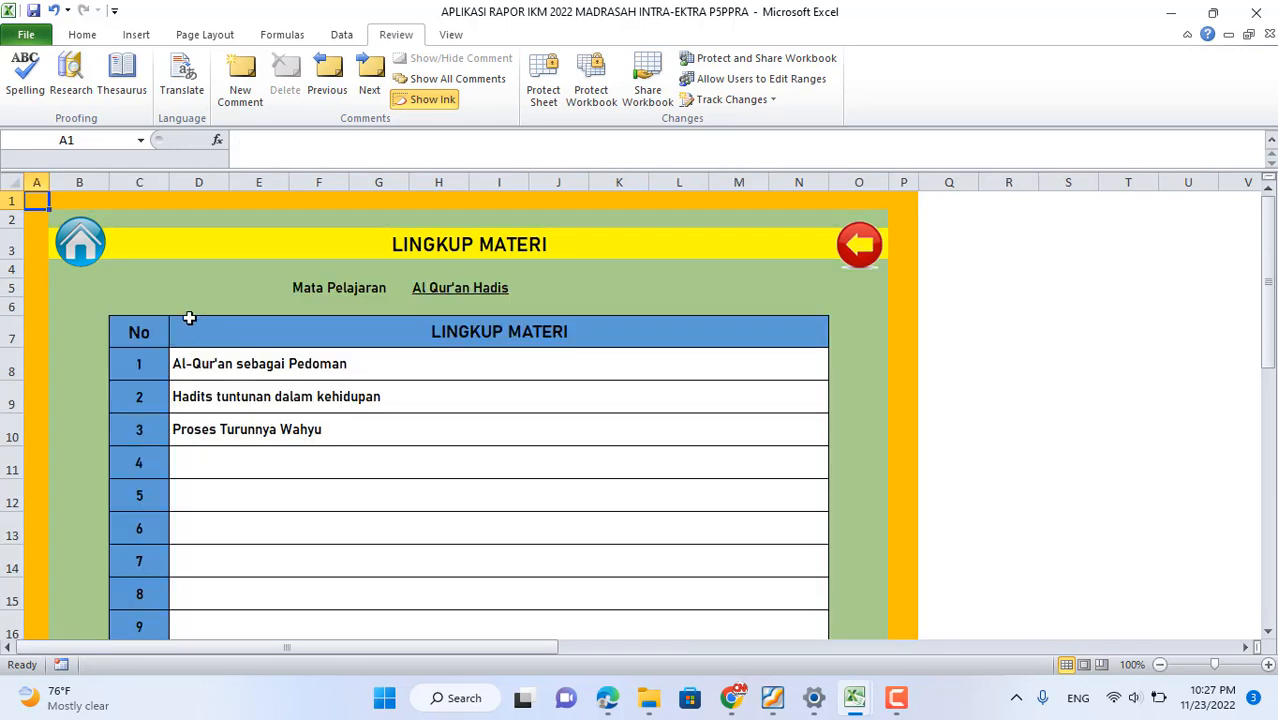
click(243, 369)
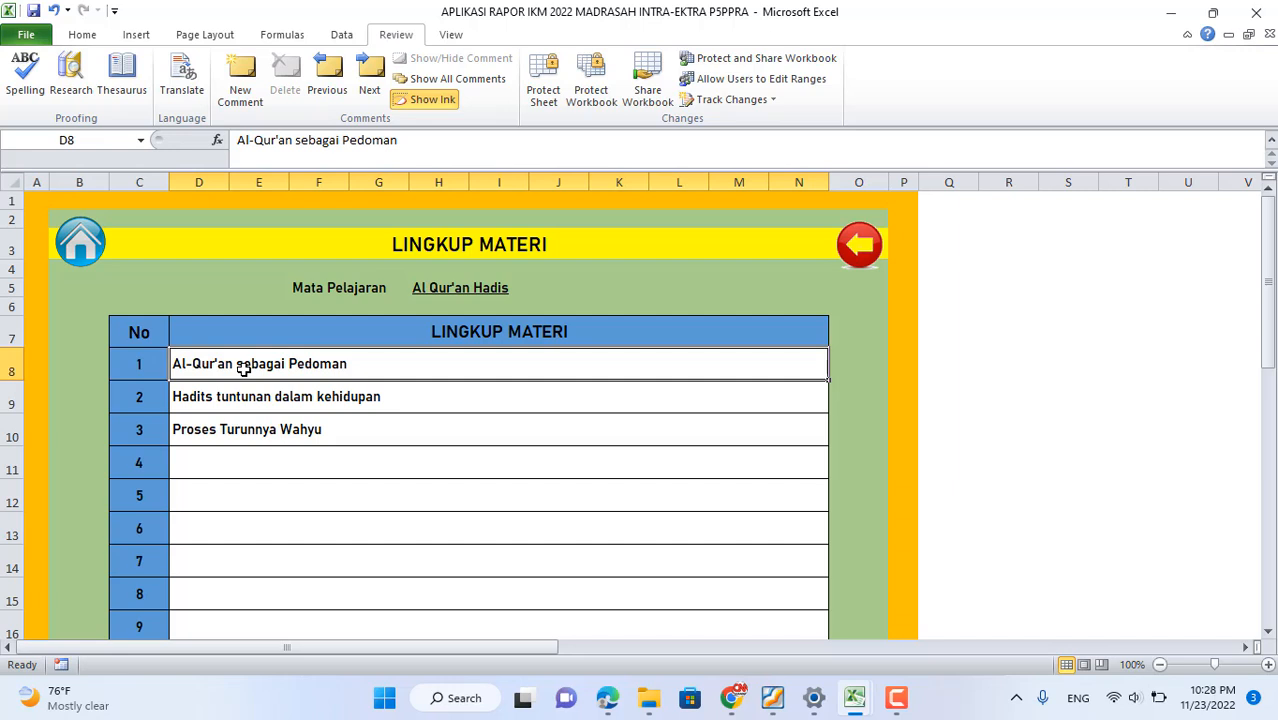
text(Huruf Hijaiyah)
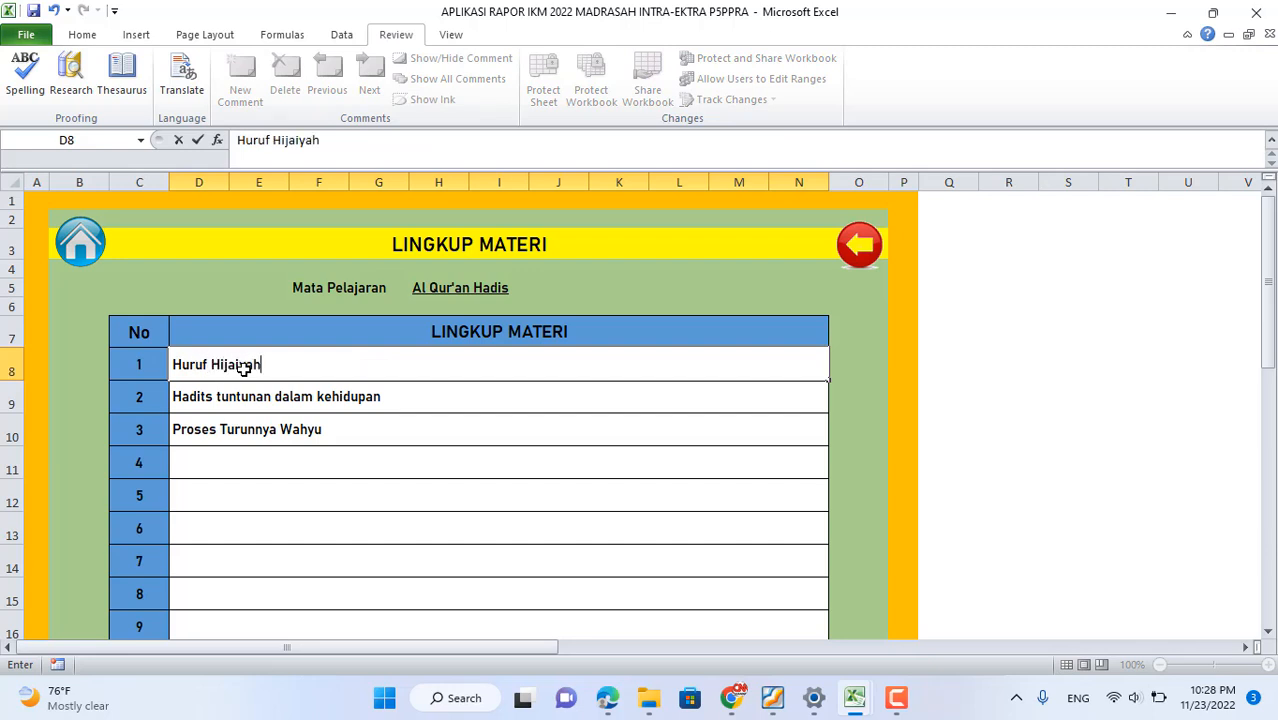
key(Return)
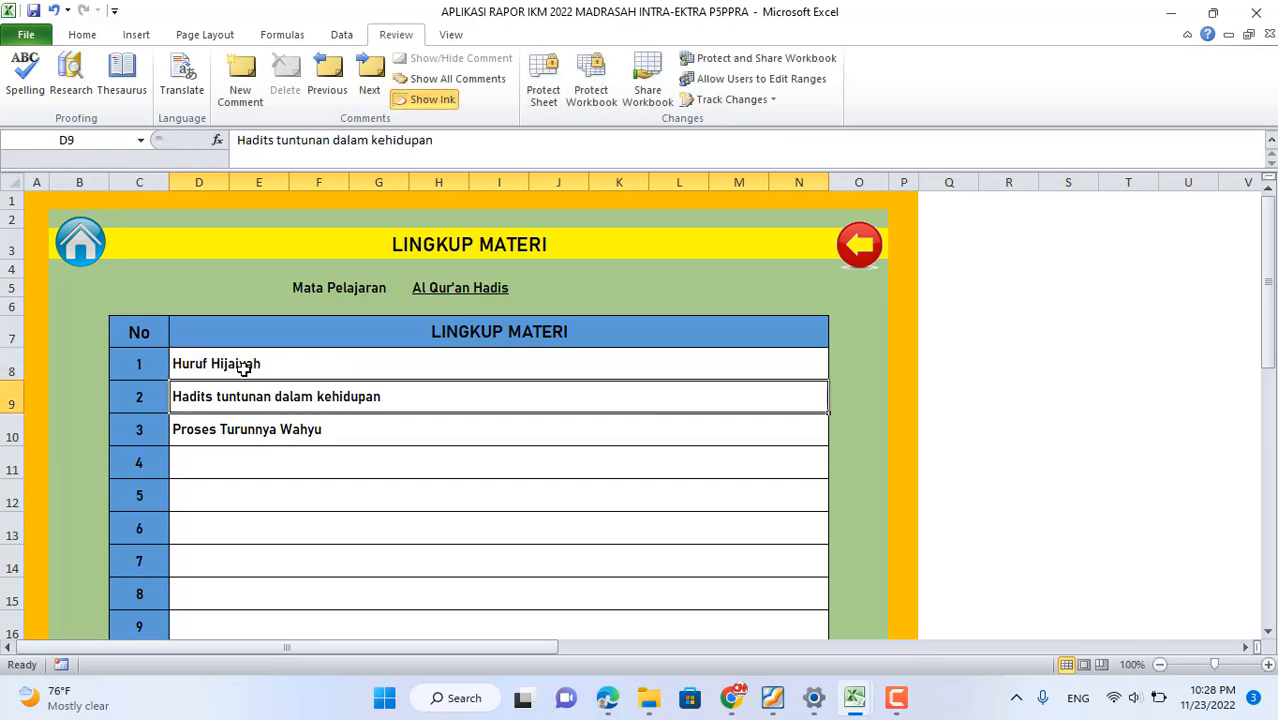
- Set Al Qur'an Hadis Lingkup Materi item 2 to "Surah Al-Fatihah" and item 3 to "Pengertian Al-Qur'an"
text(Surah Al-F)
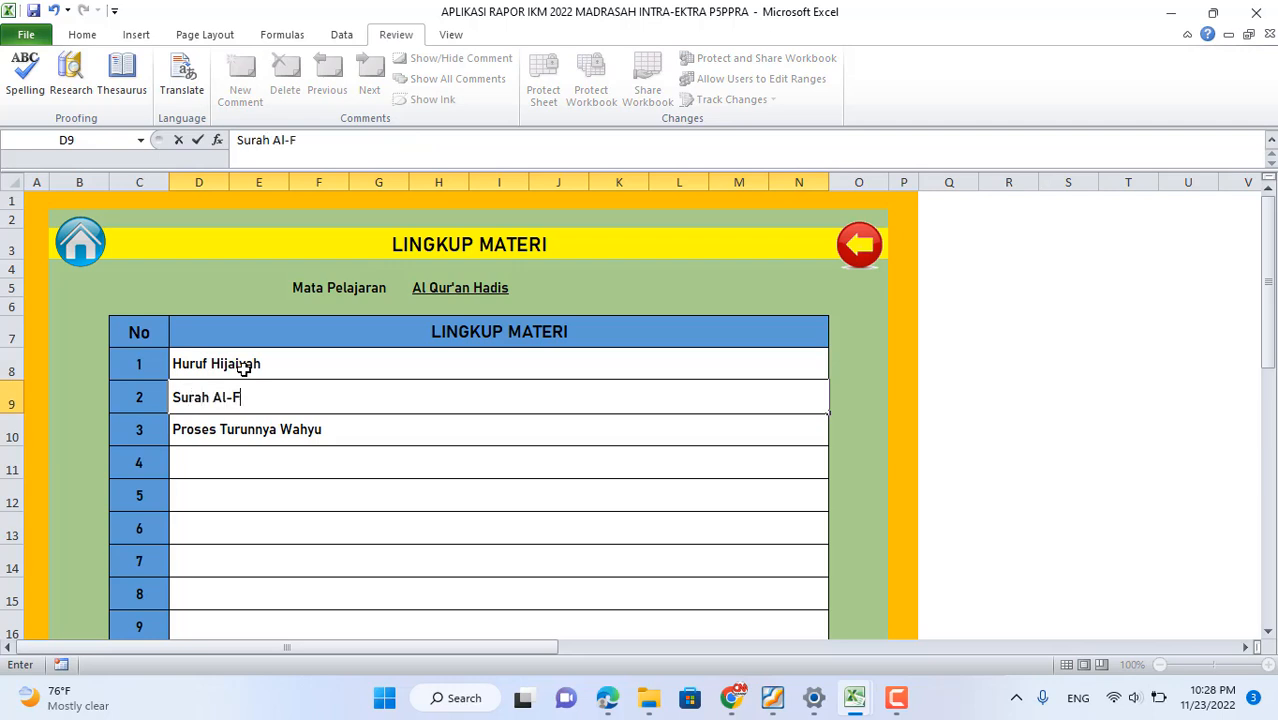
text(atihah)
key(Return)
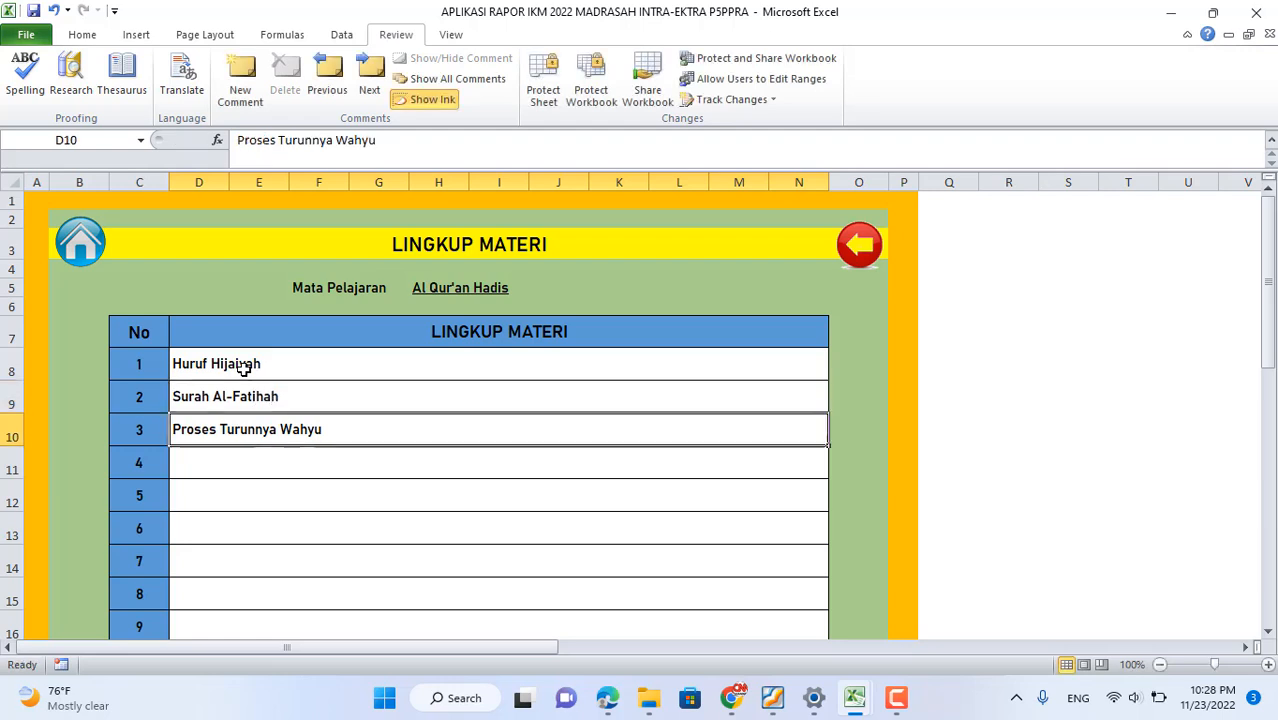
text(Pengertia )
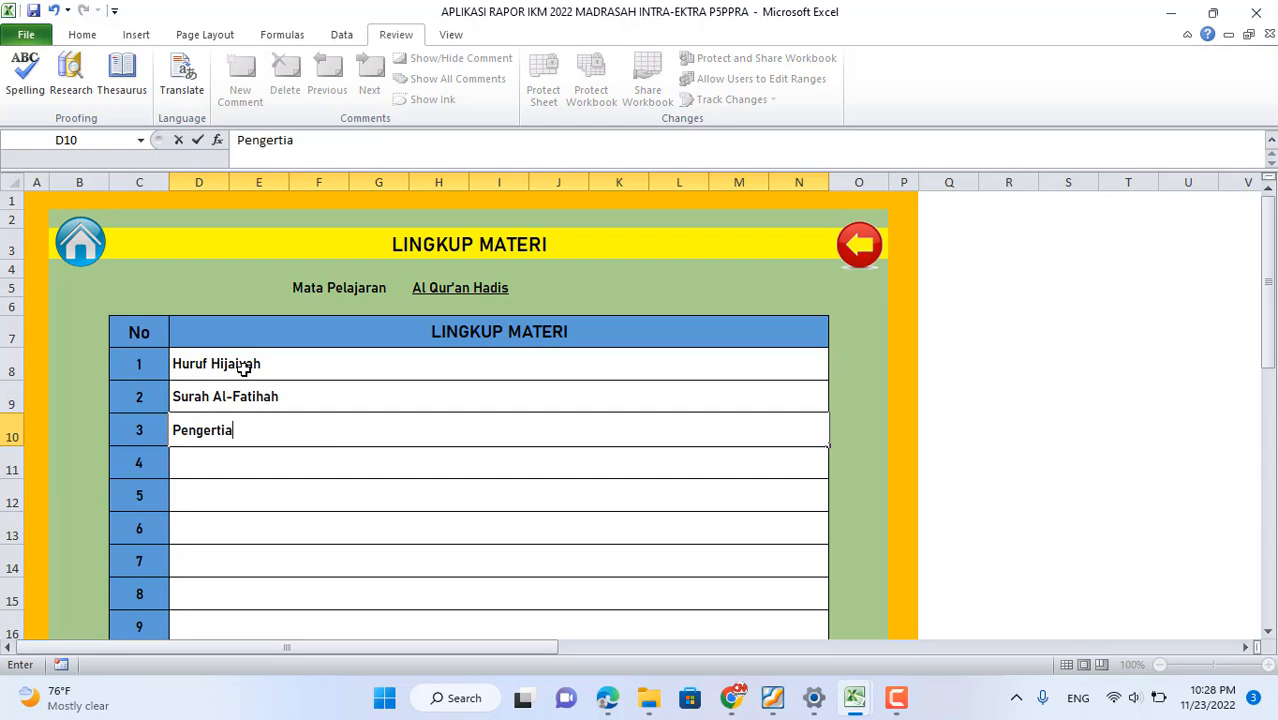
text(n Al-Qur'an)
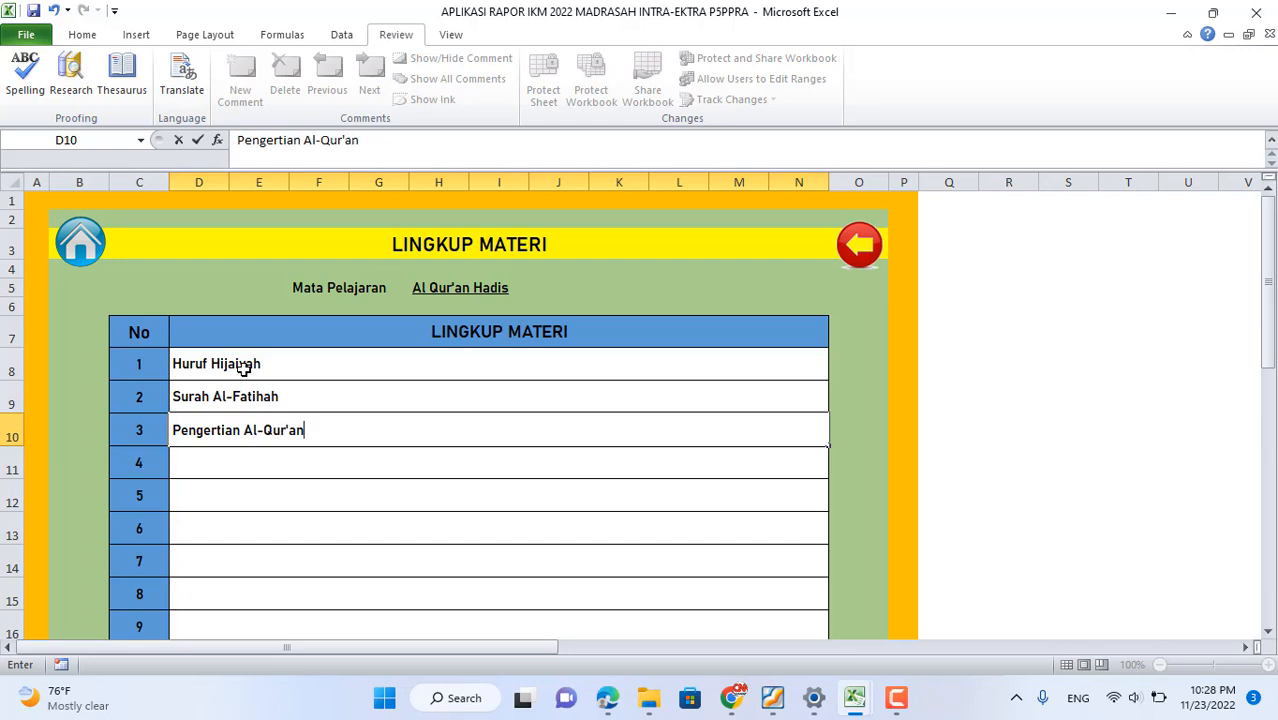
key(Return)
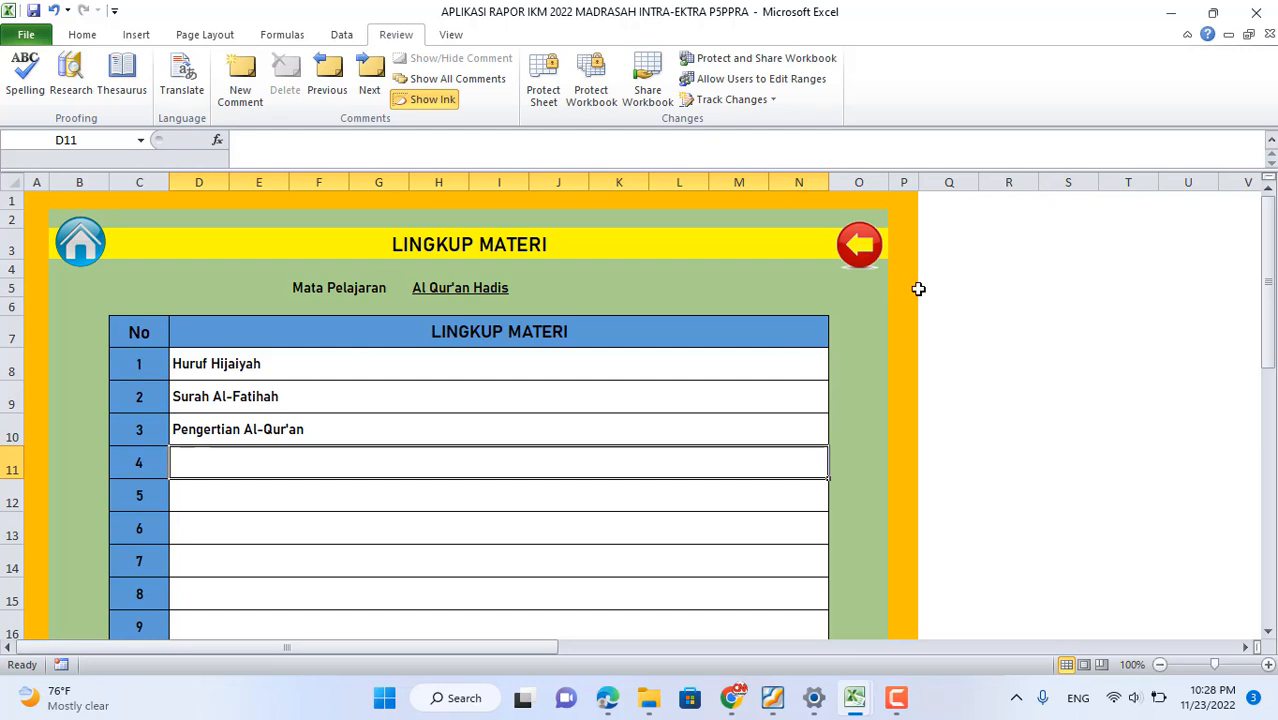
- Look through the Lingkup Materi sheets of Akidah Akhlak, Fikih, Bahasa Arab, Pendidikan Pancasila, Bahasa Indonesia, Matematika and Baca Tulis Qur'an
click(860, 258)
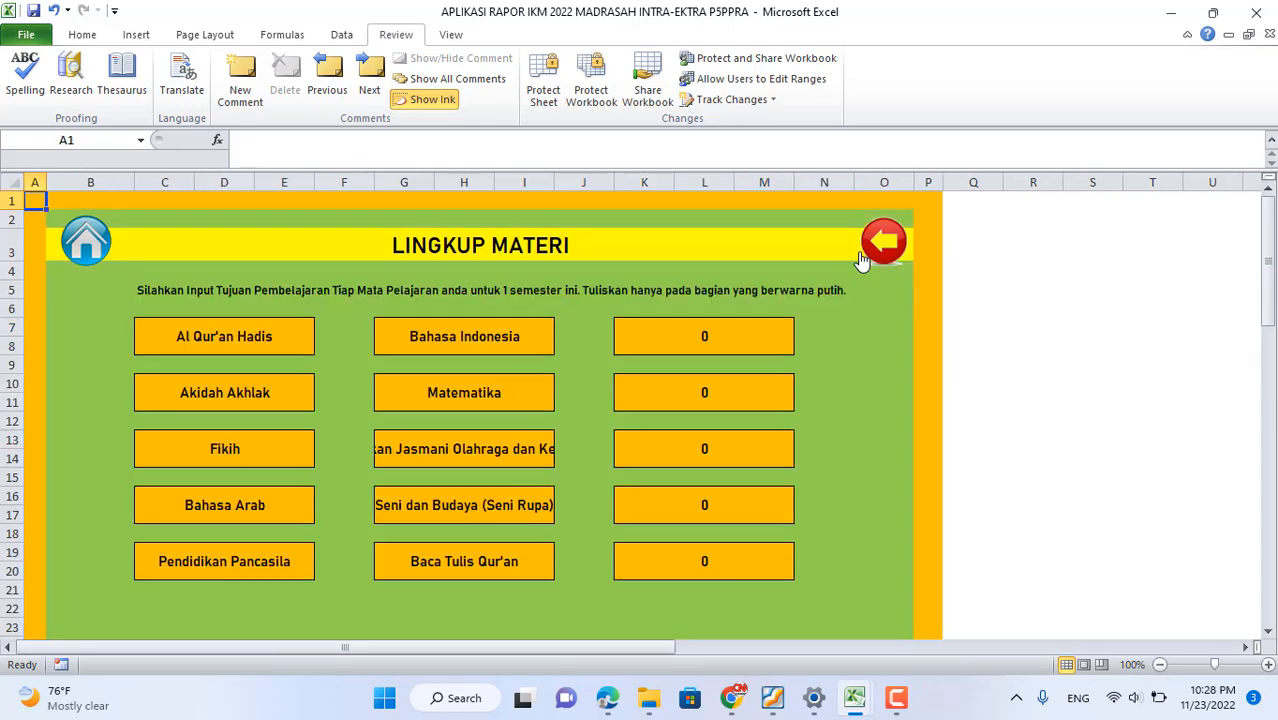
click(222, 400)
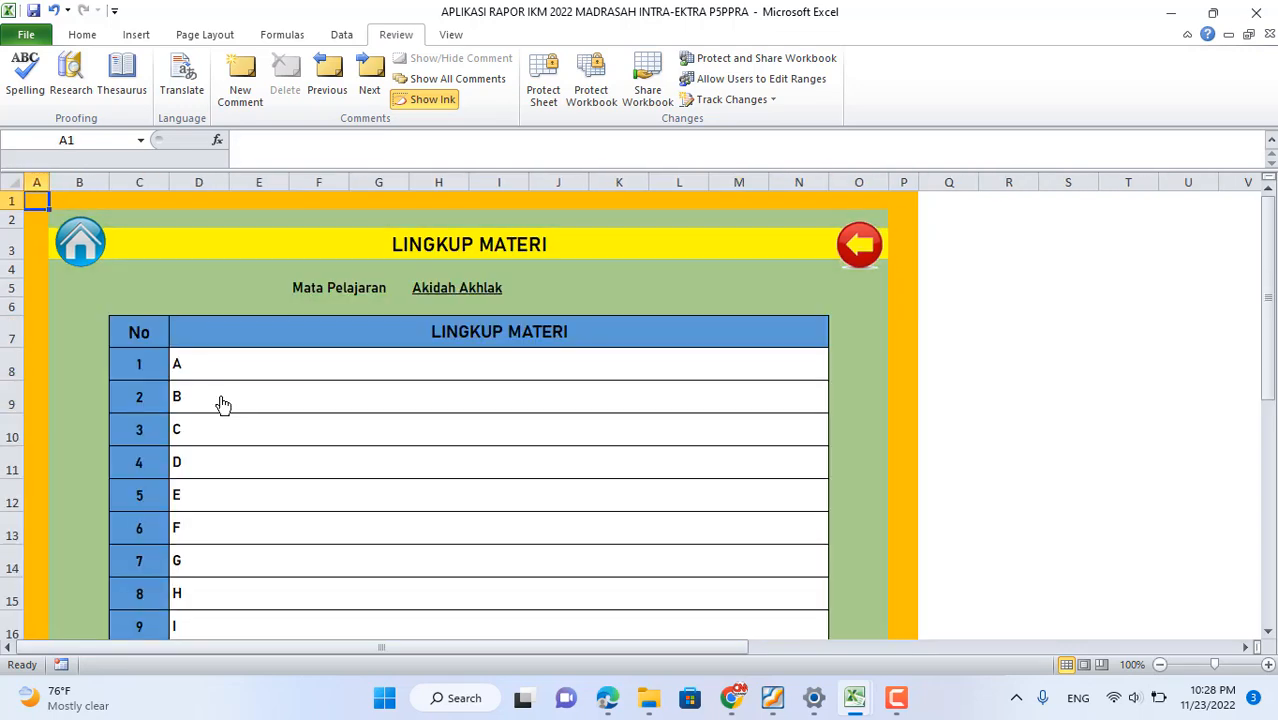
click(864, 254)
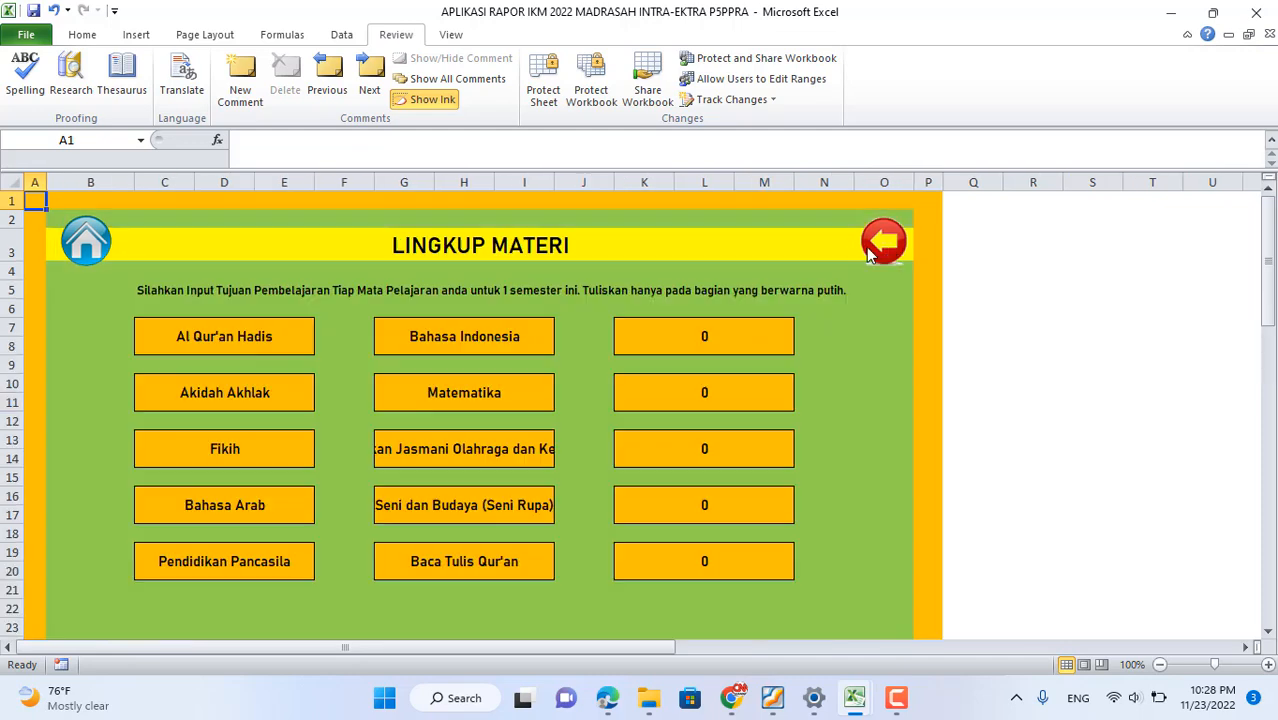
click(226, 452)
click(851, 252)
click(255, 505)
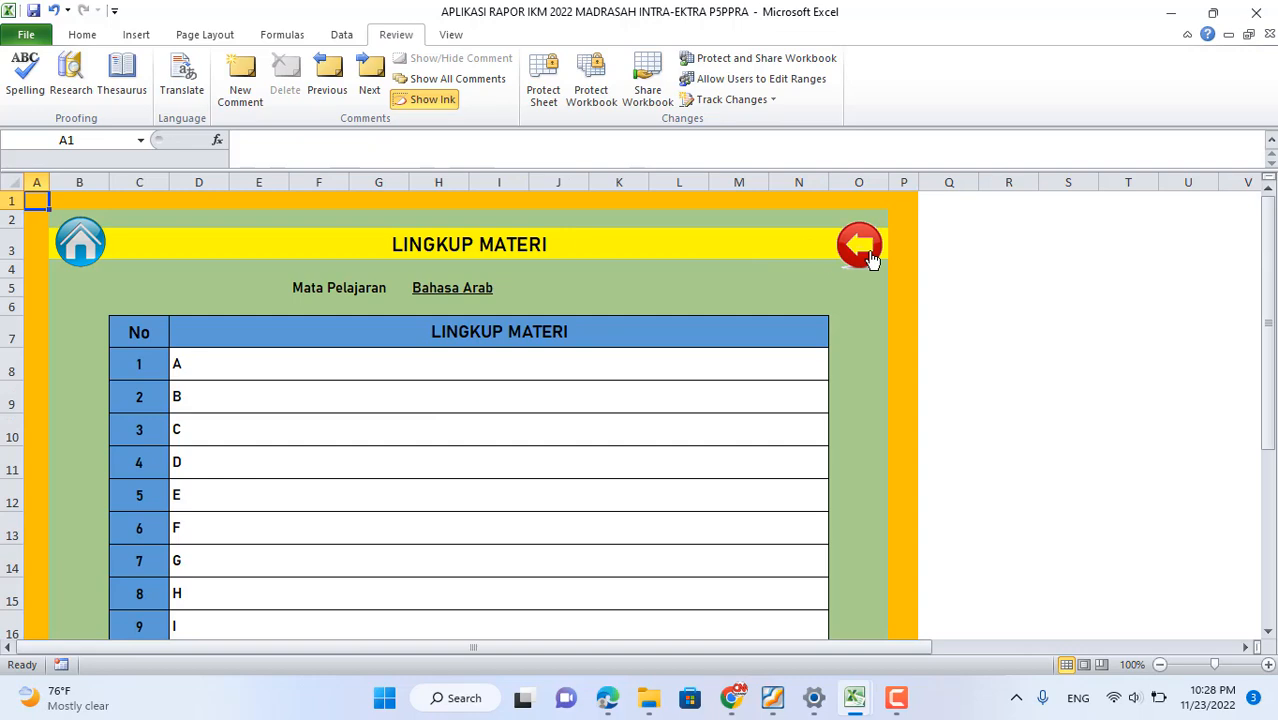
click(870, 258)
click(237, 565)
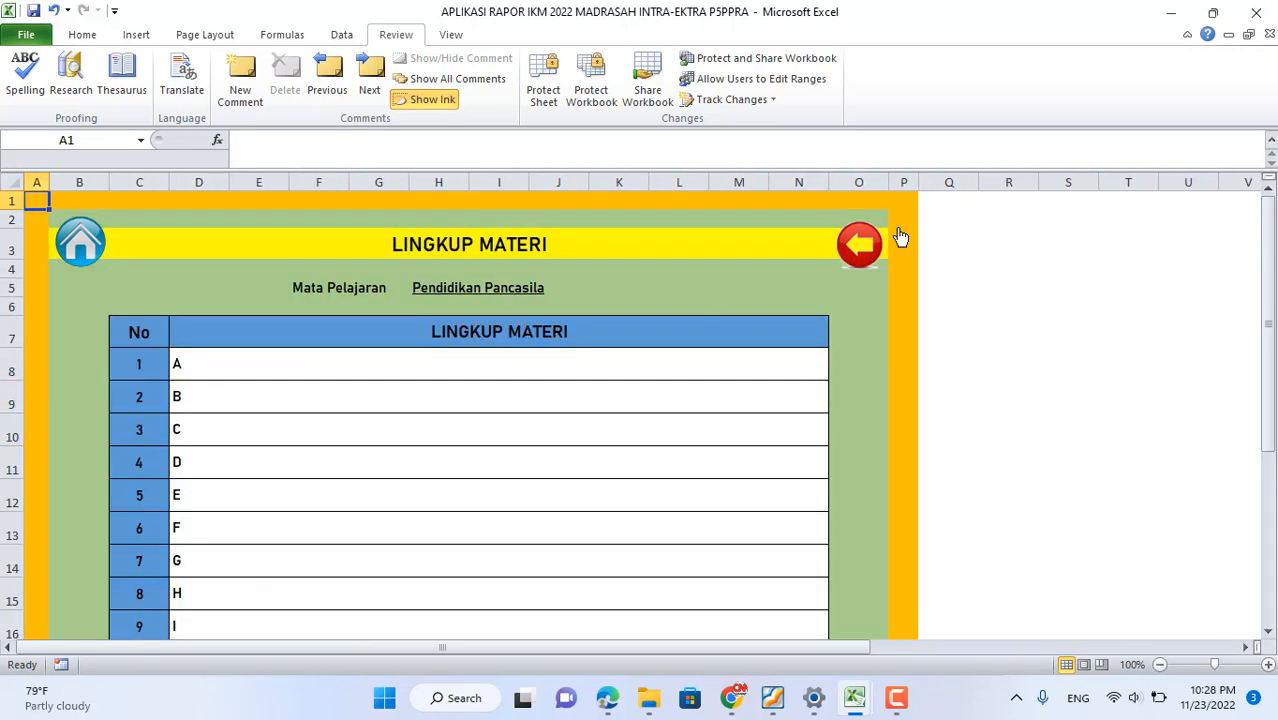
click(860, 250)
click(491, 340)
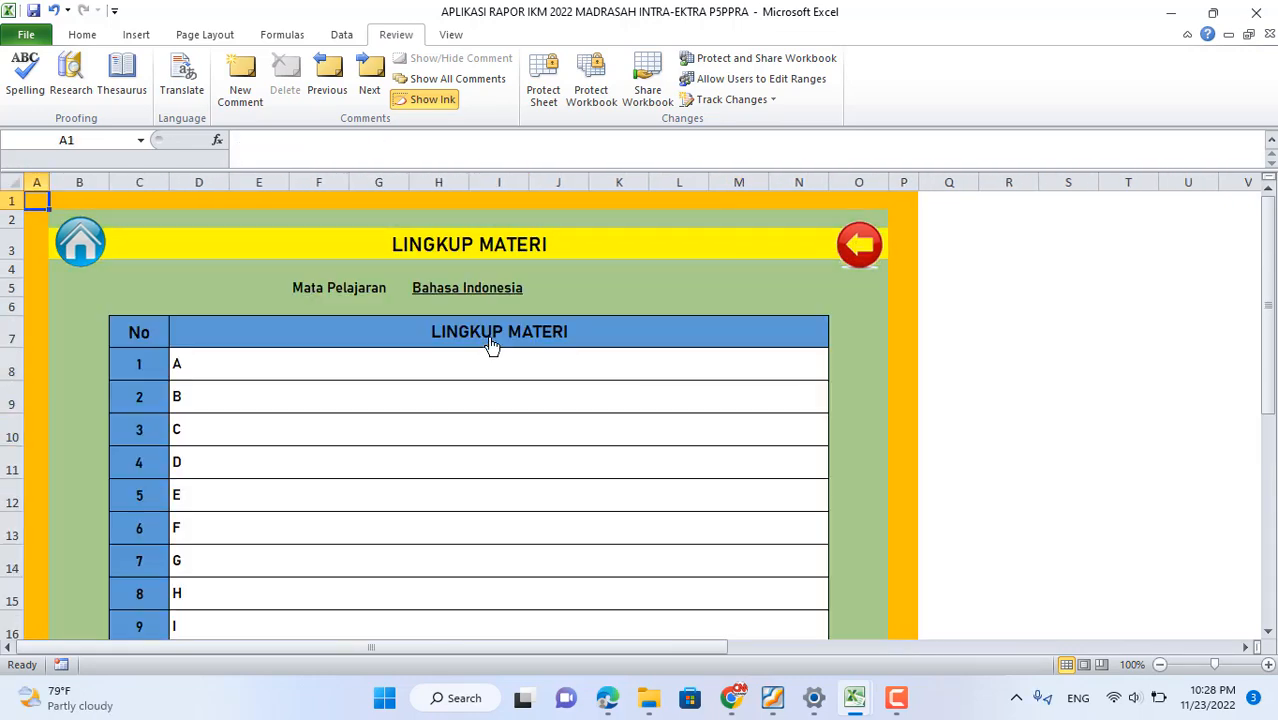
click(855, 248)
click(518, 398)
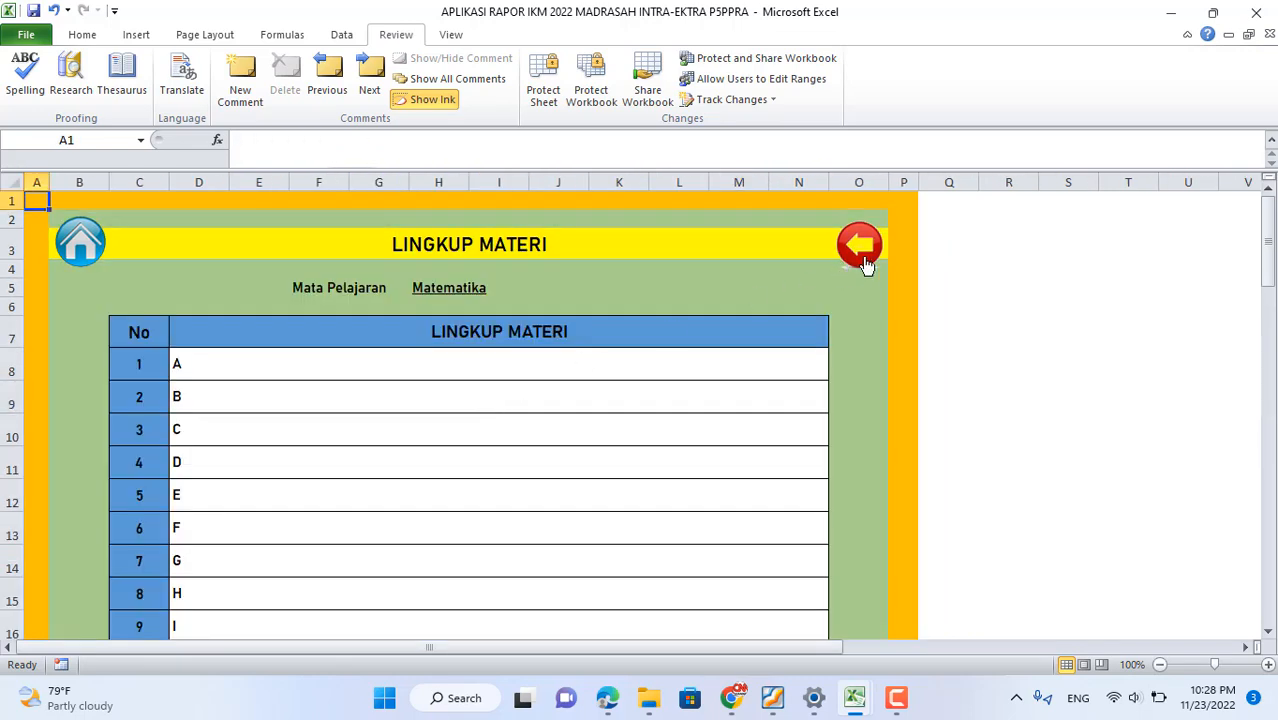
click(866, 262)
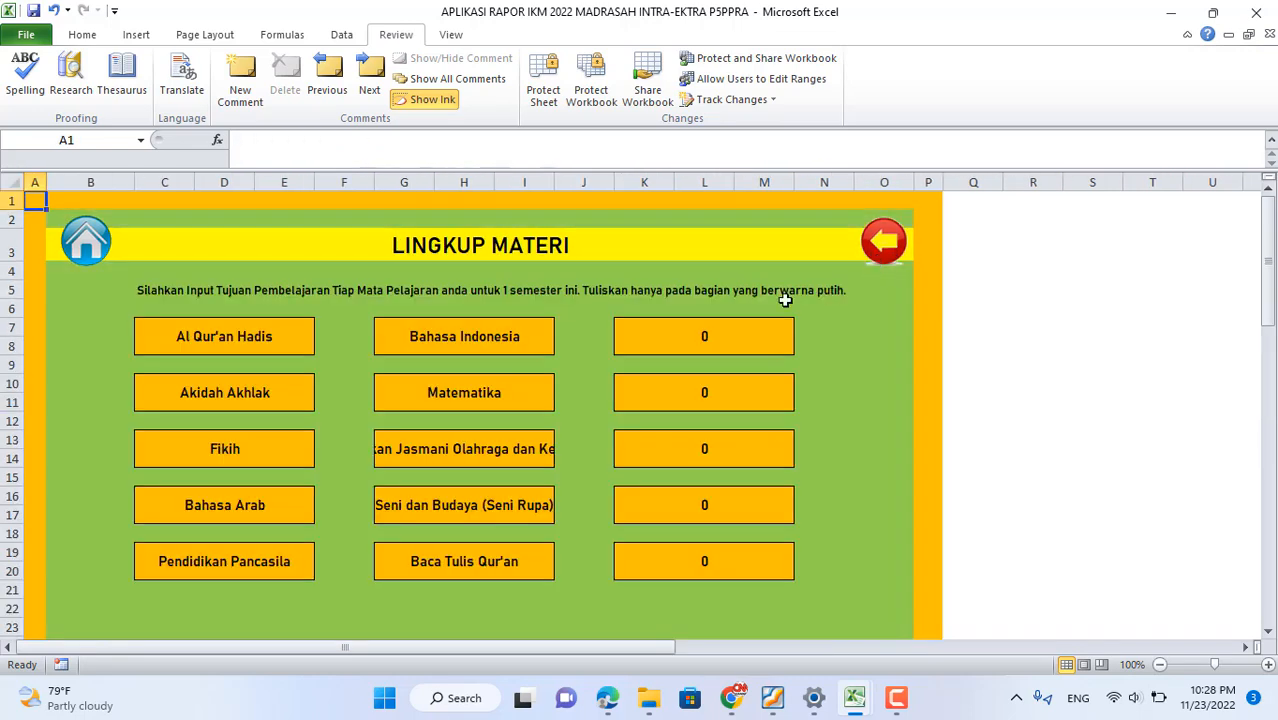
click(493, 566)
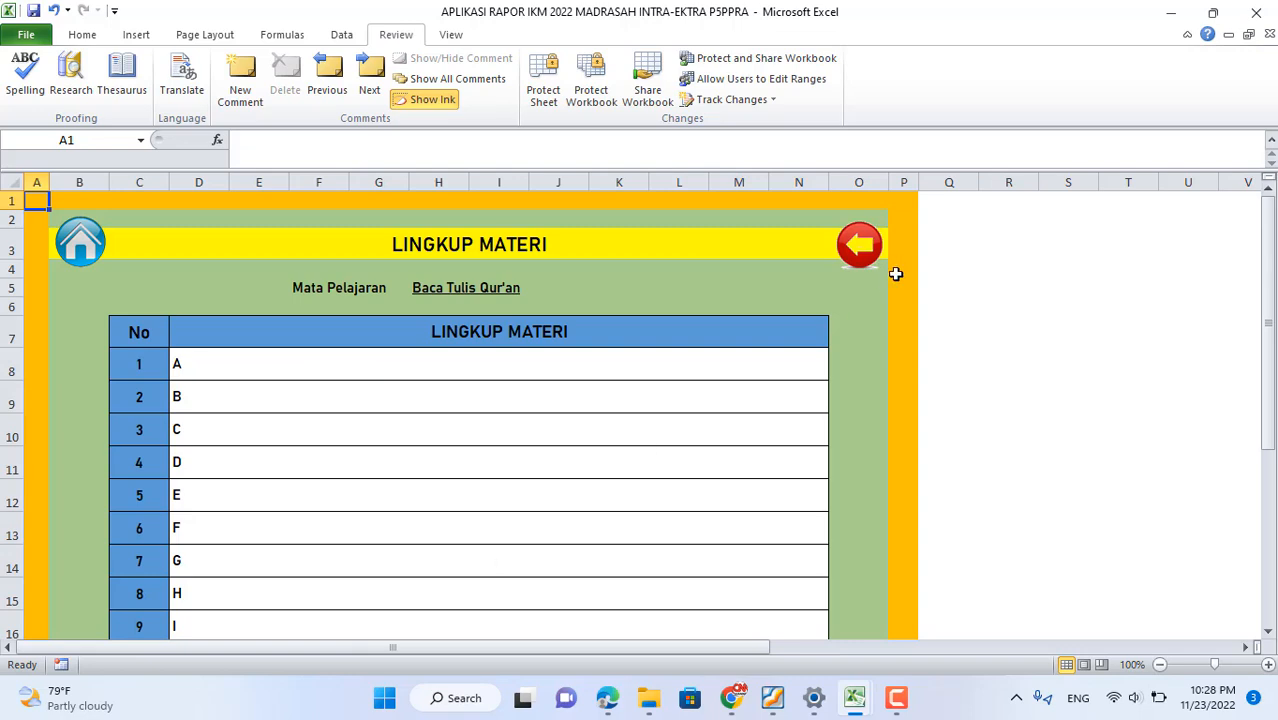
click(847, 247)
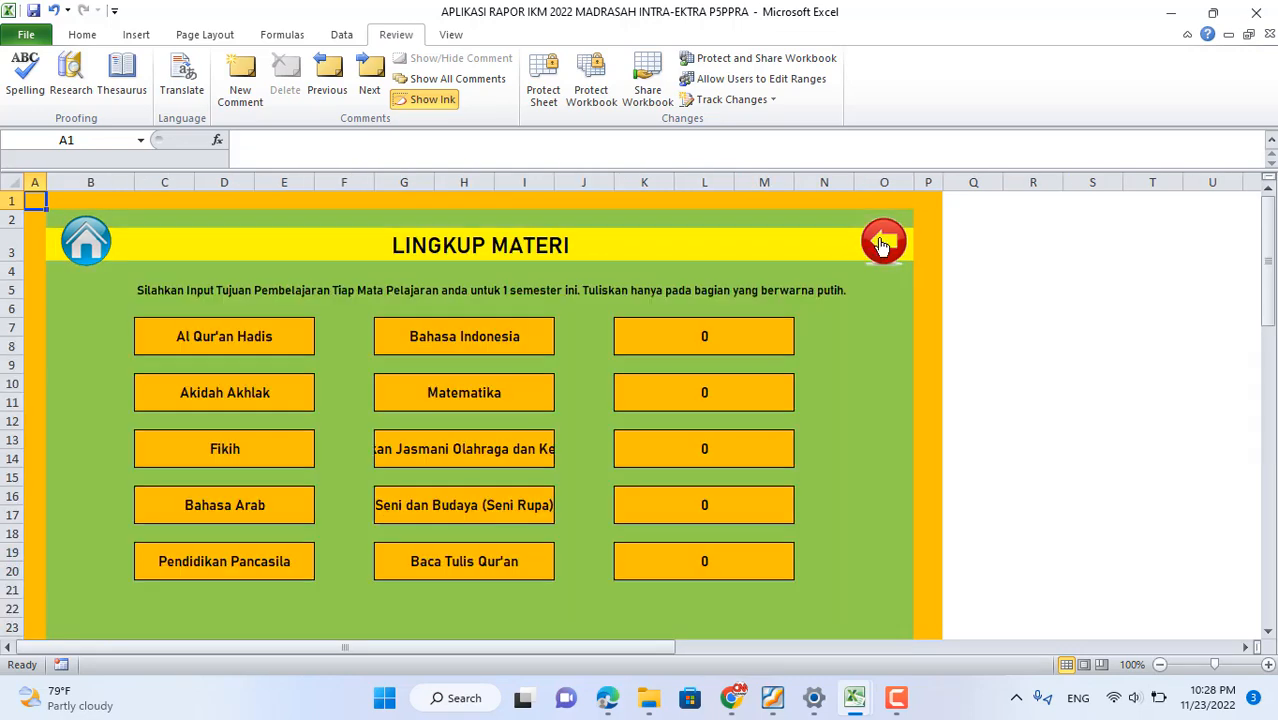
- Open the Penilaian Ekstrakurikuler sheet and set the first student's Pilihan Ekstrakurikuler 1 to Menari
click(879, 240)
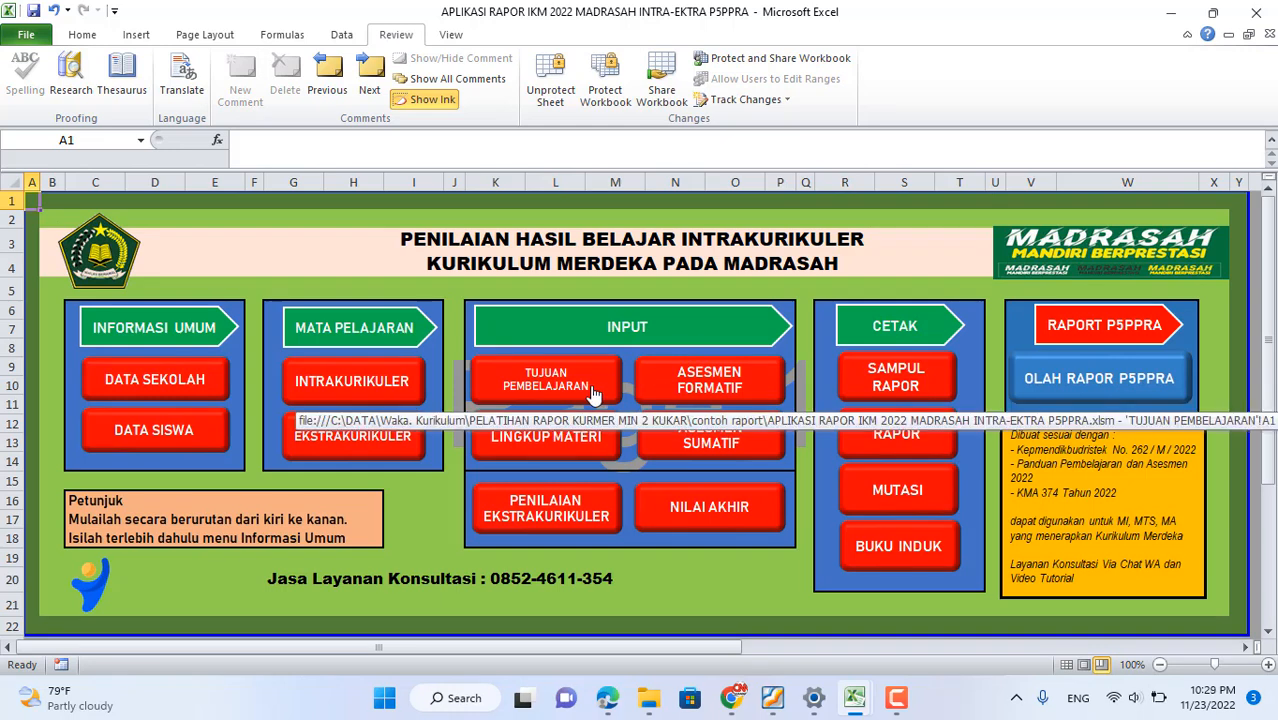
click(552, 508)
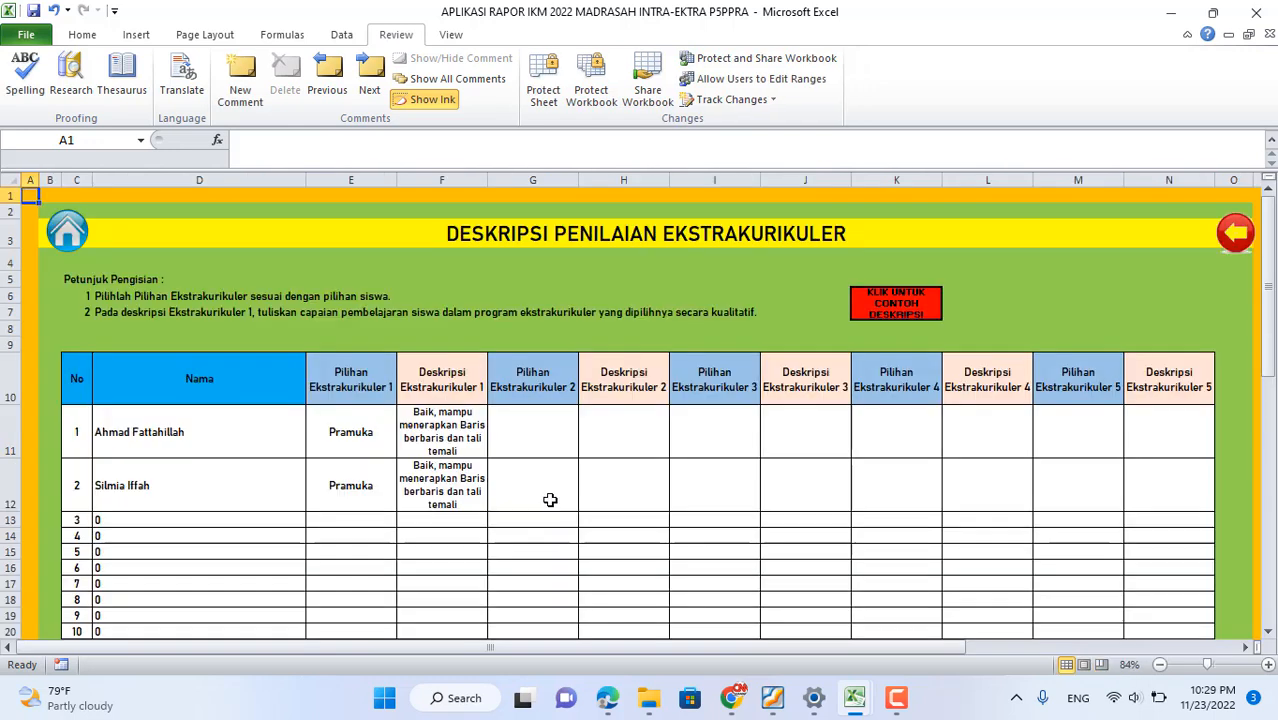
click(355, 436)
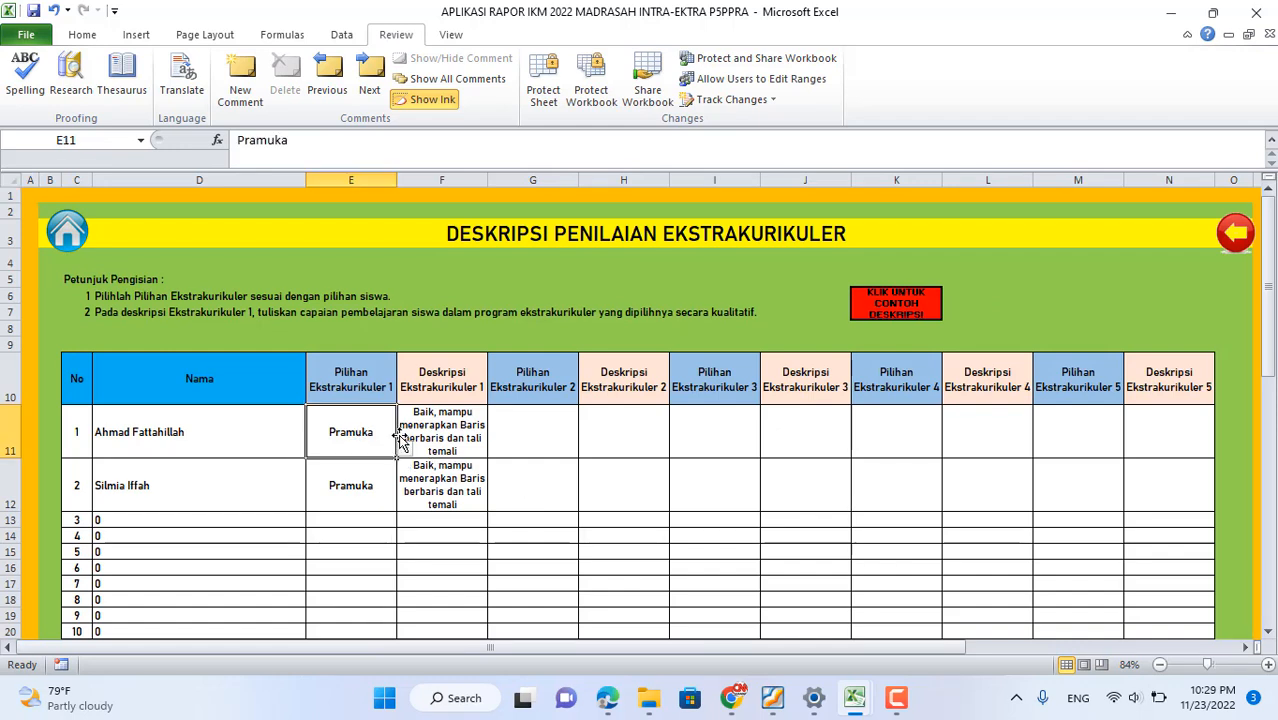
click(556, 432)
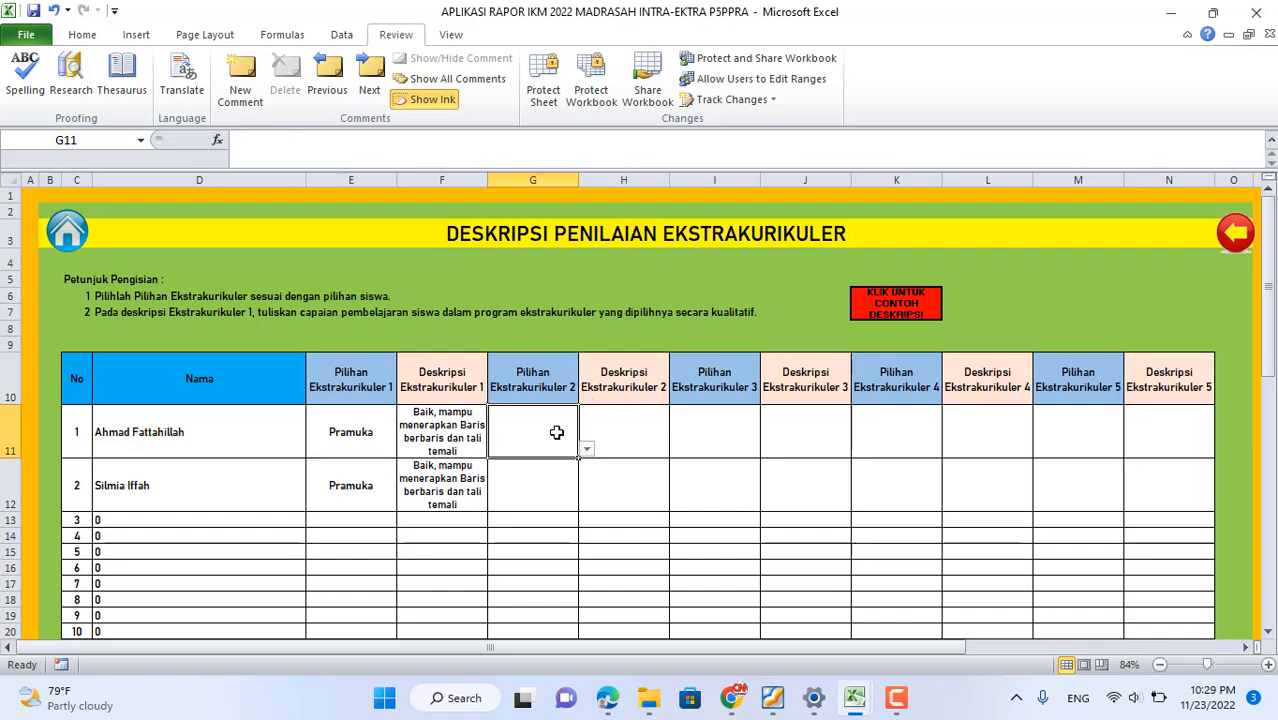
click(586, 452)
click(586, 454)
click(333, 428)
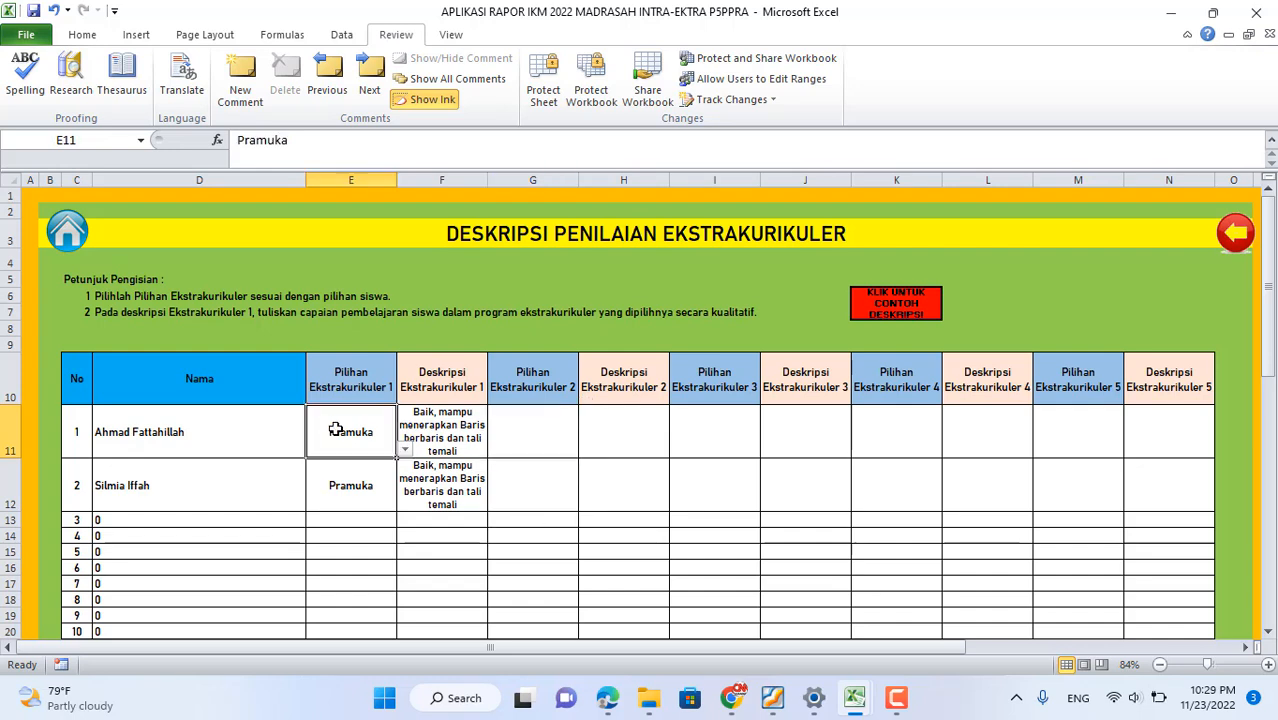
click(405, 452)
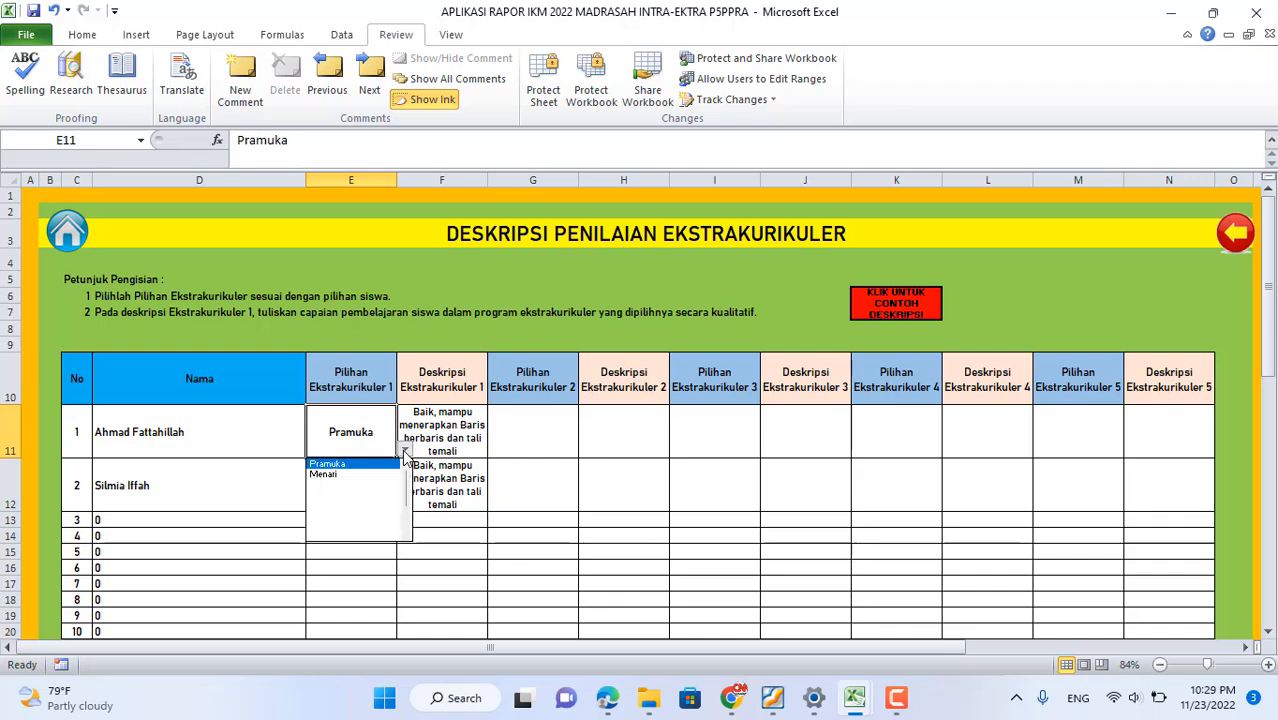
click(337, 475)
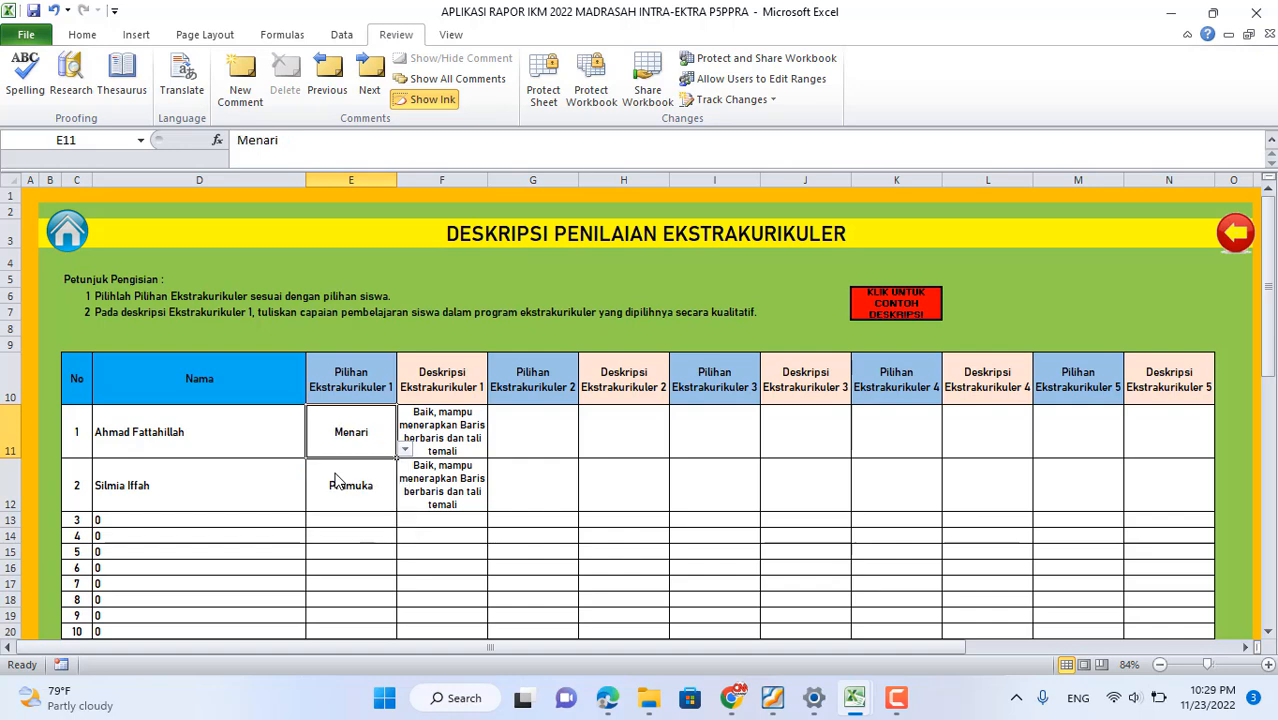
- Set the first student's Pilihan Ekstrakurikuler 2 to Pramuka
click(514, 440)
click(587, 452)
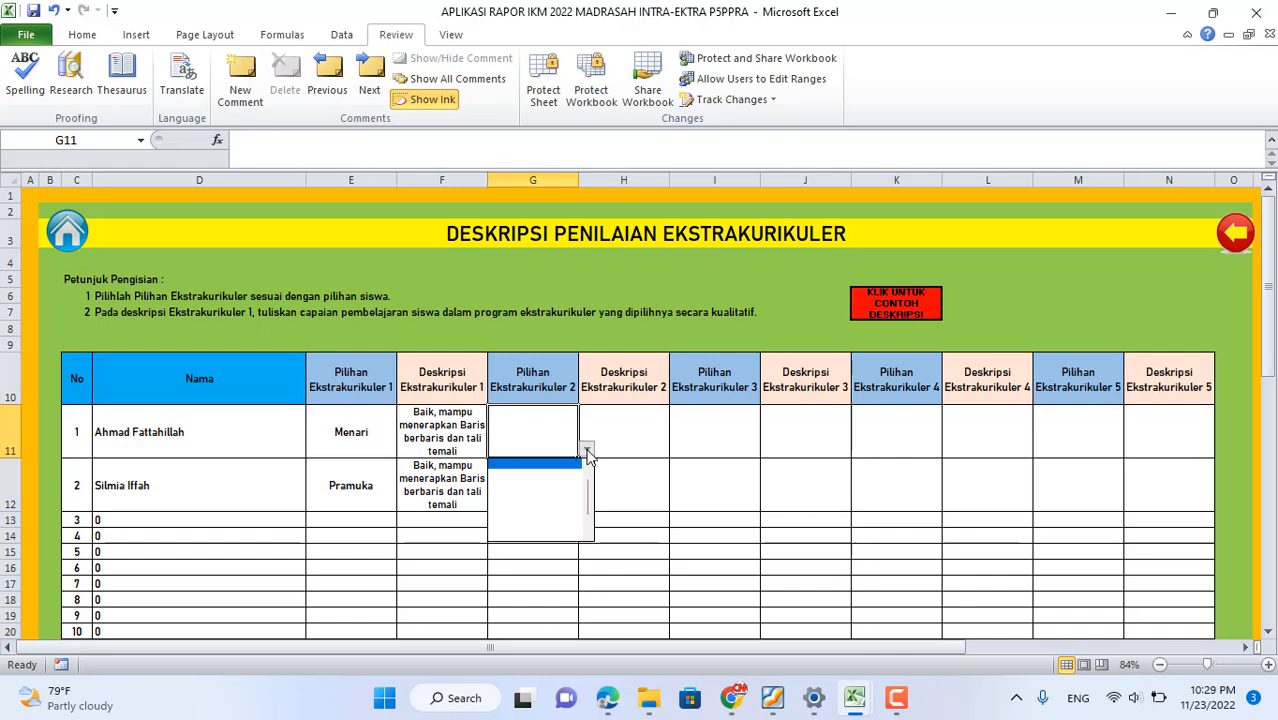
drag(588, 498, 588, 457)
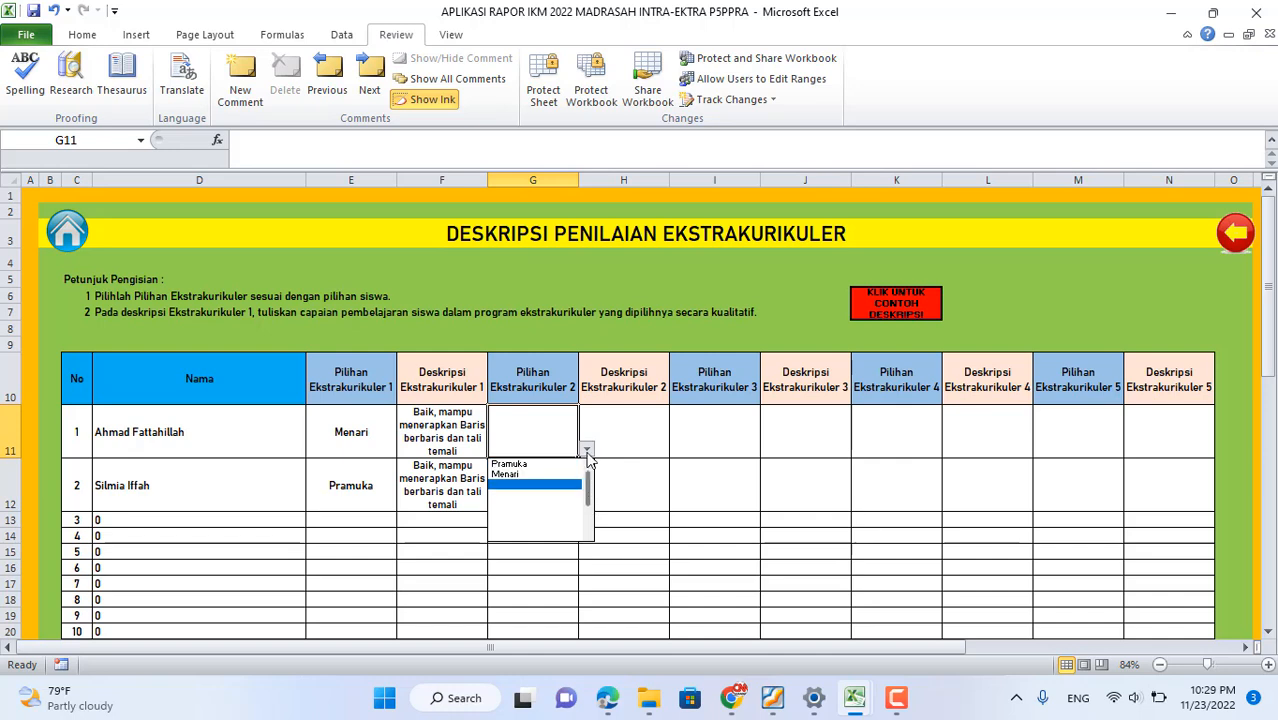
click(510, 465)
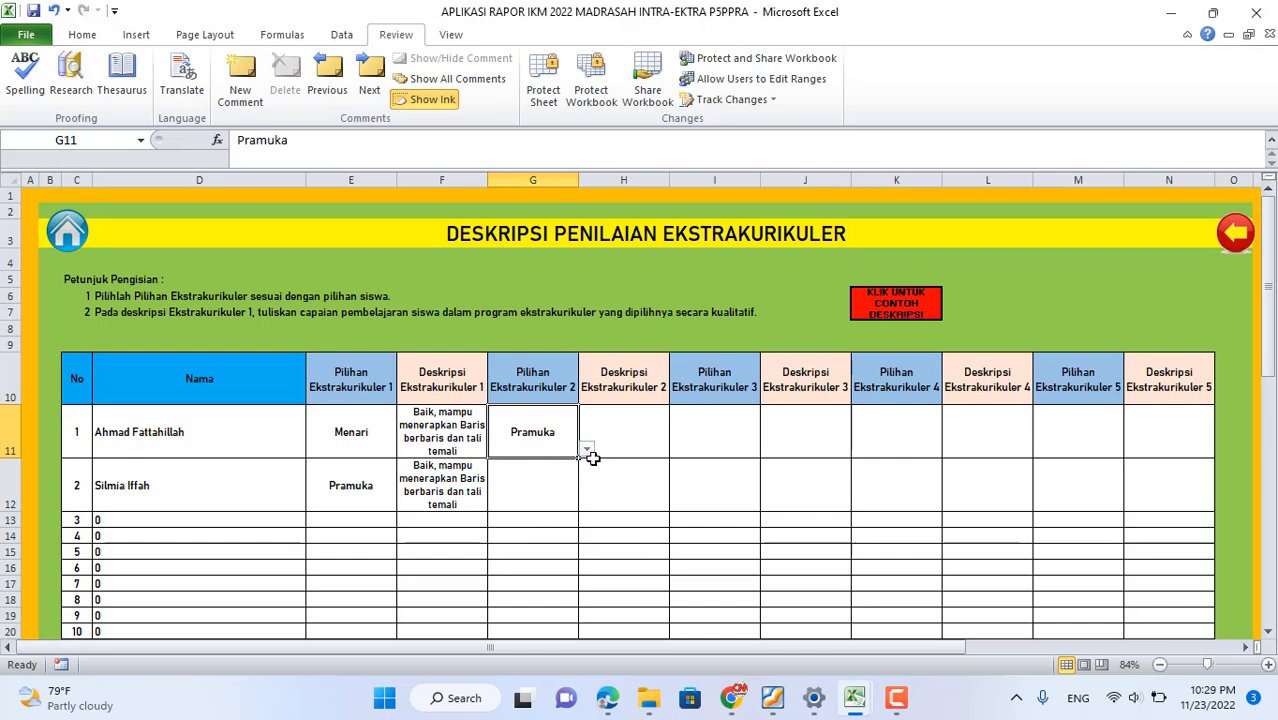
- Set the first student's Pilihan Ekstrakurikuler 1 to Pramuka and Pilihan Ekstrakurikuler 2 to Menari
click(373, 436)
click(405, 450)
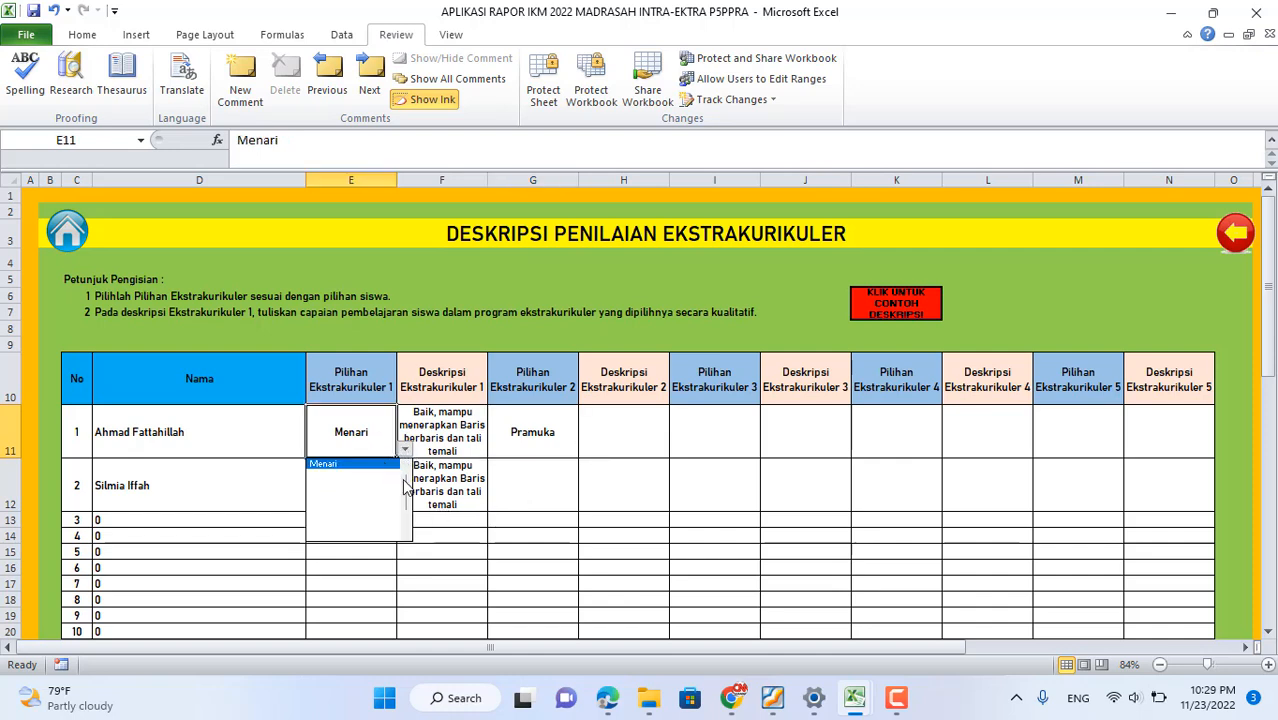
click(390, 464)
click(502, 431)
click(587, 450)
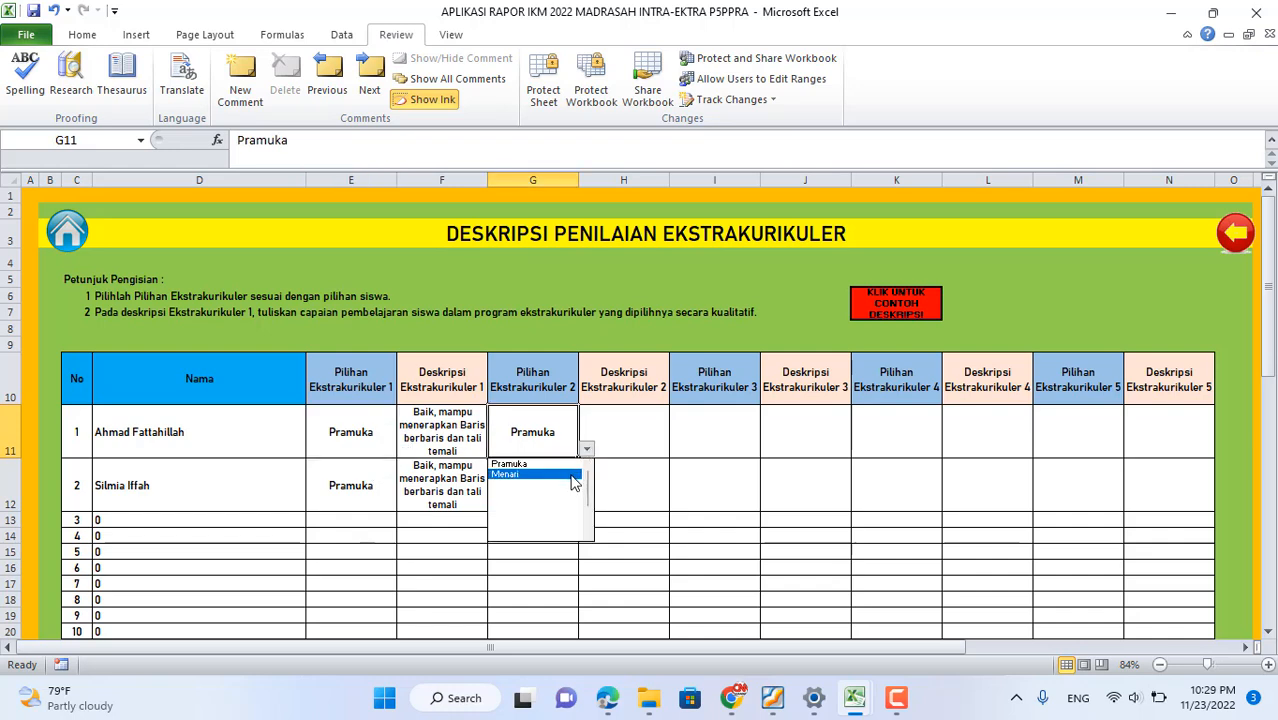
click(530, 474)
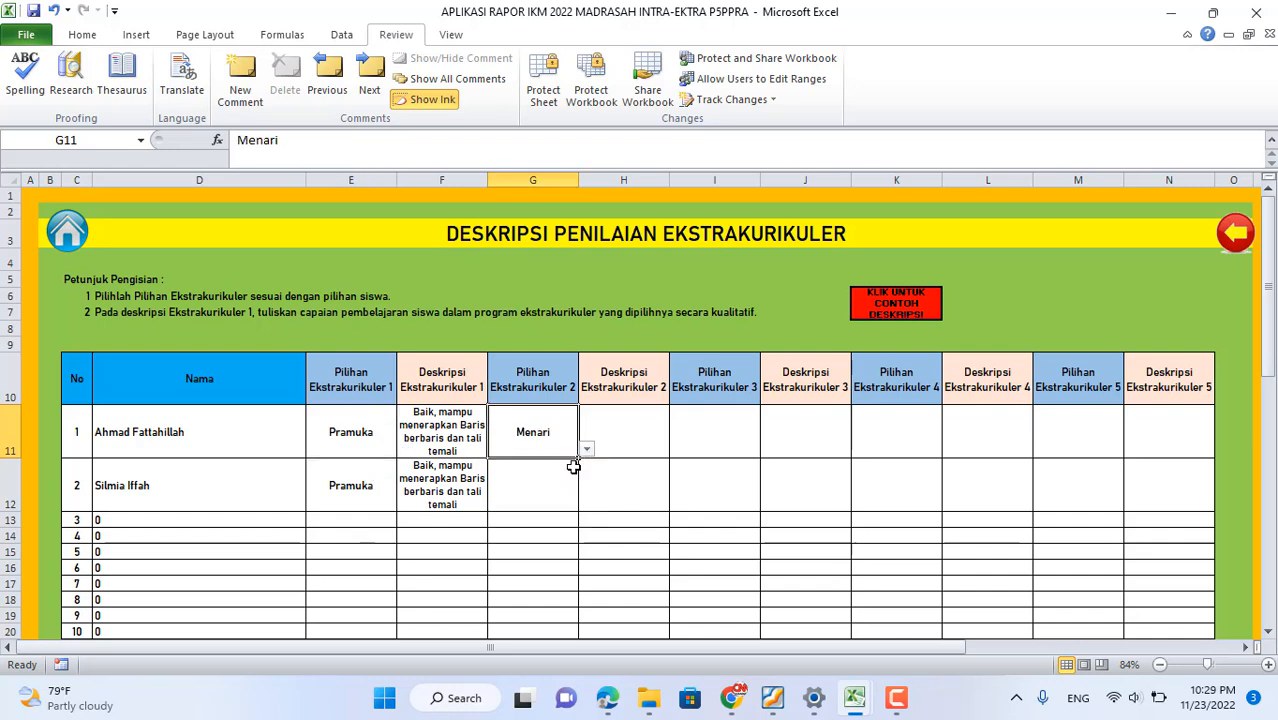
- Enter "Menari tari jepen tradisional" as the first student's Deskripsi Ekstrakurikuler 2 and reopen the text for editing at its beginning
click(432, 438)
click(618, 439)
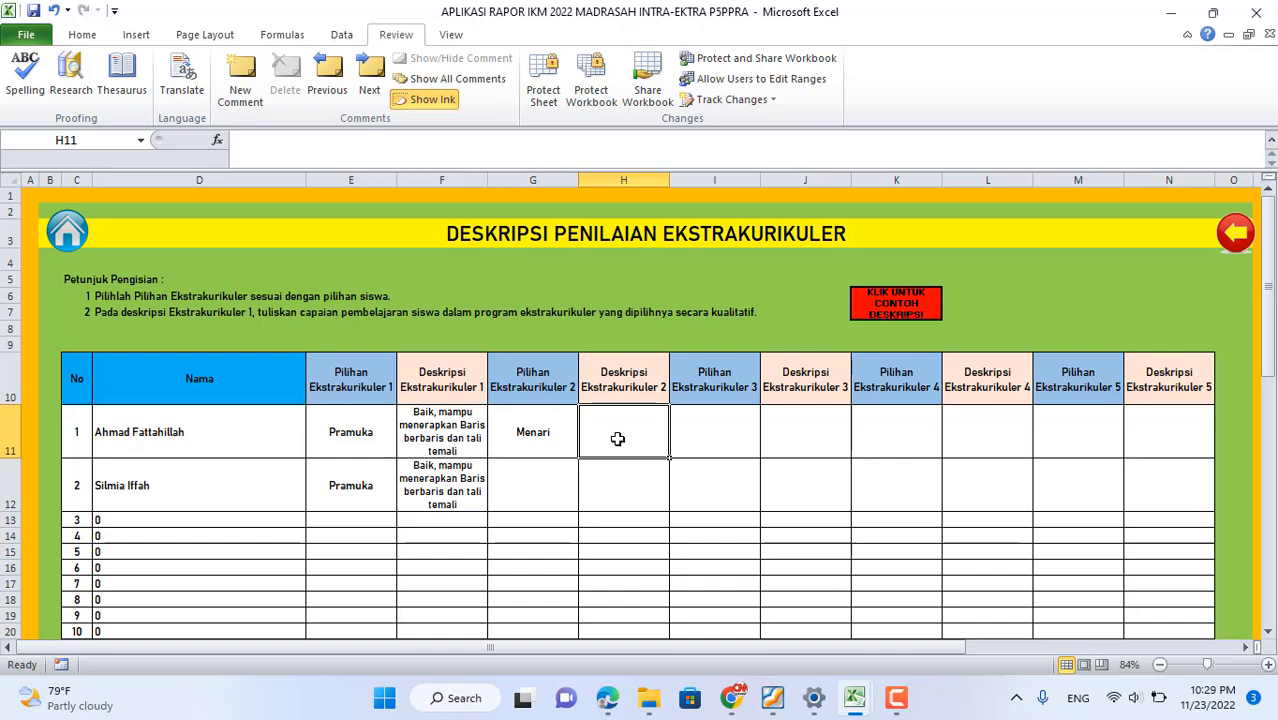
text(Menari)
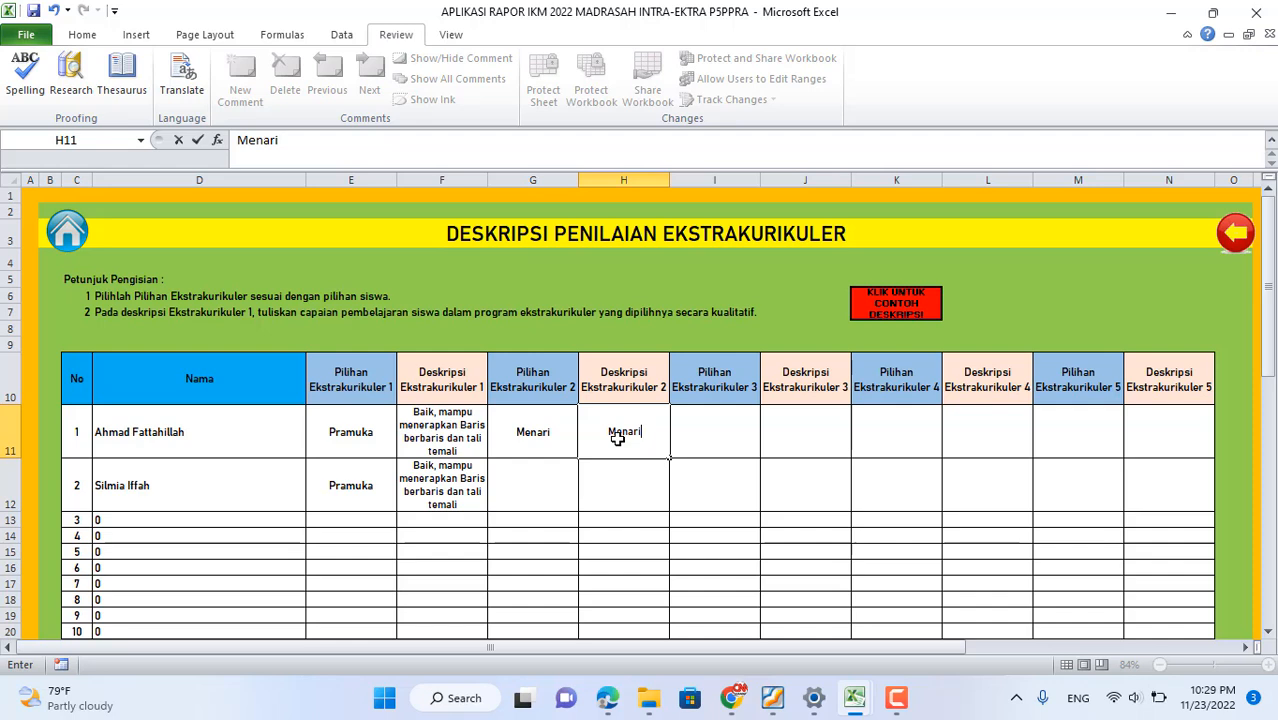
text( tari jepen)
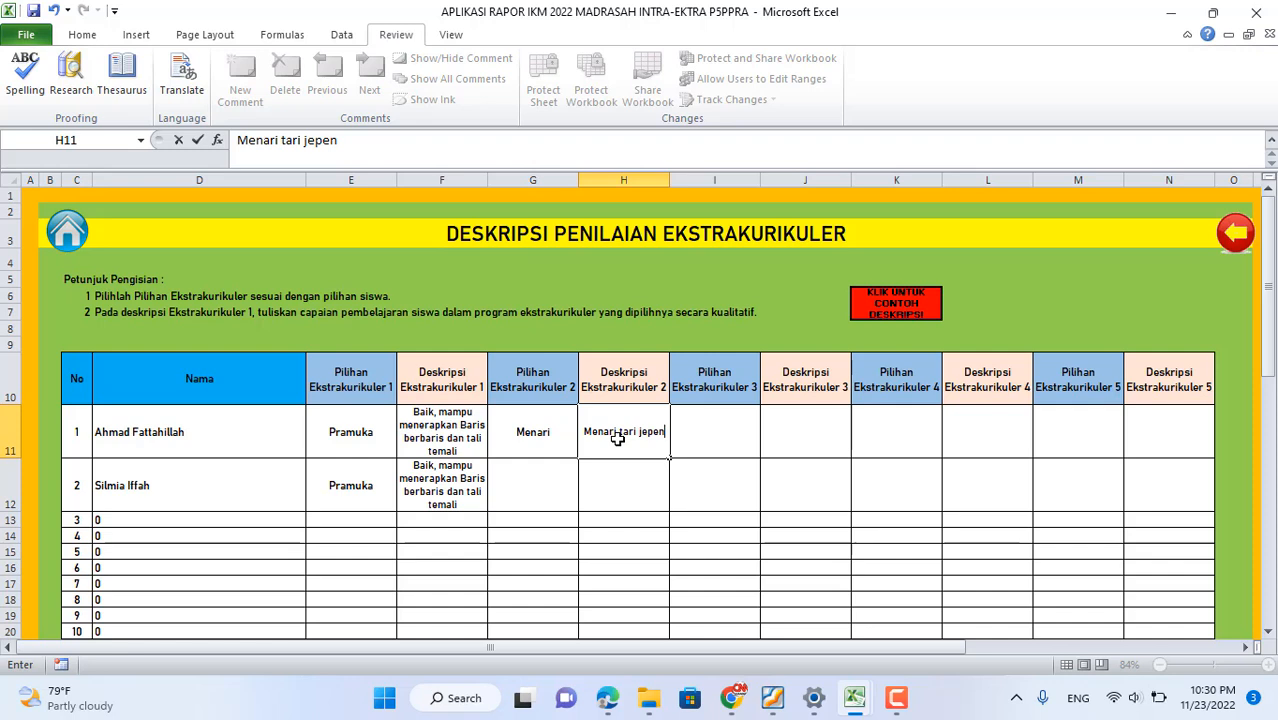
text( tradisional)
key(Return)
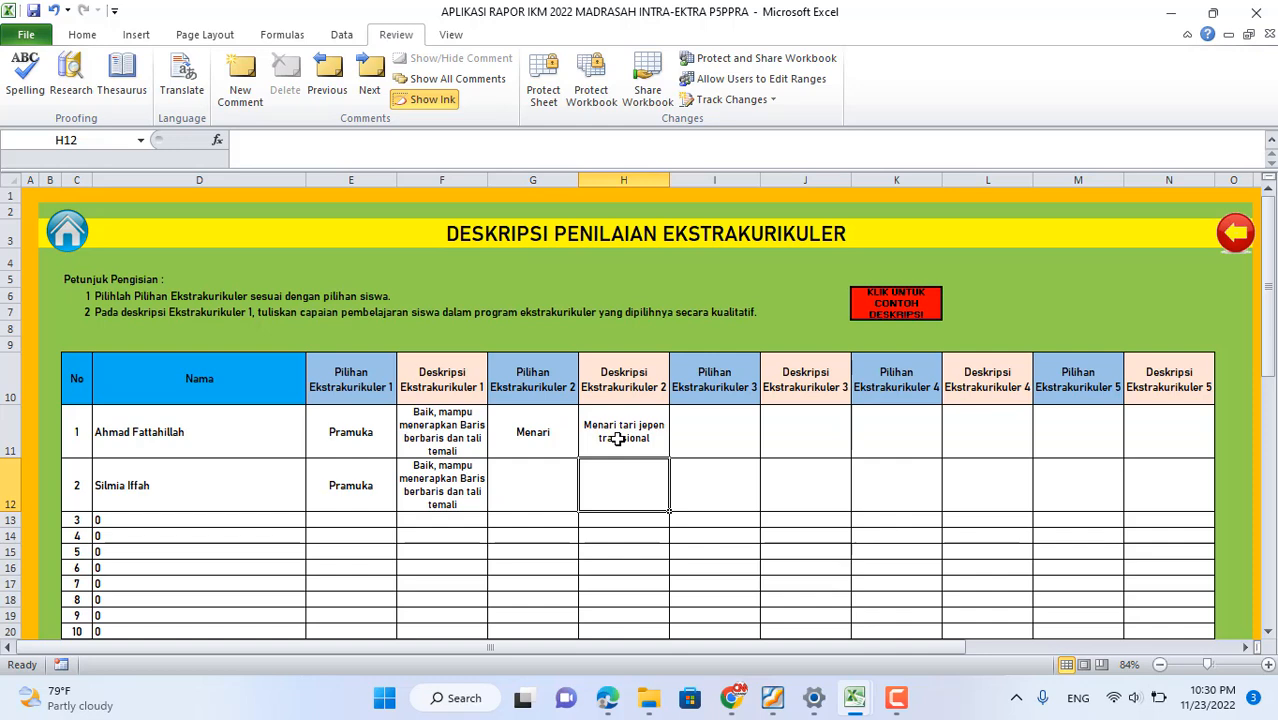
click(619, 438)
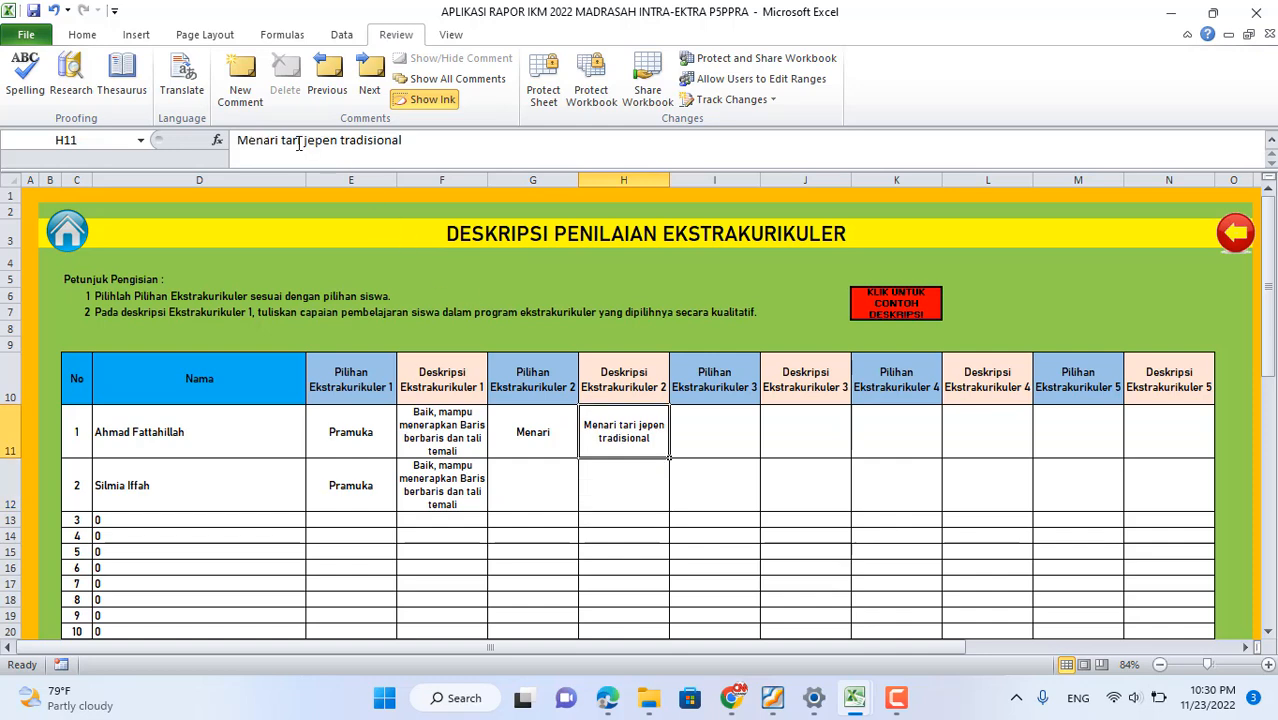
click(240, 145)
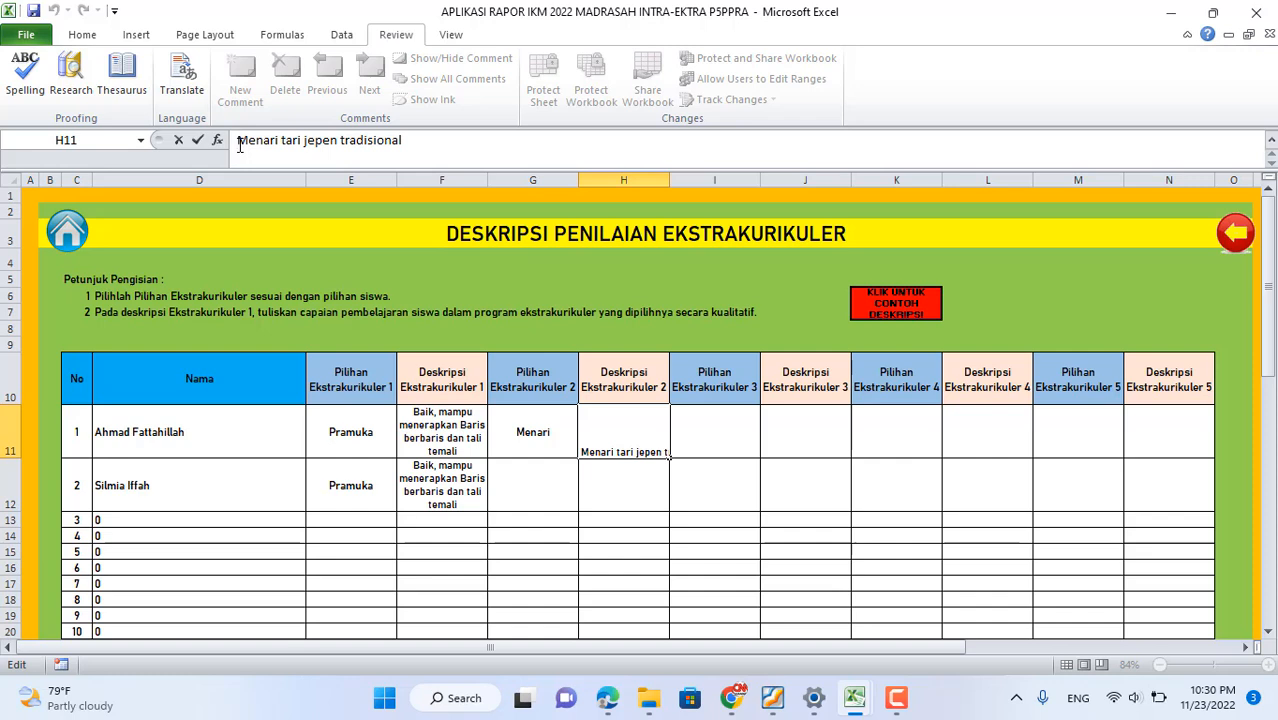
text(Sangat menguasai)
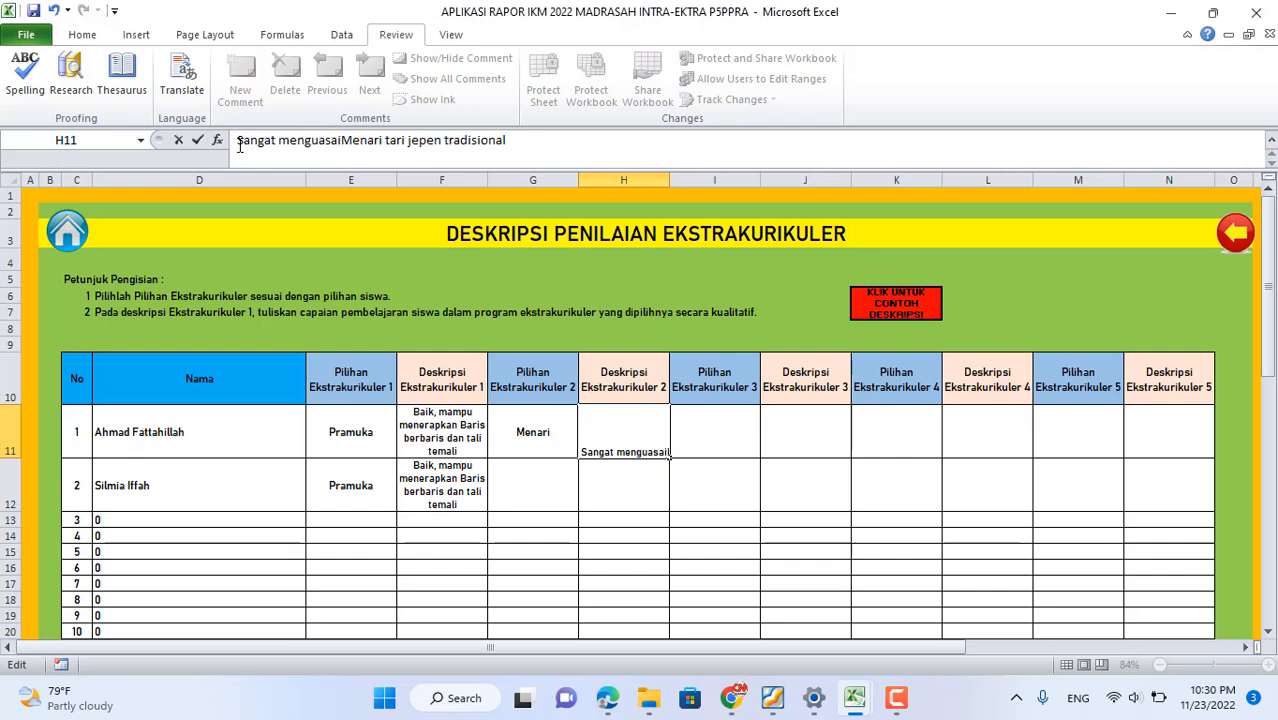
key(BackSpace)
key(BackSpace)
key(BackSpace)
key(BackSpace)
key(BackSpace)
key(BackSpace)
key(BackSpace)
key(BackSpace)
key(BackSpace)
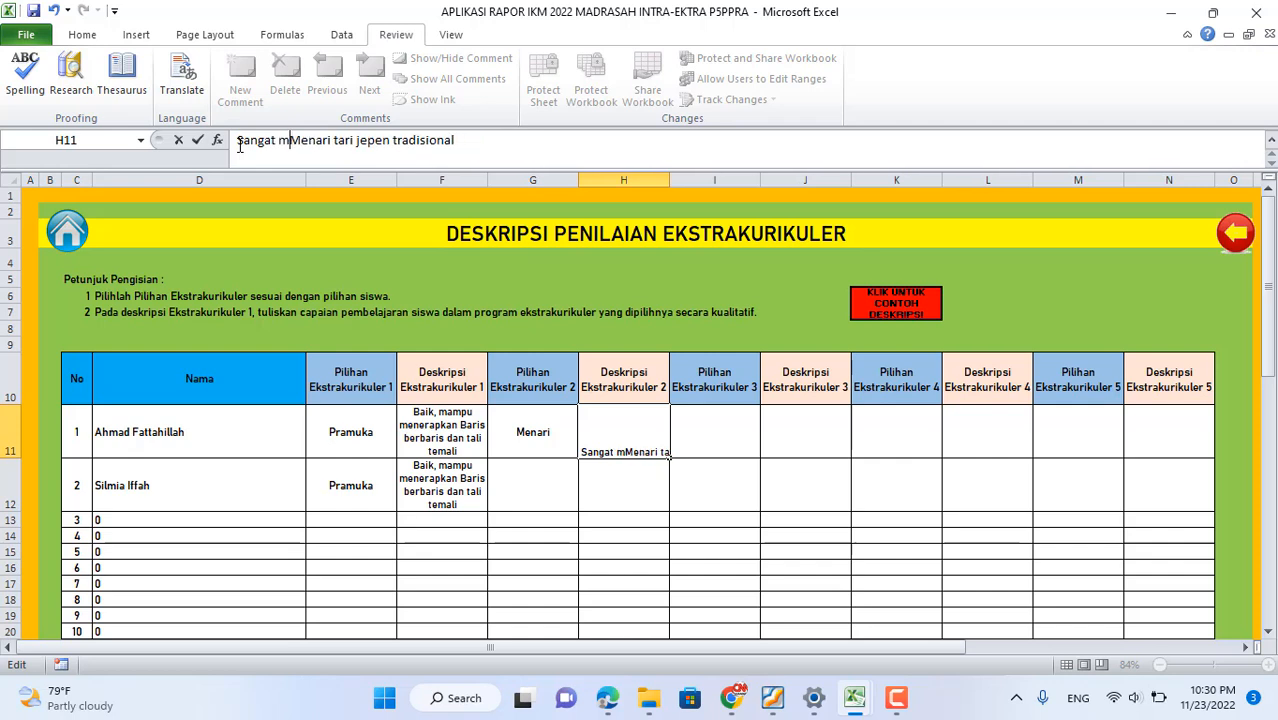
key(BackSpace)
key(BackSpace)
key(BackSpace)
key(BackSpace)
key(BackSpace)
key(BackSpace)
key(BackSpace)
- Reword the first student's Deskripsi Ekstrakurikuler 2 to "Baik, mampu menari tari jepen tradisional"
text(Baik,)
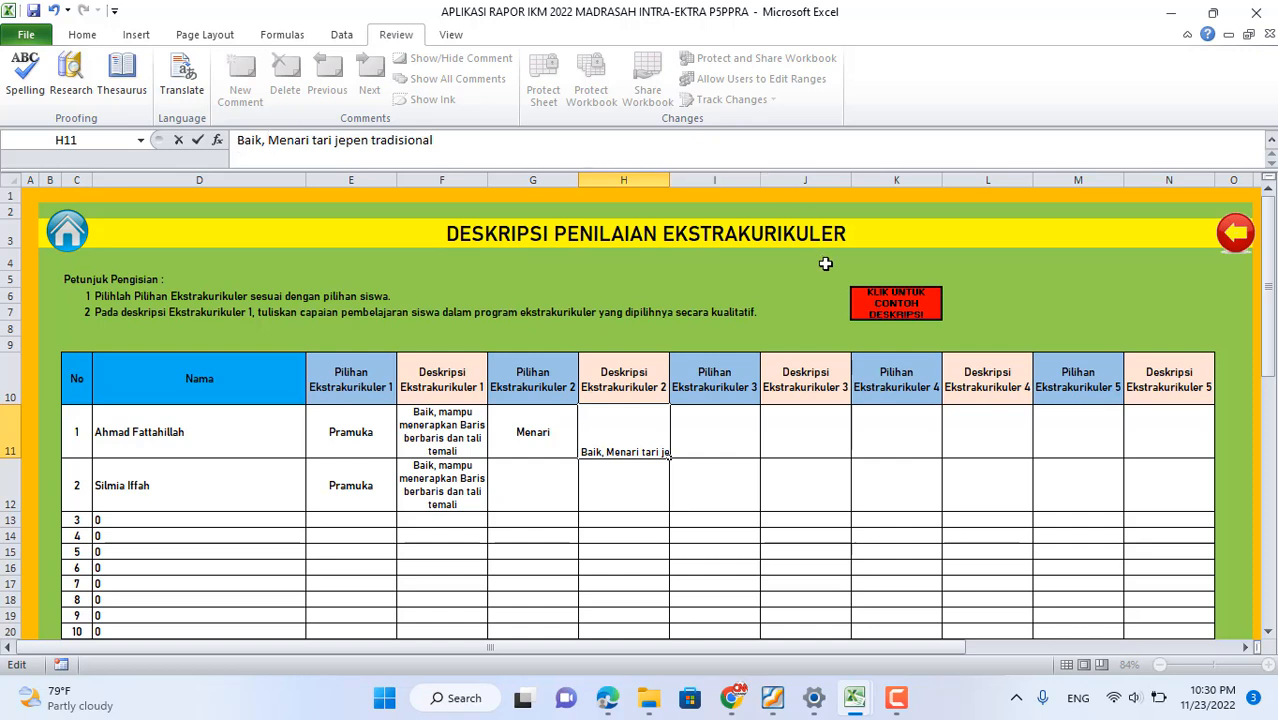
mouse_move(897, 303)
click(736, 428)
click(650, 434)
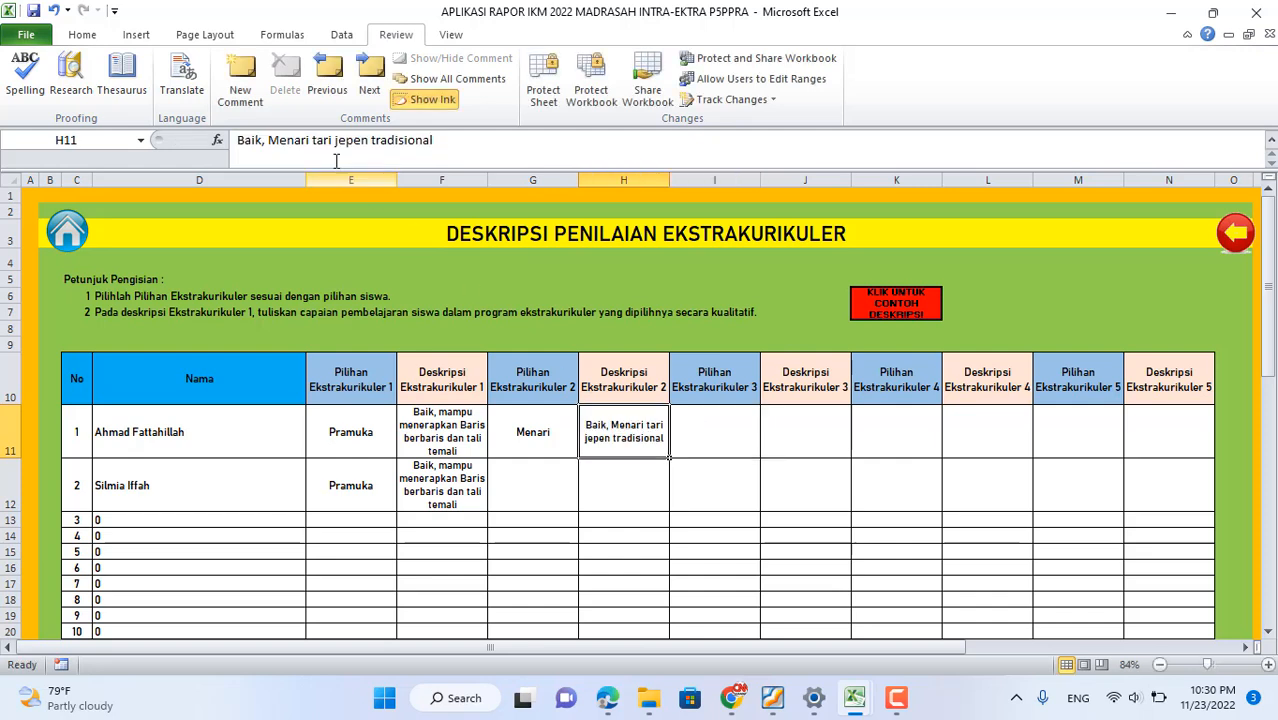
click(279, 141)
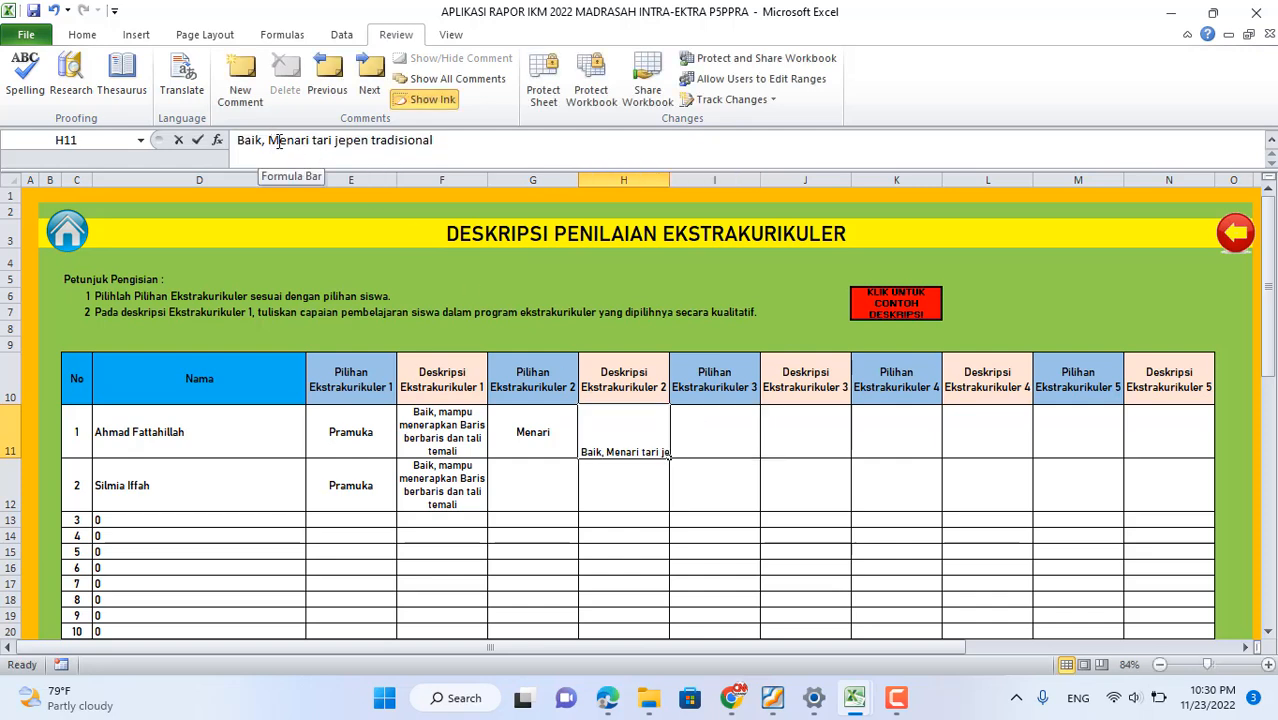
key(BackSpace)
text(mampu)
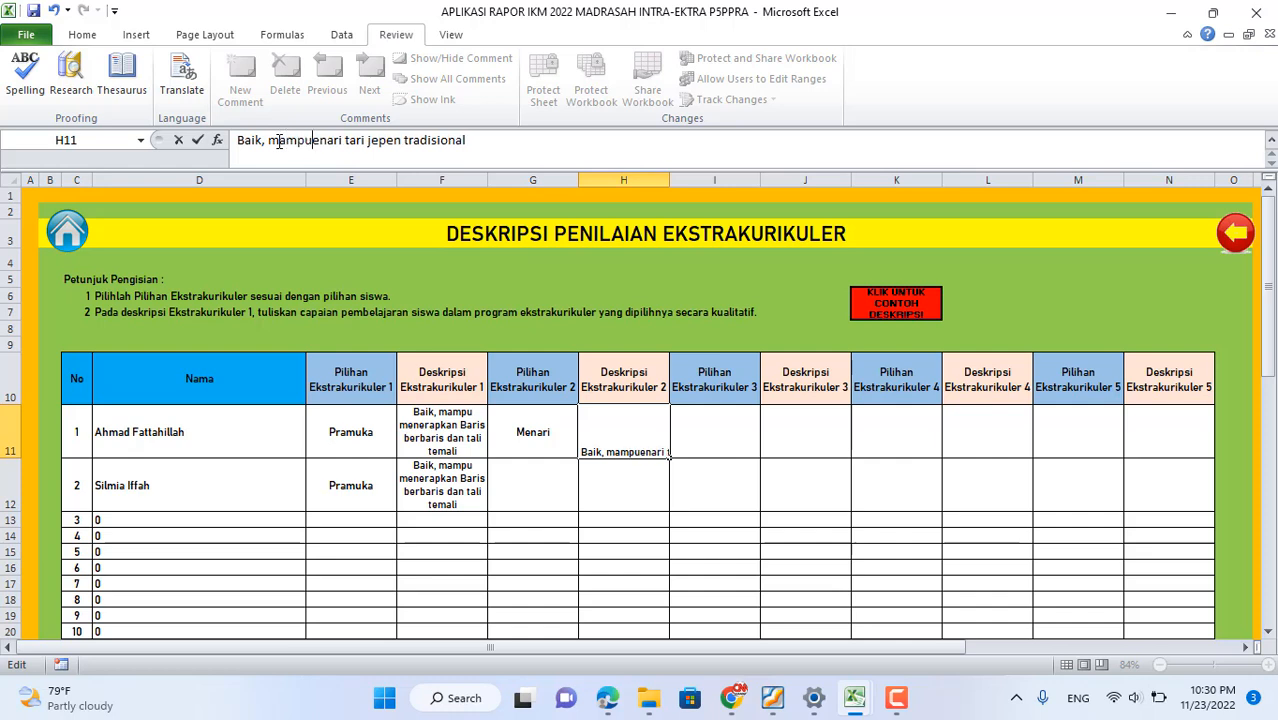
text( m)
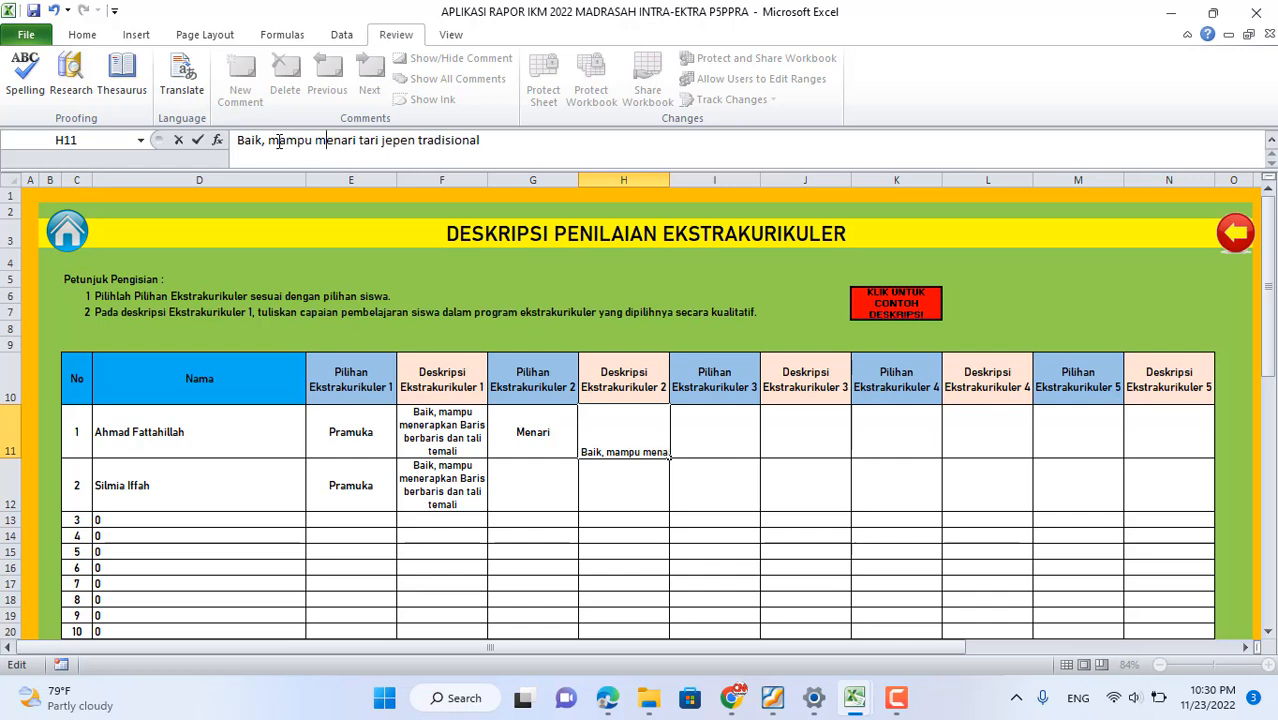
click(709, 431)
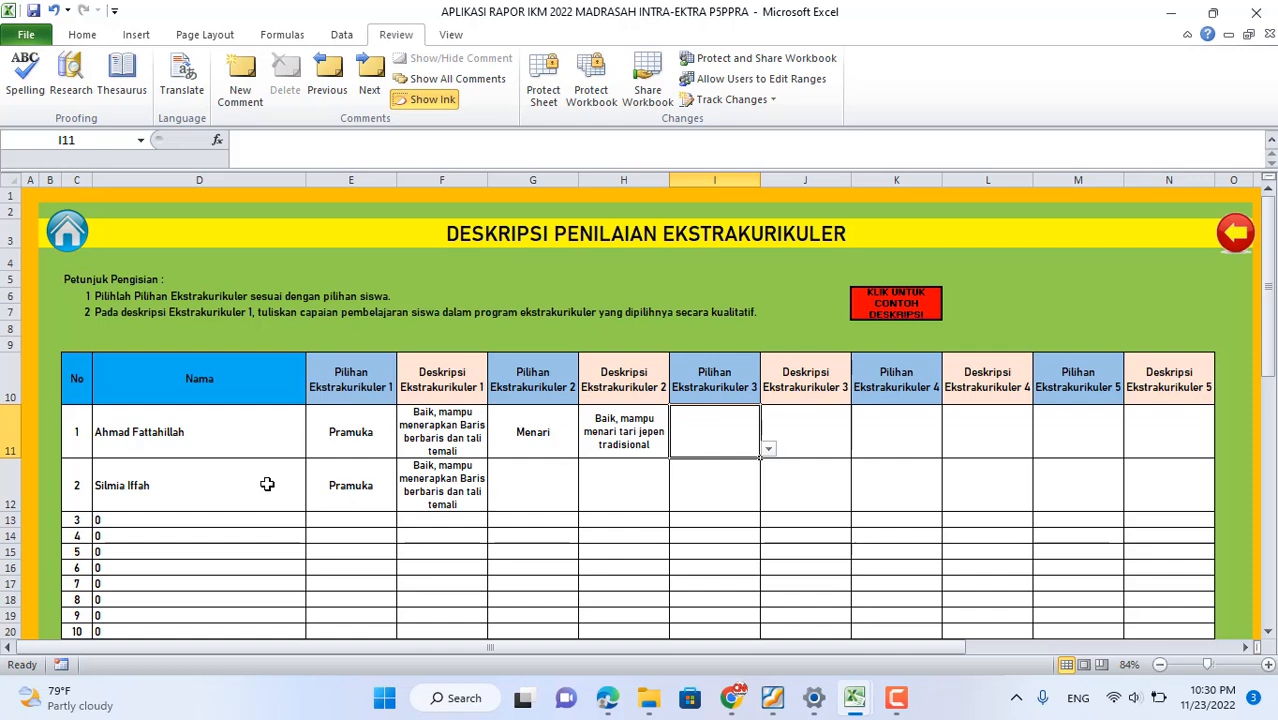
- Copy the first student's Deskripsi Ekstrakurikuler 2 into the second student's Deskripsi Ekstrakurikuler 2
click(622, 465)
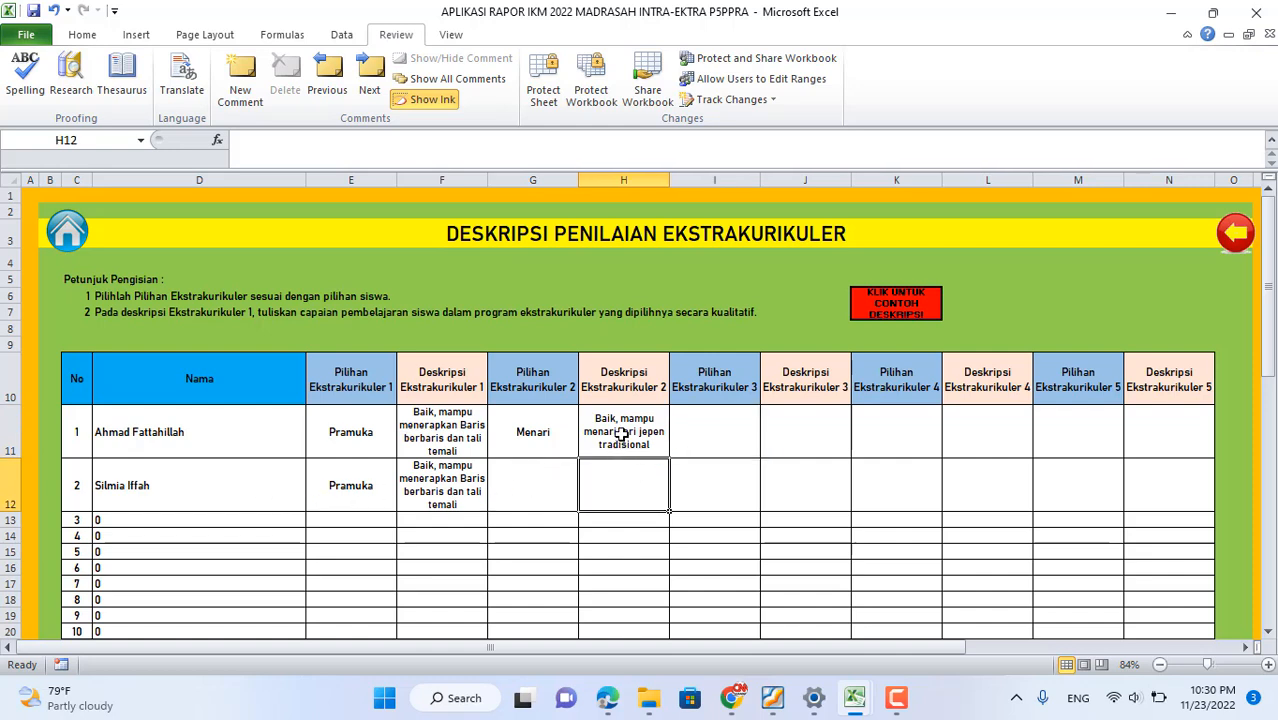
click(622, 432)
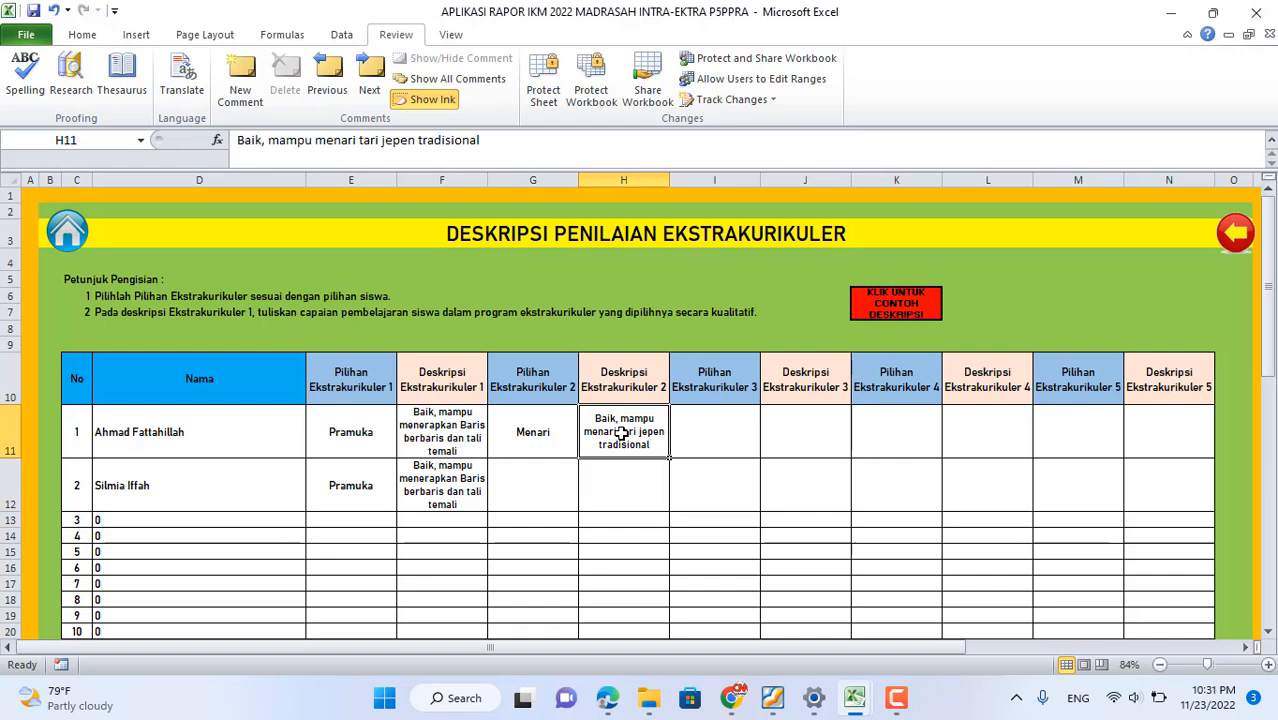
key(ctrl+c)
click(622, 500)
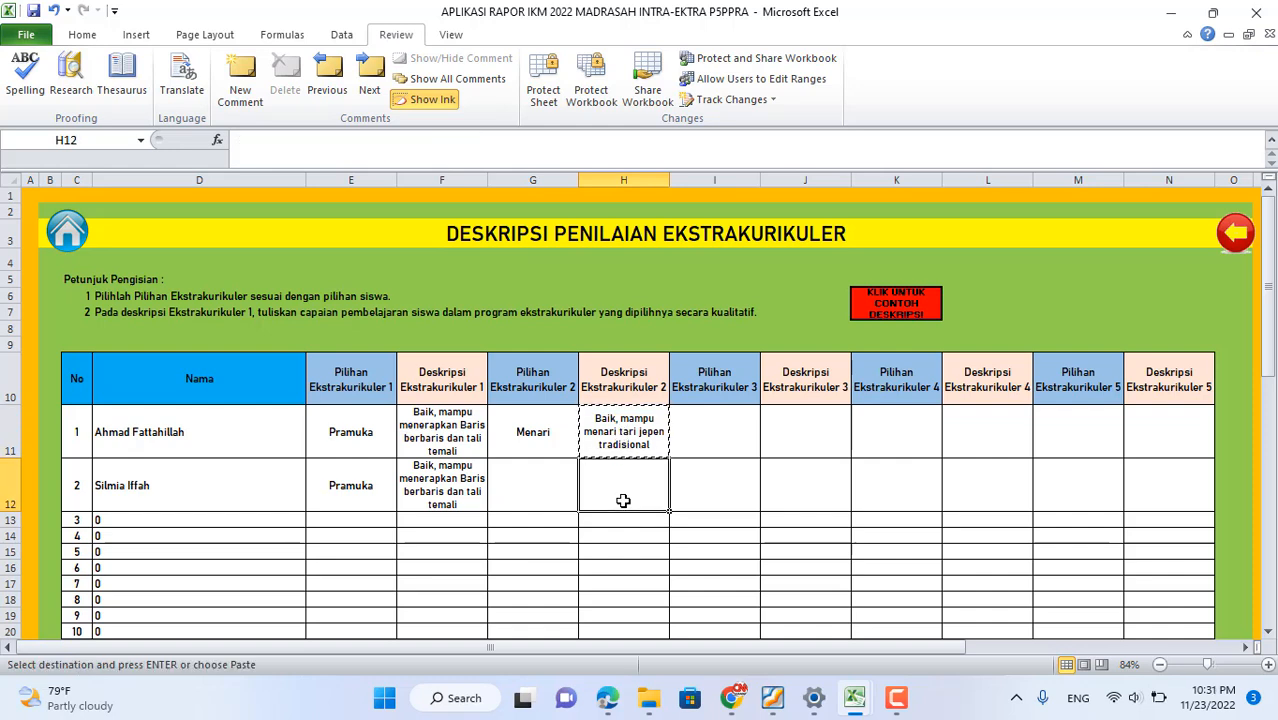
key(ctrl+v)
- Set the second student's Pilihan Ekstrakurikuler 2 to Menari
click(565, 476)
click(587, 501)
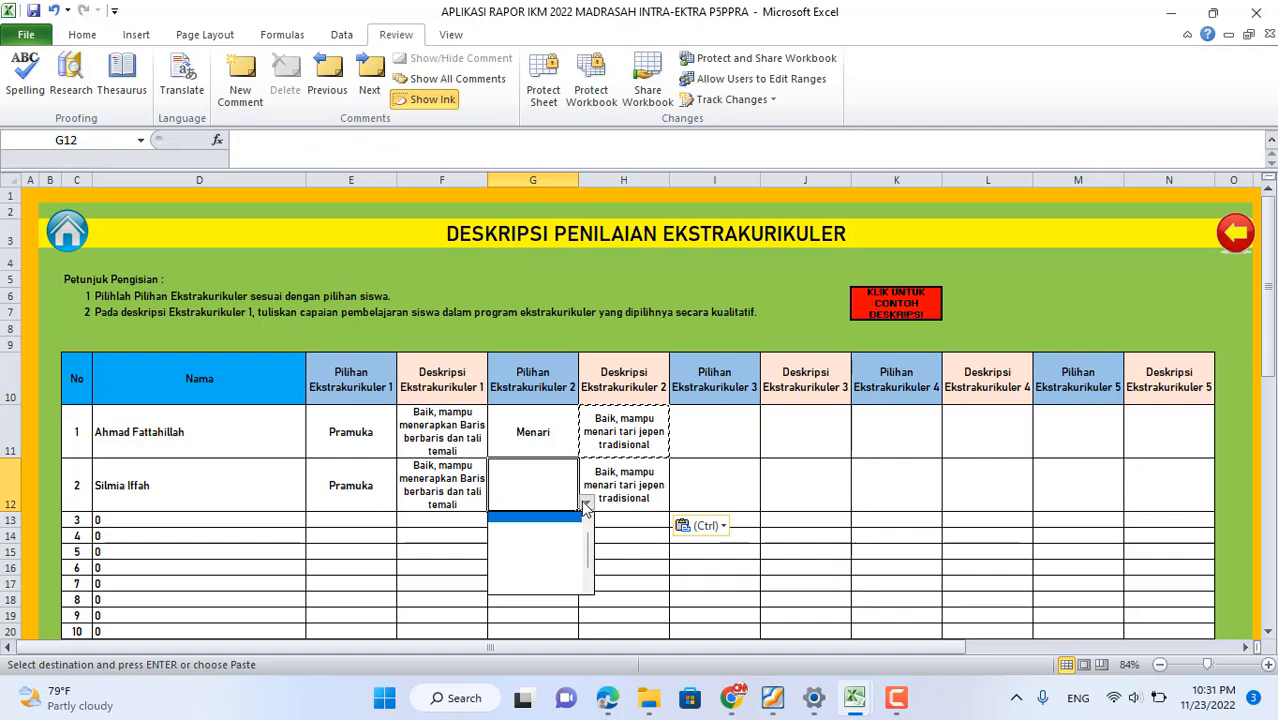
scroll(588, 550, up, 3)
click(537, 530)
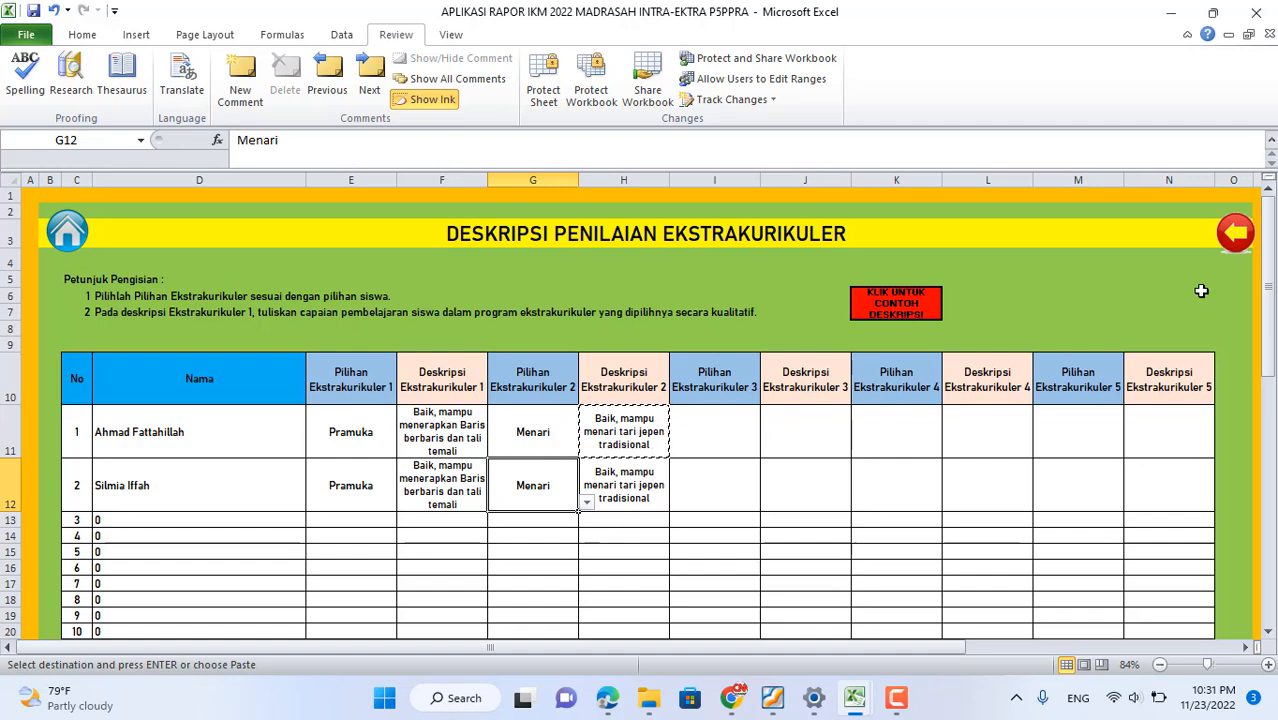
- Open the Asesmen Formatif sheet for Al Qur'an Hadis and read its first filling instruction
click(1234, 232)
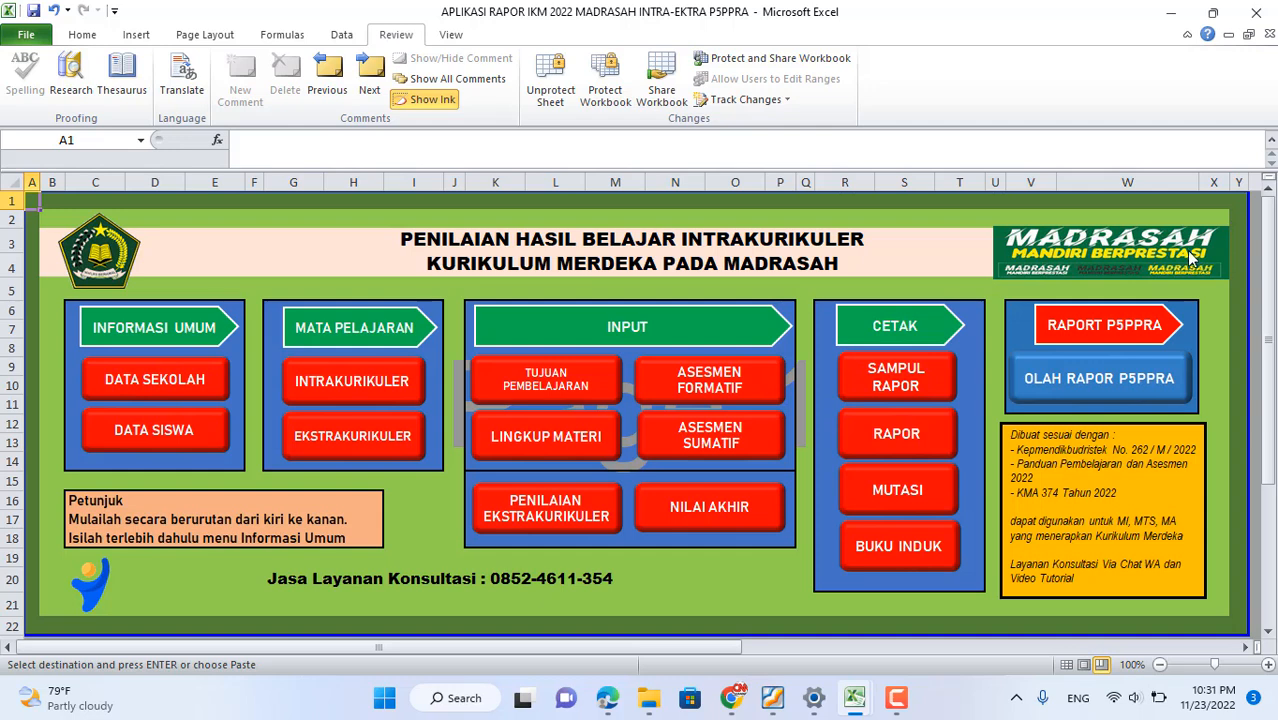
click(693, 389)
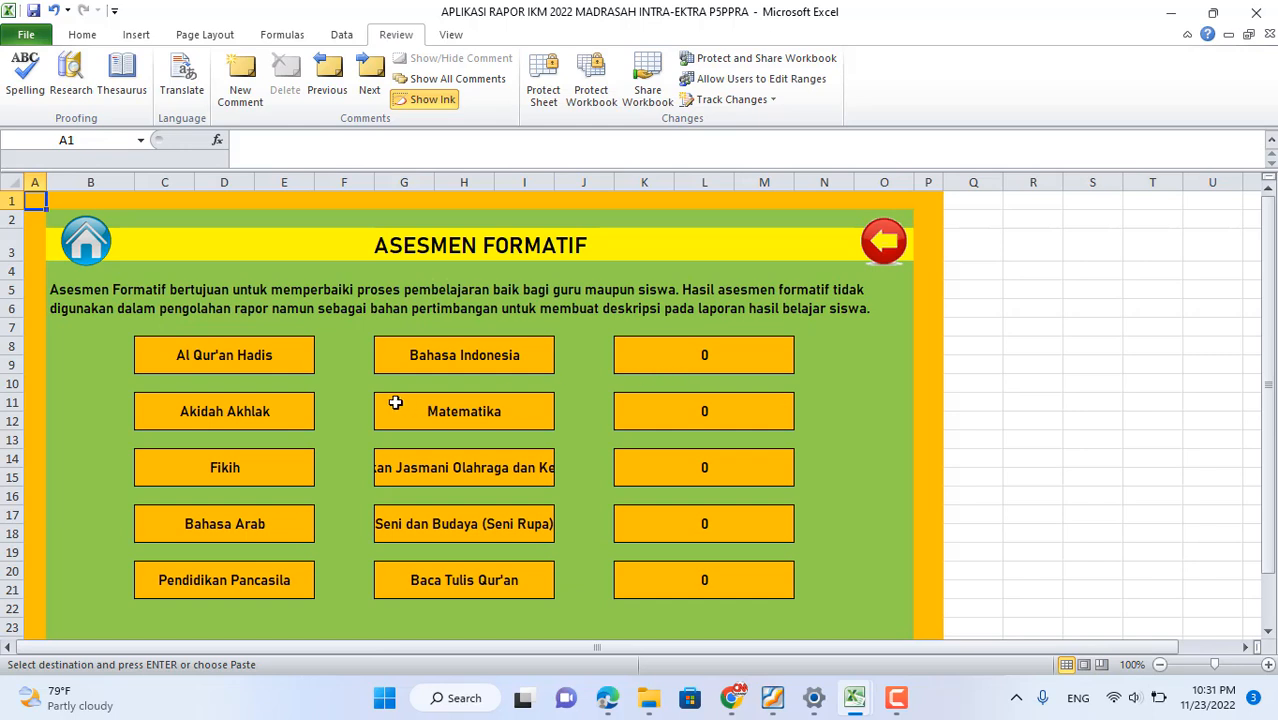
click(226, 360)
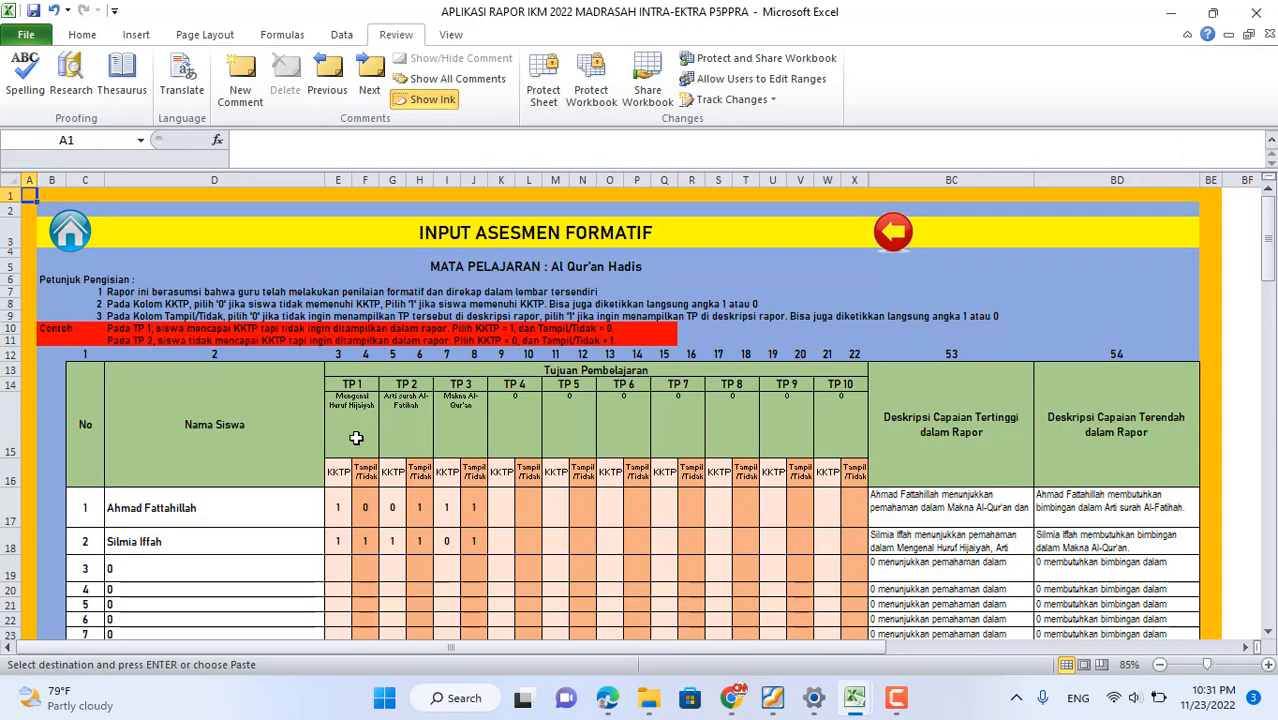
click(117, 291)
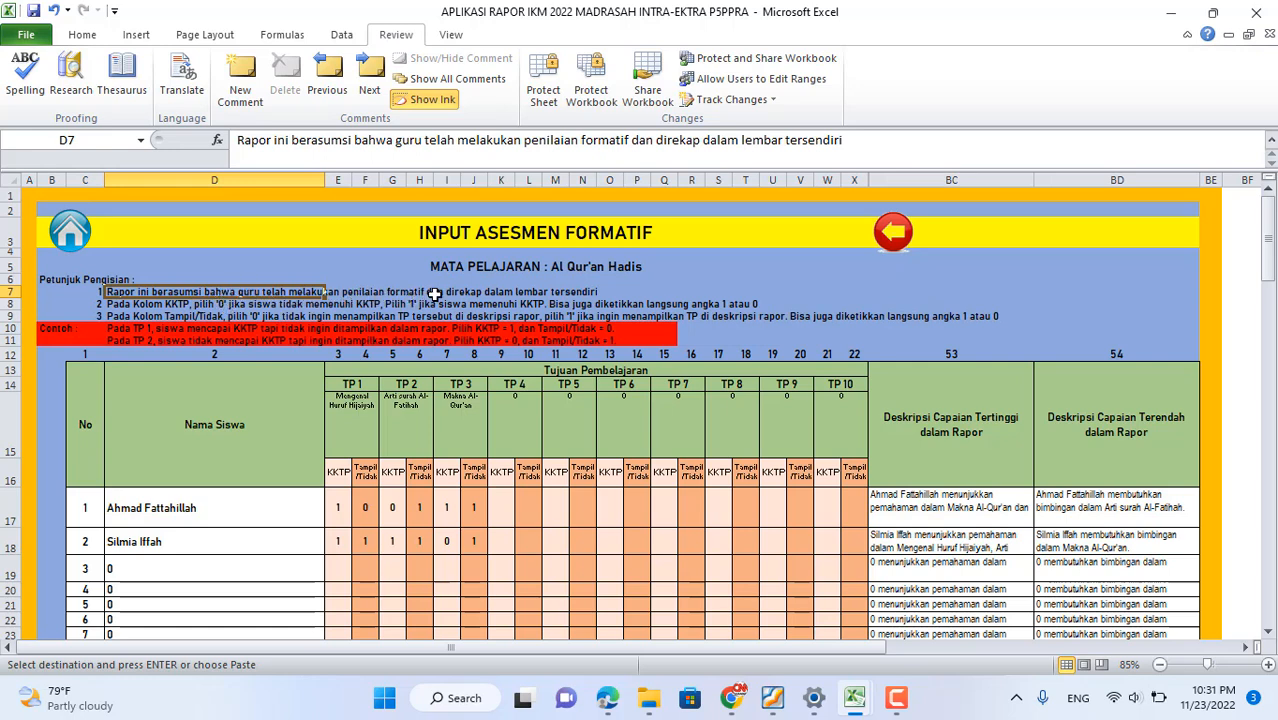
click(589, 290)
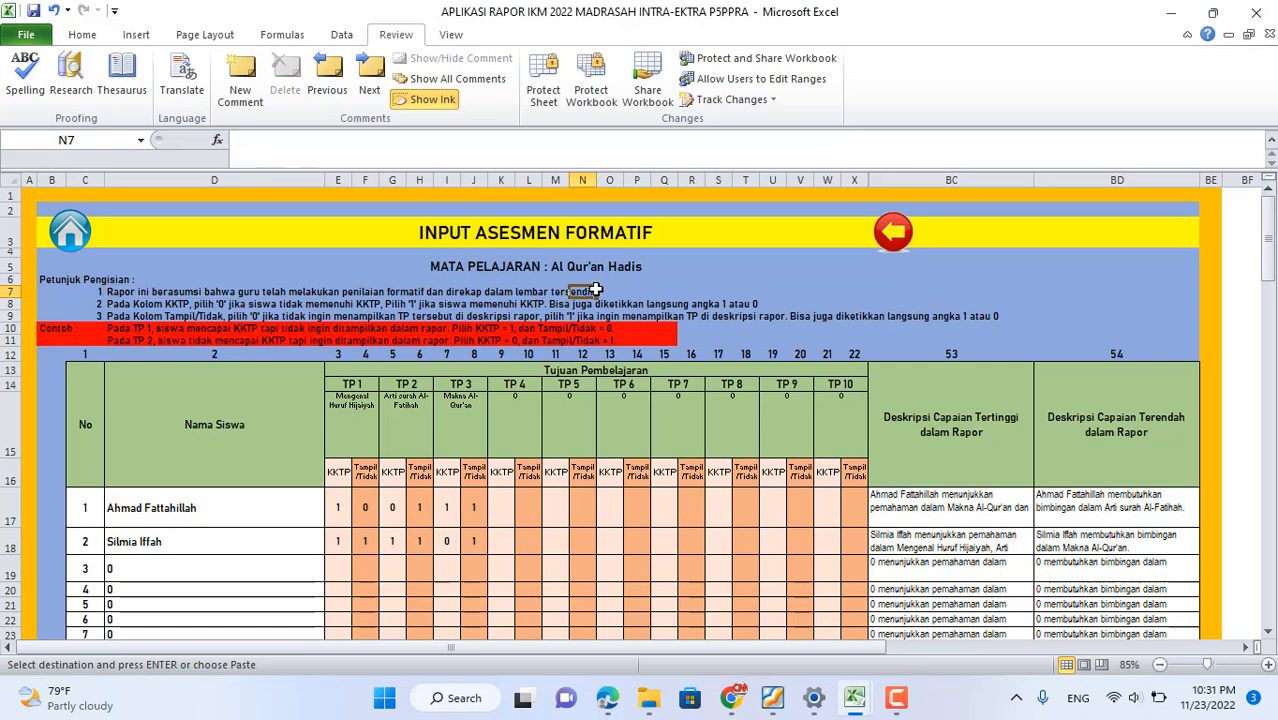
click(117, 292)
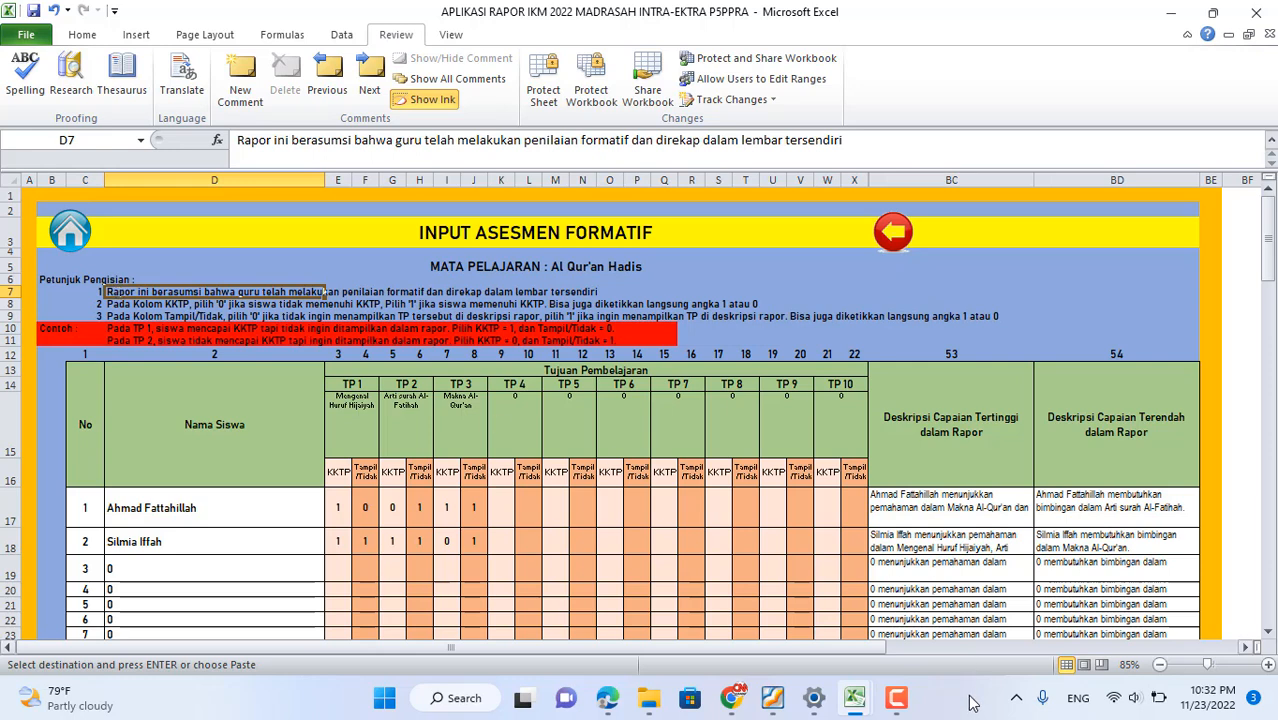
click(896, 697)
click(1189, 622)
click(896, 705)
- Set the first student's TP 1 Tampil/Tidak value to 1 in the Al Qur'an Hadis formative assessment
click(340, 514)
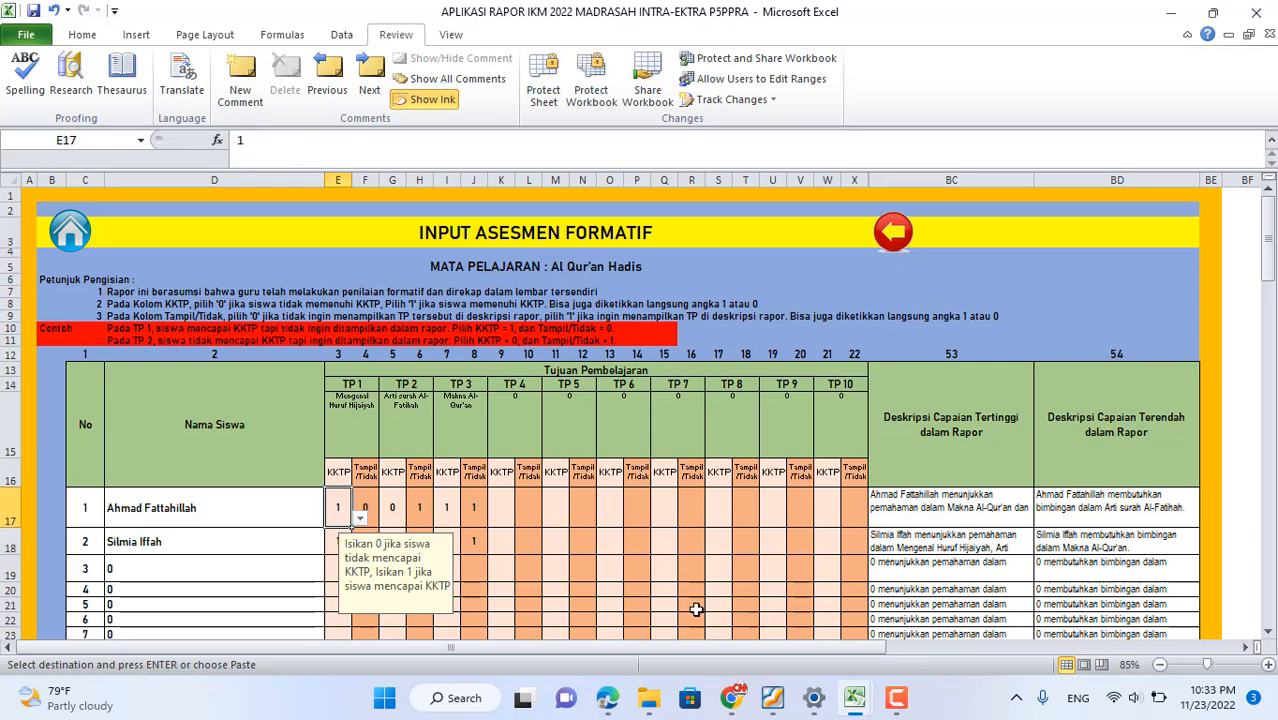
key(Right)
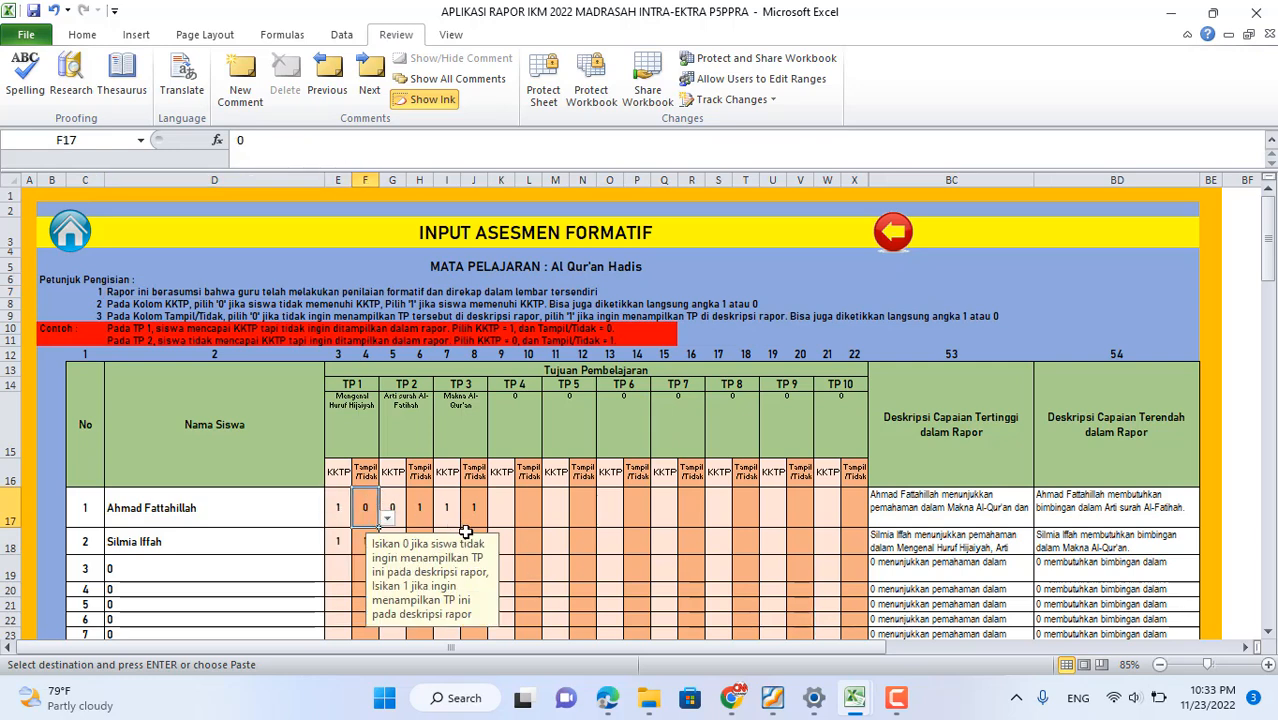
text(1)
- Try 0 for the first student's TP 1 KKTP value, and set it back to 1
click(333, 511)
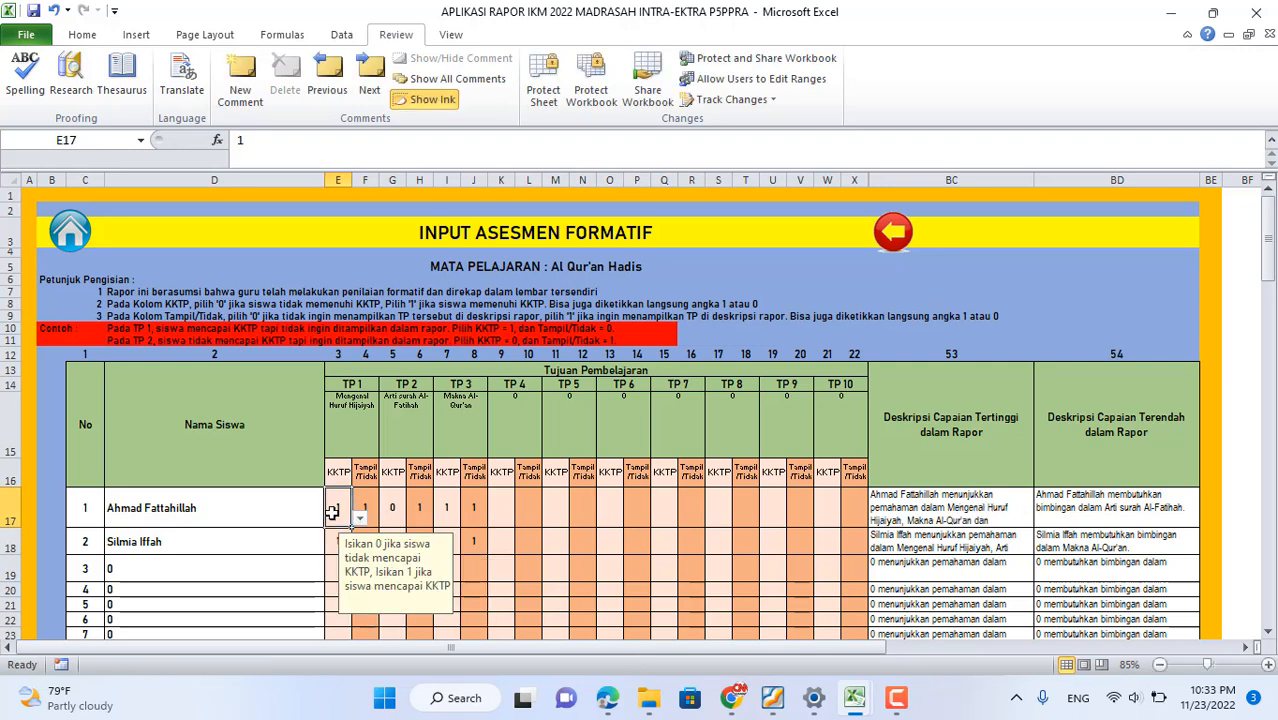
text(0)
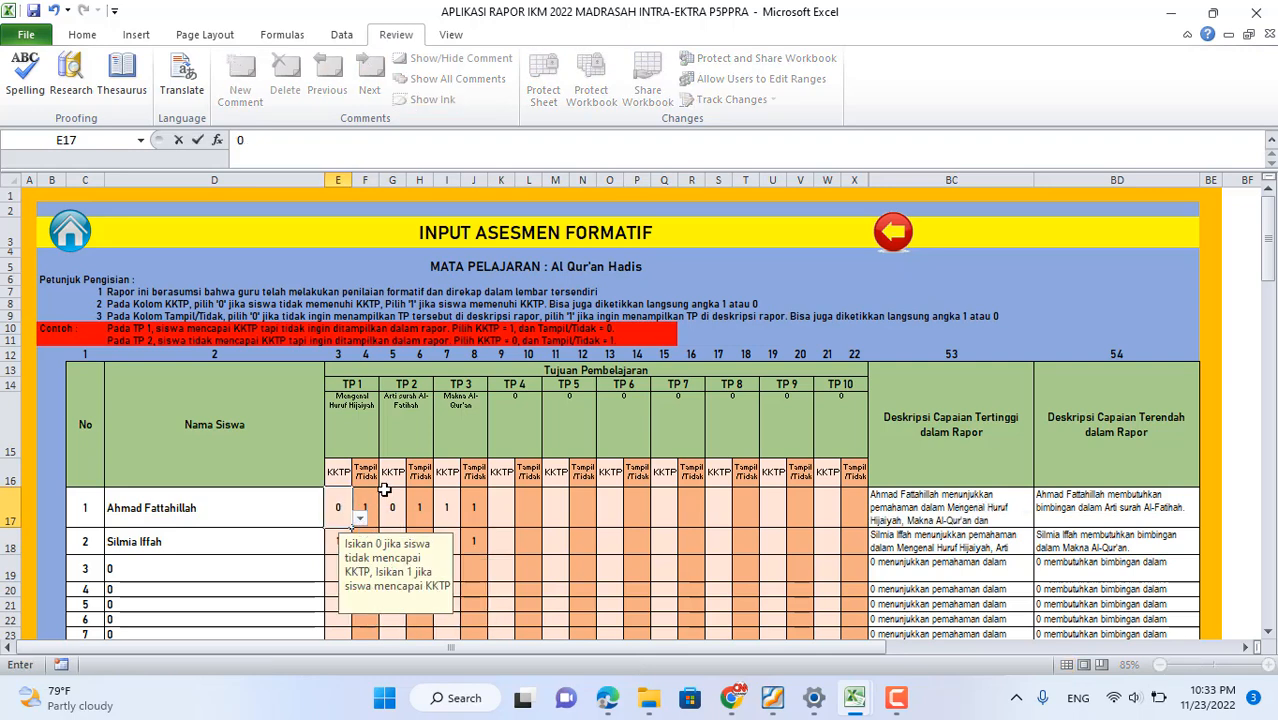
key(Right)
key(Right)
click(336, 500)
click(358, 517)
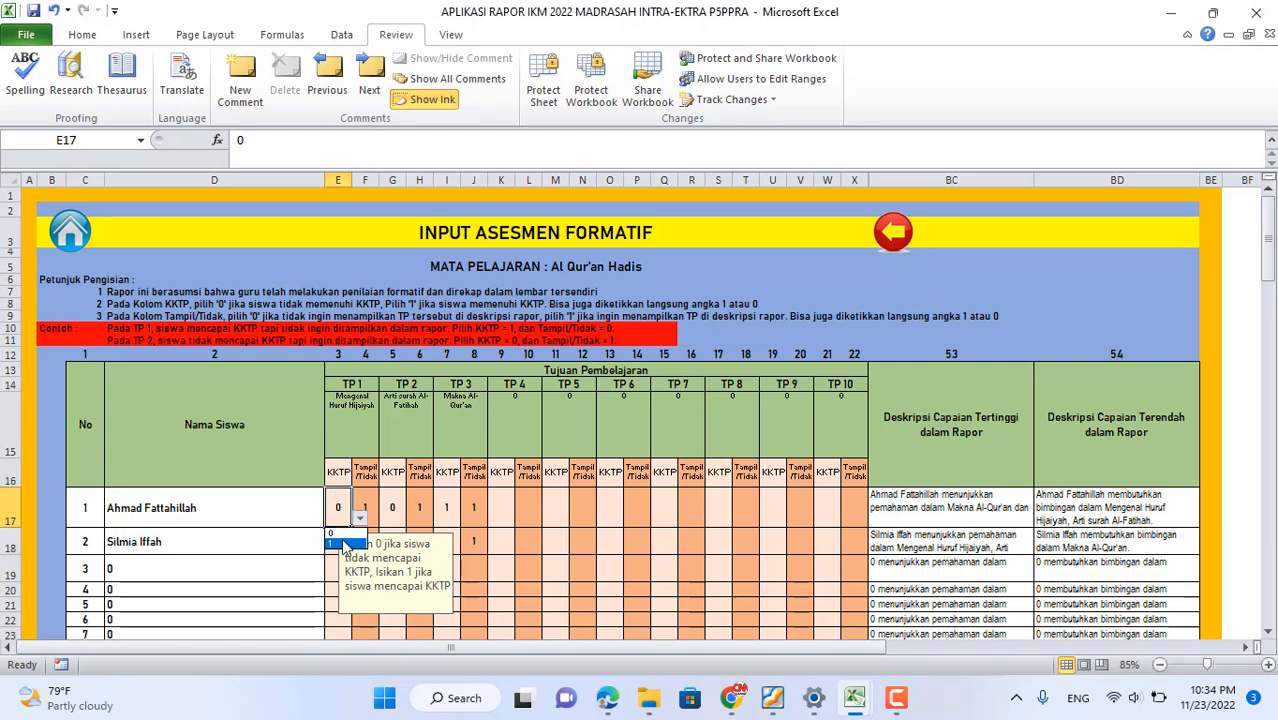
click(338, 543)
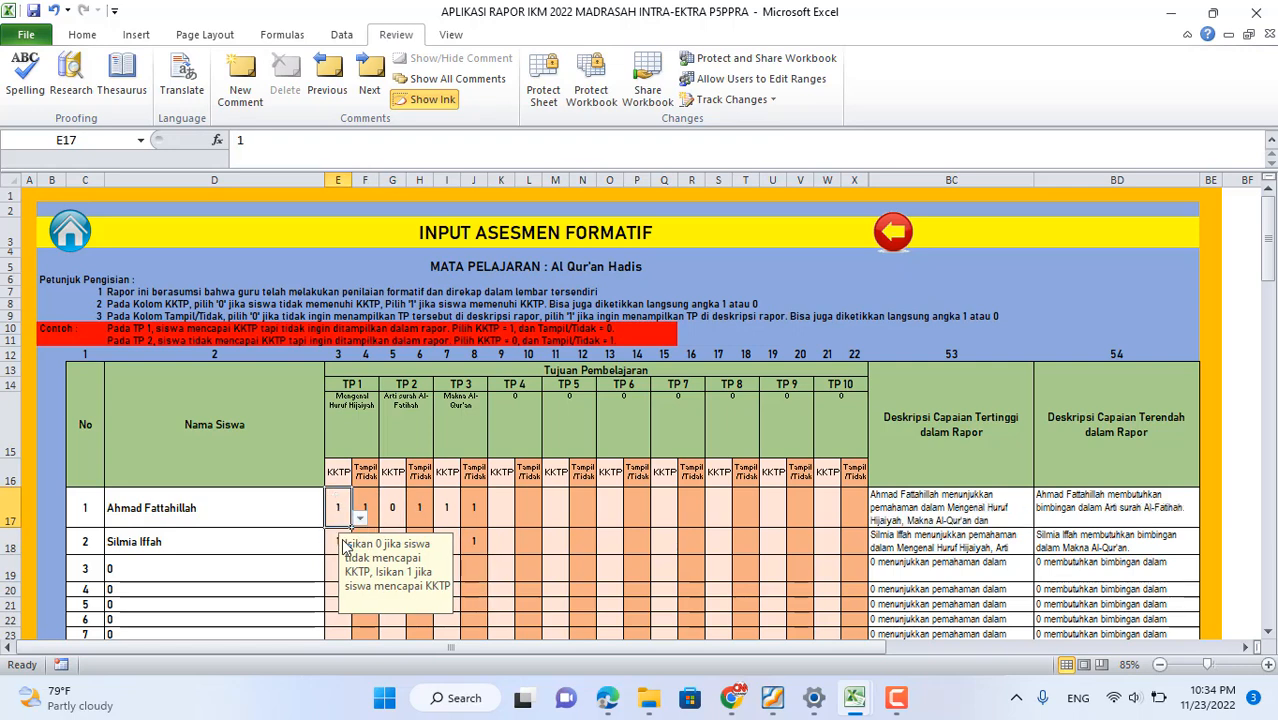
- Examine both students' TP 2 and TP 3 entries against their Deskripsi Capaian Tertinggi and Deskripsi Capaian Terendah
click(396, 512)
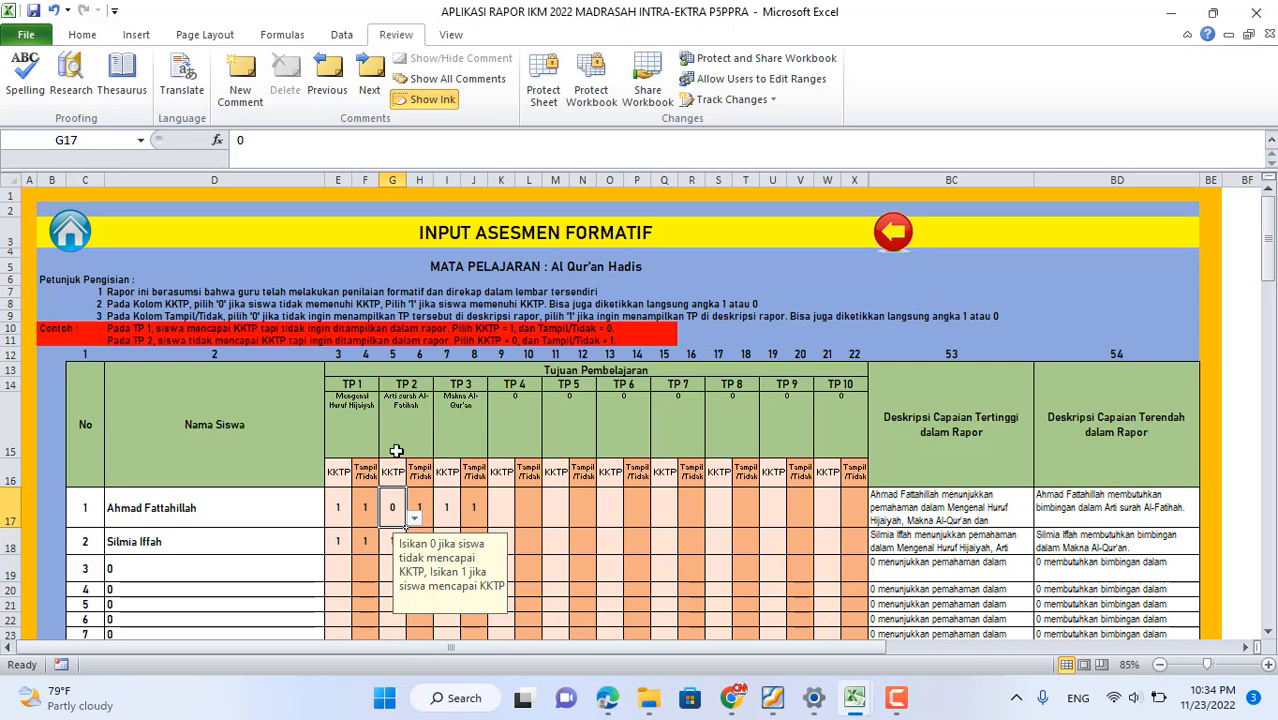
click(440, 502)
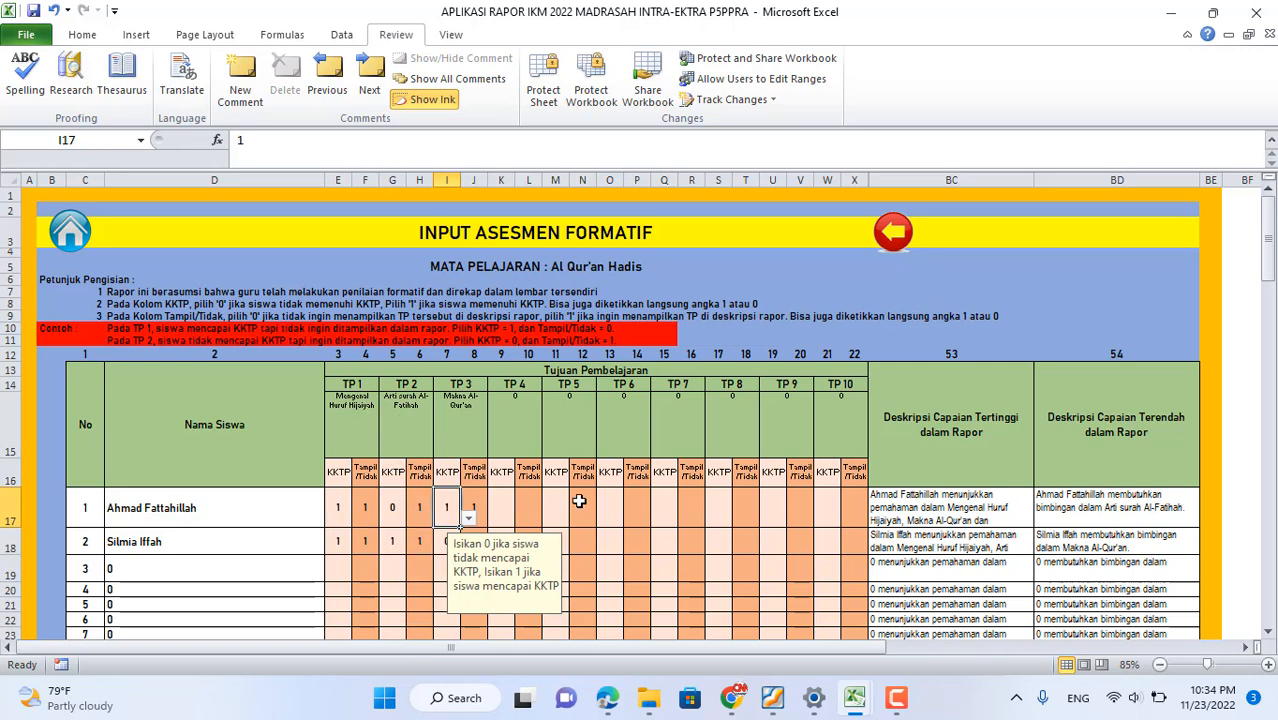
scroll(579, 501, down, 1)
click(408, 480)
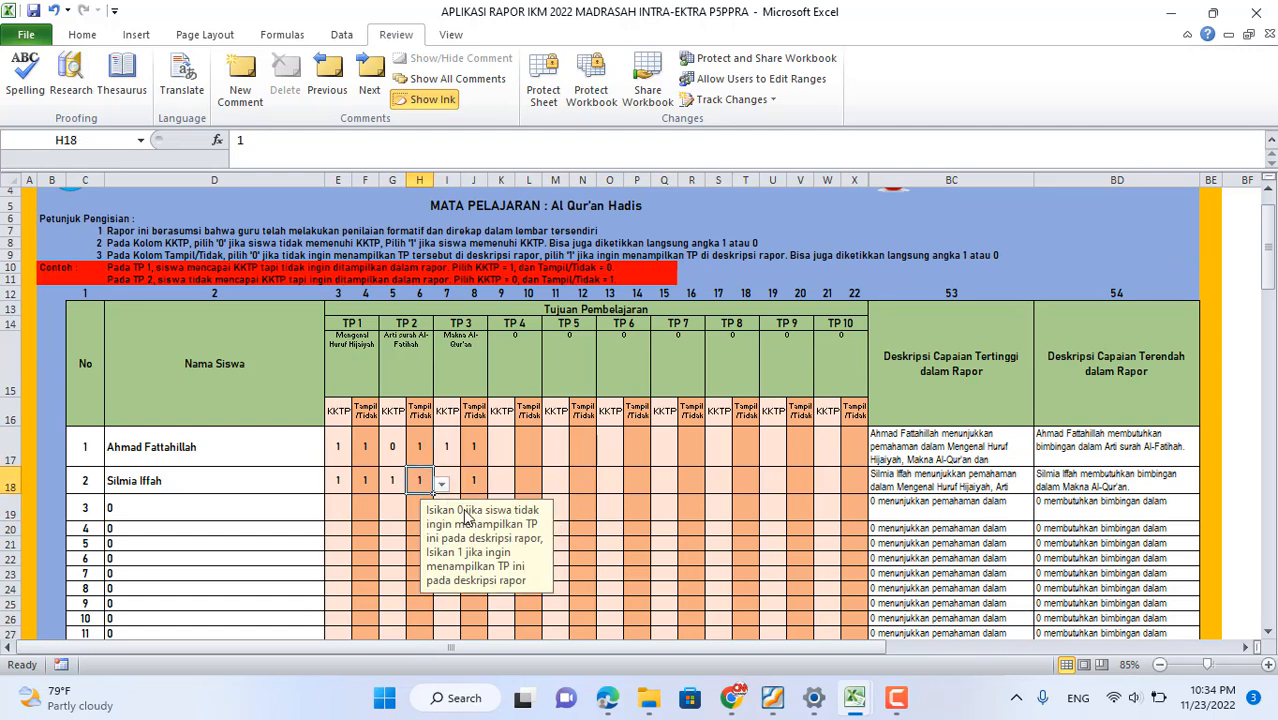
click(452, 480)
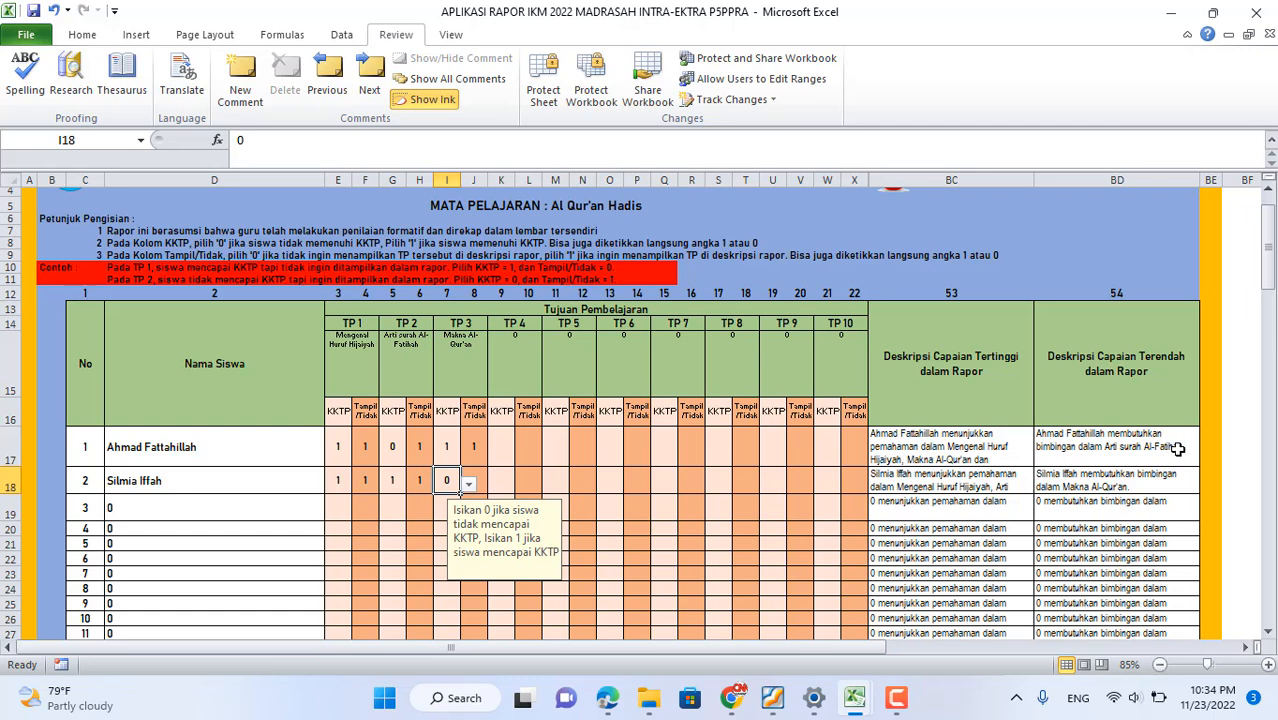
click(397, 446)
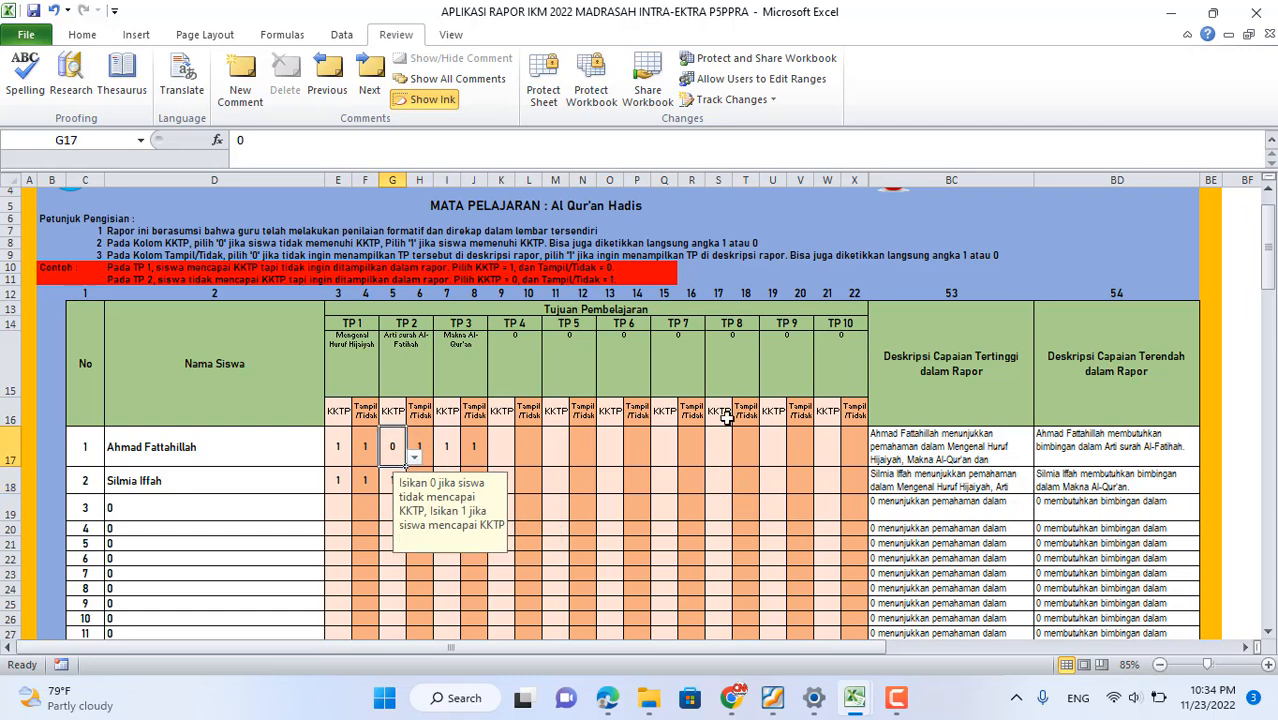
click(1062, 362)
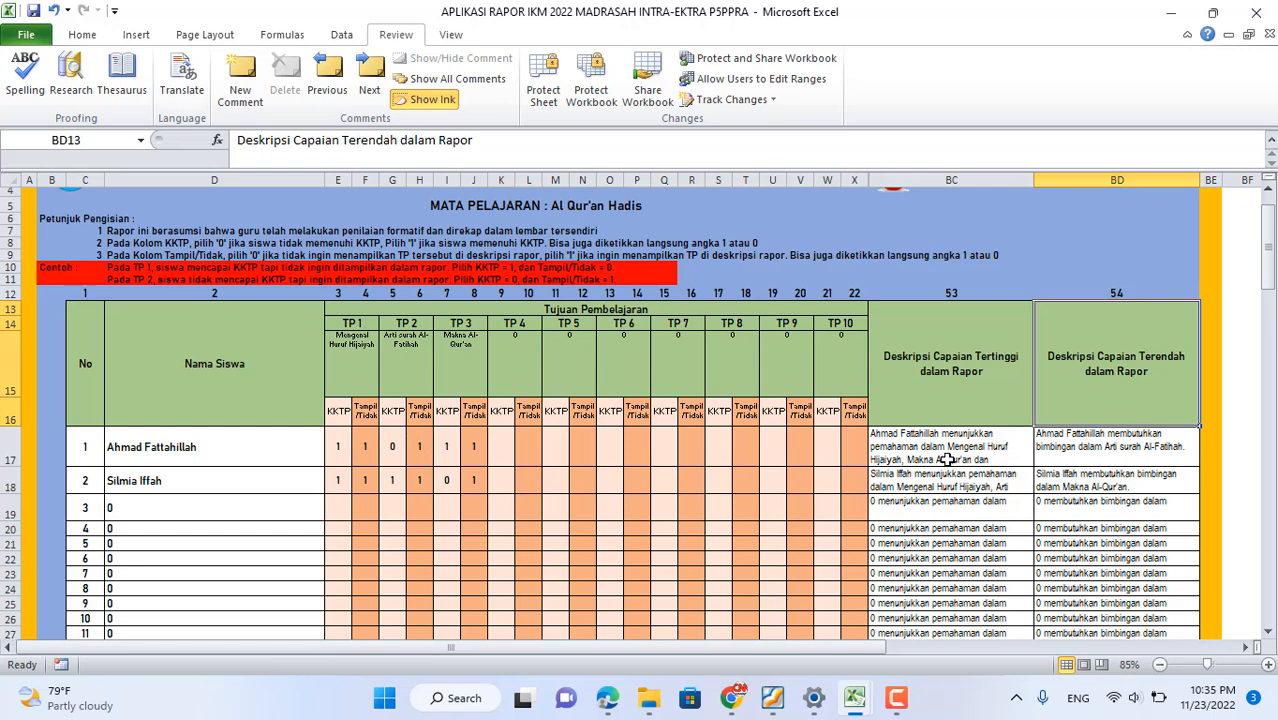
- Try 0 for the first student's TP 3 Tampil/Tidak value, and set it back to 1
click(473, 447)
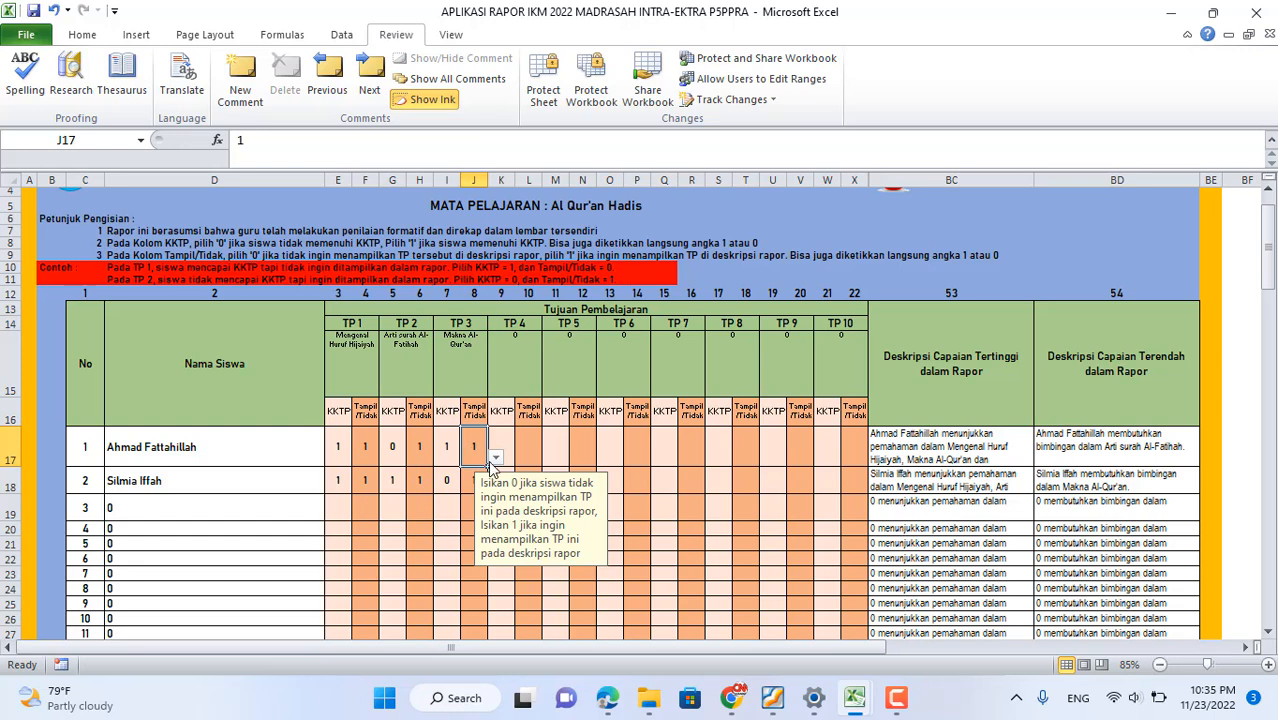
click(495, 458)
click(488, 472)
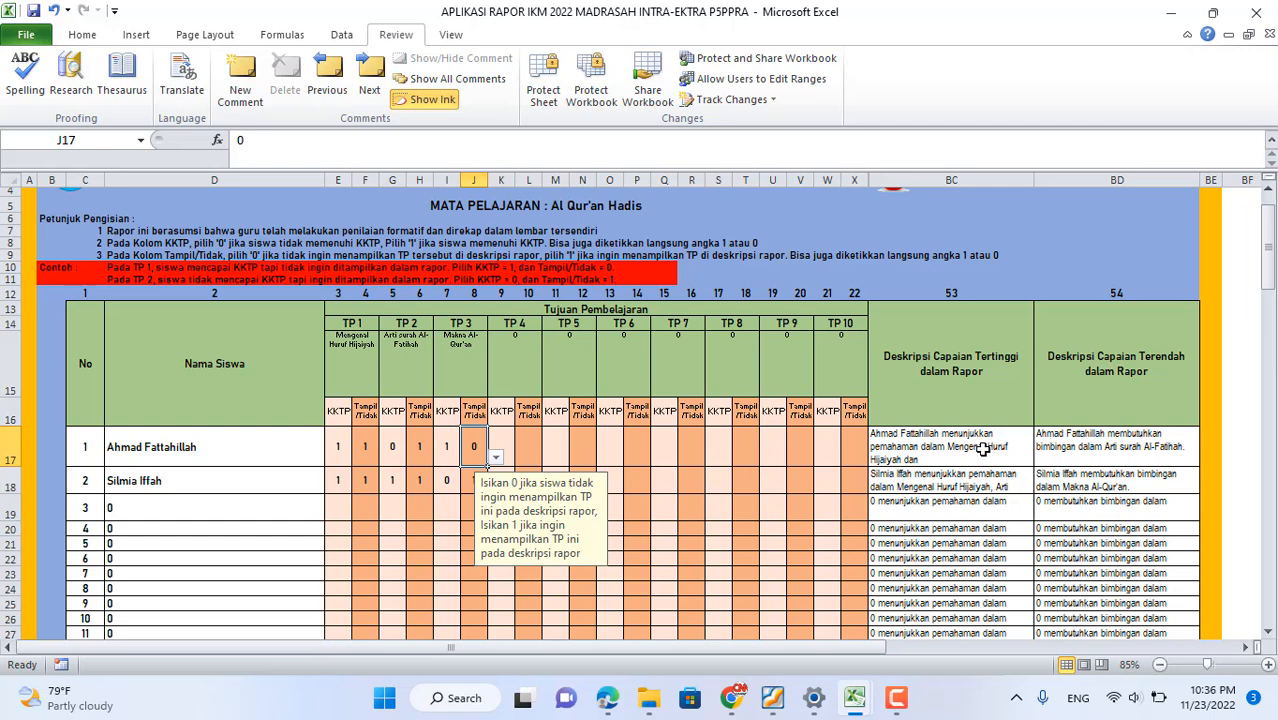
click(497, 460)
click(475, 490)
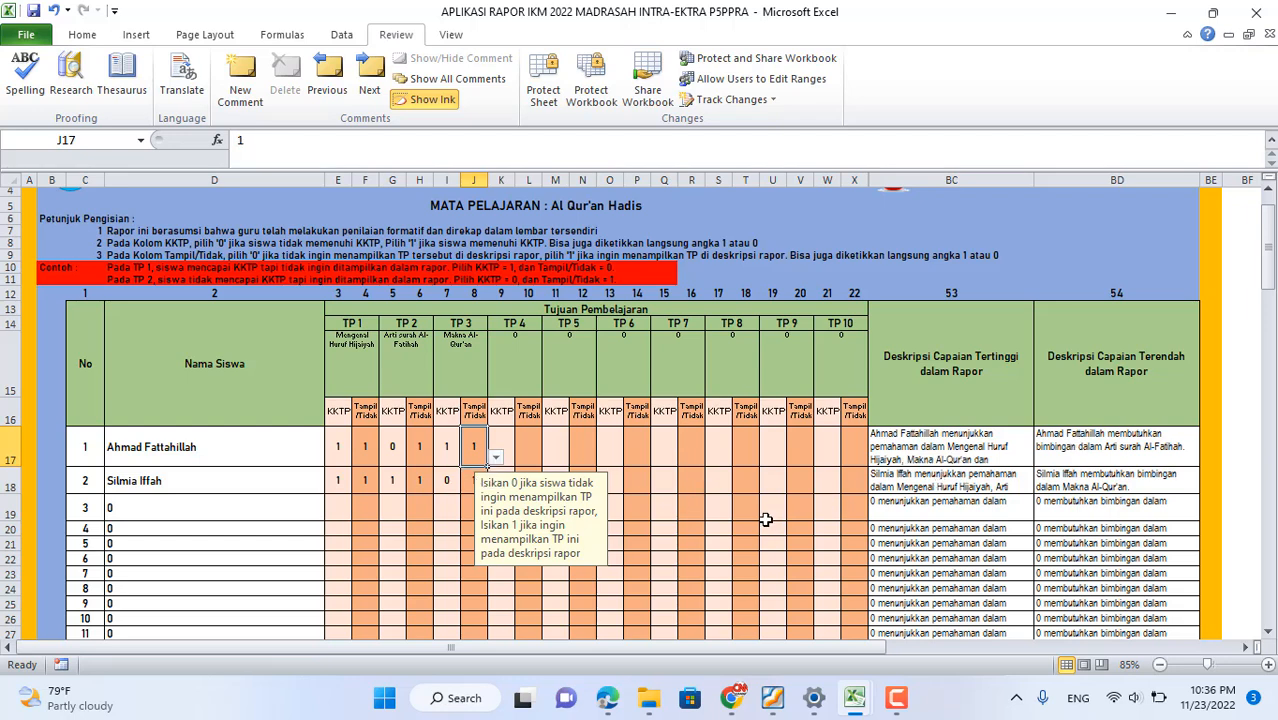
- Return to the Asesmen Formatif subject list and open the Akidah Akhlak input sheet
scroll(755, 545, up, 1)
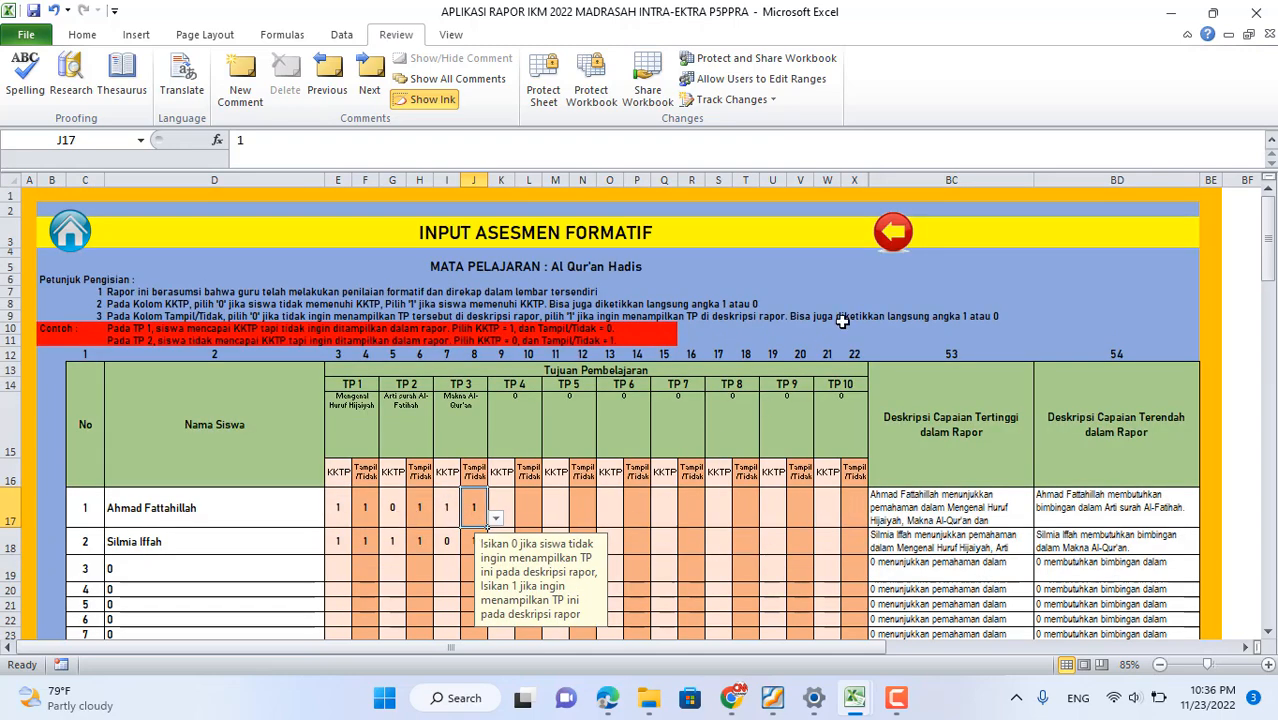
click(891, 252)
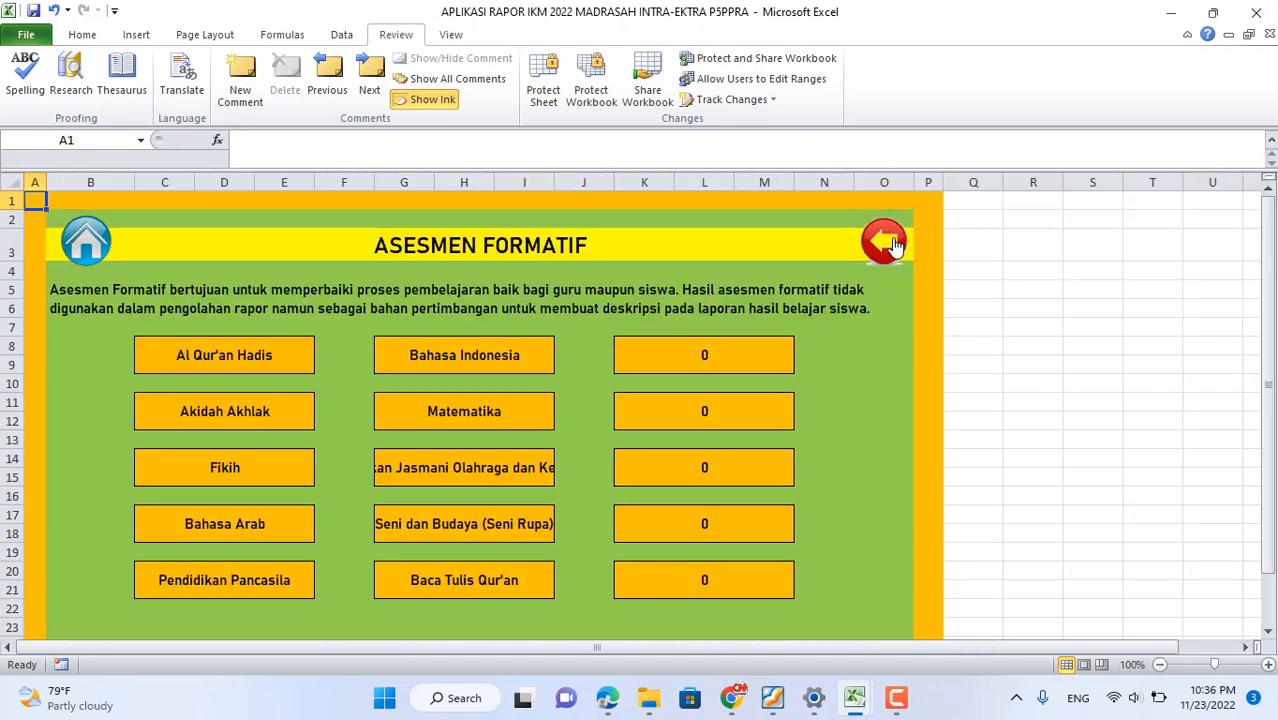
click(201, 424)
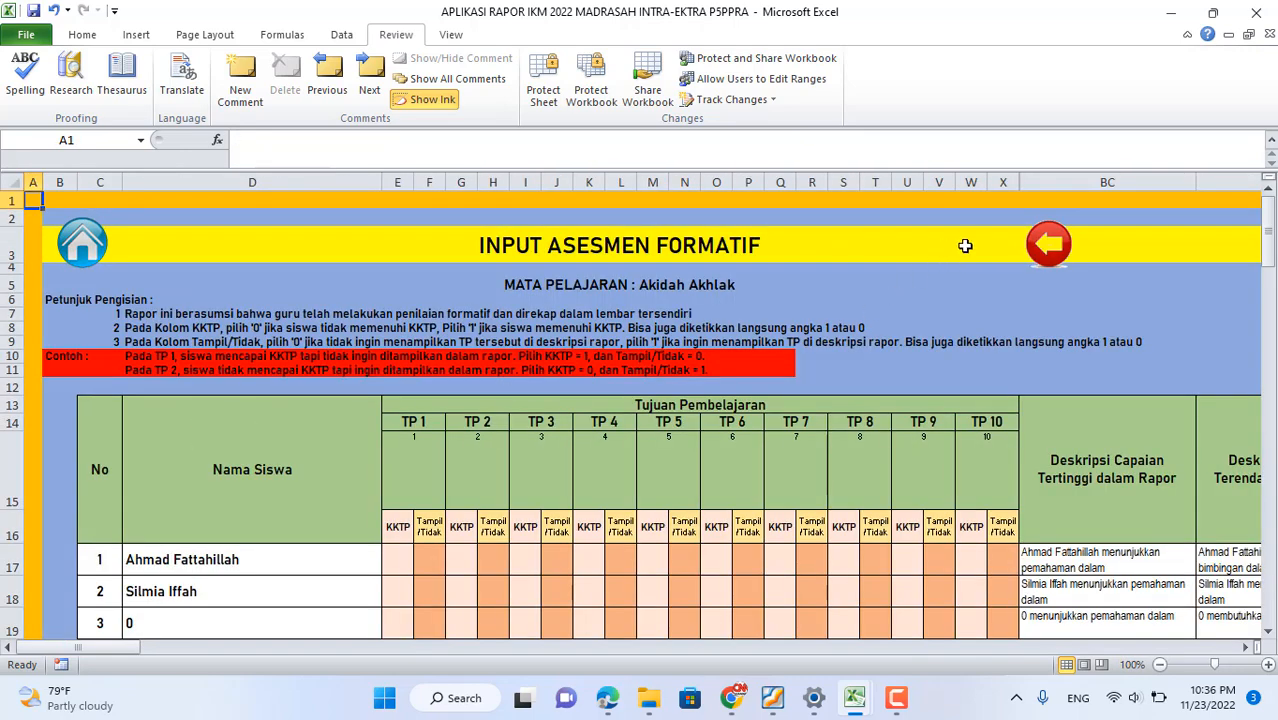
- Leave the Akidah Akhlak formative sheet, view the Baca Tulis Qur'an formative sheet, and return to the main menu
click(1038, 254)
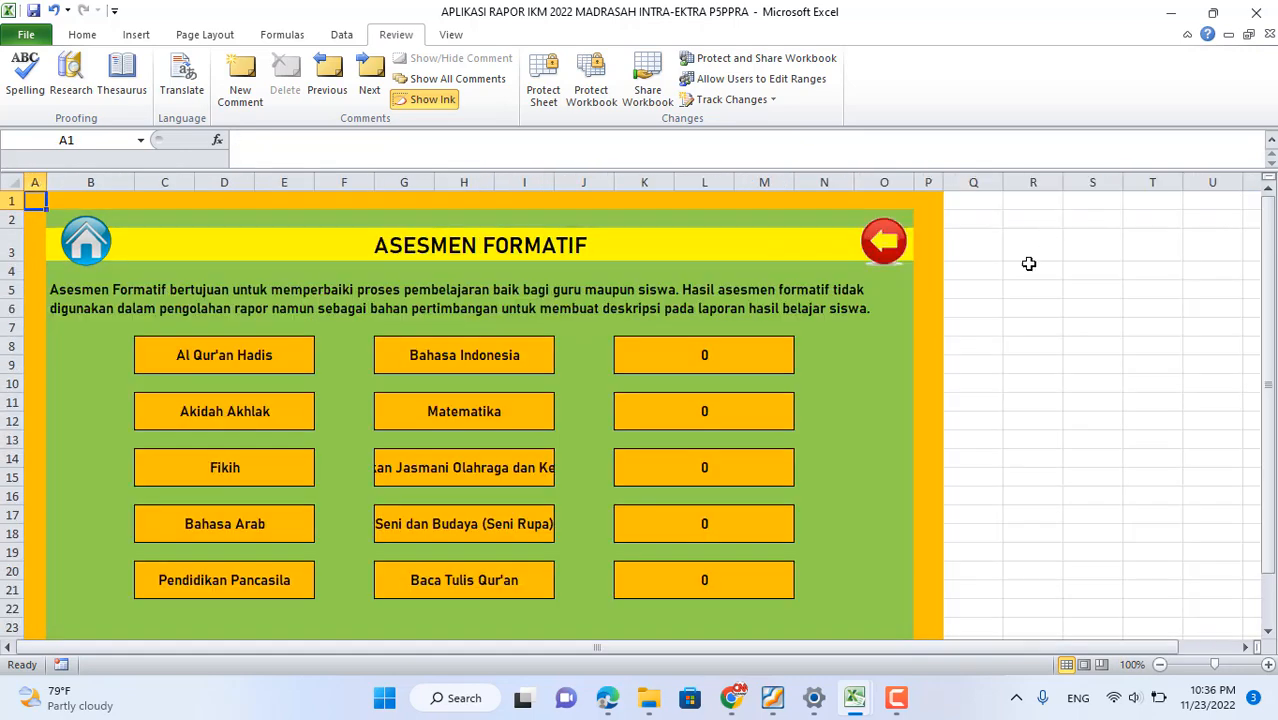
click(469, 590)
click(989, 242)
click(882, 250)
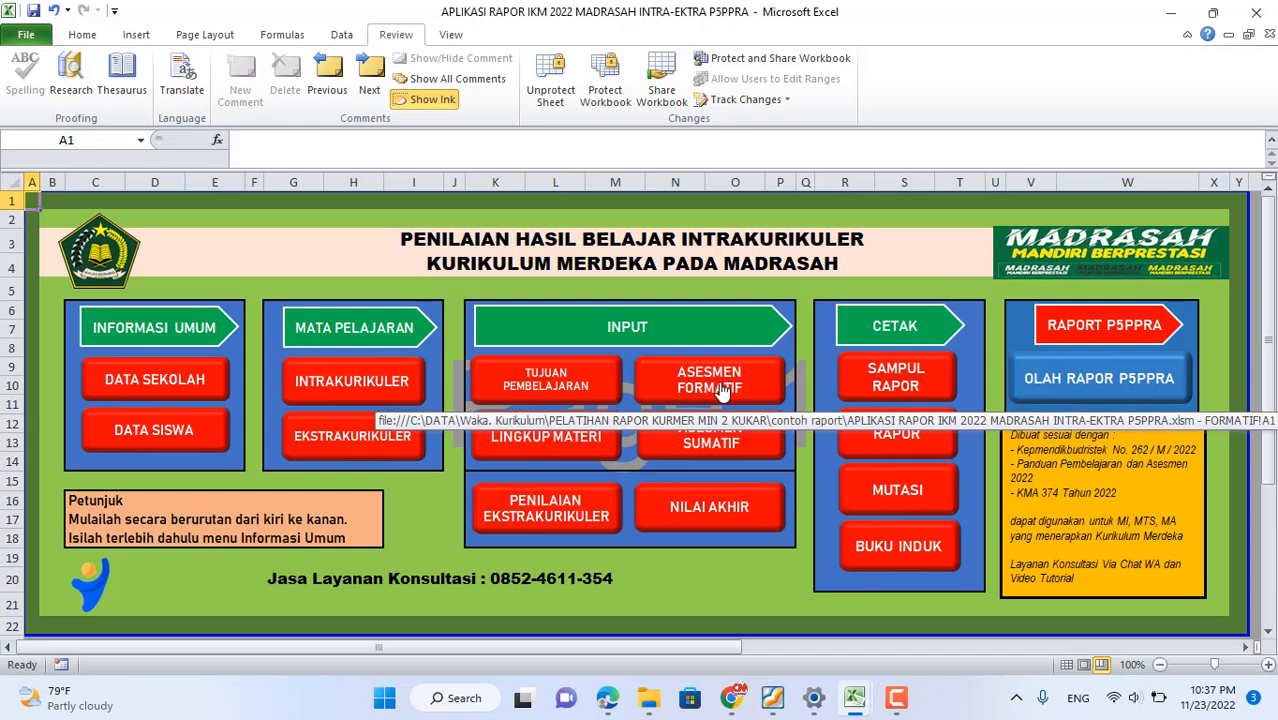
- Open the Al Qur'an Hadis summative assessment sheet and examine the material headings for Sumatif 1 to 3
click(710, 440)
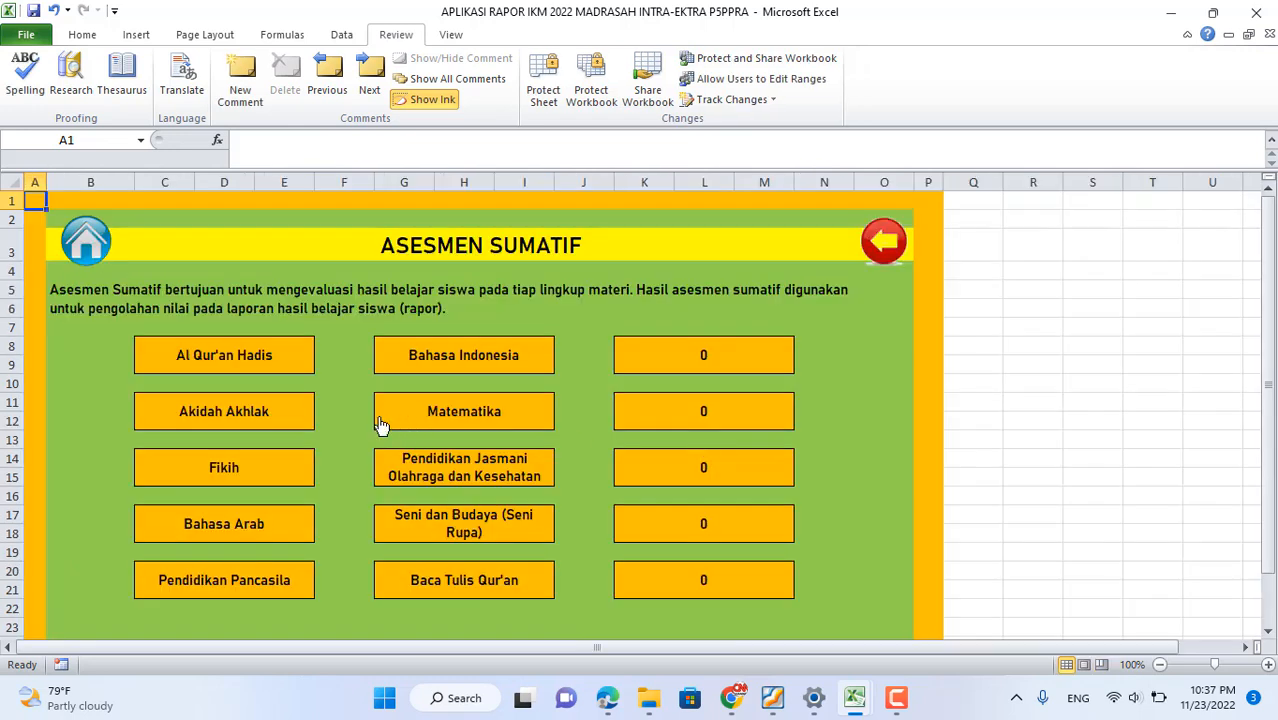
click(224, 360)
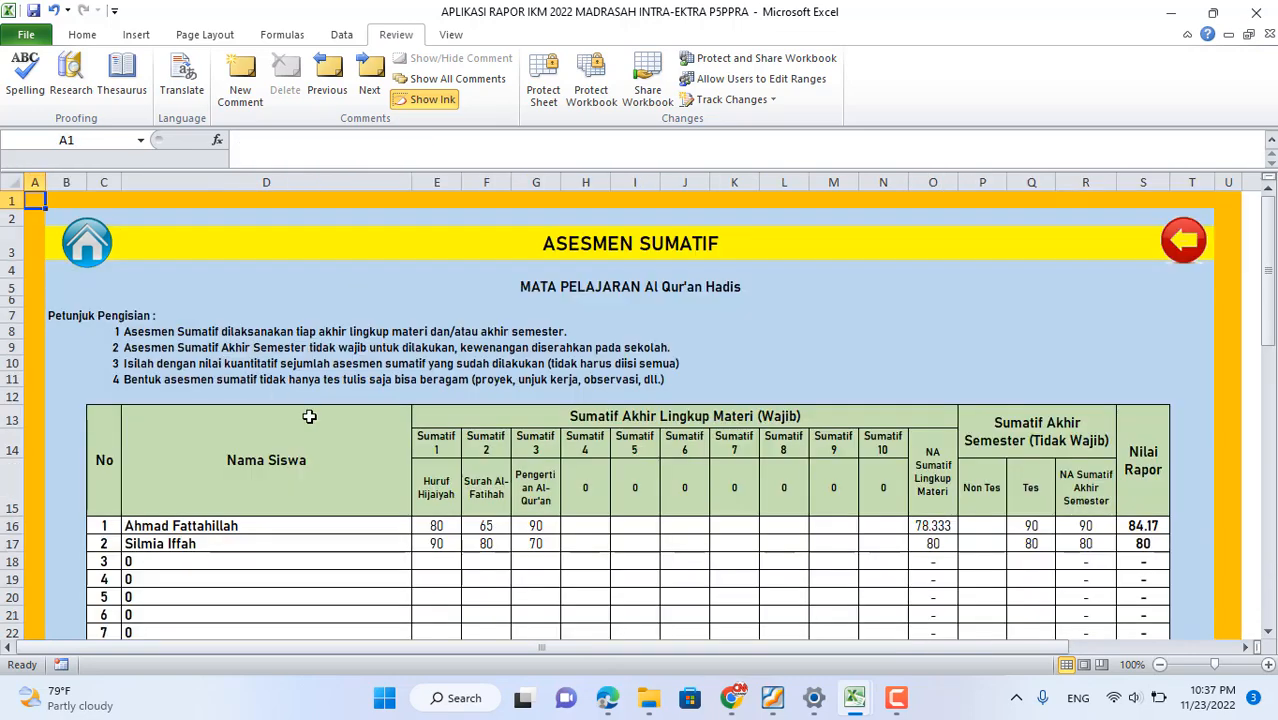
click(445, 480)
click(486, 481)
click(543, 484)
click(448, 484)
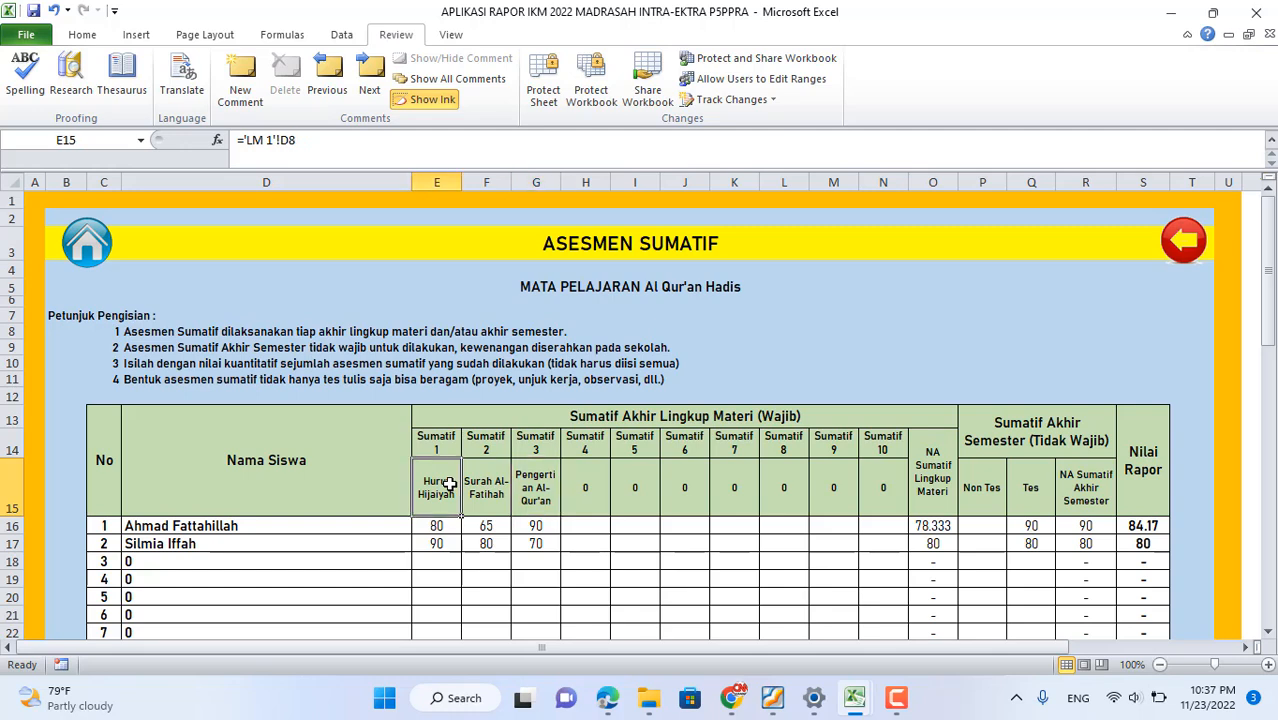
click(494, 488)
click(434, 526)
click(445, 438)
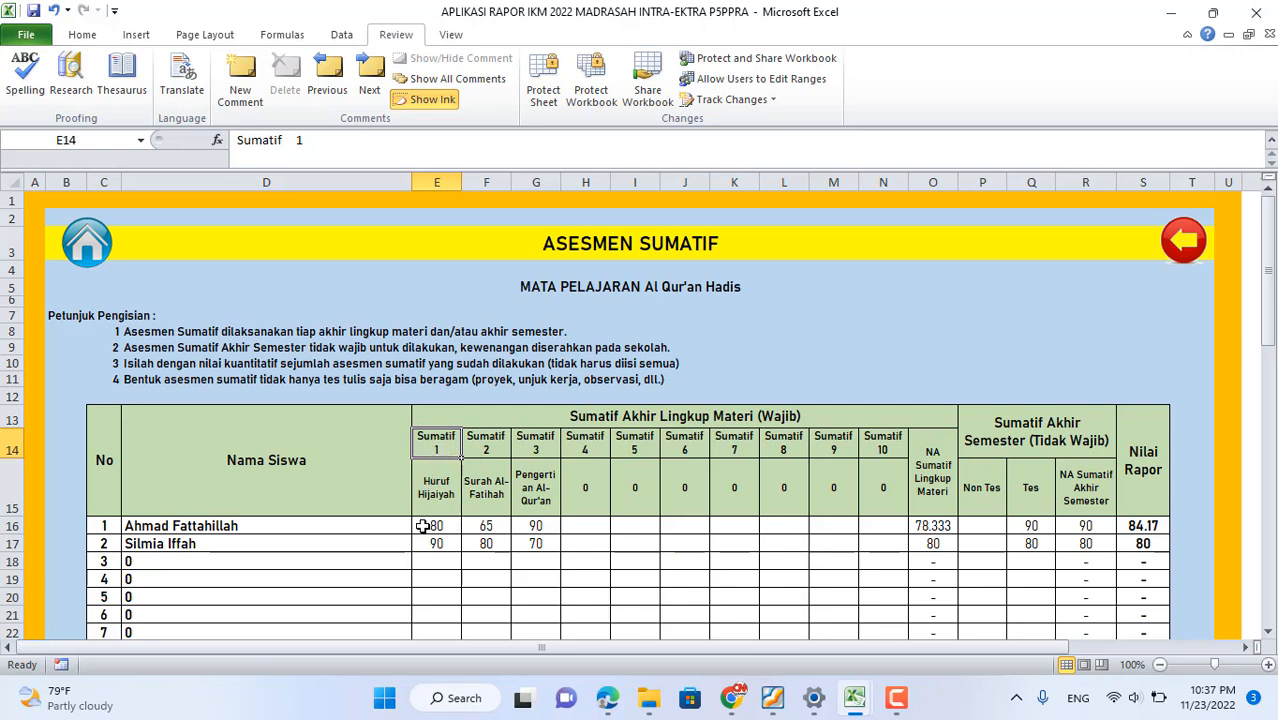
- Set the first student's Sumatif 2 (Surah Al-Fatihah) score to 75 and check the formula for the NA Sumatif Lingkup Materi average
click(438, 526)
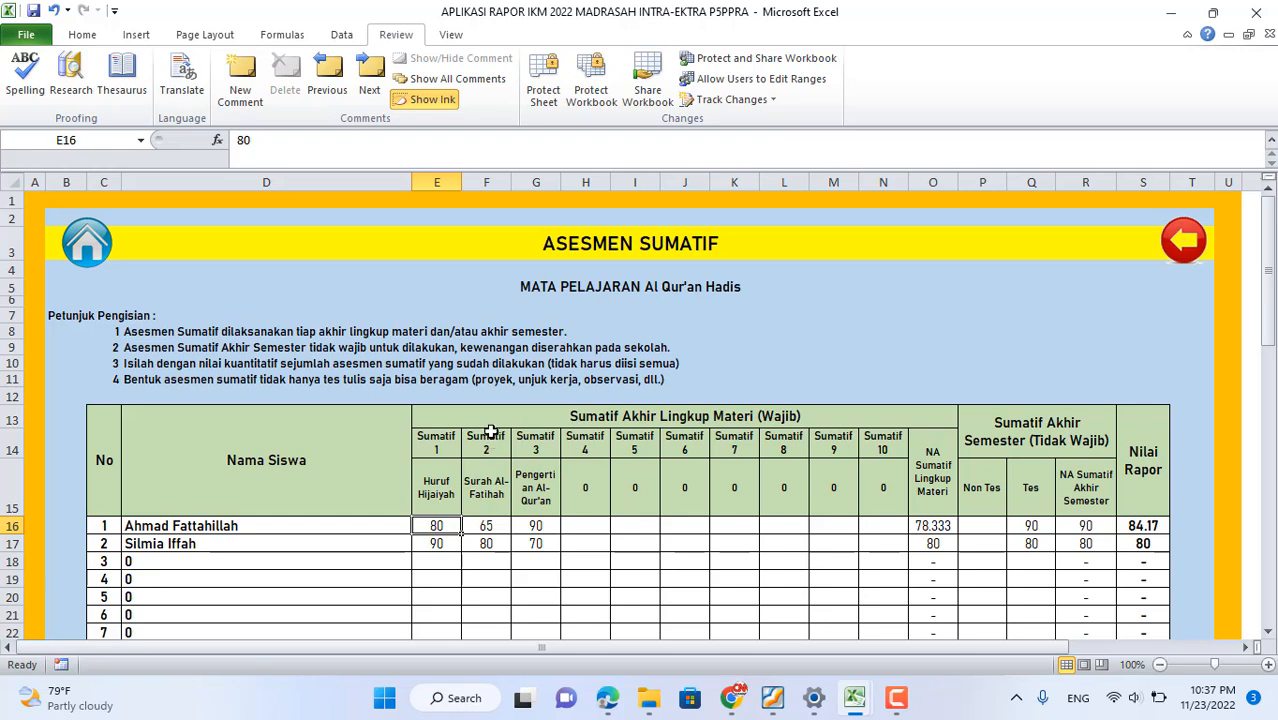
click(488, 526)
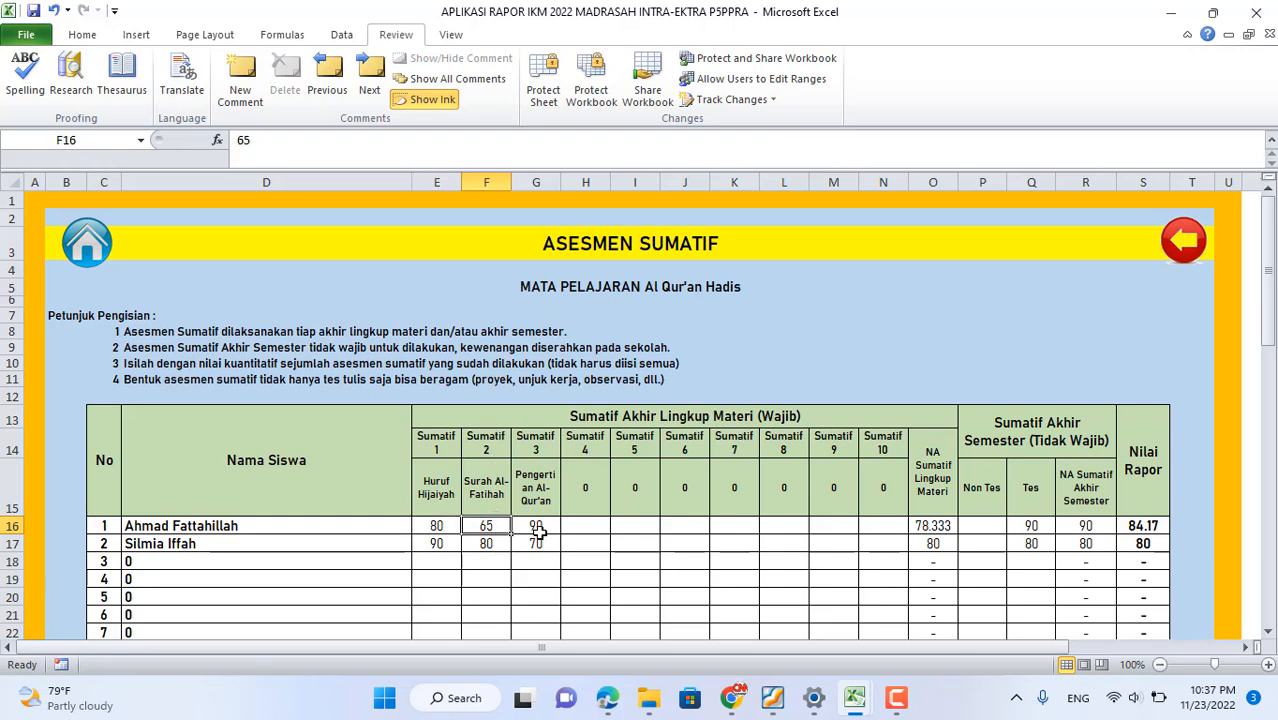
text(75)
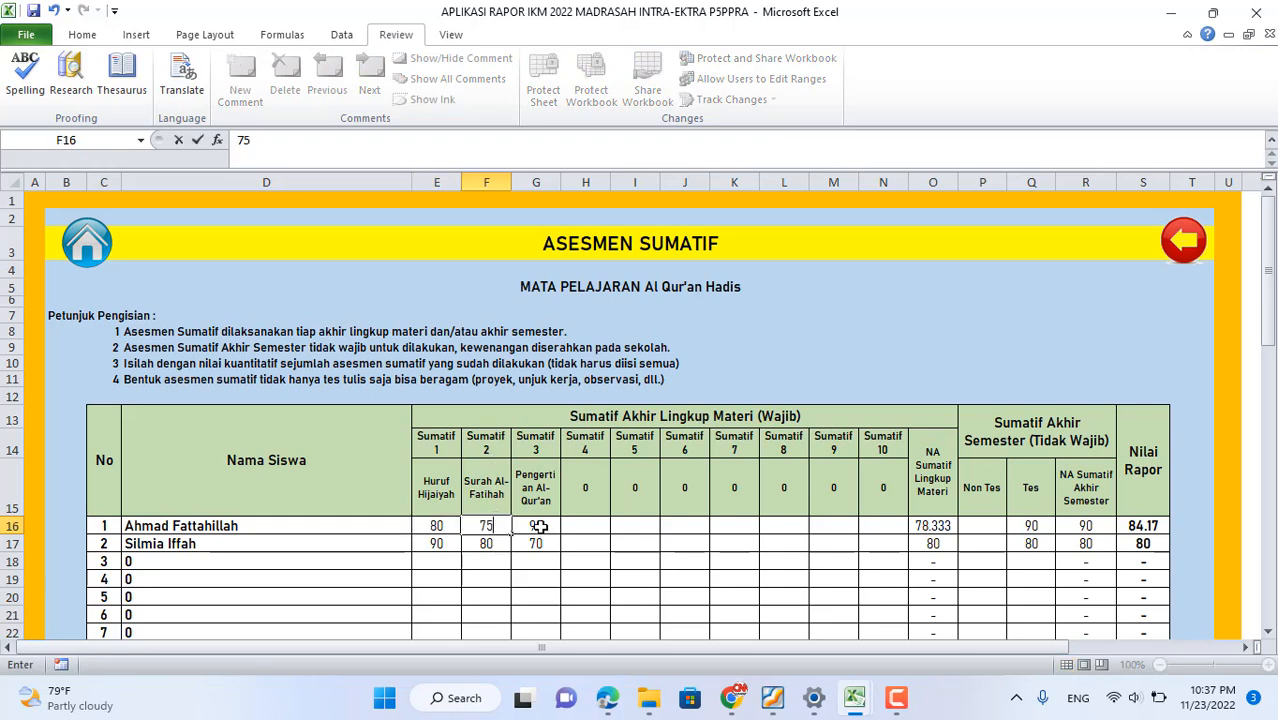
key(Return)
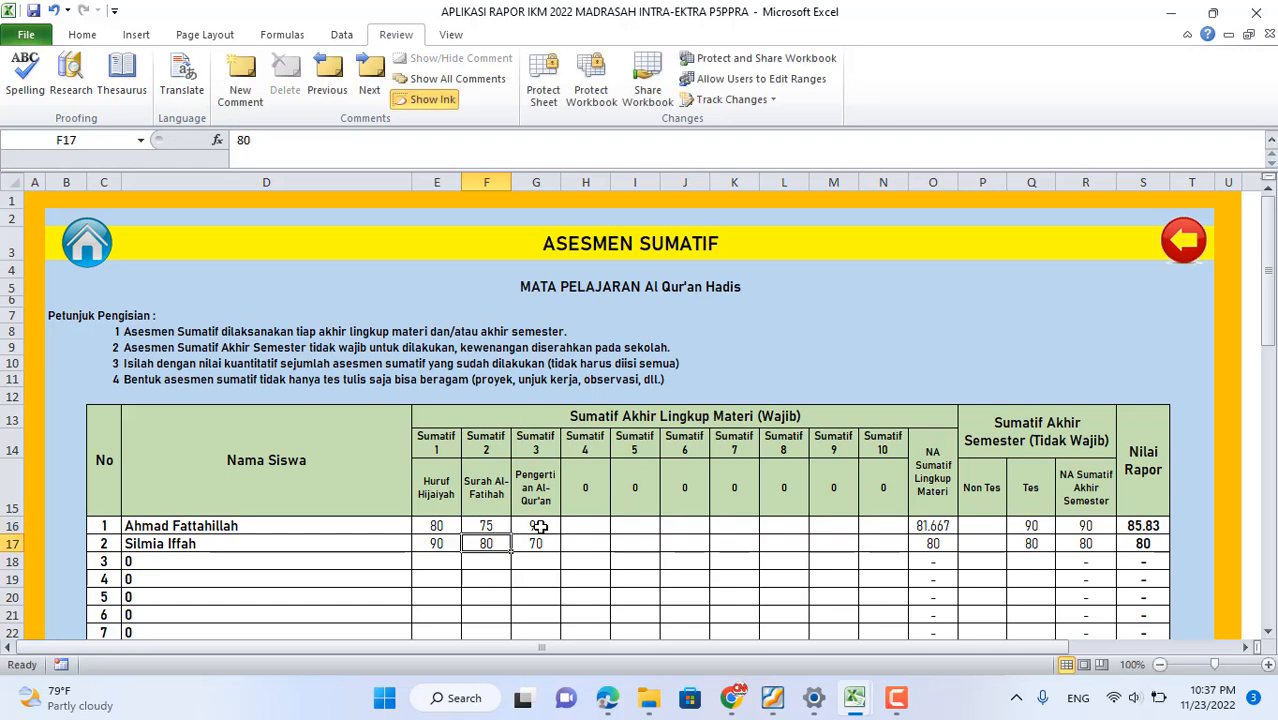
click(539, 526)
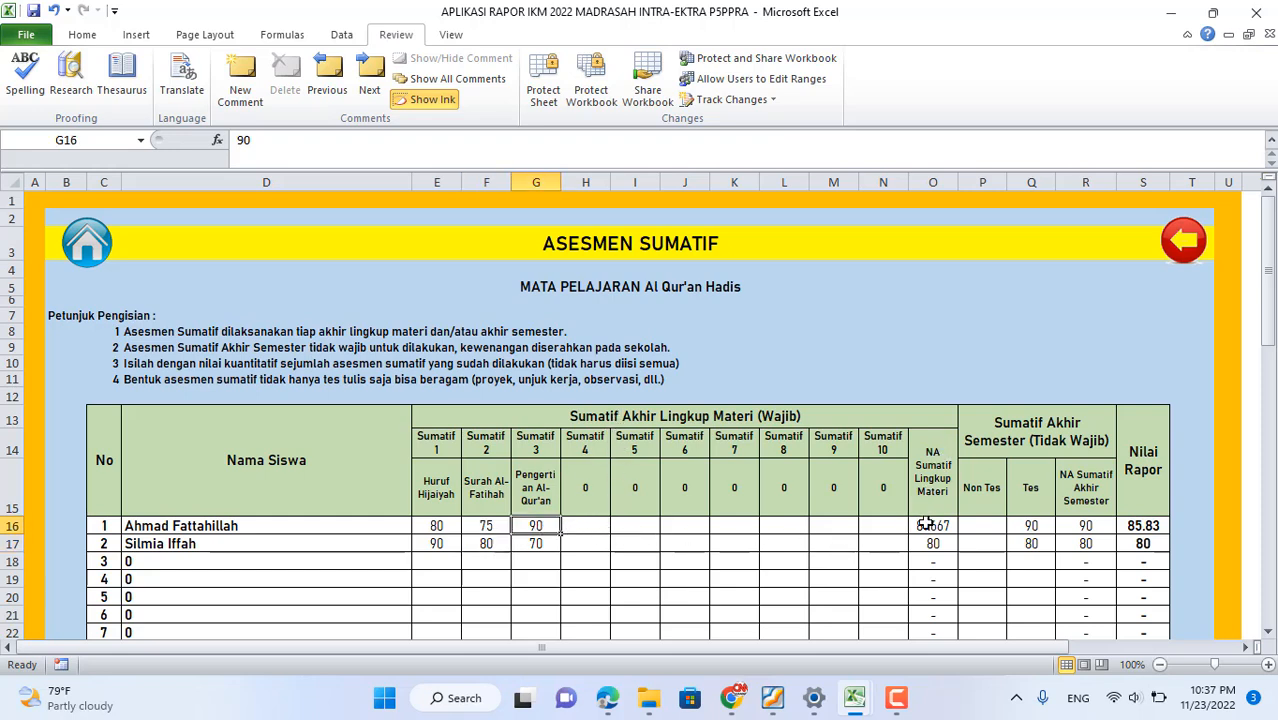
click(927, 524)
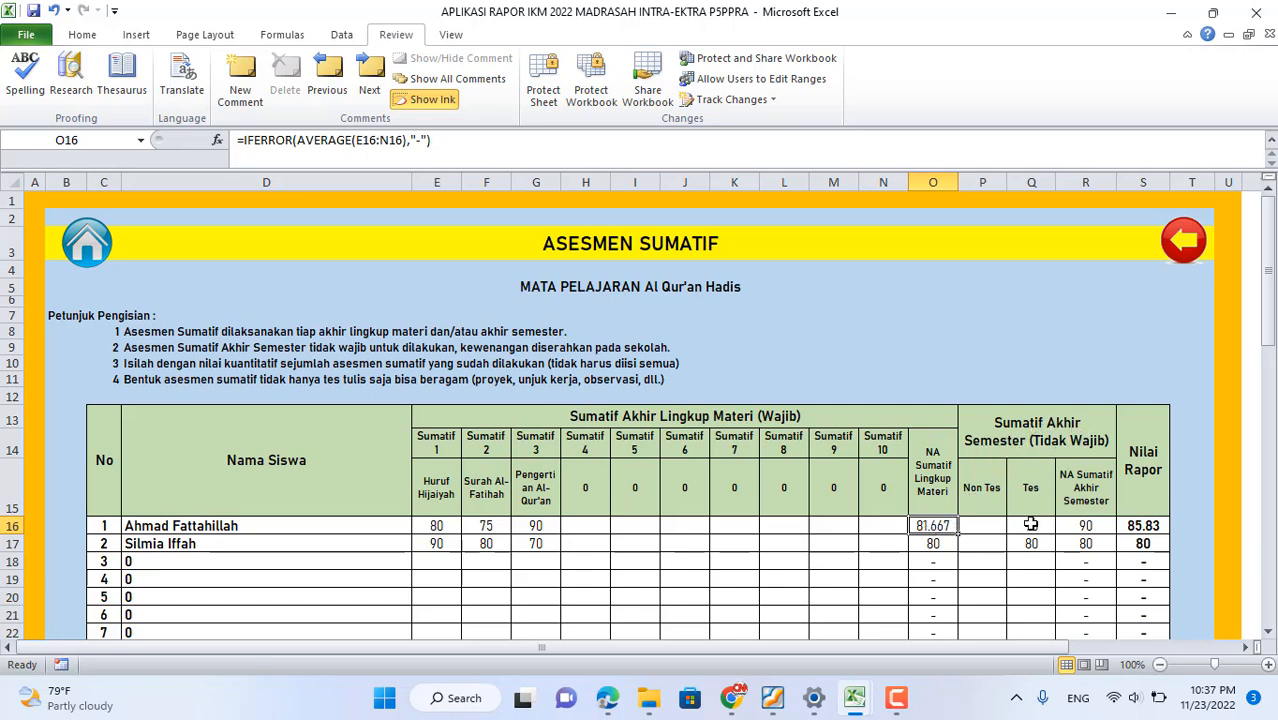
- Clear both students' end-of-semester Tes scores and check their NA Sumatif Lingkup Materi cells
drag(1030, 524, 1032, 542)
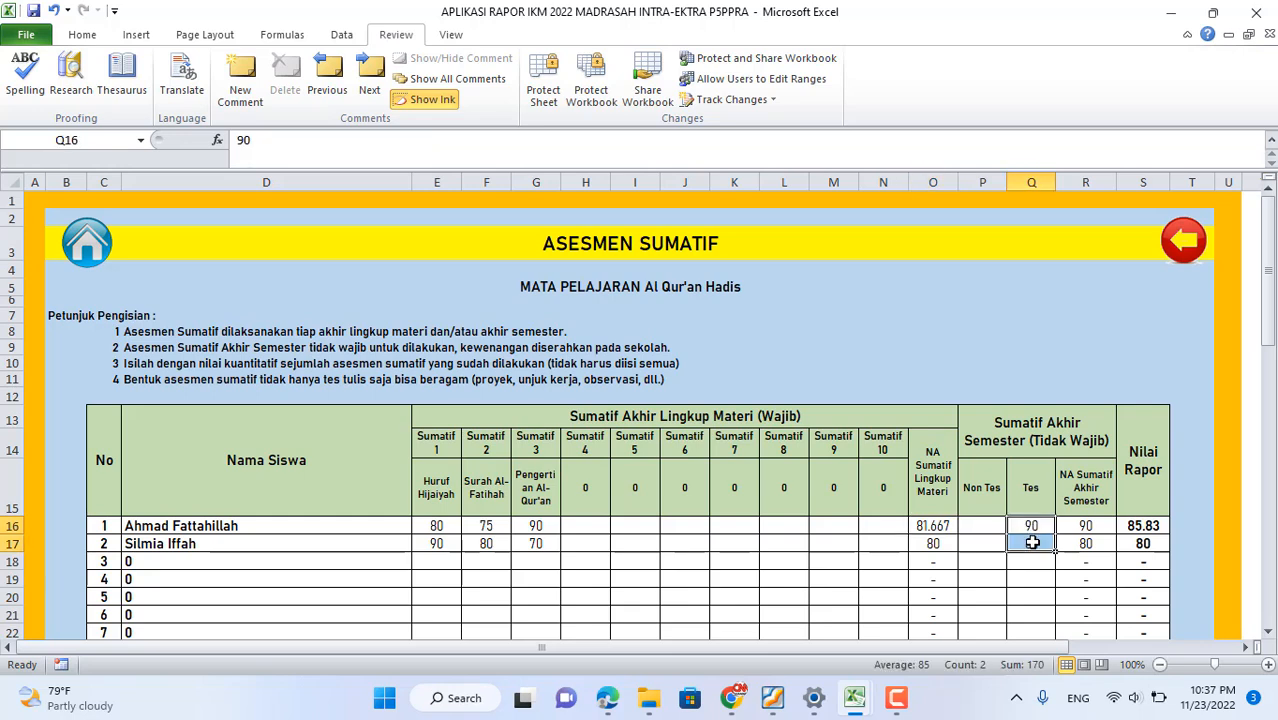
key(Delete)
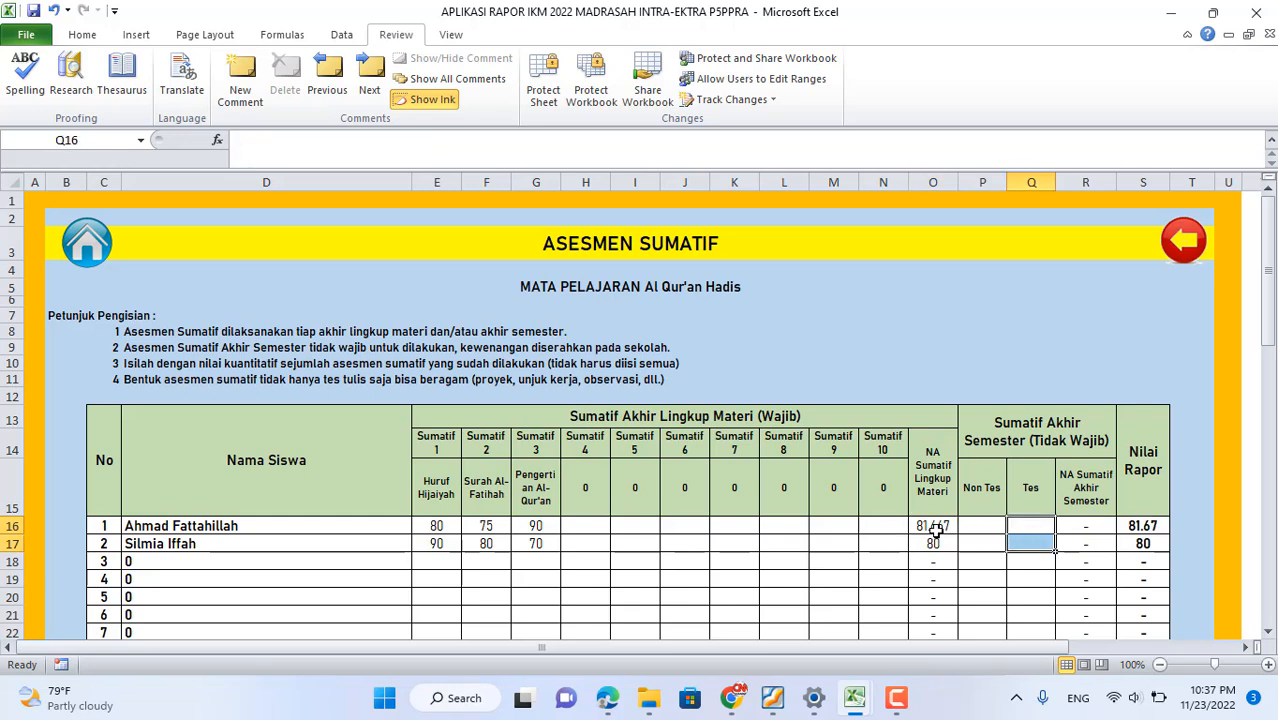
drag(932, 525, 932, 541)
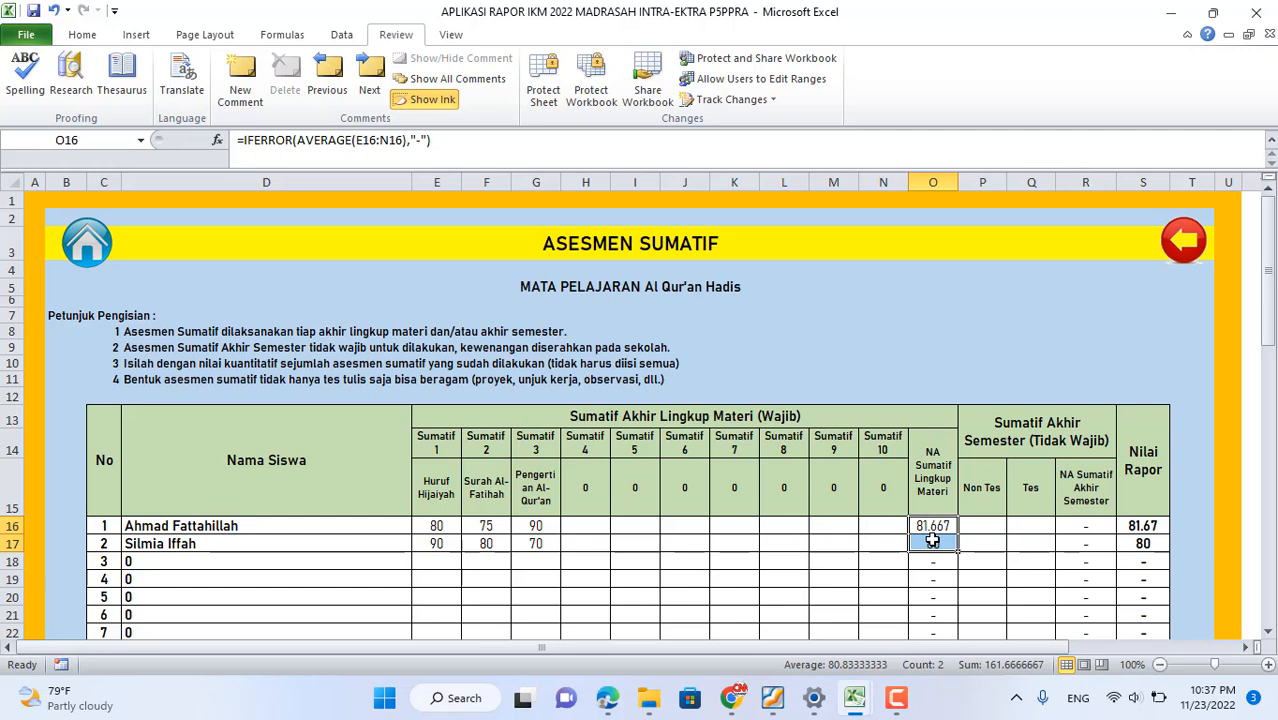
- Enter end-of-semester Tes scores of 90 for the first student and 98 for the second
click(1019, 524)
text(90)
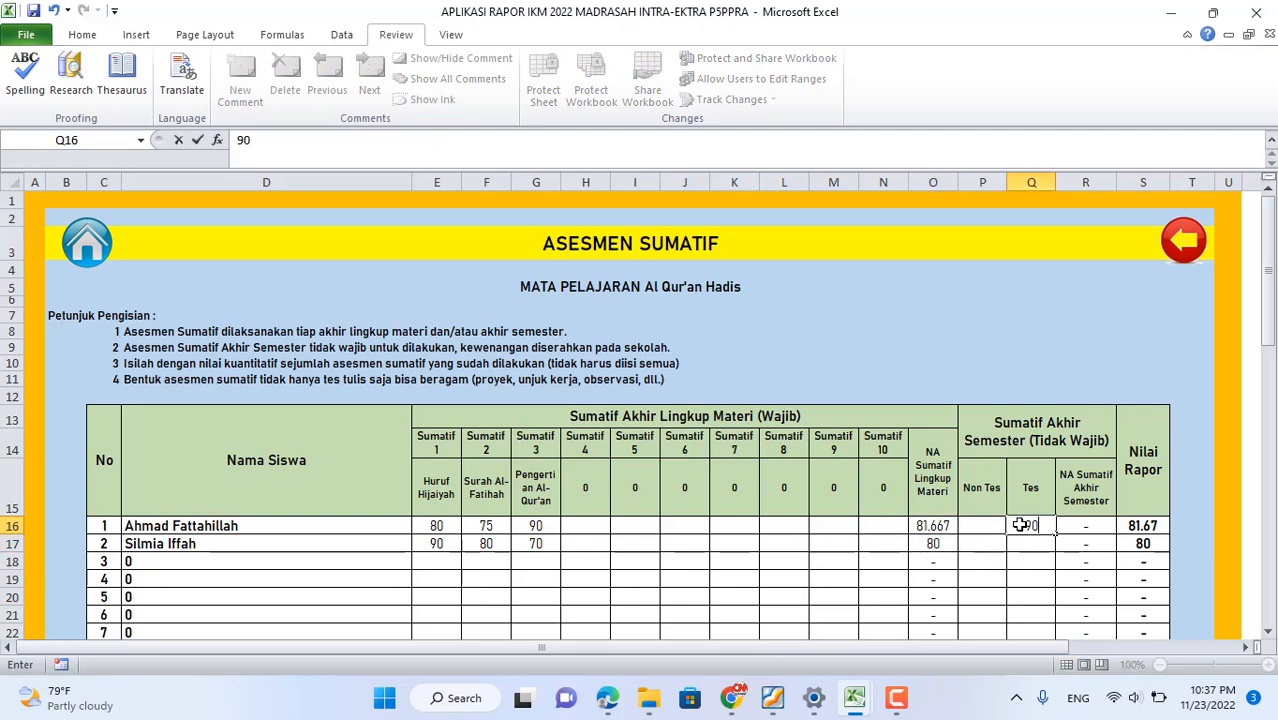
key(Return)
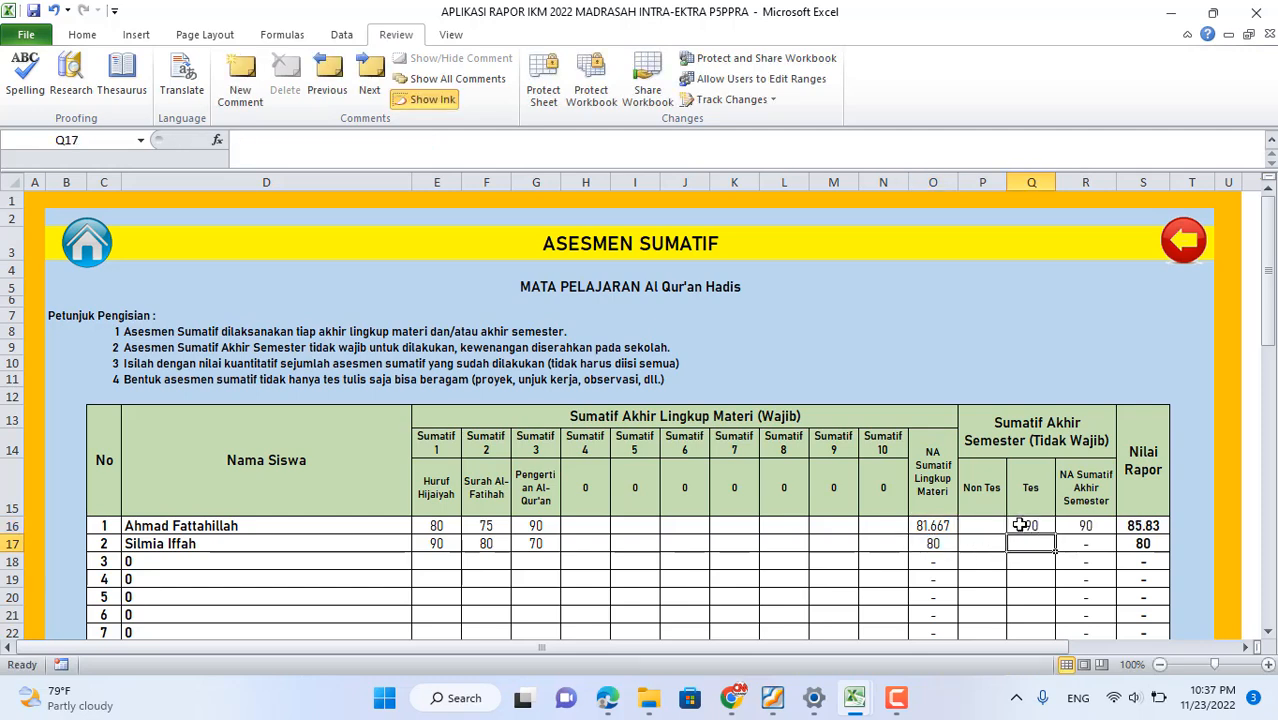
text(98)
key(Return)
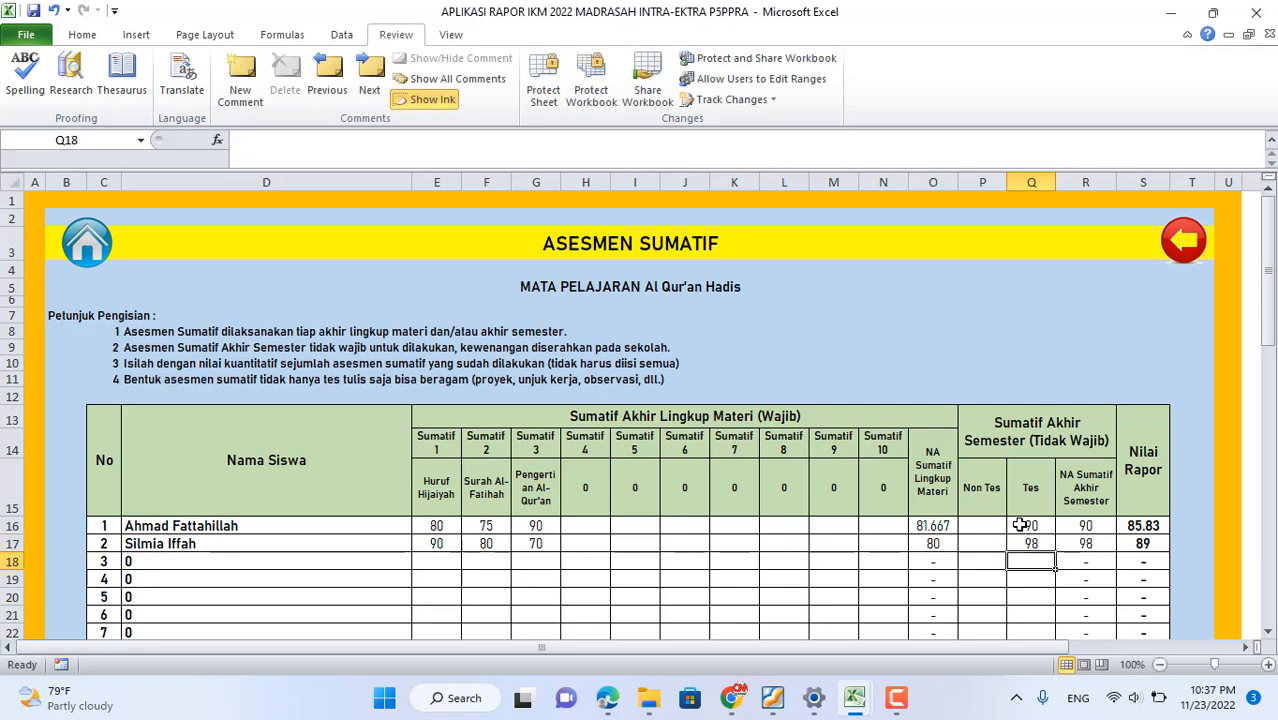
- Inspect the first student's Nilai Rapor formula with its source cells and highlight the unused Sumatif 4 to 10 material headings
click(1130, 525)
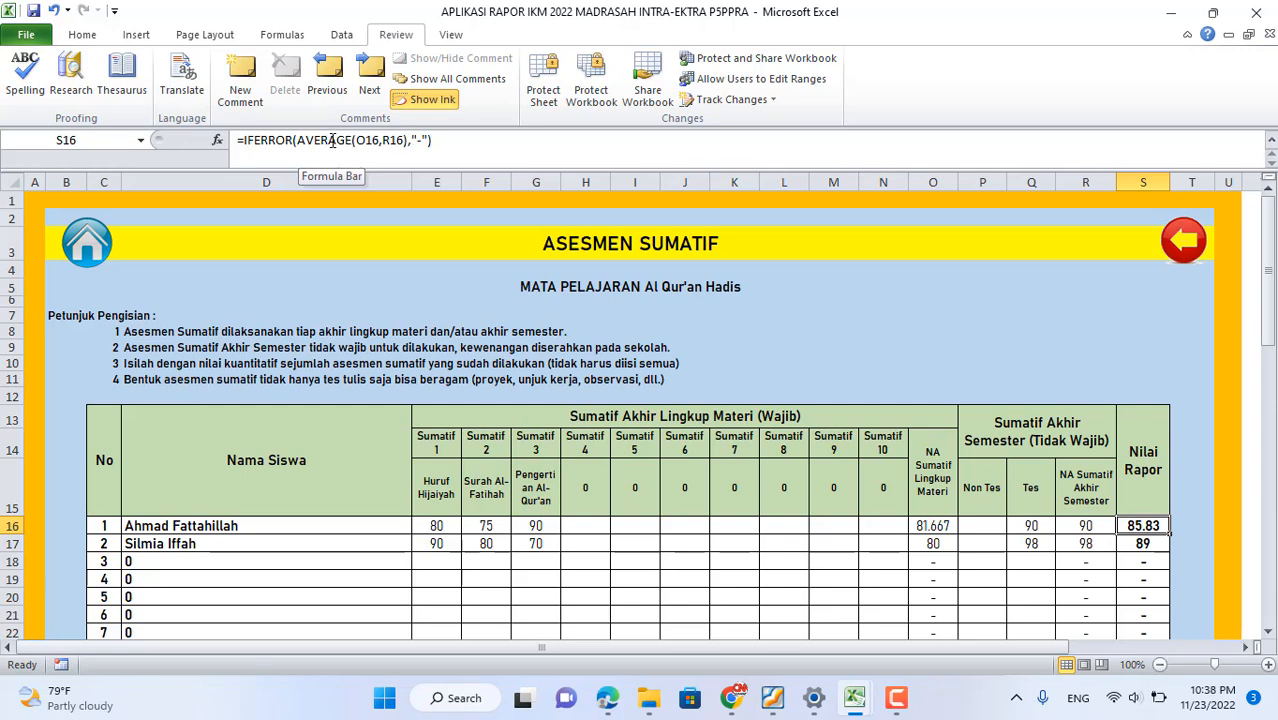
click(436, 136)
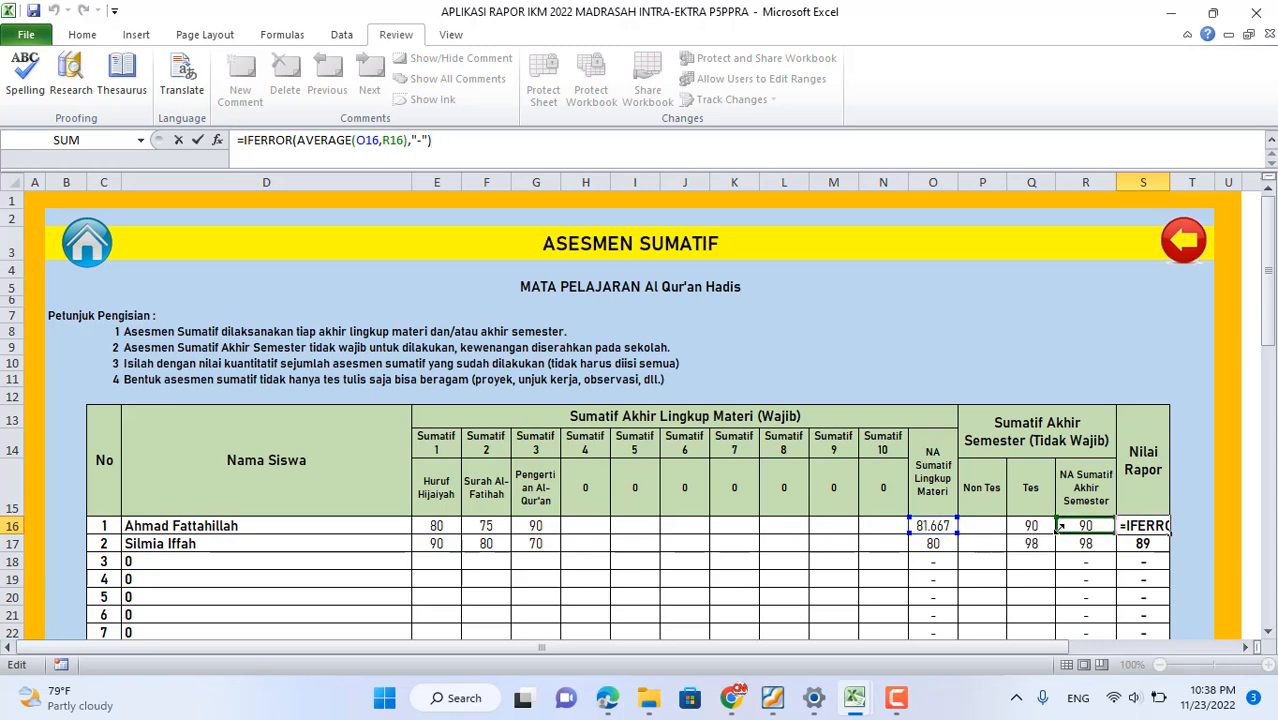
key(Return)
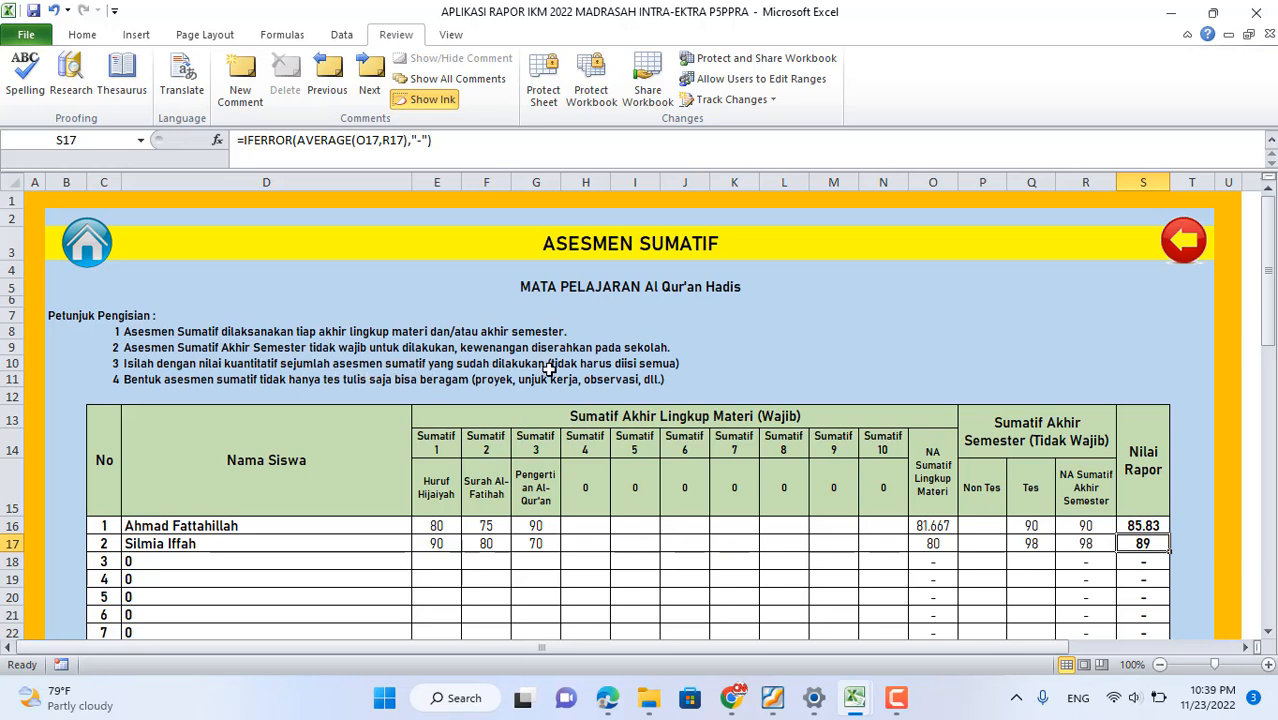
drag(598, 495, 880, 505)
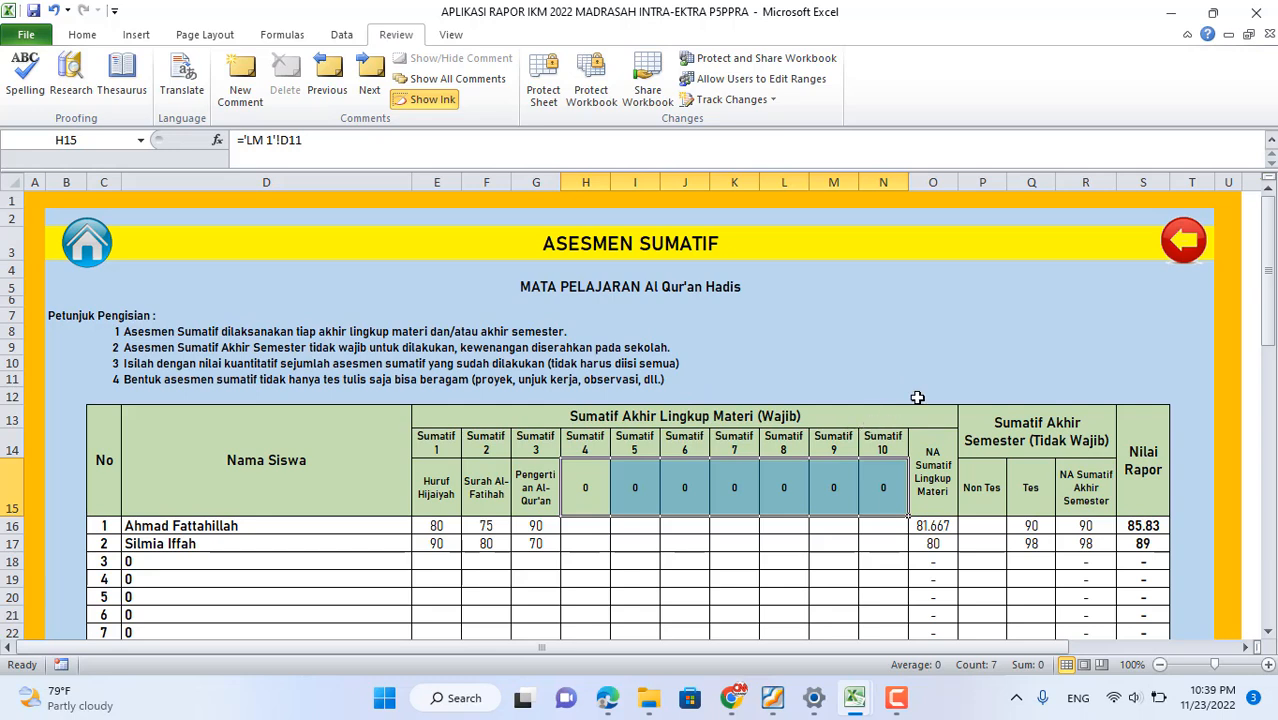
- View the Akidah Akhlak and Baca Tulis Qur'an summative sheets and return to the main menu
click(1181, 244)
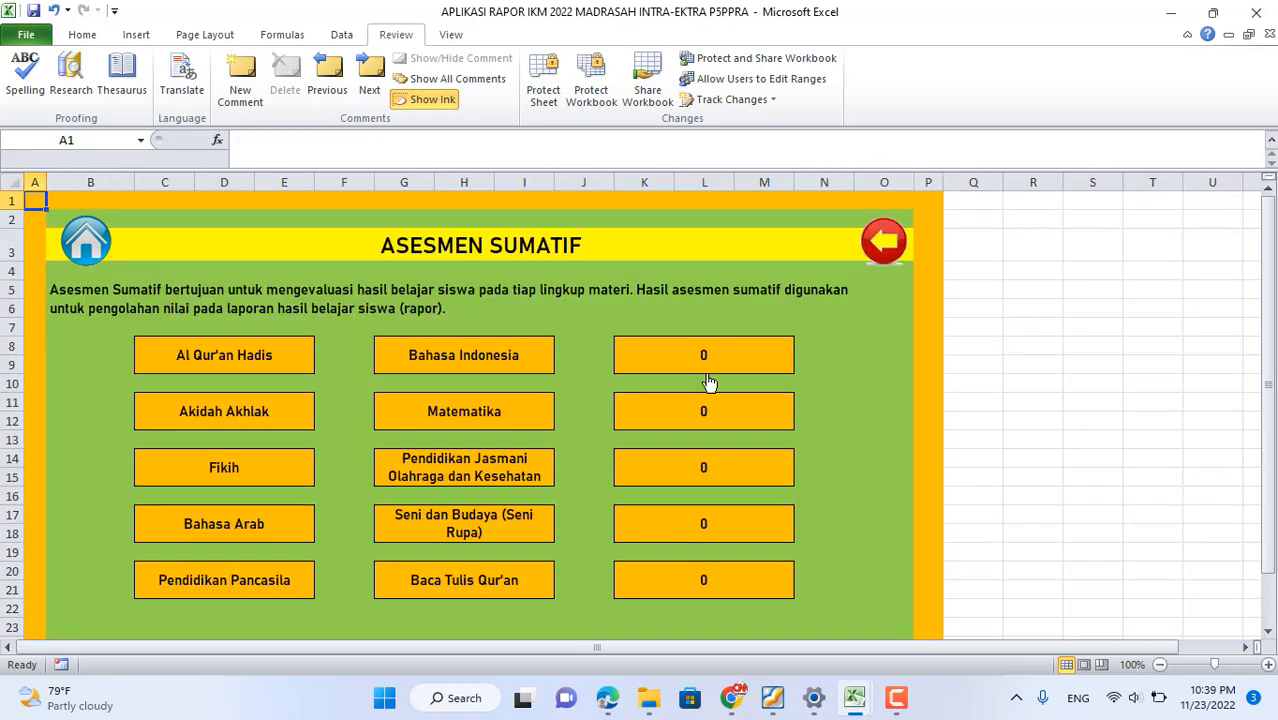
click(238, 428)
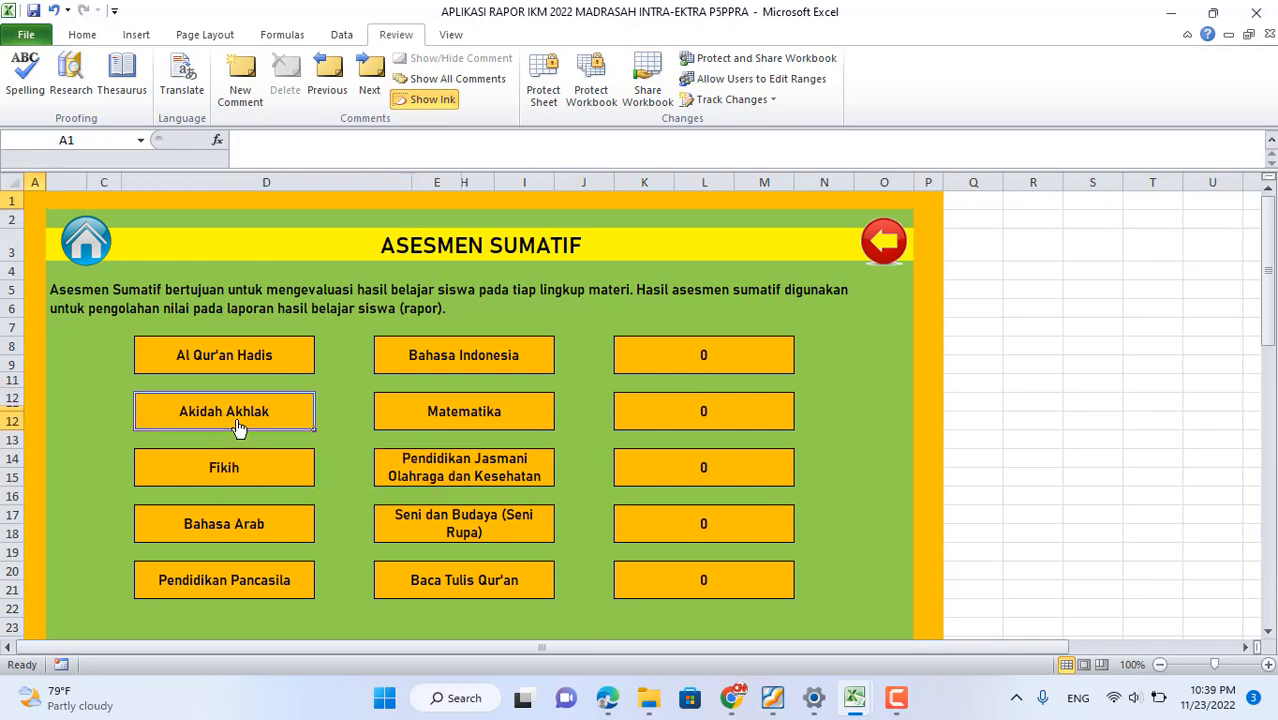
click(1188, 246)
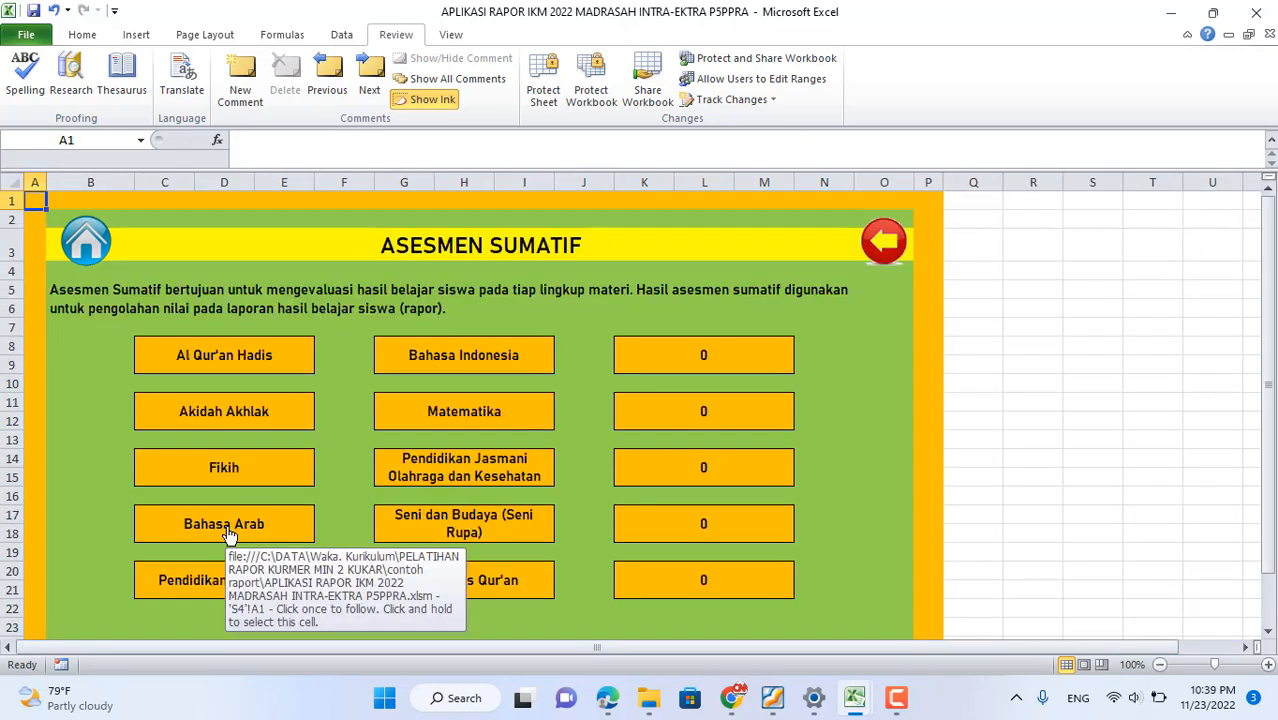
click(496, 584)
click(1186, 248)
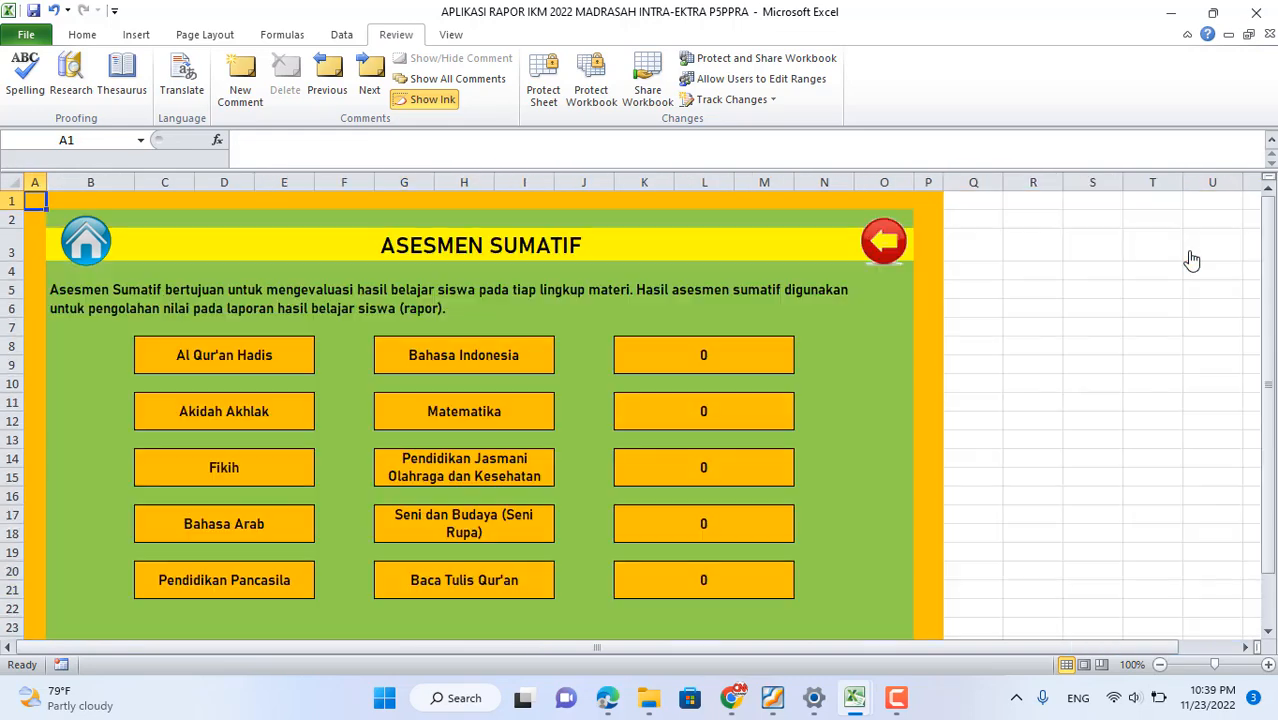
click(884, 248)
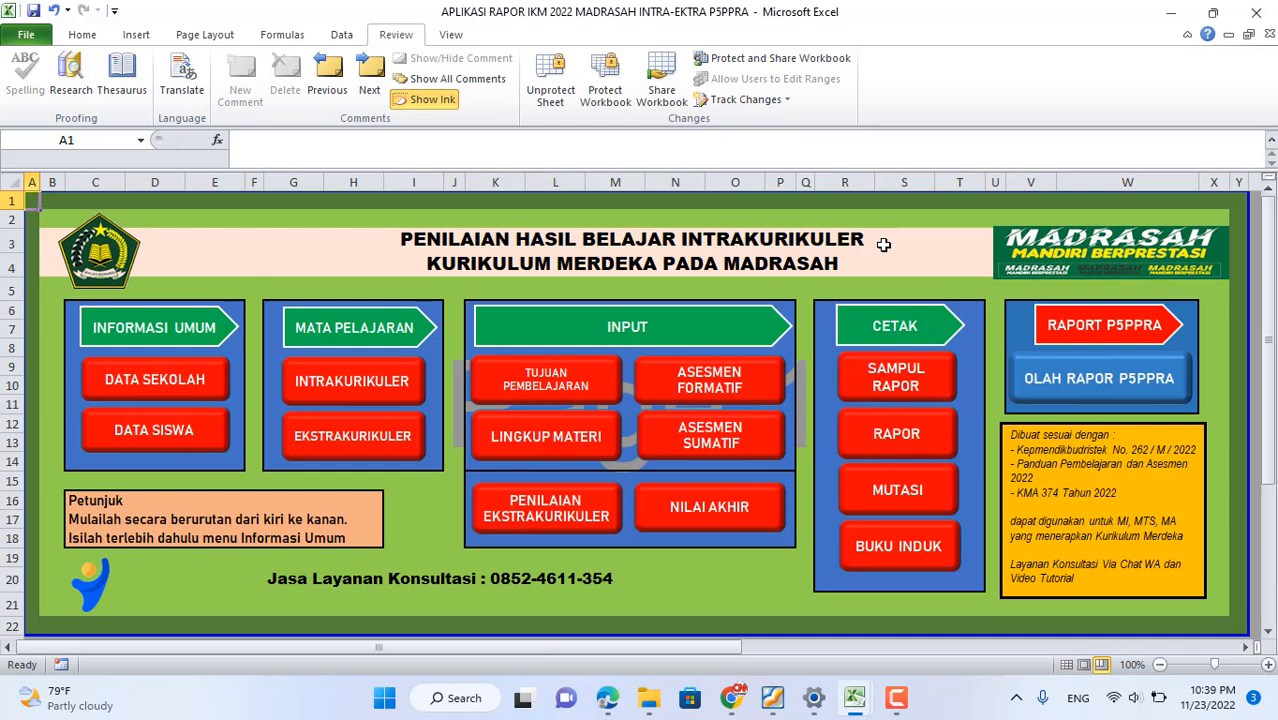
- Open the Nilai Akhir summary, check both students' linked Al Qur'an Hadis scores, and return to the main menu
click(738, 515)
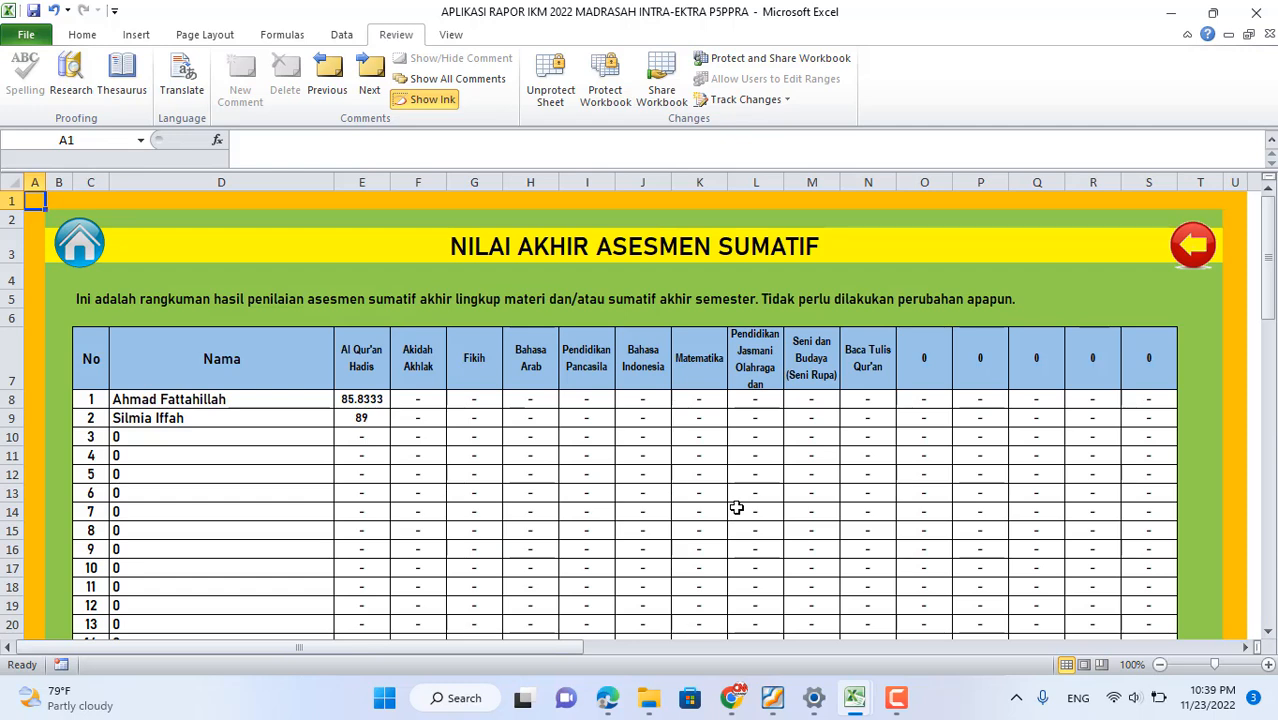
click(369, 398)
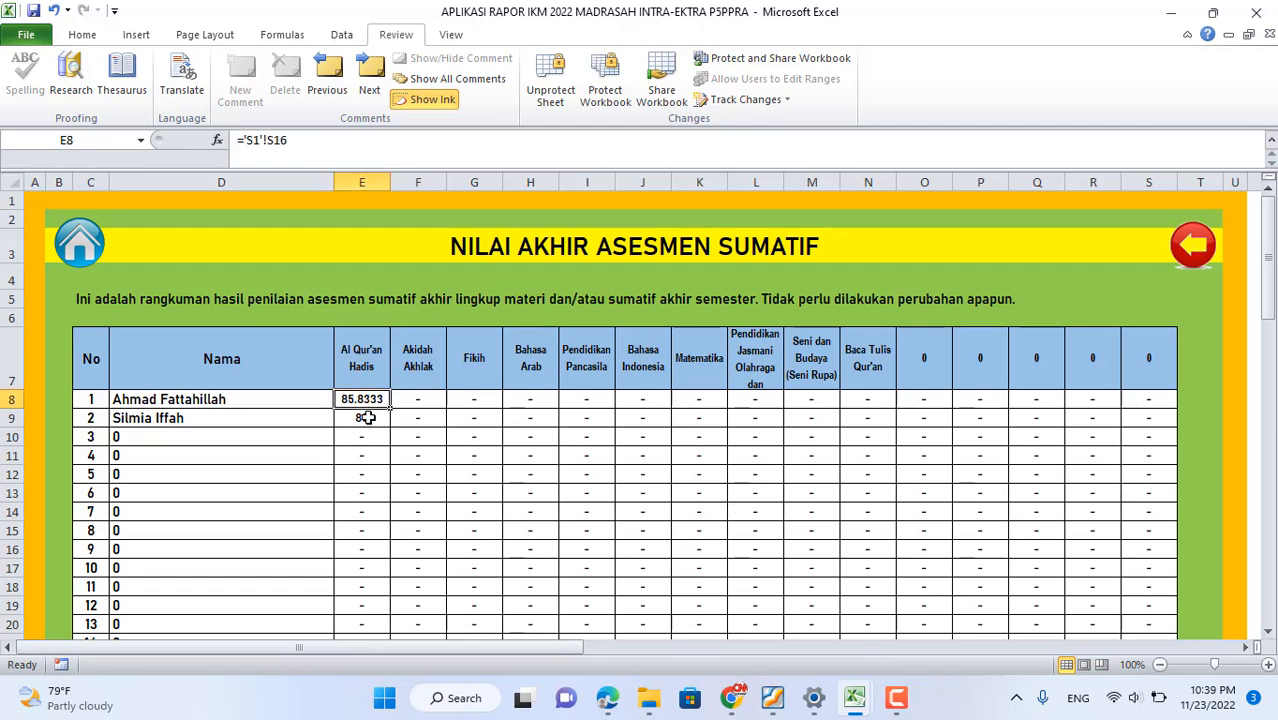
click(368, 418)
click(421, 396)
click(346, 398)
click(352, 418)
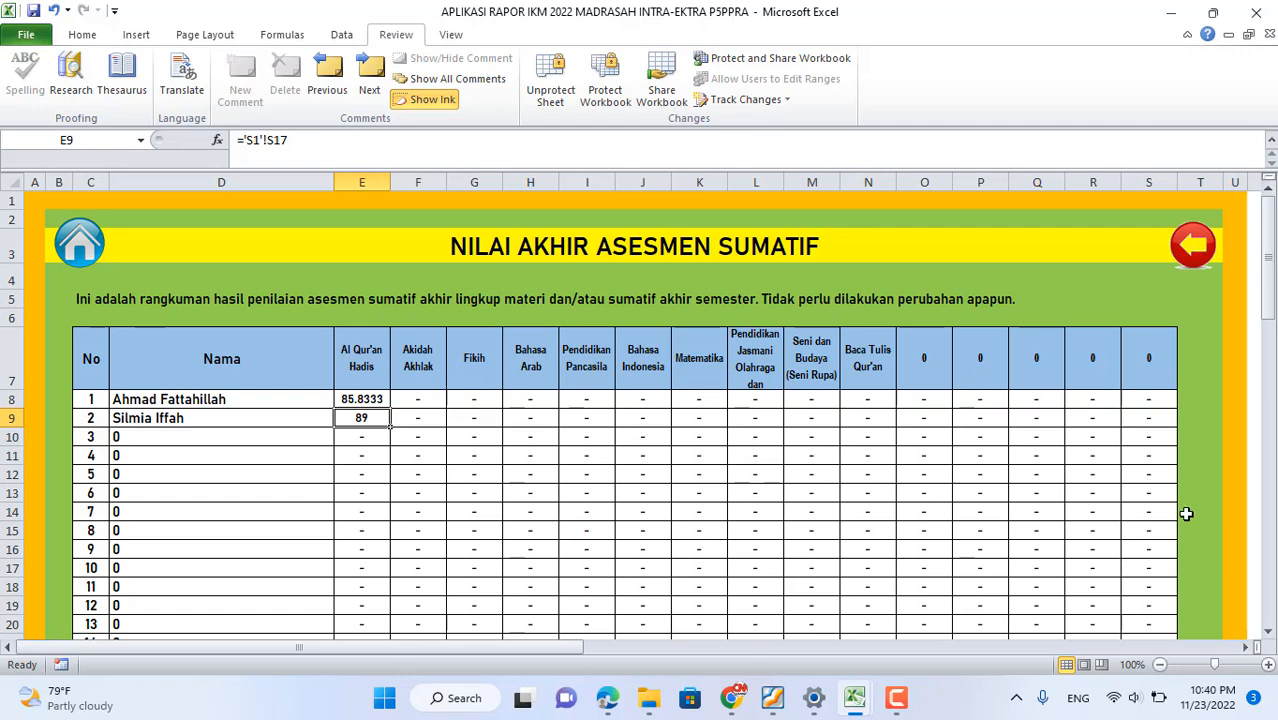
click(1194, 258)
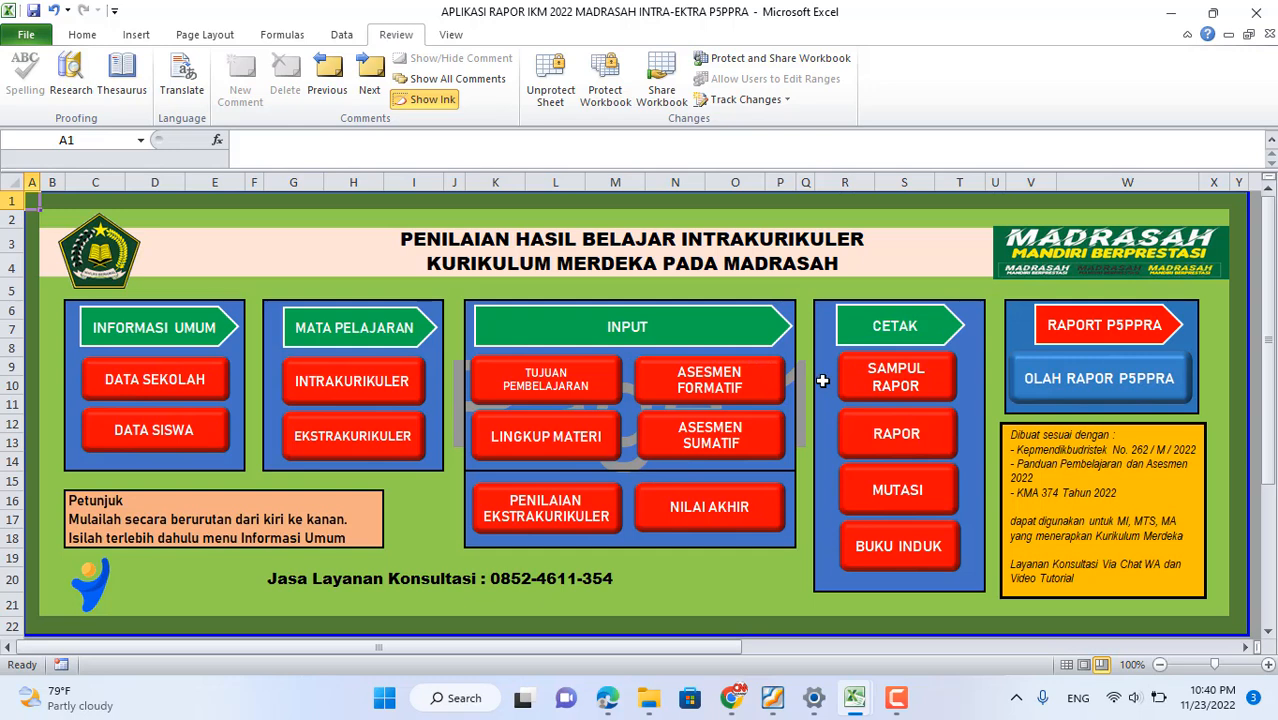
- Open the Sampul Rapor sheet and examine the madrasah level lines in the report cover's title
click(912, 385)
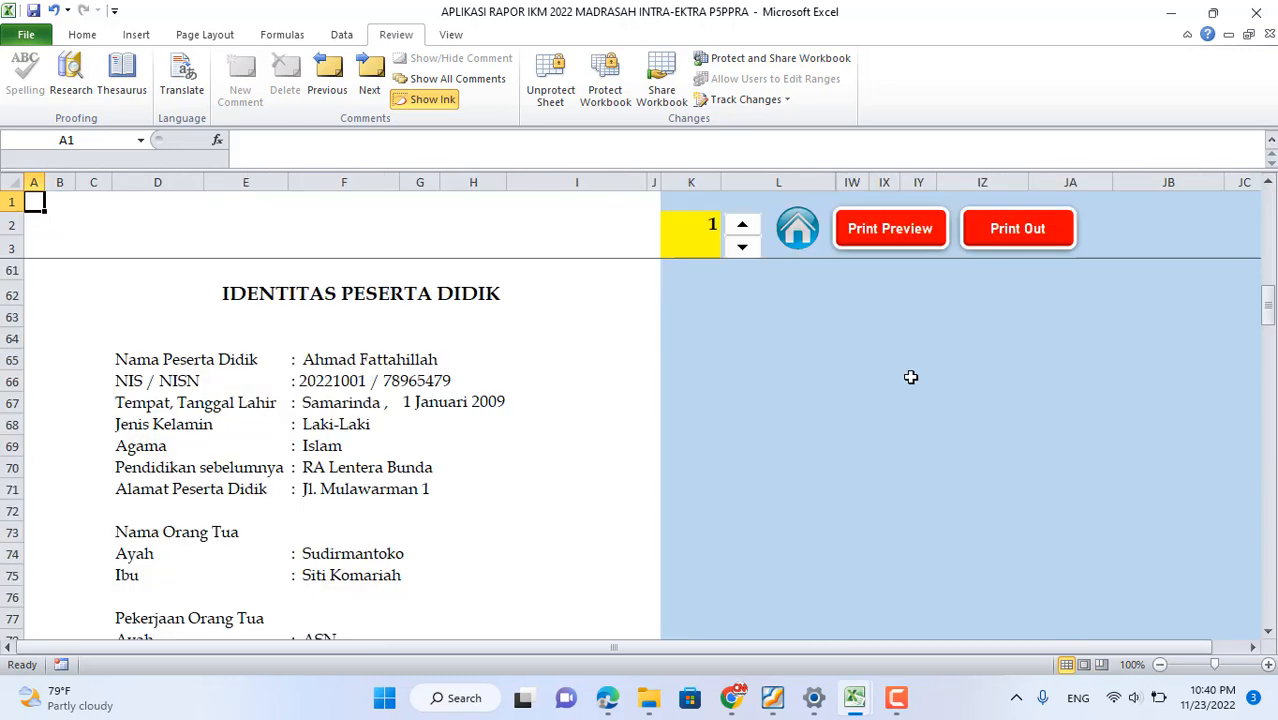
scroll(588, 388, up, 15)
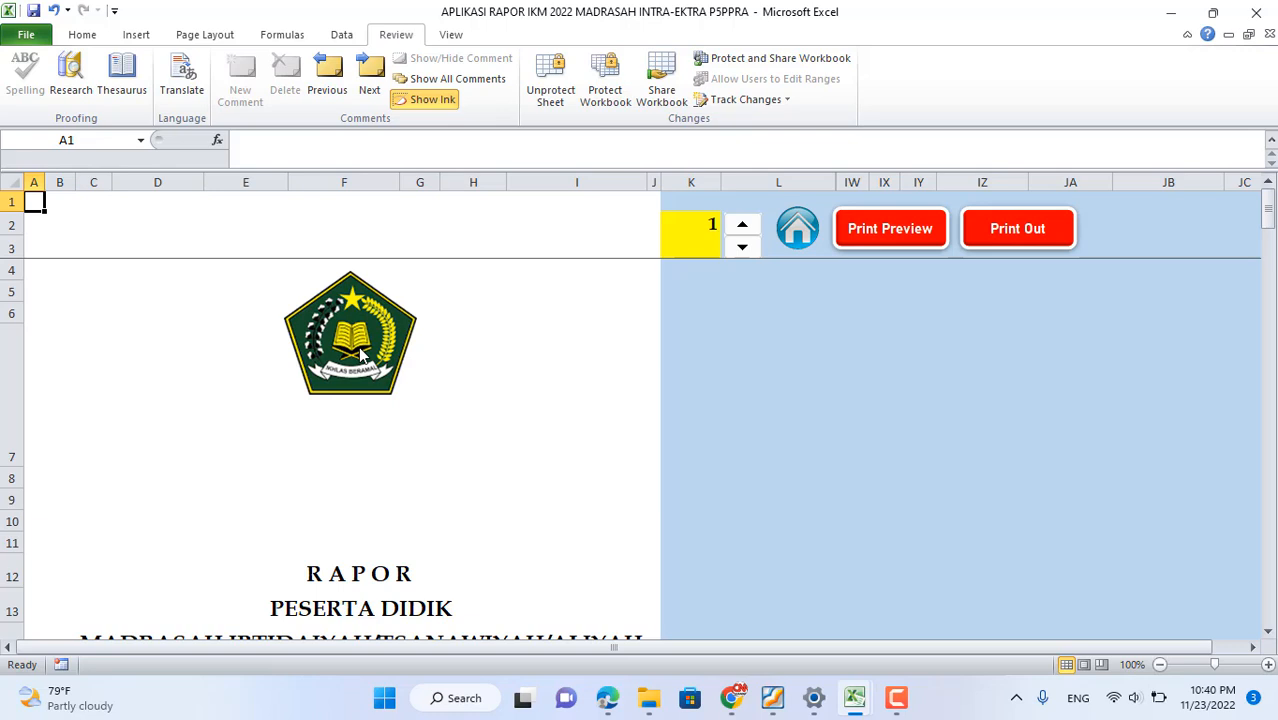
scroll(360, 355, down, 2)
click(358, 402)
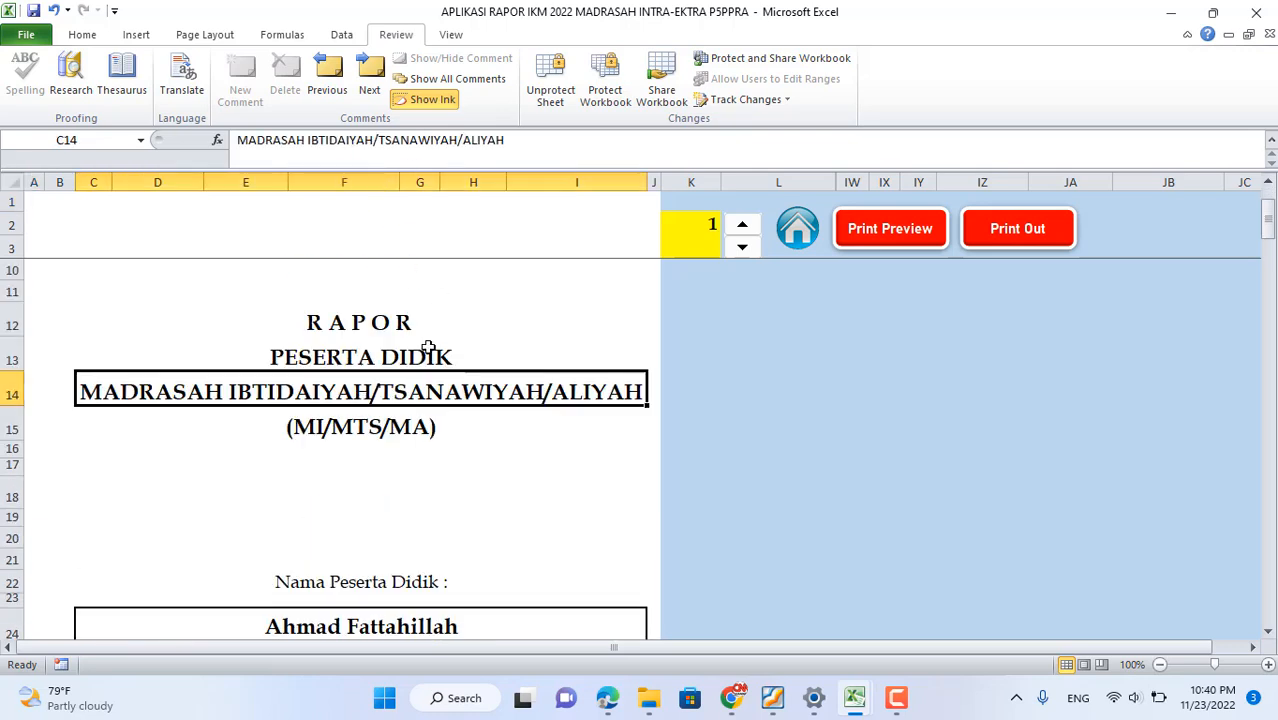
click(352, 432)
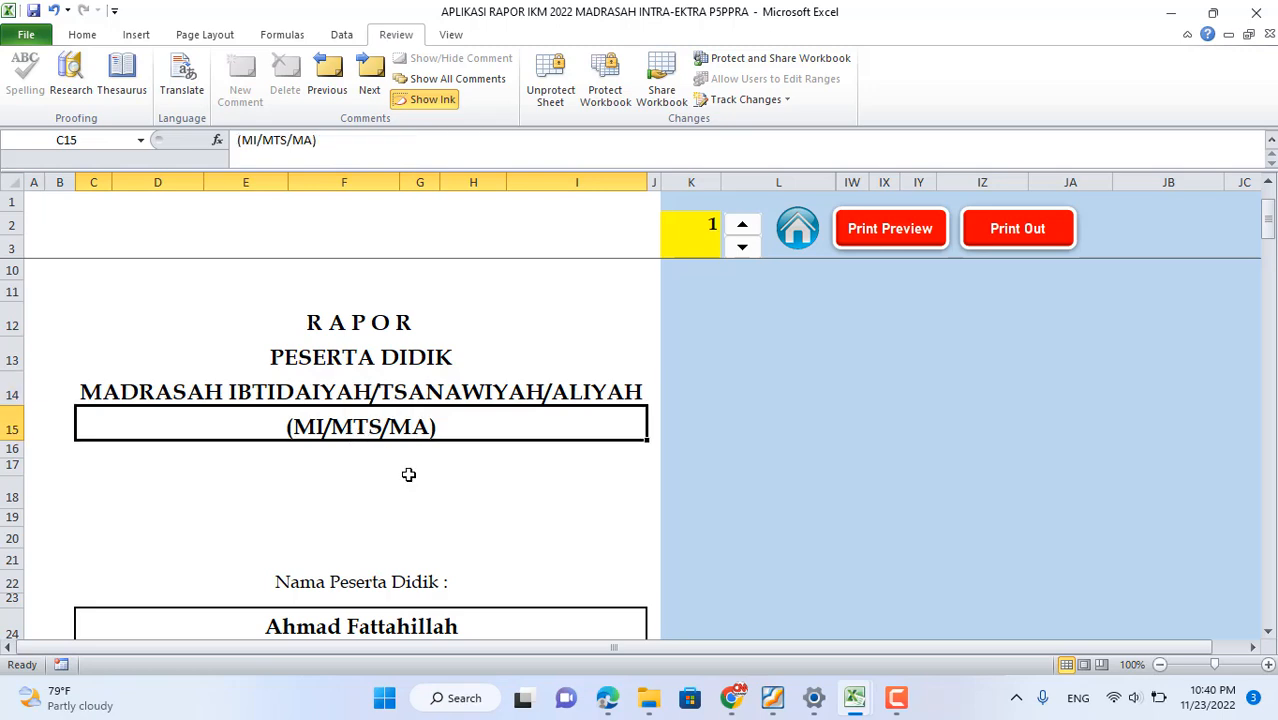
- Examine the cover's student identity lines with the NIS / NISN formula and the title lines of the second cover page
scroll(391, 471, down, 2)
scroll(393, 514, down, 1)
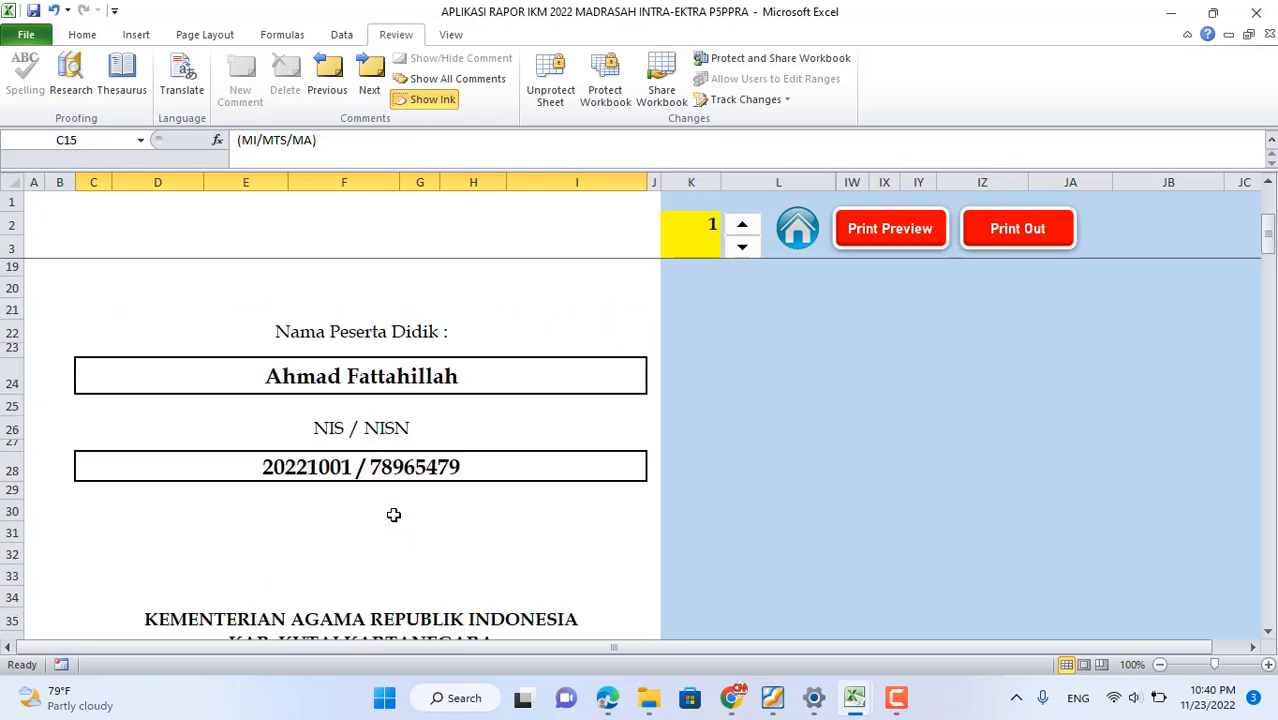
click(358, 472)
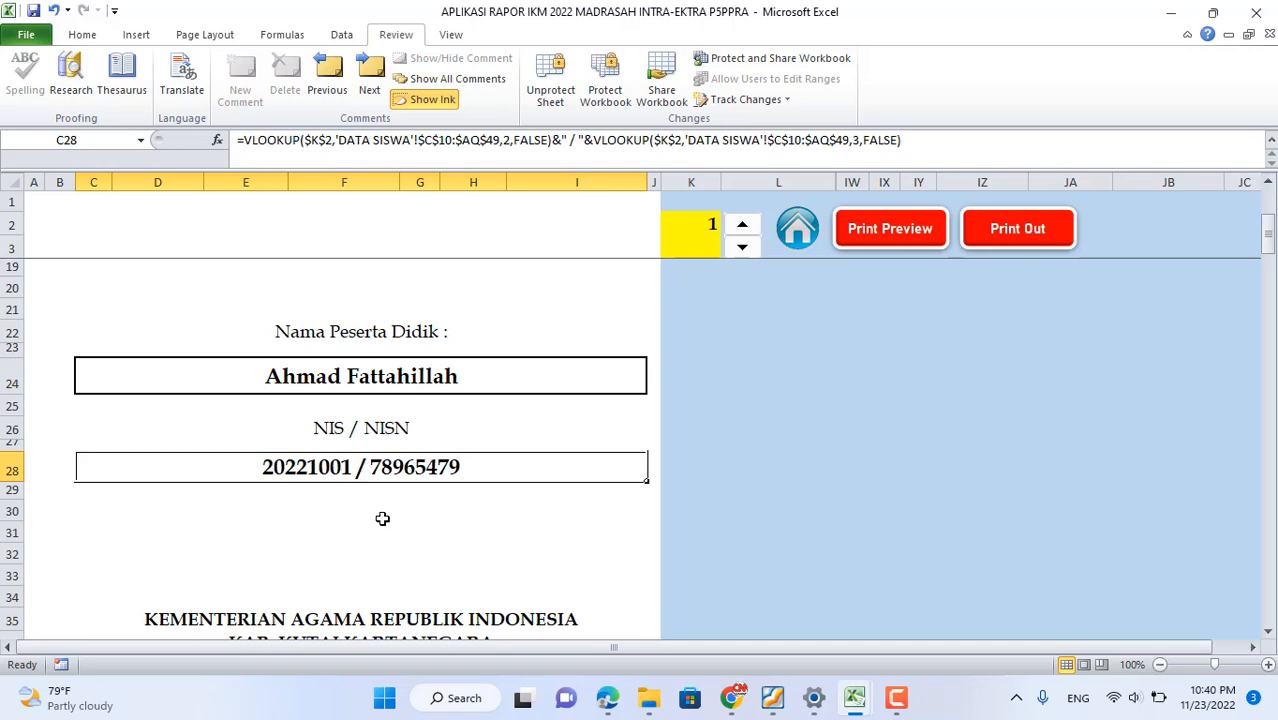
scroll(396, 565, down, 2)
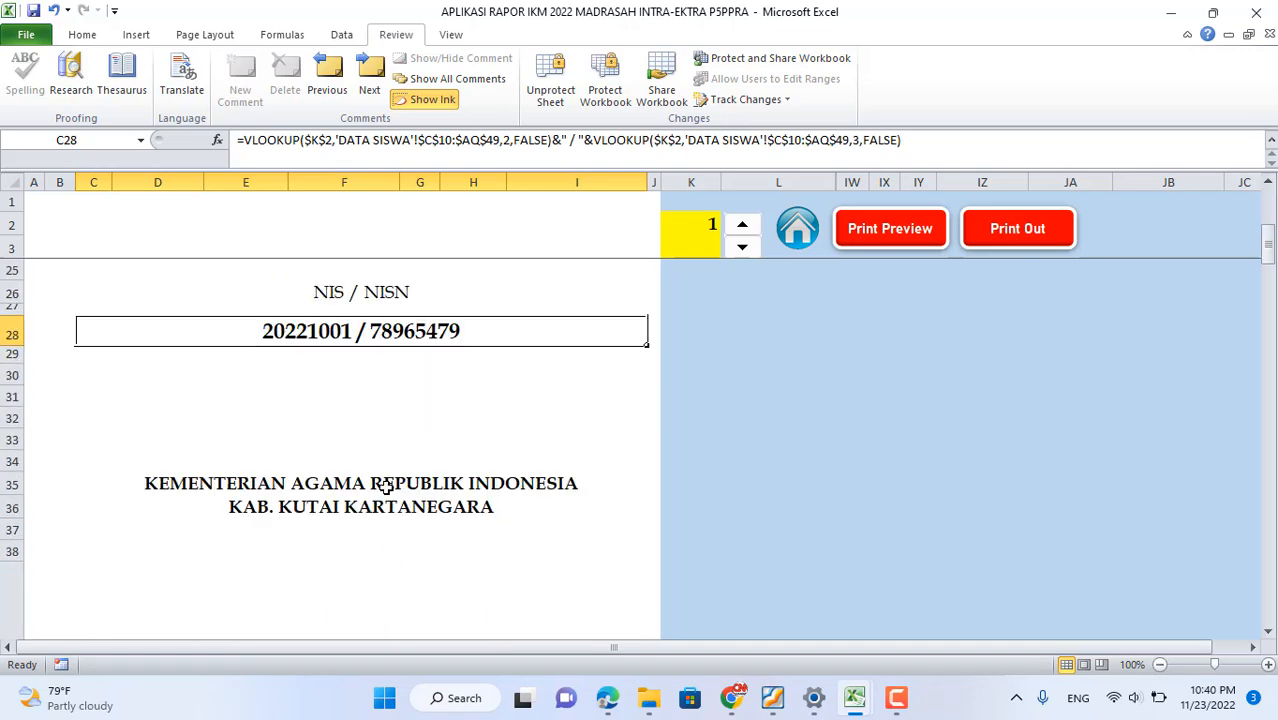
scroll(420, 490, down, 5)
scroll(450, 462, up, 2)
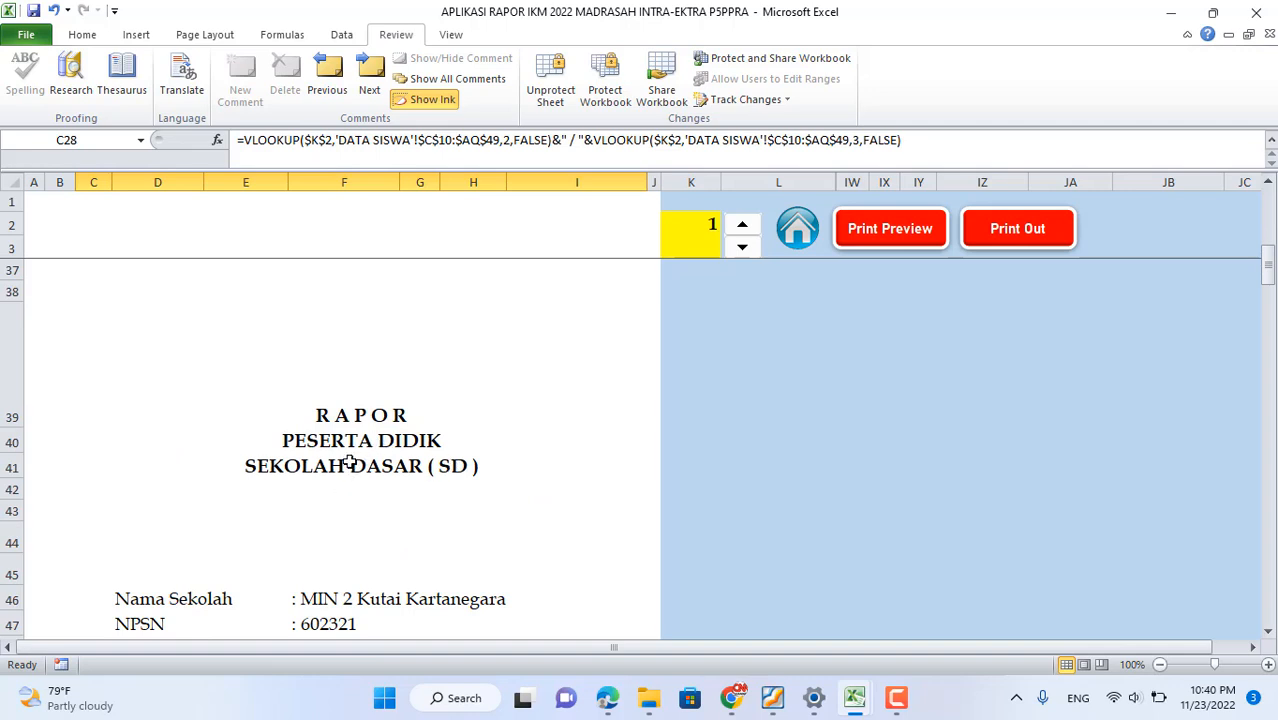
click(353, 414)
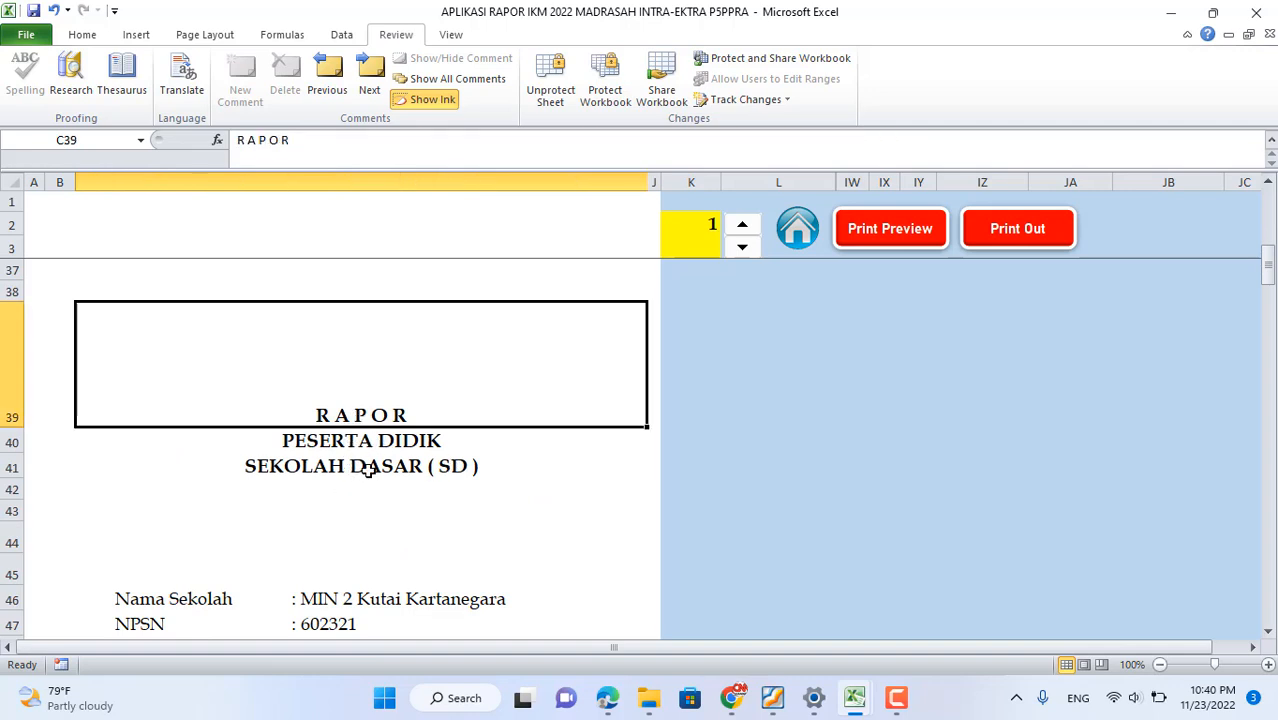
click(367, 468)
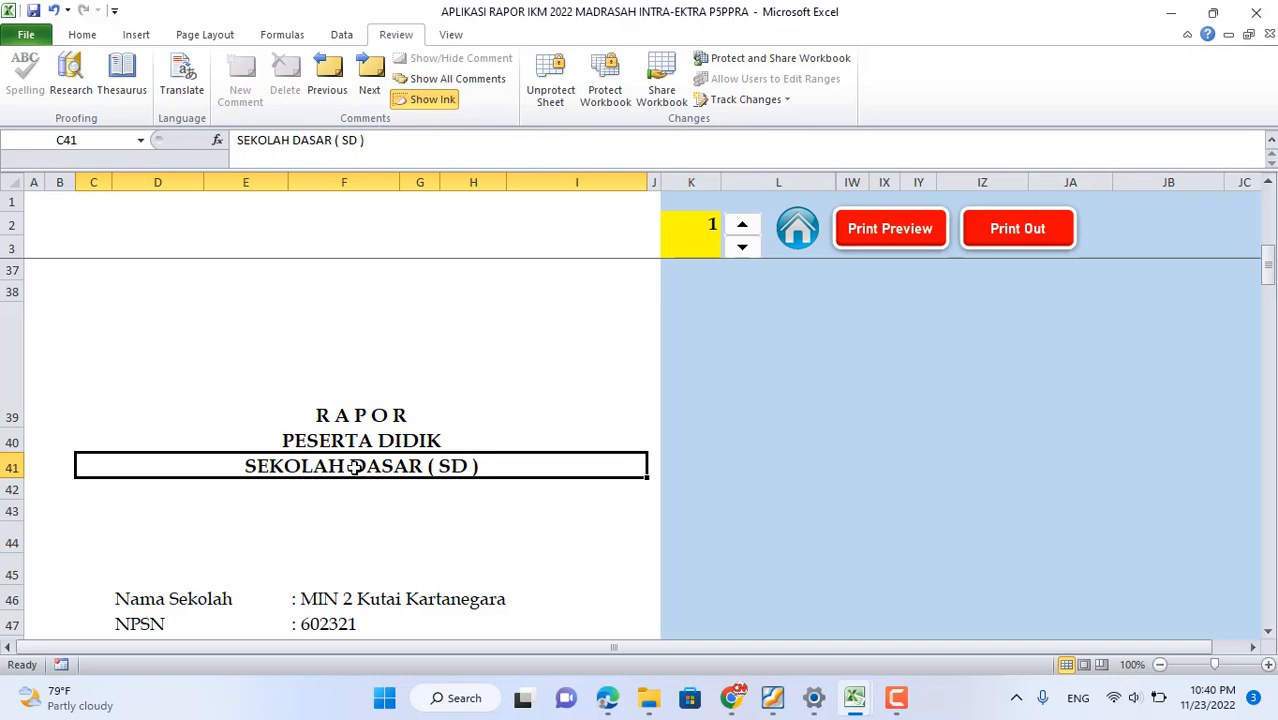
- Review the school data, Identitas Peserta Didik and headmaster signature sections of the report cover sheet
scroll(357, 460, down, 3)
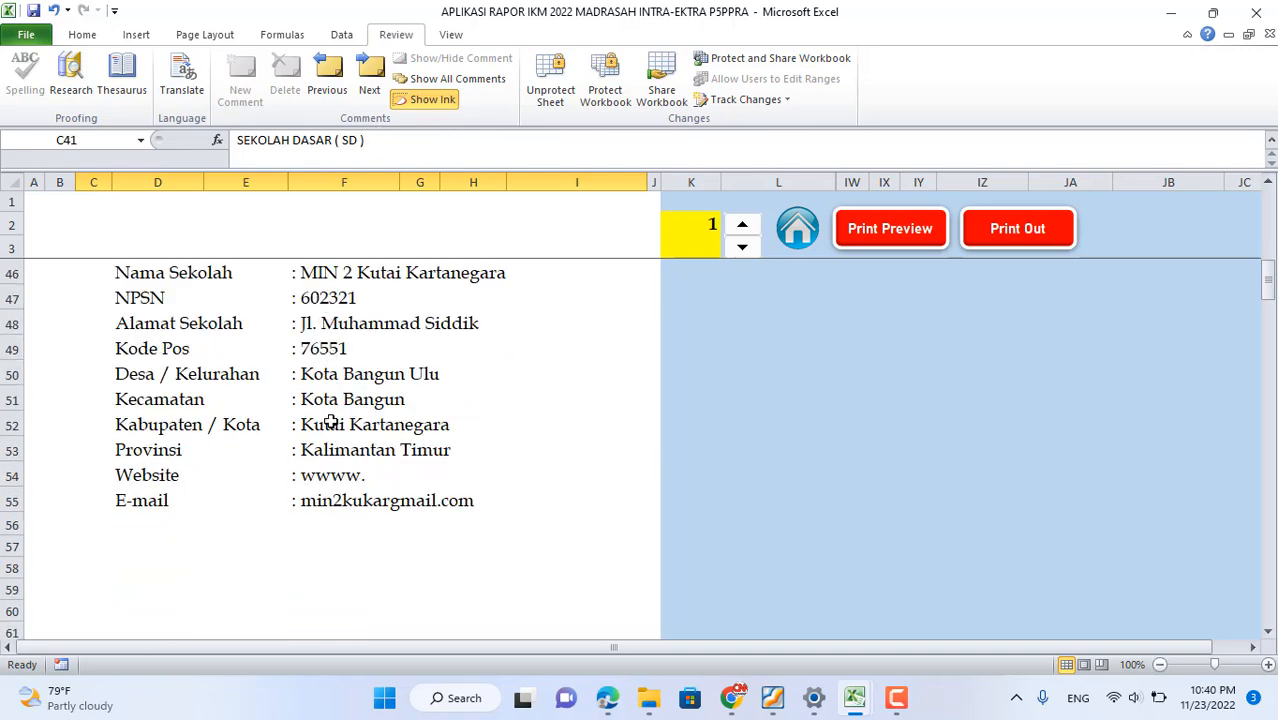
scroll(331, 492, down, 4)
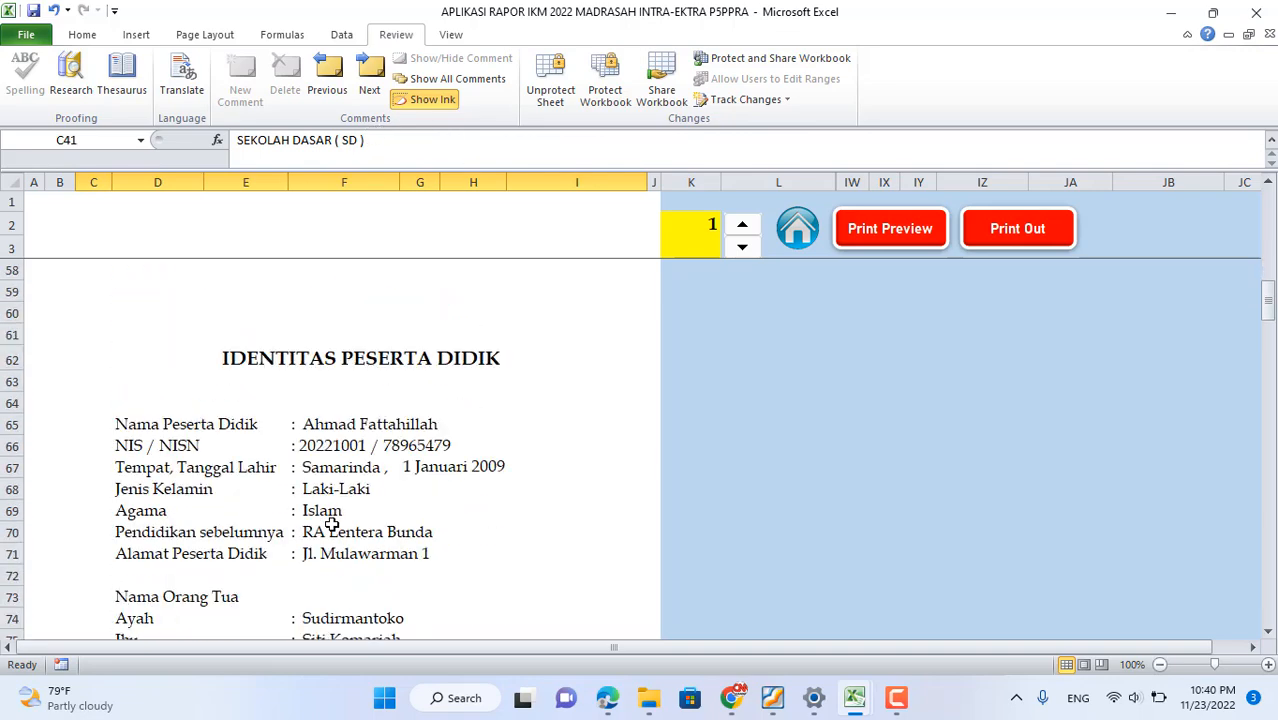
scroll(345, 390, down, 8)
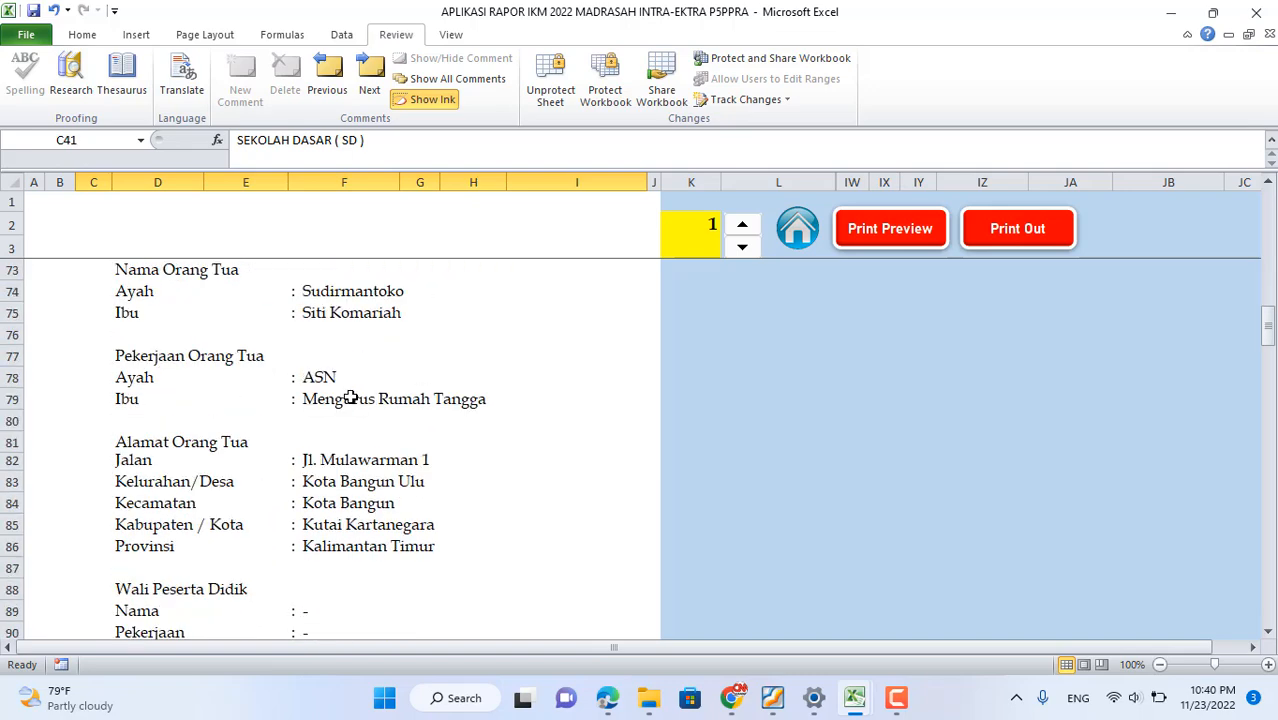
scroll(350, 397, down, 2)
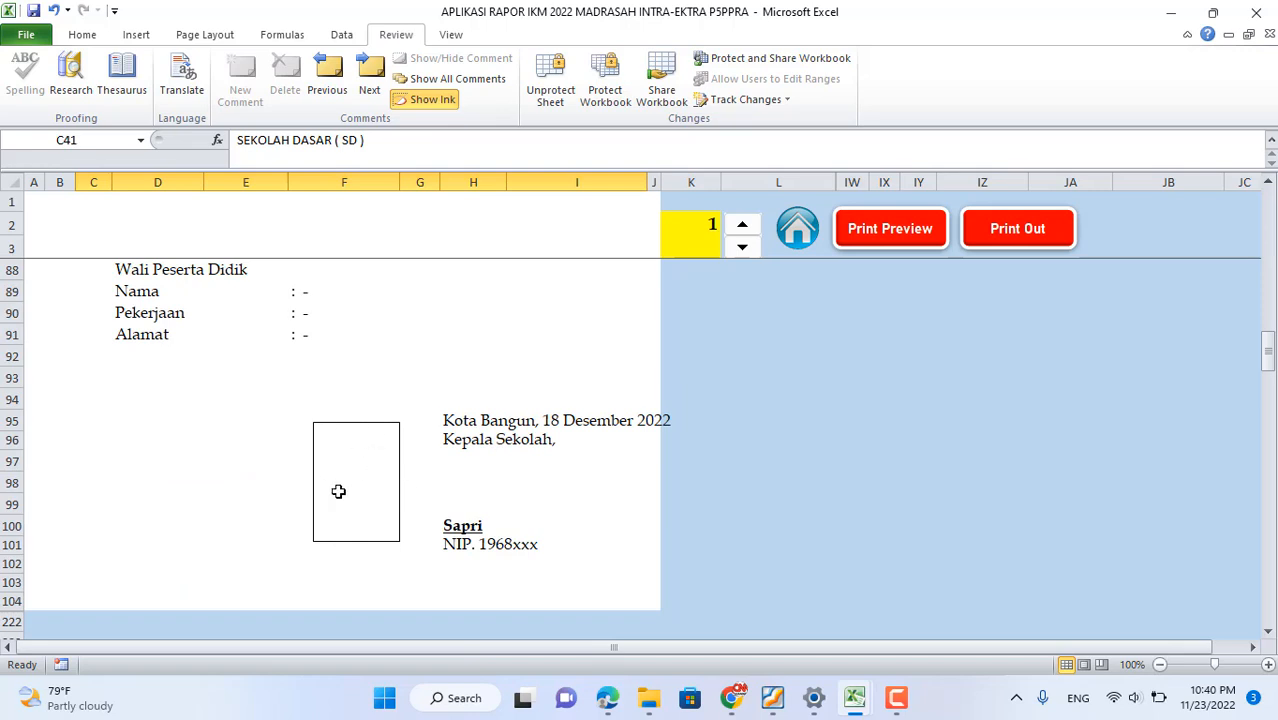
scroll(388, 537, down, 4)
scroll(388, 537, up, 4)
scroll(423, 467, up, 20)
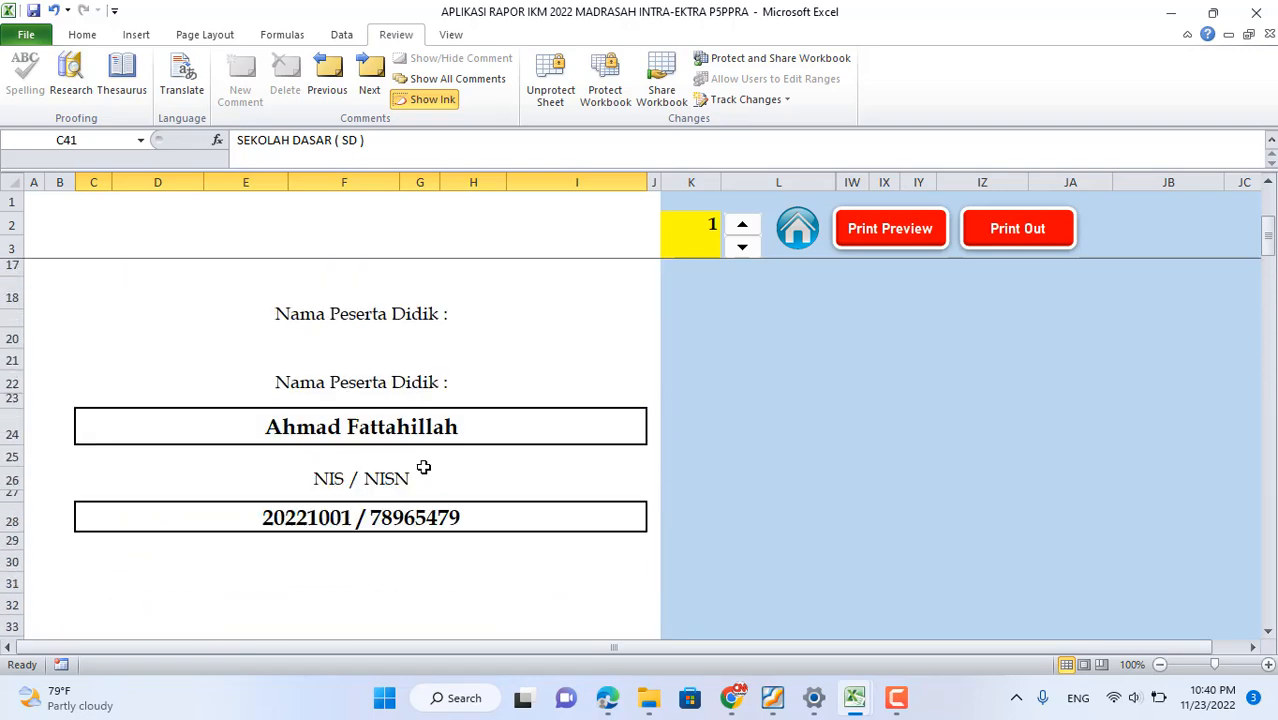
- Return to the main menu, open the Rapor sheet and display the report of student number 1
click(798, 233)
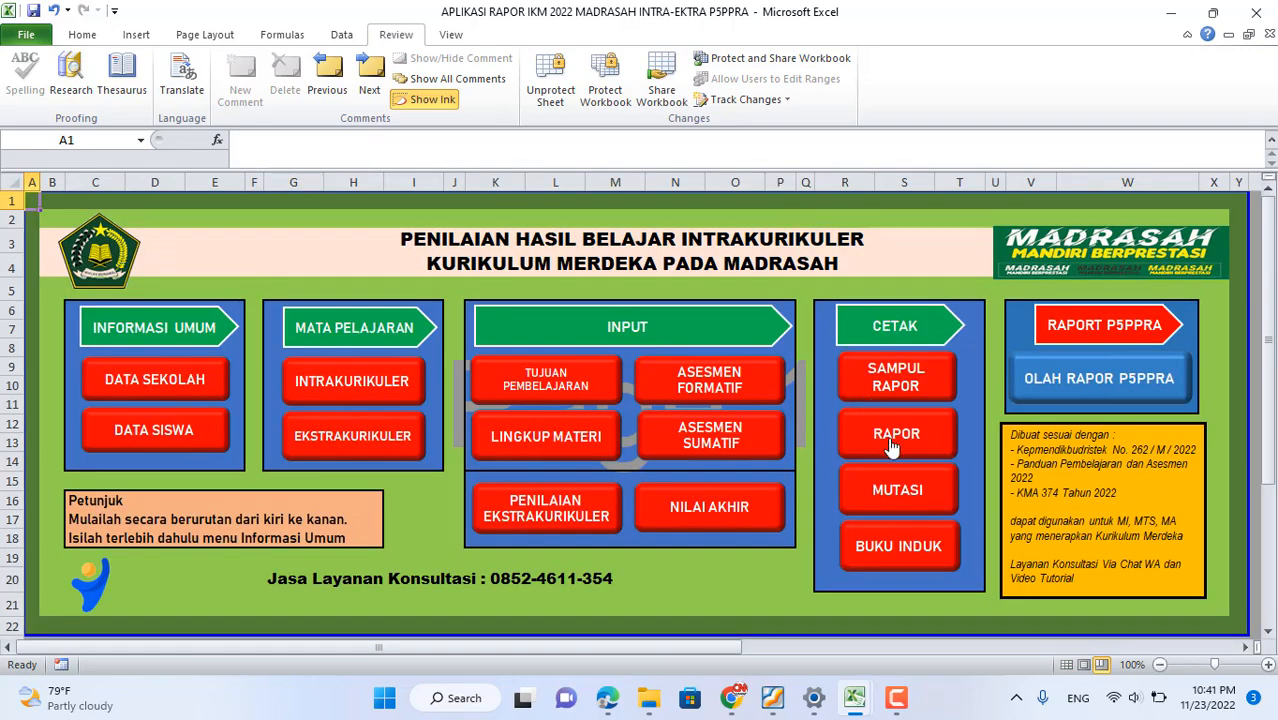
click(893, 440)
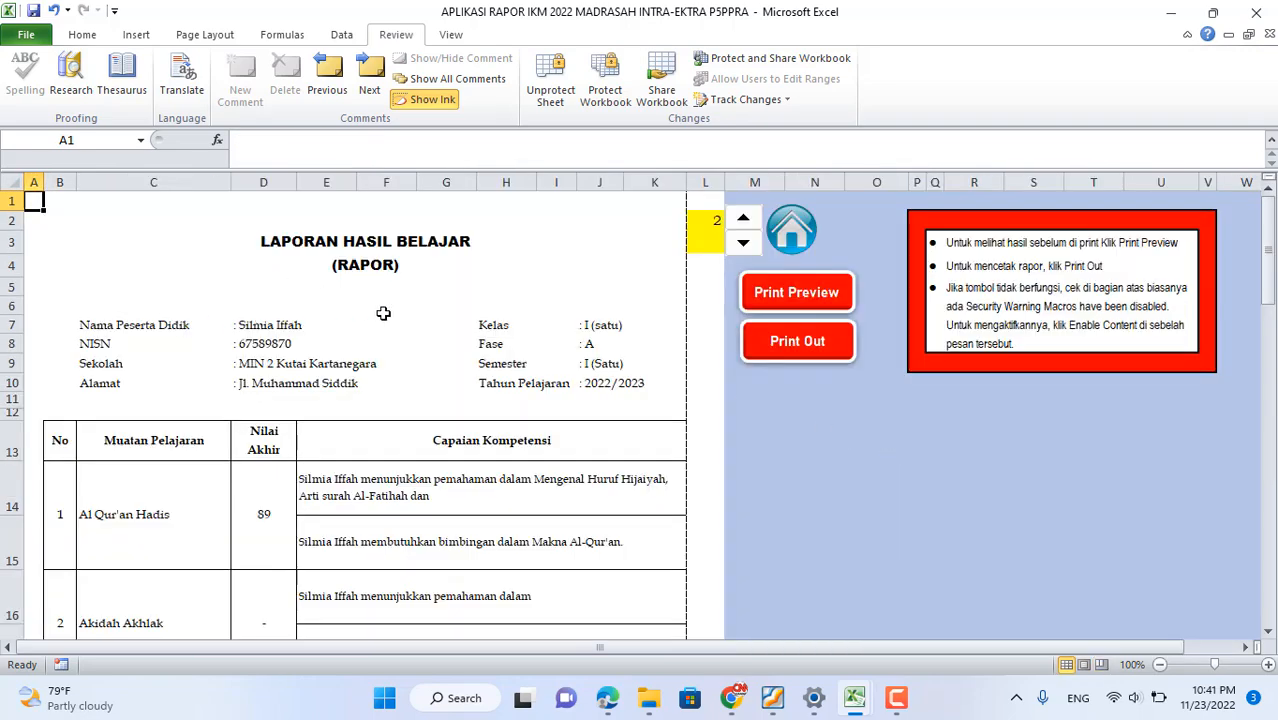
click(743, 218)
click(744, 244)
click(744, 244)
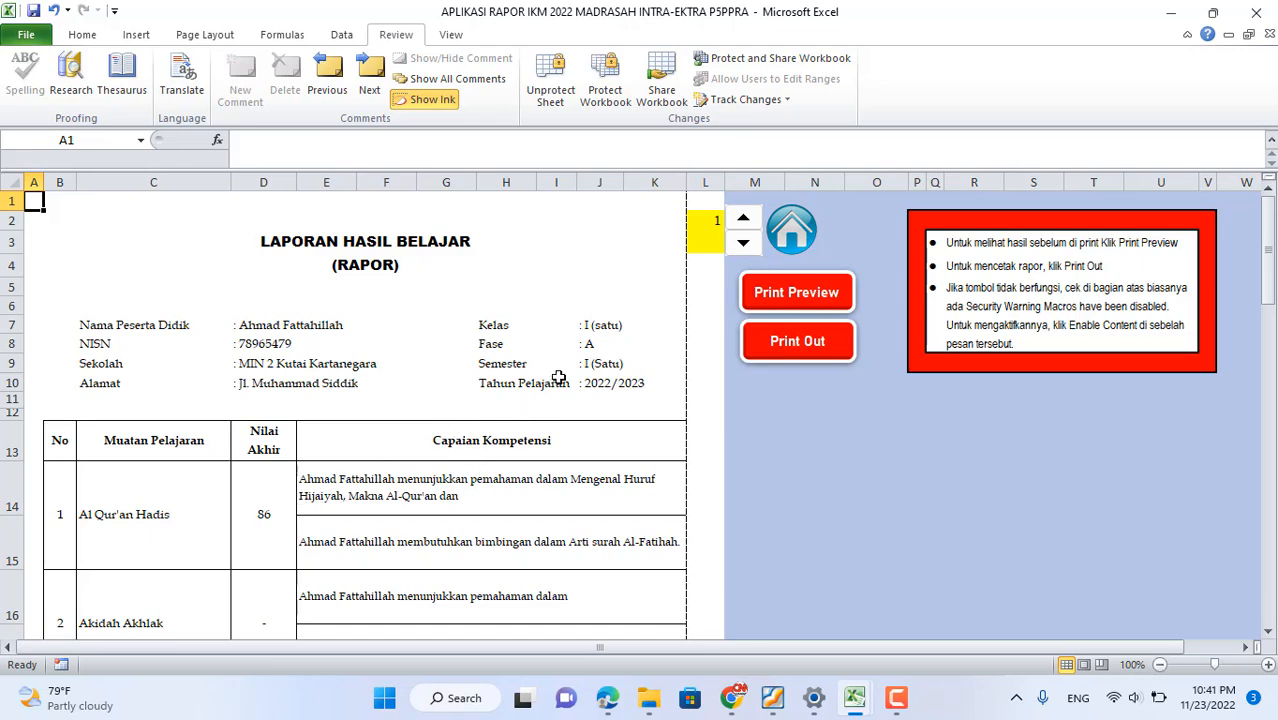
- Inspect the lookup formulas behind the report's student name and the Al Qur'an Hadis Nilai Akhir
click(277, 326)
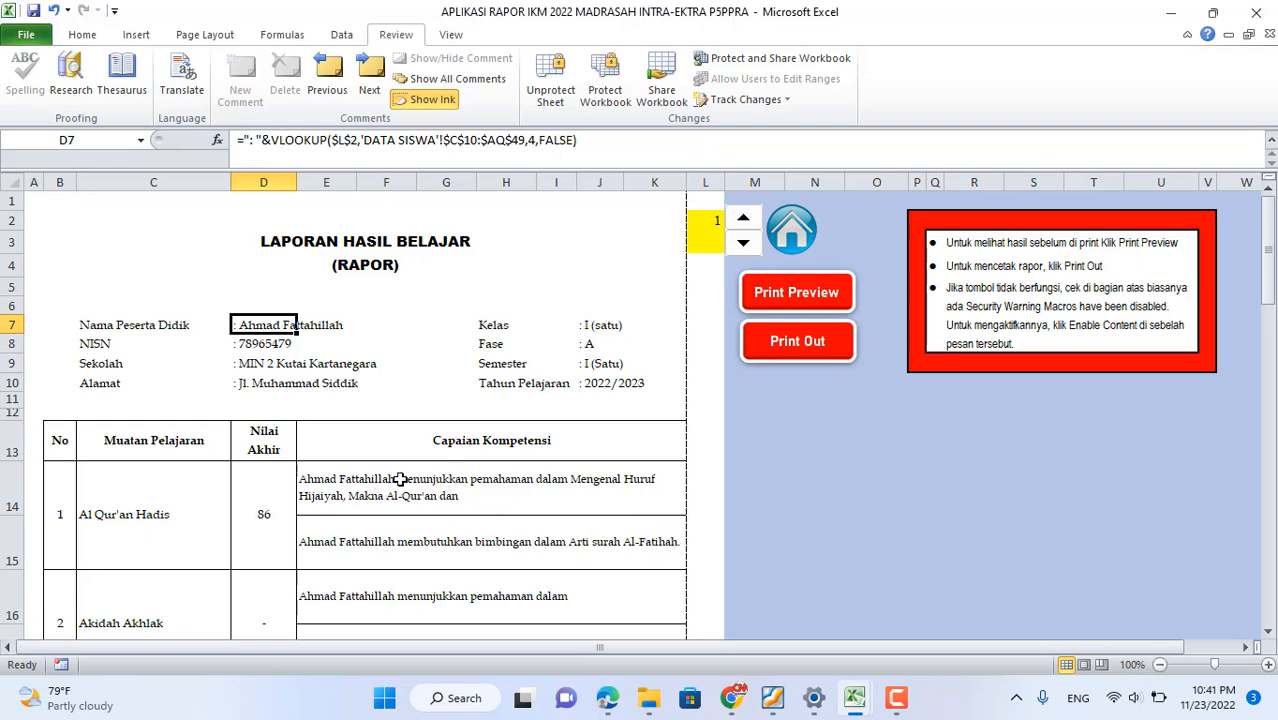
click(271, 514)
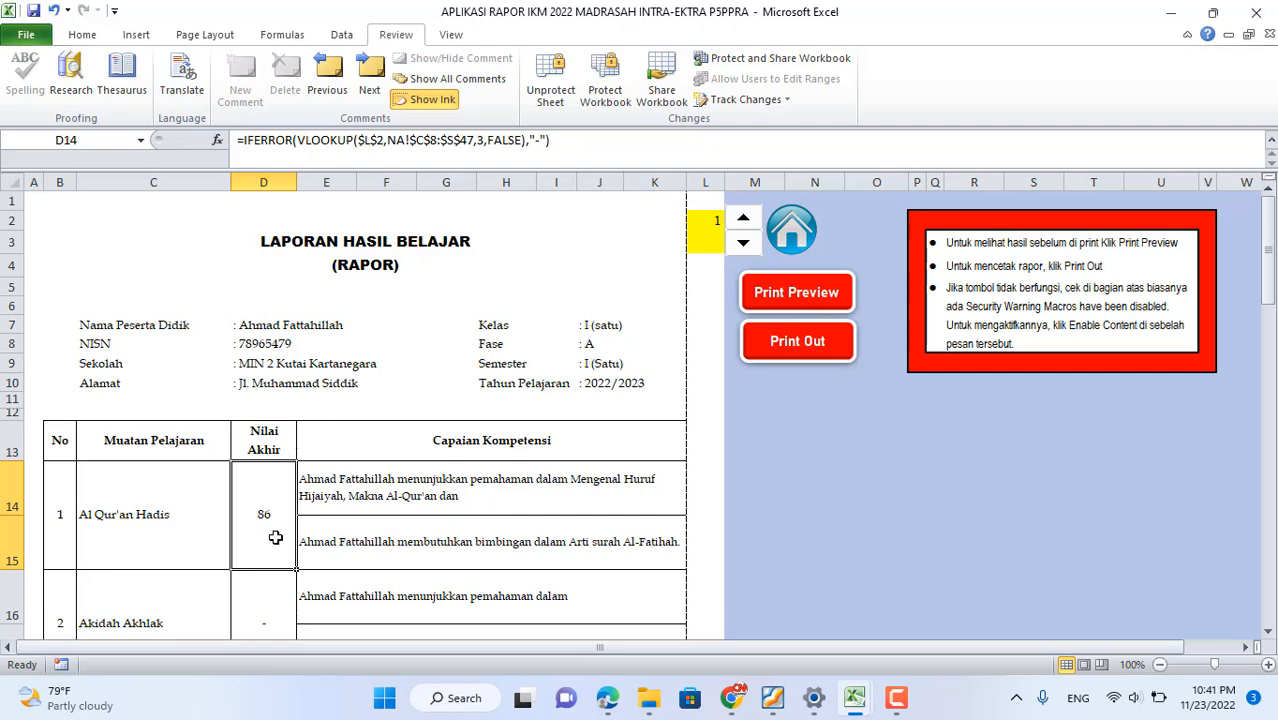
click(266, 451)
click(269, 495)
scroll(454, 550, down, 1)
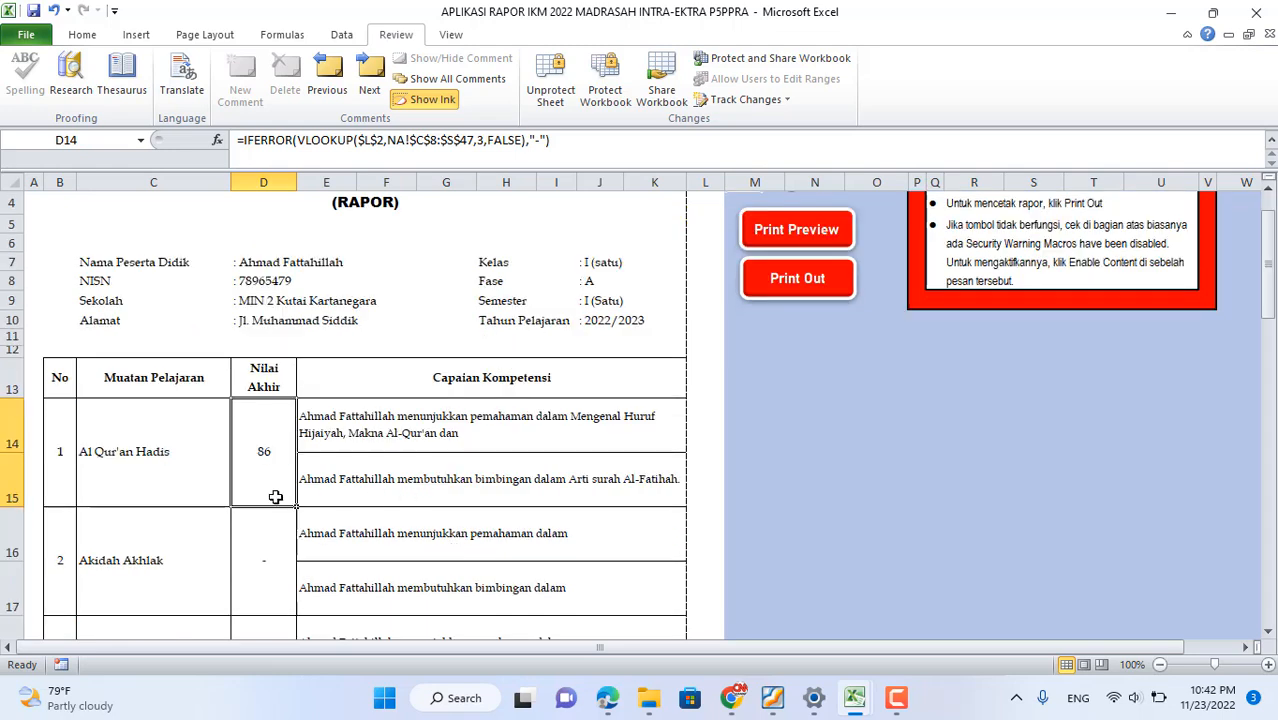
- Try reducing the heights of the two Al Qur'an Hadis competency rows, and undo both height changes
click(322, 430)
drag(13, 451, 17, 435)
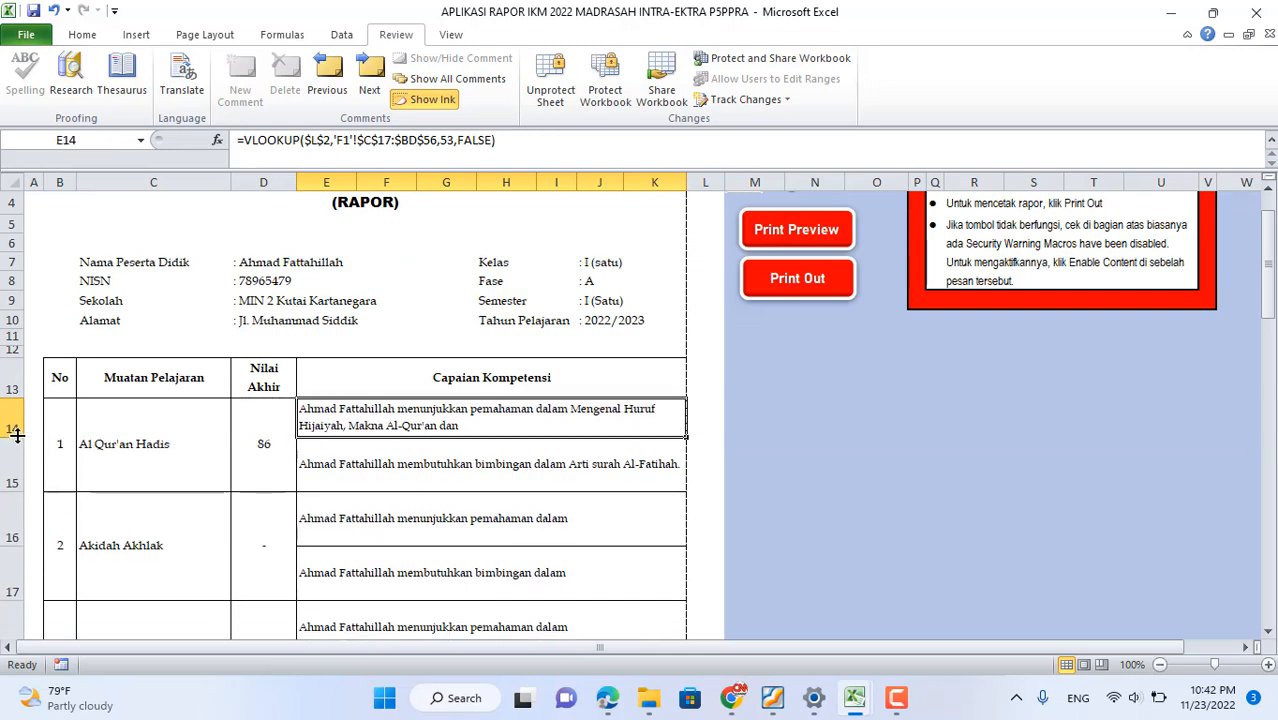
drag(13, 489, 15, 470)
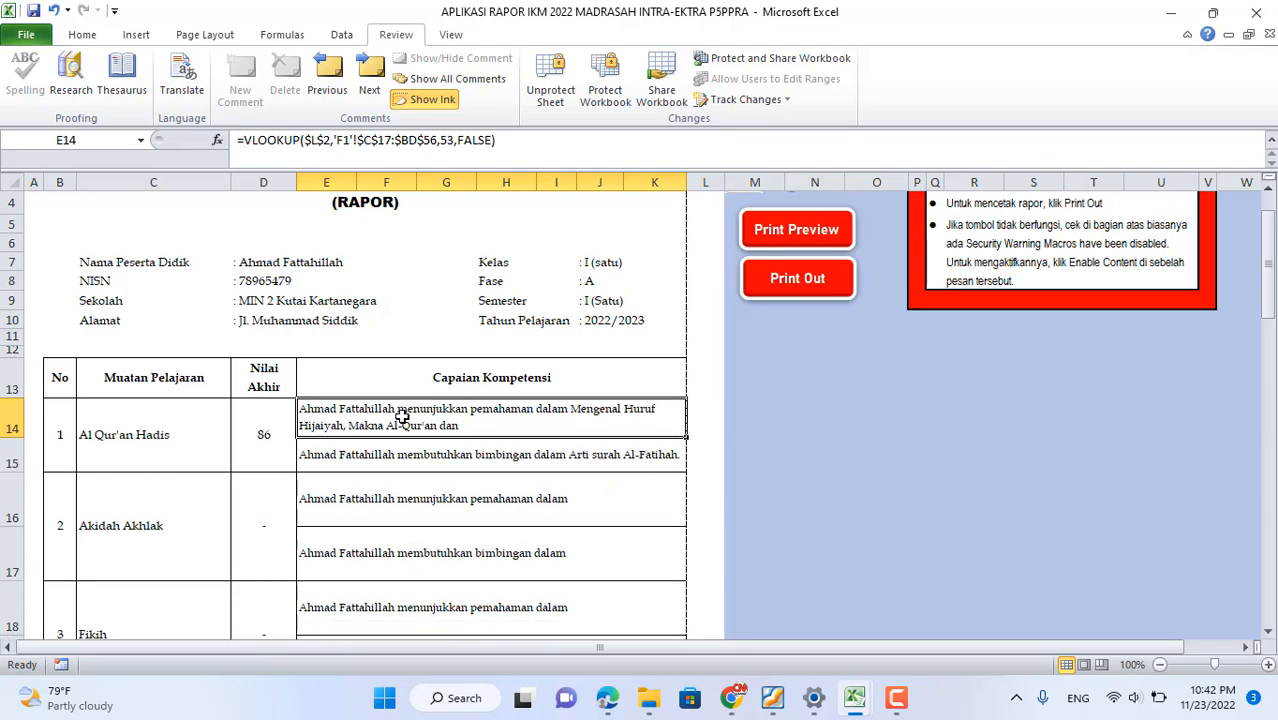
key(ctrl+z)
key(ctrl+z)
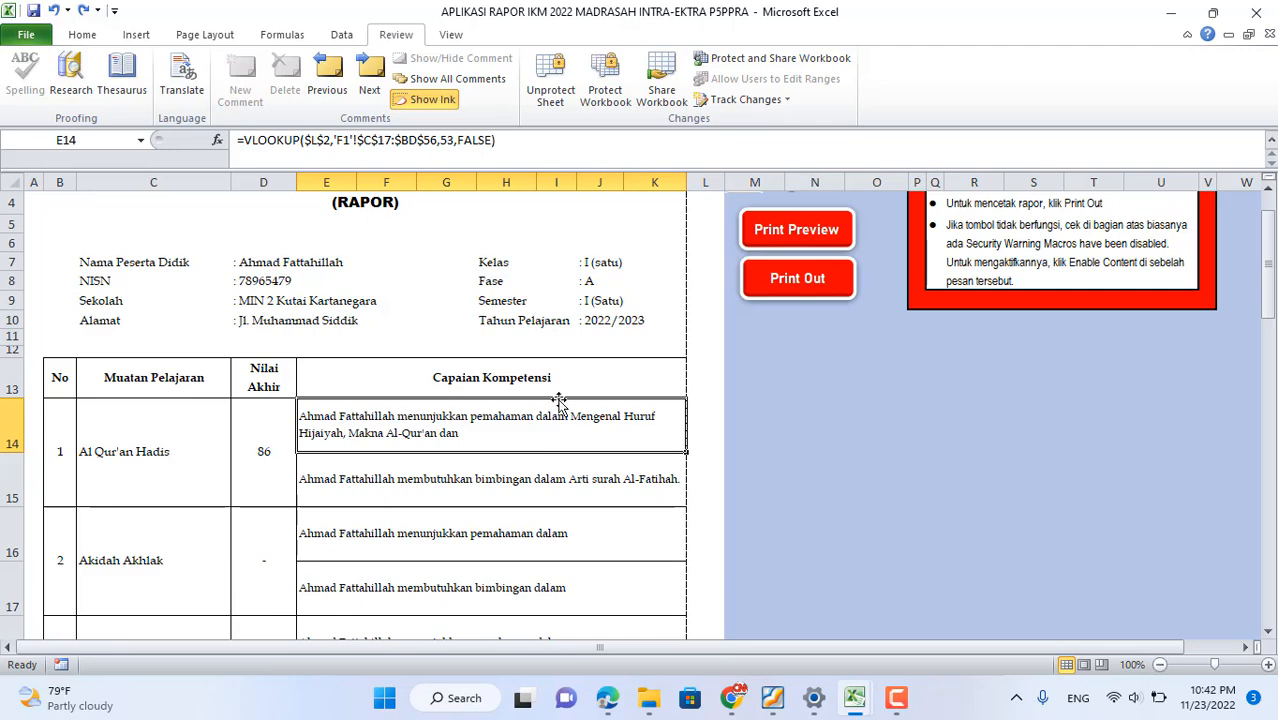
- Preview the student's printed report through to page 3 and return to the sheet
scroll(739, 457, up, 1)
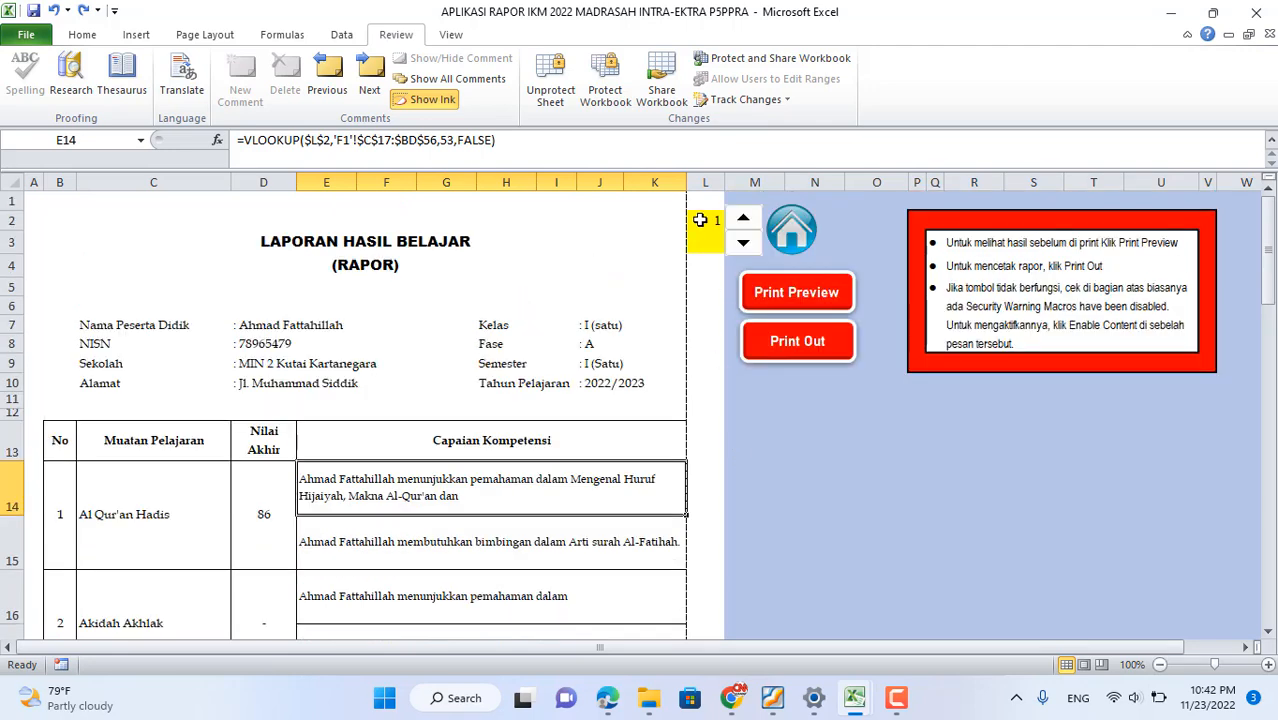
click(371, 441)
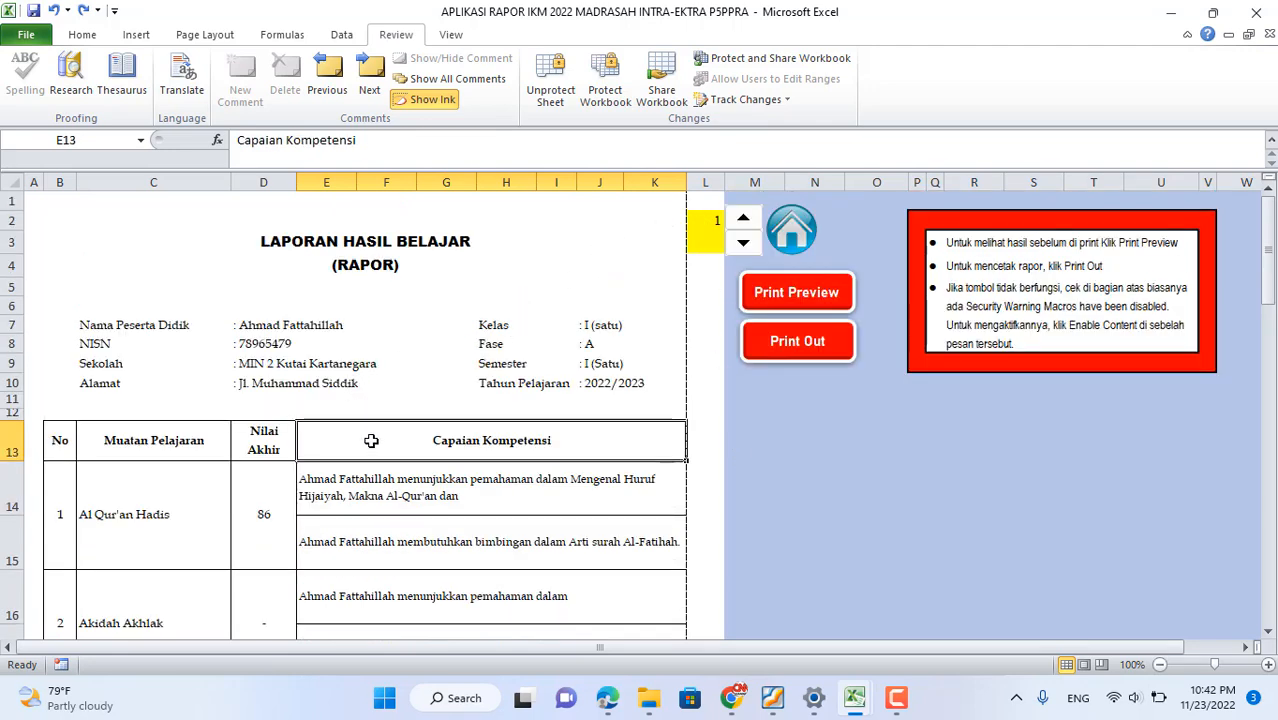
key(ctrl+p)
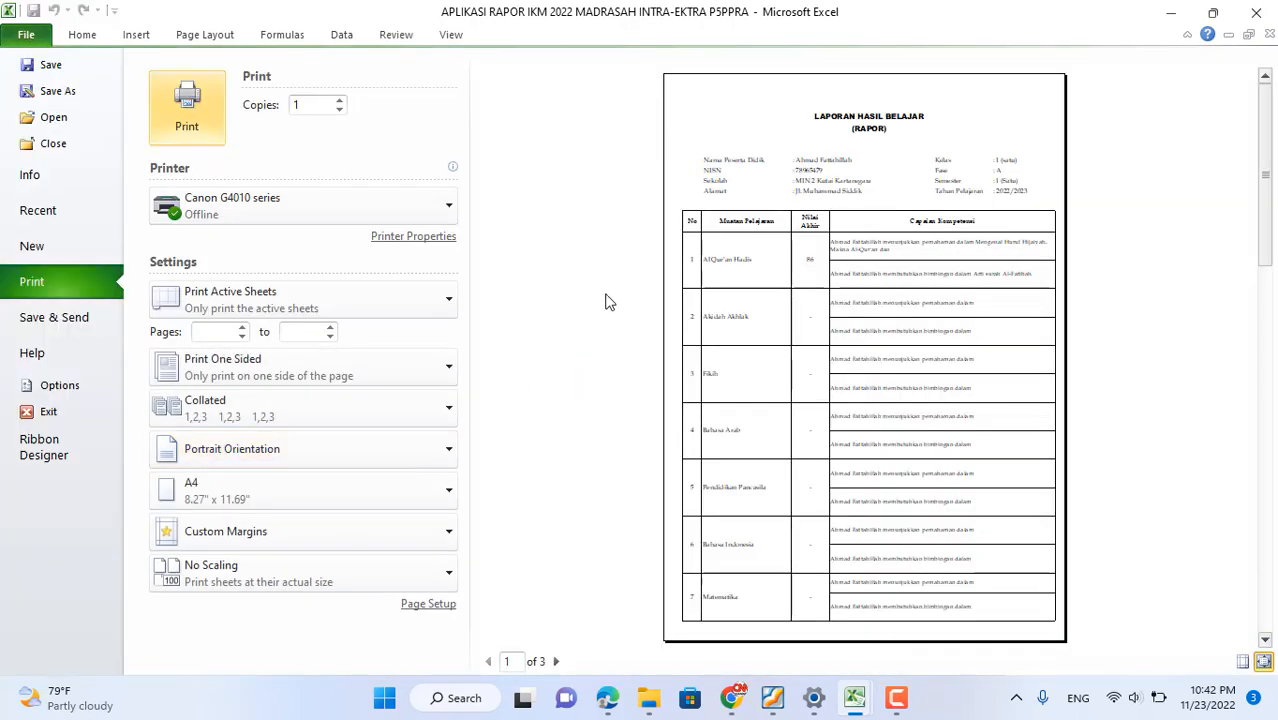
click(557, 661)
click(557, 661)
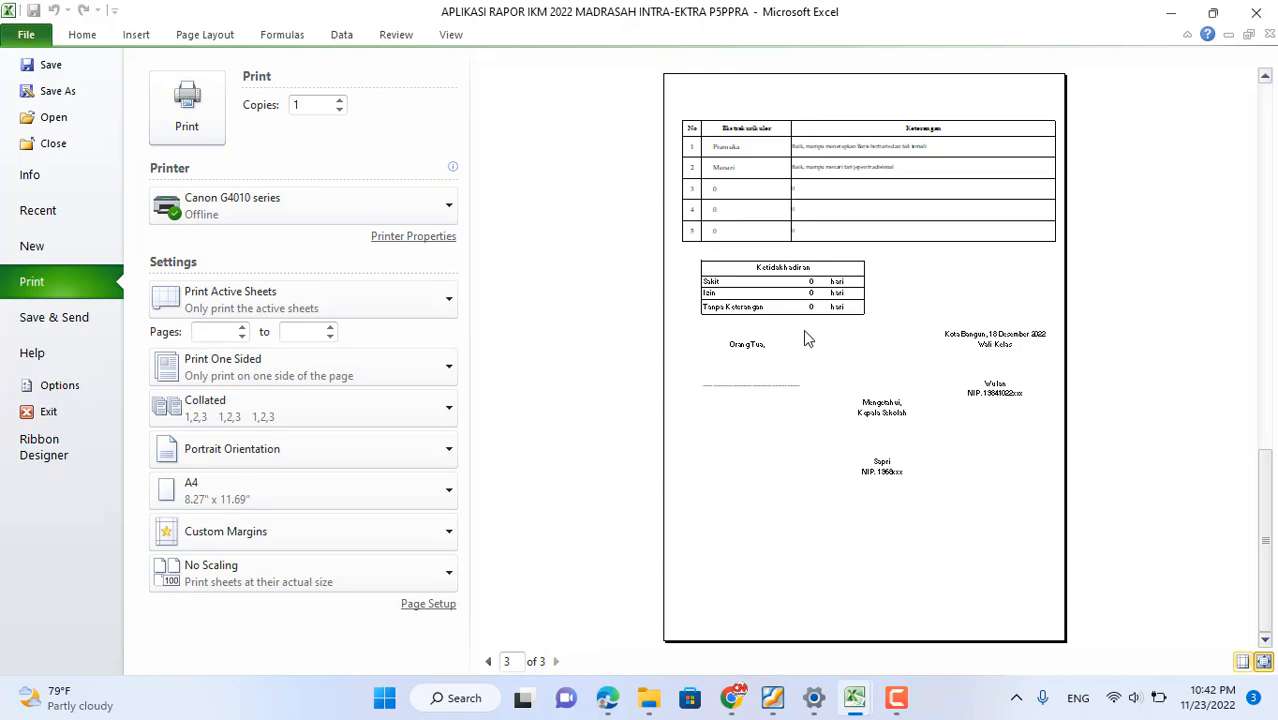
click(84, 36)
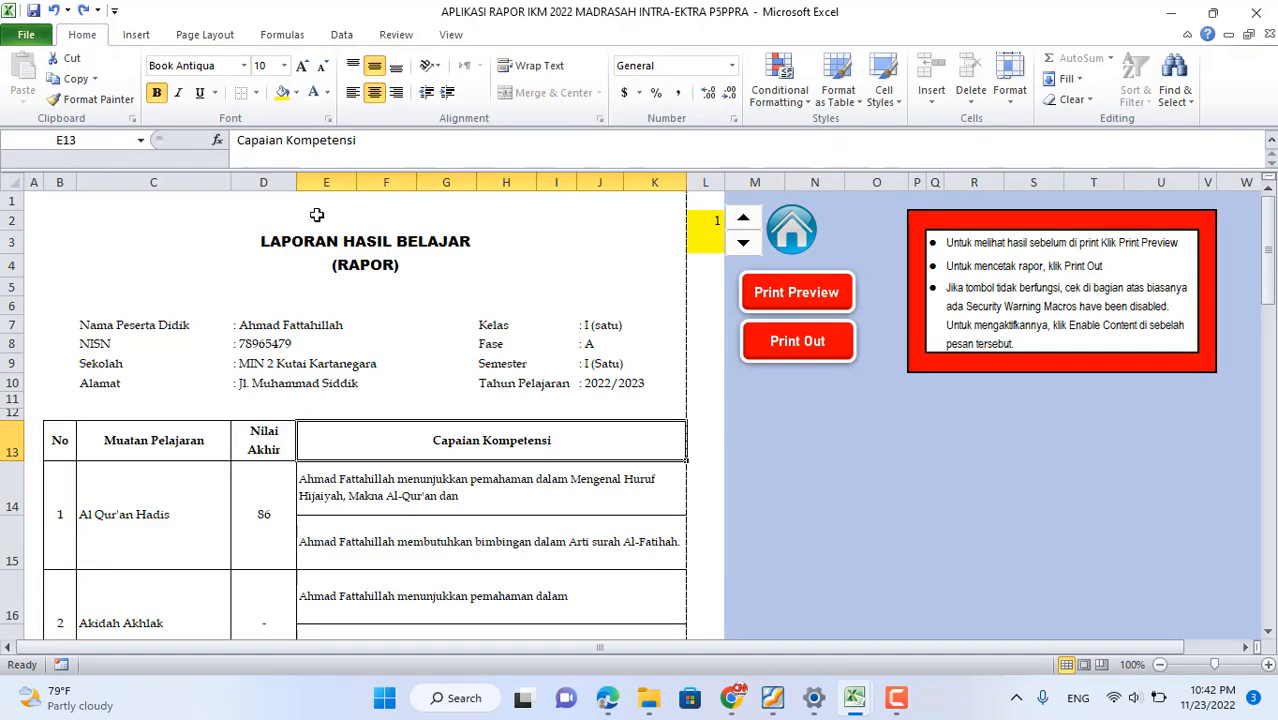
- Change the font colour of the hidden Keputusan block in G53:K56, beside the Ketidakhadiran table, to black
scroll(446, 372, down, 1)
scroll(455, 390, down, 5)
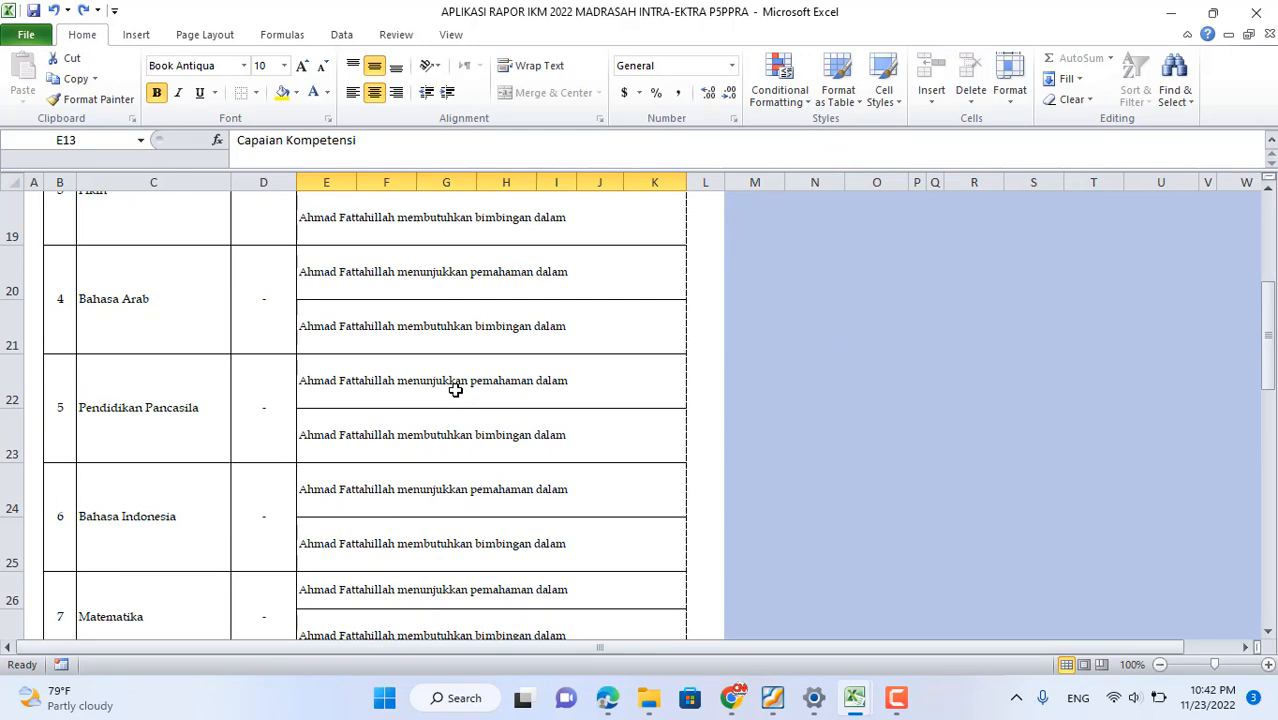
scroll(455, 390, up, 6)
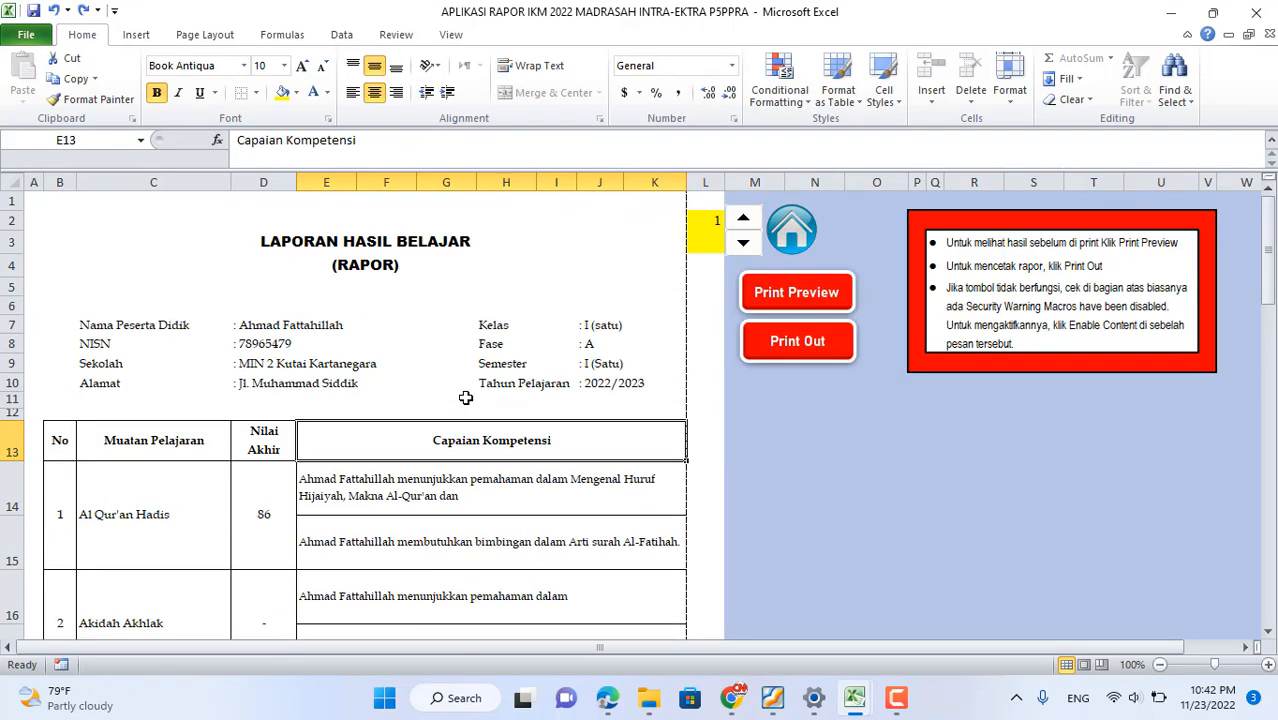
scroll(465, 397, down, 19)
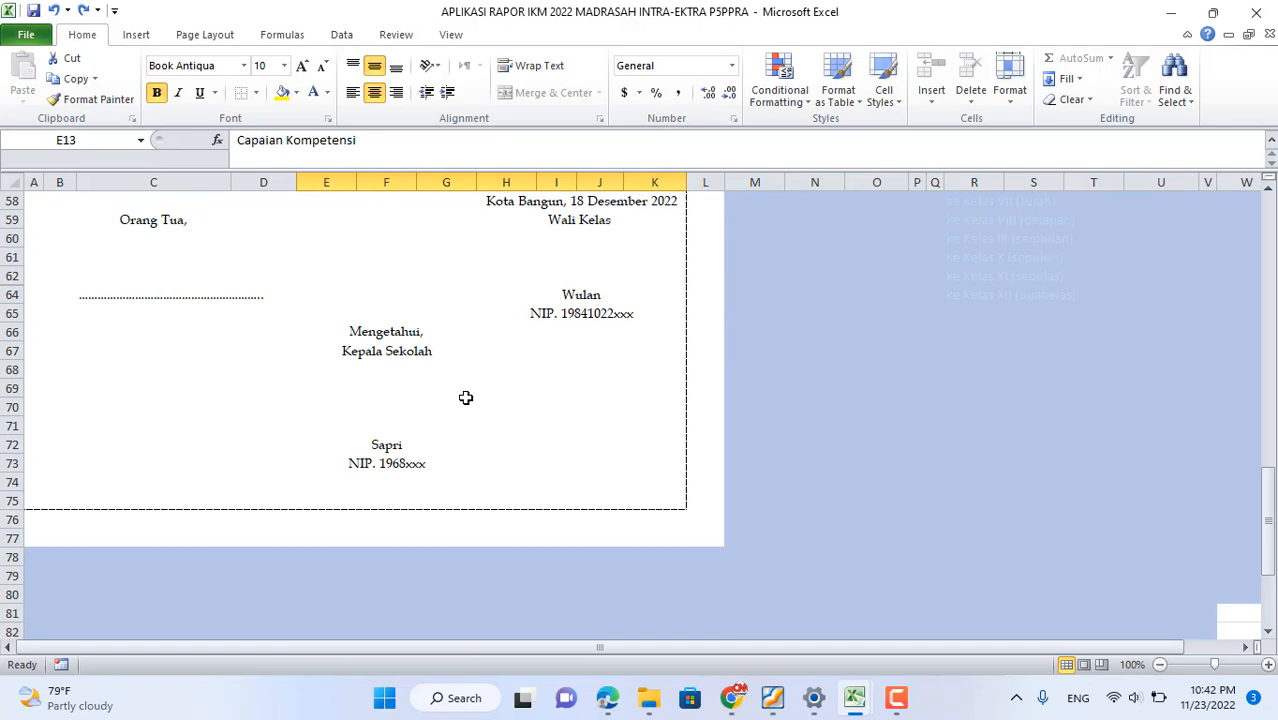
scroll(465, 397, up, 2)
drag(462, 220, 613, 328)
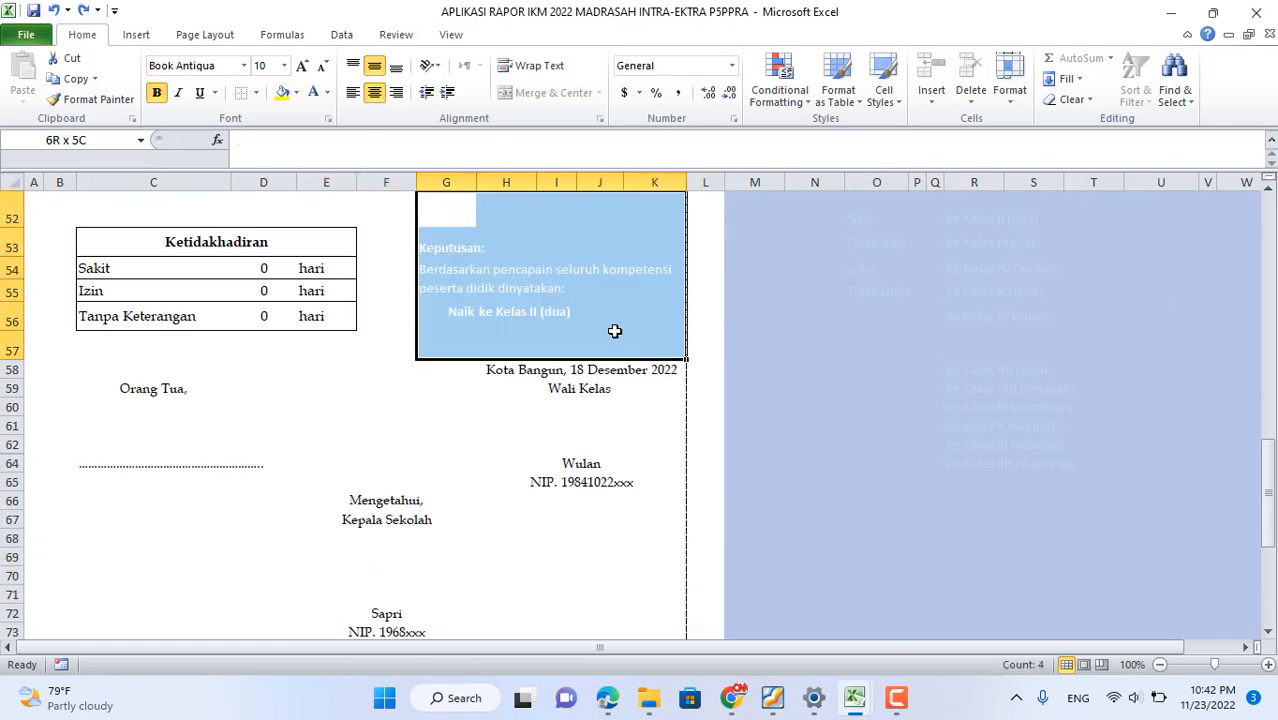
click(437, 258)
drag(437, 258, 540, 325)
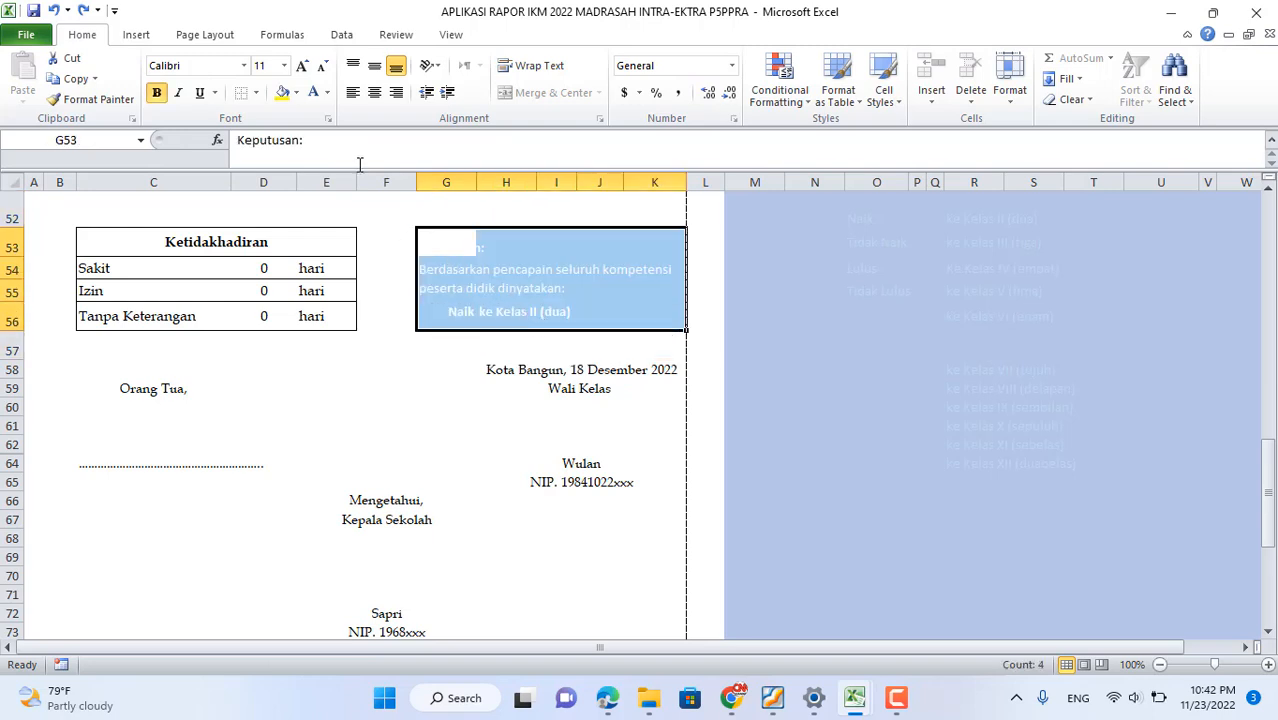
click(327, 92)
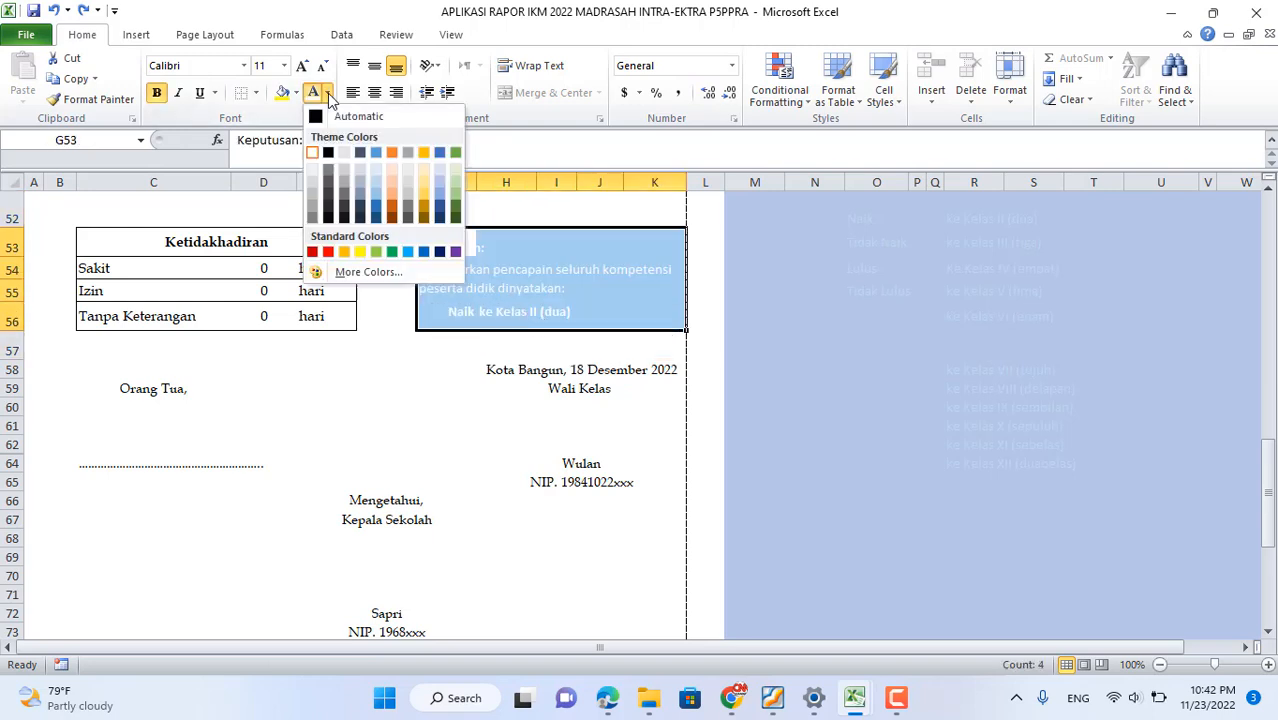
click(328, 155)
click(480, 313)
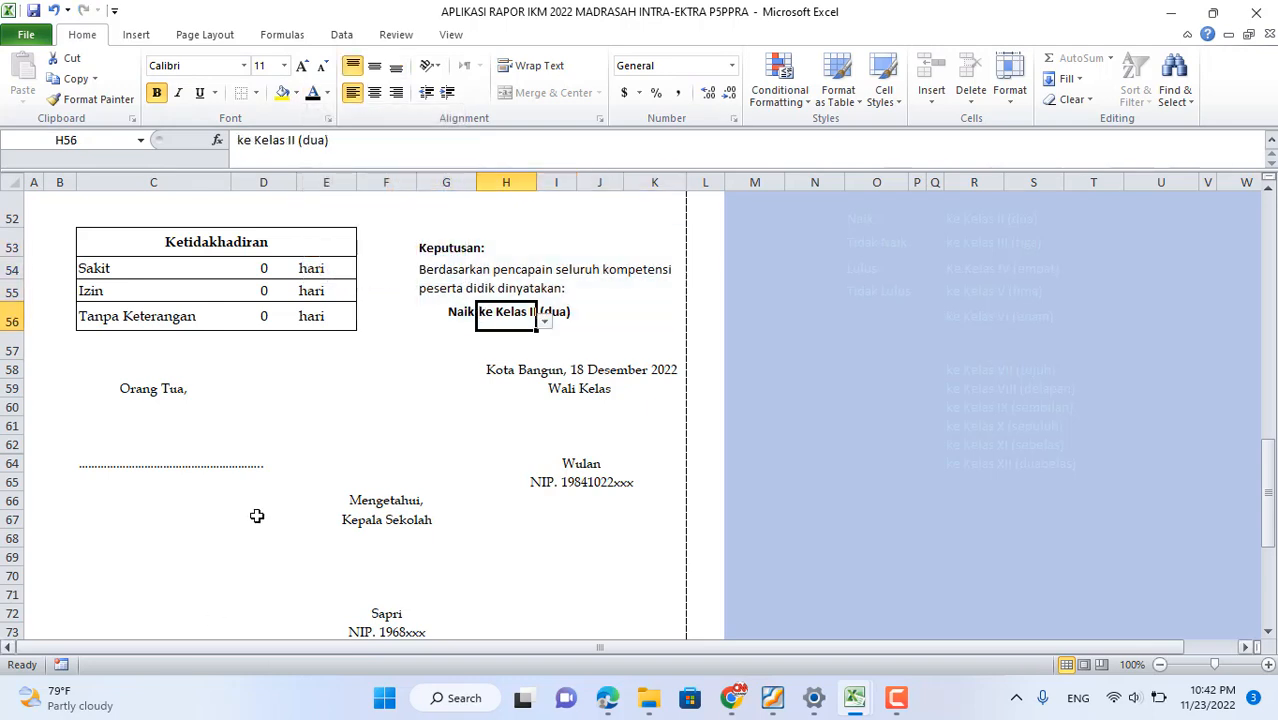
- Try to add a border to the Keputusan block, and leave the border options without applying any
drag(420, 247, 585, 316)
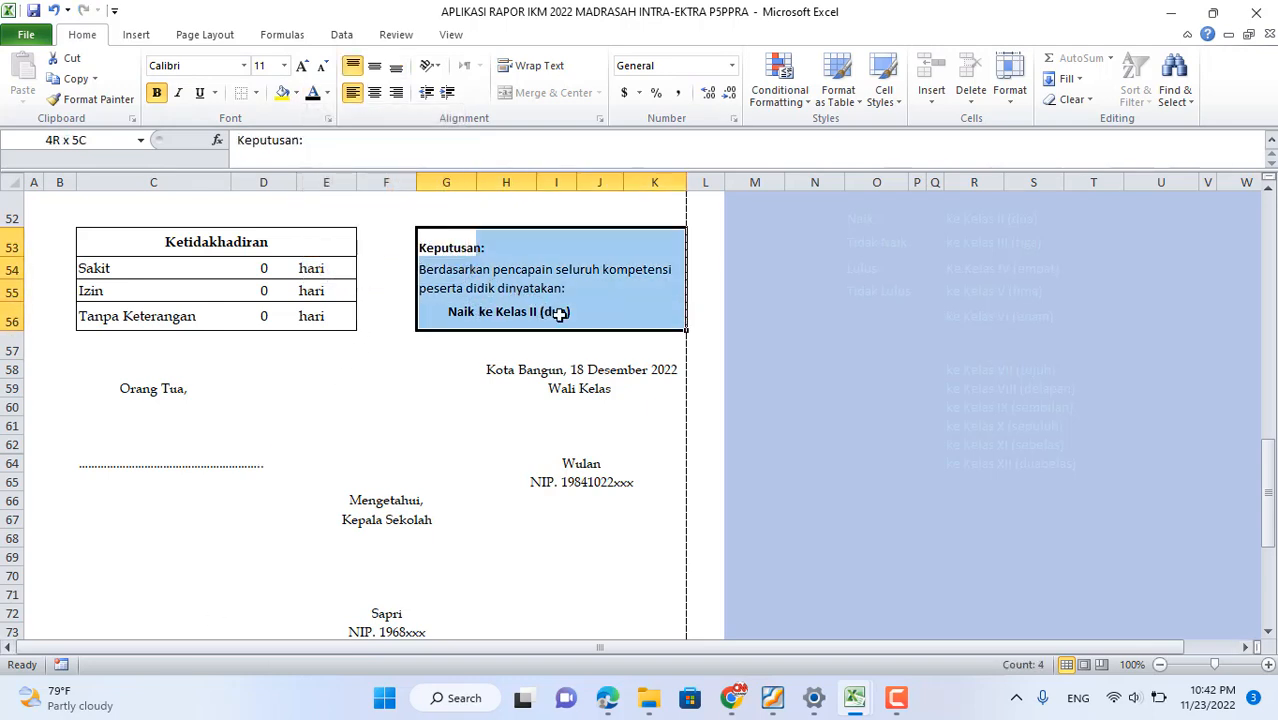
click(256, 93)
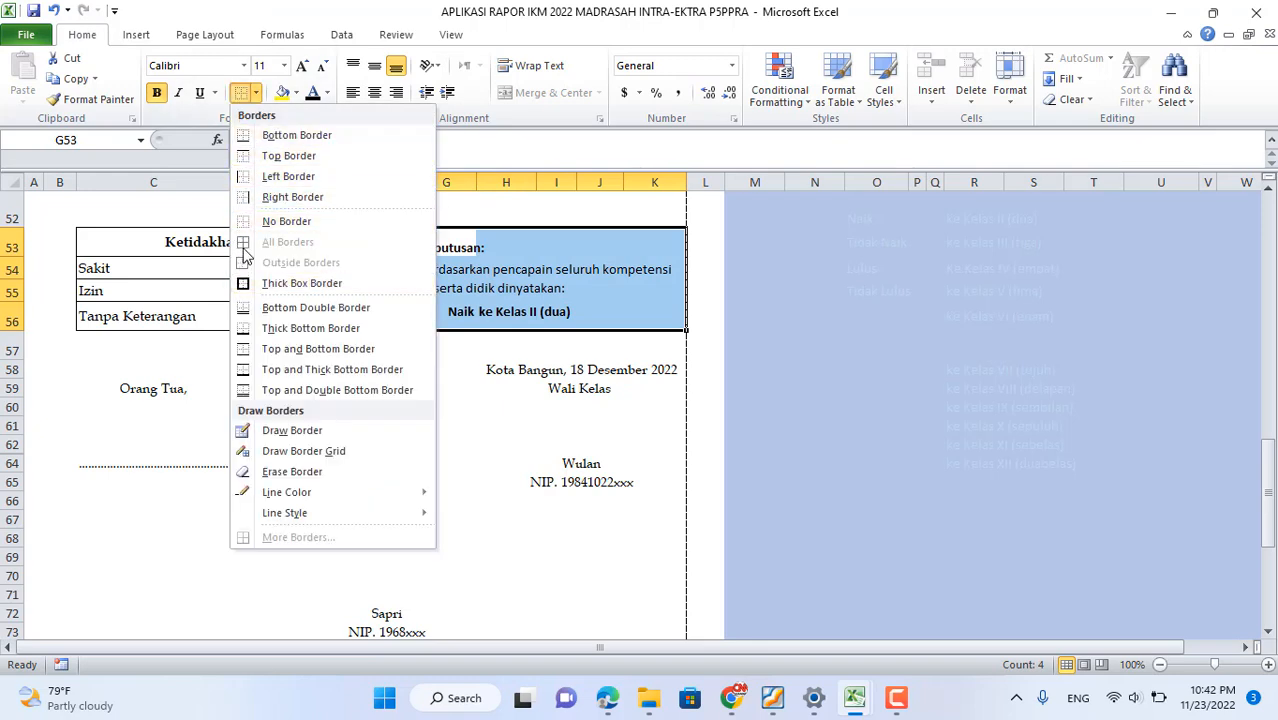
click(464, 270)
drag(443, 250, 573, 318)
click(256, 92)
click(459, 354)
click(517, 368)
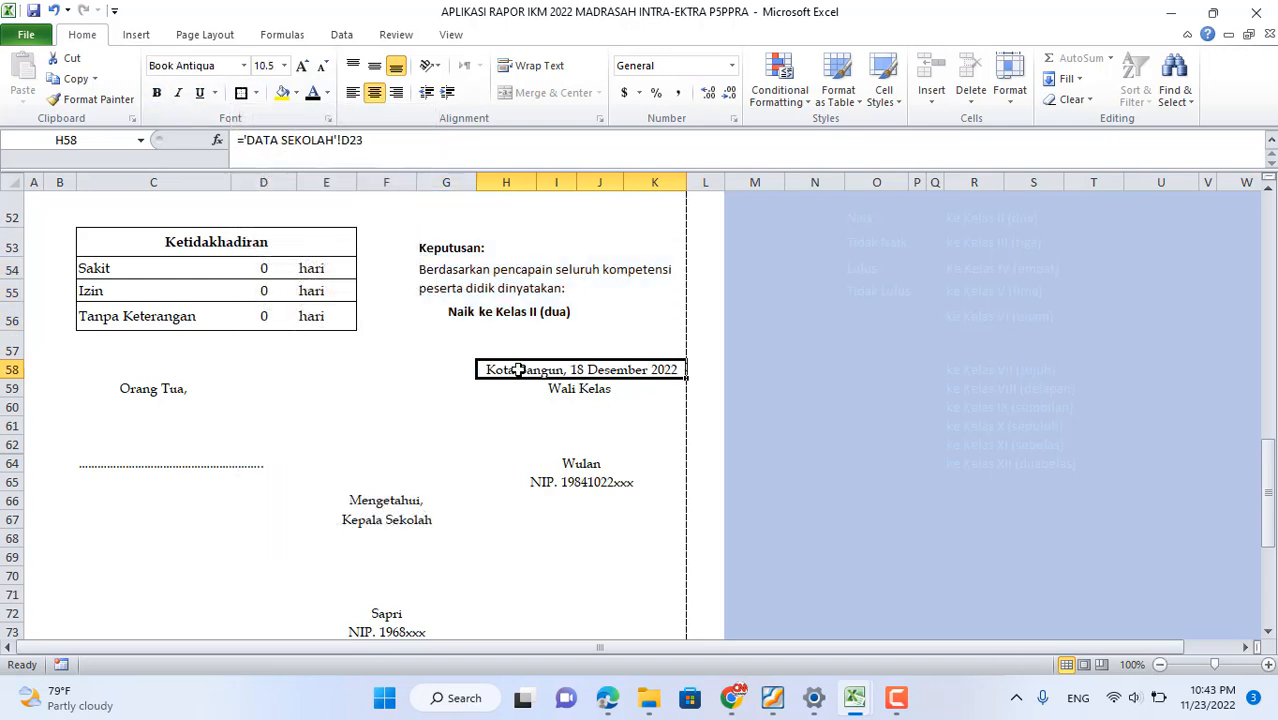
drag(462, 257, 528, 316)
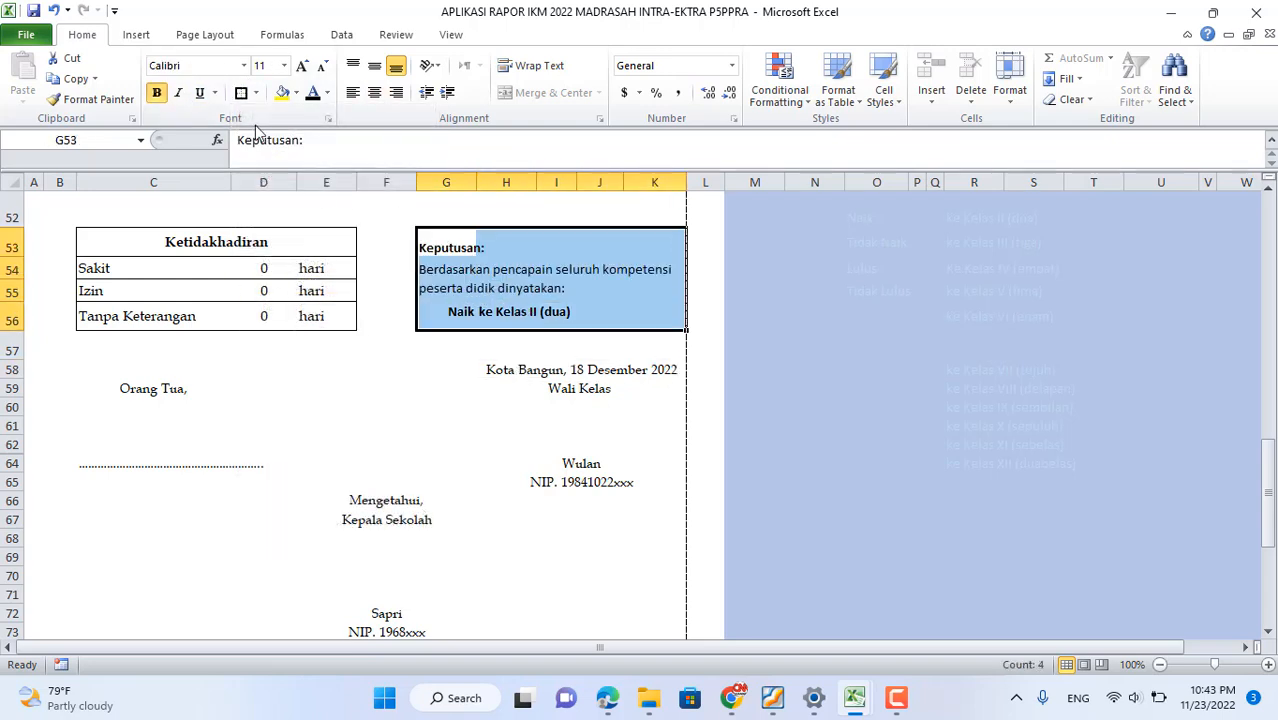
click(256, 98)
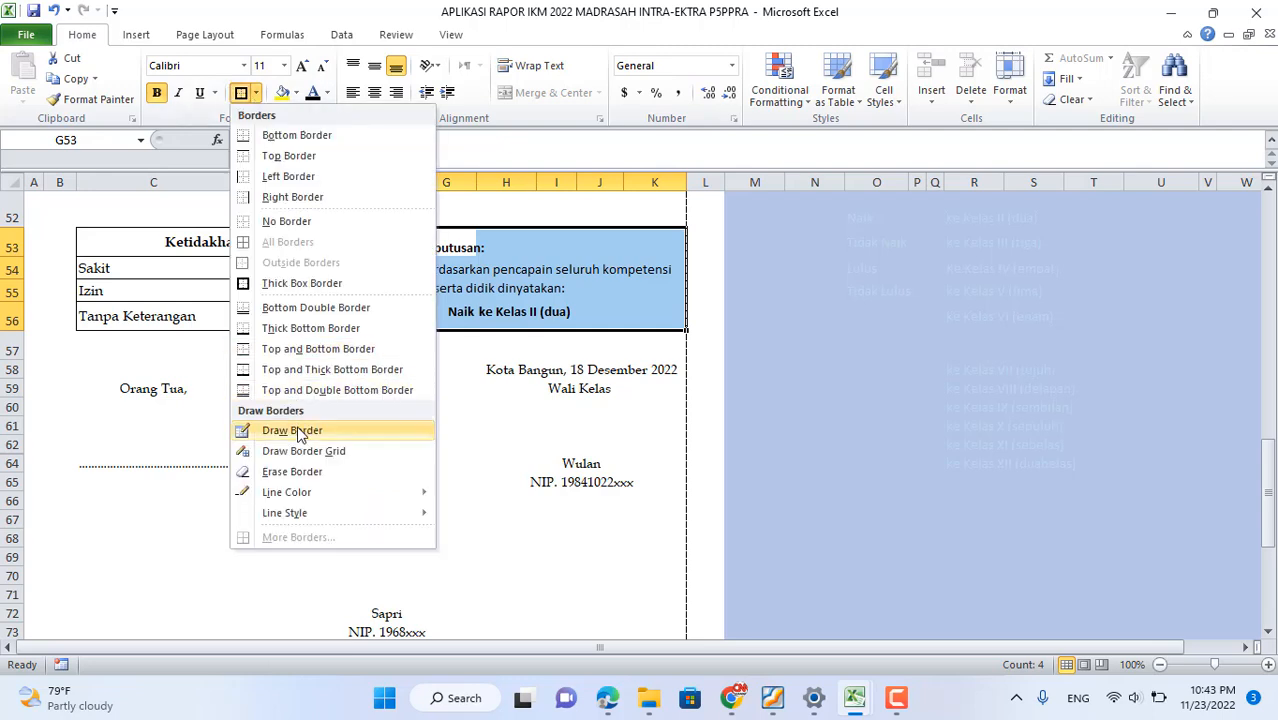
mouse_move(313, 498)
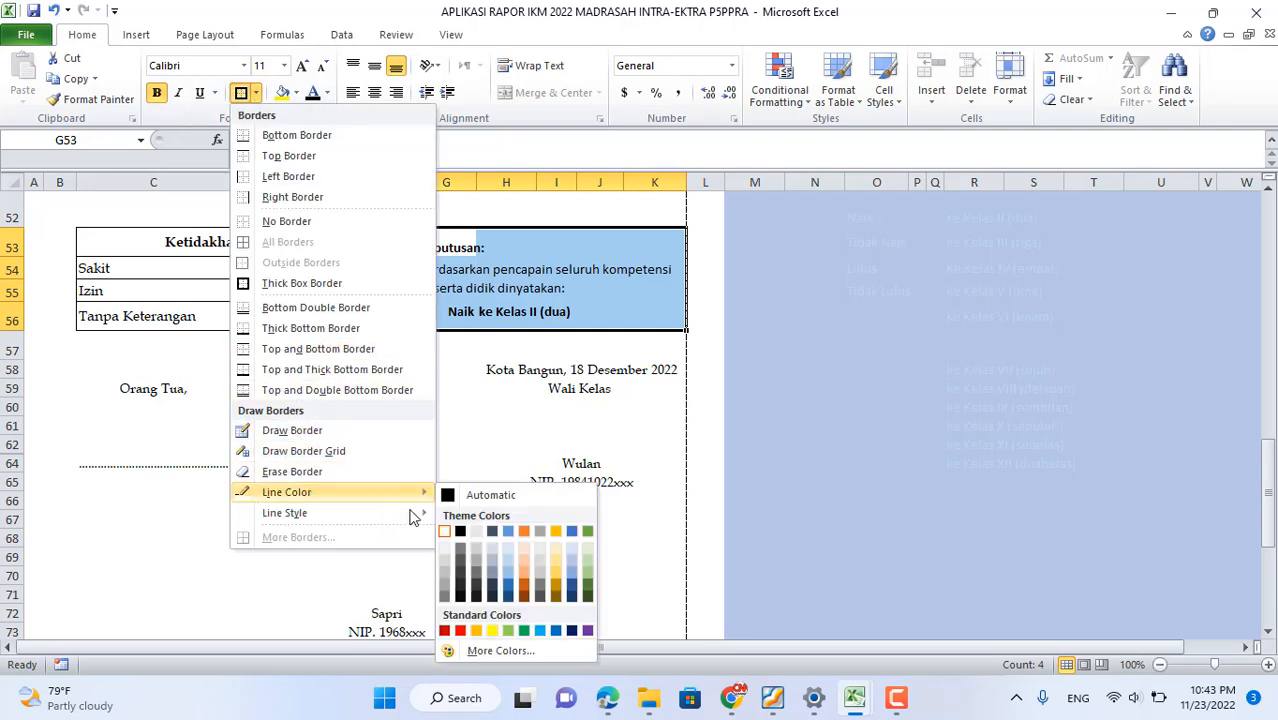
mouse_move(400, 512)
click(461, 537)
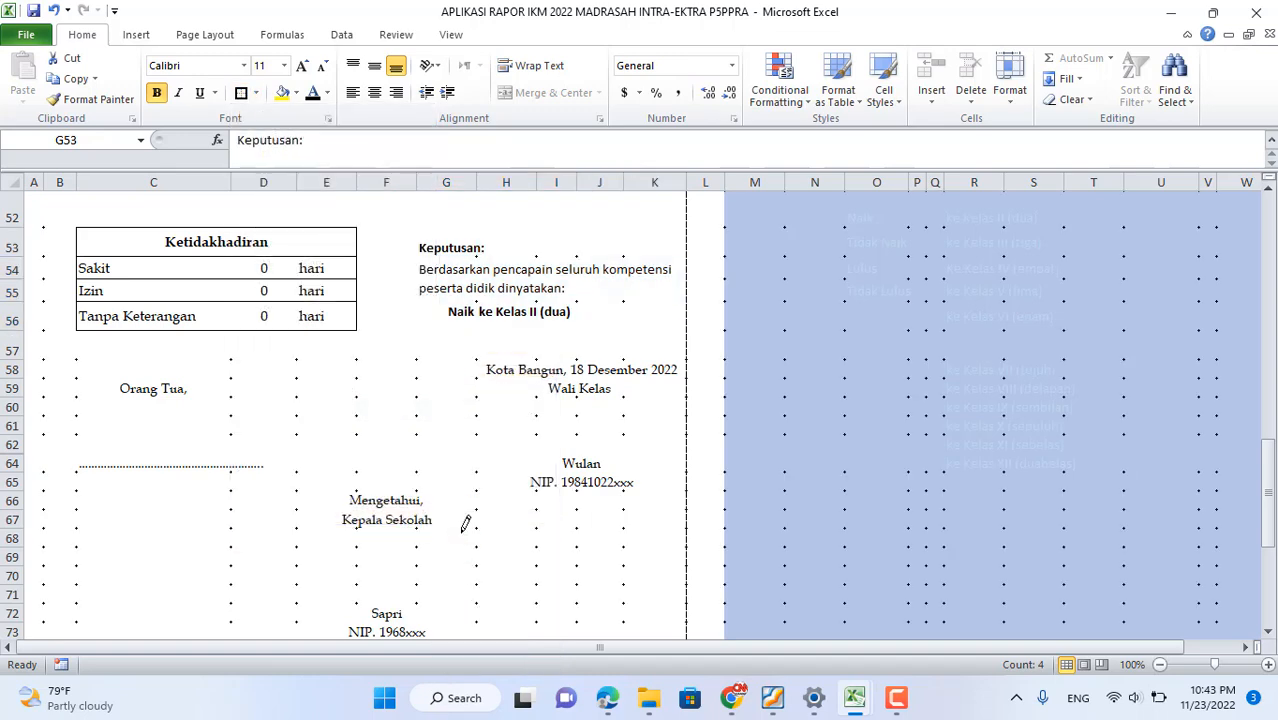
key(Escape)
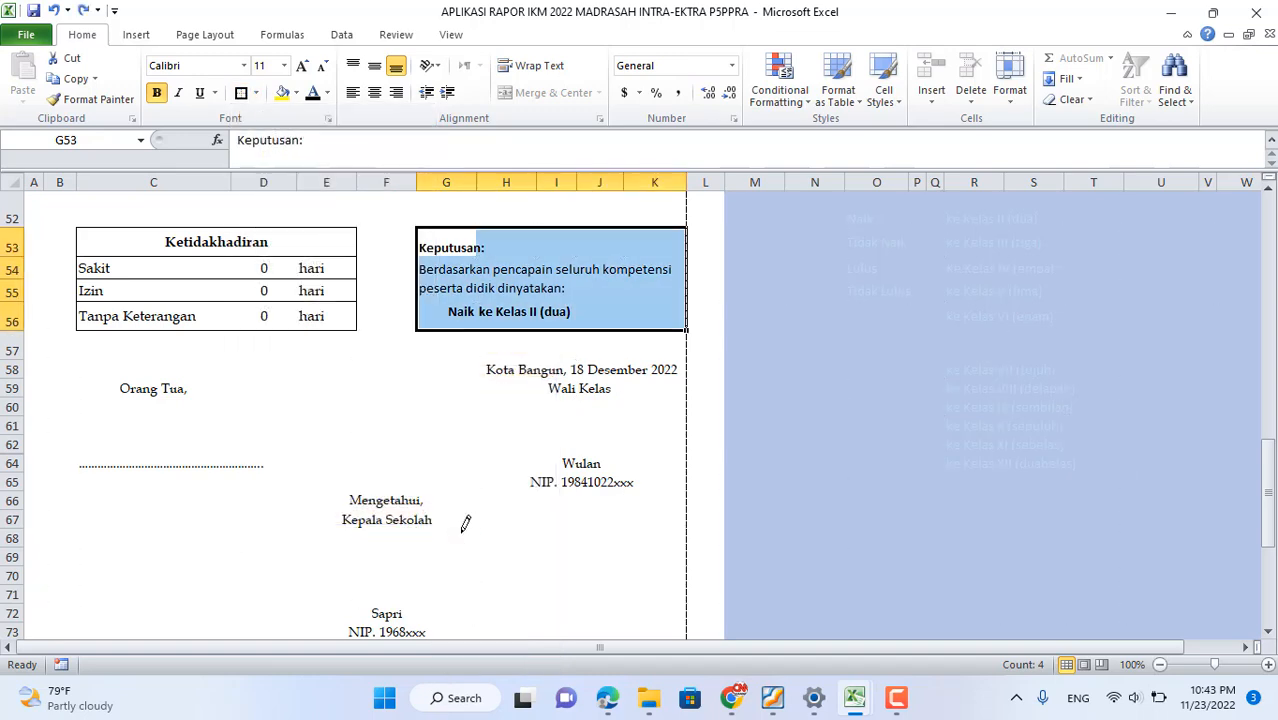
- Add a thin black outline border around the Keputusan block in G53:K56
right_click(489, 286)
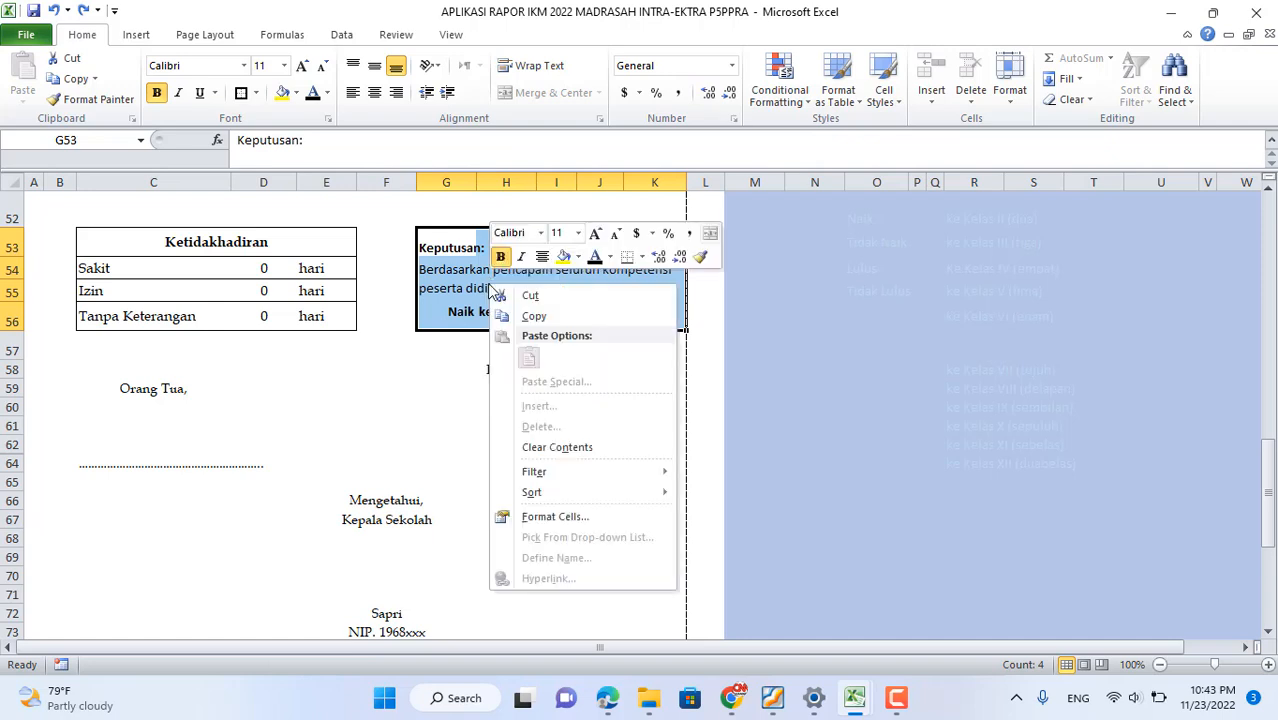
click(558, 517)
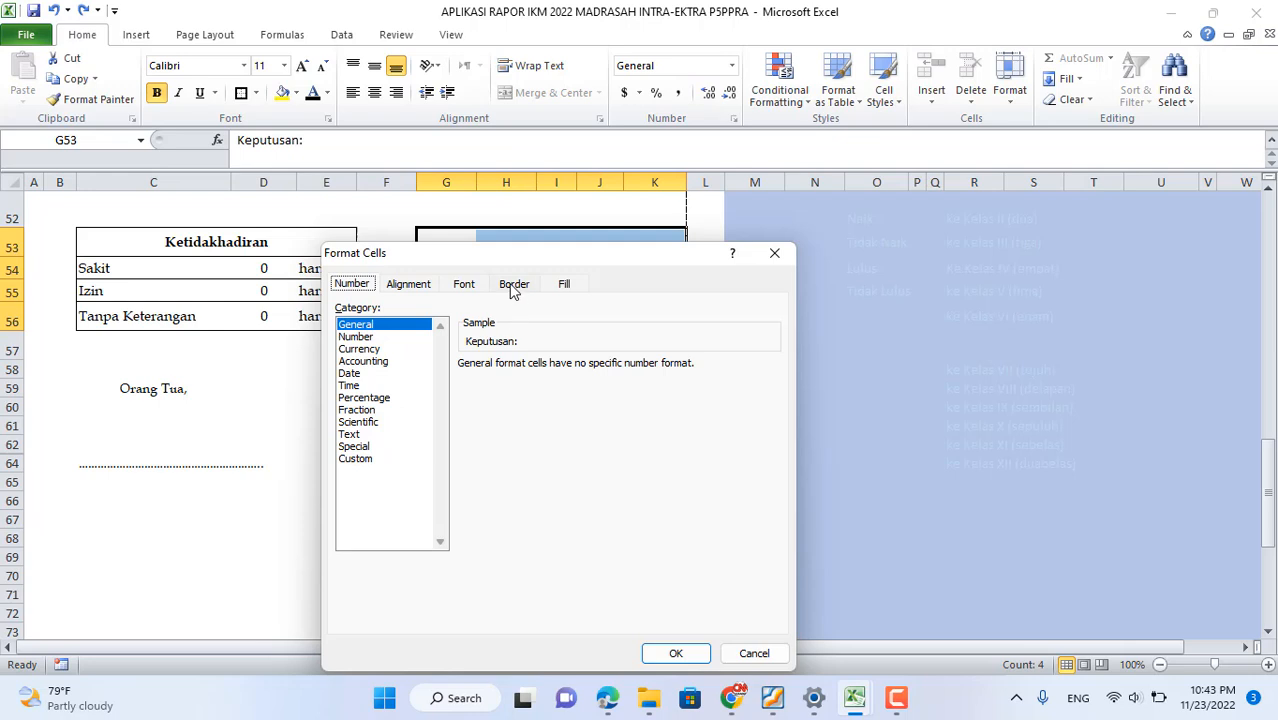
click(513, 284)
click(444, 477)
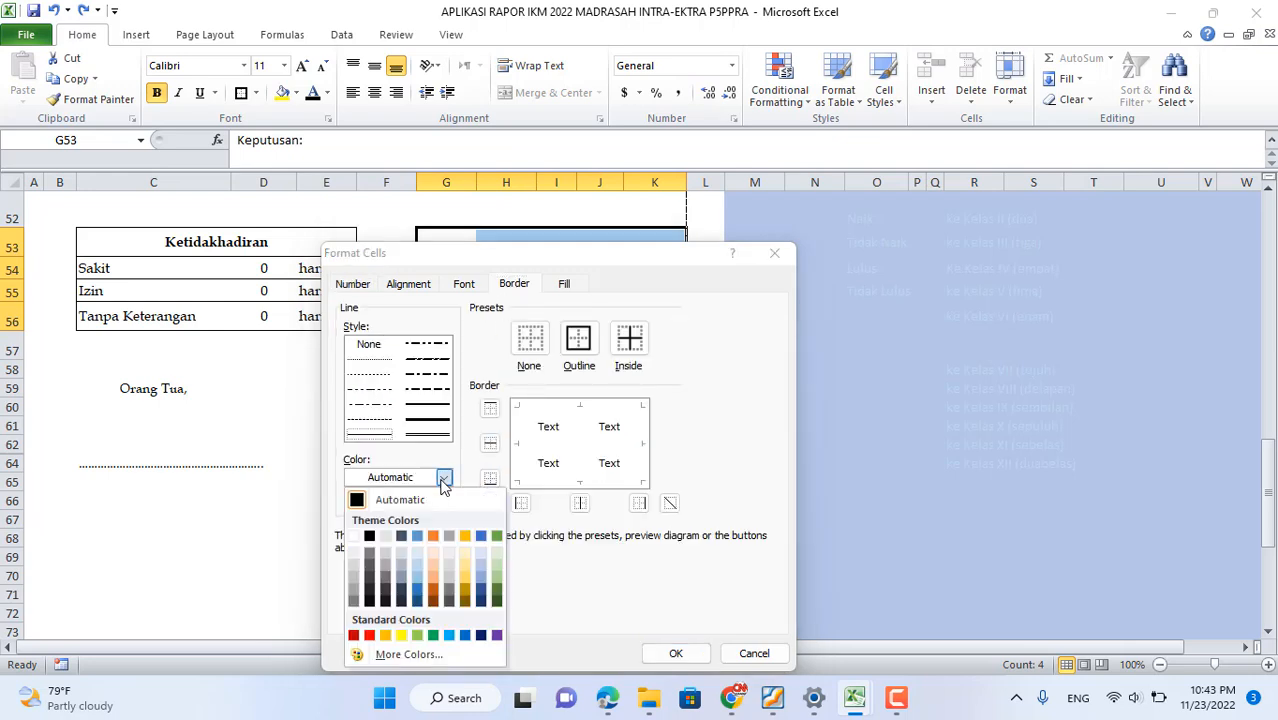
click(369, 535)
click(372, 434)
click(578, 340)
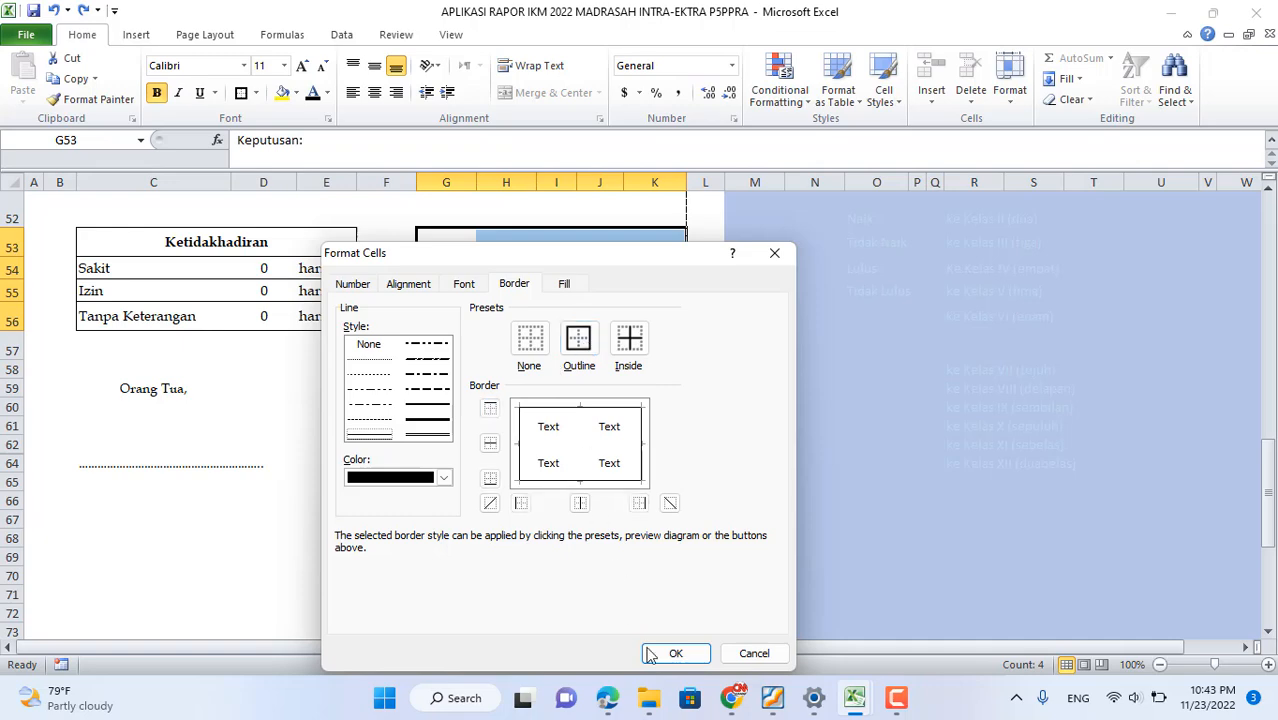
click(660, 653)
click(454, 404)
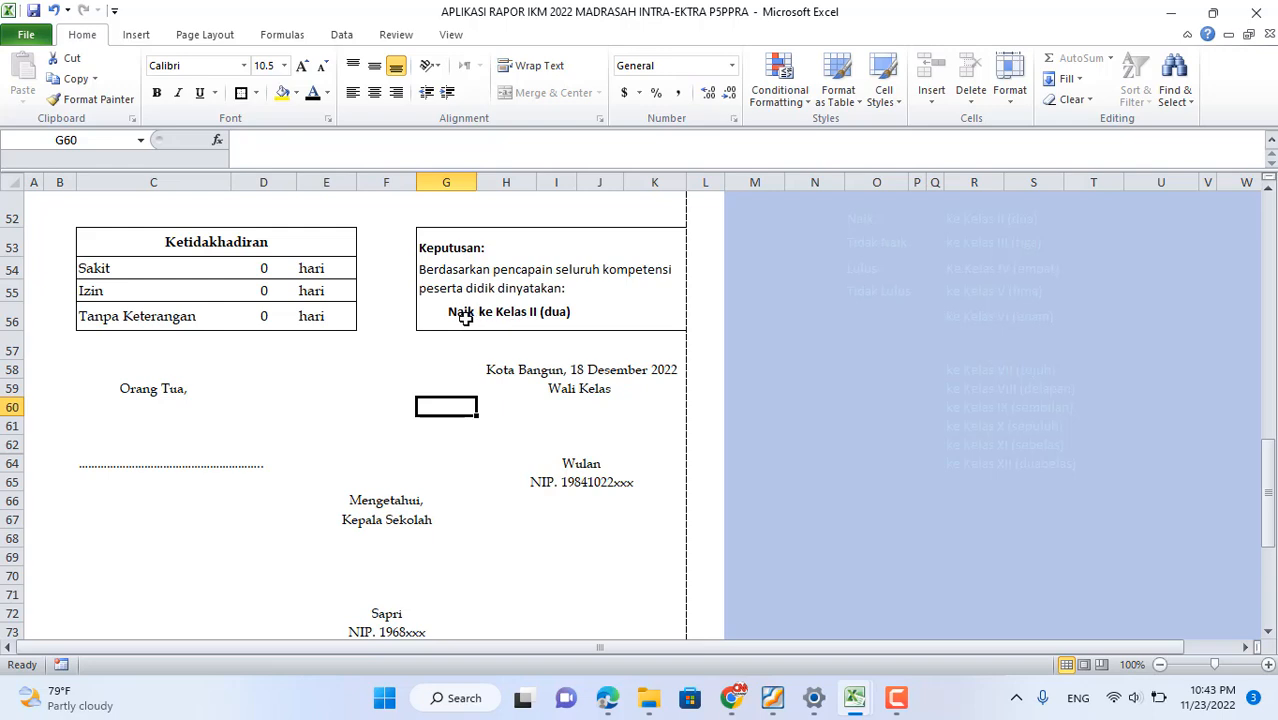
- Set the promotion class in H56 to ke Kelas III (tiga), and set it back to ke Kelas II (dua)
click(532, 313)
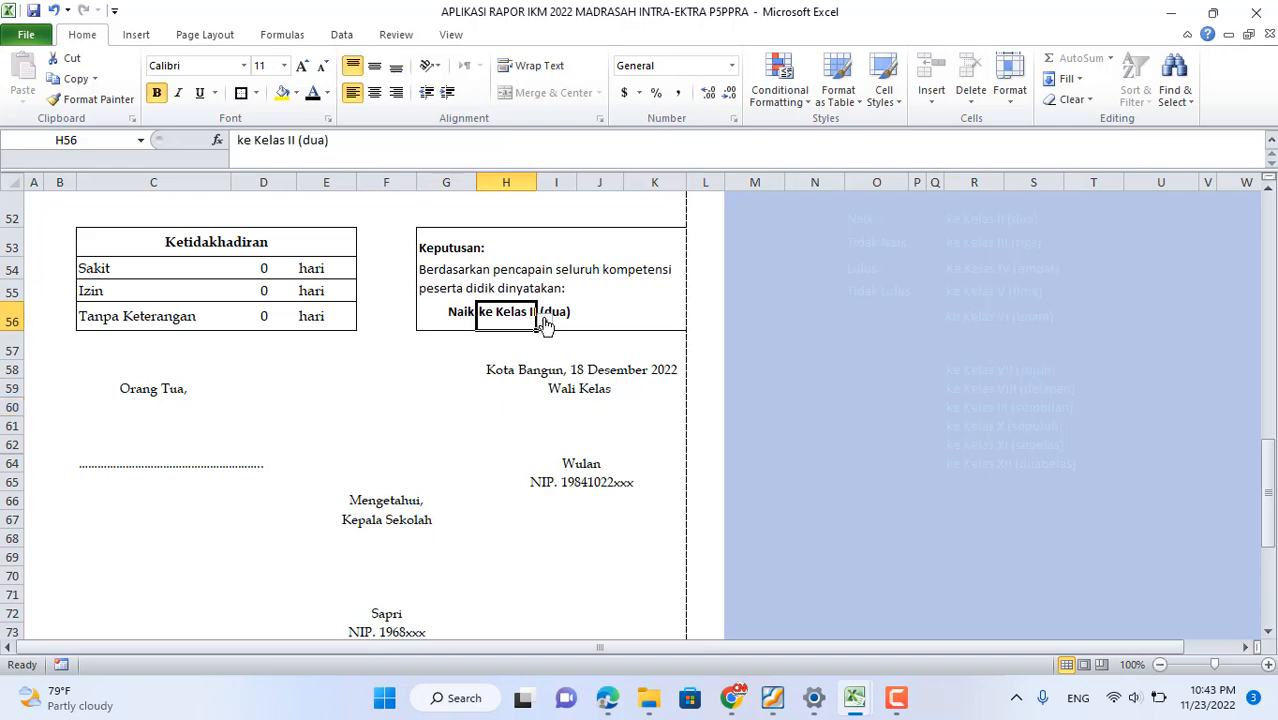
click(545, 322)
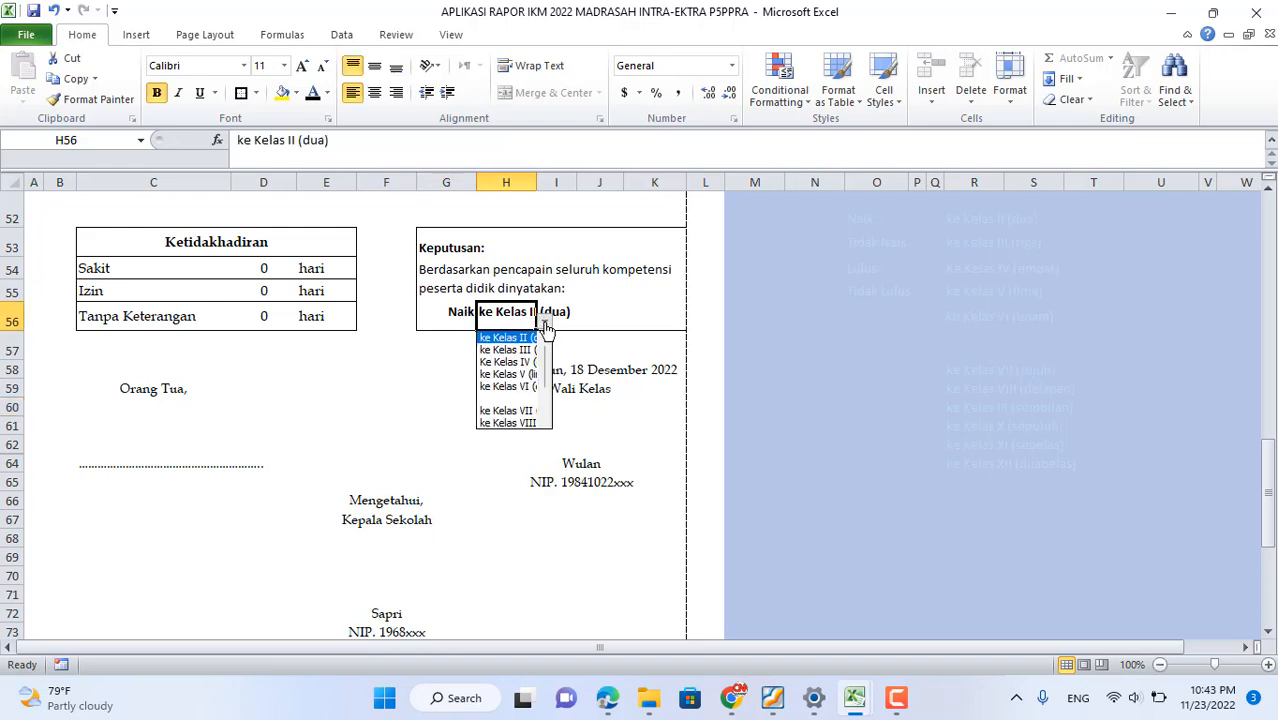
click(532, 350)
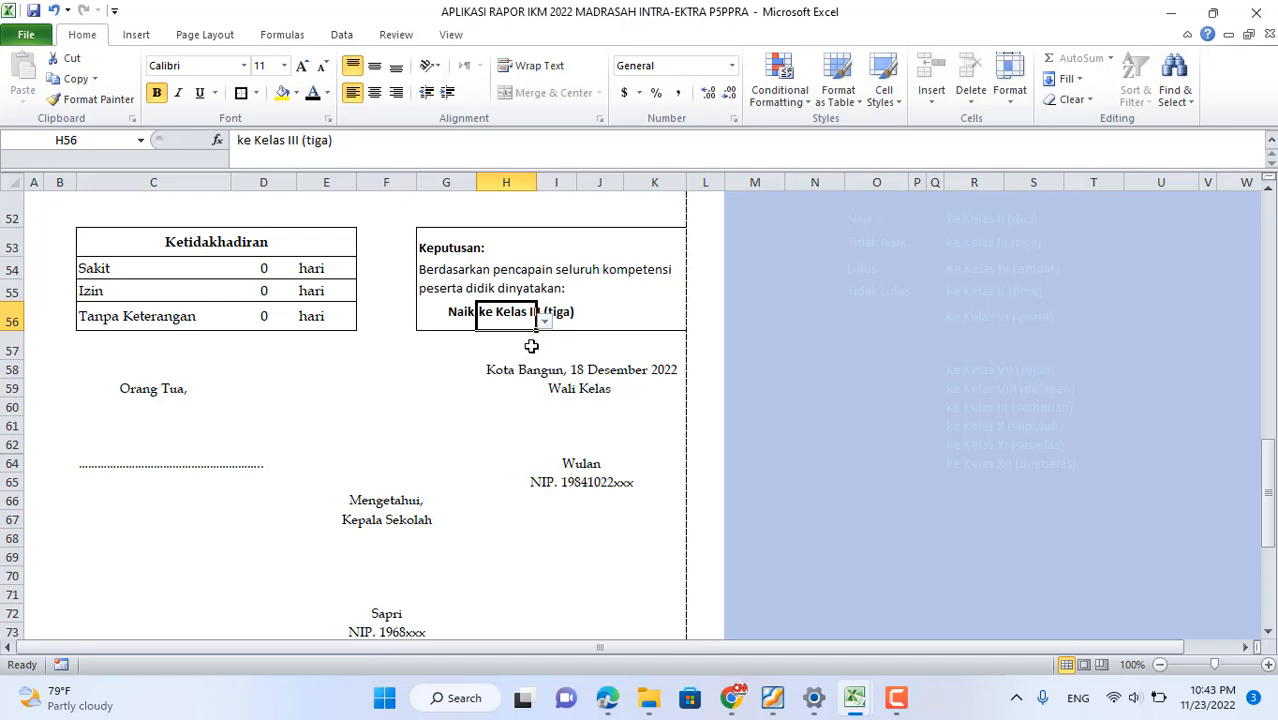
click(545, 322)
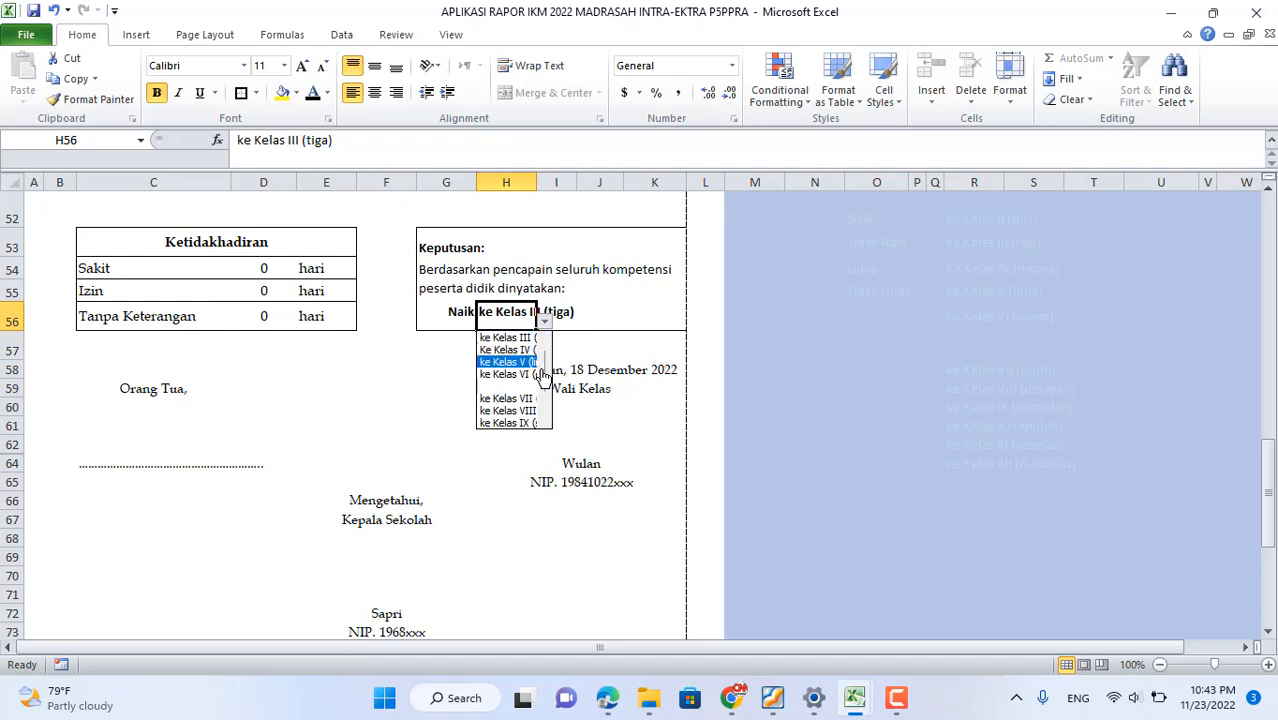
drag(544, 369, 547, 338)
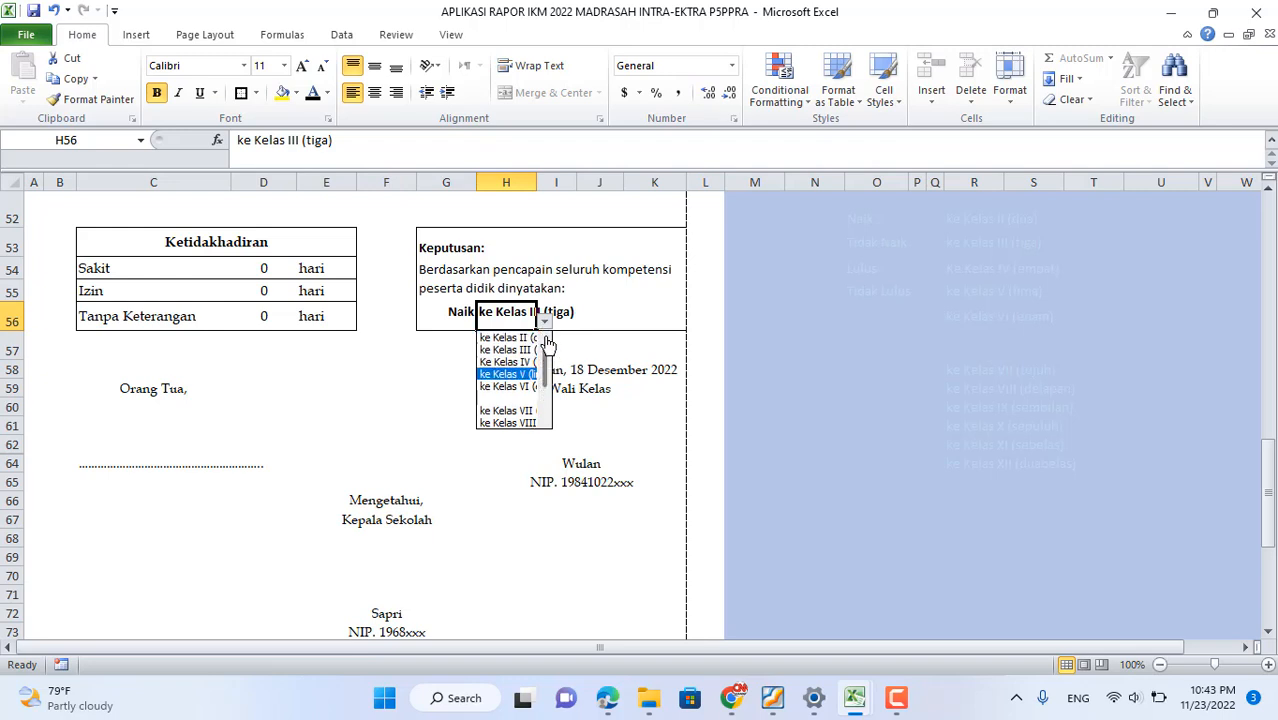
click(508, 338)
click(610, 283)
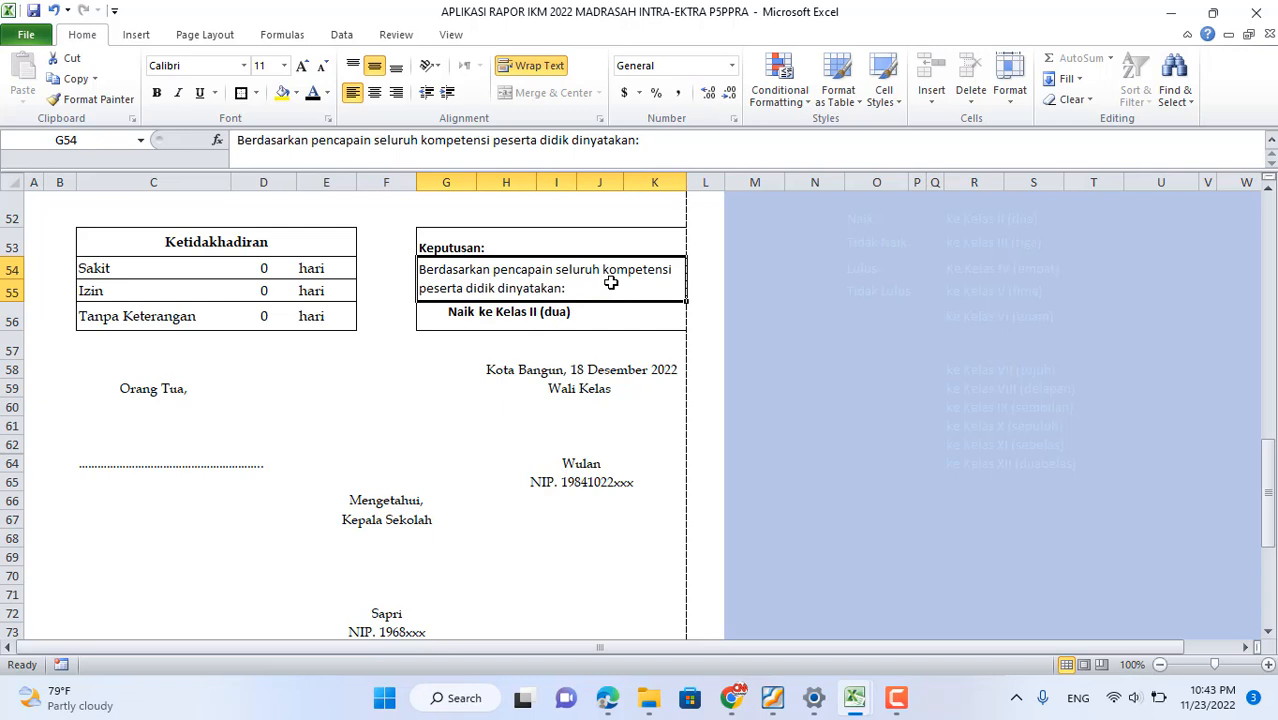
click(508, 341)
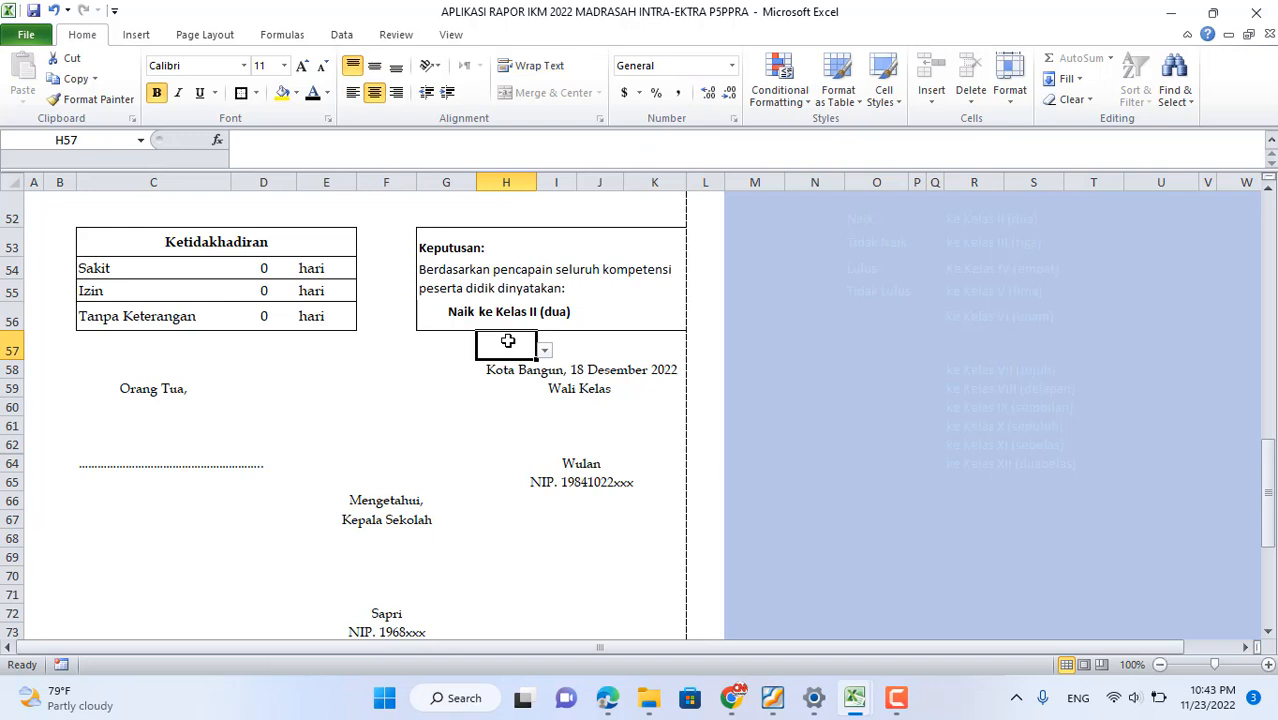
- Undo the class choices, the outline border and the black font colour of the Keputusan block
click(53, 11)
click(53, 11)
click(53, 11)
click(53, 11)
click(511, 371)
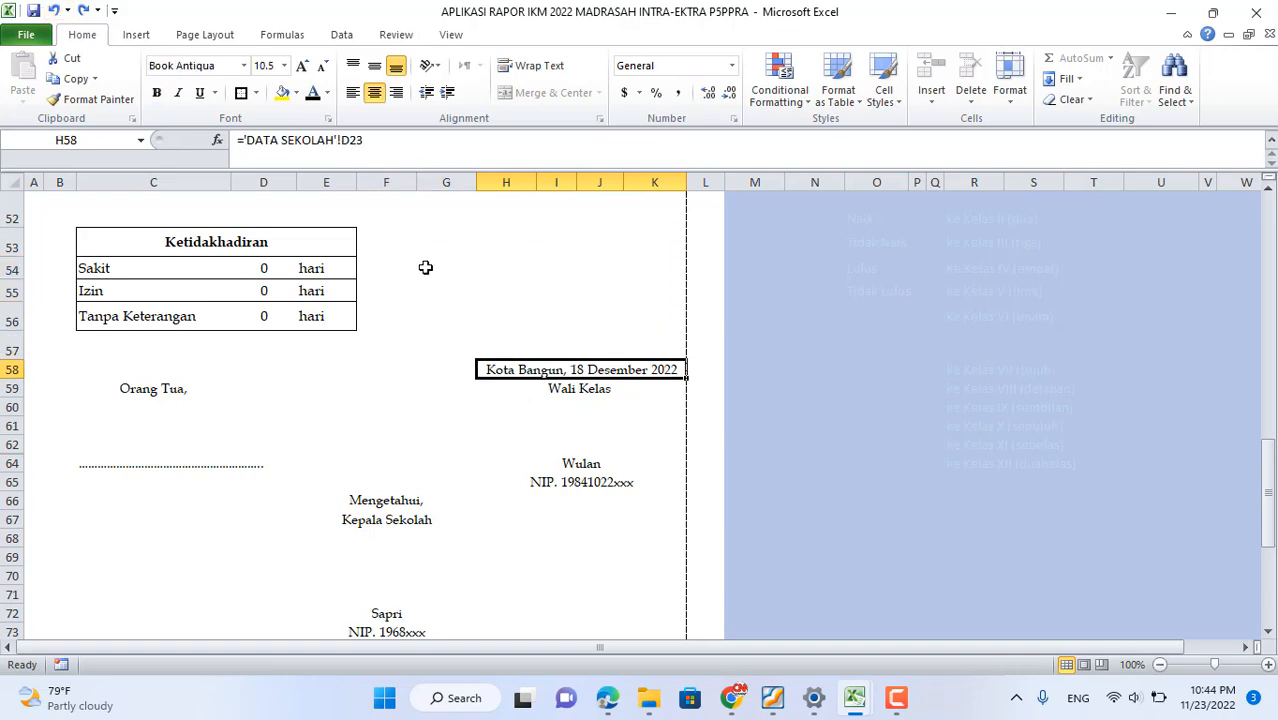
- Leave the report for the main menu, look through the Mutasi school-transfer form, and return to the main menu
scroll(549, 355, up, 5)
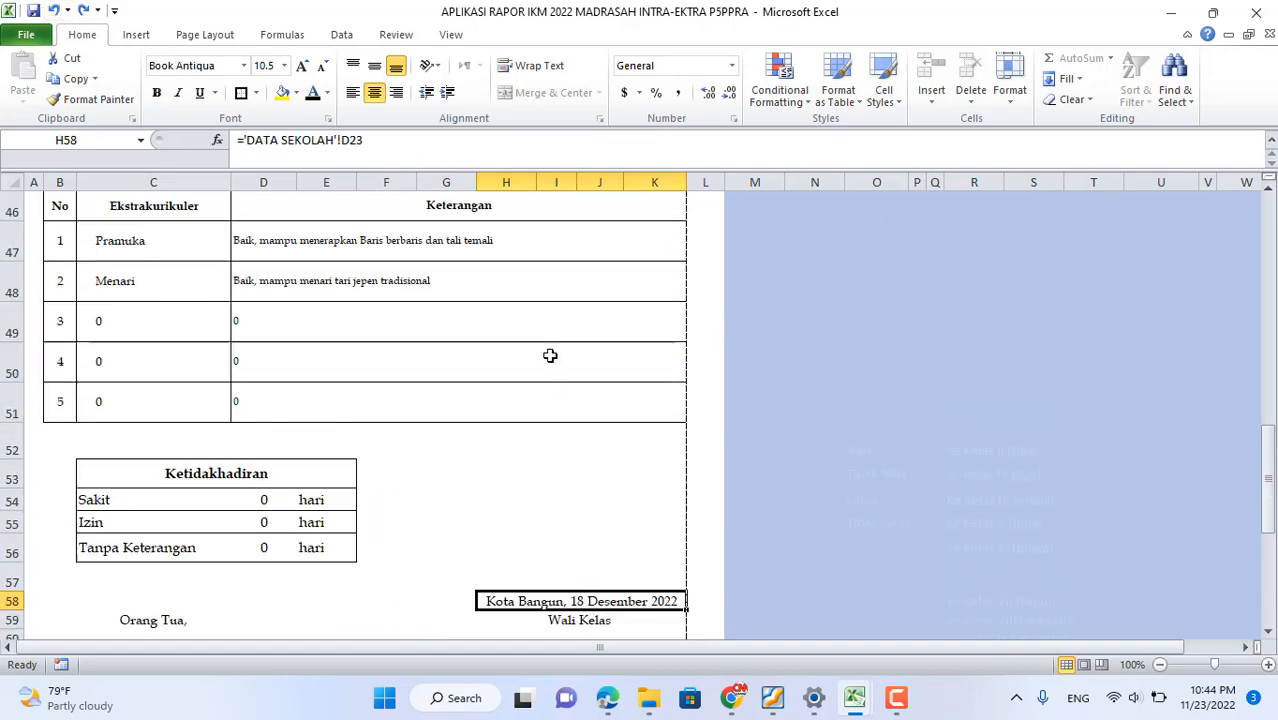
scroll(549, 355, up, 12)
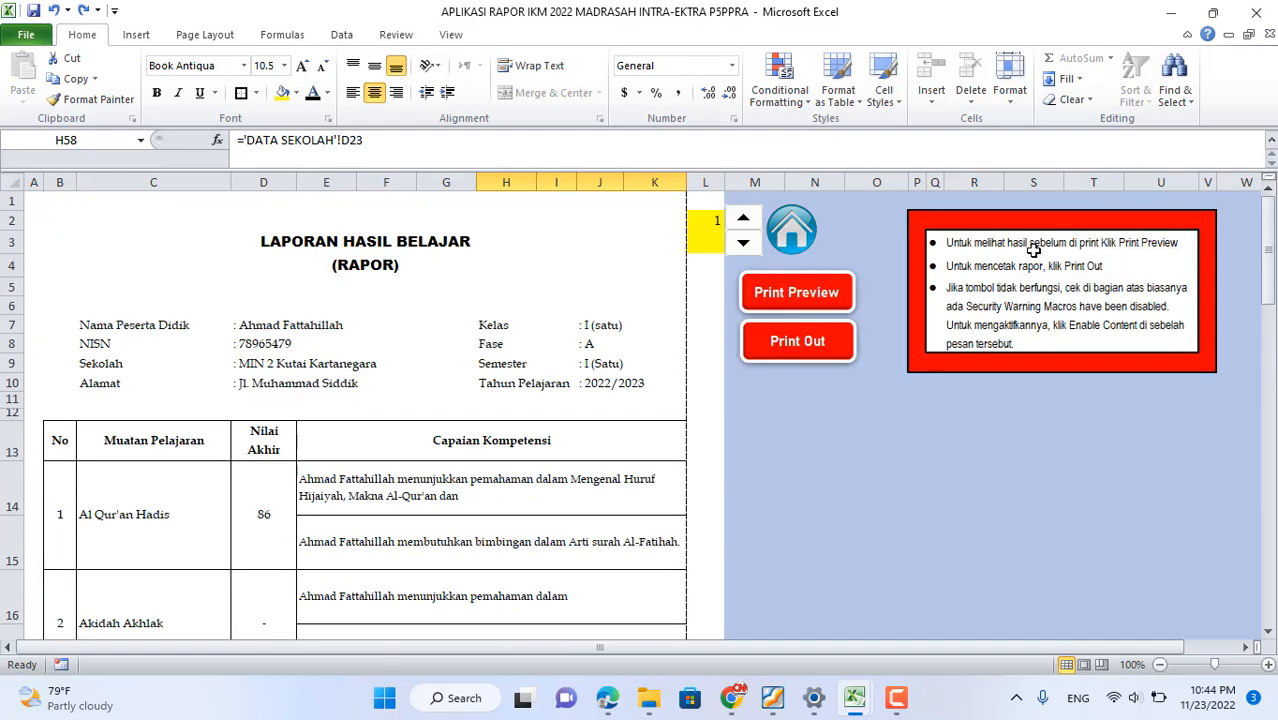
click(805, 245)
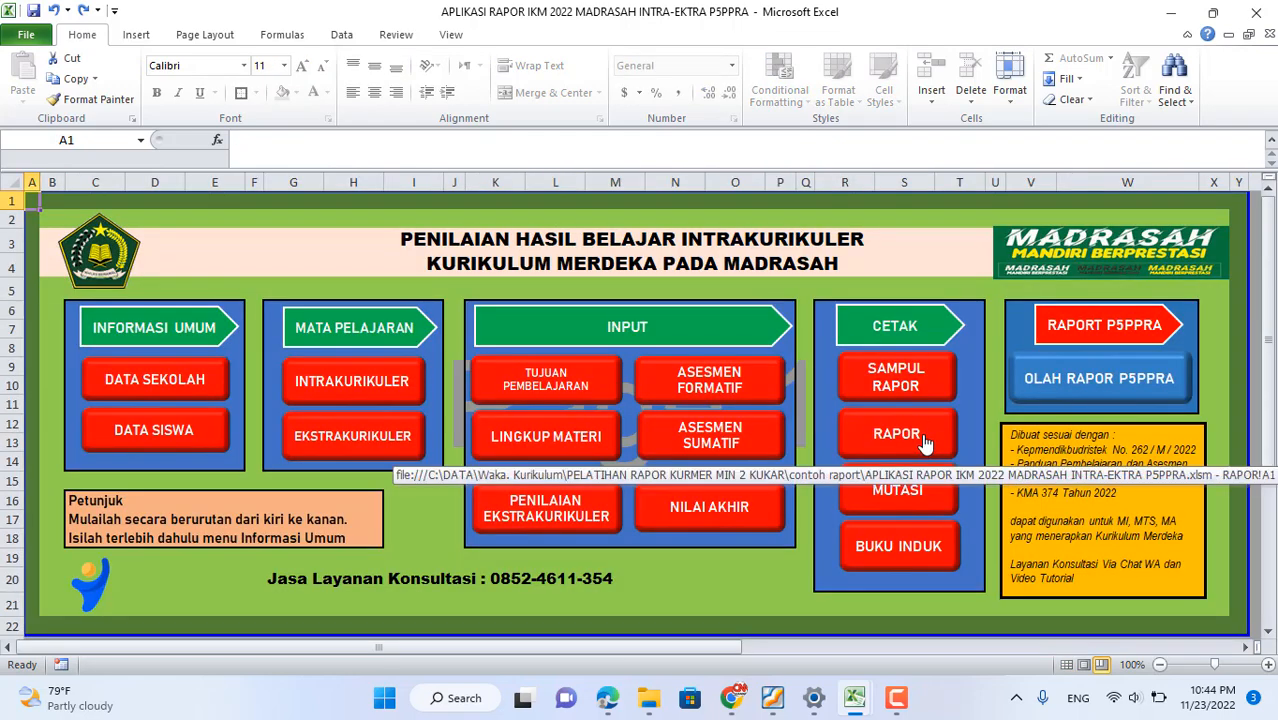
click(912, 491)
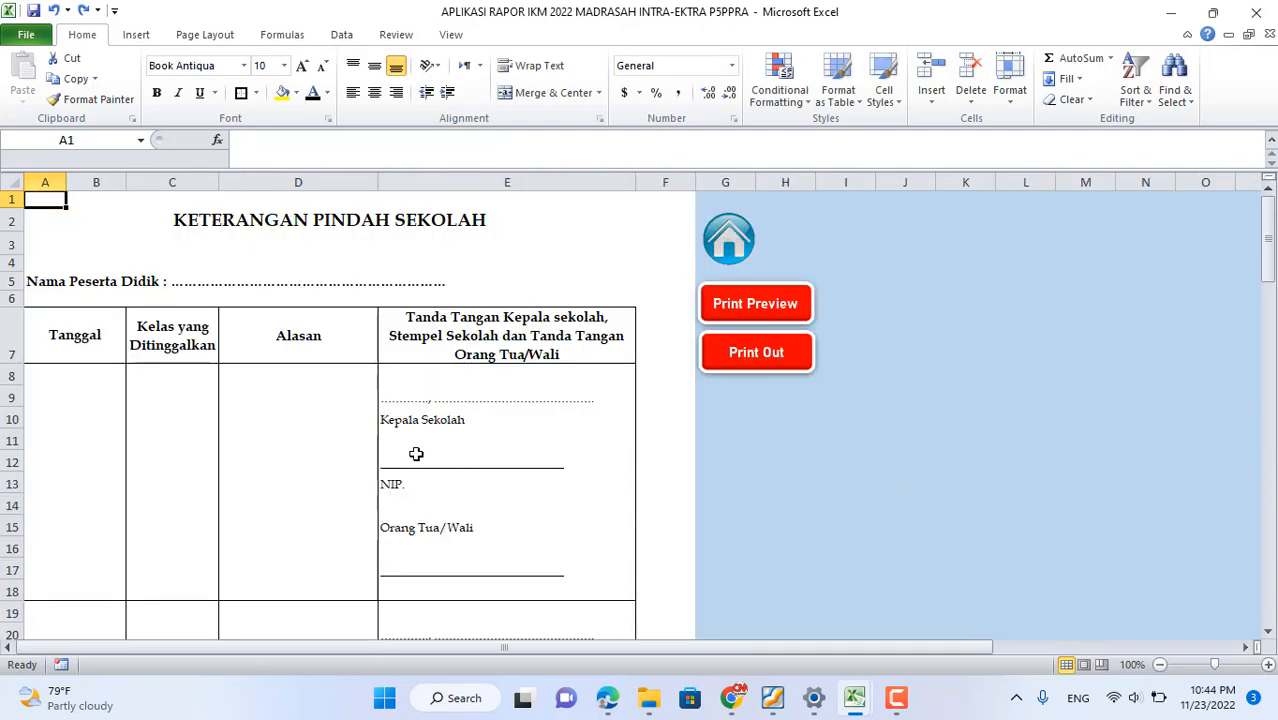
scroll(428, 394, down, 15)
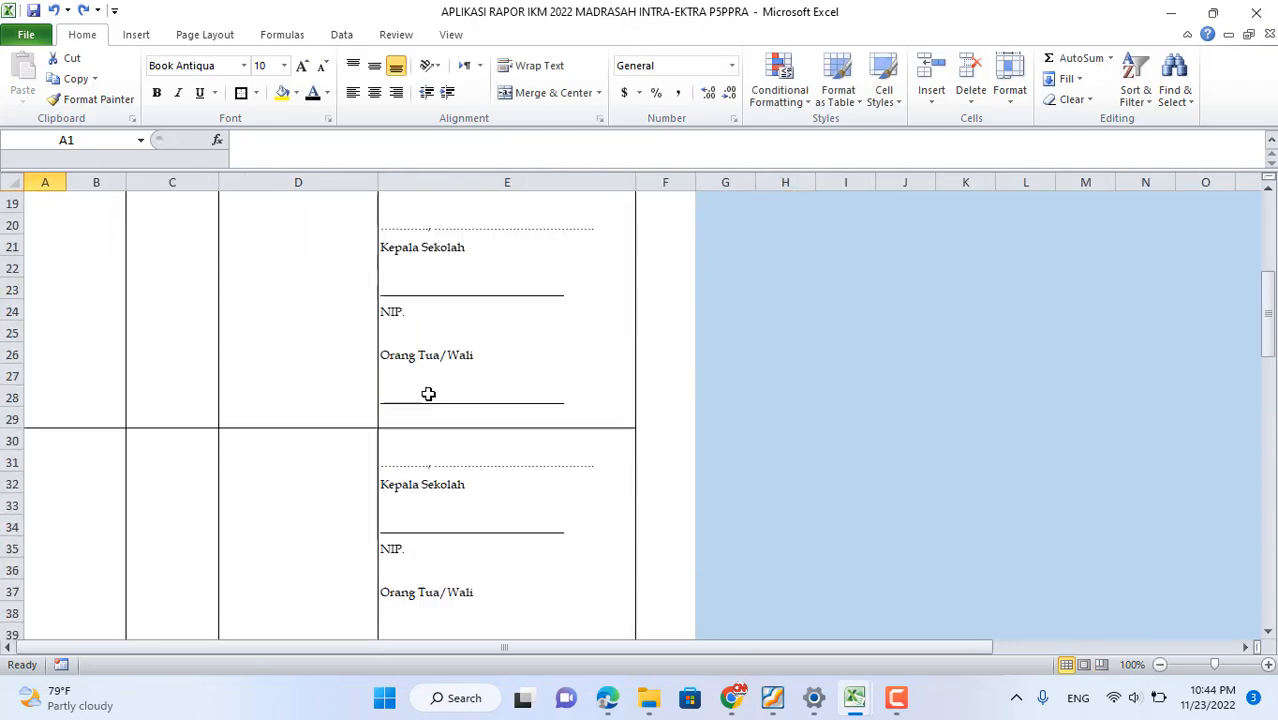
scroll(428, 394, down, 9)
scroll(428, 394, up, 12)
scroll(428, 394, up, 12)
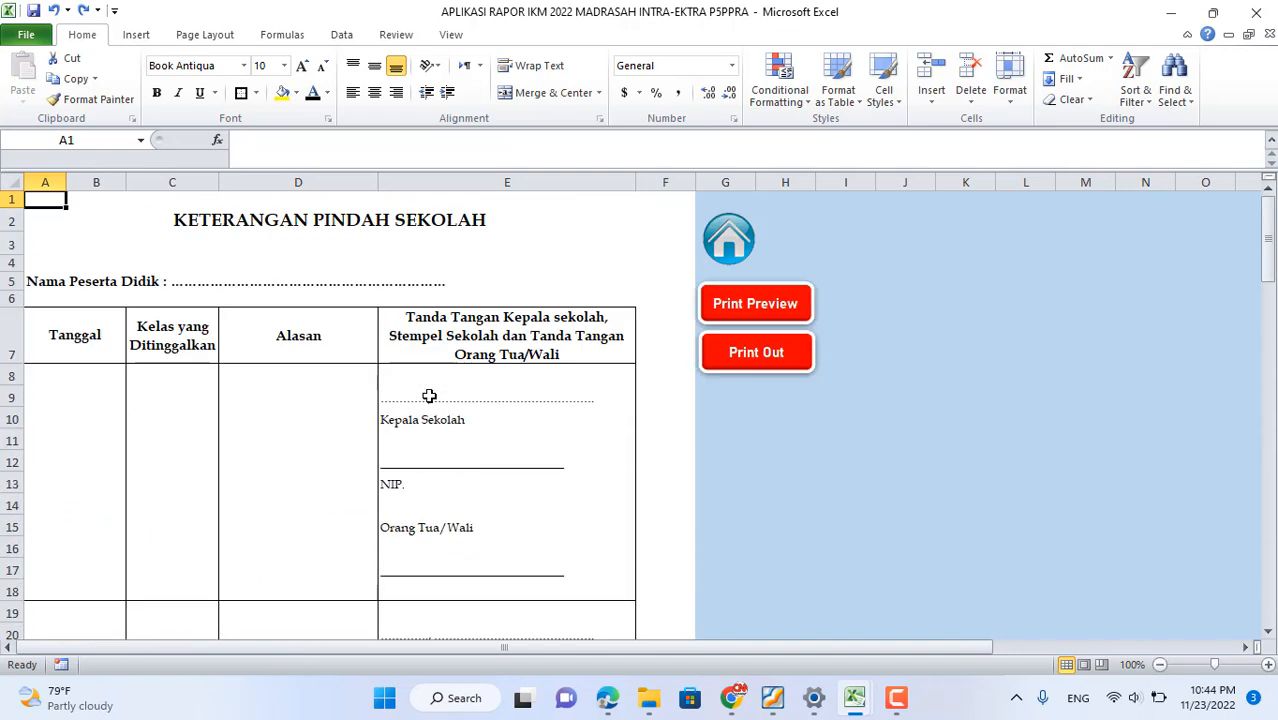
click(720, 244)
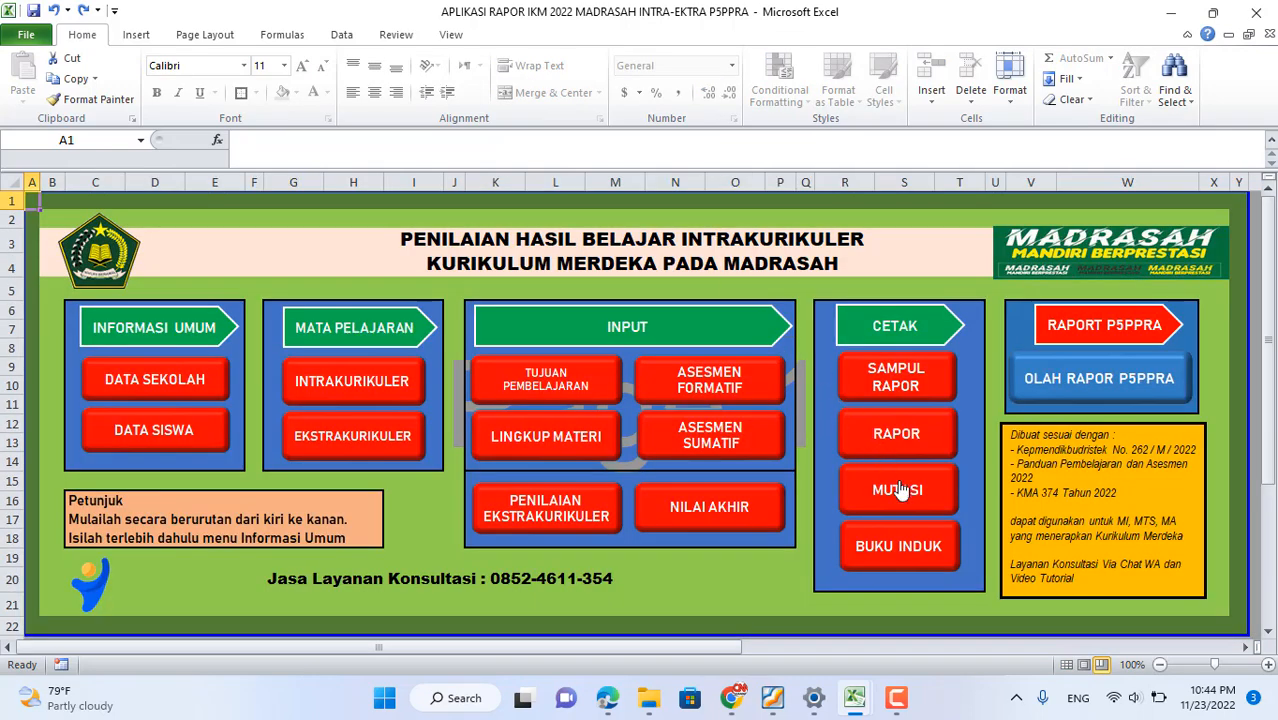
- Open the Buku Induk sheet, review its subject scores and extracurricular table, and return to the main menu
click(900, 548)
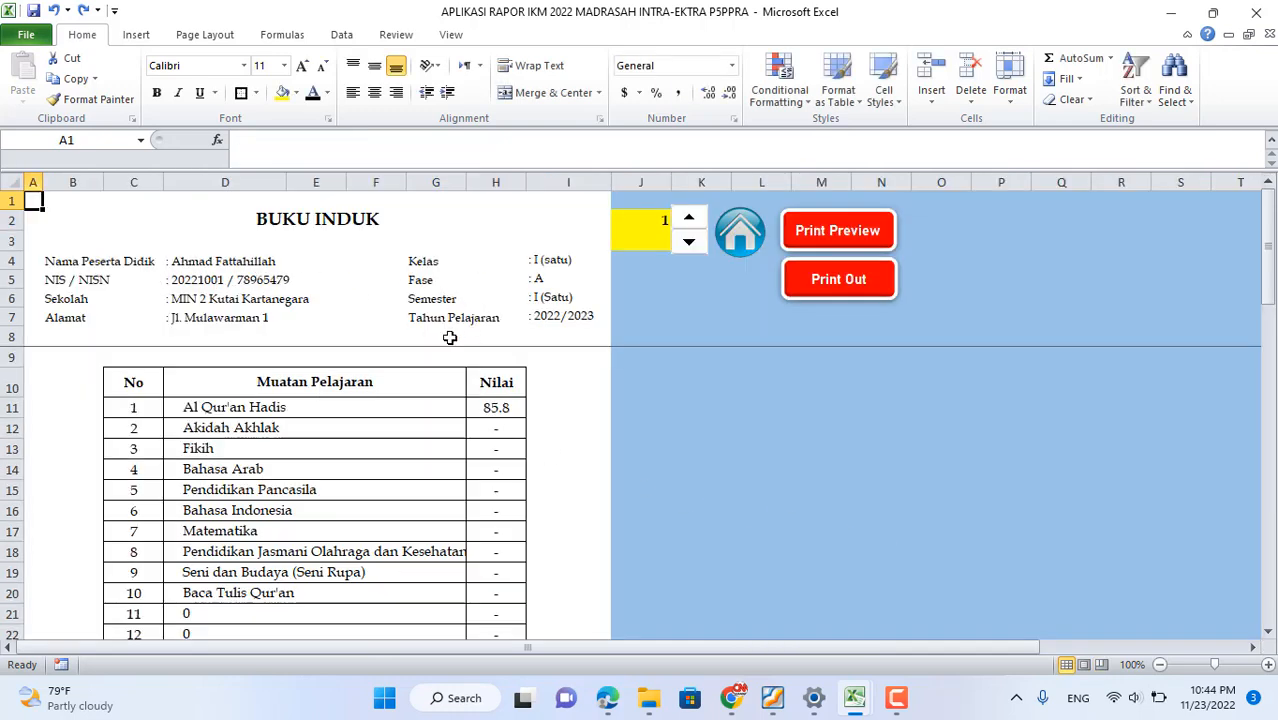
scroll(490, 465, down, 6)
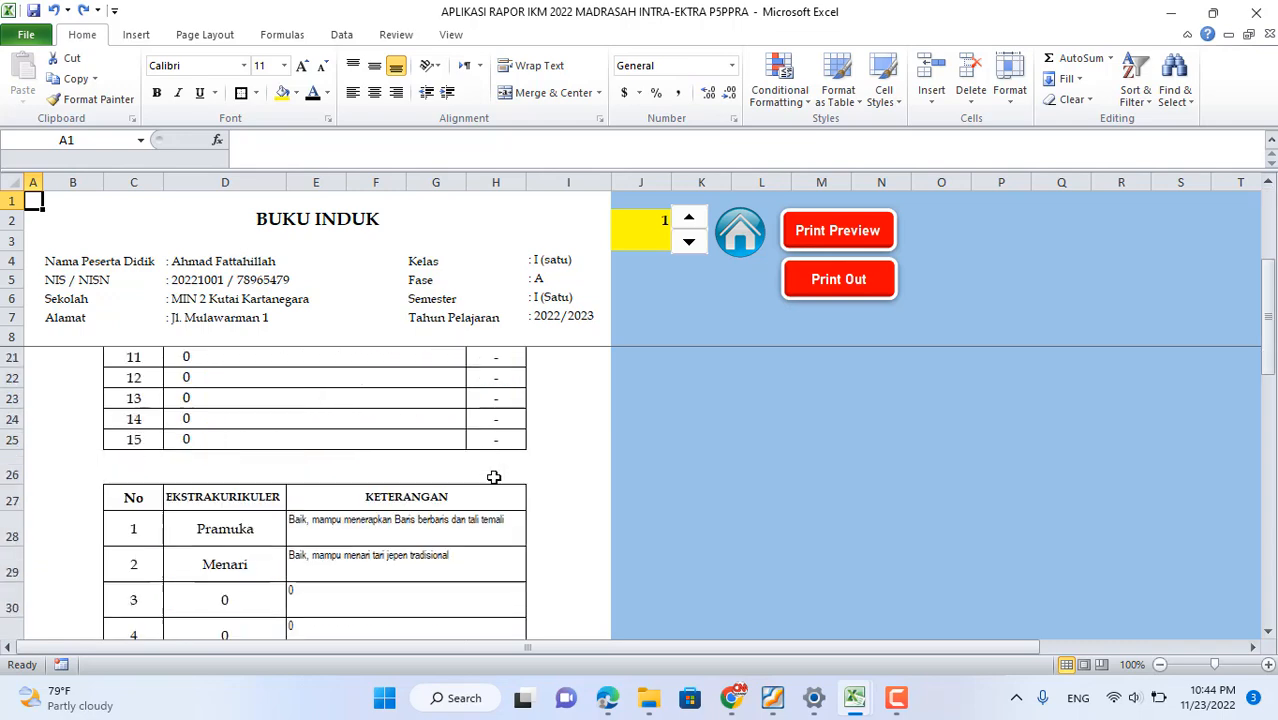
scroll(493, 477, down, 2)
scroll(493, 477, up, 8)
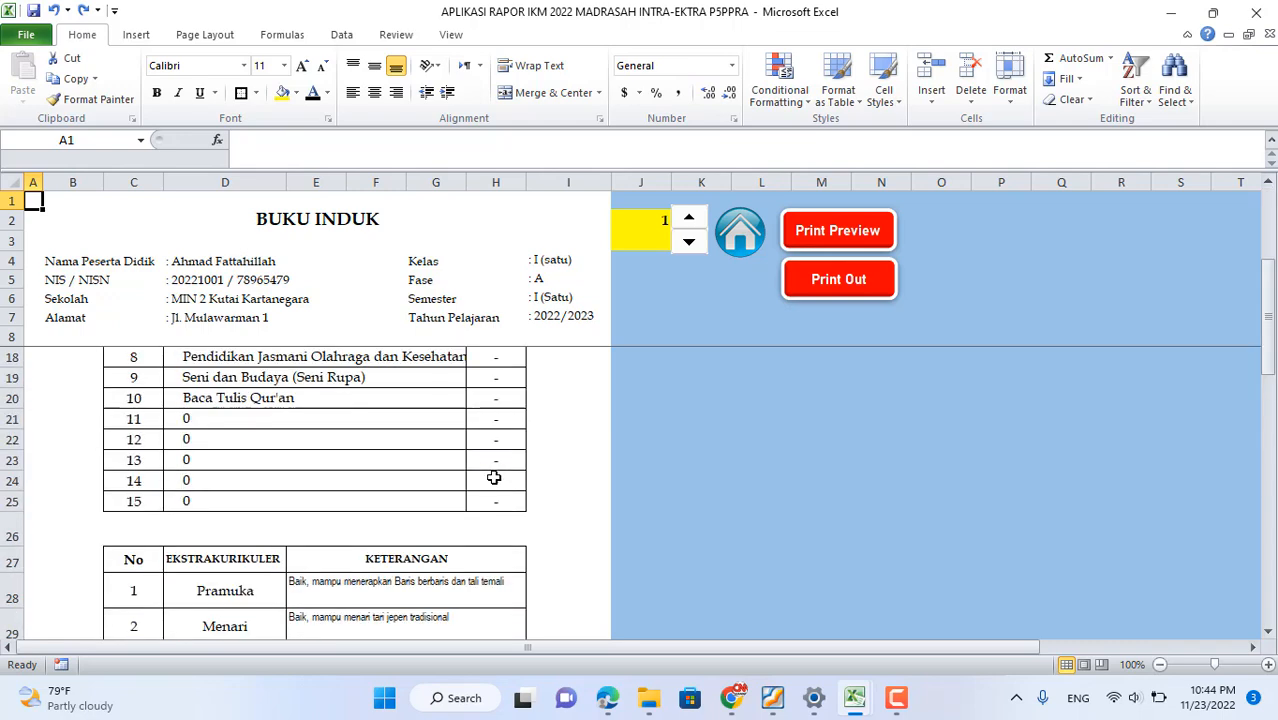
click(744, 237)
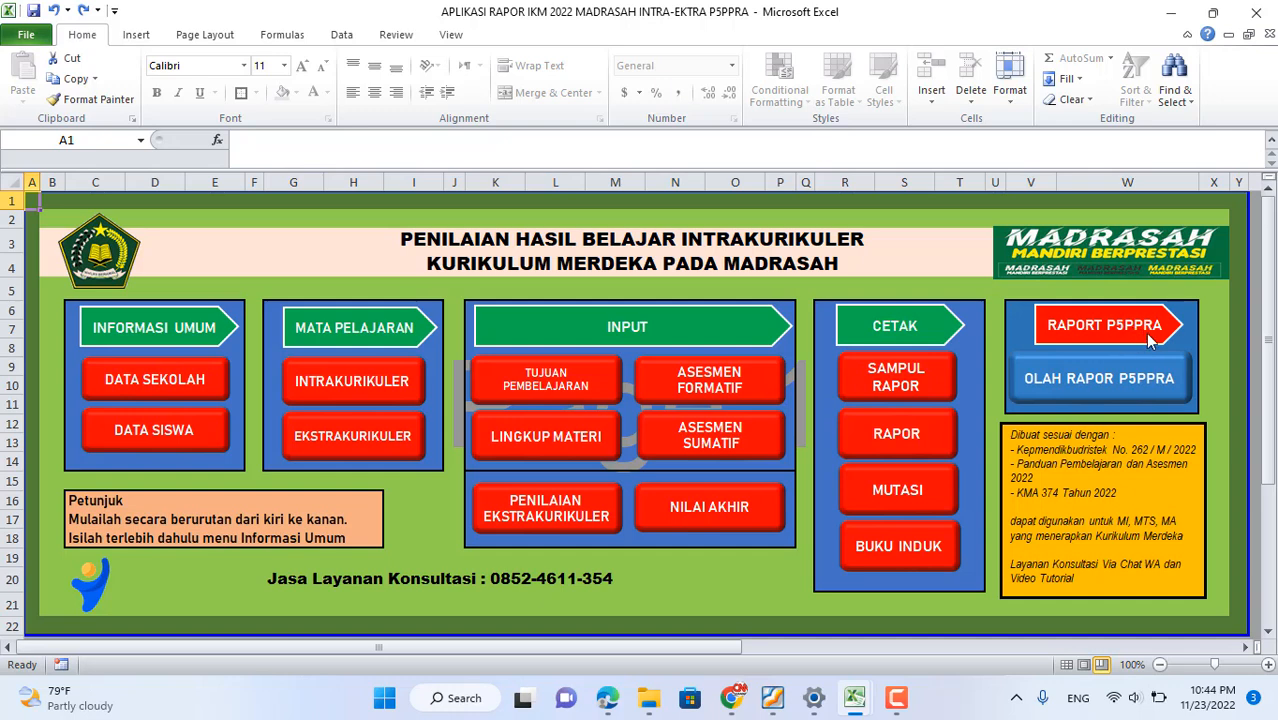
- Open the P5PPRA project report section, view its Identitas Sekolah page, and return to the project menu
click(1119, 390)
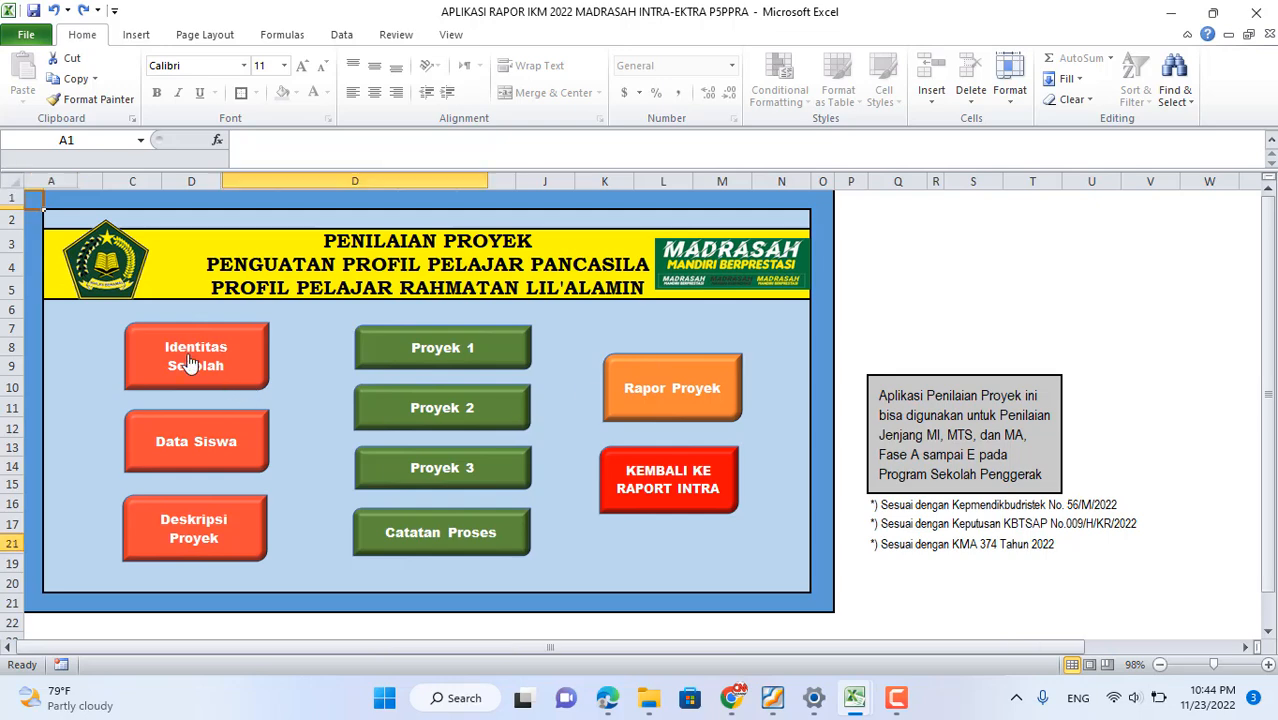
click(190, 362)
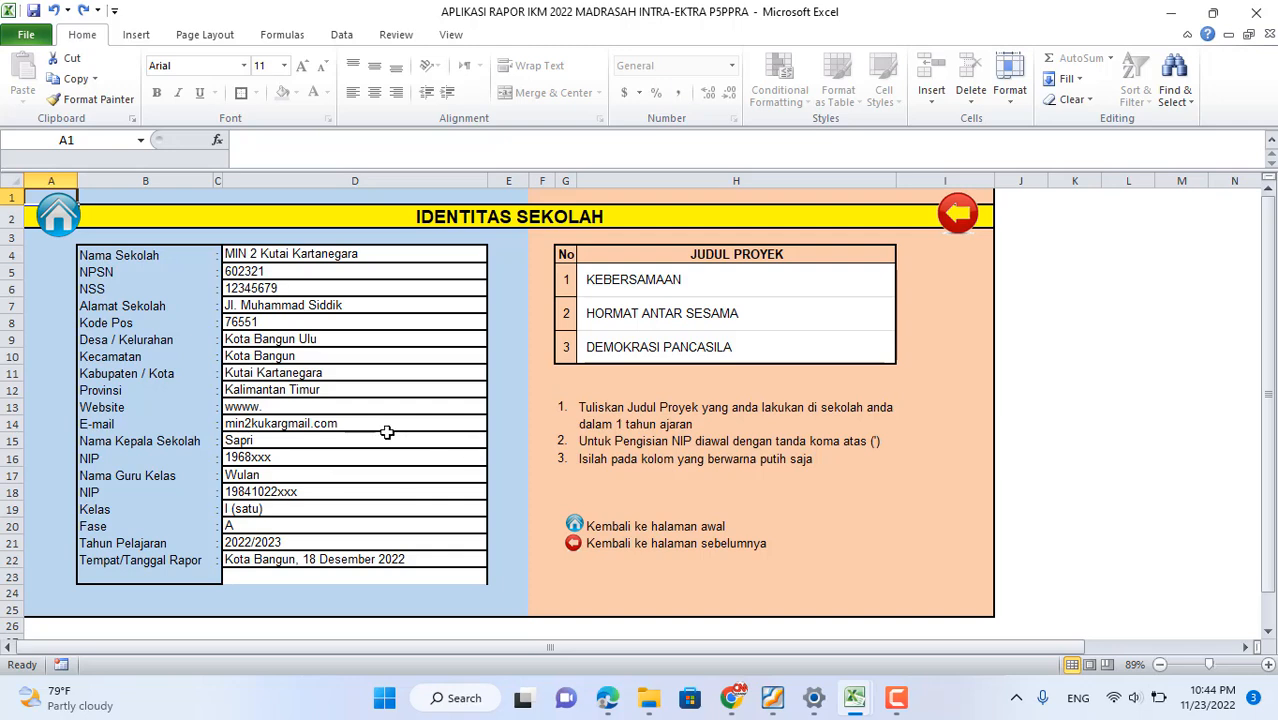
click(958, 212)
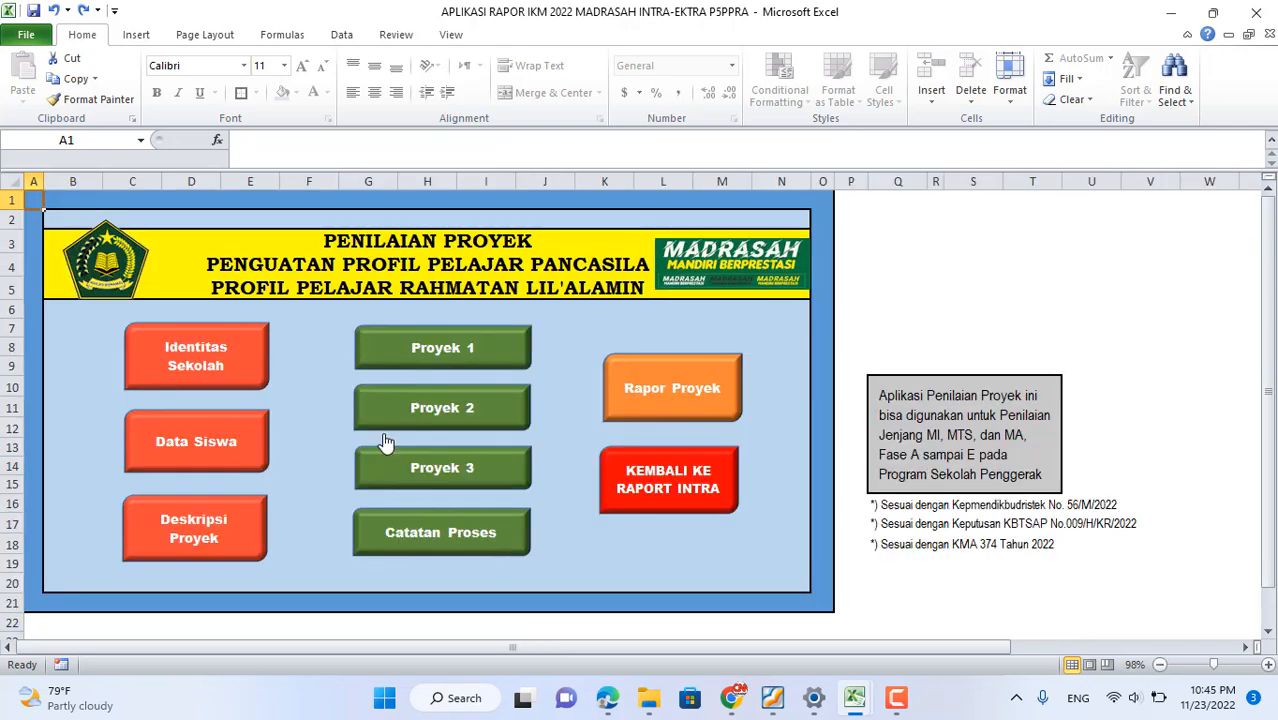
- View the project section's Data Siswa page, leave it, and reopen the P5PPRA project menu
click(166, 443)
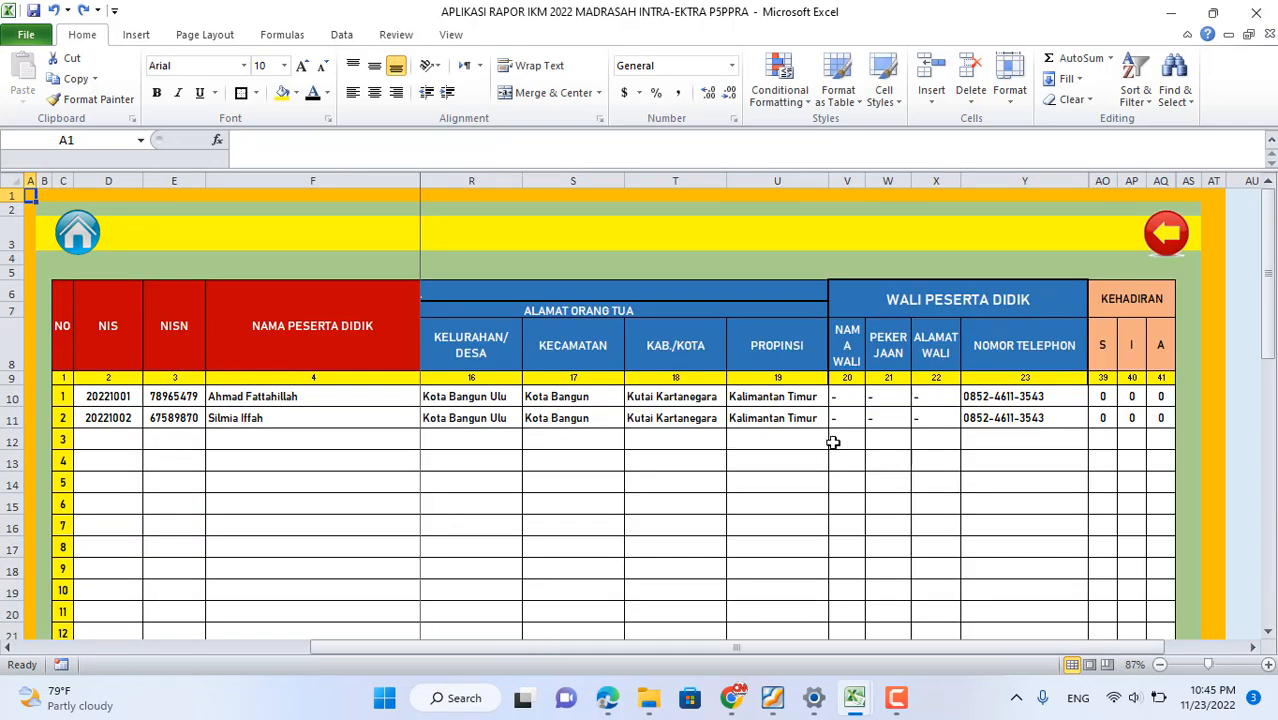
click(1168, 238)
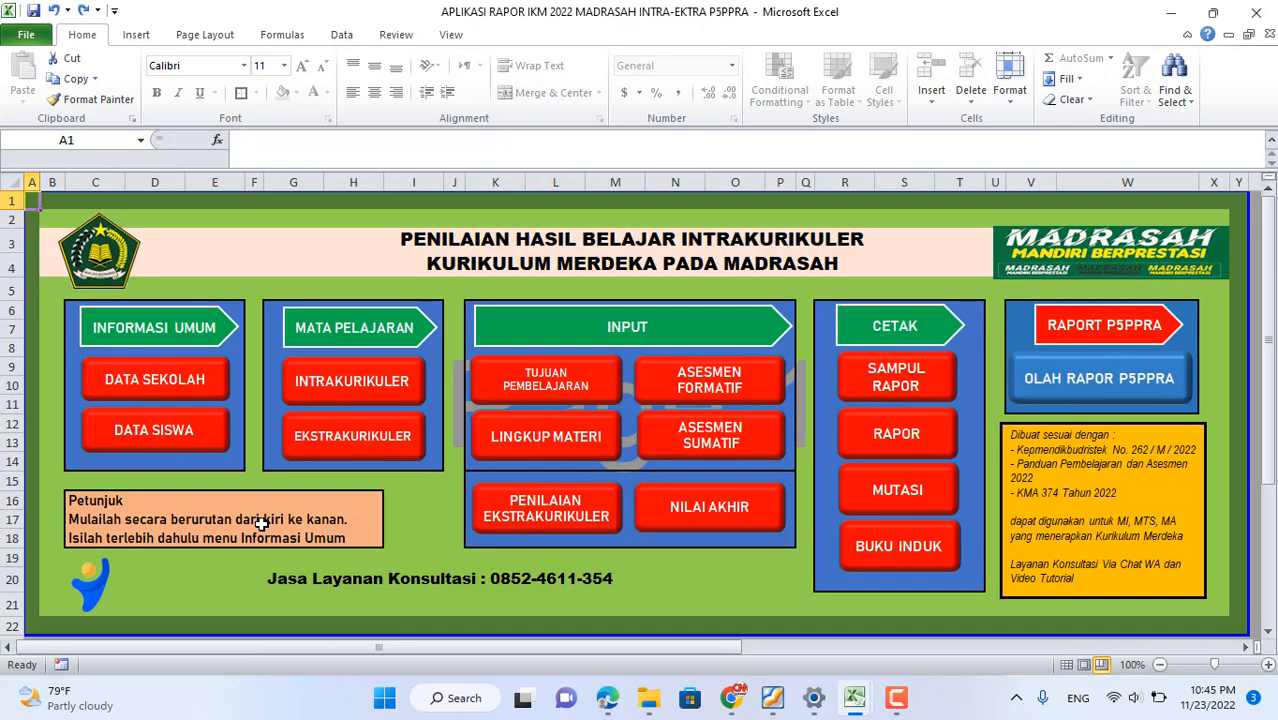
click(1063, 382)
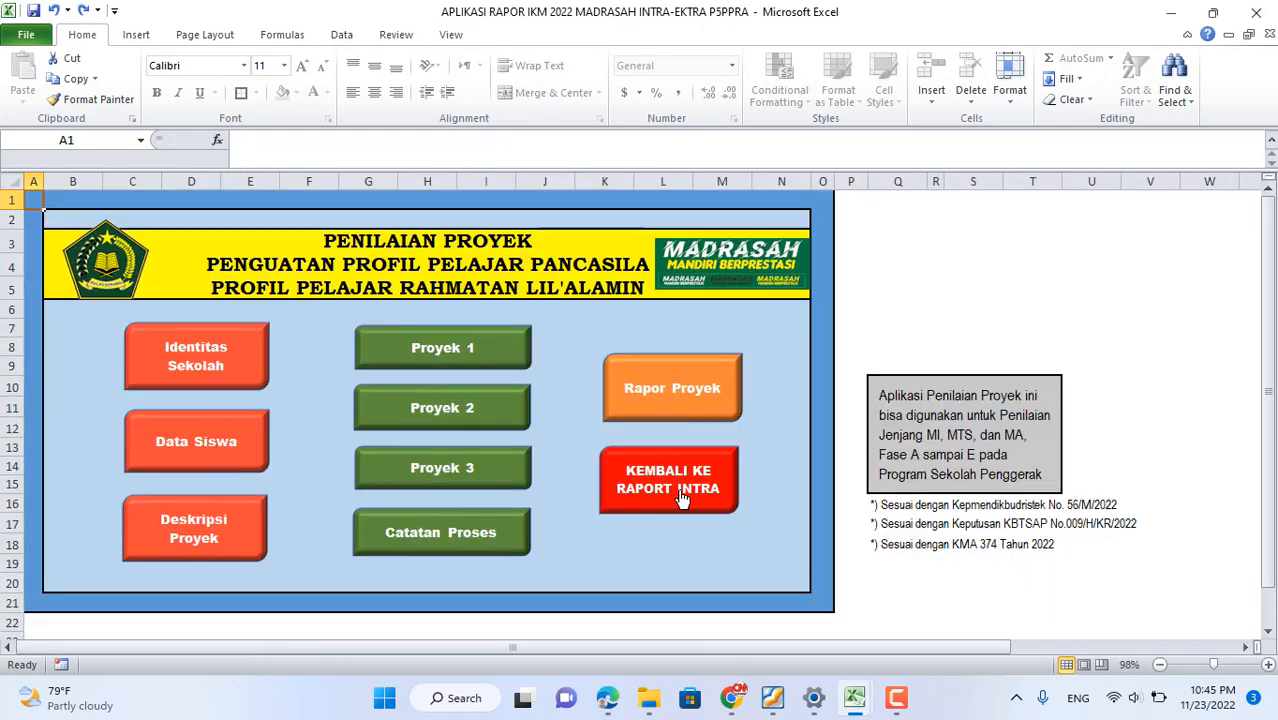
- Open the Deskripsi Proyek page, inspect the Proyek 1 description text, and look through the remaining project descriptions
click(211, 560)
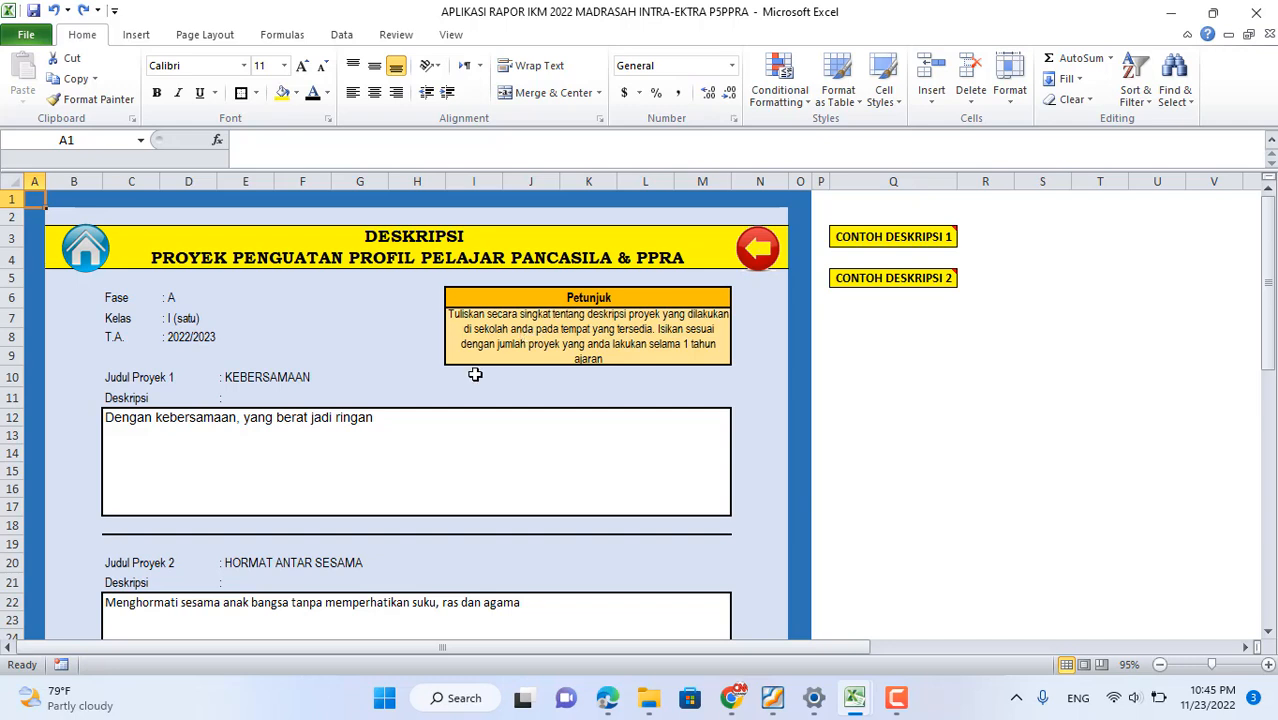
click(222, 436)
click(290, 145)
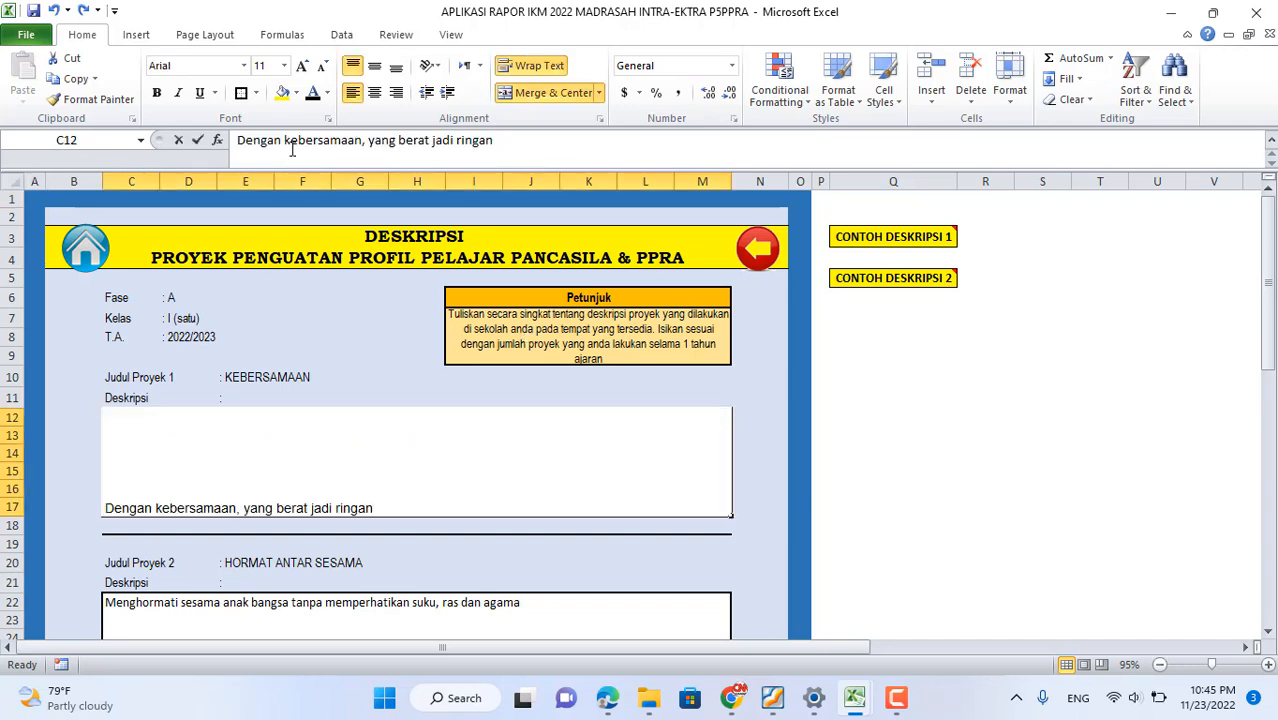
key(Return)
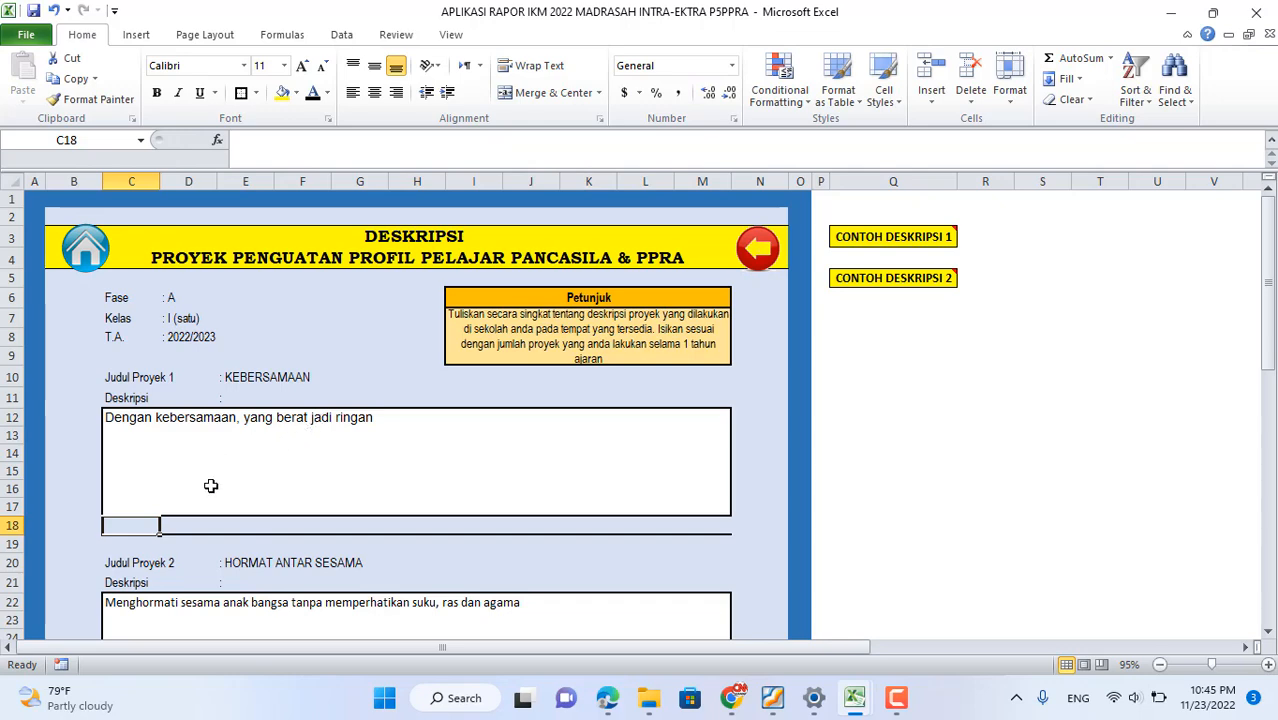
scroll(212, 490, down, 1)
scroll(211, 585, down, 1)
scroll(311, 456, down, 6)
scroll(311, 456, up, 8)
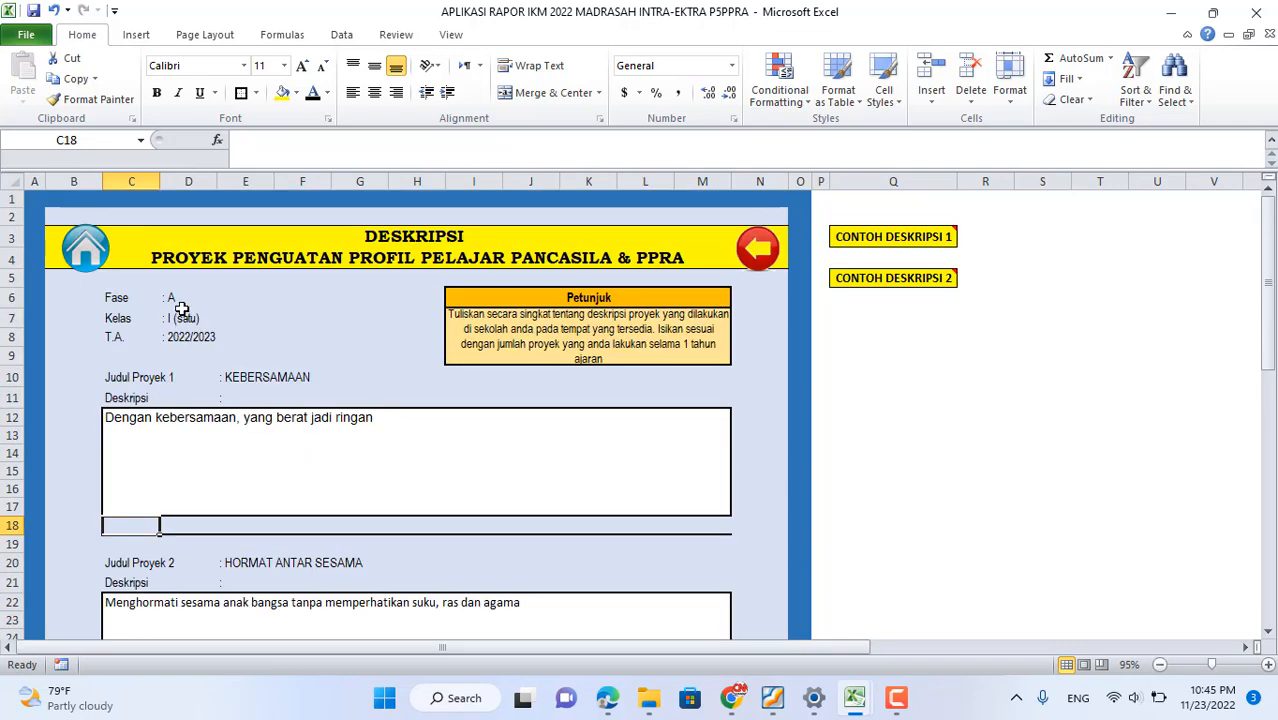
- Clear the description text of Proyek 3 on the project description page and check the source of its title
click(227, 482)
click(257, 630)
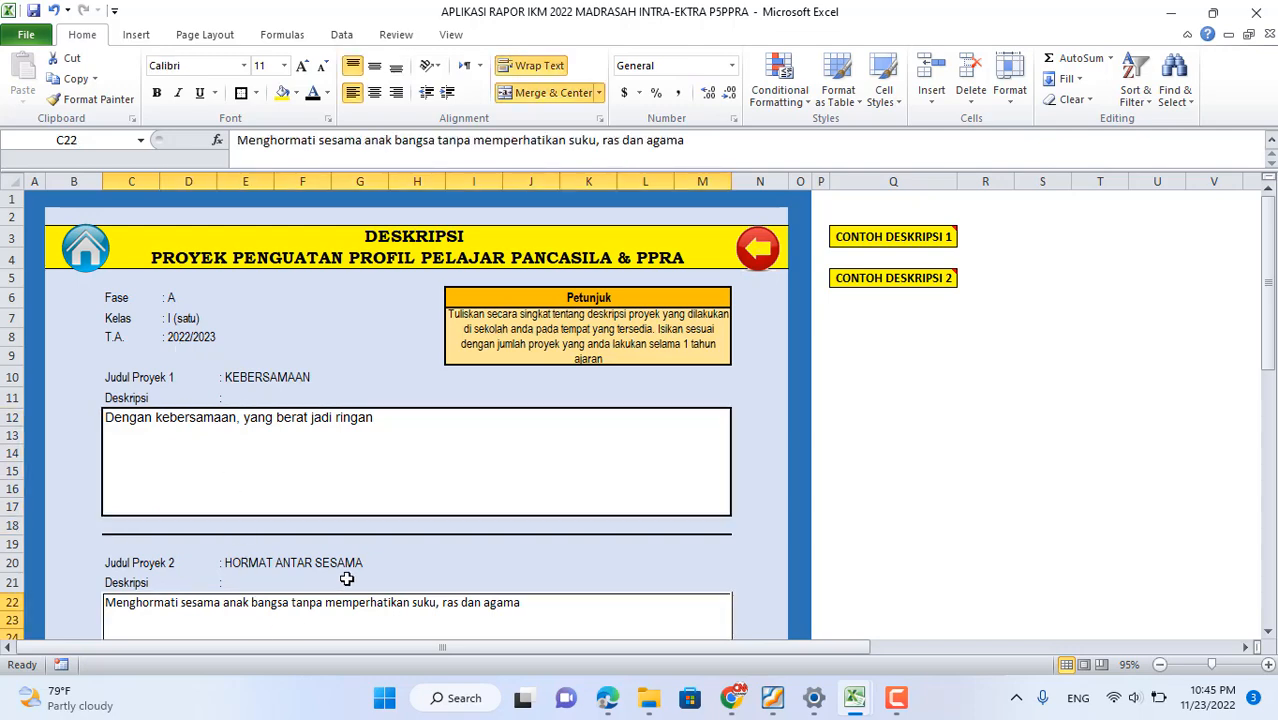
scroll(346, 579, down, 4)
click(313, 562)
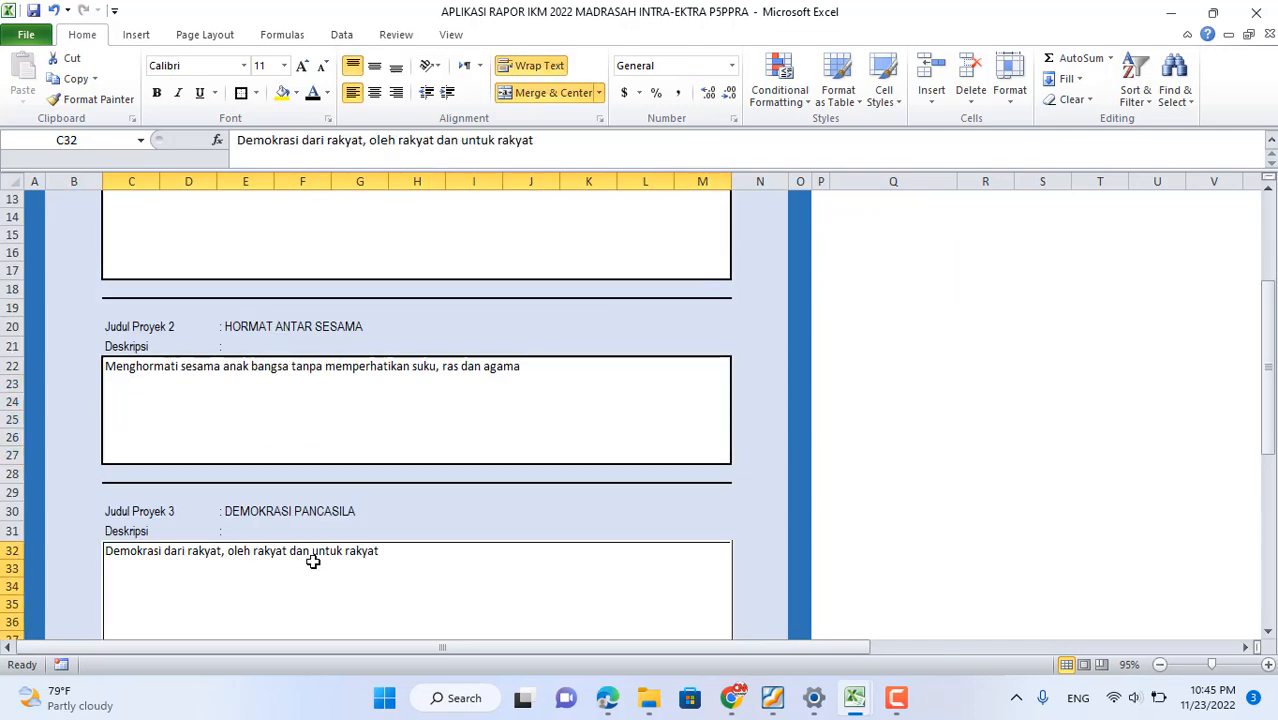
key(Delete)
click(249, 514)
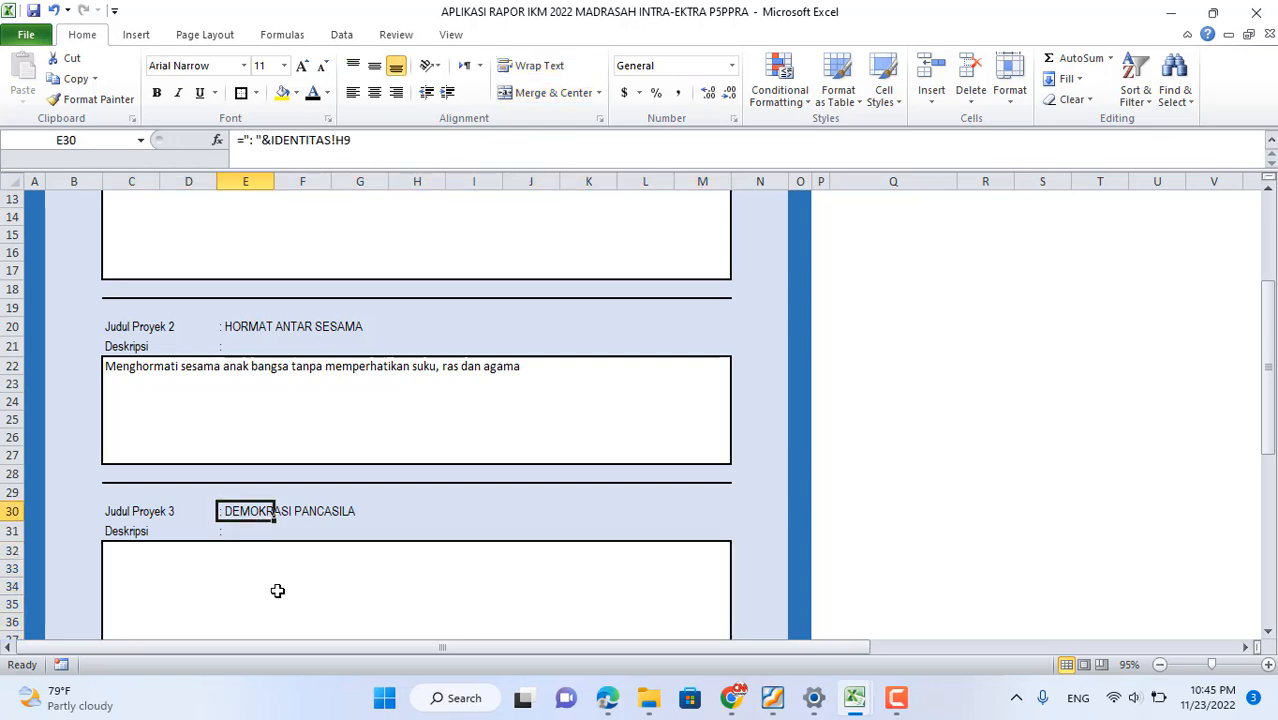
- Read the sample notes Contoh Deskripsi 1 and Contoh Deskripsi 2, and return to the project menu
scroll(277, 591, up, 1)
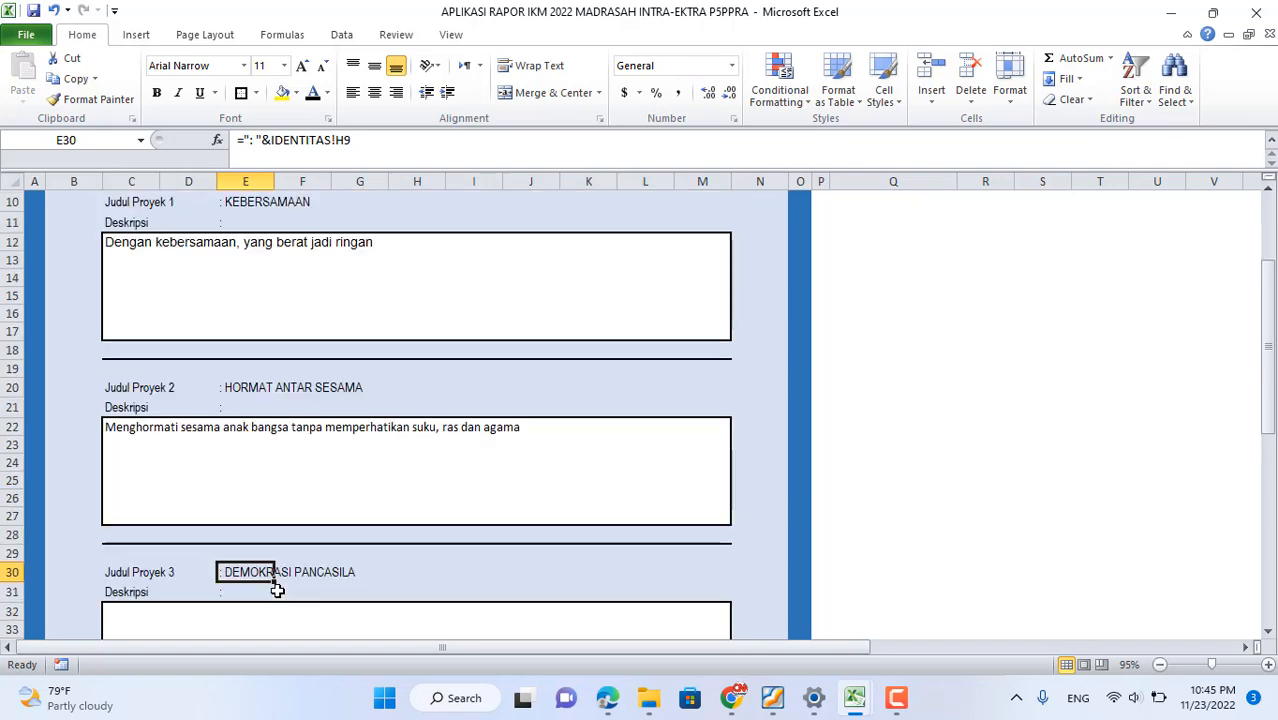
scroll(277, 591, up, 3)
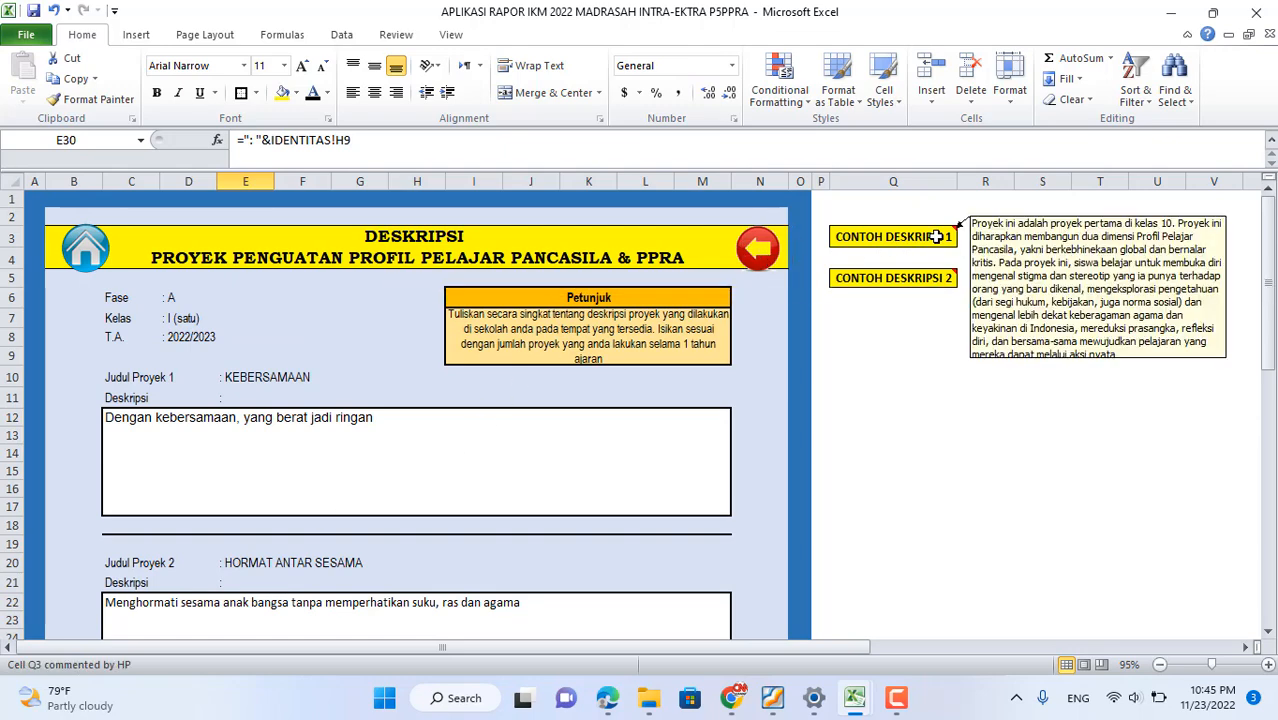
mouse_move(945, 277)
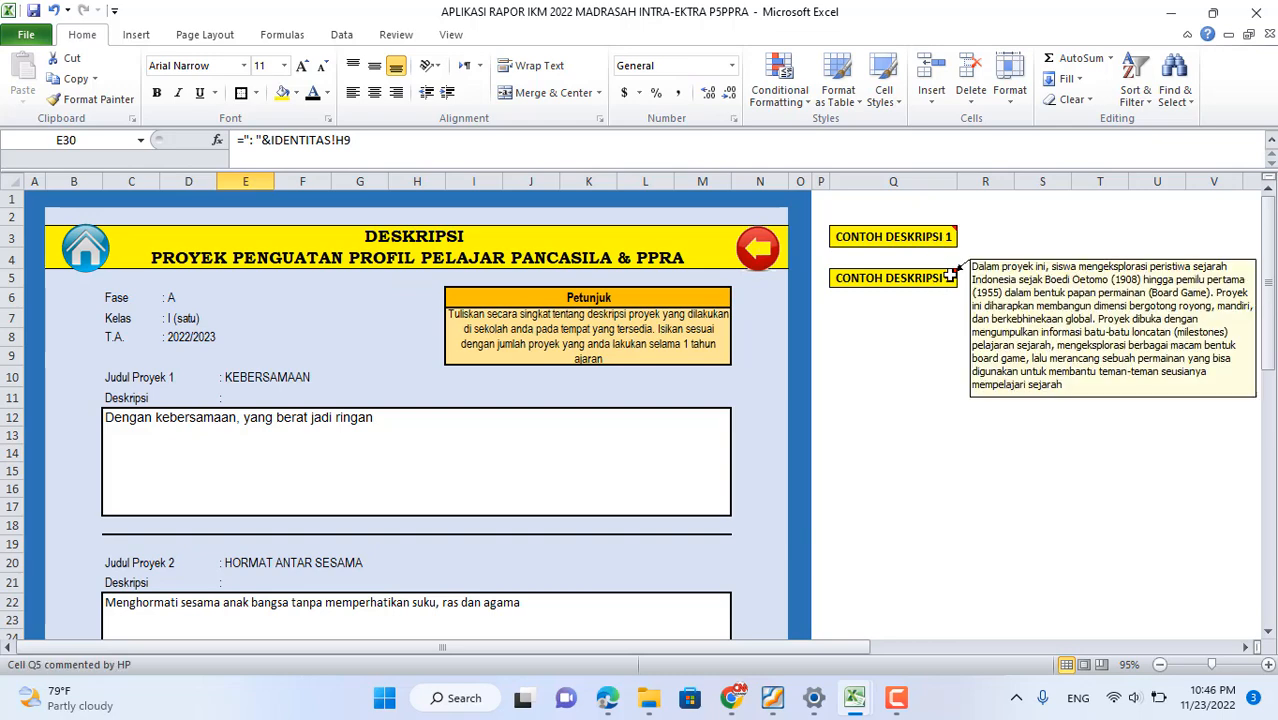
click(755, 250)
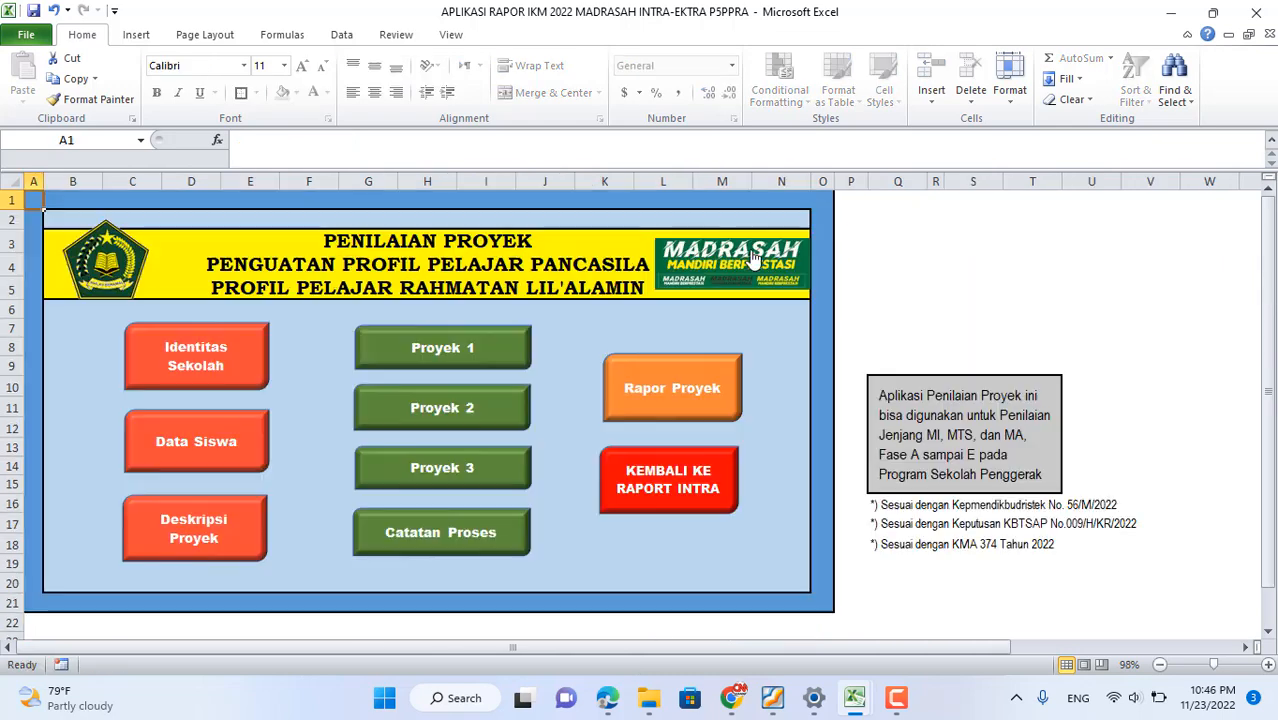
- Open the Proyek 1 data input page, check its Dimensi 1 entry, and select the Fase field
click(500, 346)
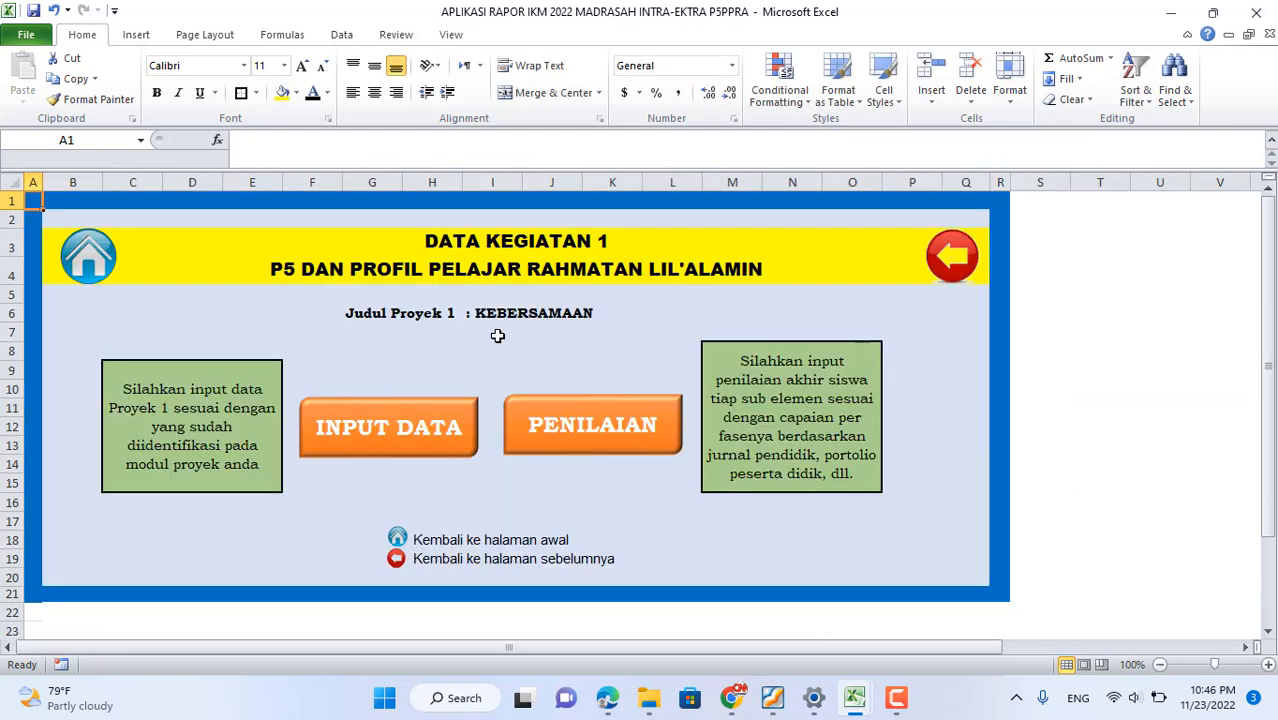
click(377, 435)
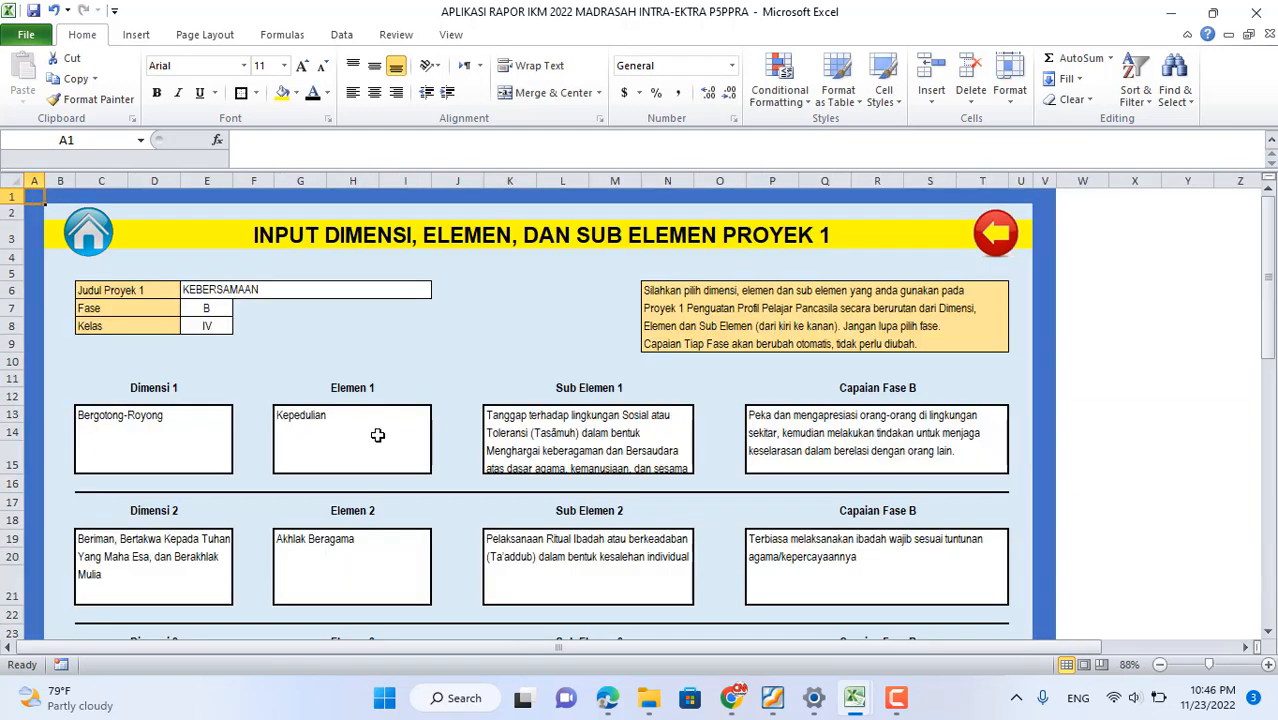
click(148, 427)
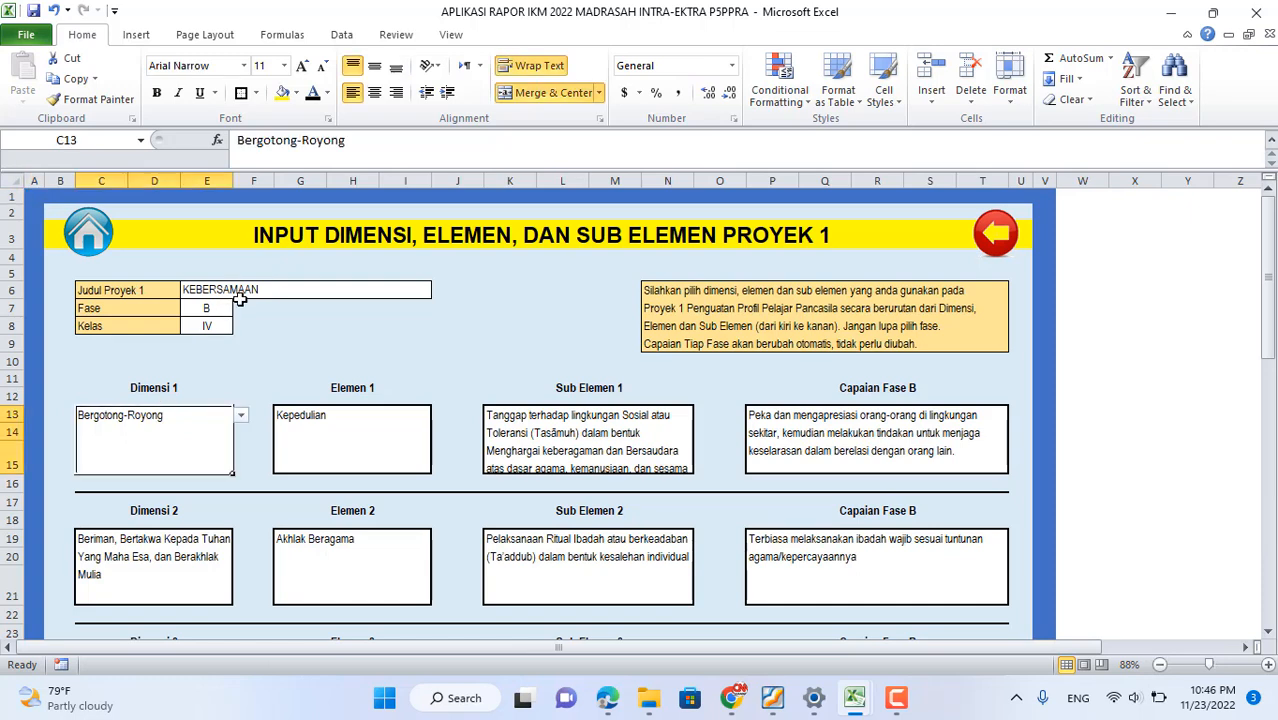
click(211, 310)
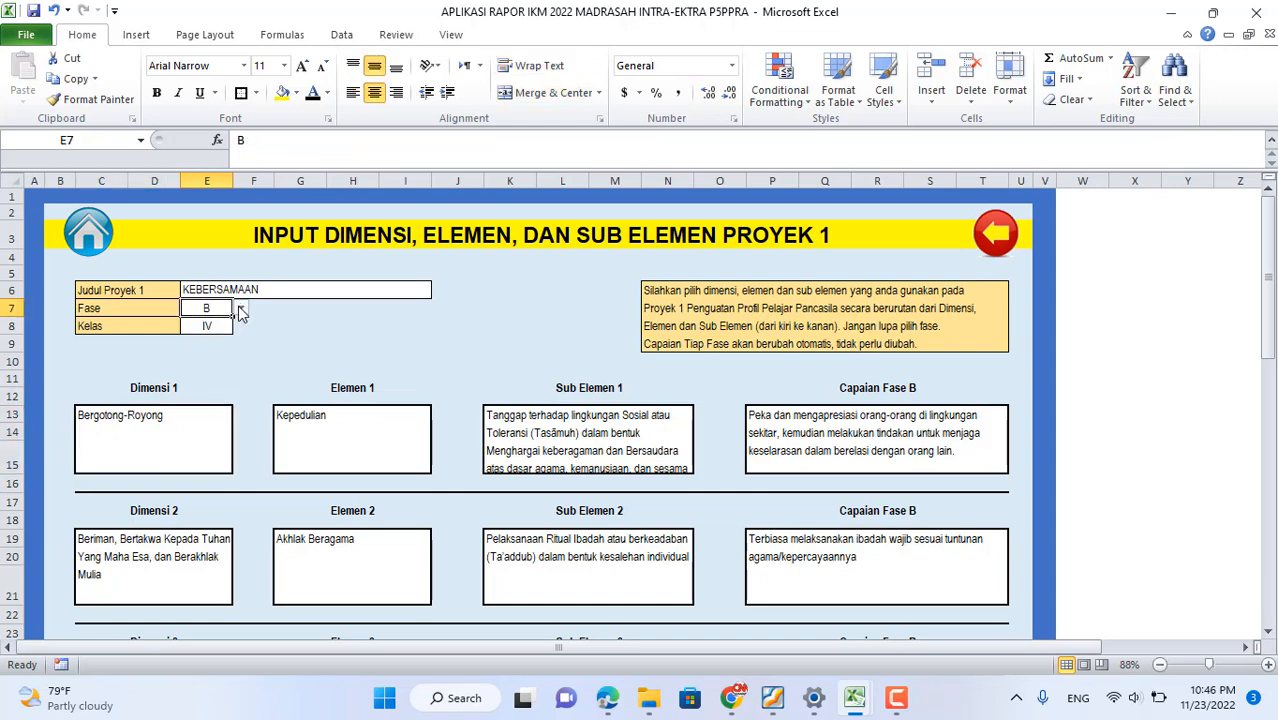
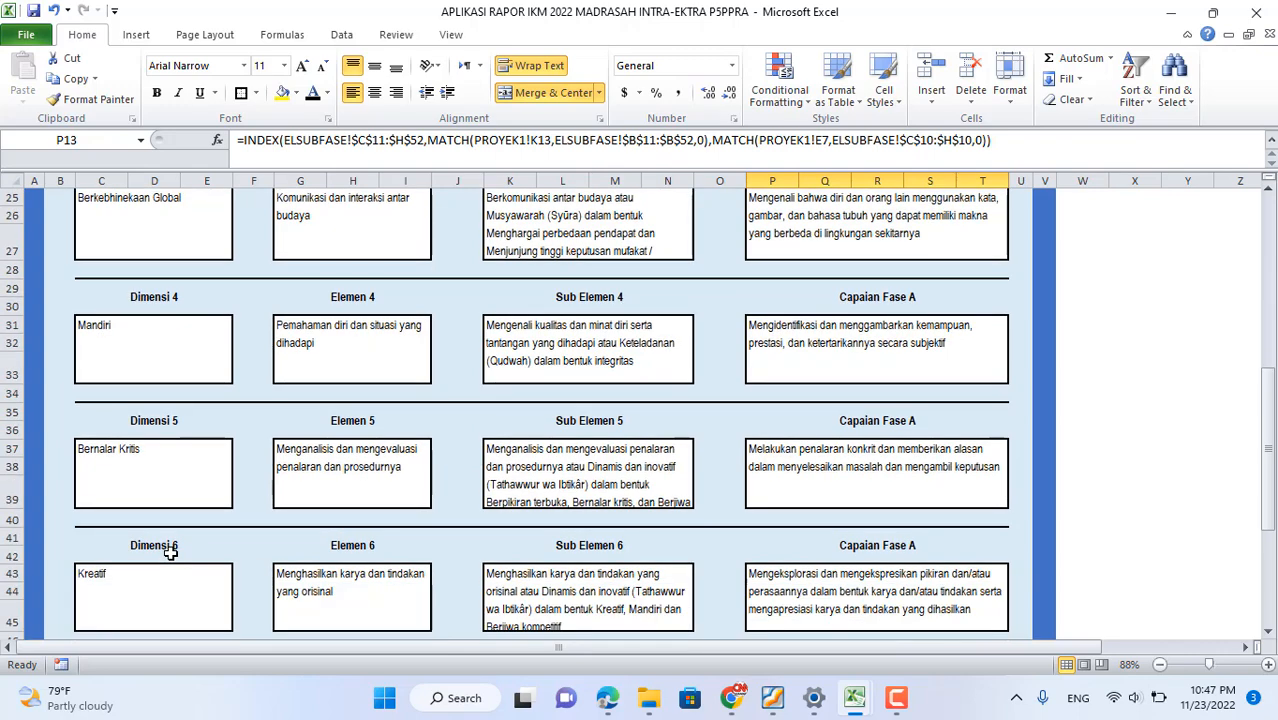
- Review the dimension, element, sub-element and achievement entries of Proyek 1, and return to the project menu
scroll(205, 466, up, 6)
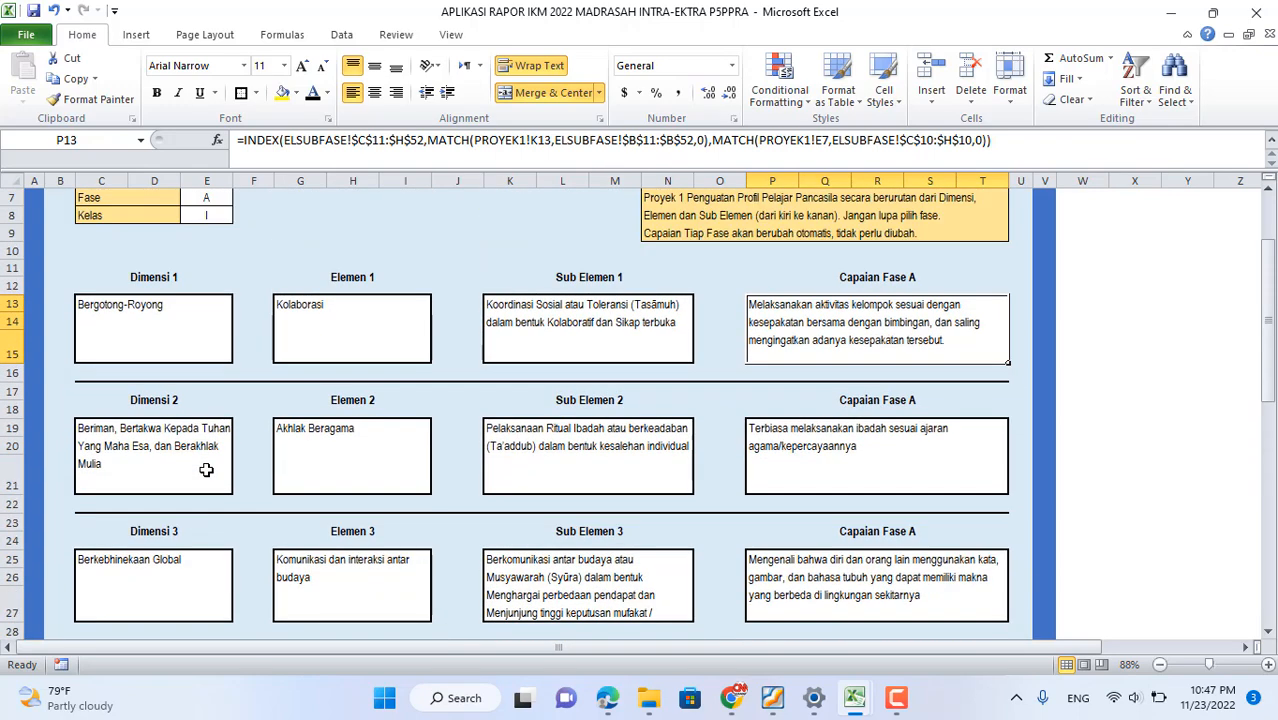
scroll(436, 440, down, 8)
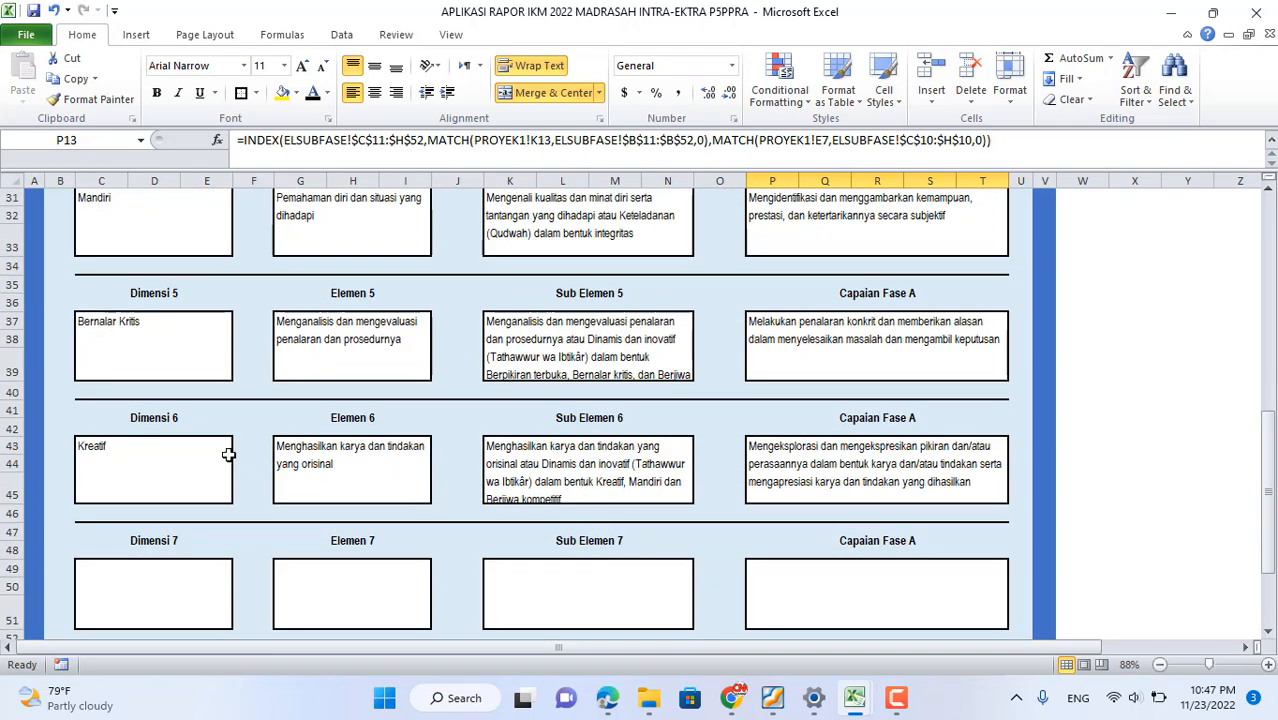
scroll(160, 258, up, 3)
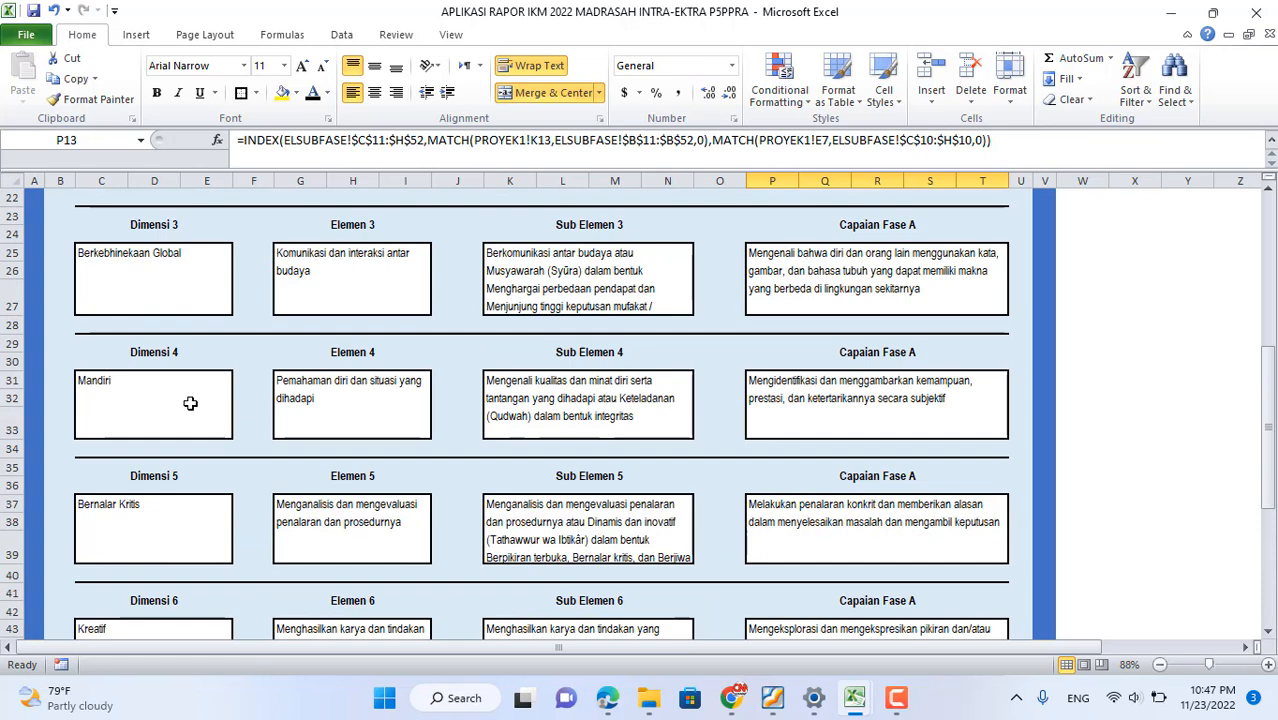
scroll(369, 408, up, 2)
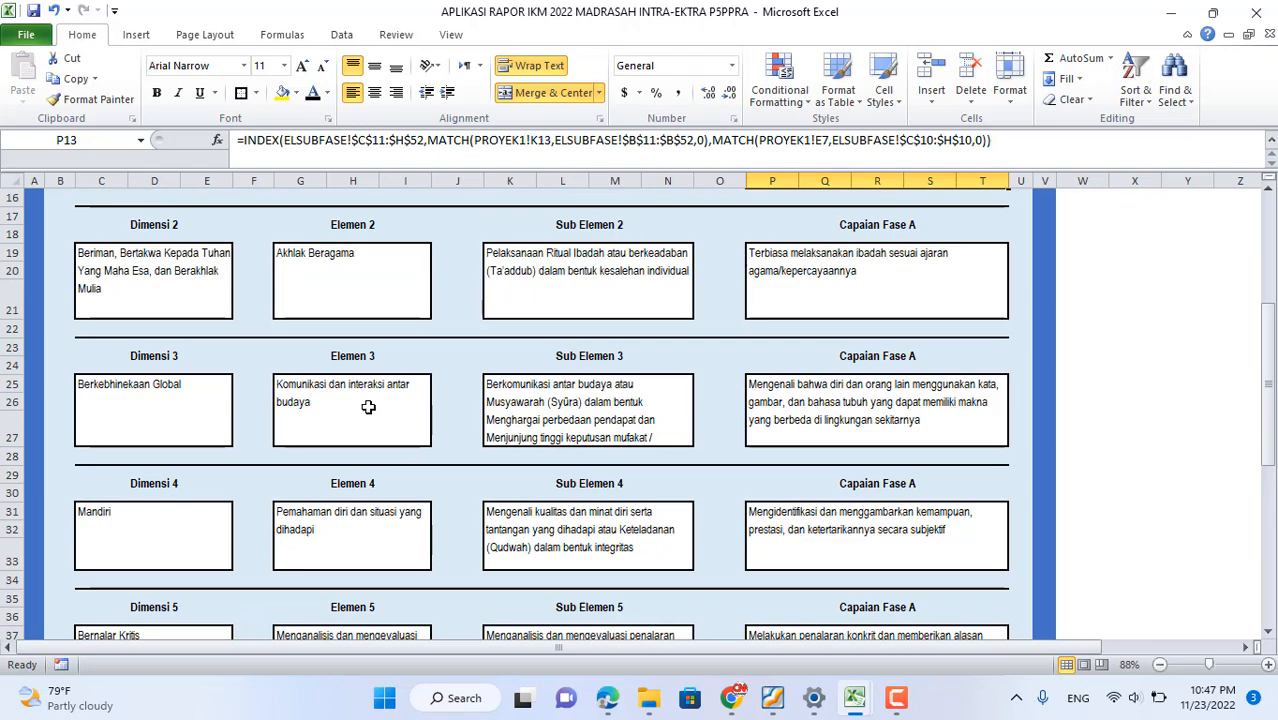
scroll(369, 408, up, 5)
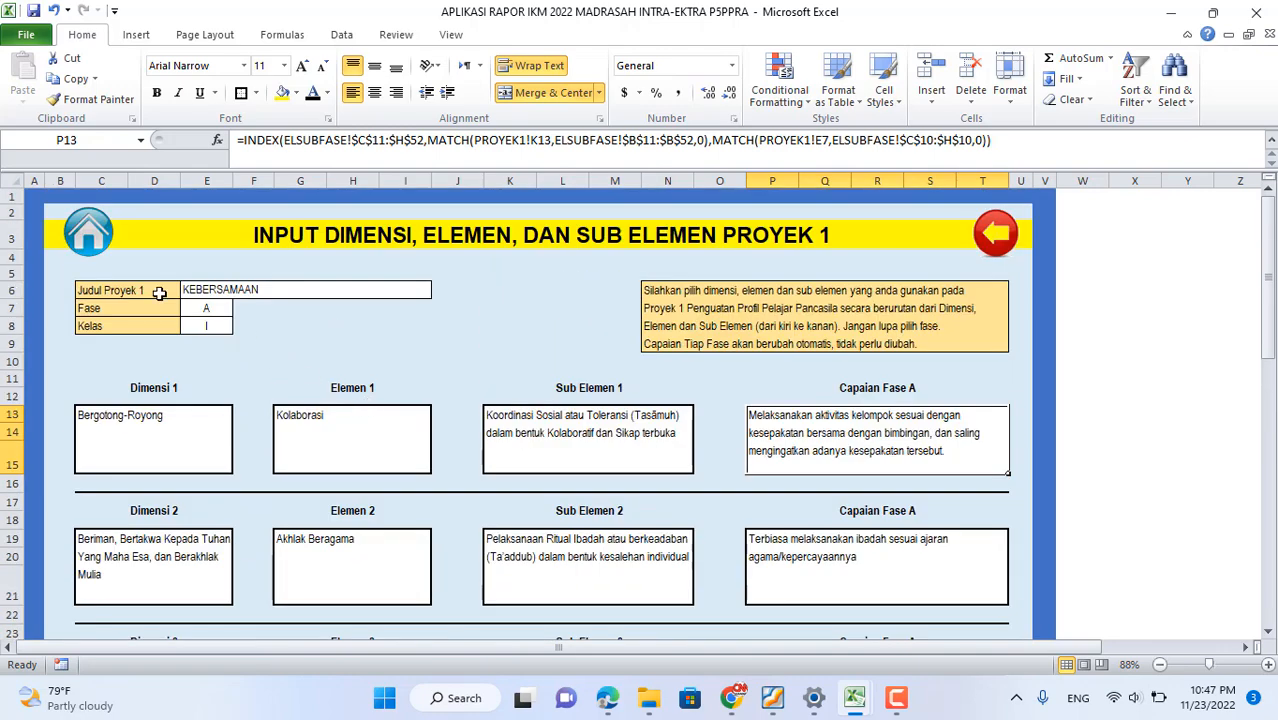
click(993, 237)
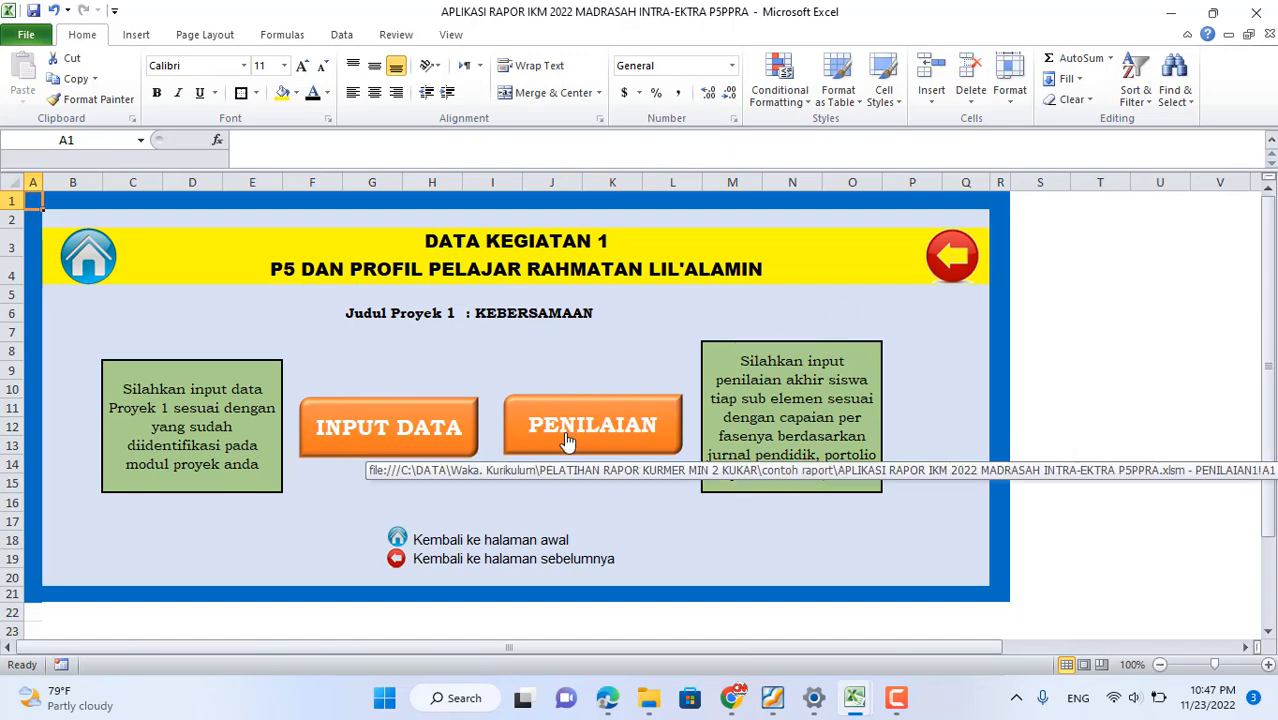
click(958, 258)
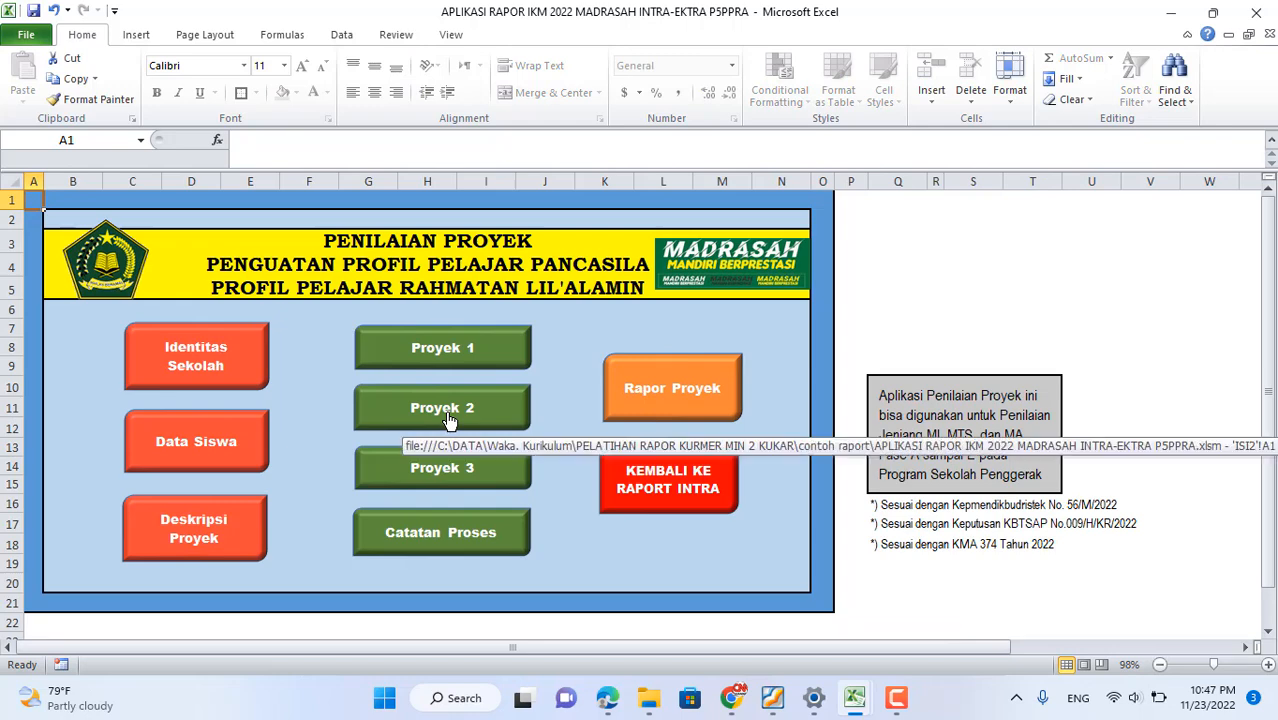
- Open the Proyek 1 assessment sheet and examine the V marks in the first student's row
click(483, 346)
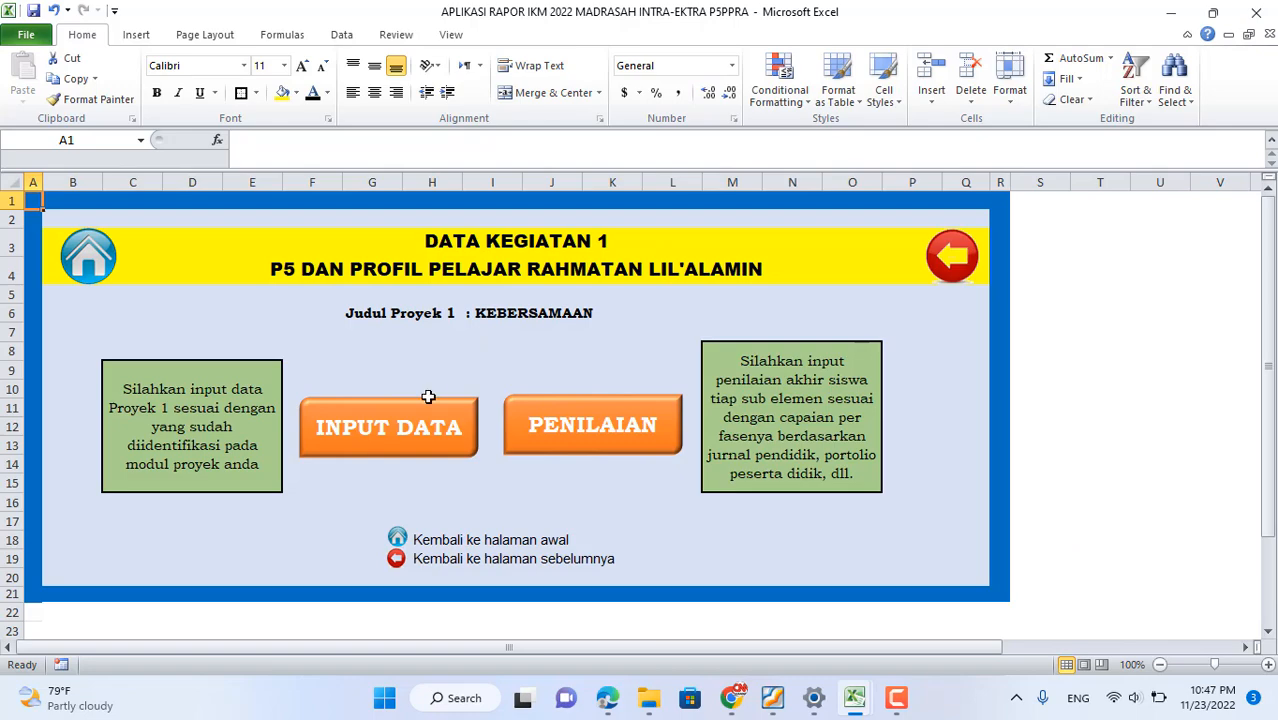
click(602, 426)
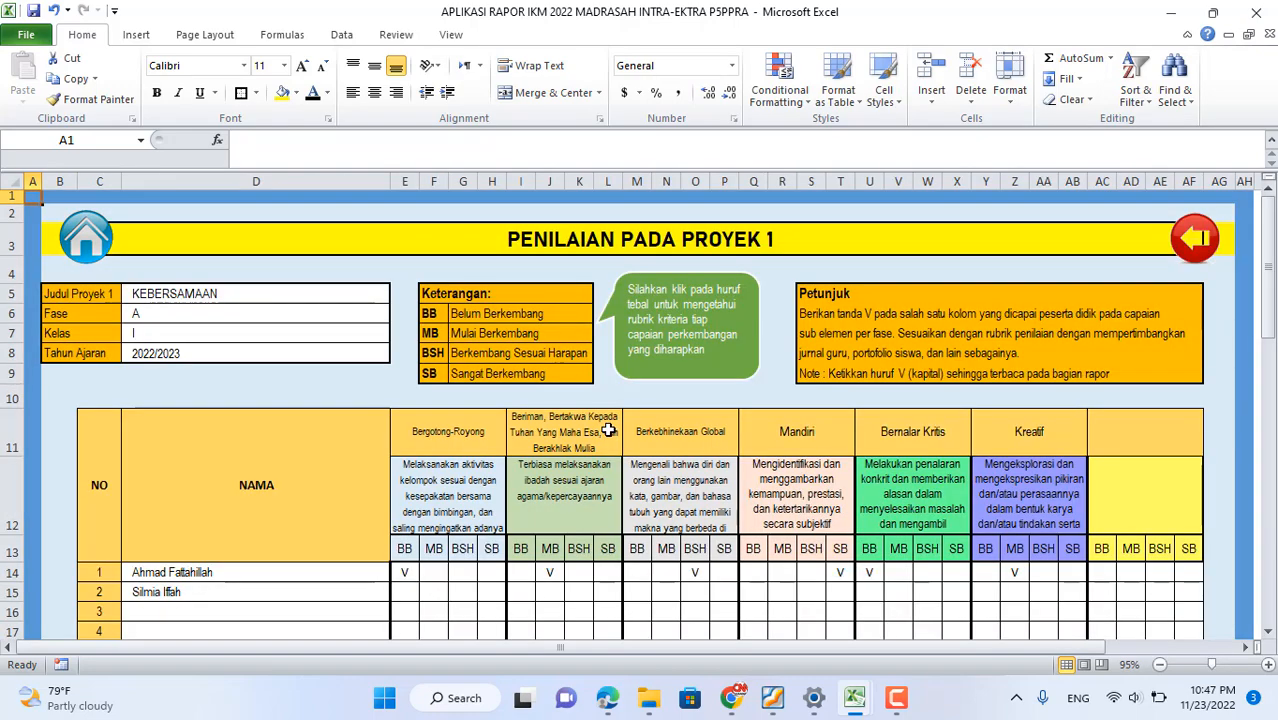
scroll(608, 428, down, 4)
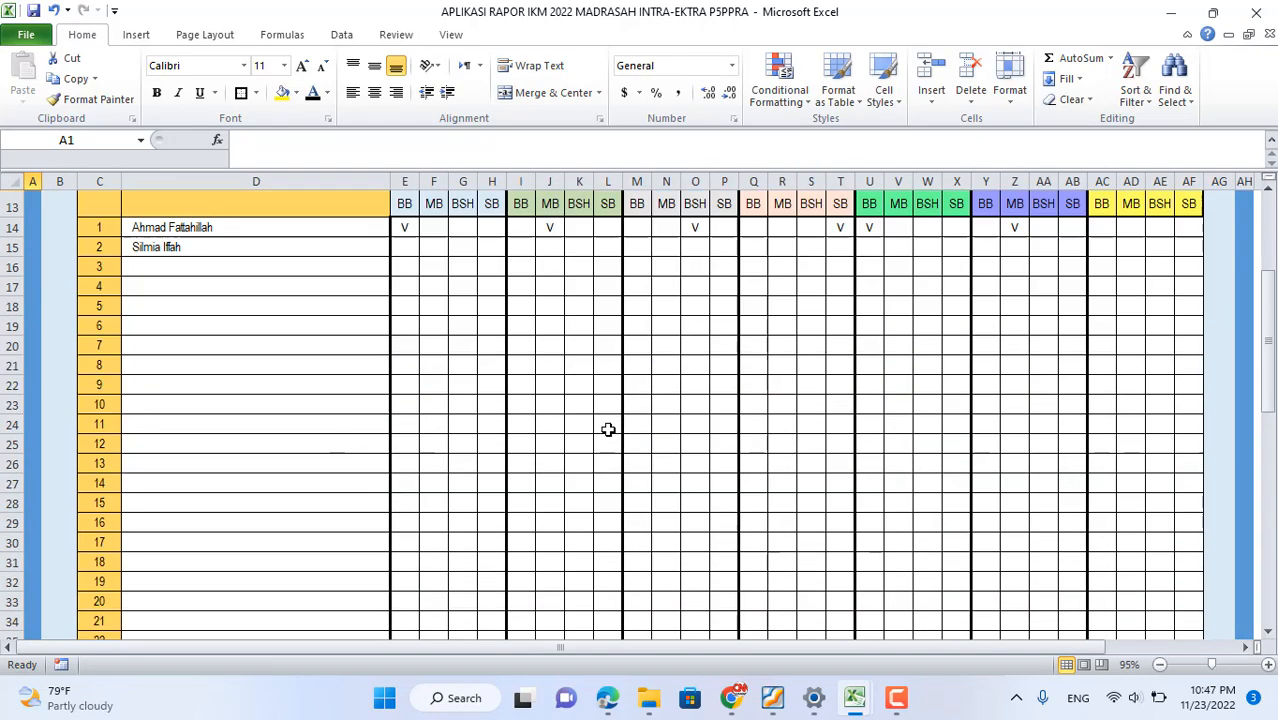
click(403, 228)
click(436, 228)
click(404, 227)
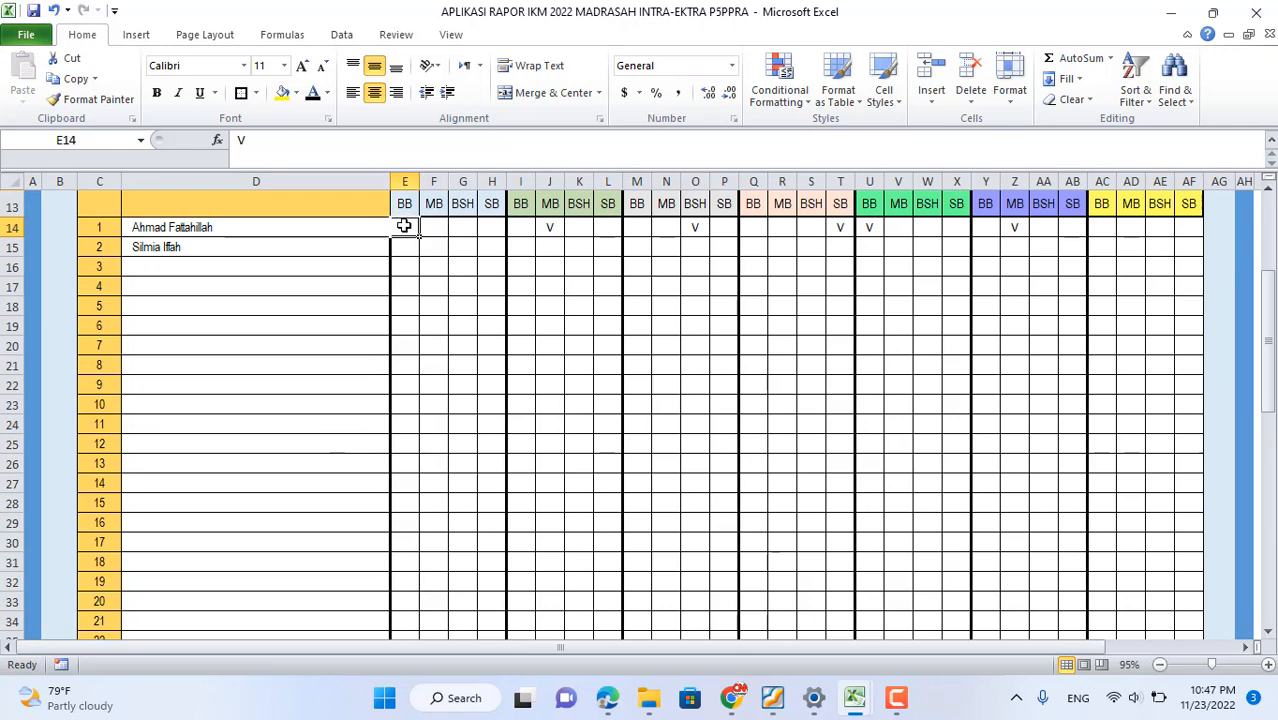
click(549, 228)
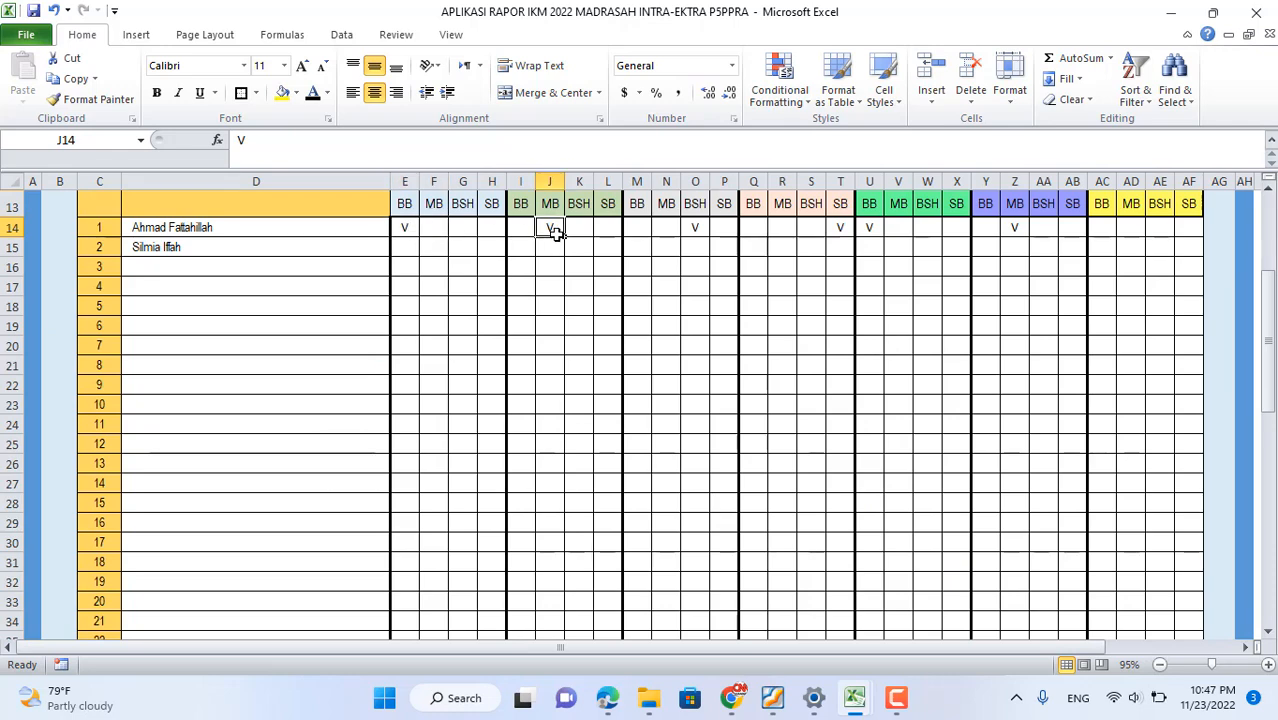
- Compare the BB, MB, BSH and SB column headings with the Keterangan legend, viewing the BSH rubric note and the Bergotong-Royong achievement text
scroll(499, 318, up, 1)
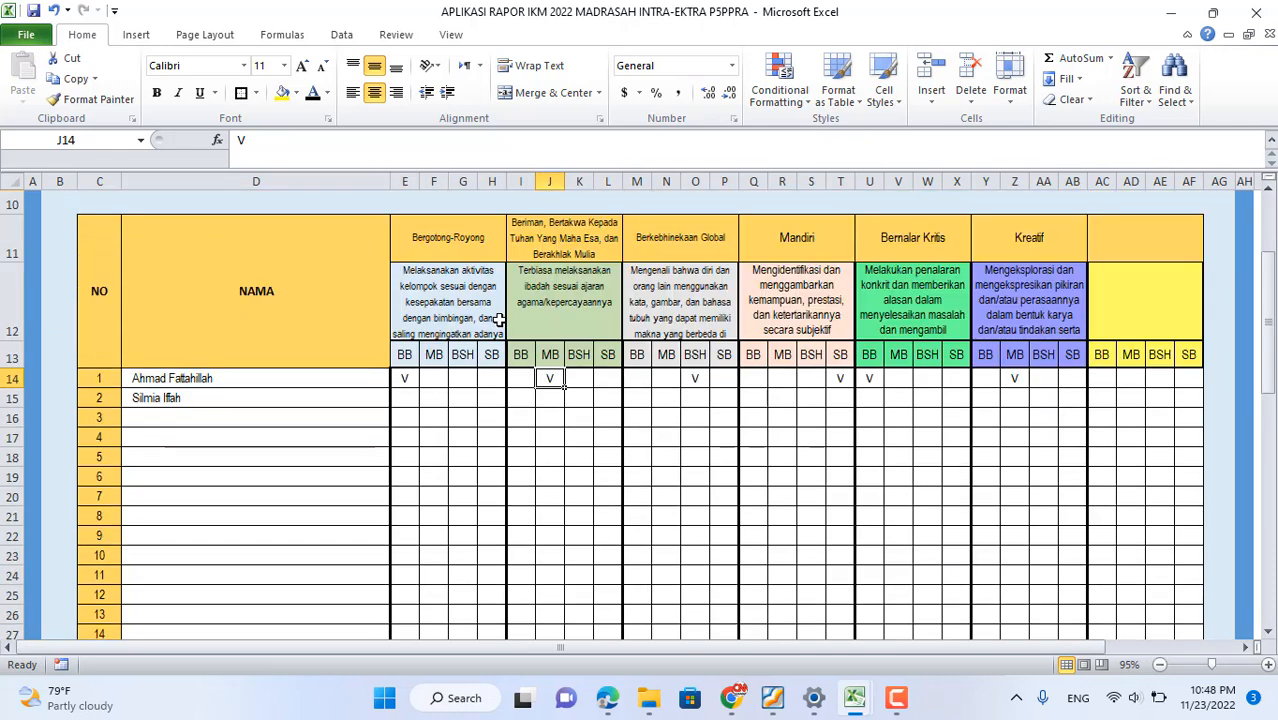
click(401, 357)
scroll(988, 488, up, 3)
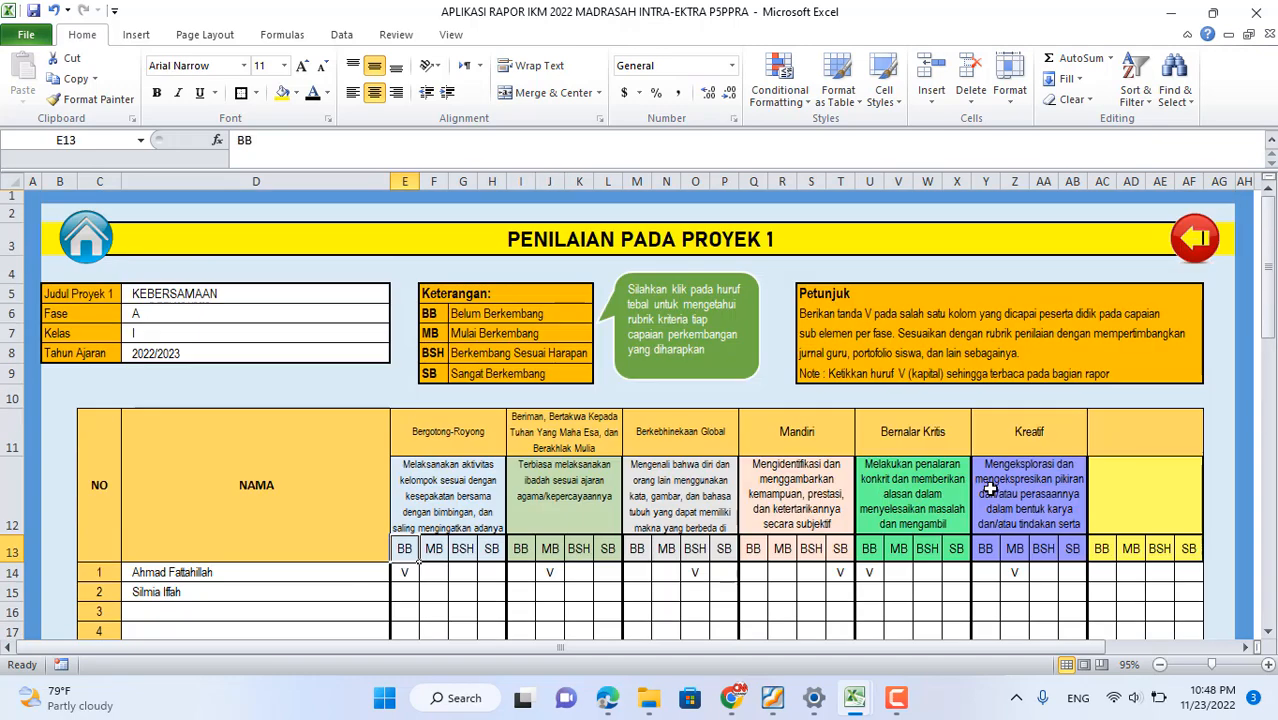
click(509, 316)
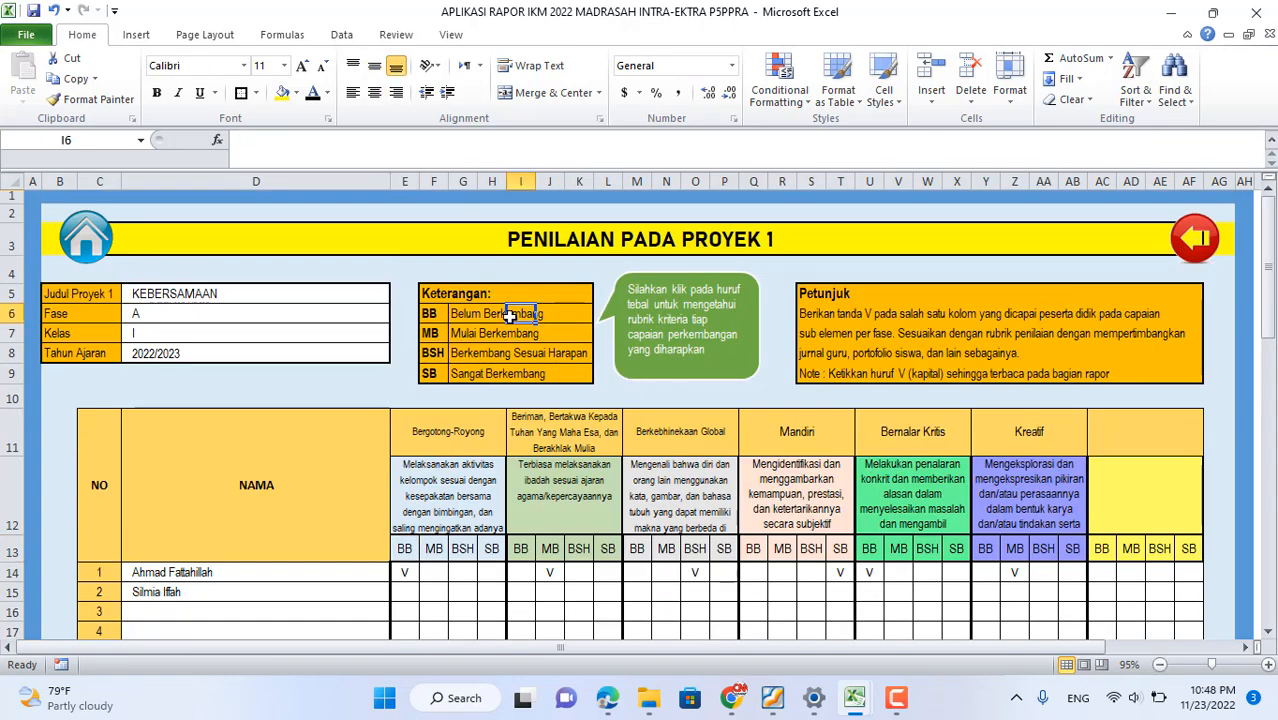
click(438, 548)
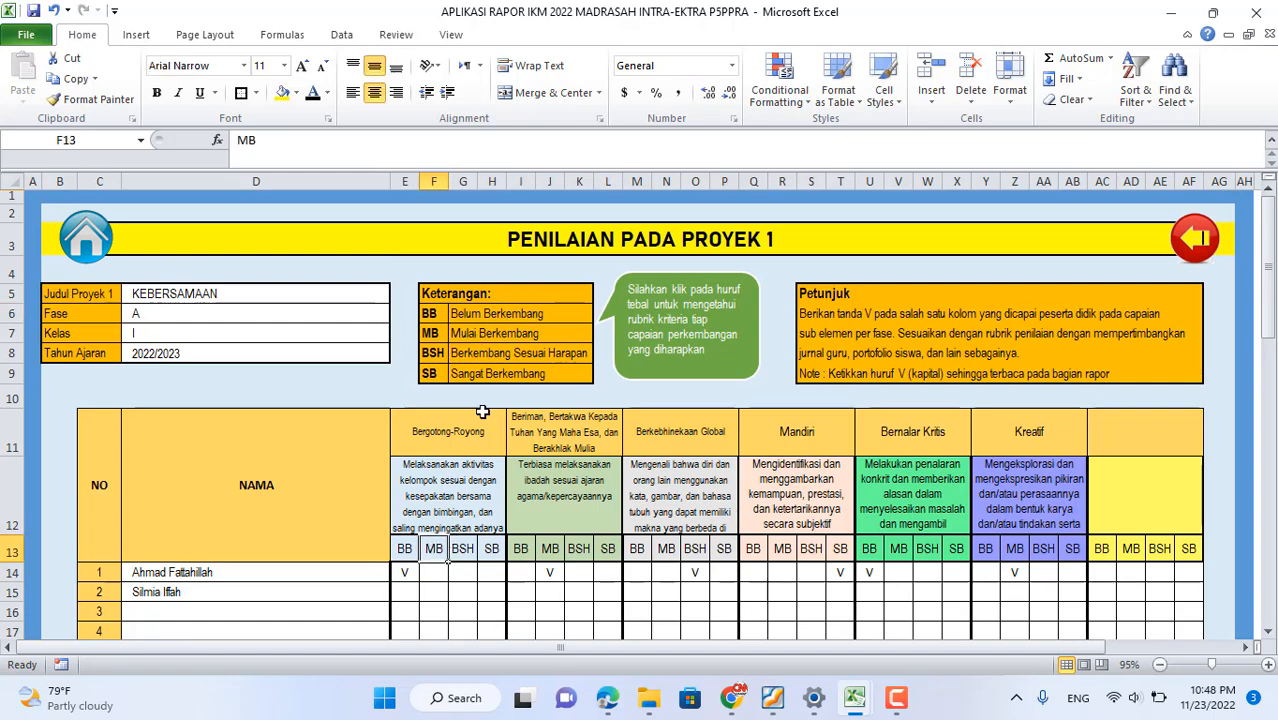
click(470, 331)
click(438, 351)
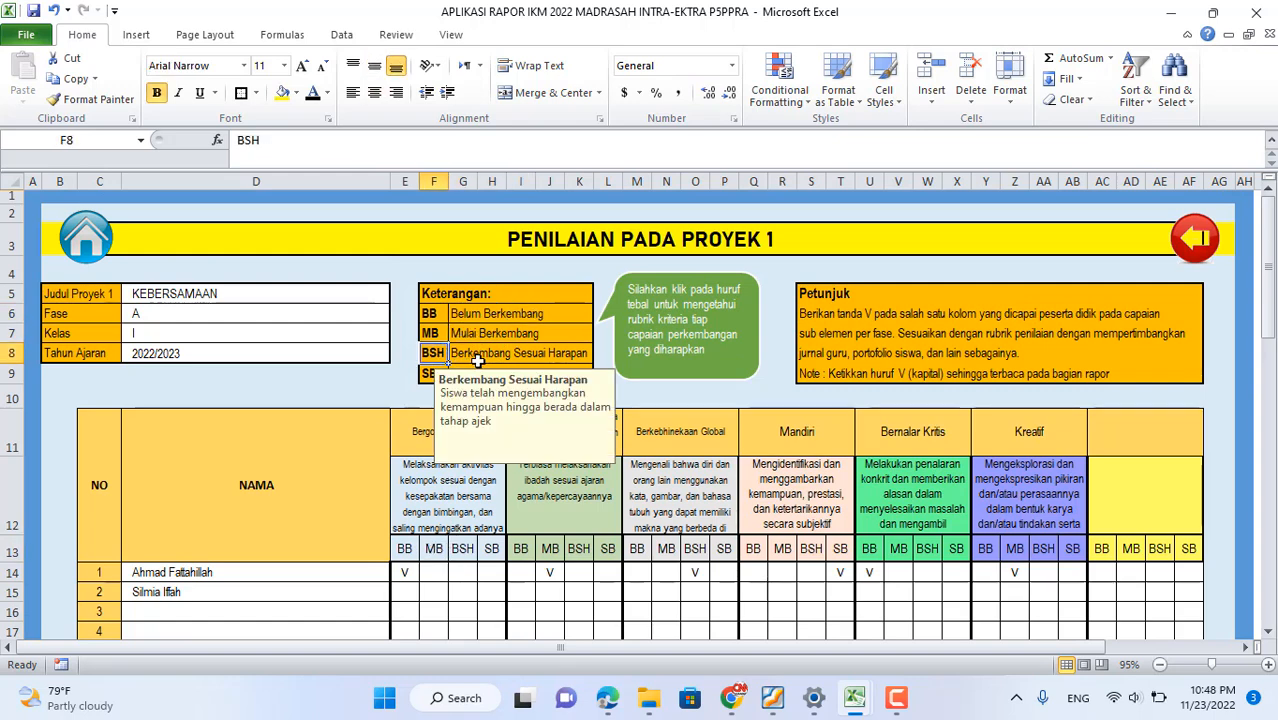
click(491, 550)
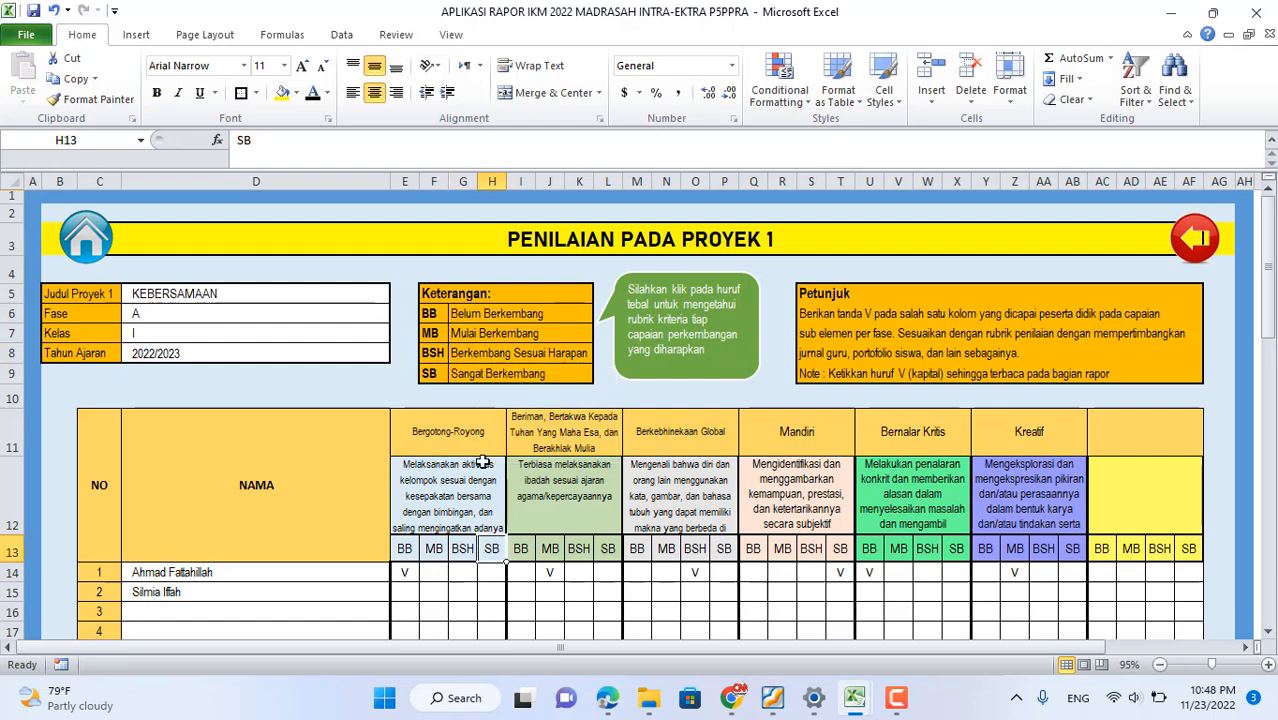
click(578, 496)
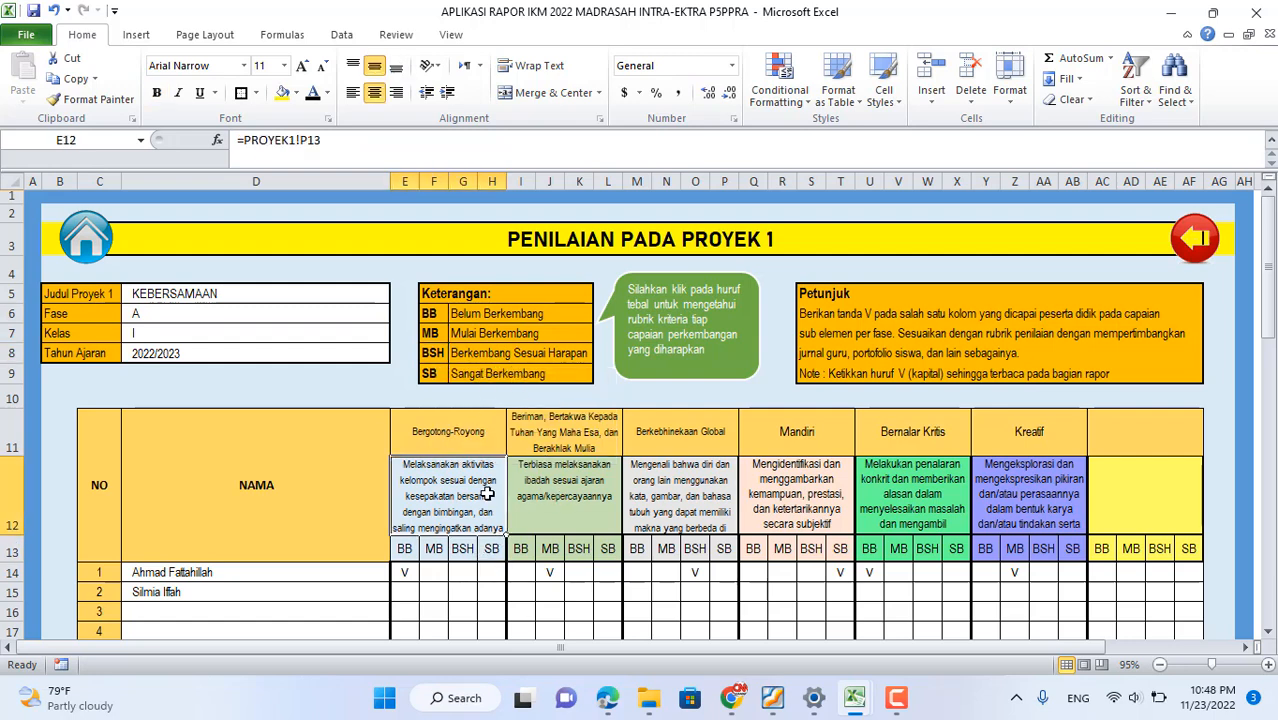
- Check the Berkebhinekaan Global and Mandiri achievement texts on the Proyek 1 assessment sheet, and return to the main P5 project menu
click(692, 483)
click(822, 482)
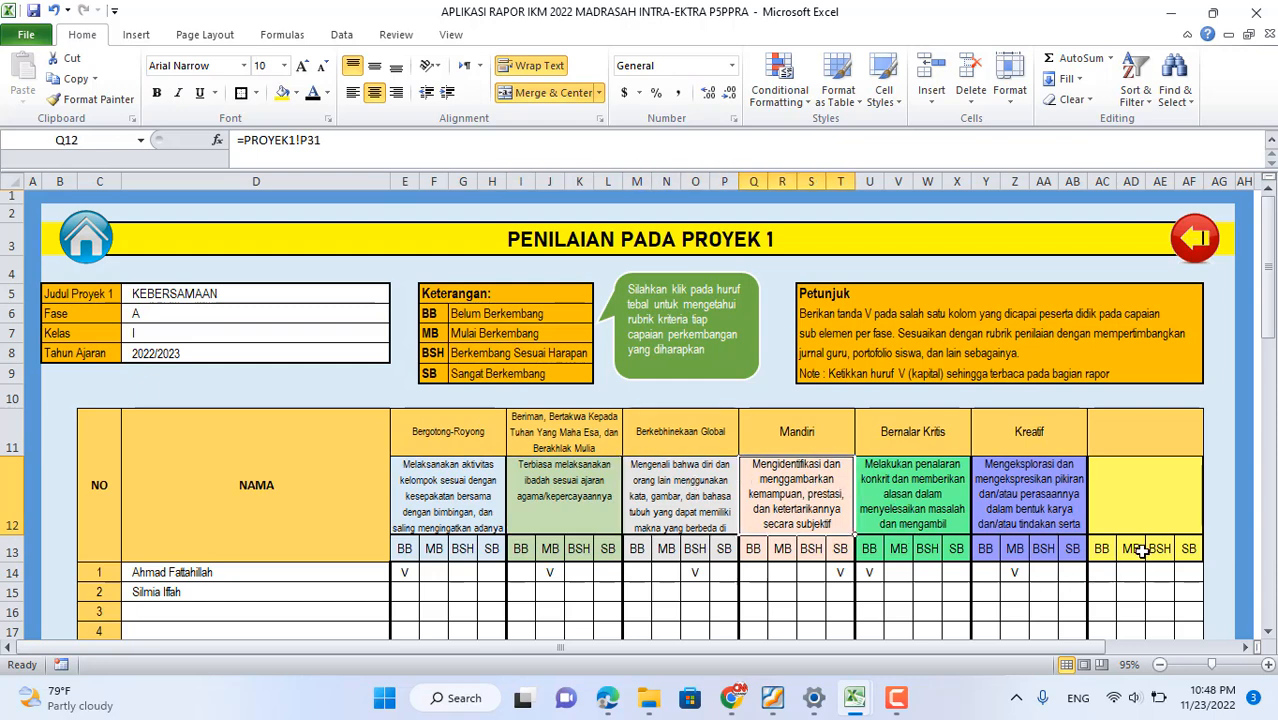
click(1189, 238)
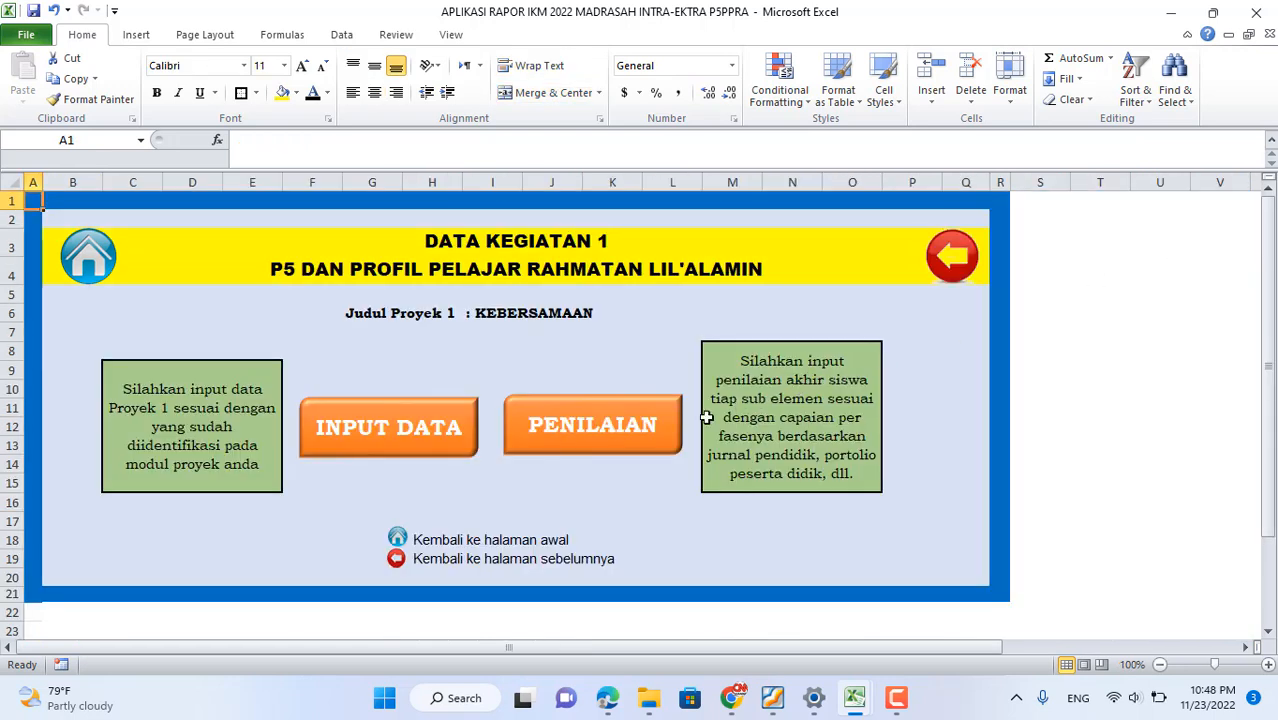
click(950, 260)
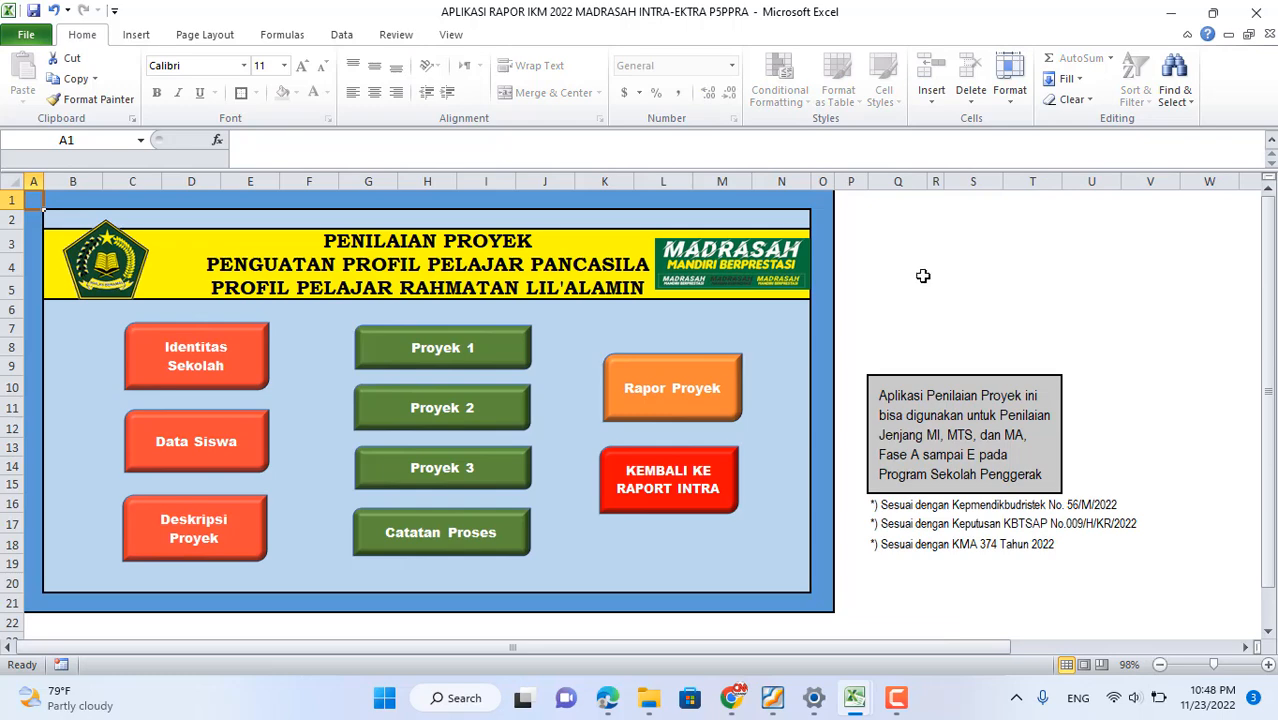
- Open the Catatan Proses sheet and review the first student's process notes for Proyek 1, 2 and 3
click(440, 528)
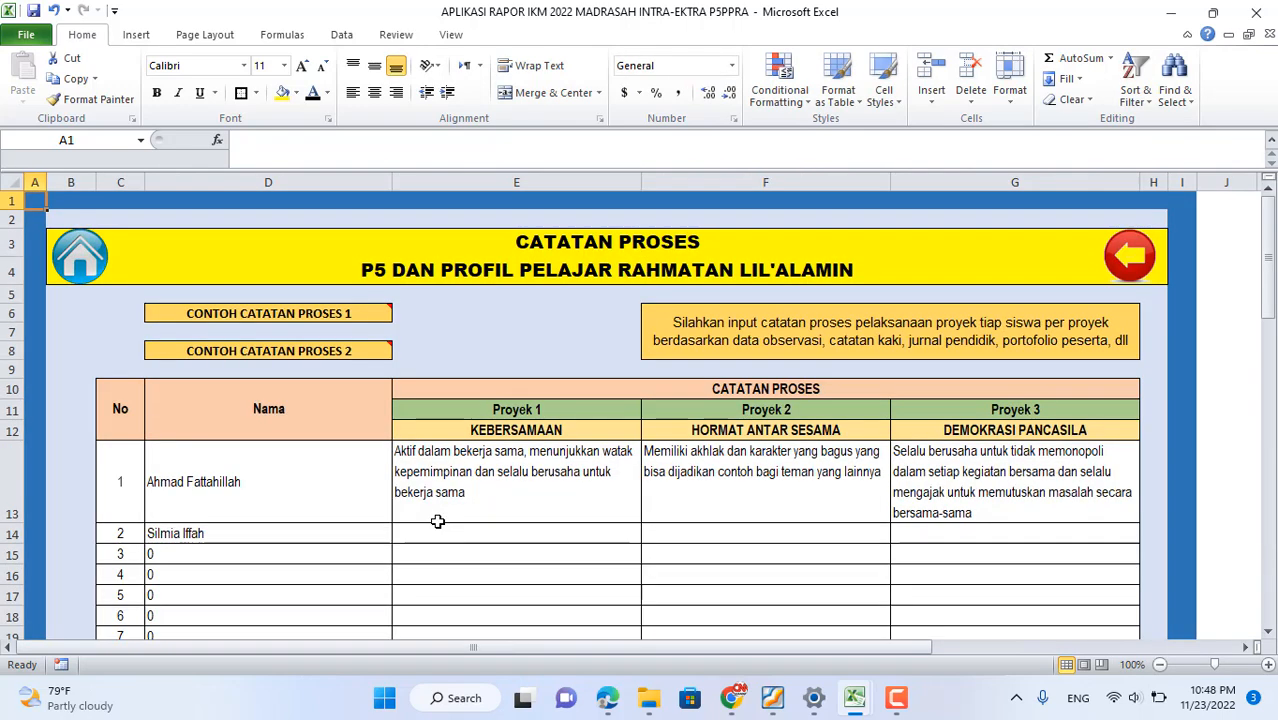
click(272, 478)
click(540, 472)
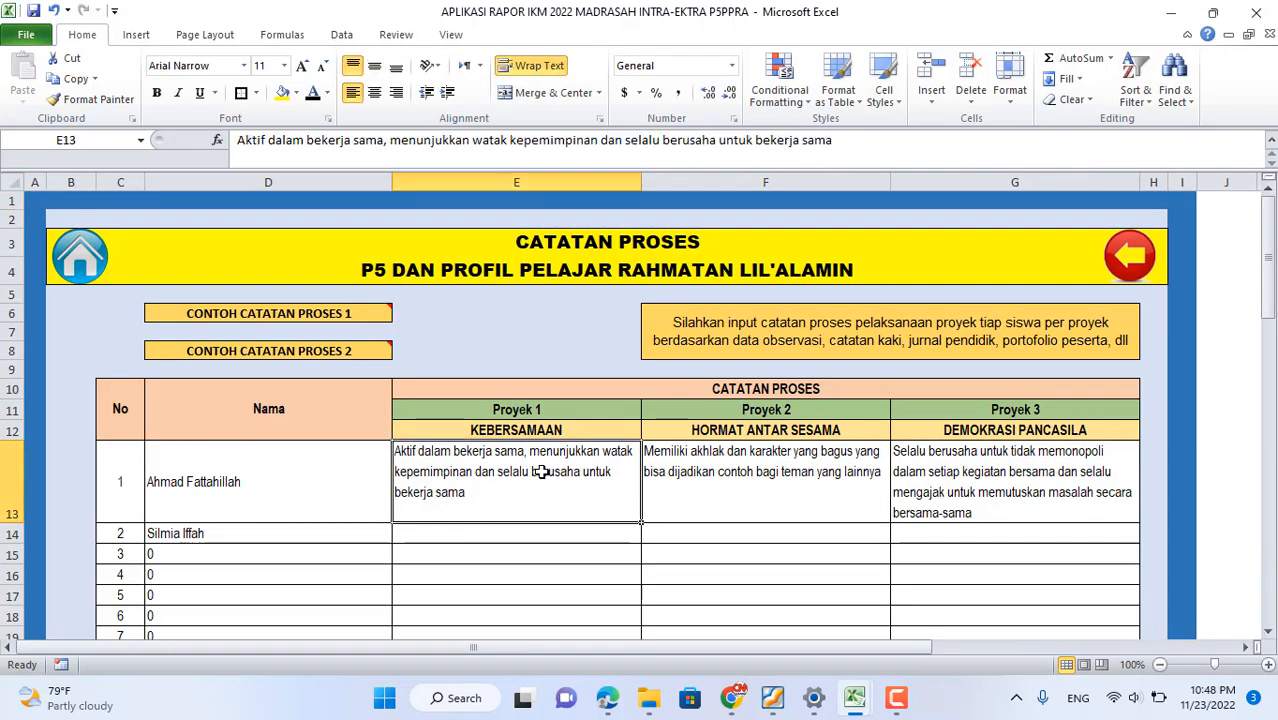
click(750, 468)
click(1012, 468)
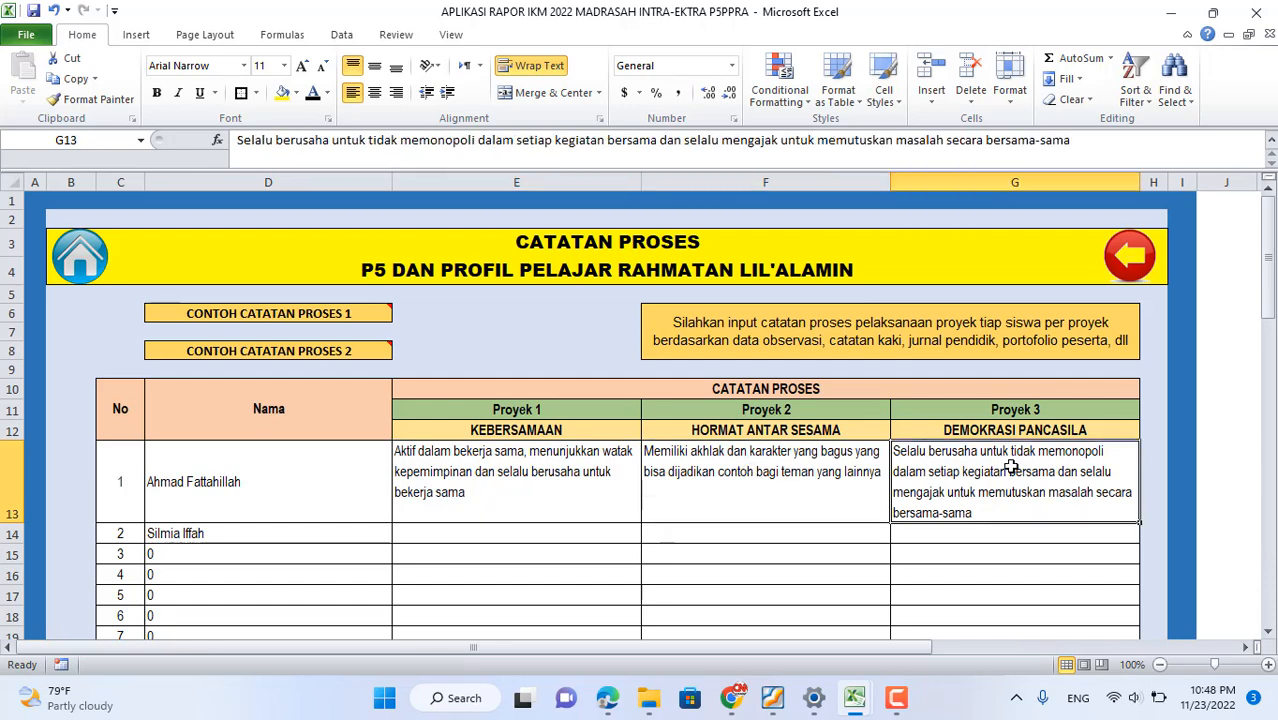
- Delete the first student's Proyek 3 process note and return to the main project menu
key(Delete)
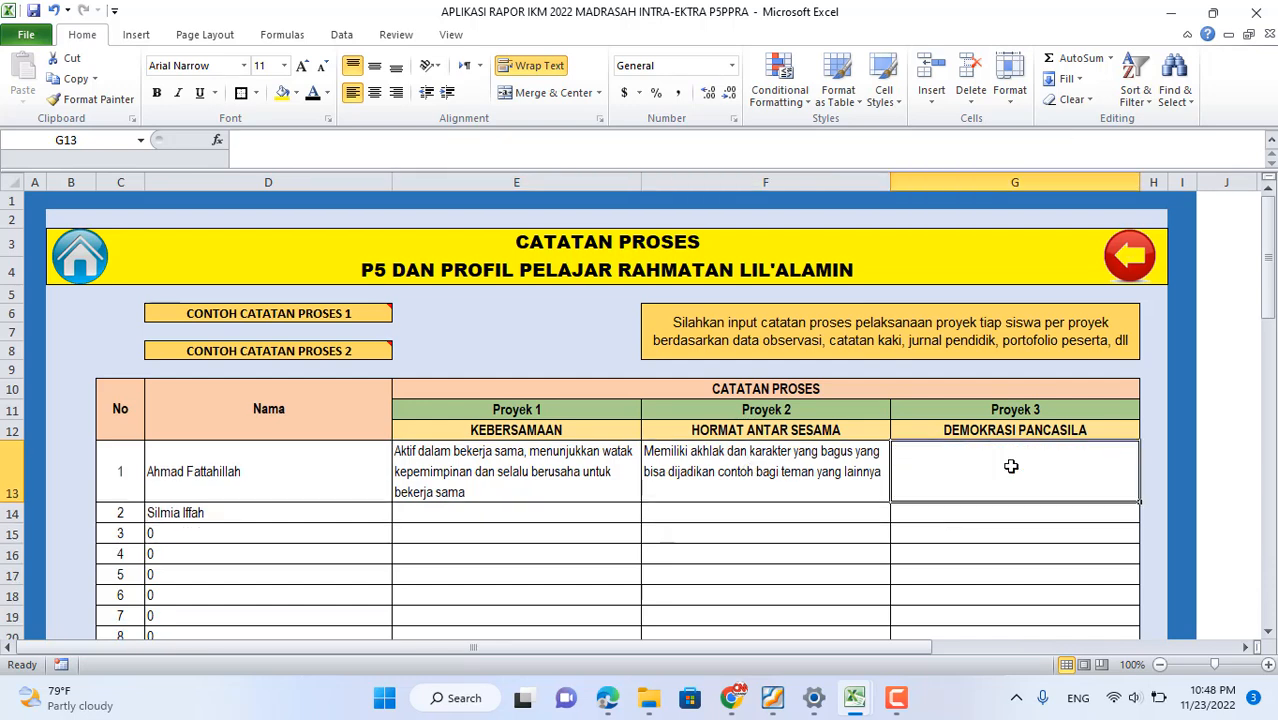
click(543, 469)
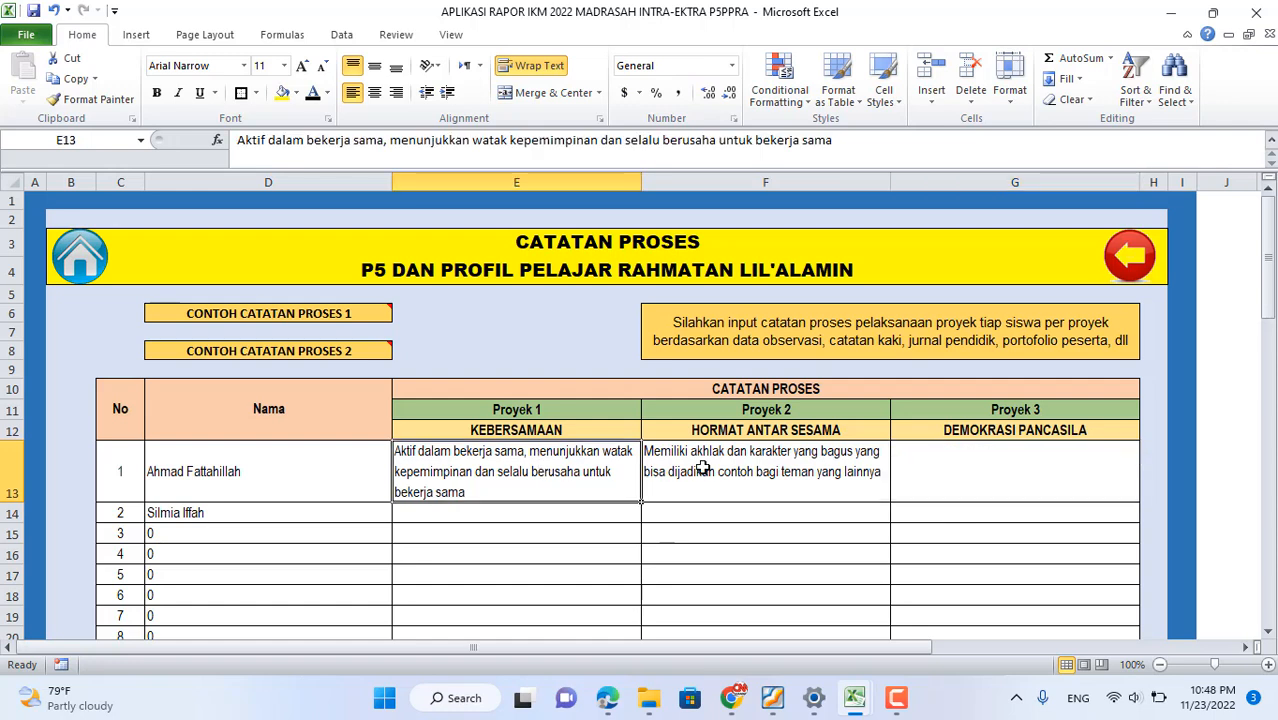
click(704, 466)
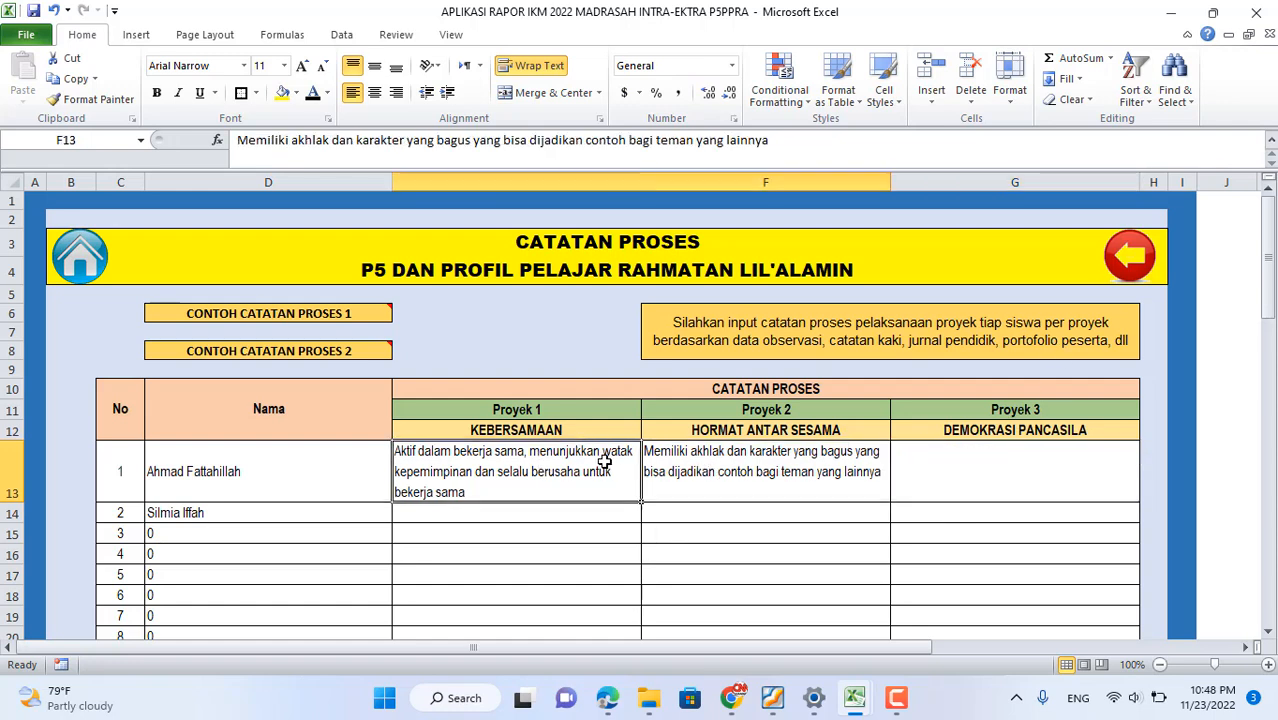
click(1137, 256)
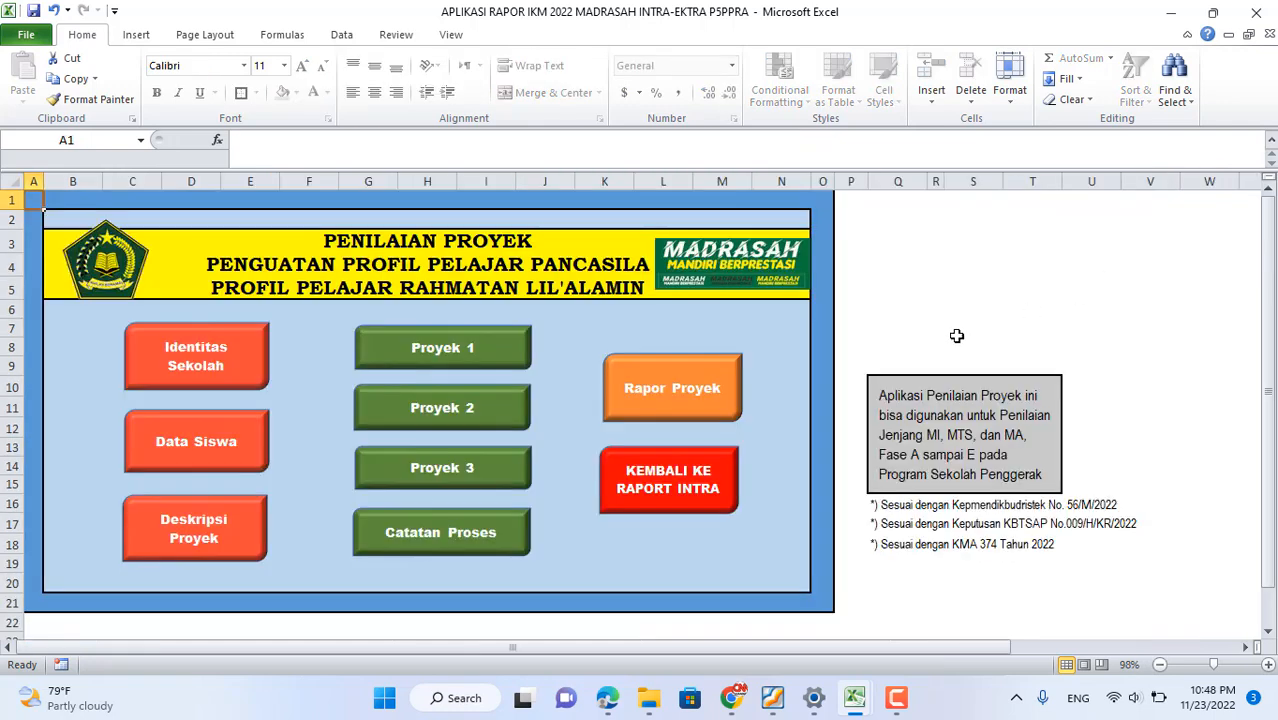
- Open the Proyek 2 data input page and check its Dimensi 1 and Elemen 1 entries
click(434, 420)
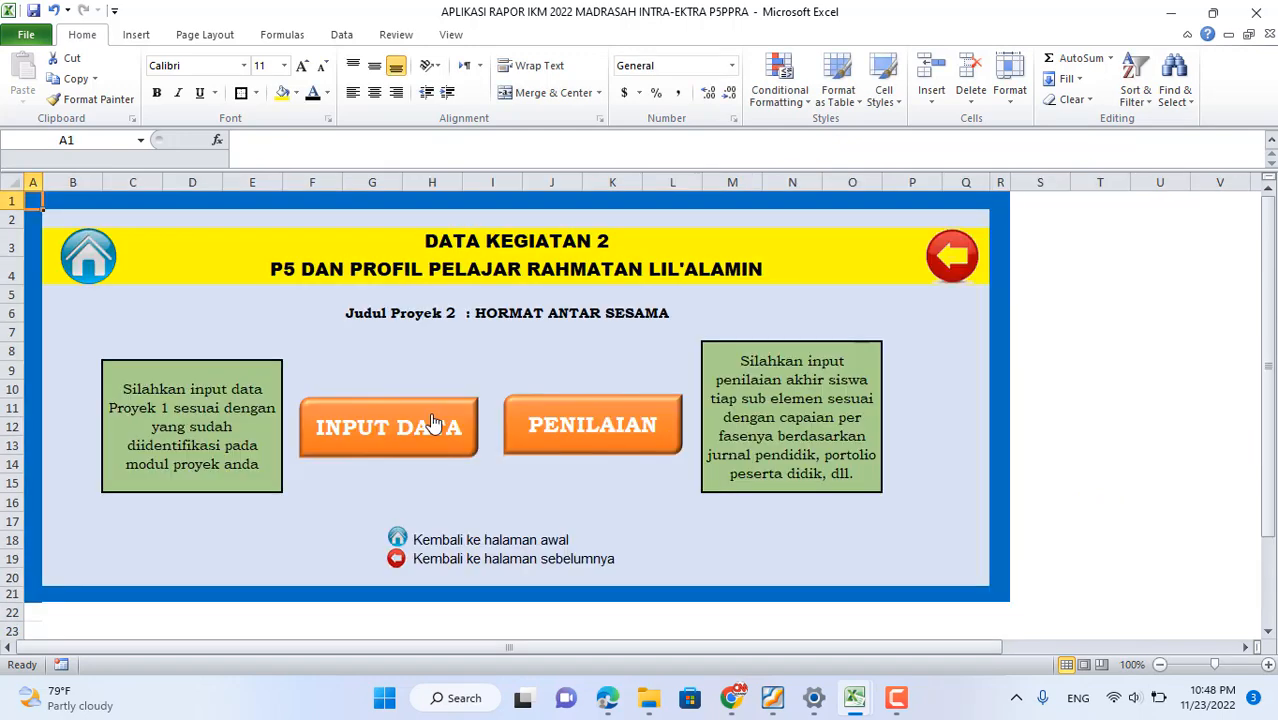
click(434, 424)
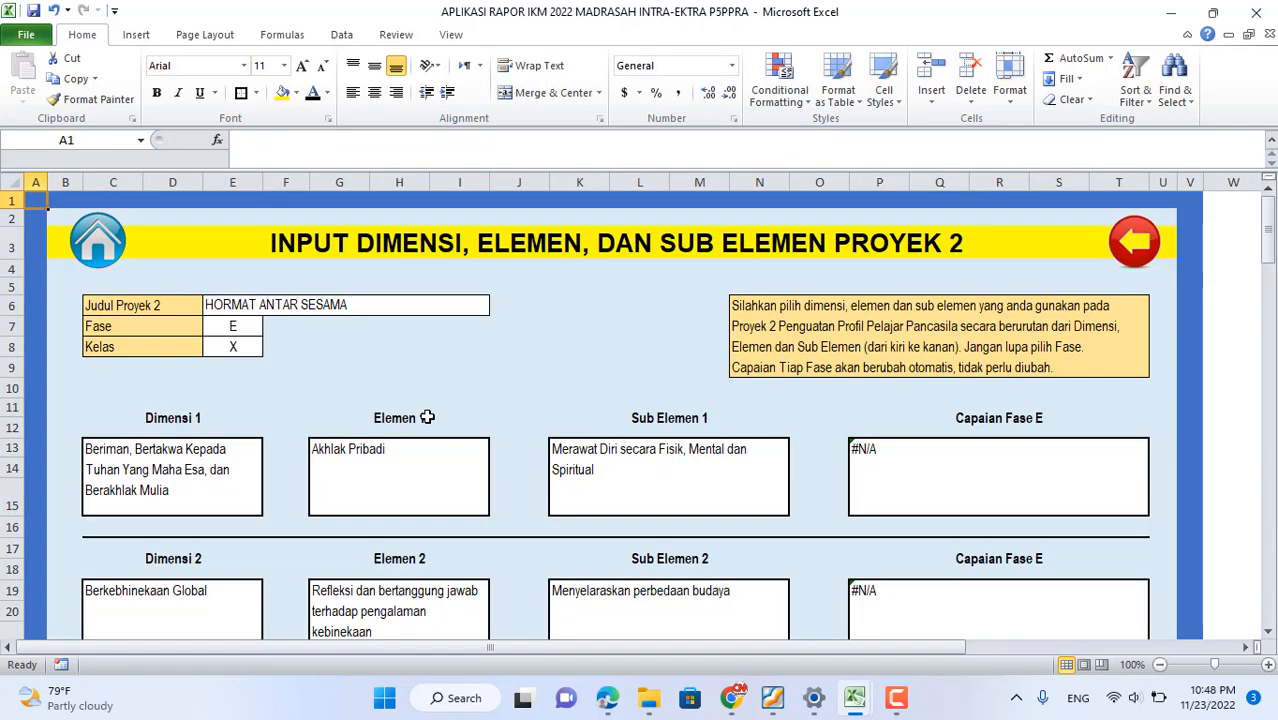
click(173, 475)
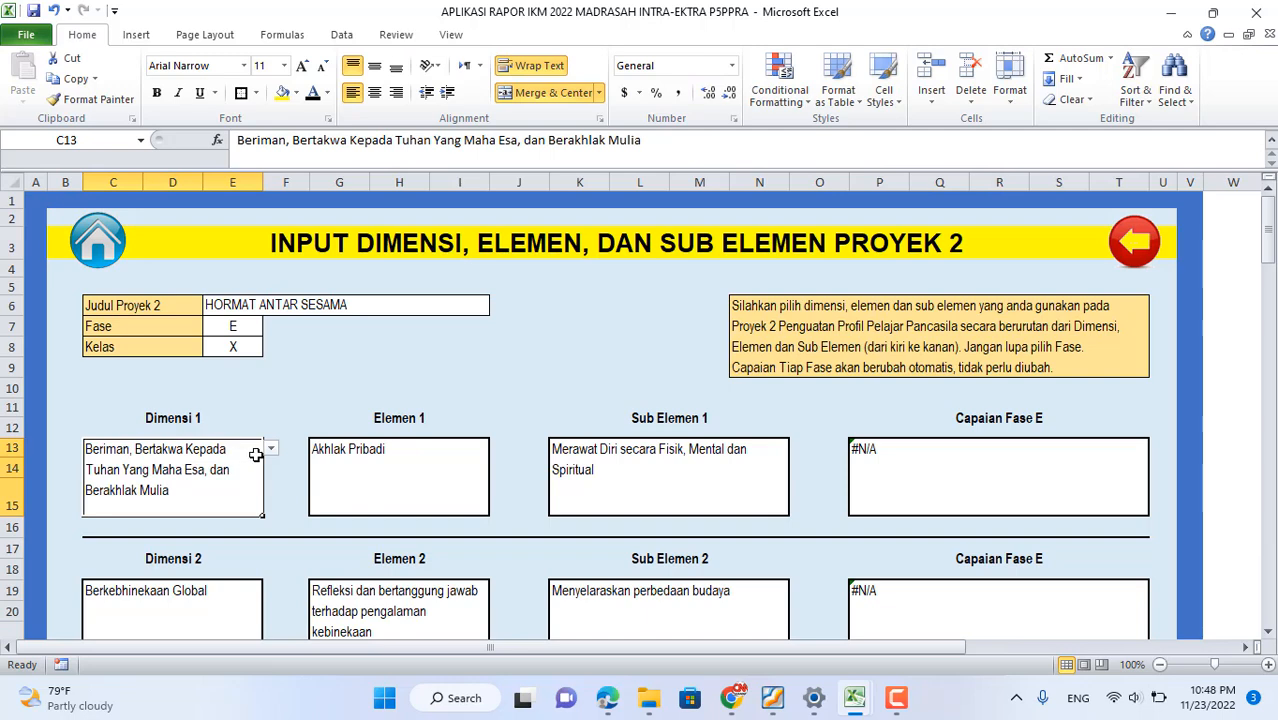
click(373, 452)
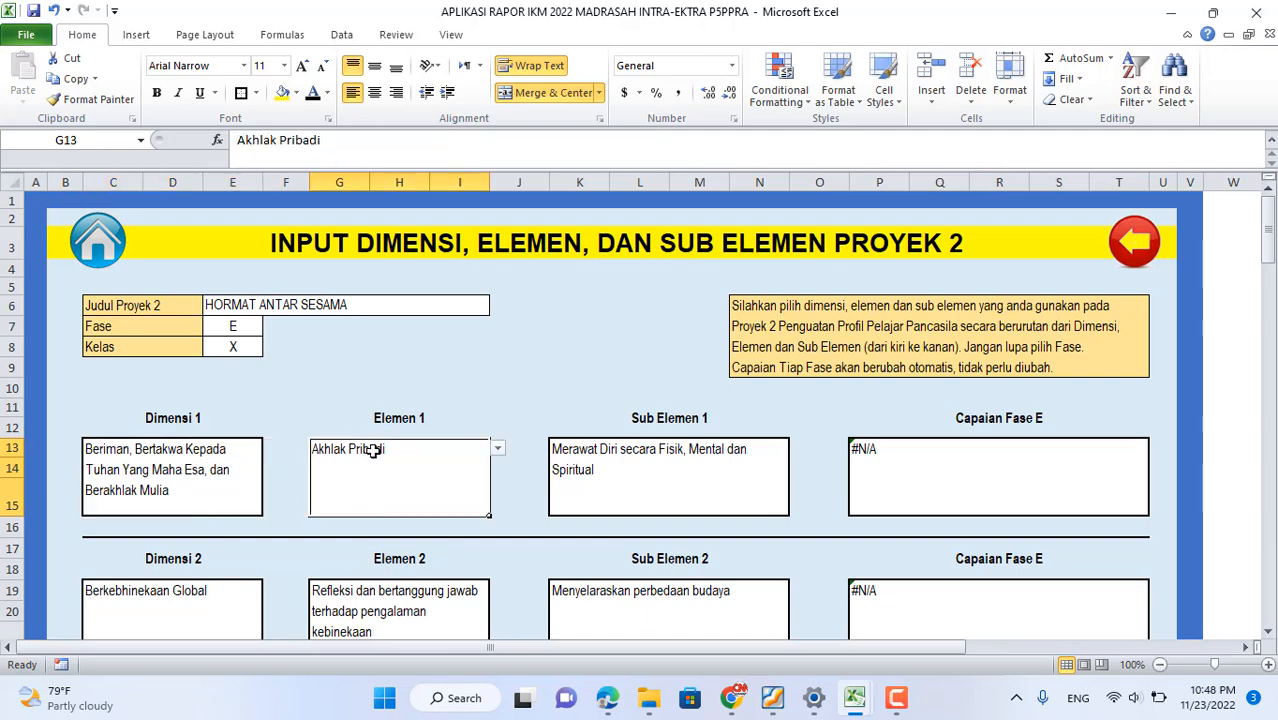
click(498, 452)
click(499, 452)
- Set Sub Elemen 1 of Proyek 2 to the option "Merawat Diri secara Fisik, Mental dan Spiritual atau Keteladanan (Qudwah)"
click(705, 474)
click(797, 452)
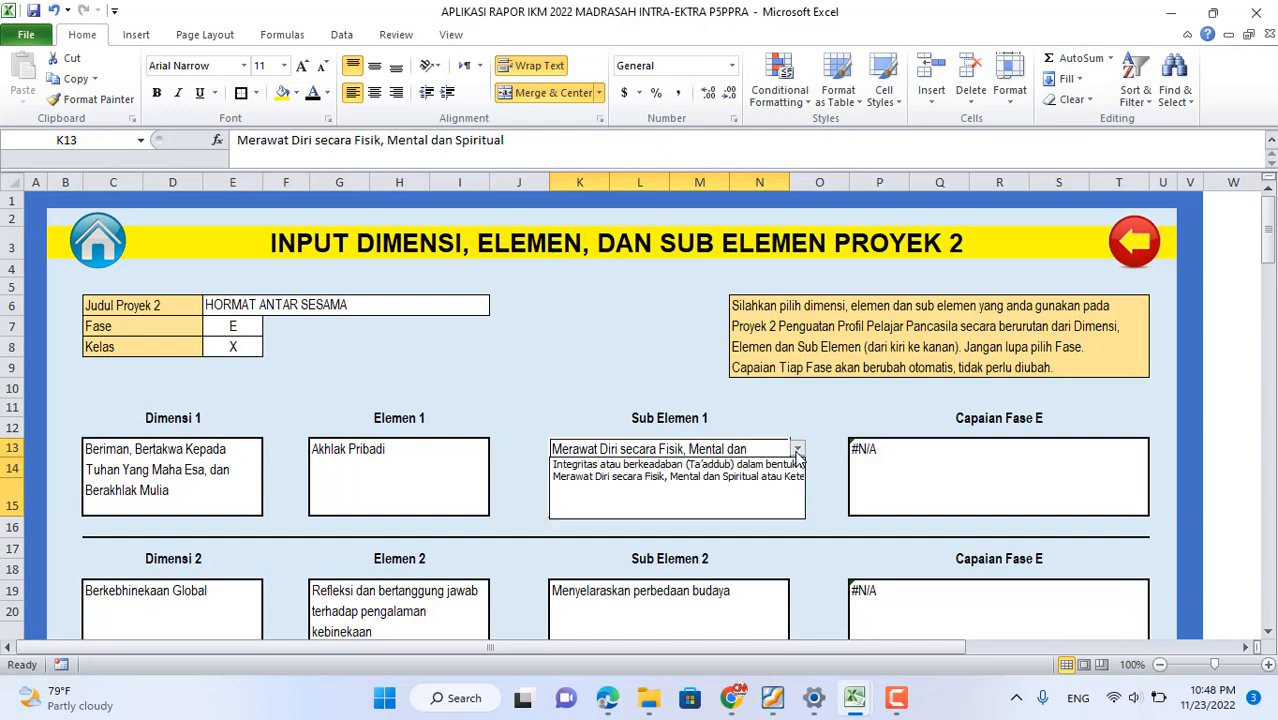
click(745, 477)
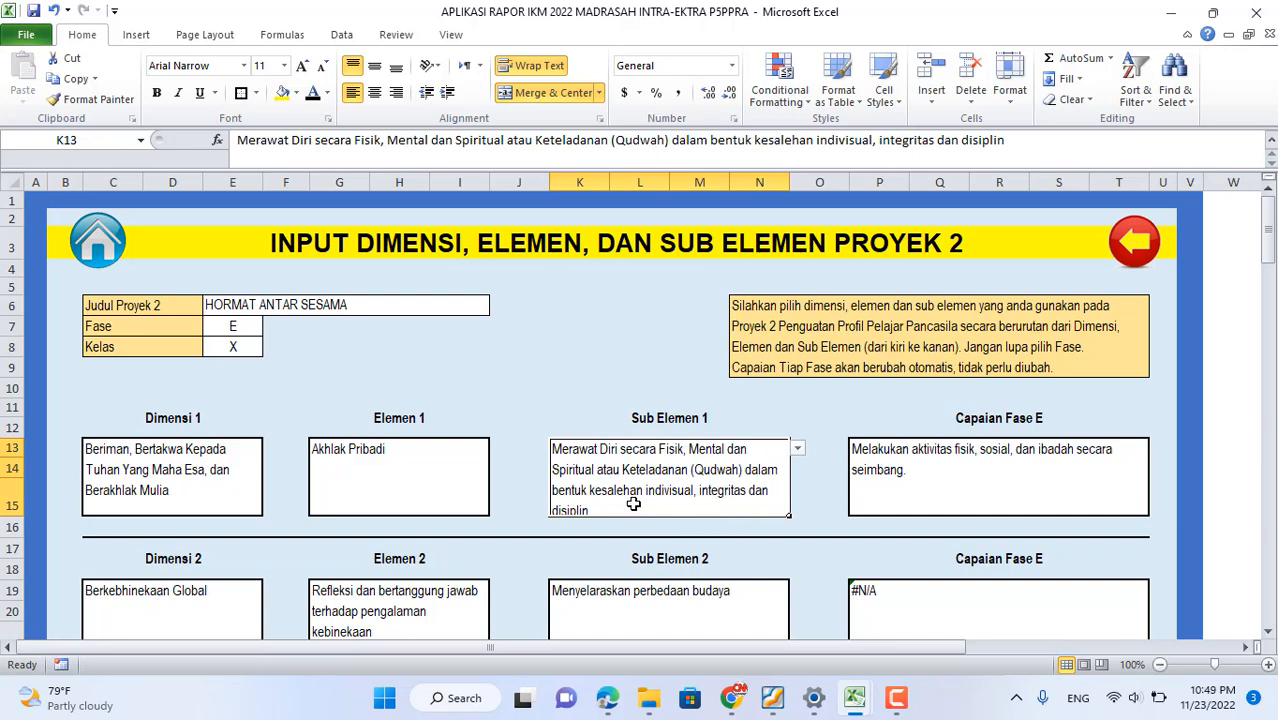
- Set Sub Elemen 2 of Proyek 2 to the option "Menyelaraskan perbedaan budaya atau Kewarganegaraan dan kebangsaan"
scroll(633, 504, down, 2)
click(717, 488)
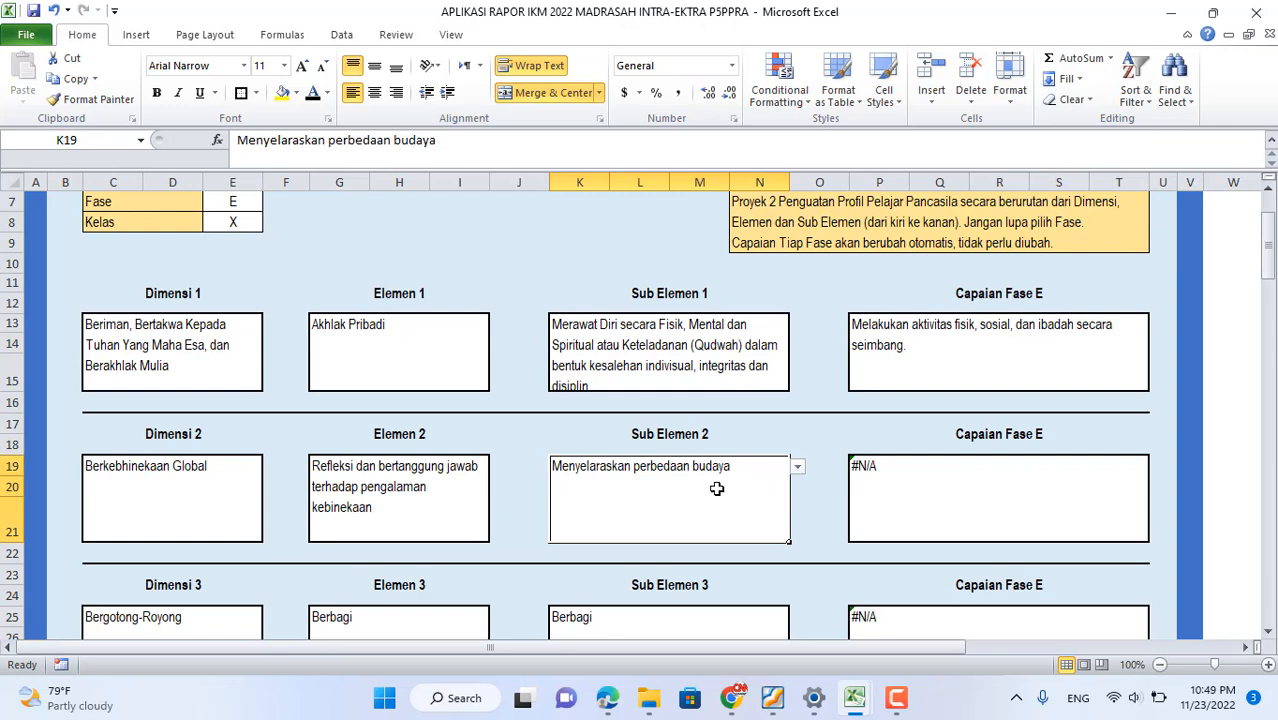
click(798, 467)
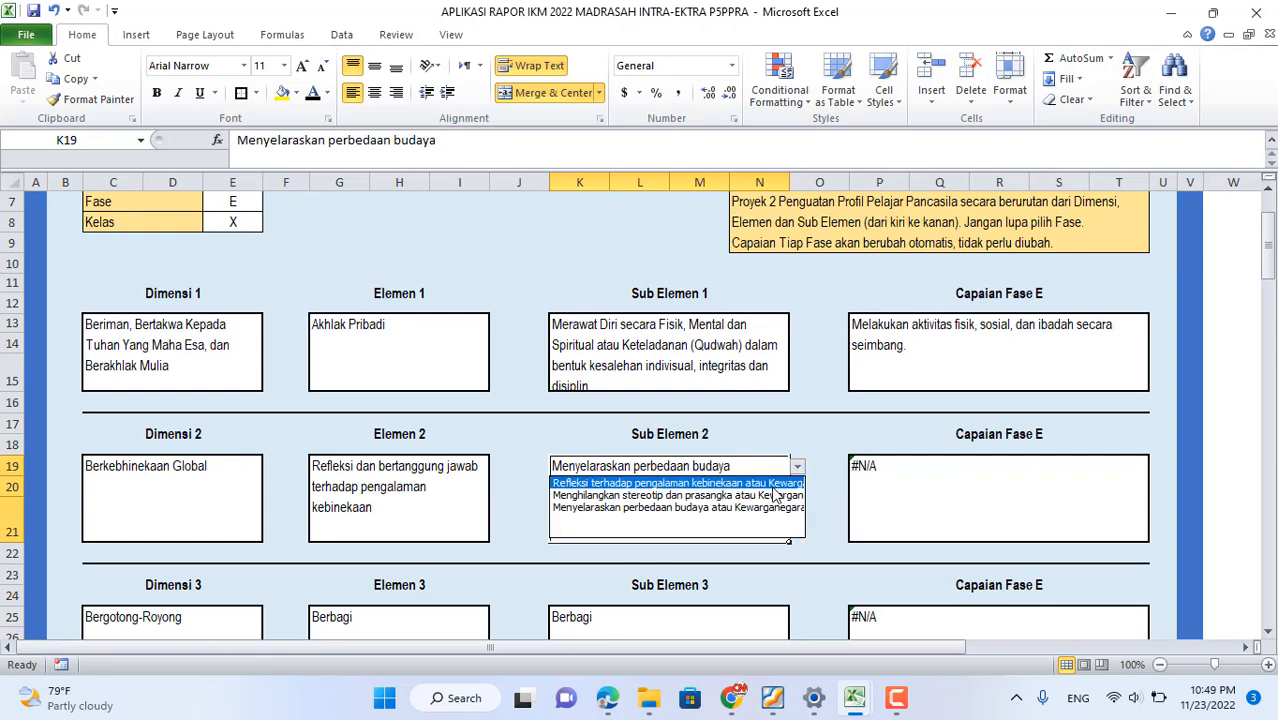
click(748, 510)
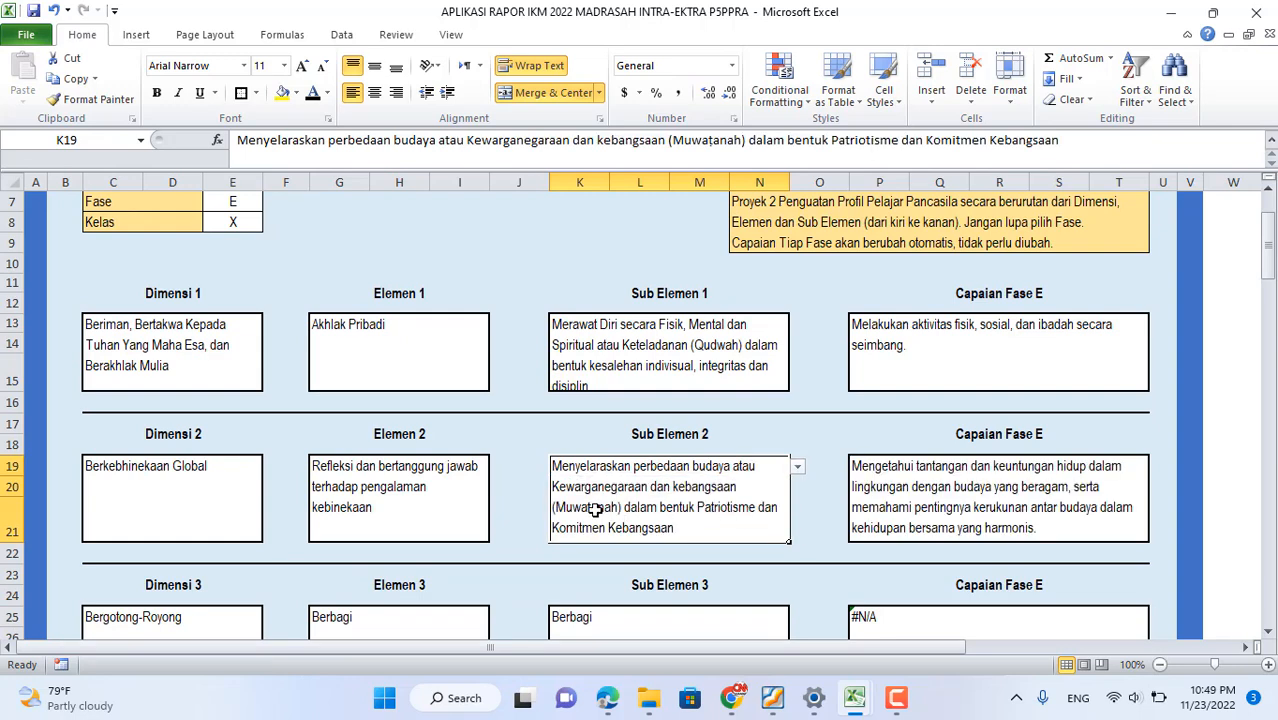
- Set Sub Elemen 3 of Proyek 2 to the option "Berbagi atau Toleransi (Tasāmuh) dalam bentuk Menghargai keberagaman"
scroll(756, 541, down, 2)
click(640, 515)
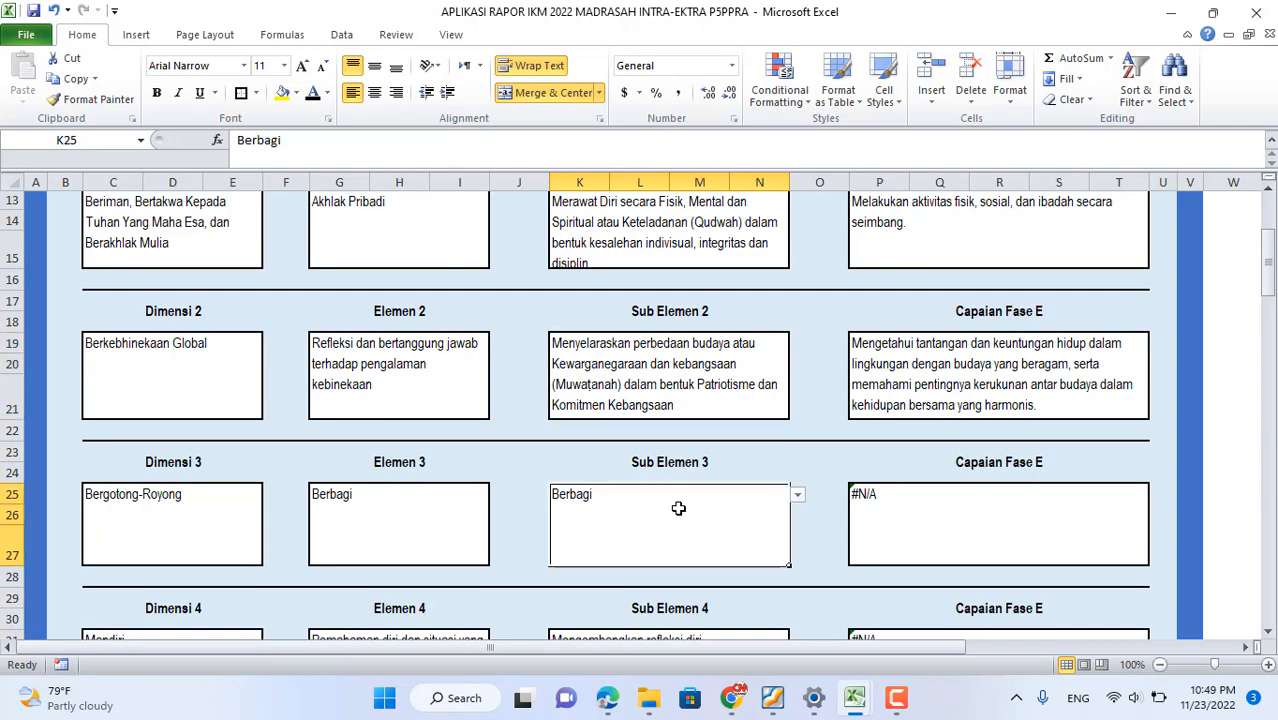
click(797, 495)
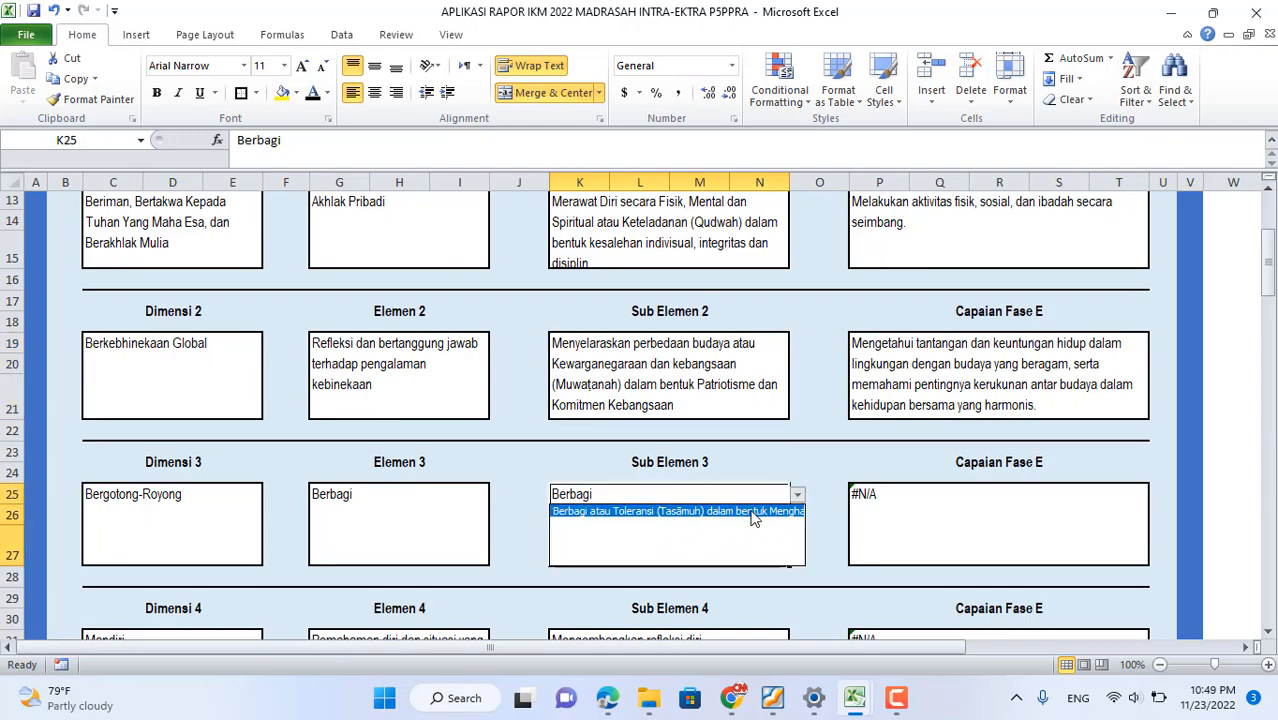
click(757, 513)
- Set Sub Elemen 4 of Proyek 2 to "Mengembangkan refleksi diri atau Keteladanan (Qudwah) dalam bentuk integritas"
scroll(760, 524, down, 3)
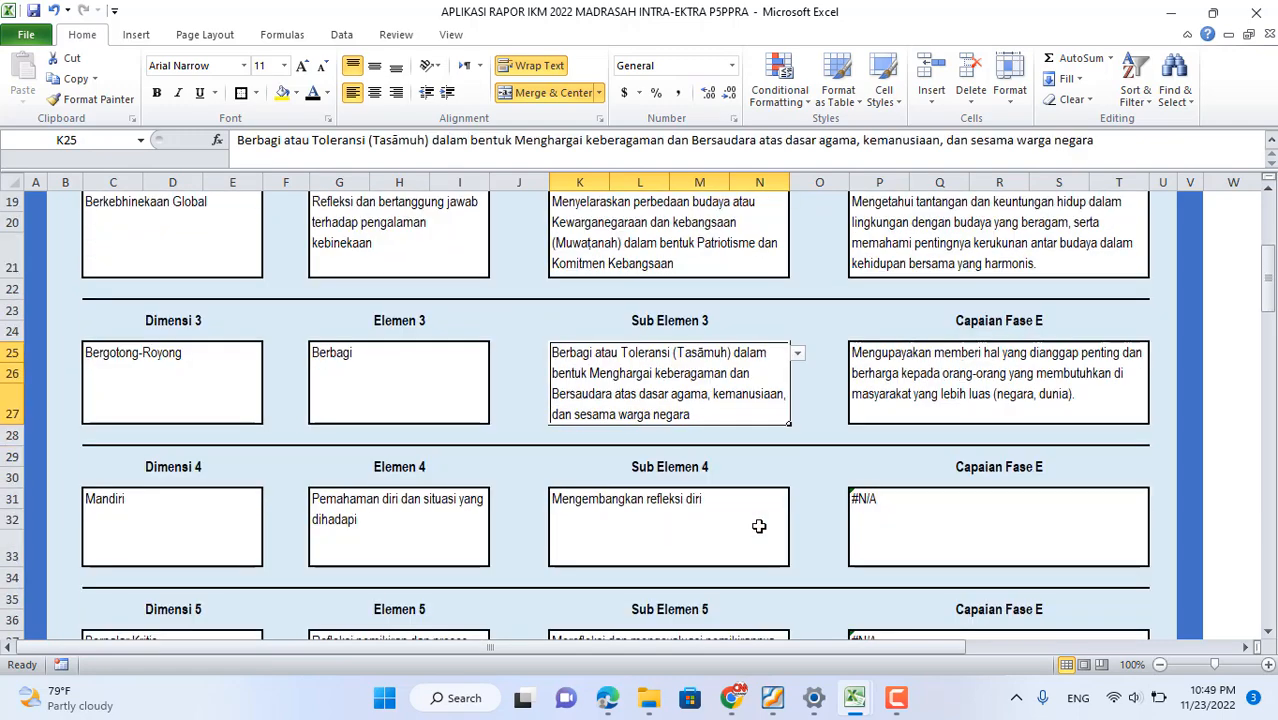
click(662, 434)
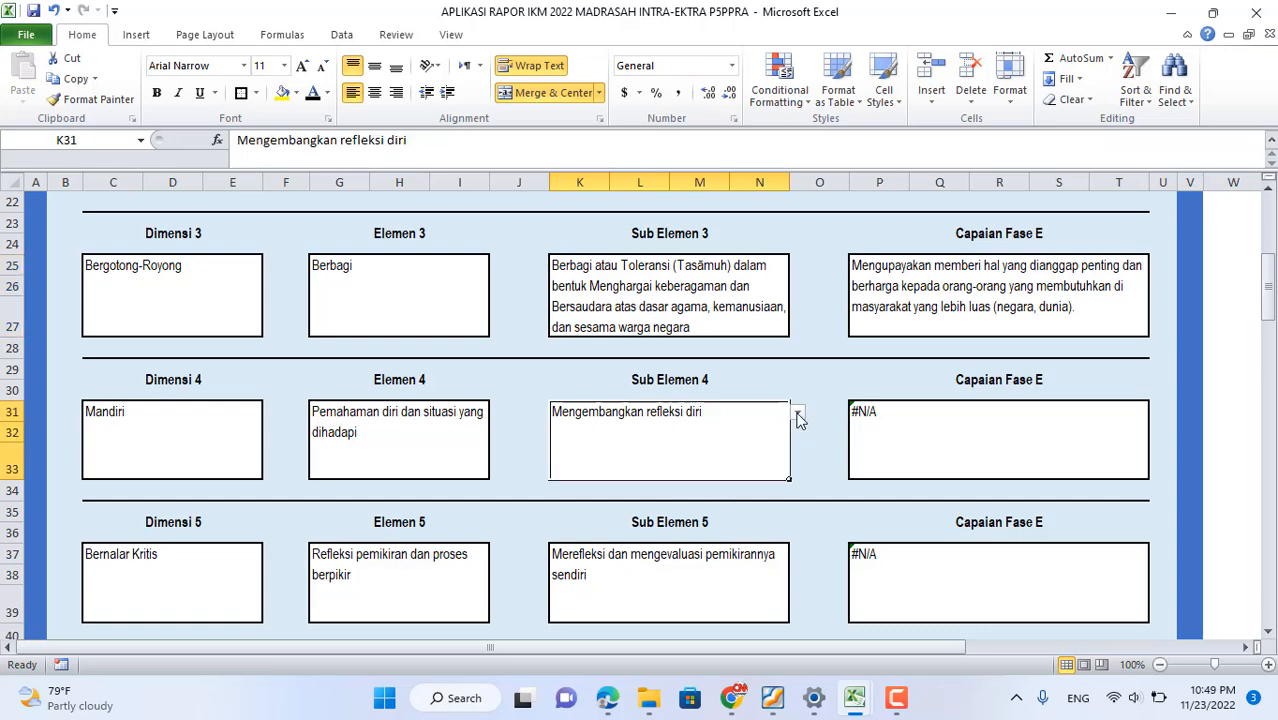
click(798, 413)
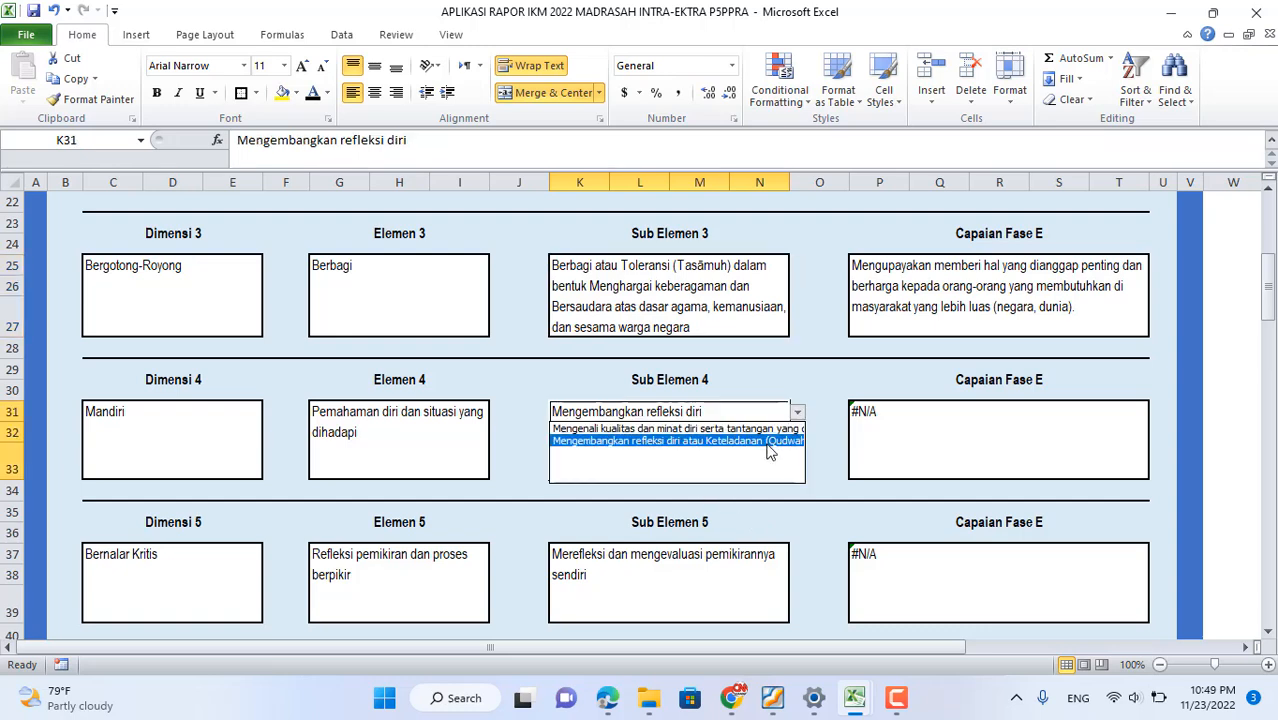
click(769, 441)
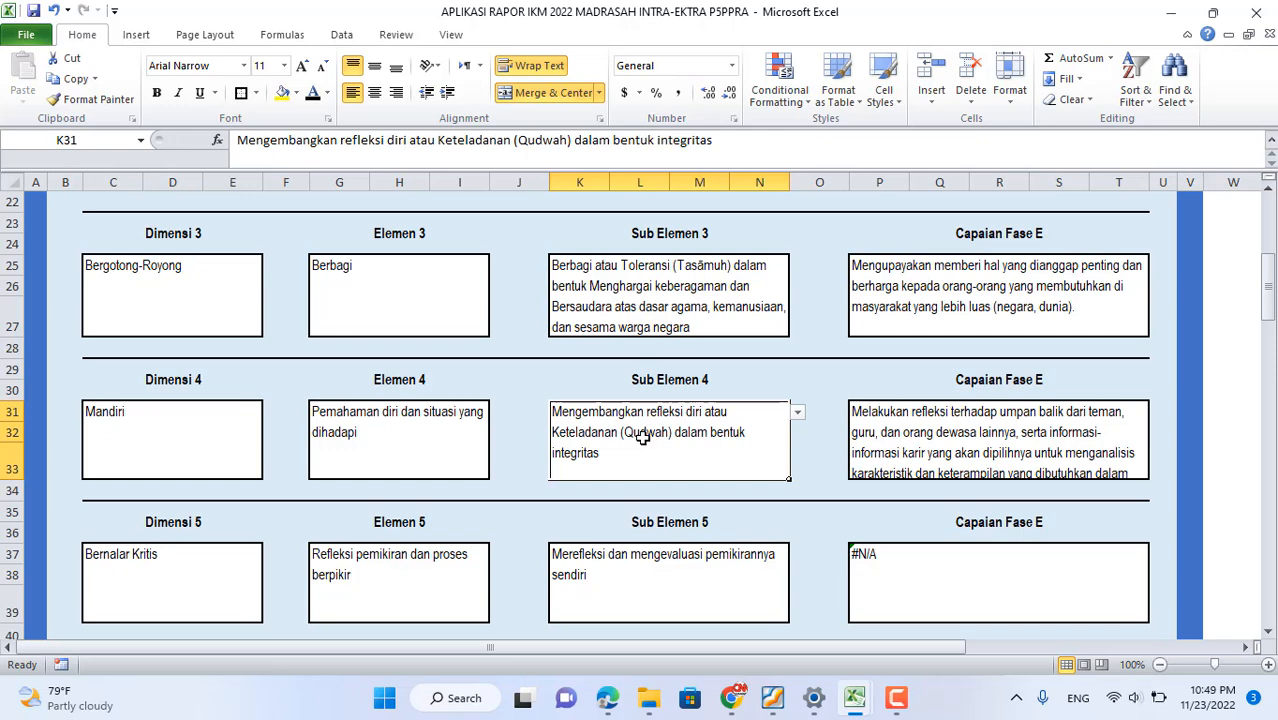
- Set Sub Elemen 5 of Proyek 2 to the option "Merefleksi dan mengevaluasi pemikirannya sendiri atau Dinamis dan inovatif"
scroll(642, 438, down, 1)
click(707, 494)
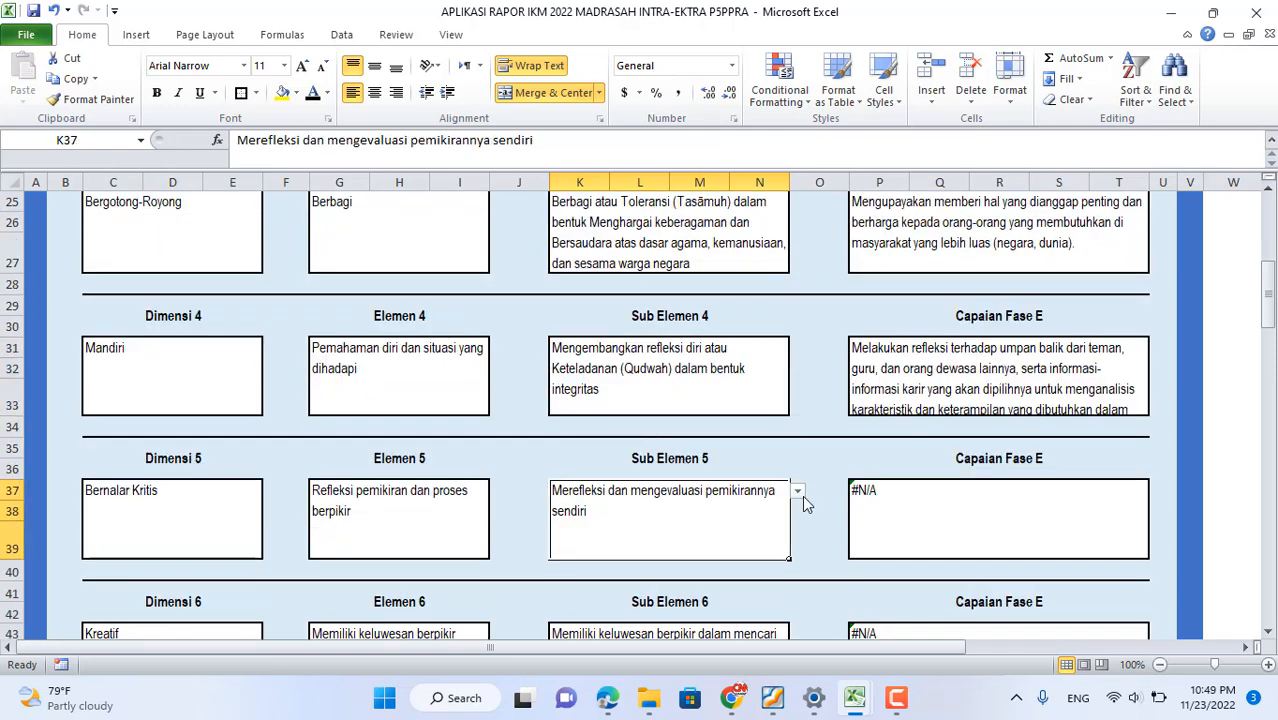
click(800, 494)
click(753, 520)
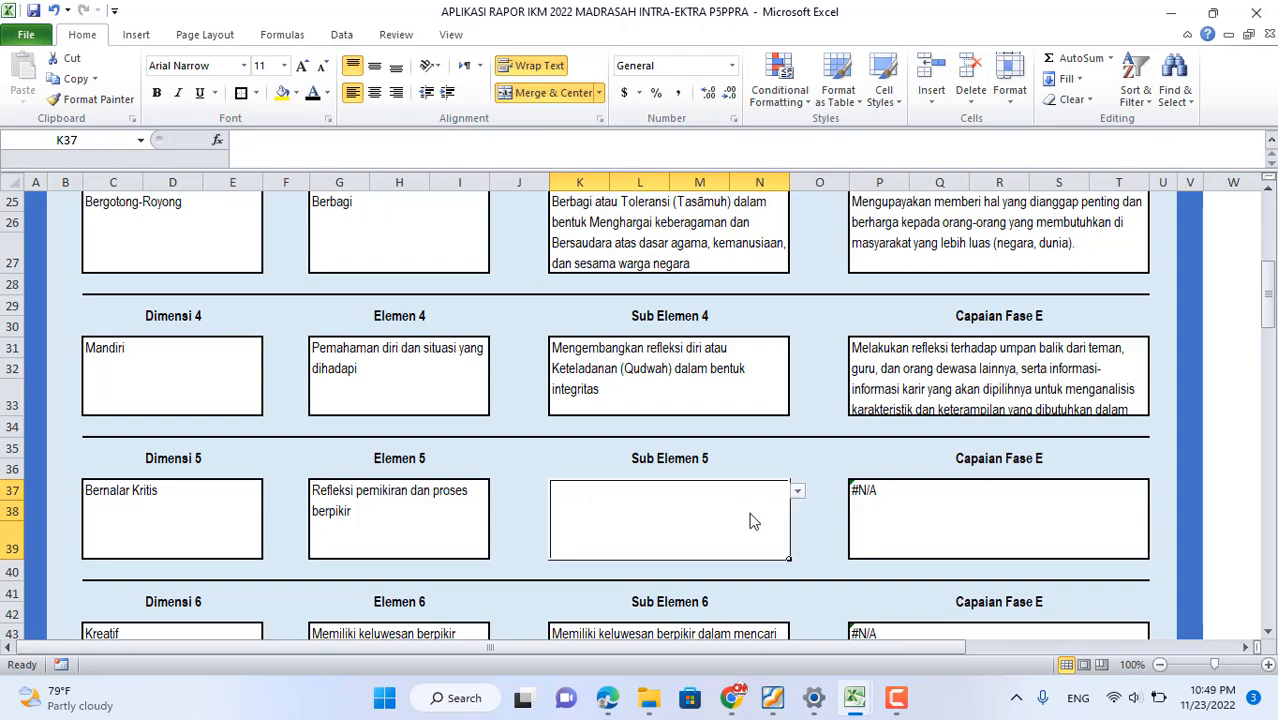
click(790, 492)
click(783, 506)
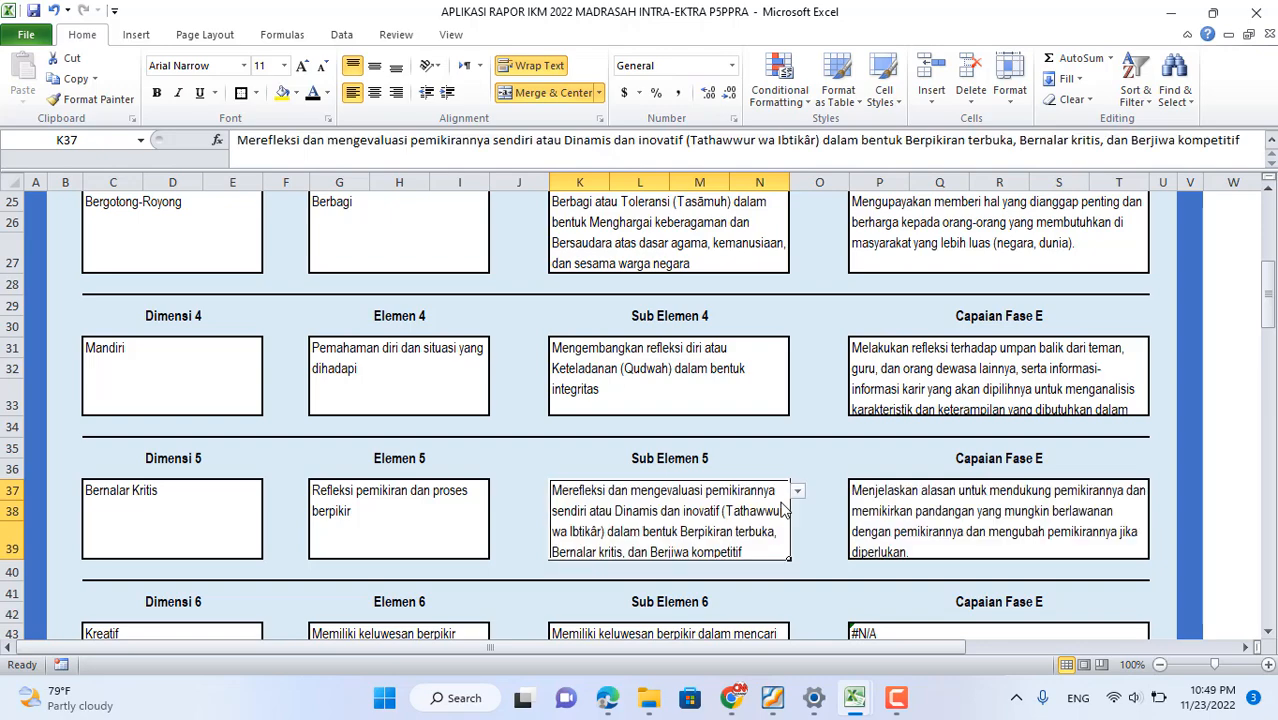
- Set Sub Elemen 6 of Proyek 2 to the option "Memiliki keluwesan berpikir dalam mencari alternatif solusi permasalahan atau Dinamis dan inovatif"
scroll(778, 512, down, 3)
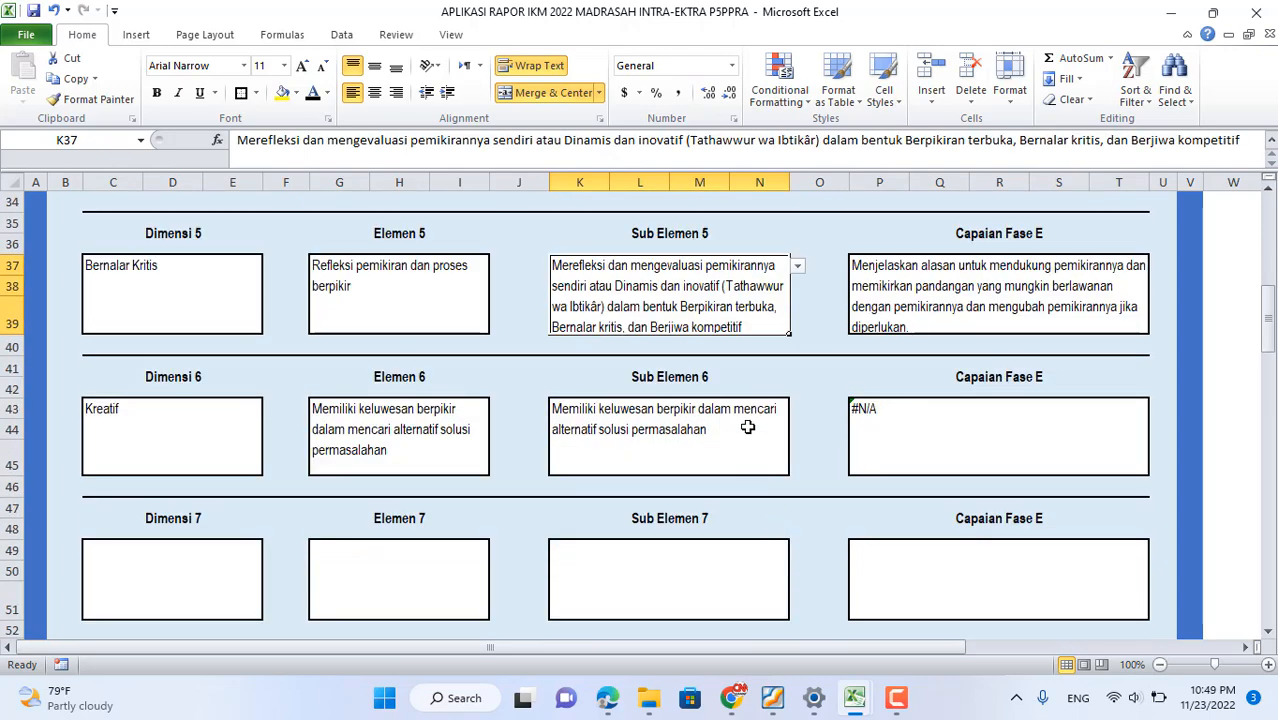
click(748, 420)
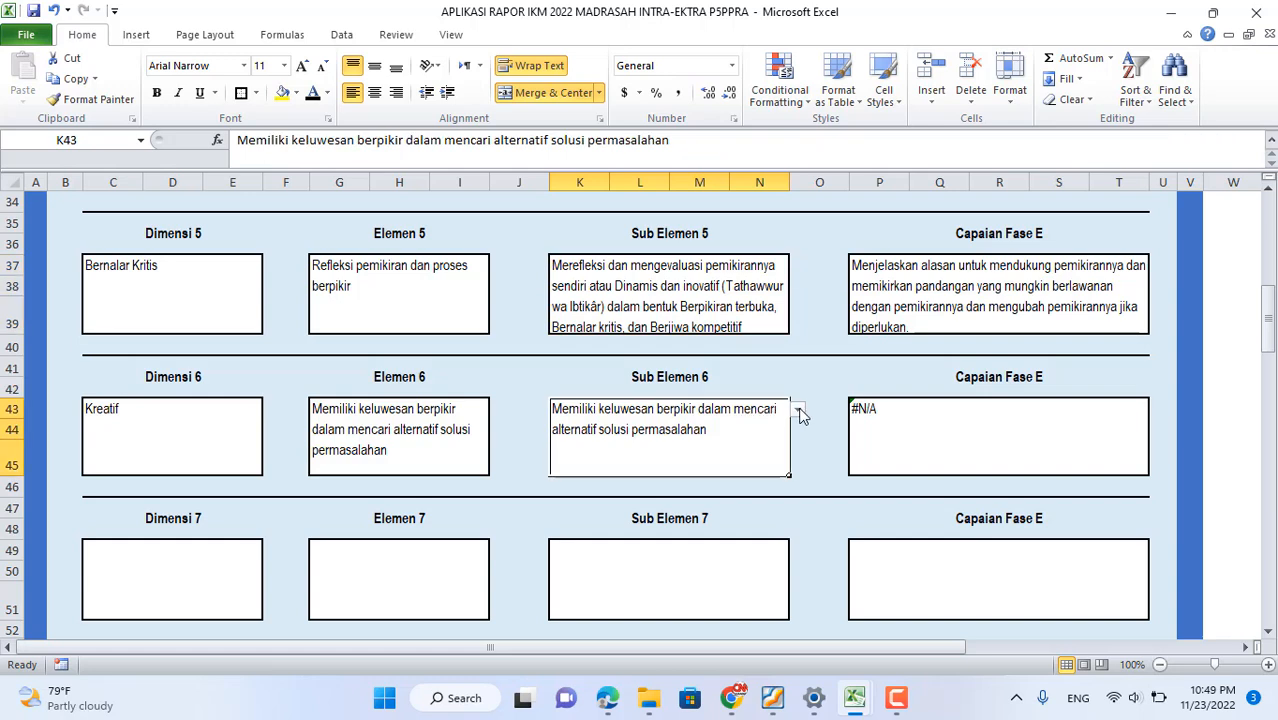
click(798, 410)
click(771, 437)
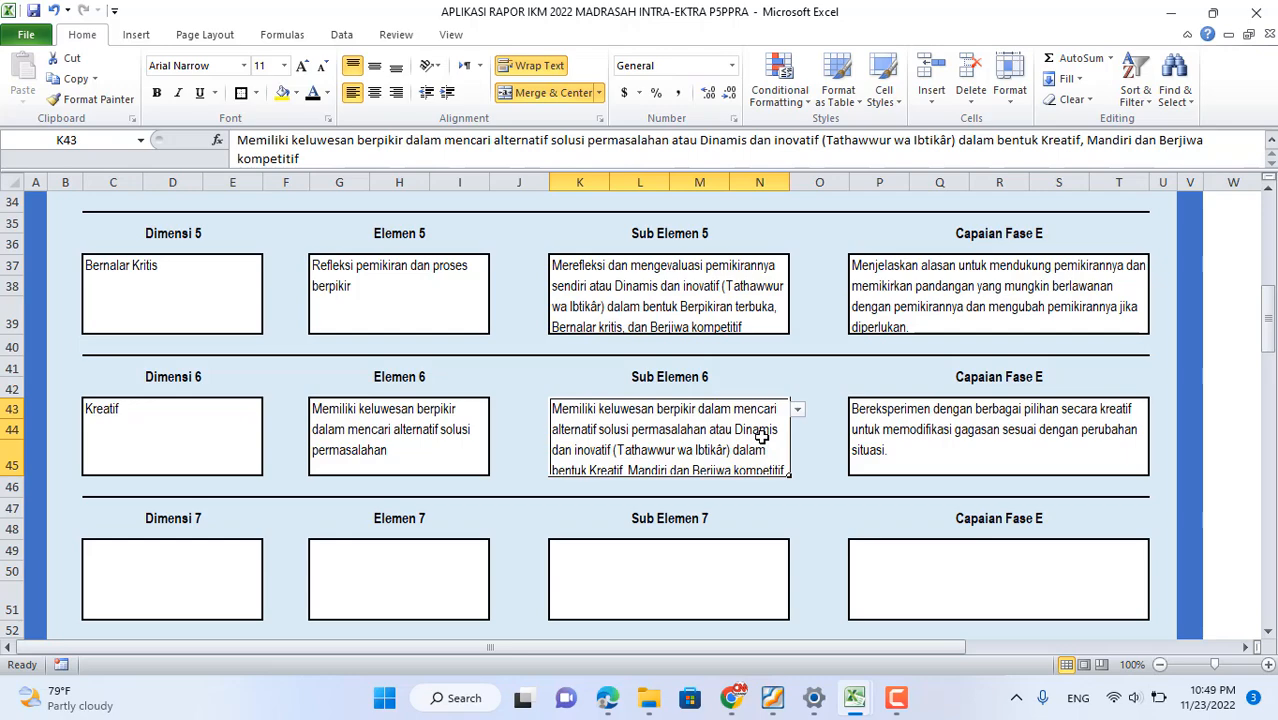
- Open the Proyek 2 assessment sheet and examine the V marks in the first student's row
scroll(770, 330, up, 11)
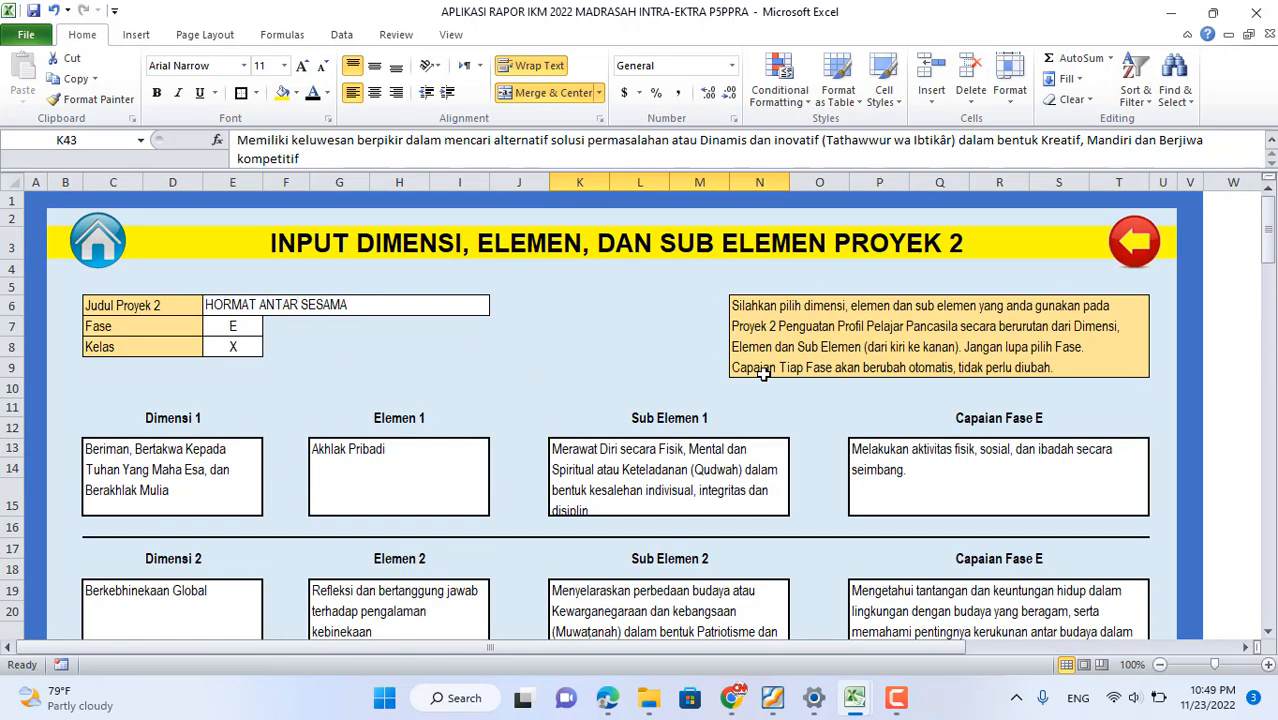
click(1145, 238)
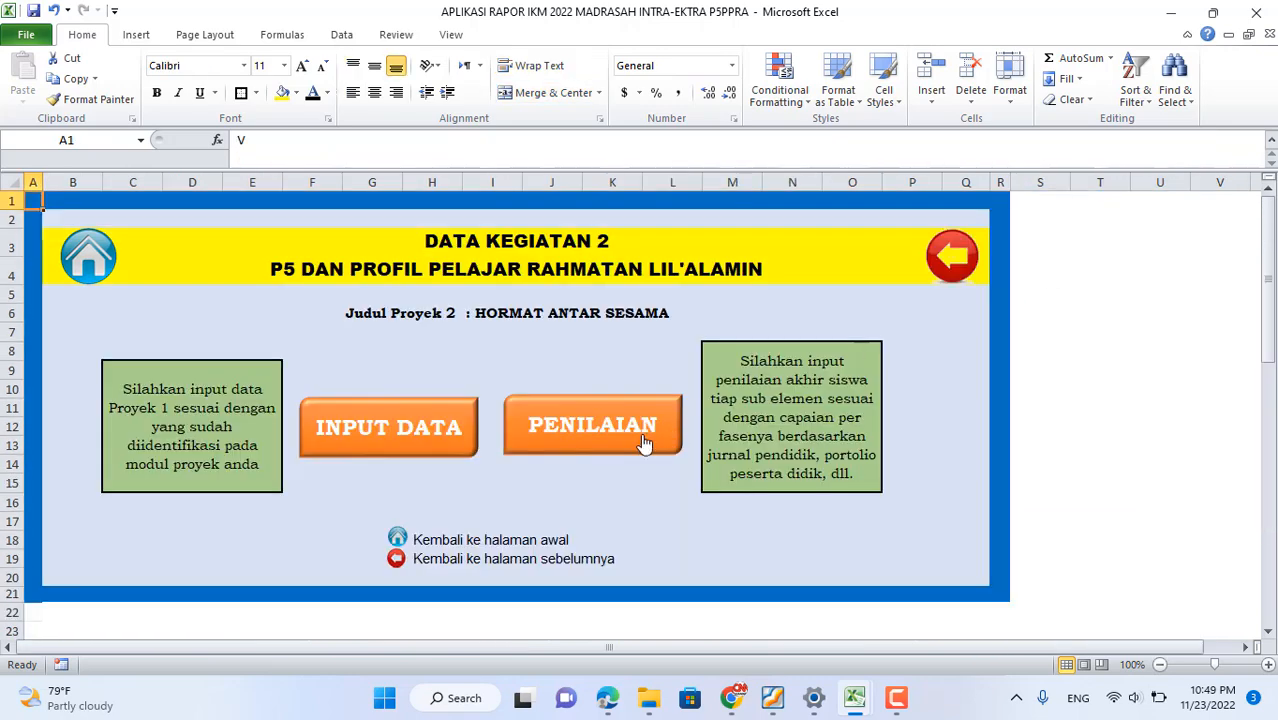
click(645, 443)
click(424, 516)
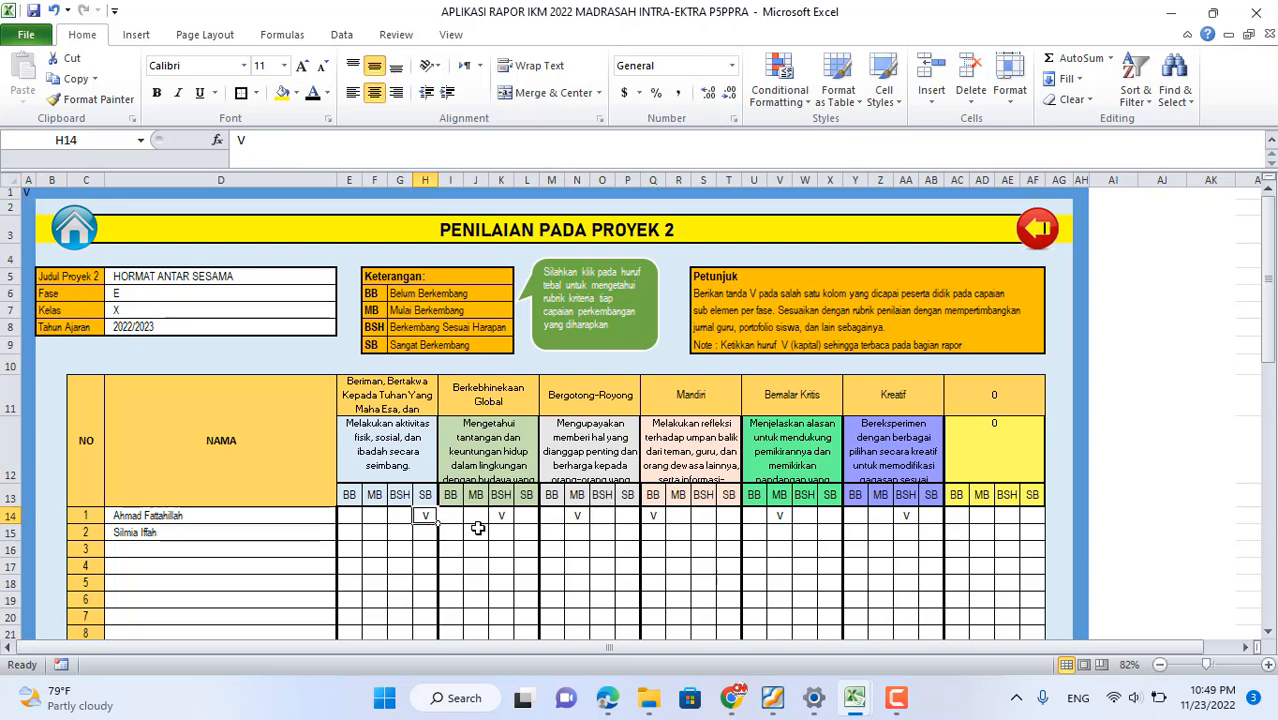
click(578, 516)
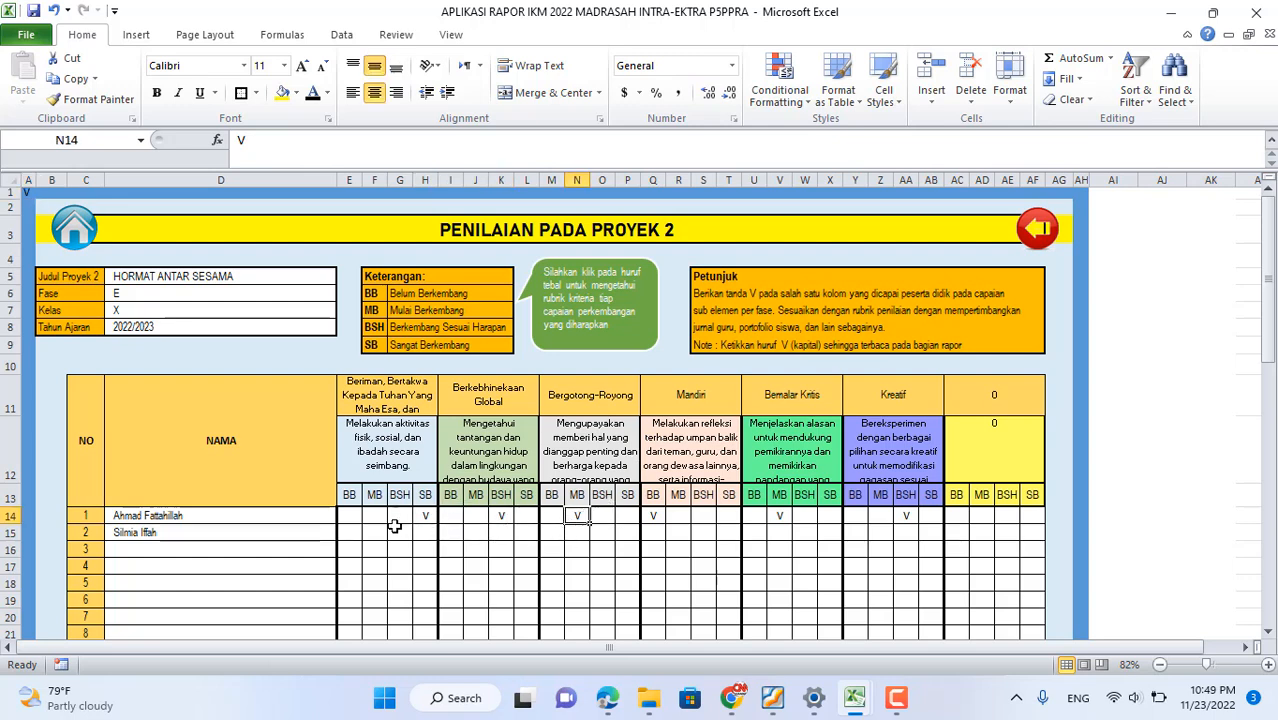
- Mark V for the second student under MB for Beriman and Berkebhinekaan Global, and under SB for Bergotong-Royong
click(374, 533)
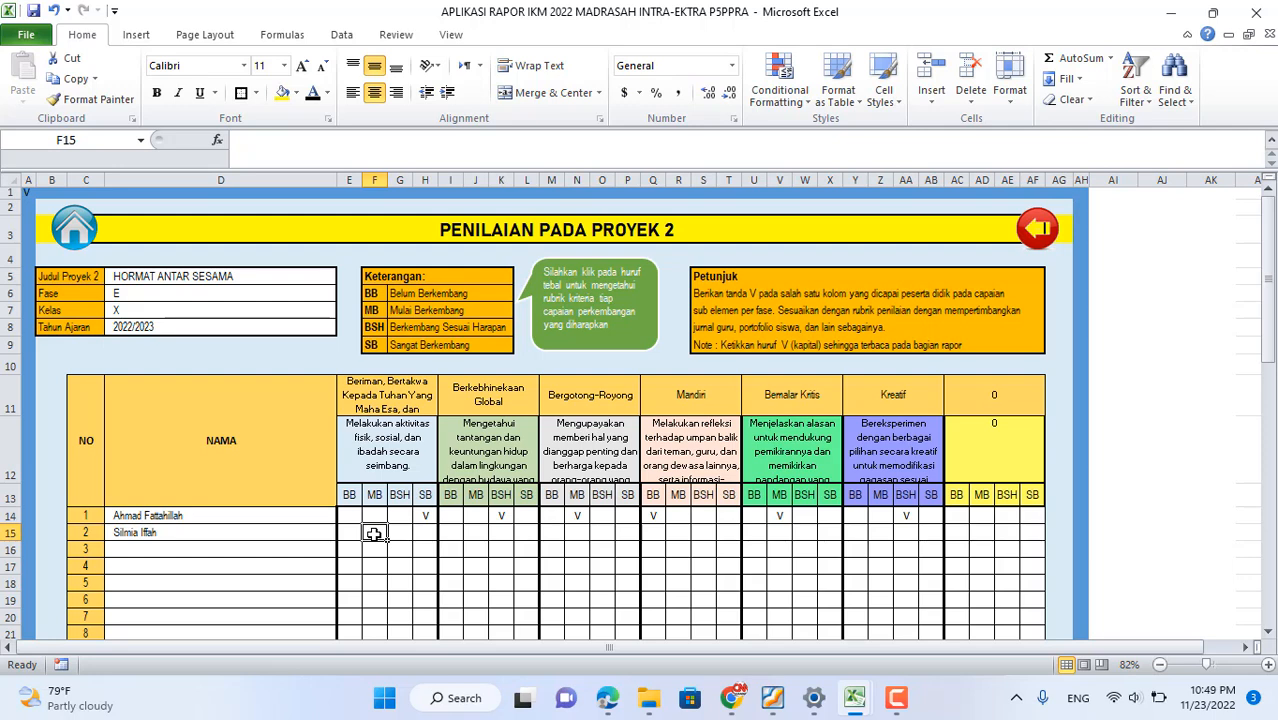
text(v)
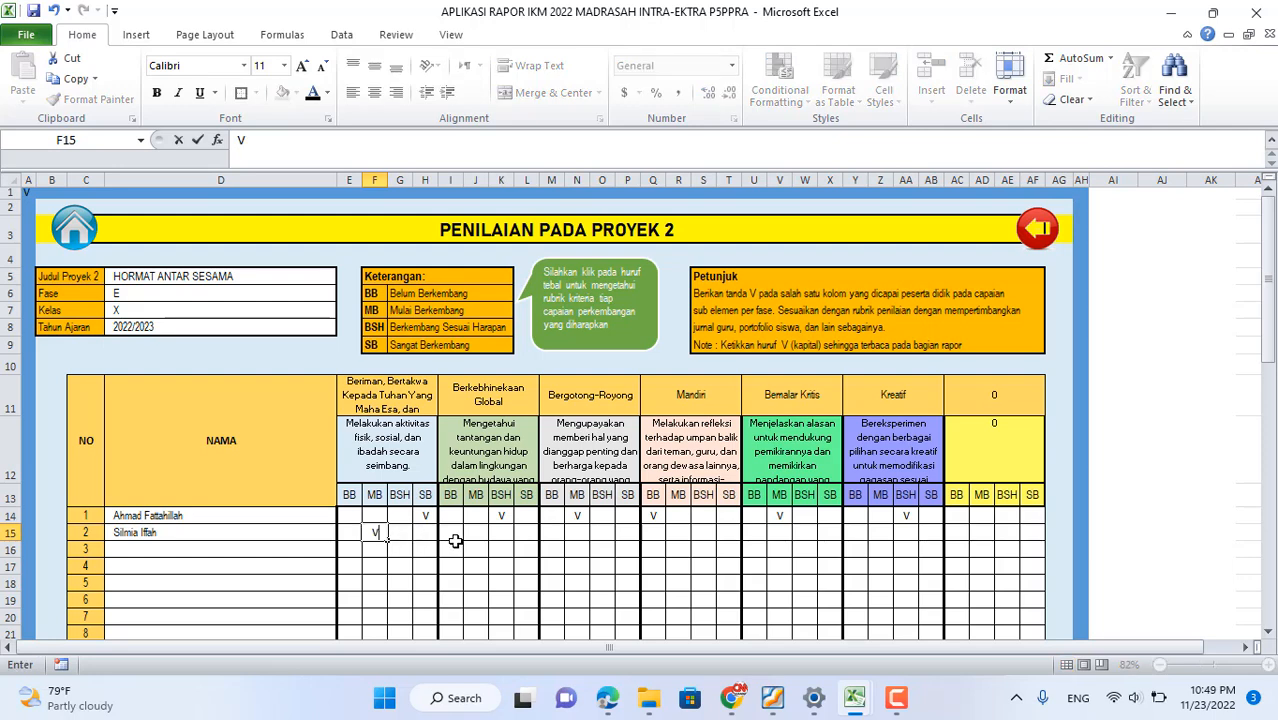
click(476, 533)
text(V)
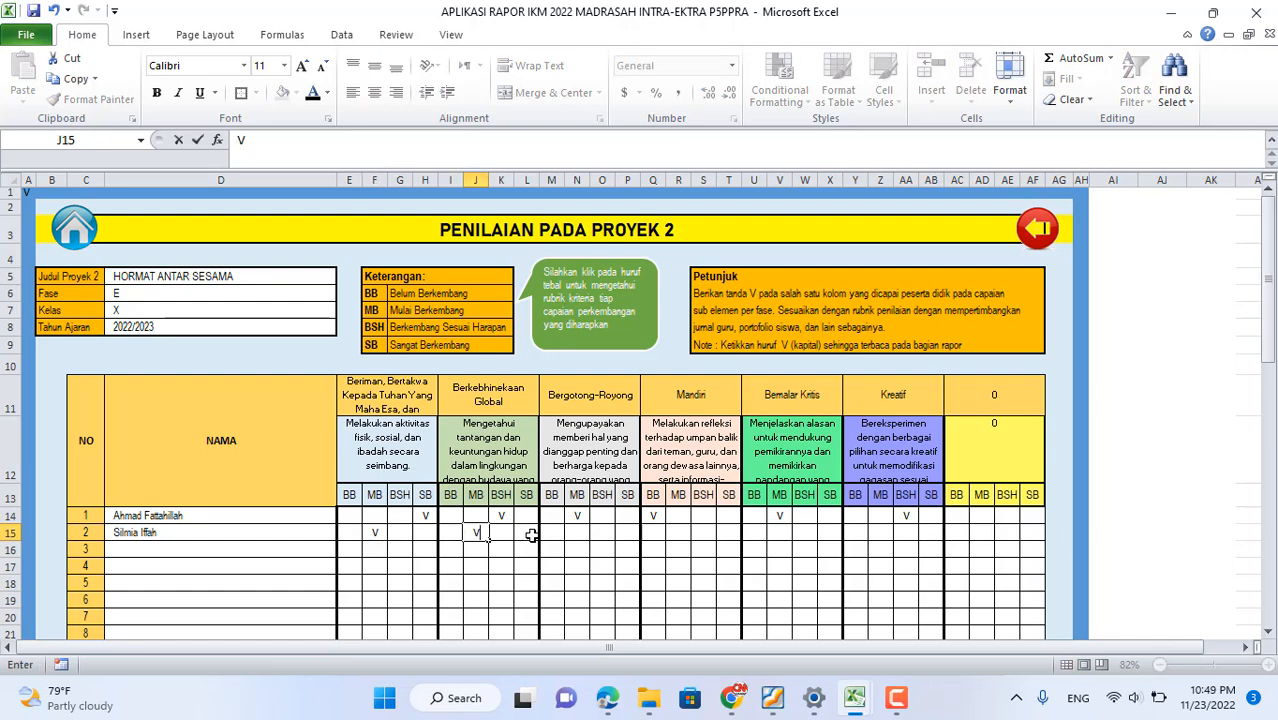
click(627, 532)
text(V)
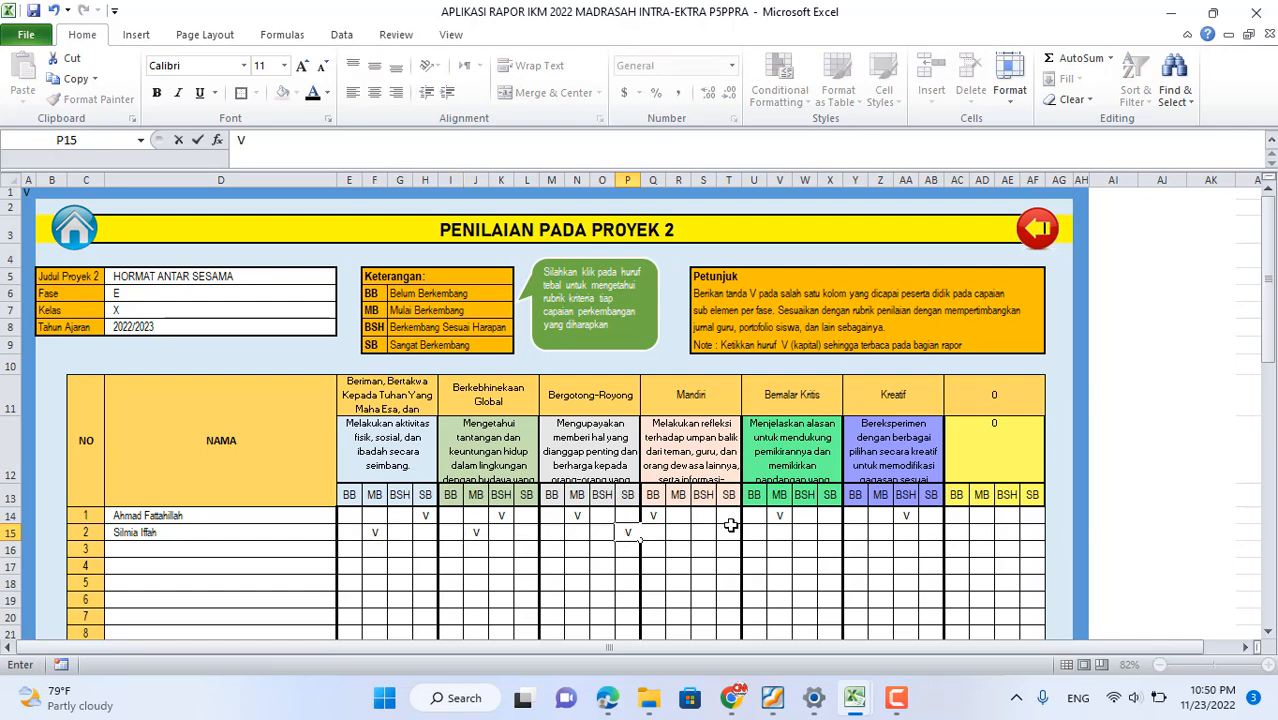
- Mark V under SB for the second student in the Mandiri, Bernalar Kritis and Kreatif dimensions
click(733, 531)
text(V)
click(829, 532)
text(V)
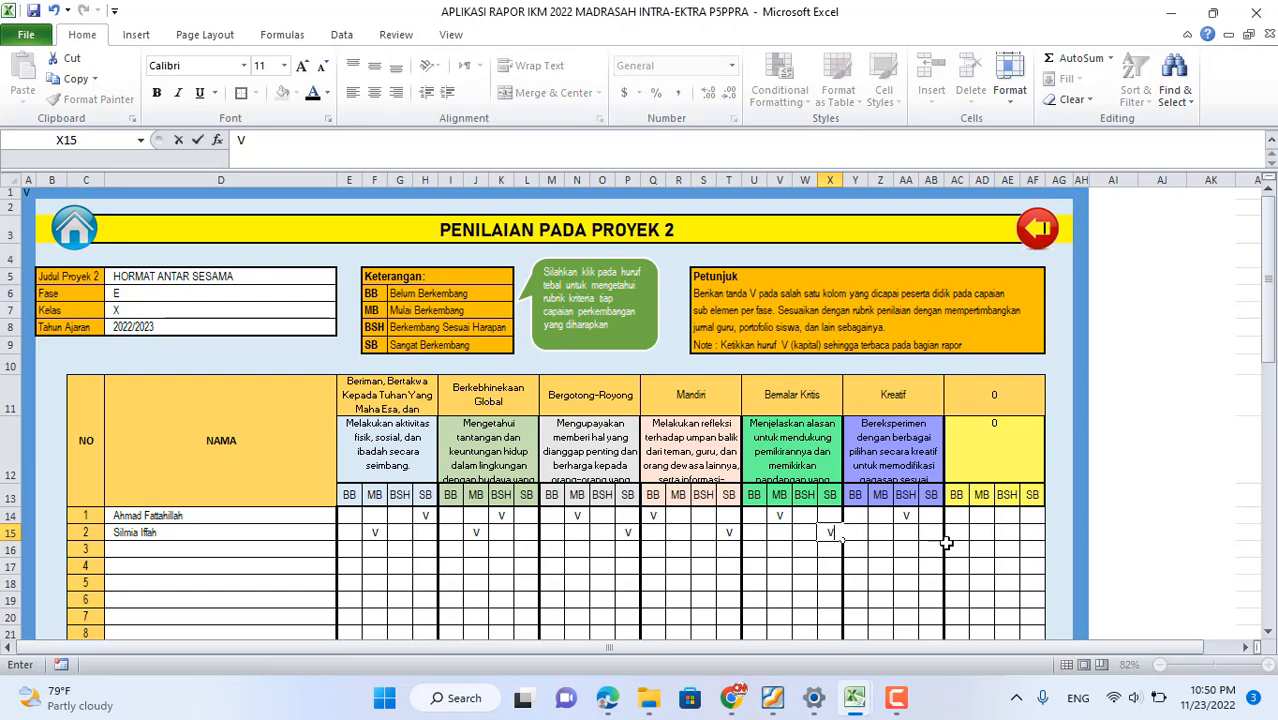
click(933, 533)
text(V)
key(Return)
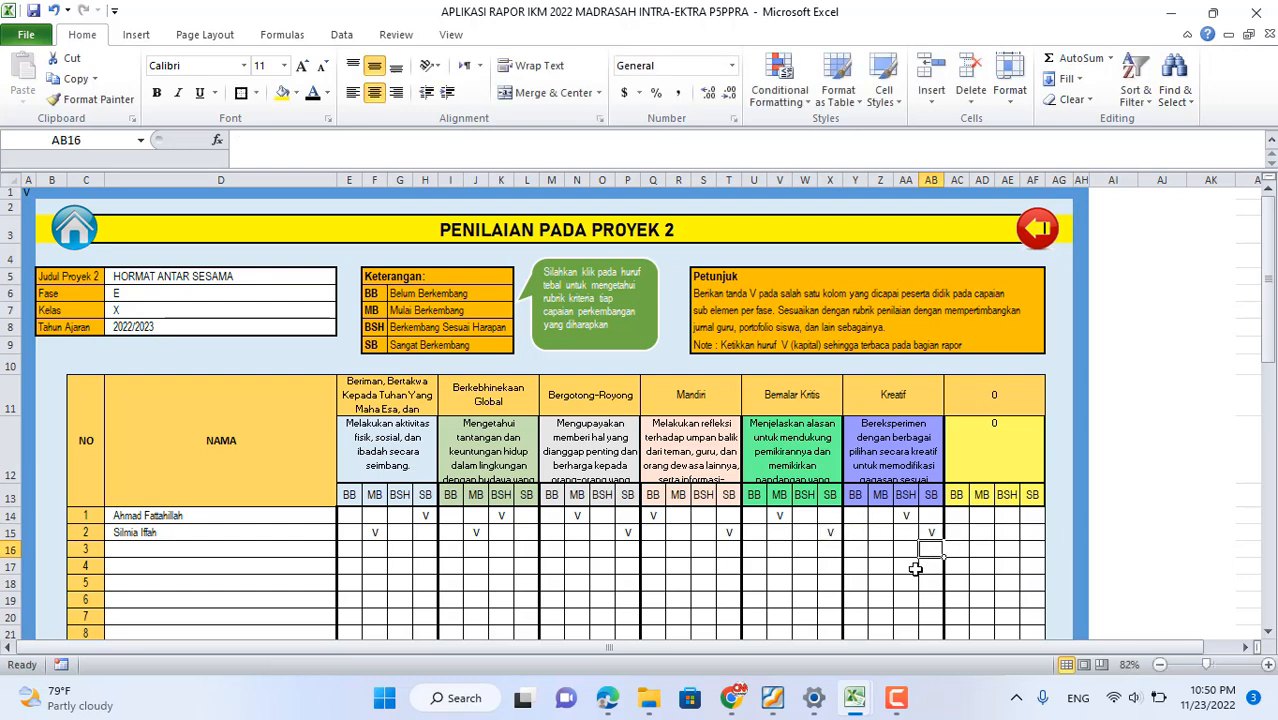
- Leave the Proyek 2 assessment, return to the main project page and open the Catatan Proses sheet
click(1045, 229)
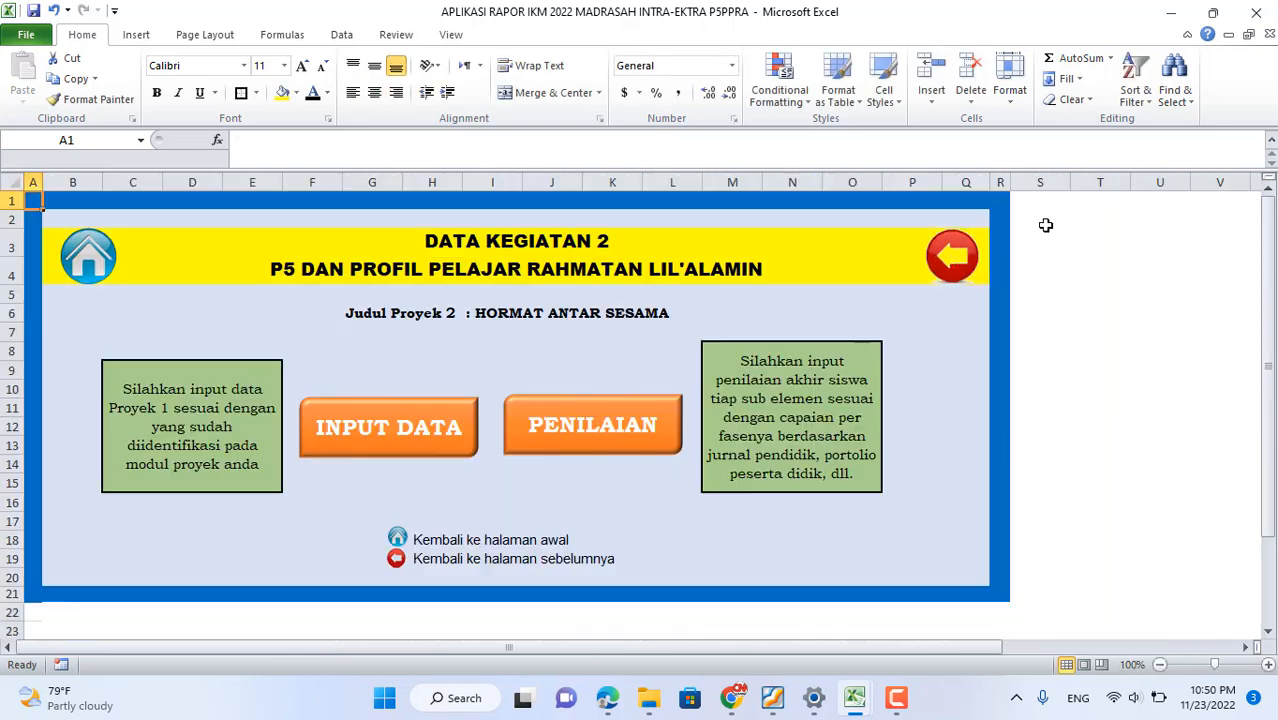
click(955, 262)
click(432, 522)
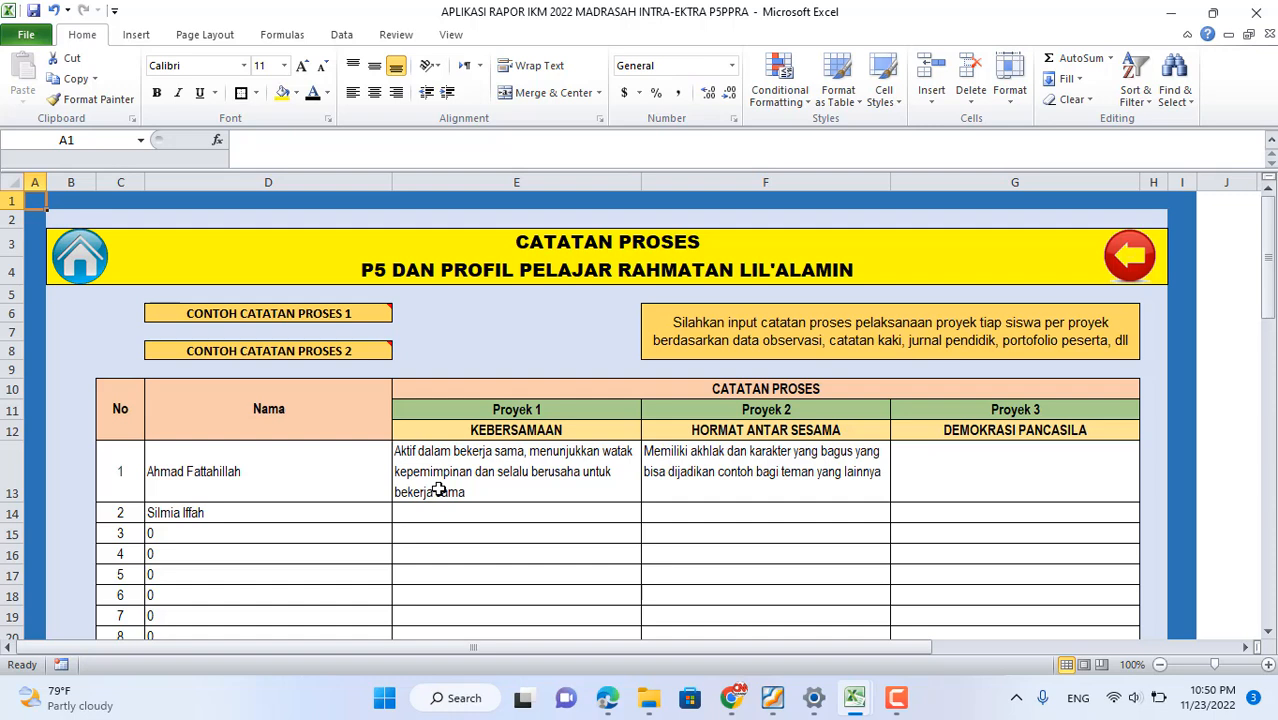
- Copy the first student's Proyek 1 and Proyek 2 process notes into the second student's row
drag(438, 490, 693, 491)
key(ctrl+c)
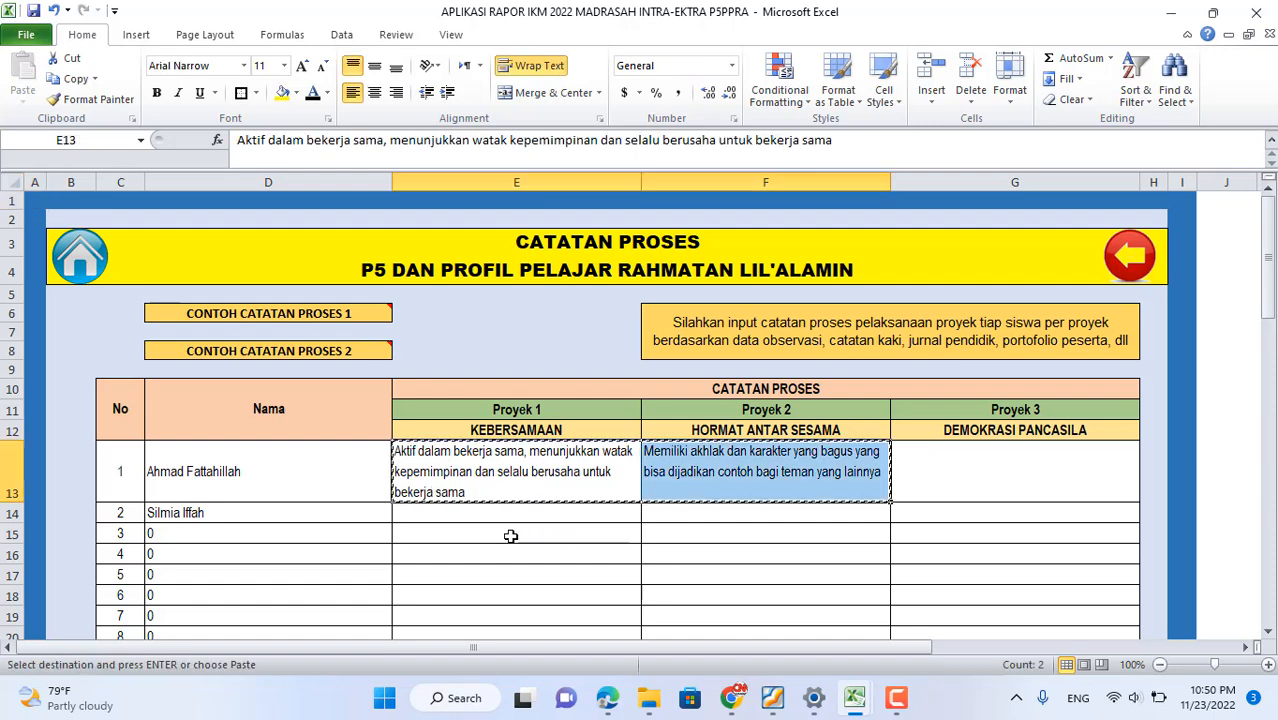
click(482, 514)
key(ctrl+v)
click(540, 553)
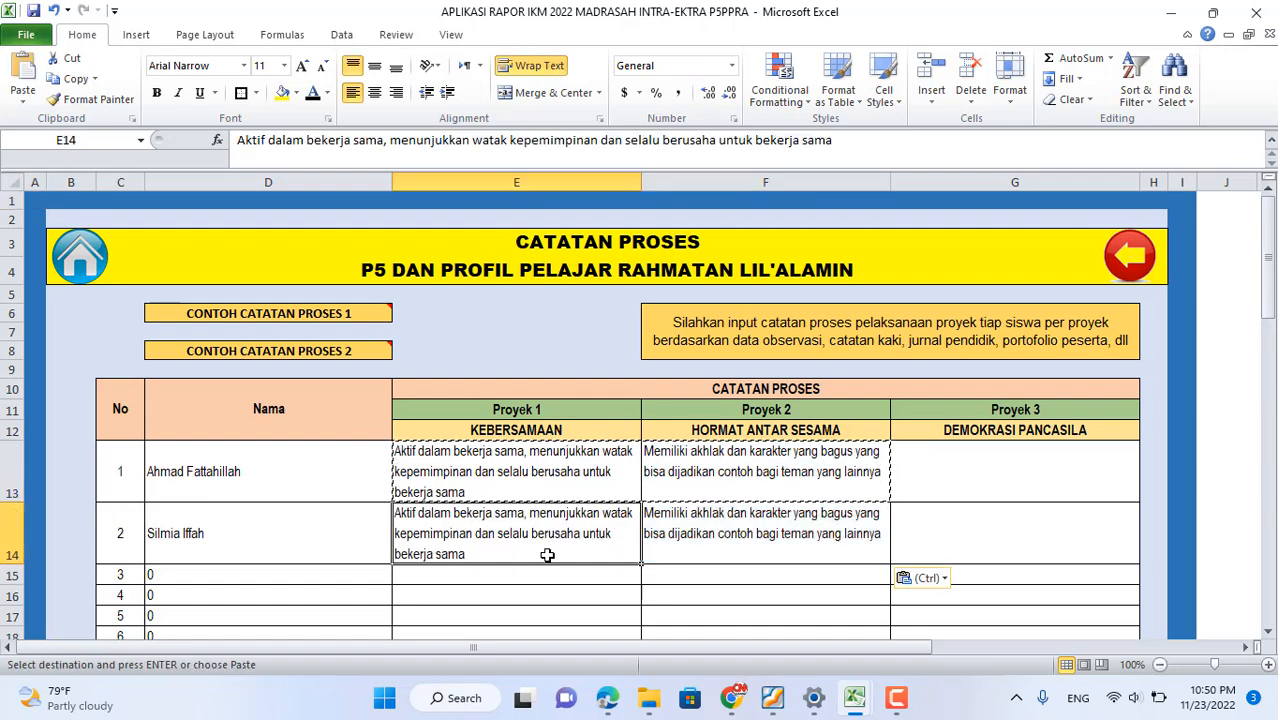
key(Escape)
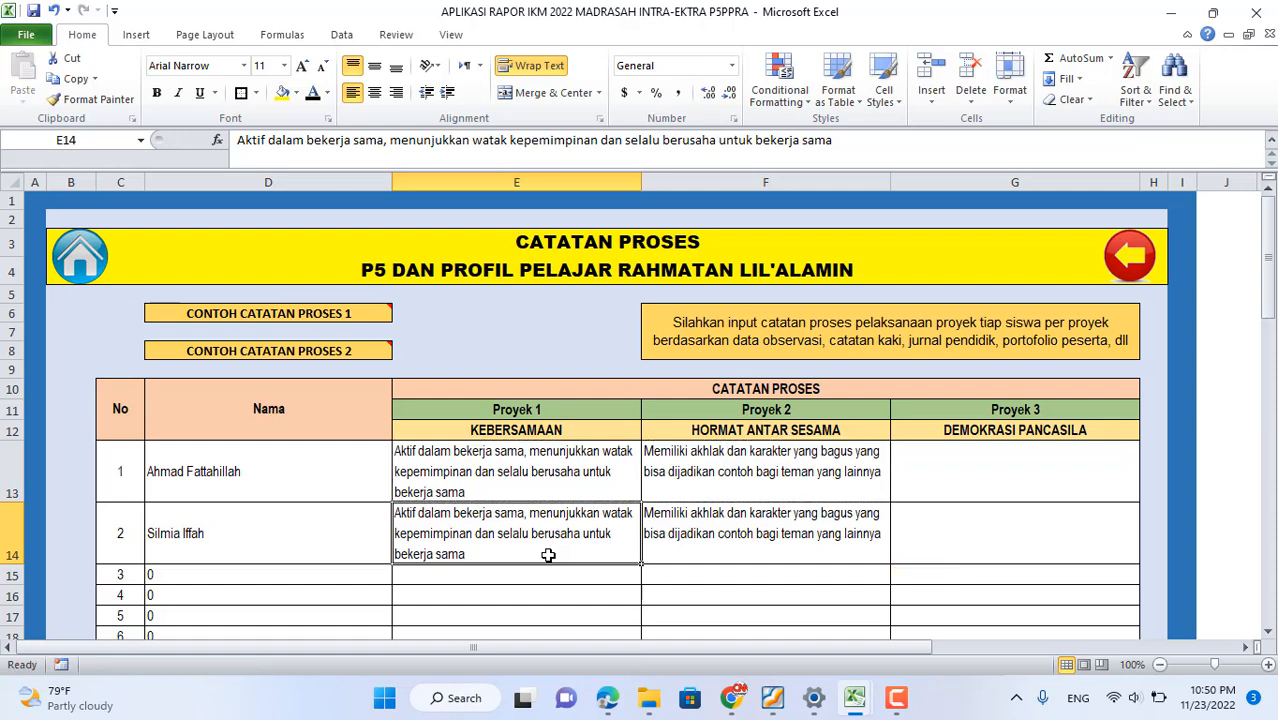
- Open the Rapor Proyek sheet, view the report of student number 2 and switch back to student number 1
click(1133, 264)
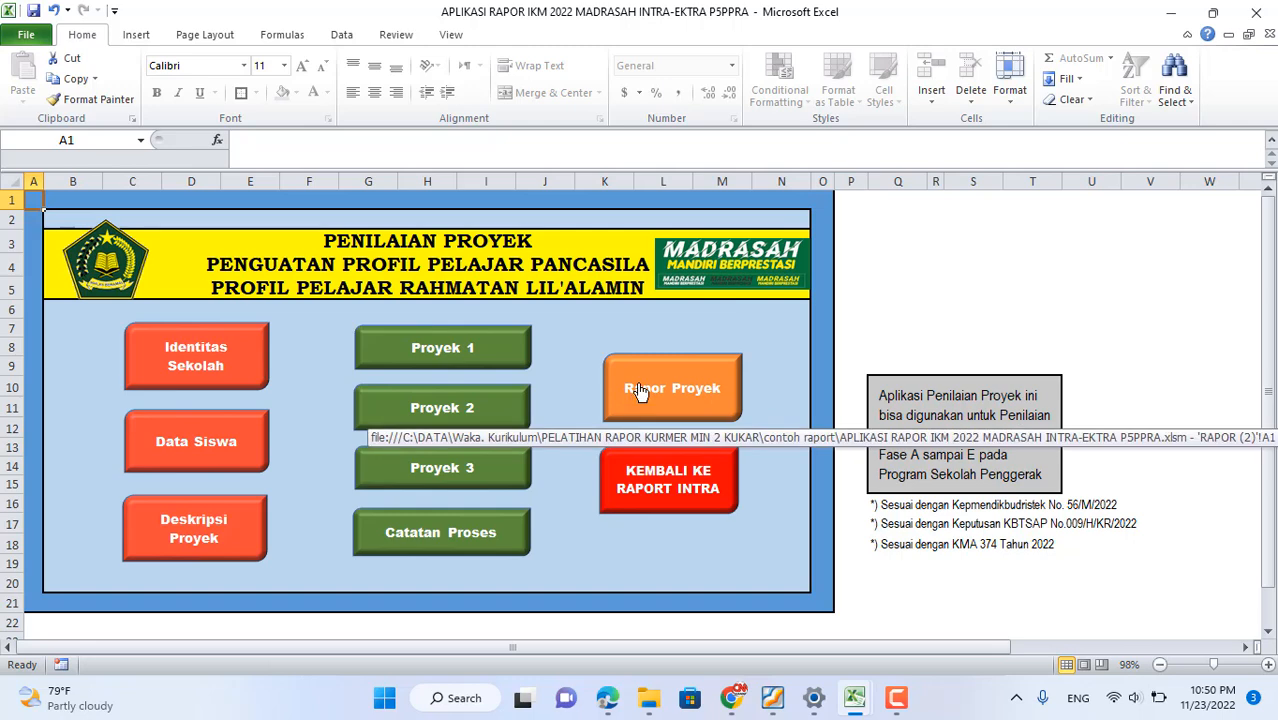
click(675, 385)
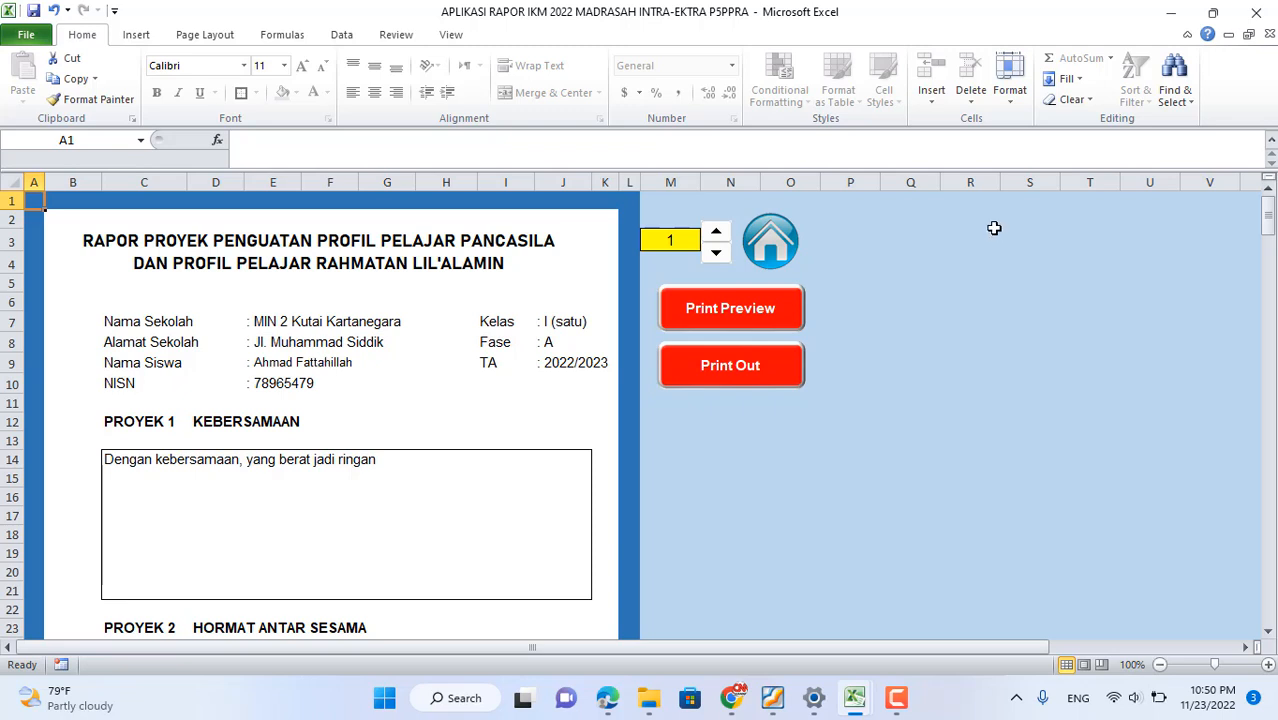
click(715, 233)
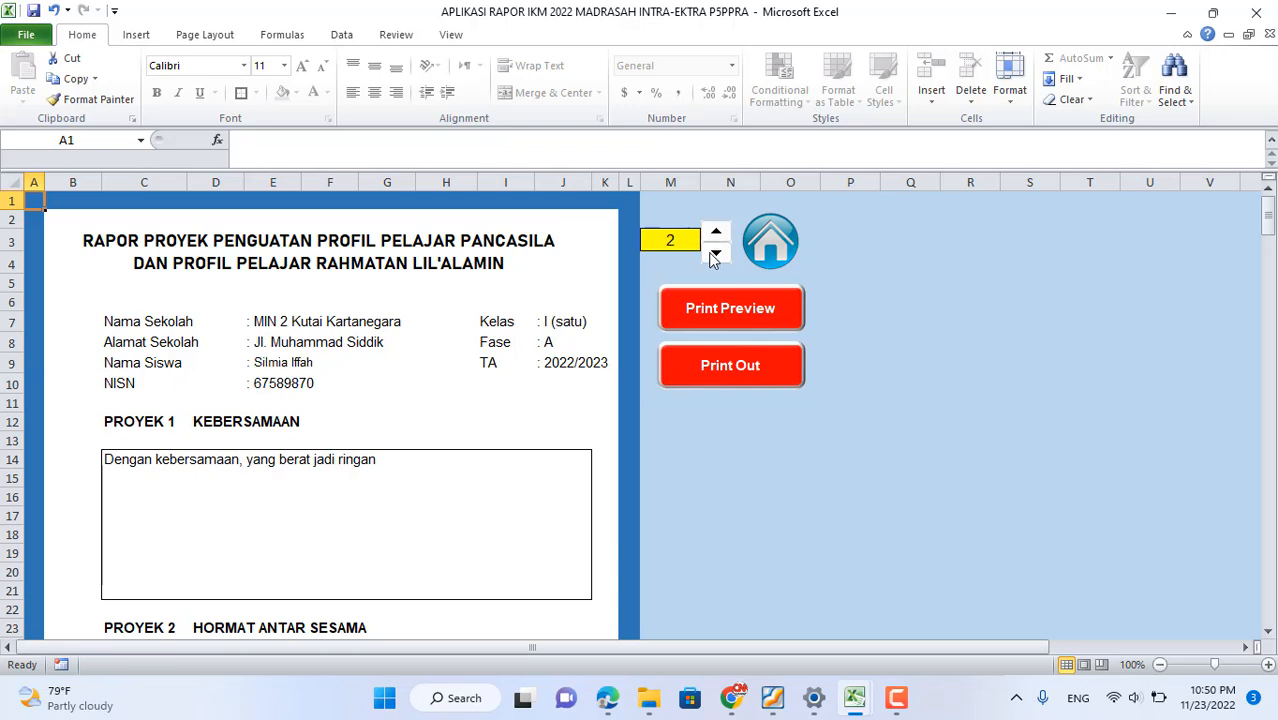
click(712, 253)
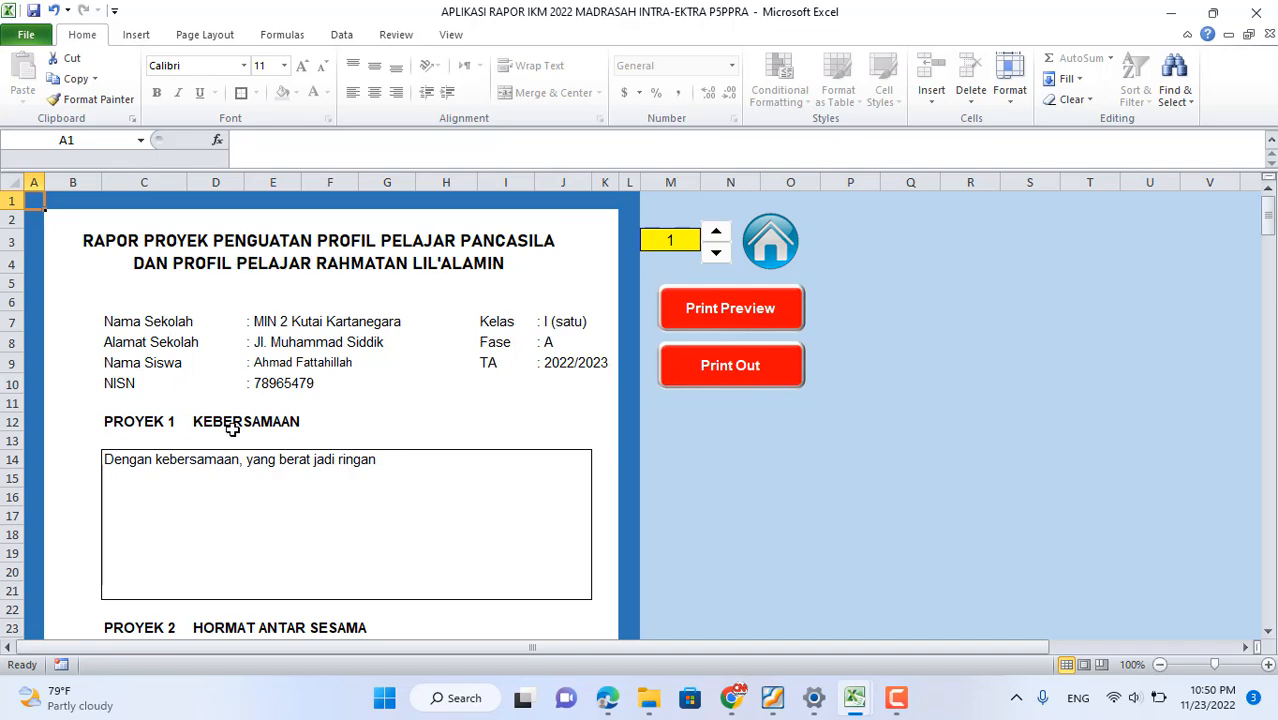
- Examine the description boxes of Proyek 1, Proyek 2 and Proyek 3 in the first student's project report
click(250, 467)
scroll(283, 487, down, 1)
scroll(283, 487, down, 1)
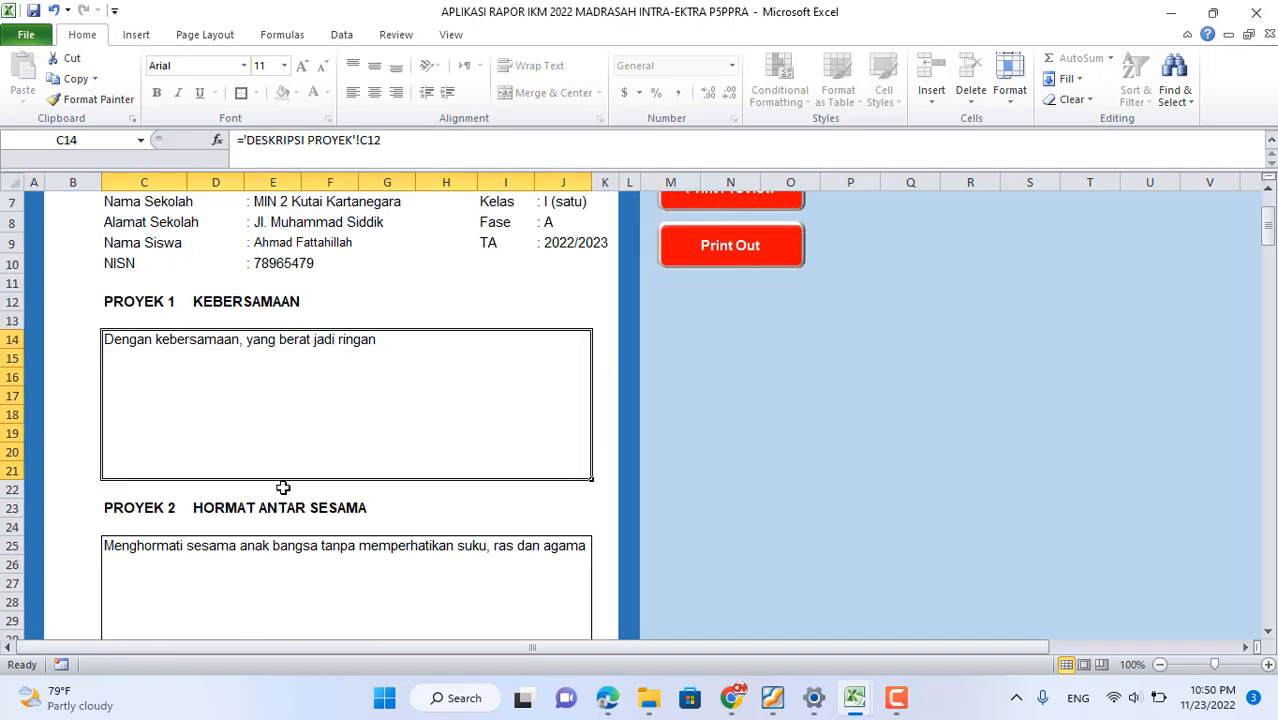
scroll(351, 470, down, 2)
click(334, 462)
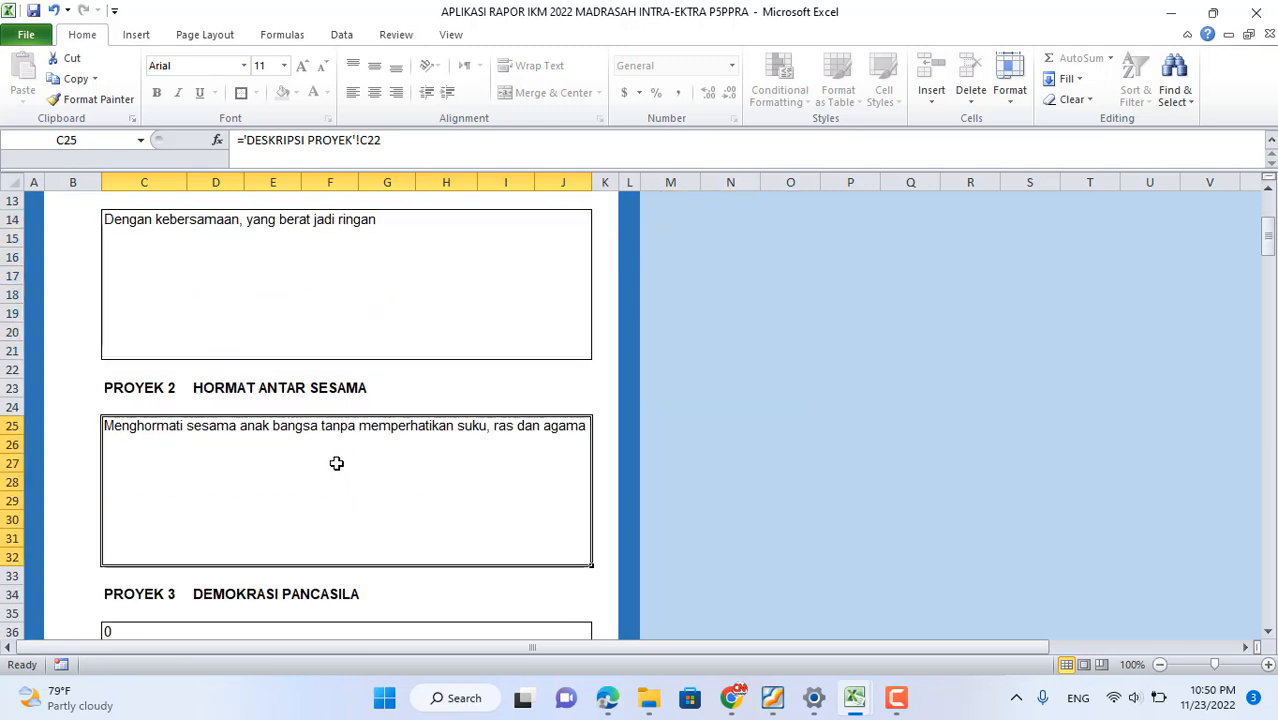
scroll(341, 476, down, 2)
click(219, 555)
scroll(219, 555, down, 3)
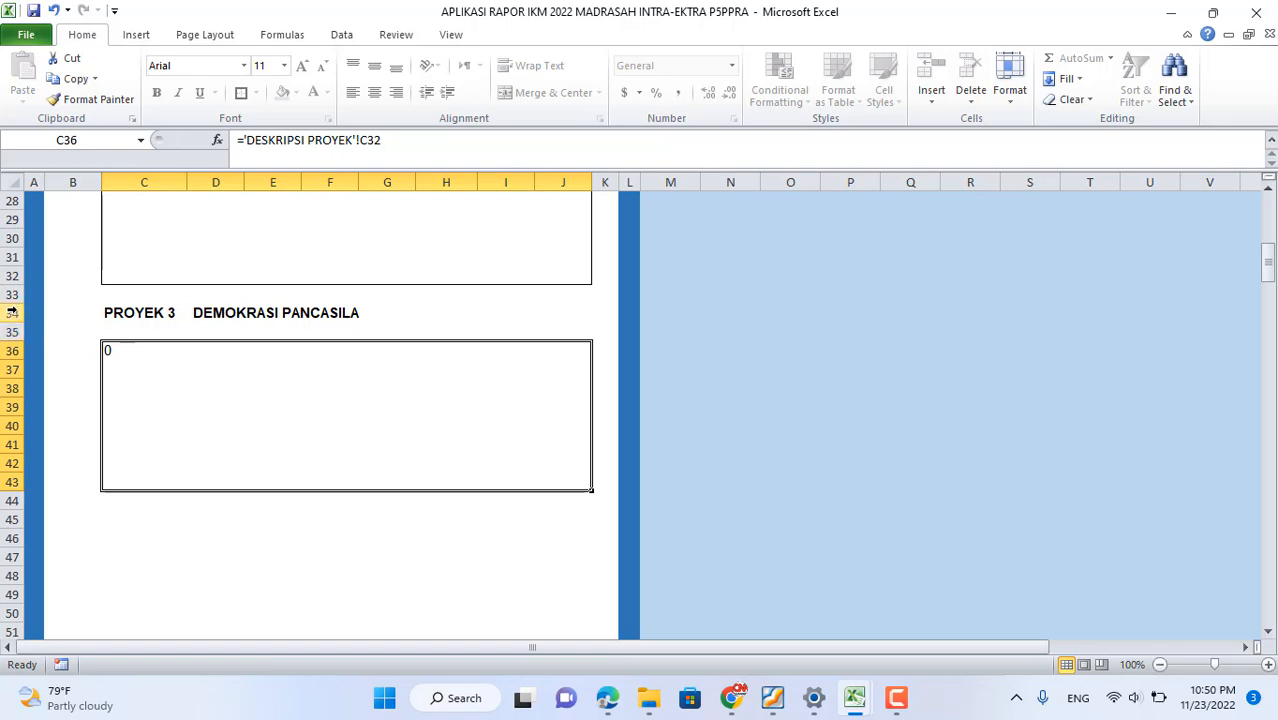
drag(11, 313, 58, 495)
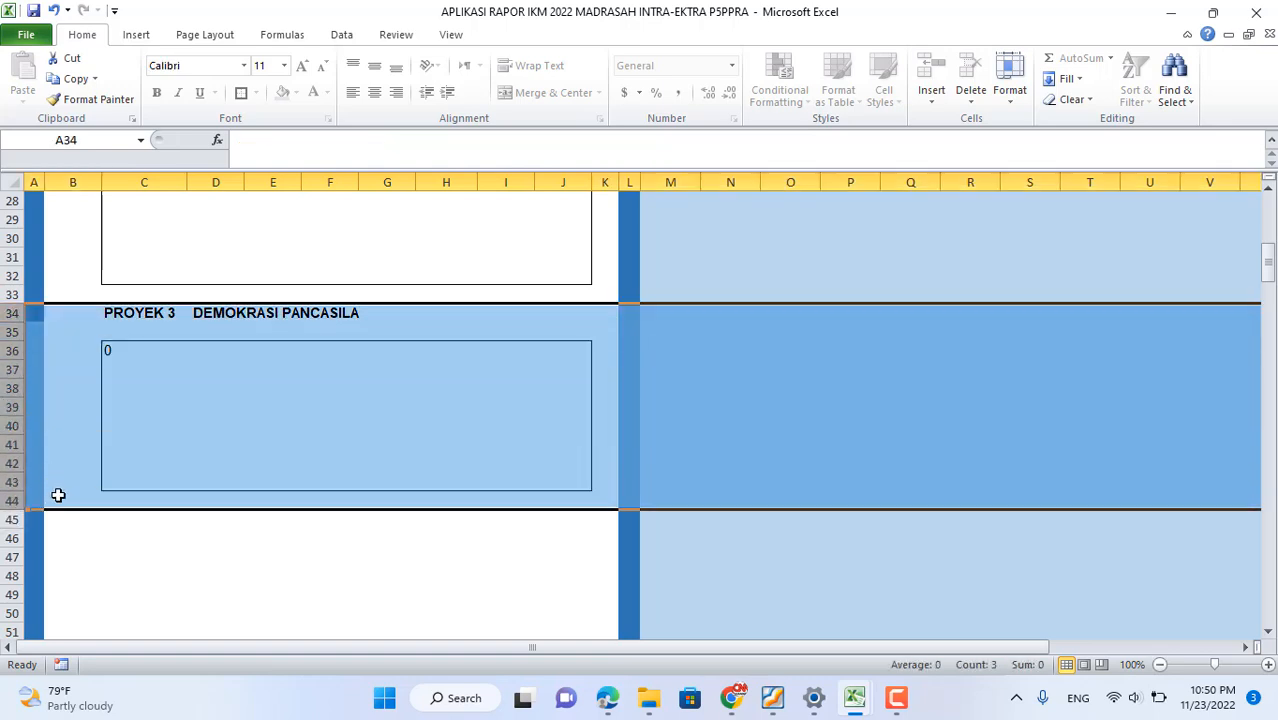
right_click(14, 420)
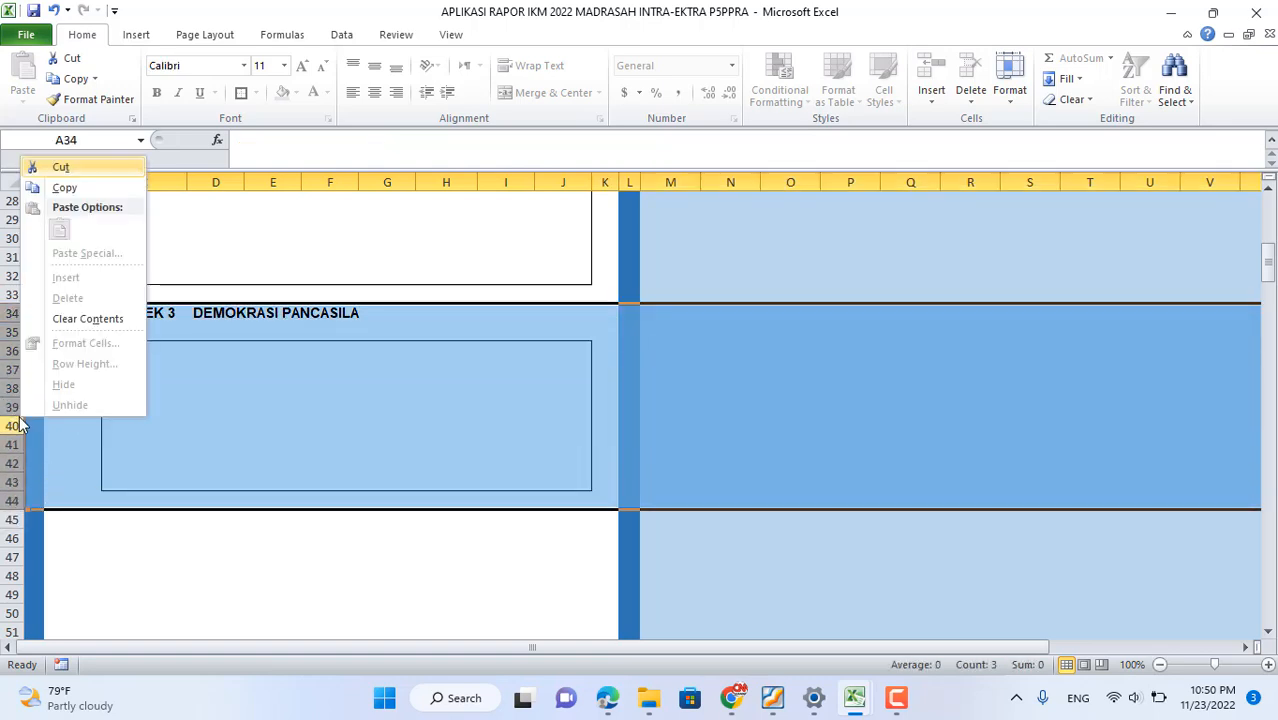
click(205, 342)
click(208, 335)
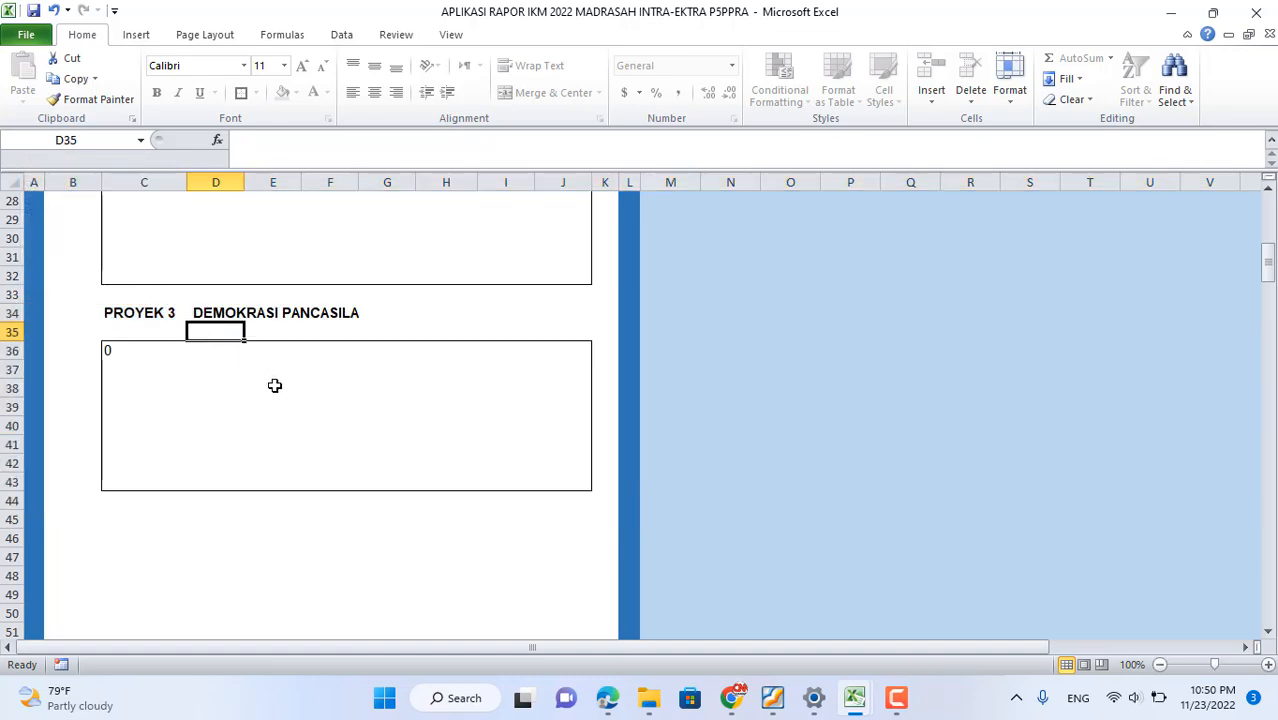
- Examine the Kebersamaan assessment table and its Catatan Proses box in the first student's project report
scroll(274, 385, down, 5)
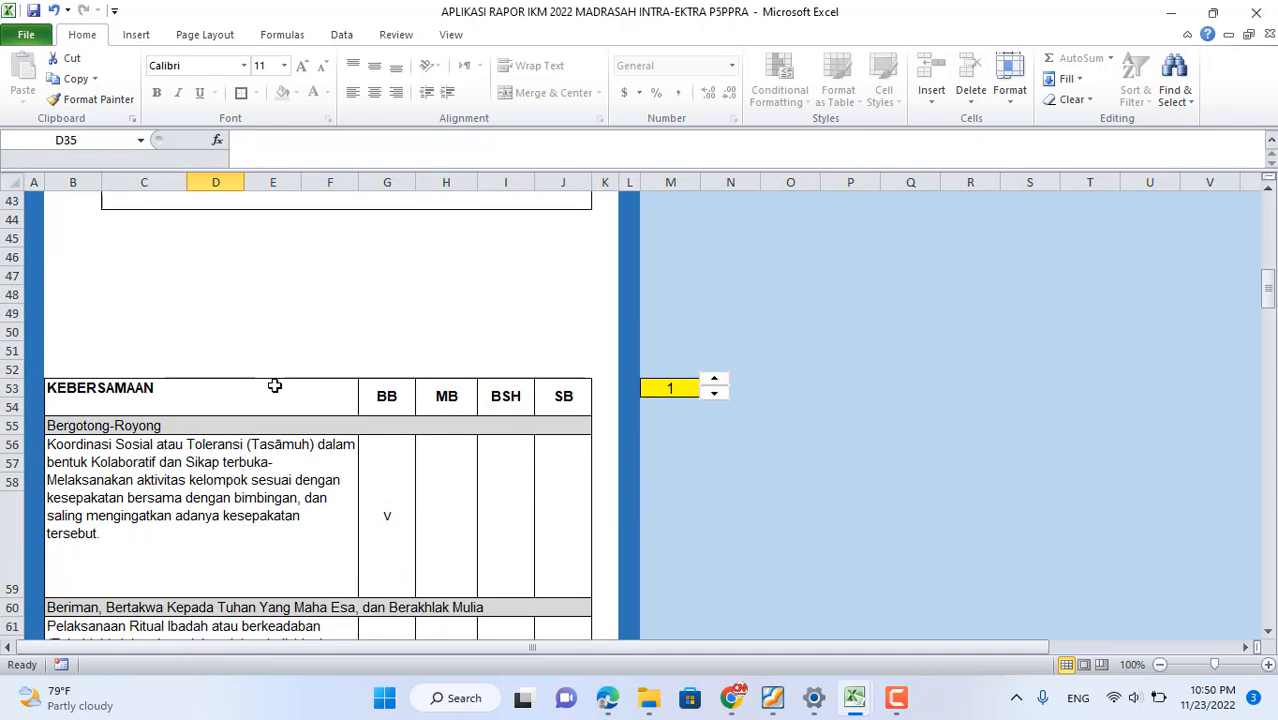
scroll(274, 385, down, 2)
click(274, 385)
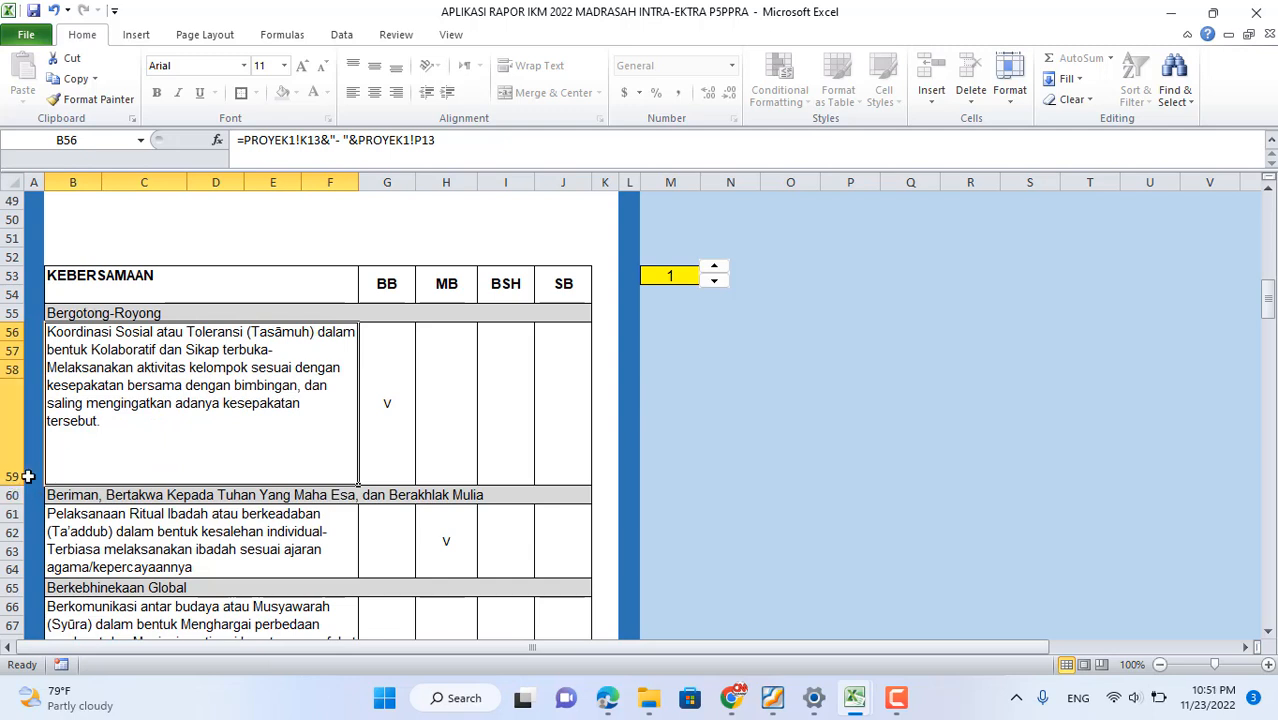
click(160, 284)
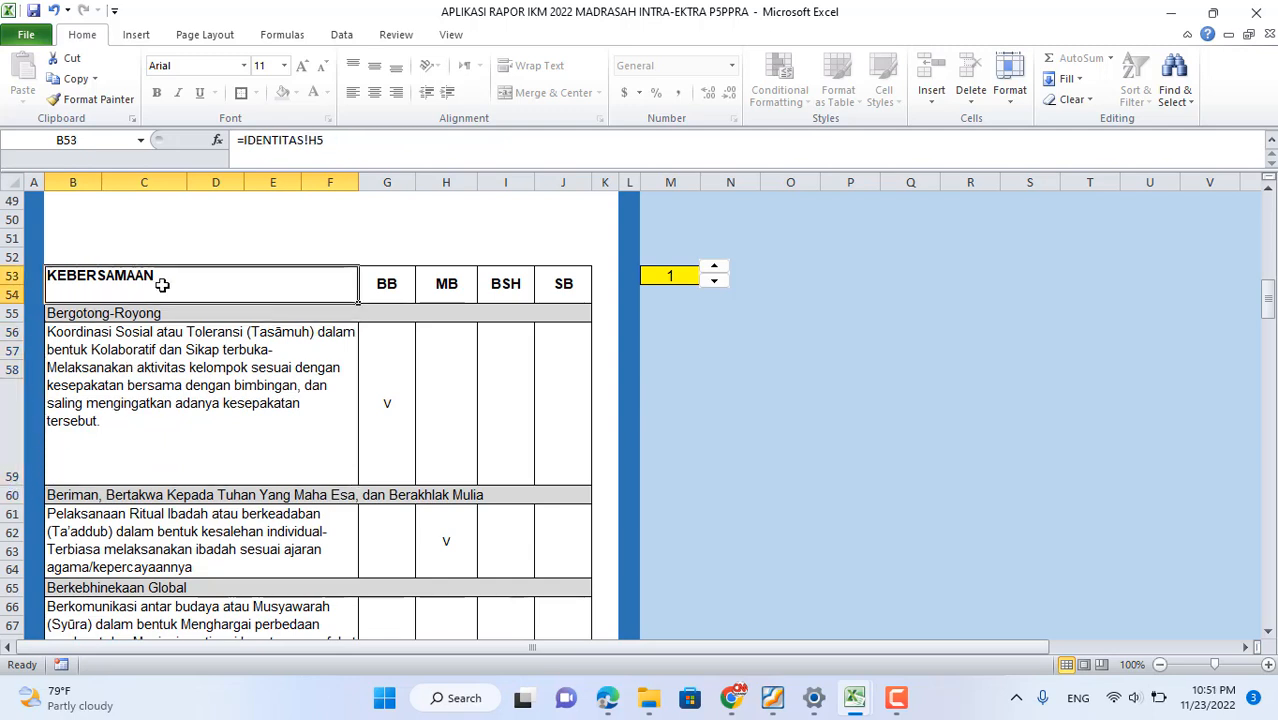
scroll(178, 527, down, 2)
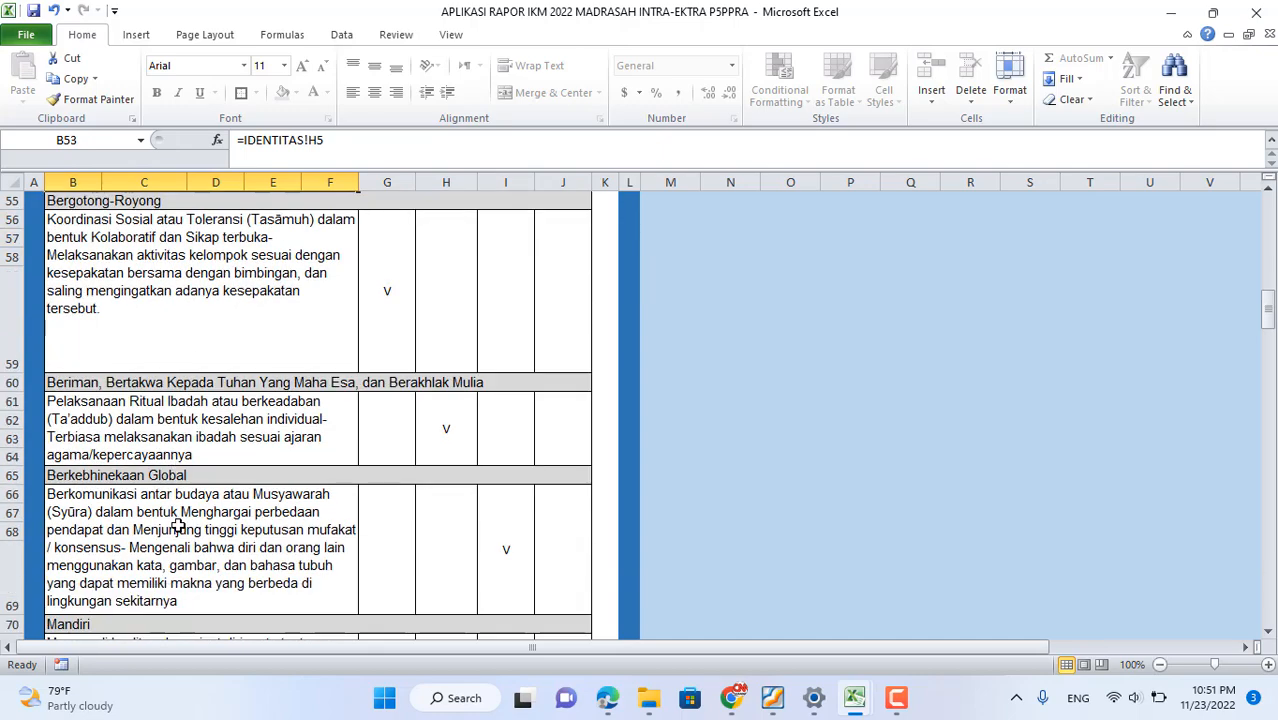
click(178, 455)
click(208, 534)
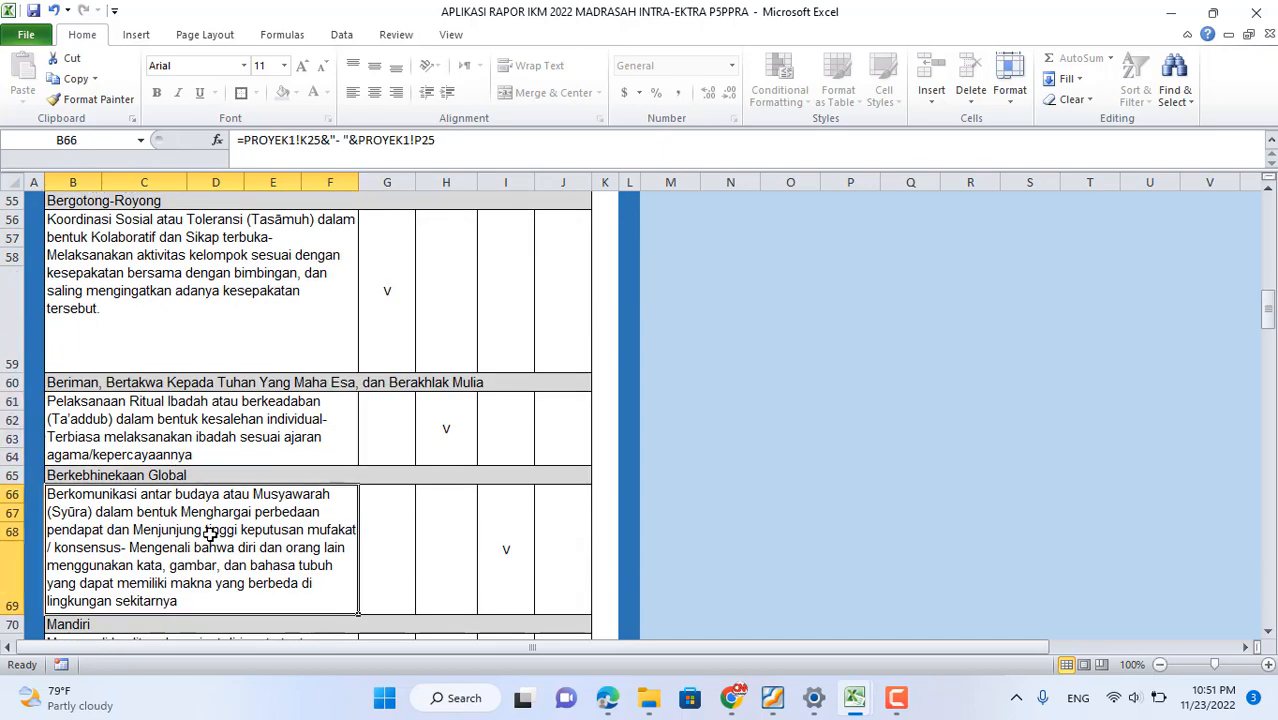
scroll(210, 535, down, 1)
scroll(210, 535, down, 8)
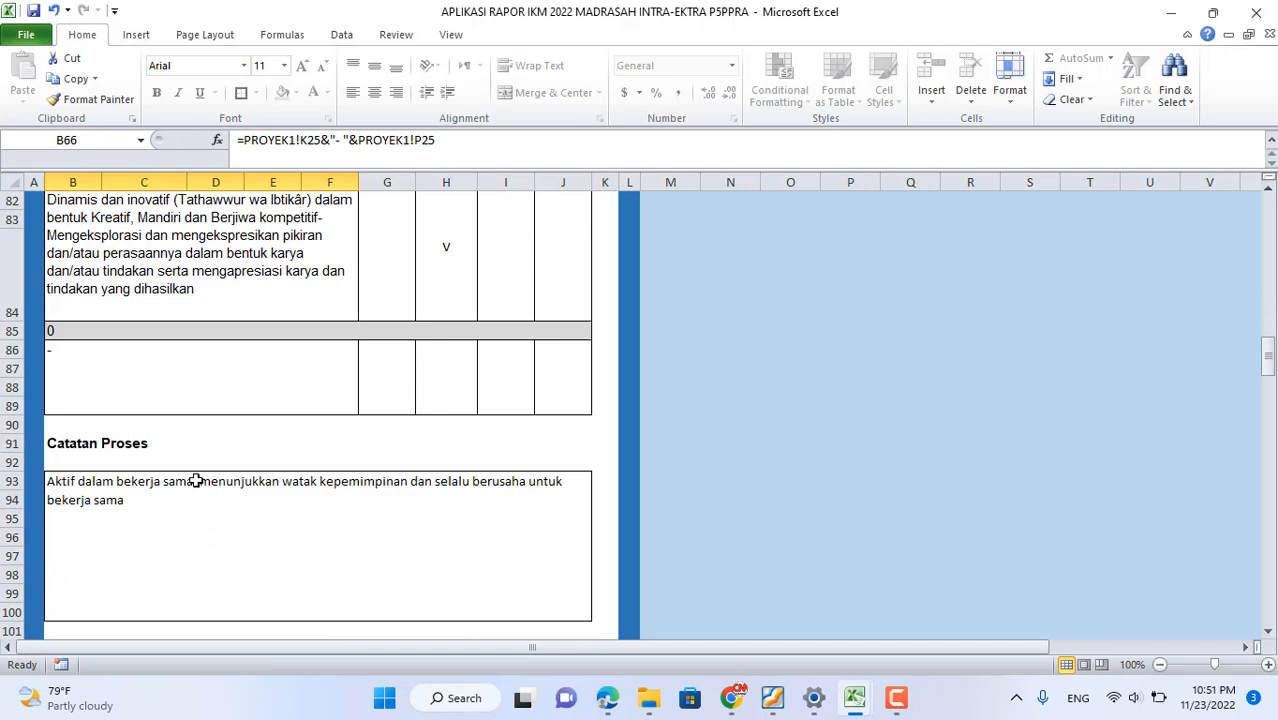
scroll(181, 452, down, 2)
click(113, 307)
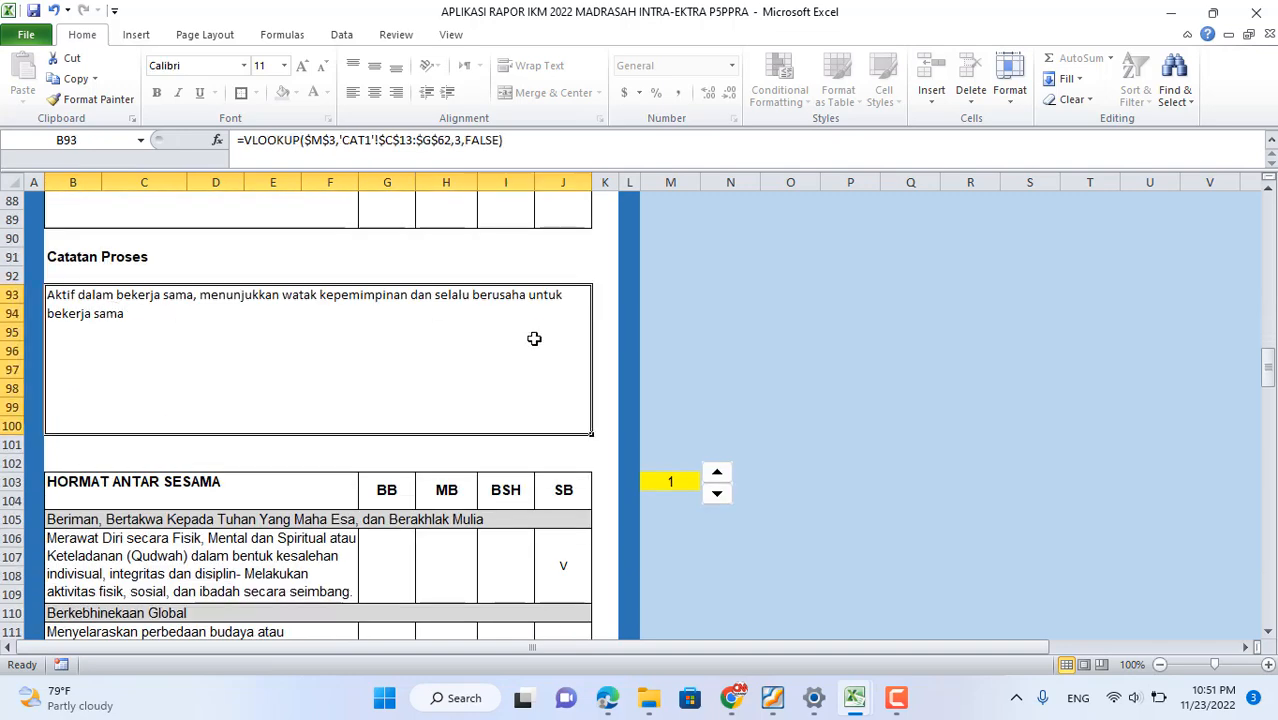
- Review the Hormat Antar Sesama assessment table and its Catatan Proses box in the report
scroll(165, 522, down, 2)
scroll(165, 522, up, 2)
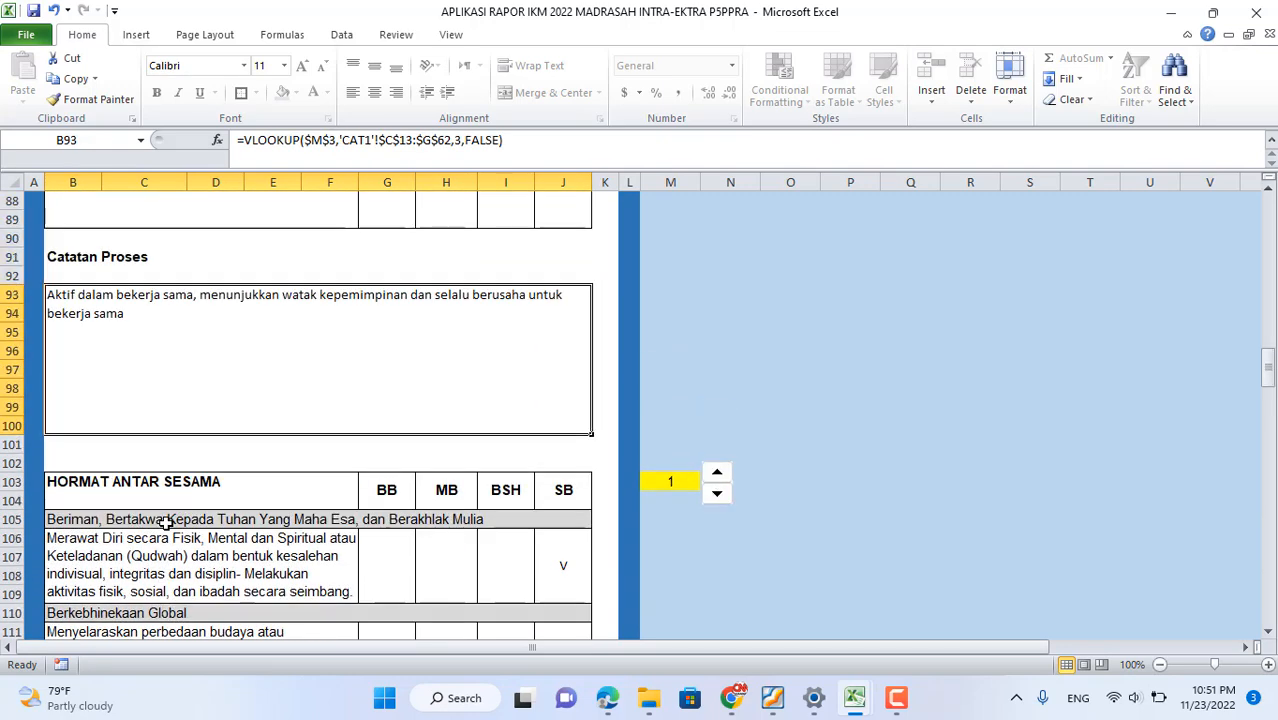
scroll(165, 522, down, 1)
scroll(166, 523, down, 12)
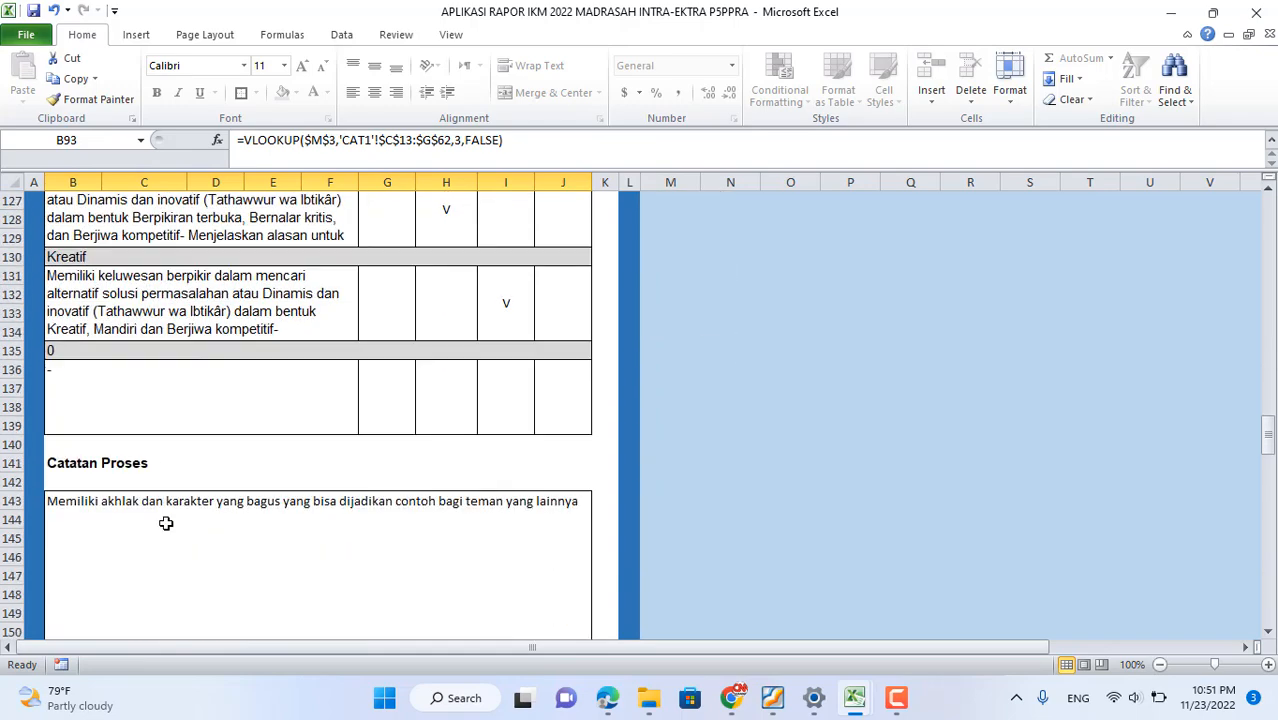
- Examine the Demokrasi Pancasila assessment table in the report, including the formula of the Berkebhinekaan Global sub-element cell
scroll(152, 480, down, 5)
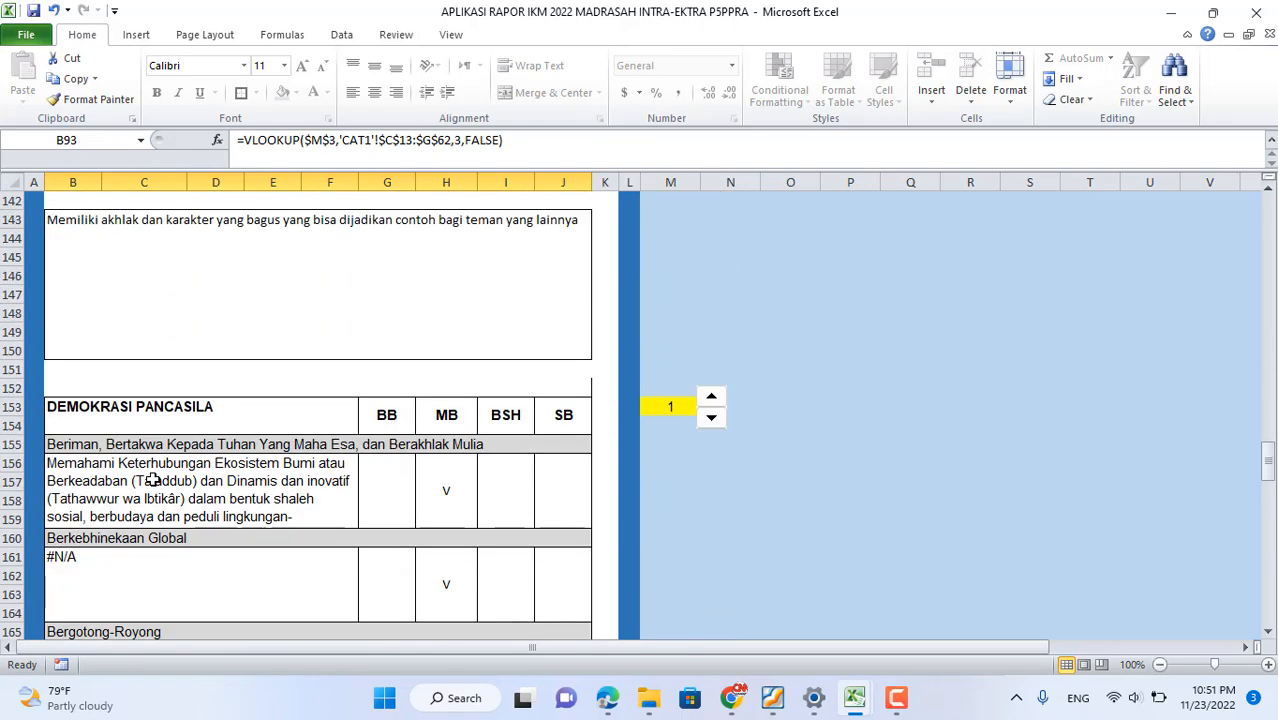
scroll(152, 480, down, 3)
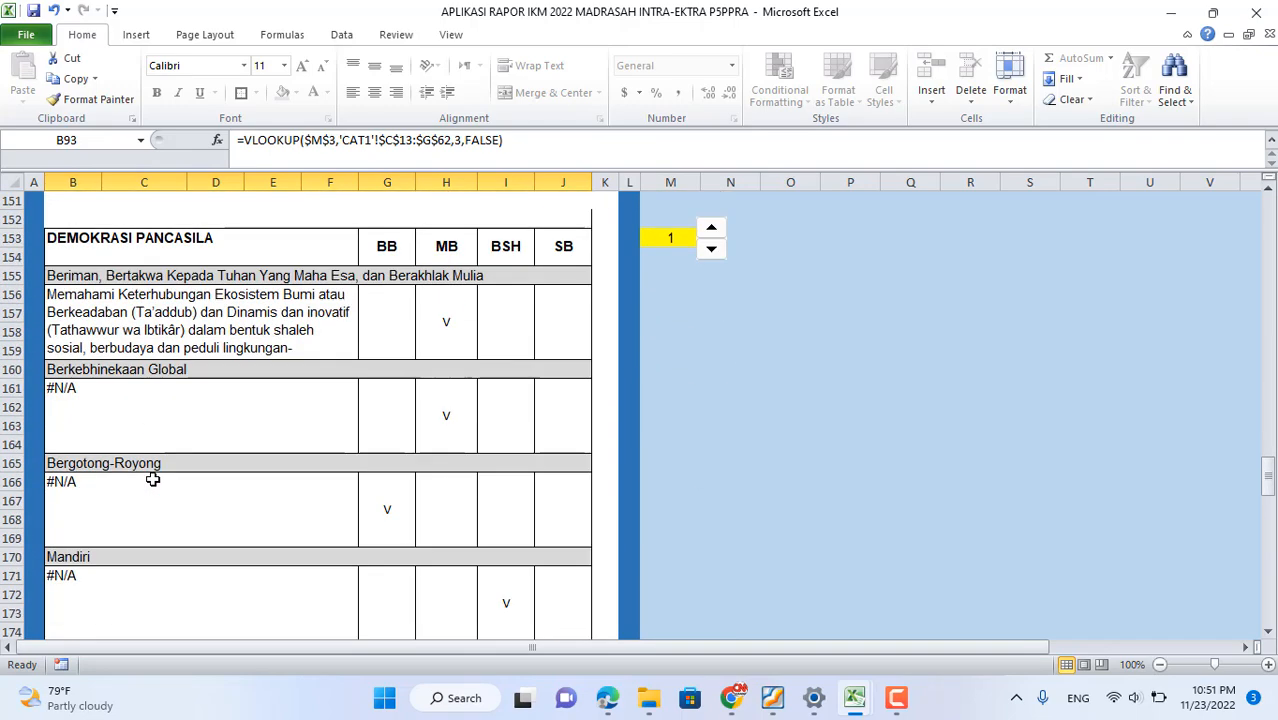
click(137, 405)
scroll(257, 429, up, 3)
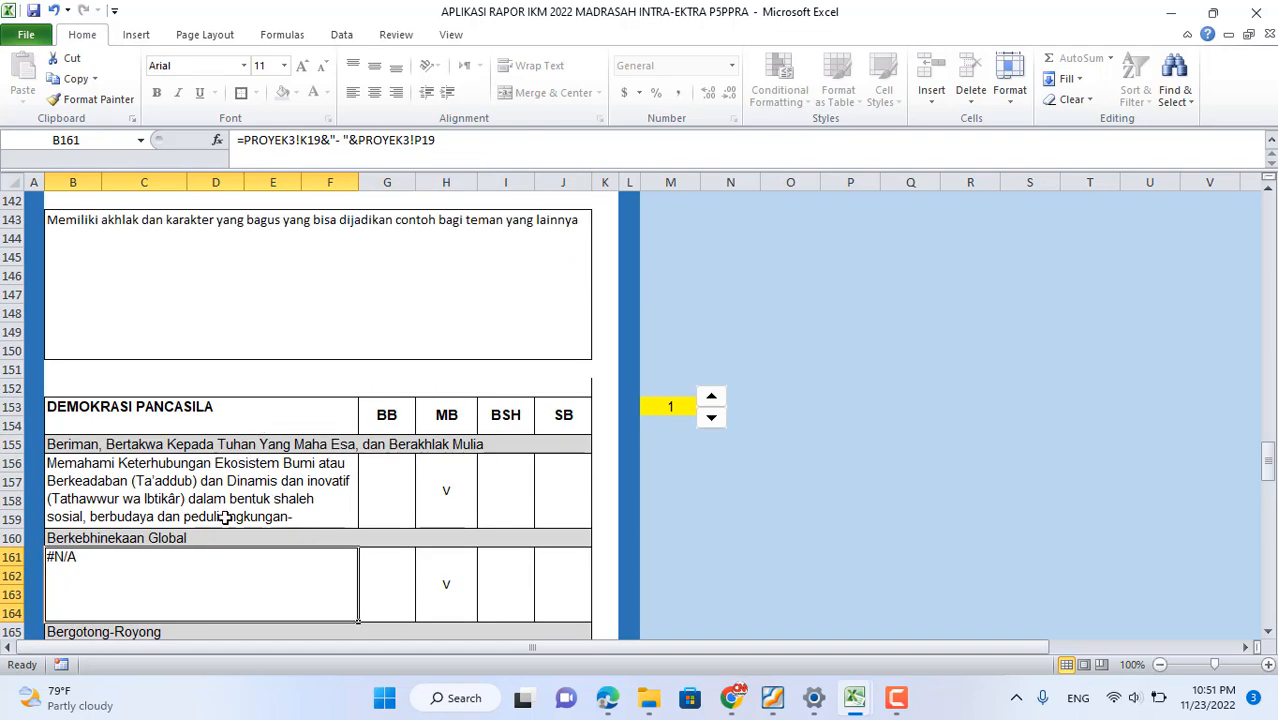
scroll(225, 517, down, 3)
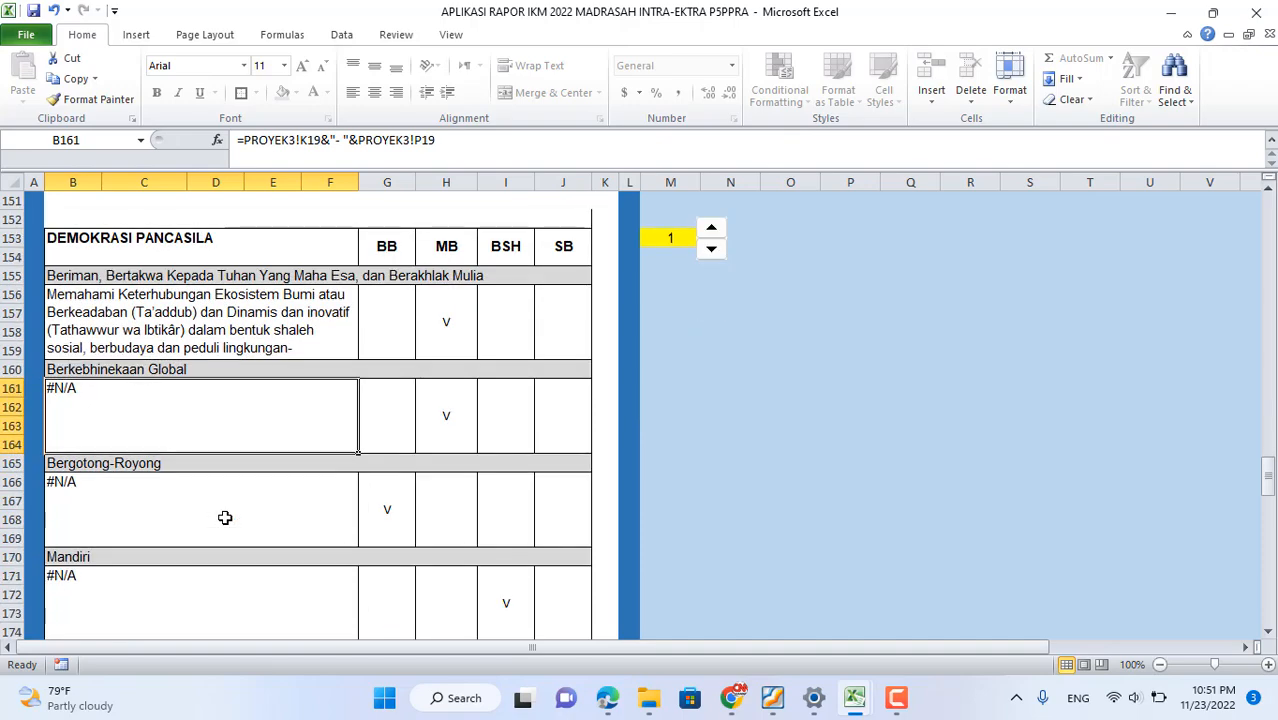
scroll(252, 425, up, 11)
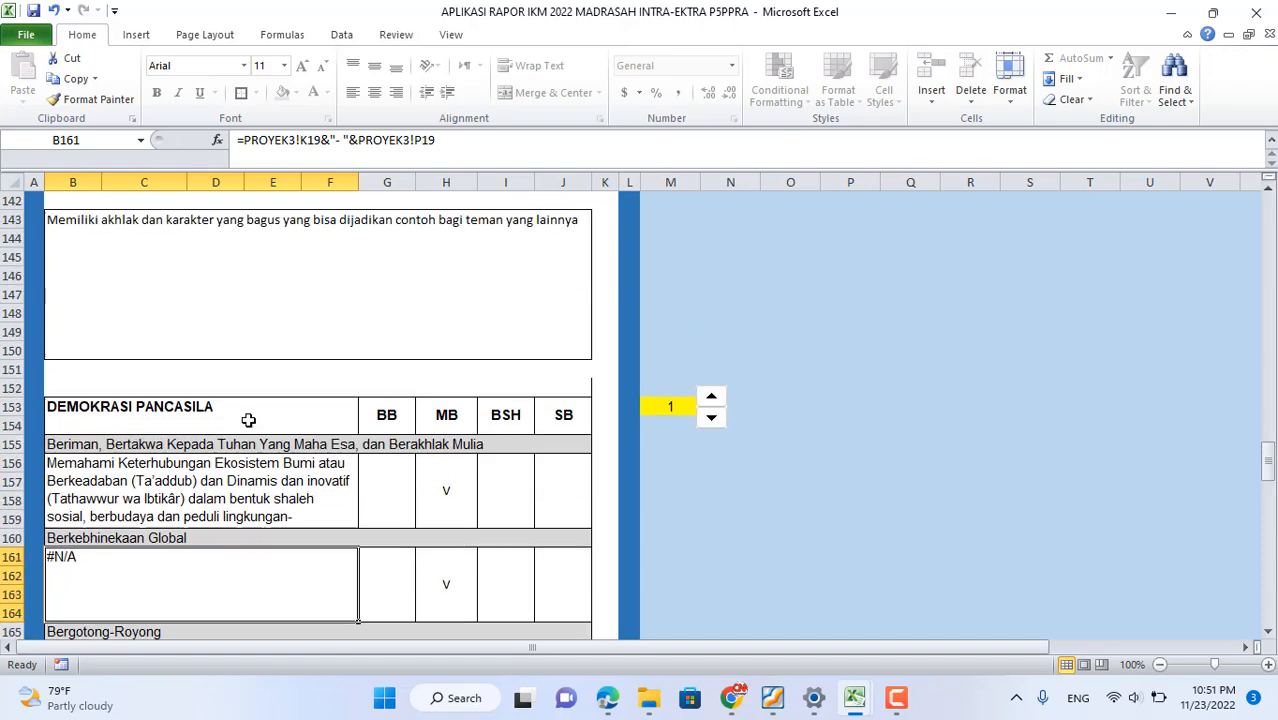
- Examine the Demokrasi Pancasila section through its Catatan Proses box and the student achievement-level key, and select rows 161 to 164
scroll(254, 432, down, 6)
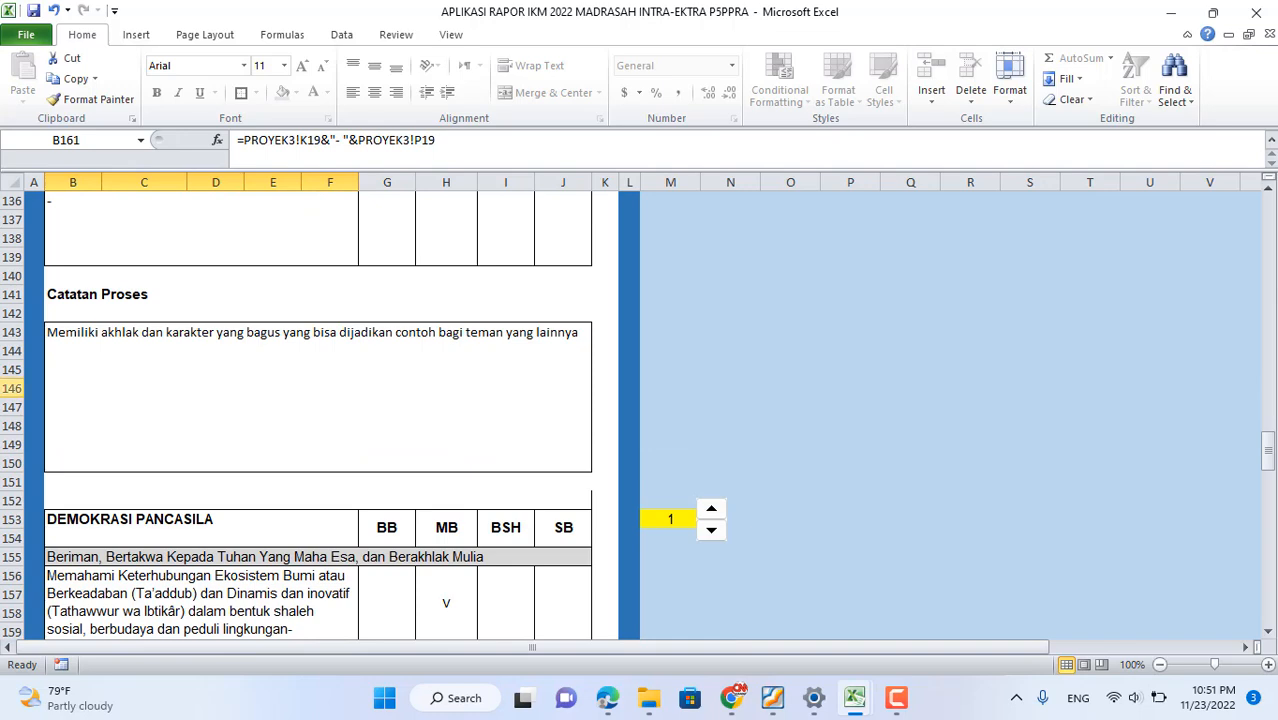
scroll(352, 491, down, 6)
scroll(352, 491, down, 14)
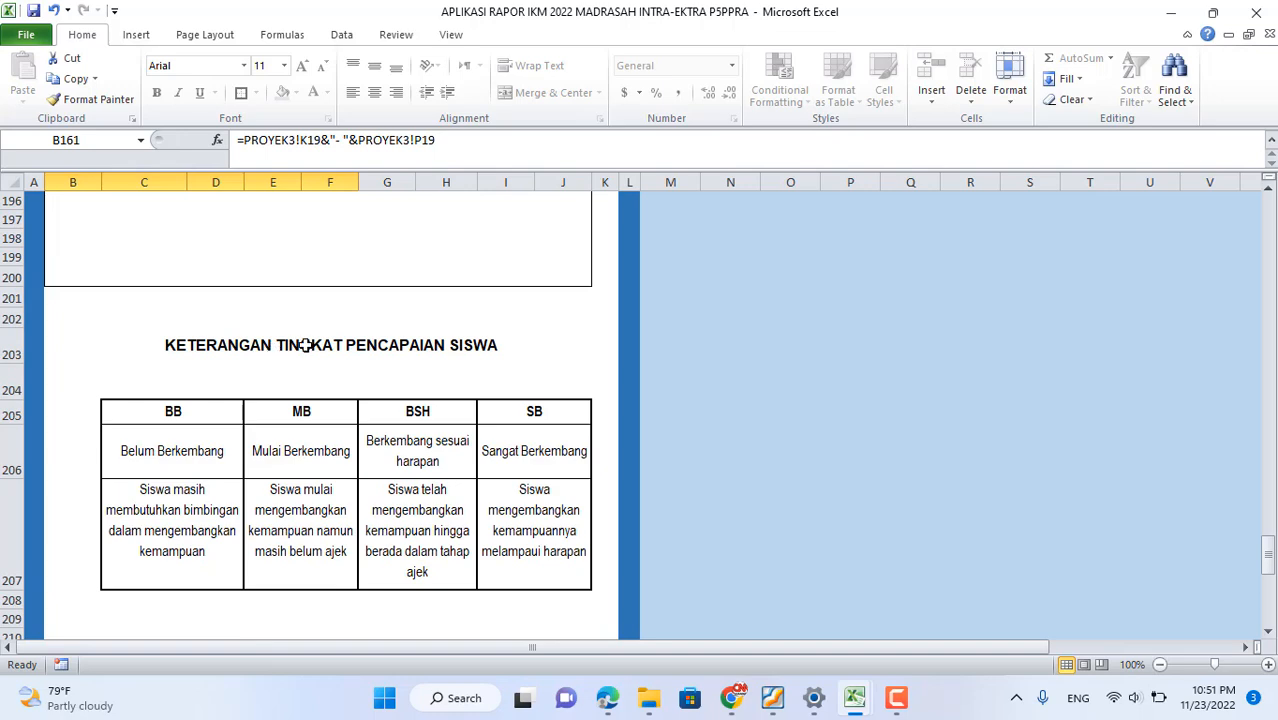
scroll(493, 469, up, 15)
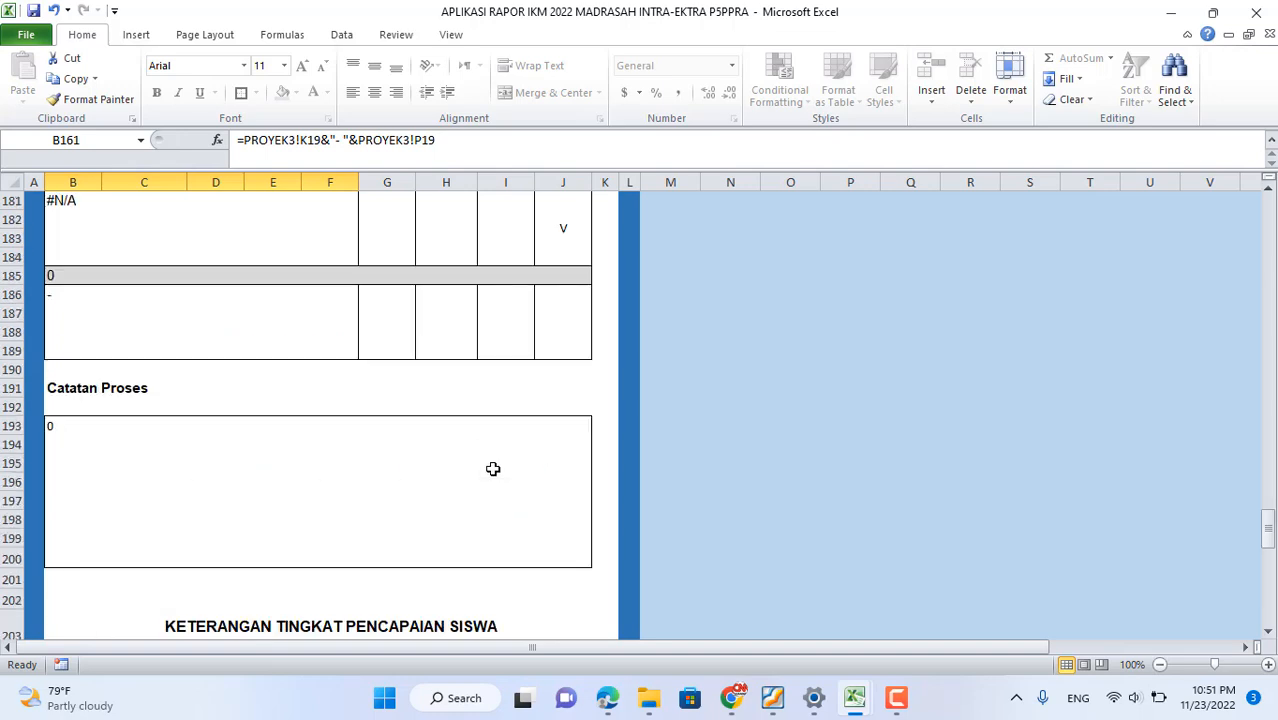
scroll(493, 469, down, 2)
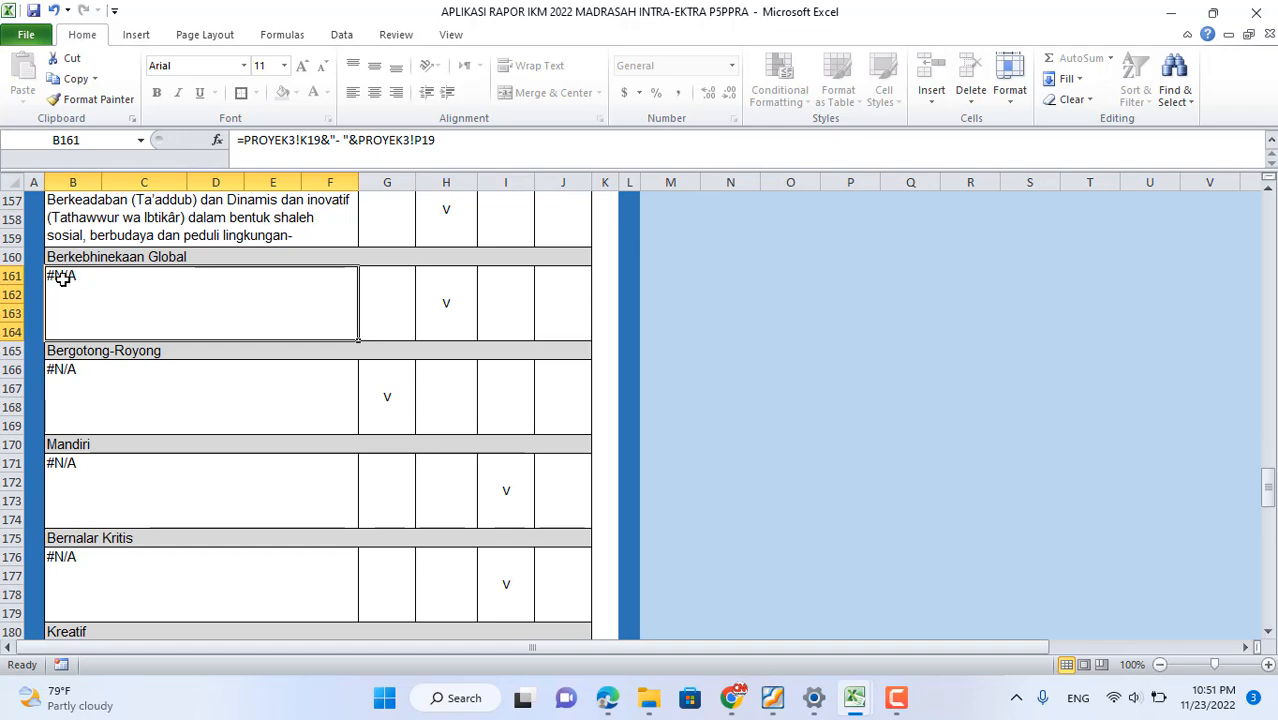
drag(20, 275, 32, 330)
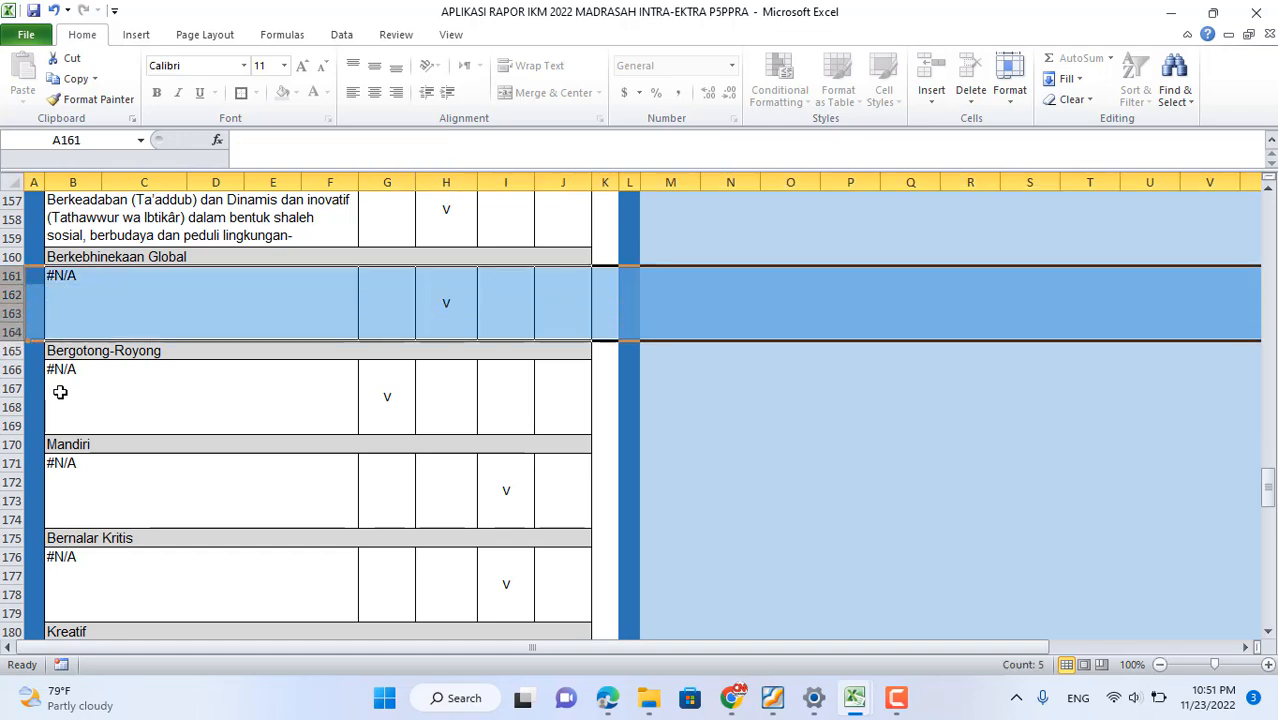
- Return from the student's project report to the Penilaian Proyek main menu
scroll(470, 544, up, 5)
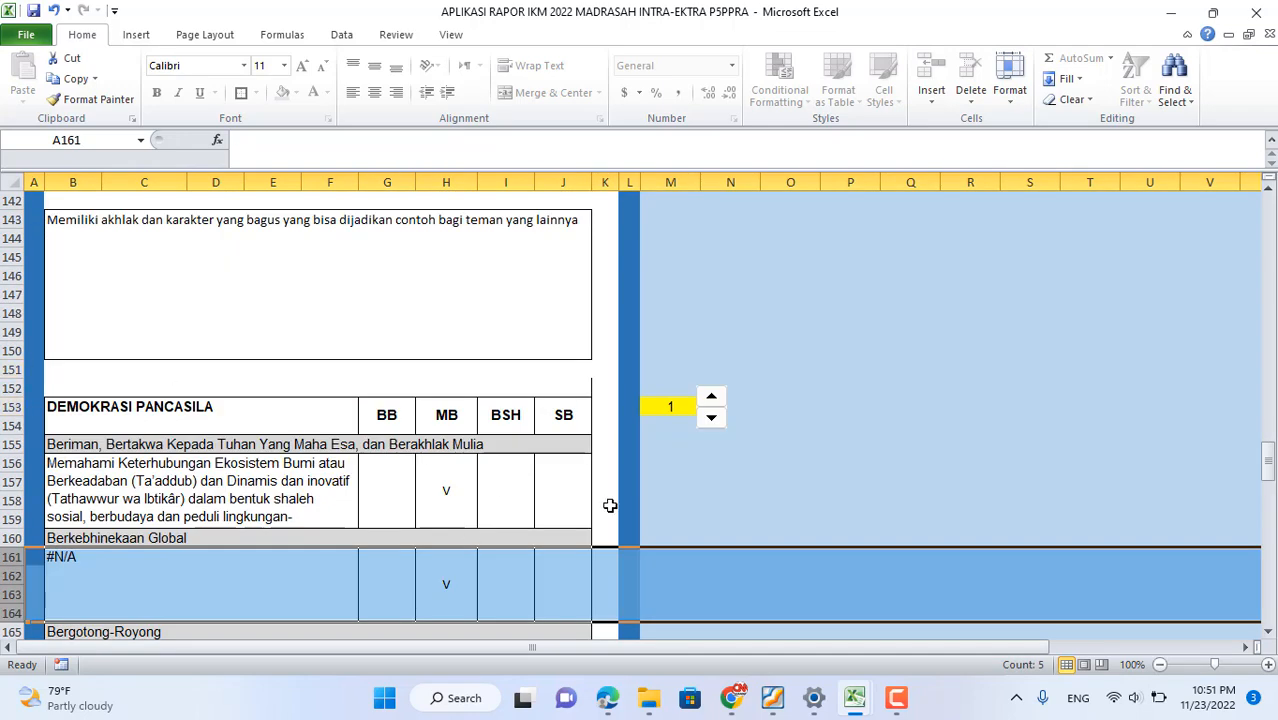
scroll(659, 335, up, 5)
scroll(565, 357, up, 20)
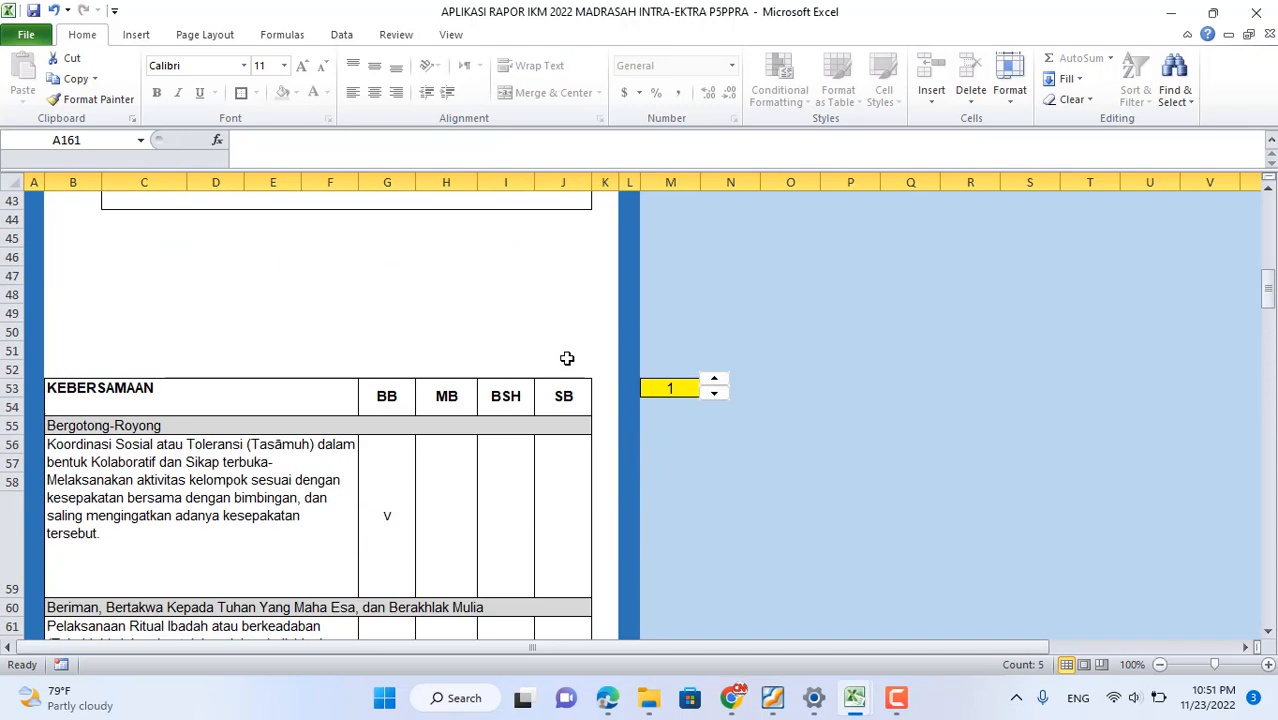
scroll(566, 358, up, 7)
click(767, 230)
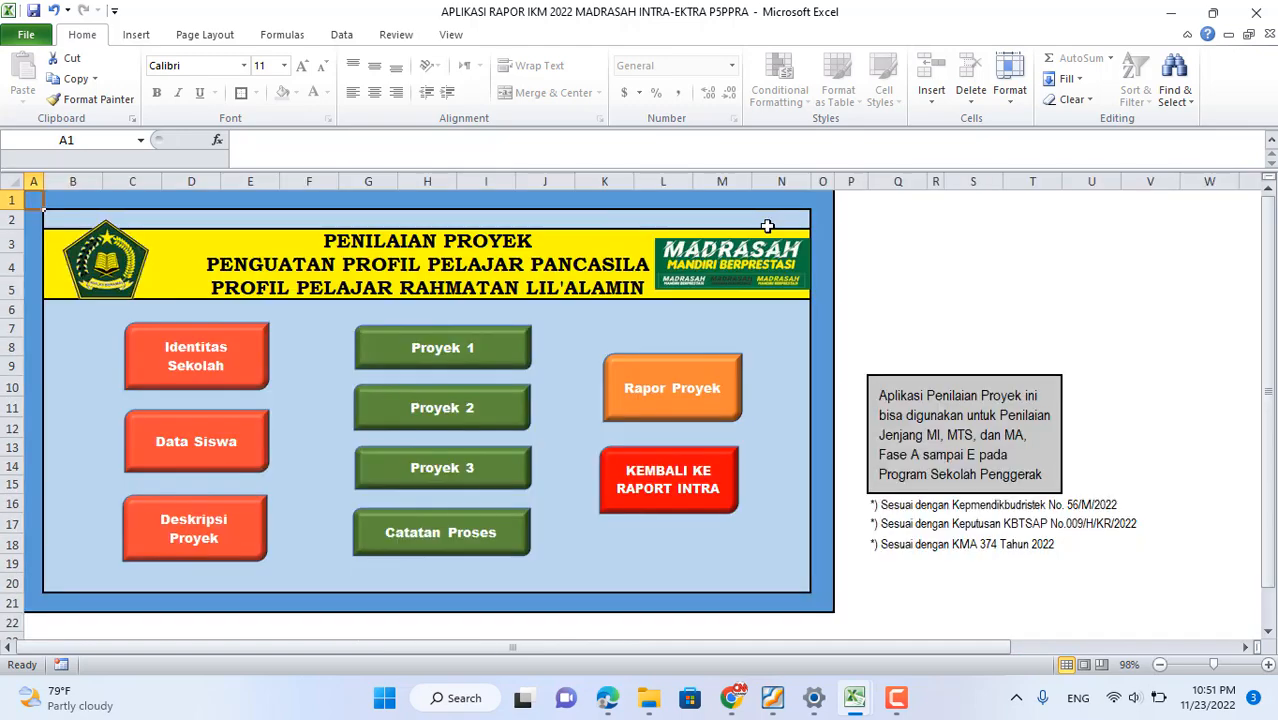